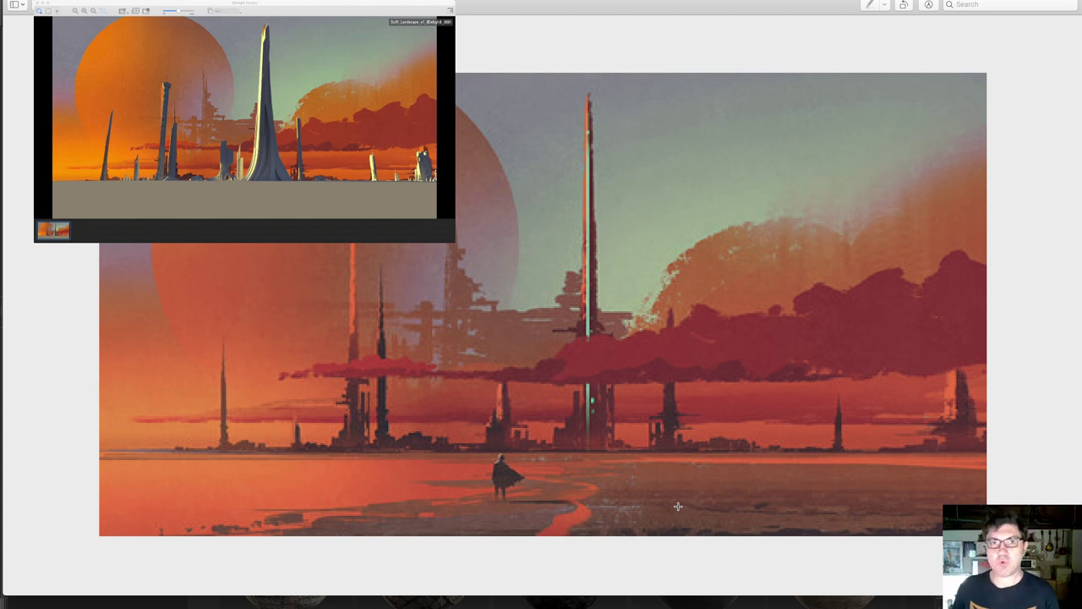
Switch to Quixel Bridge and browse the Soil category of the surfaces library.
{"action": "key", "text": "super+Tab"}
{"action": "left_click", "coordinate": [50, 119]}
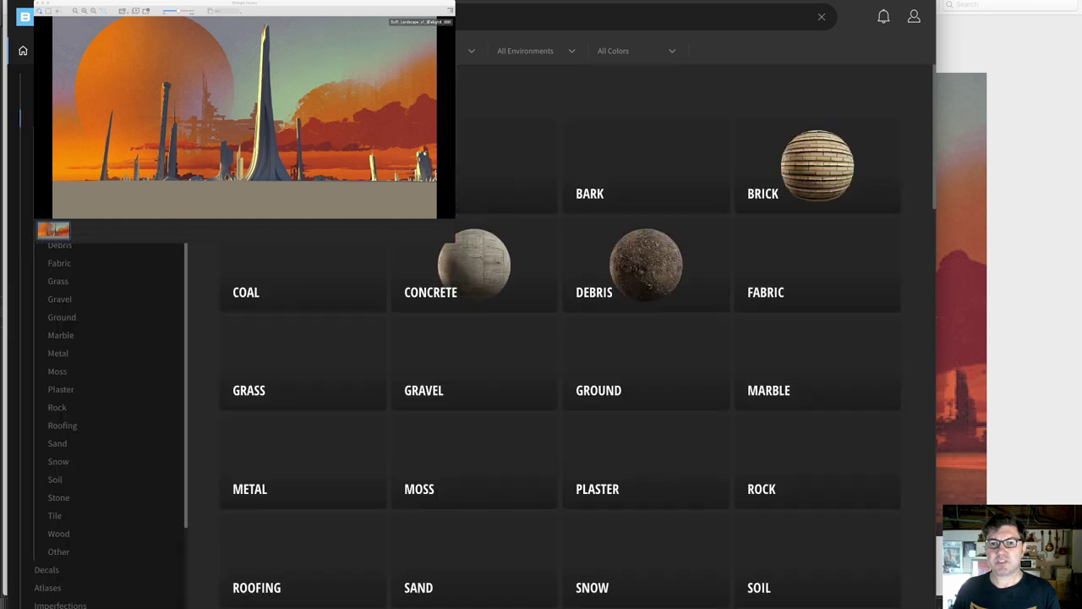
{"action": "left_click", "coordinate": [54, 480]}
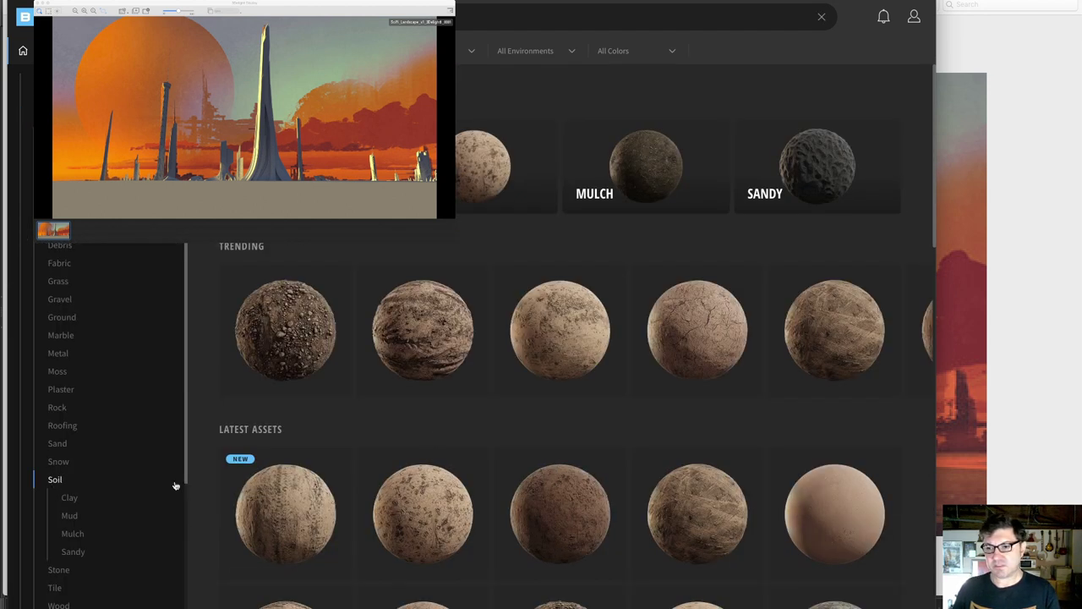
{"action": "scroll", "coordinate": [494, 459], "scroll_direction": "down", "scroll_amount": 3}
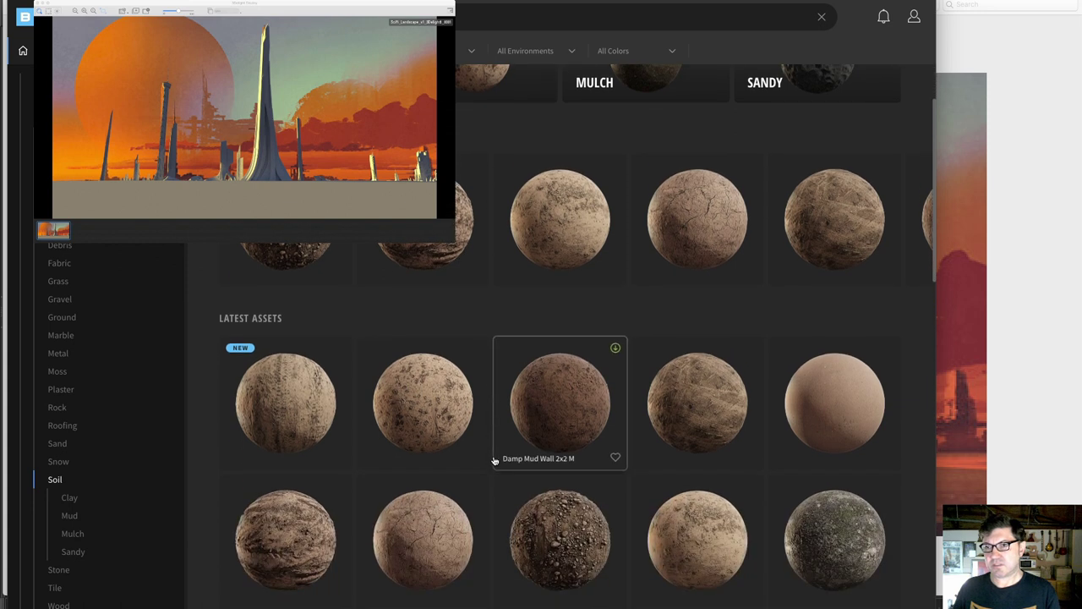
{"action": "scroll", "coordinate": [495, 459], "scroll_direction": "up", "scroll_amount": 2}
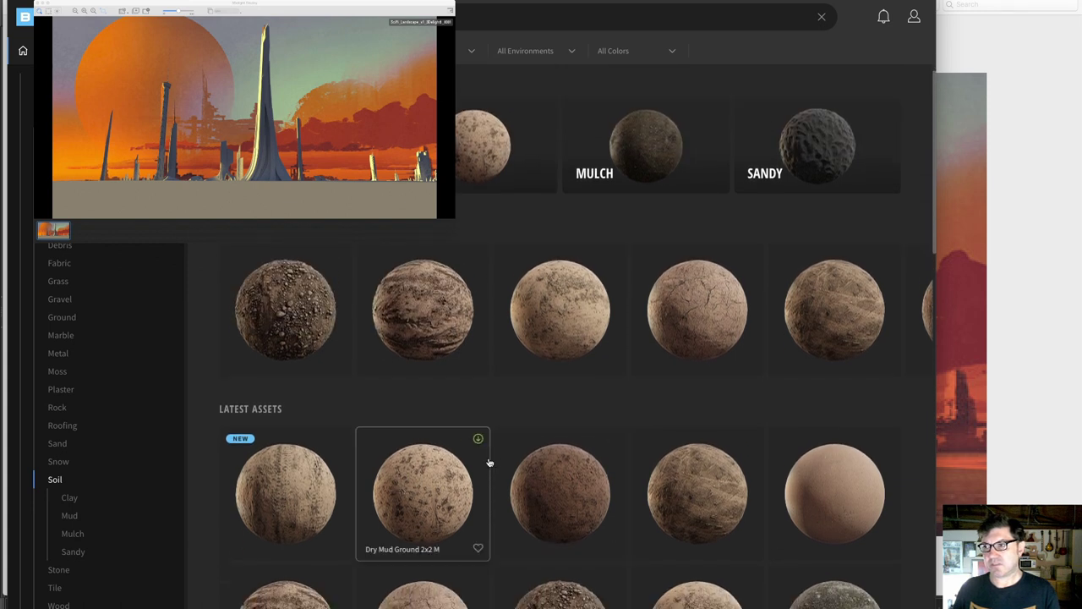
Open the Sandy soil subcategory and examine its materials for a ground texture that suits the reference painting.
{"action": "left_click", "coordinate": [824, 154]}
{"action": "left_click", "coordinate": [751, 315]}
{"action": "scroll", "coordinate": [761, 385], "scroll_direction": "down", "scroll_amount": 2}
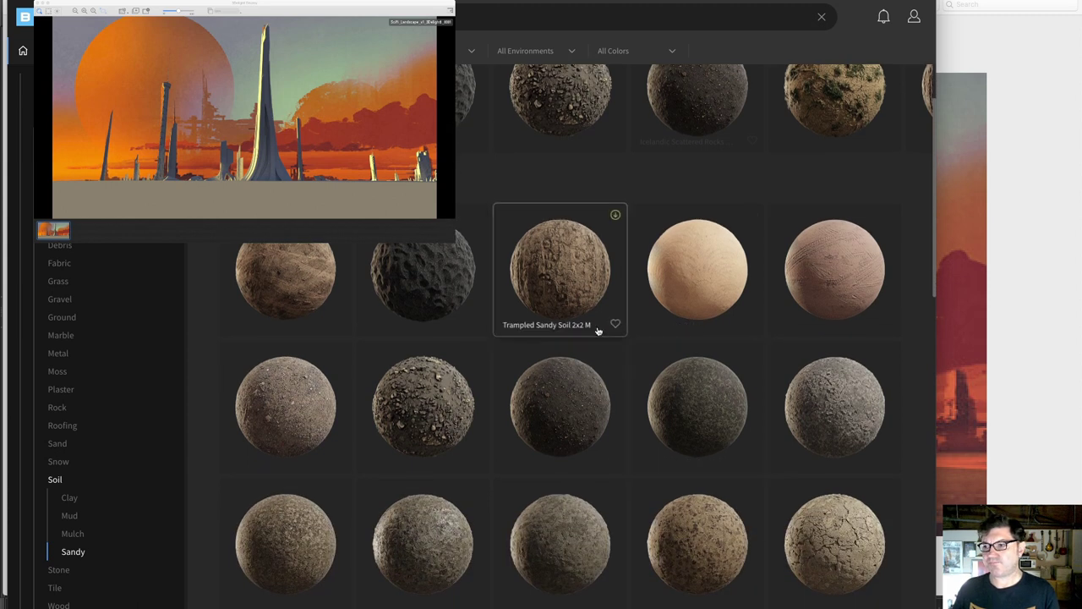
{"action": "scroll", "coordinate": [596, 327], "scroll_direction": "down", "scroll_amount": 2}
{"action": "scroll", "coordinate": [613, 367], "scroll_direction": "down", "scroll_amount": 3}
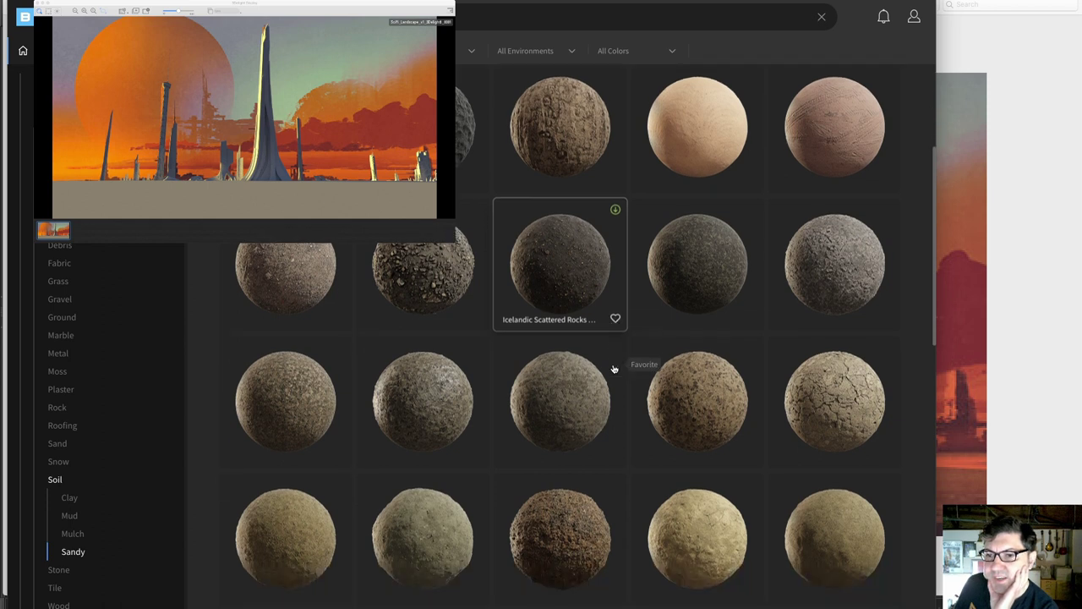
{"action": "scroll", "coordinate": [615, 369], "scroll_direction": "down", "scroll_amount": 3}
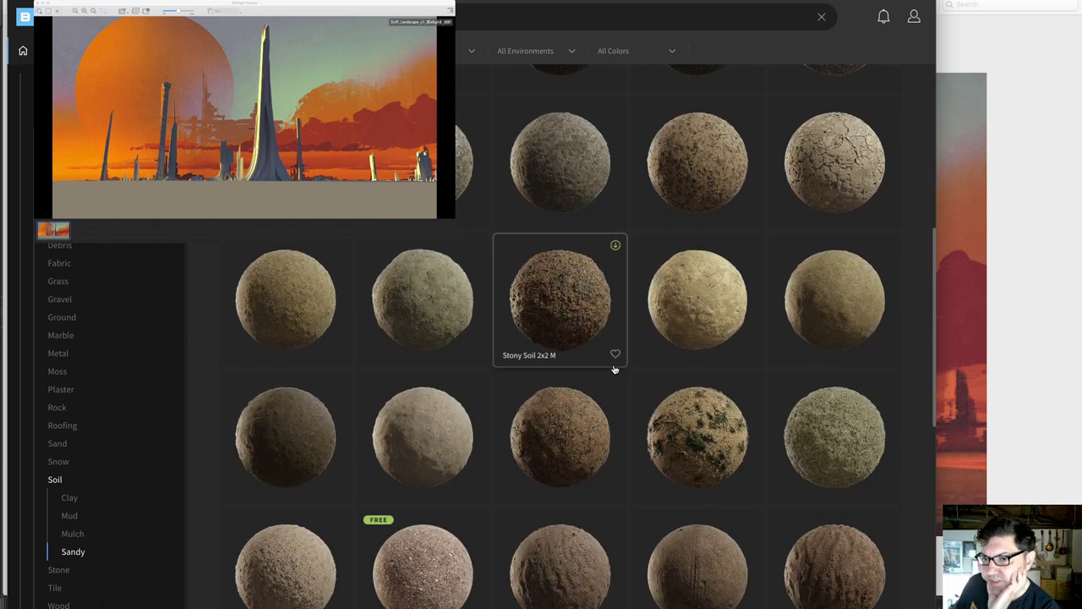
{"action": "scroll", "coordinate": [615, 369], "scroll_direction": "down", "scroll_amount": 1}
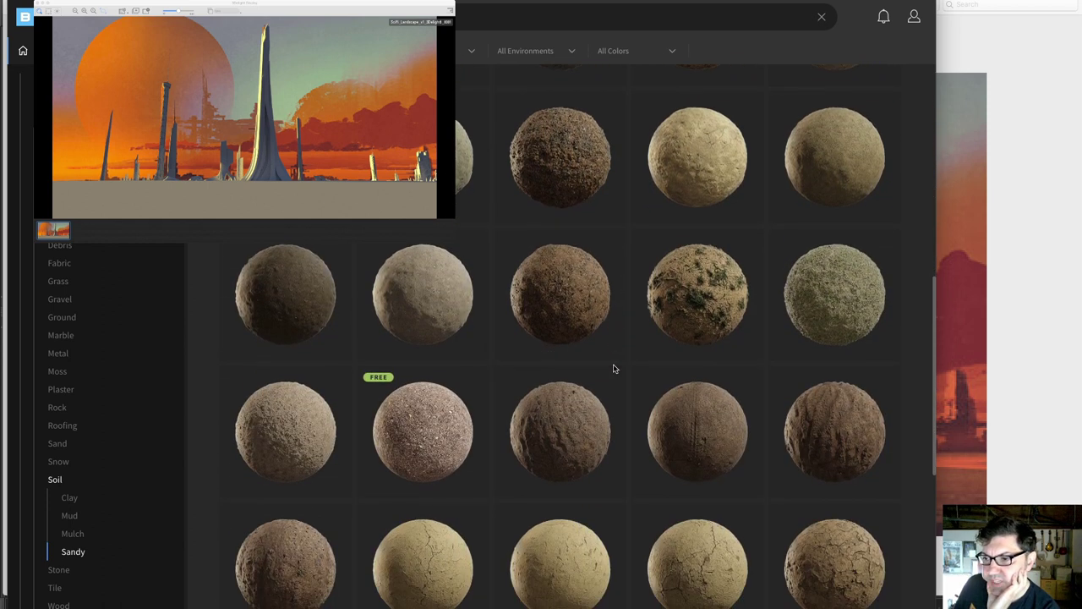
{"action": "scroll", "coordinate": [614, 370], "scroll_direction": "down", "scroll_amount": 2}
{"action": "scroll", "coordinate": [615, 369], "scroll_direction": "down", "scroll_amount": 2}
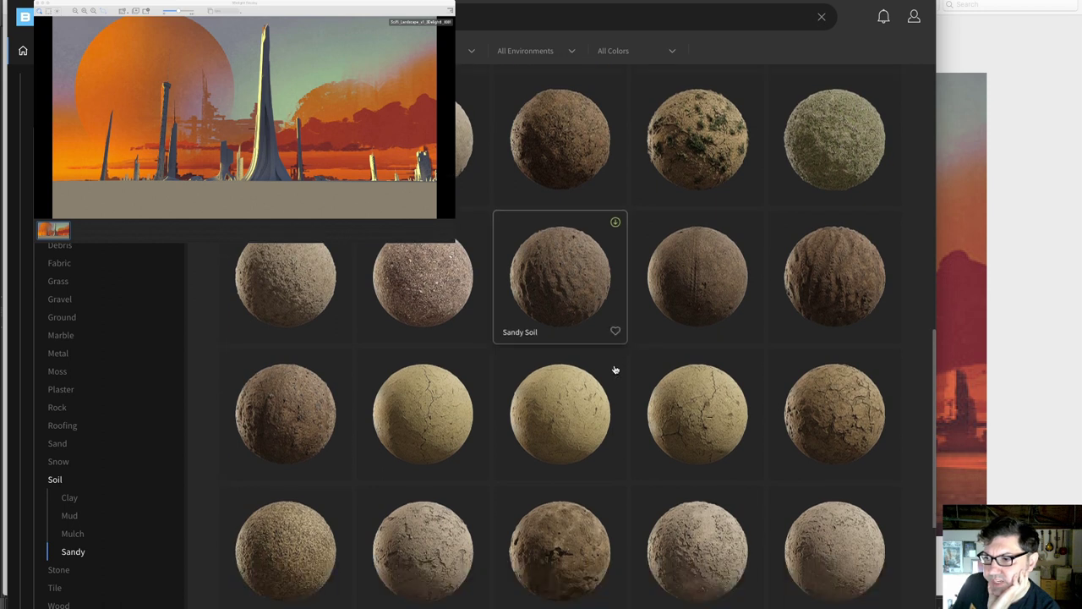
{"action": "scroll", "coordinate": [616, 370], "scroll_direction": "down", "scroll_amount": 2}
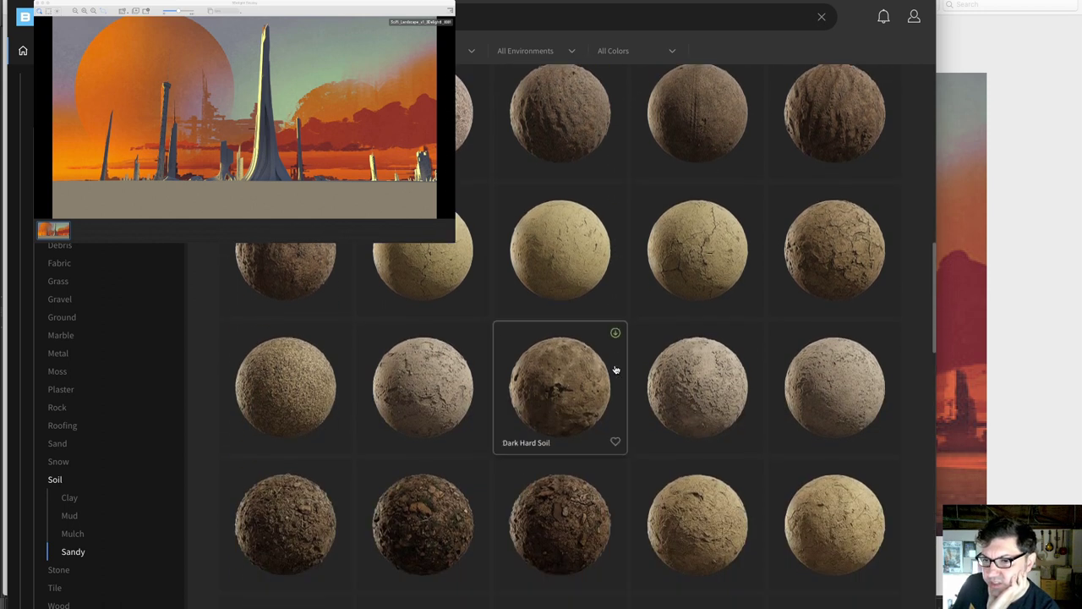
{"action": "scroll", "coordinate": [615, 369], "scroll_direction": "down", "scroll_amount": 2}
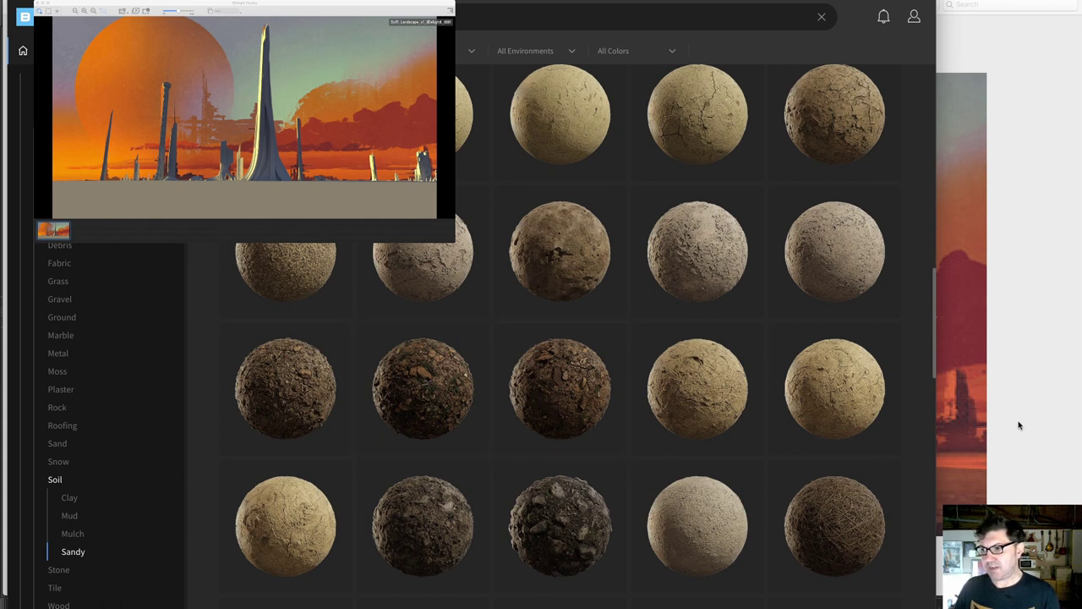
Check the reference painting, then preview the Icelandic Red Gravel 2x2 M and Icelandic Rocky Ground materials.
{"action": "key", "text": "super+Tab"}
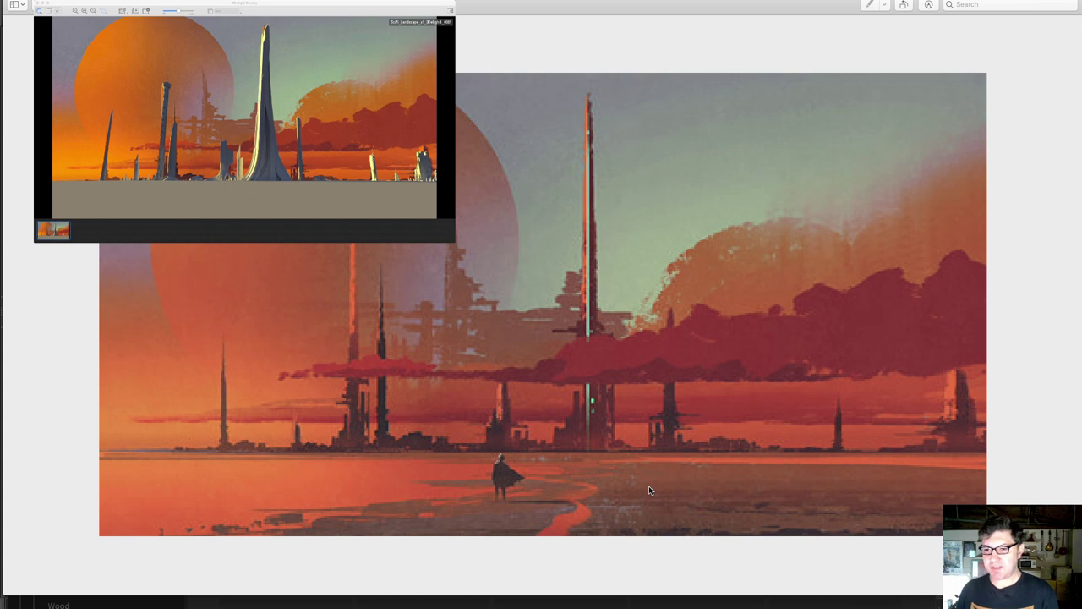
{"action": "key", "text": "super+Tab"}
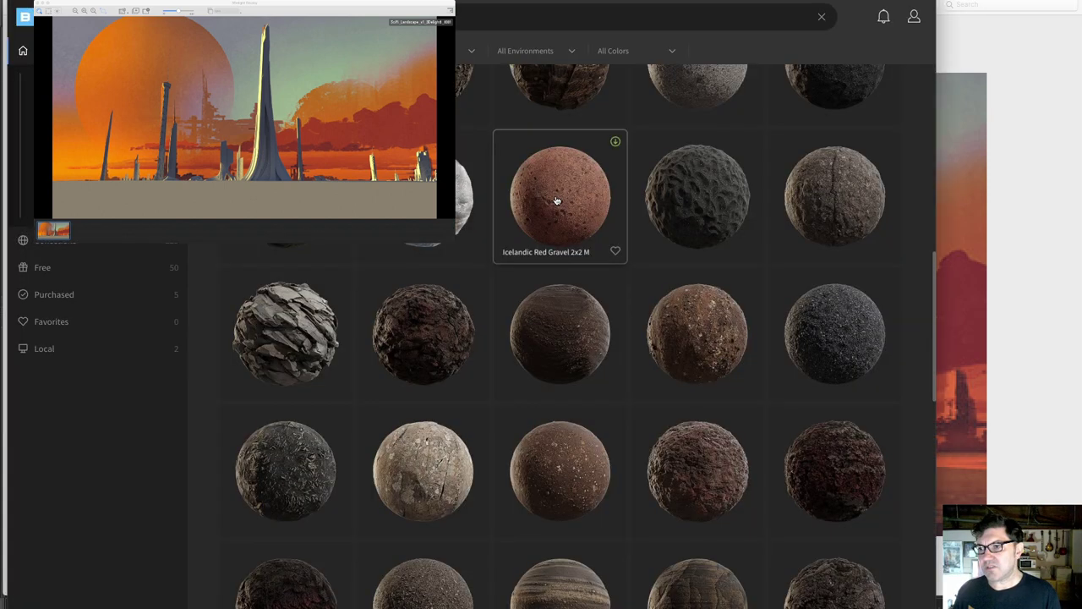
{"action": "left_click", "coordinate": [556, 201]}
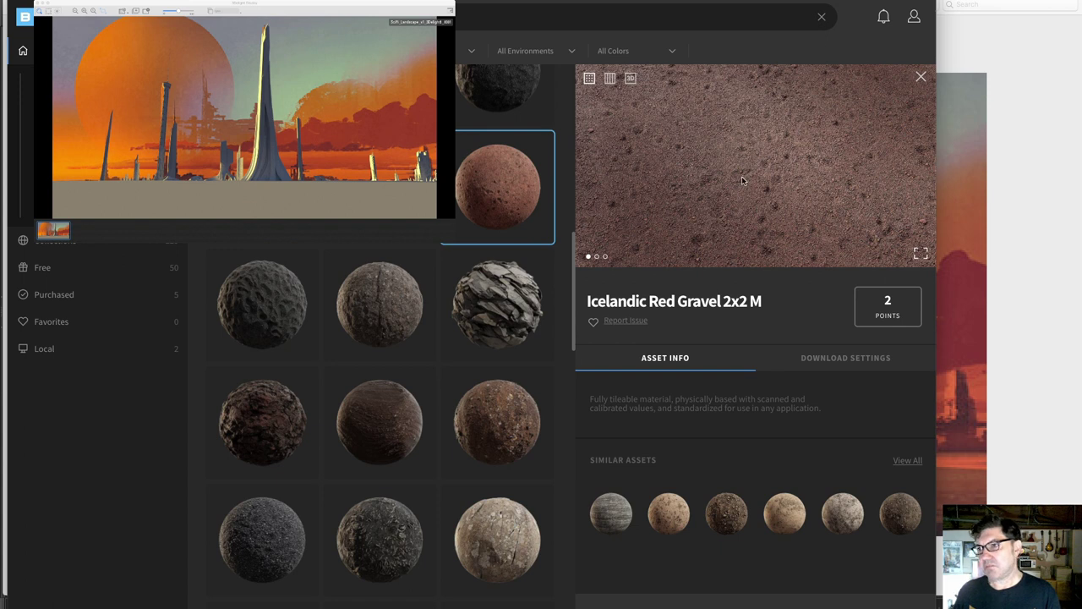
{"action": "scroll", "coordinate": [497, 414], "scroll_direction": "down", "scroll_amount": 3}
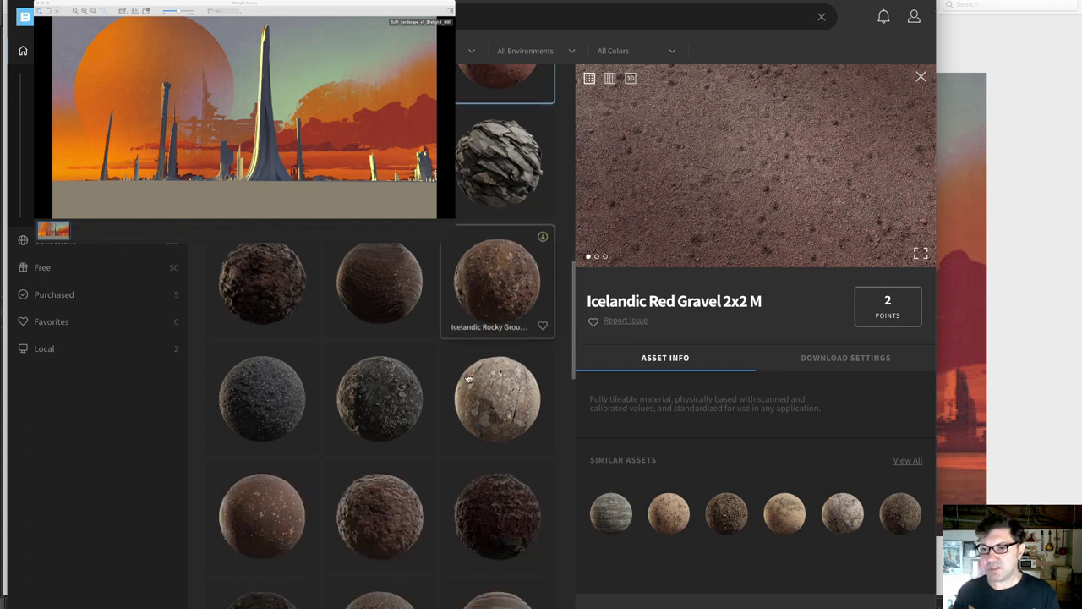
{"action": "left_click", "coordinate": [381, 289]}
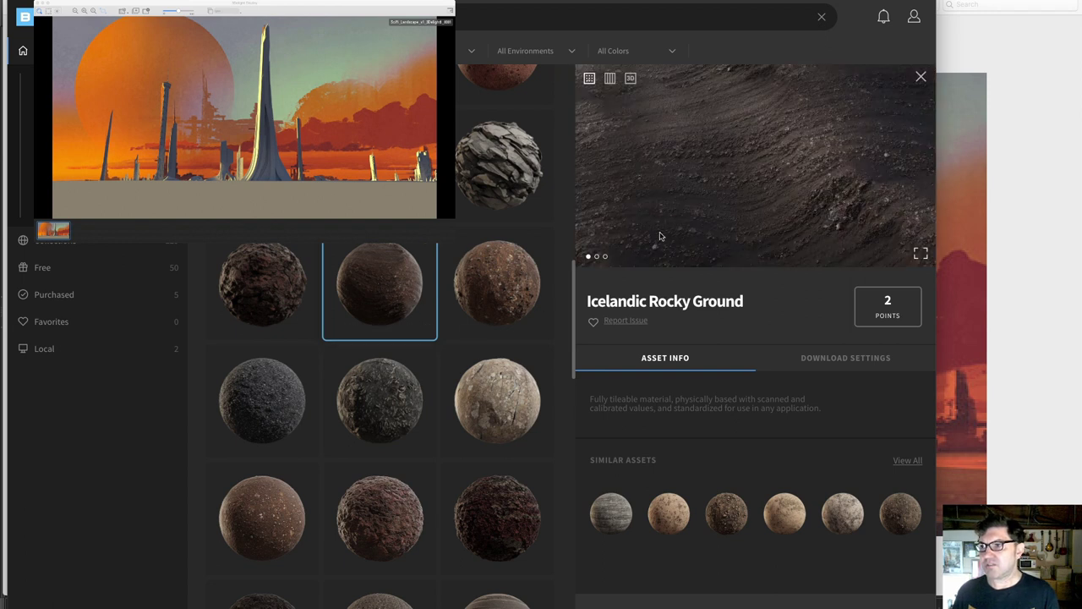
Compare with the painting again and set the texture resolution of Icelandic Red Gravel 2x2 M to 8K for download.
{"action": "left_click", "coordinate": [981, 462]}
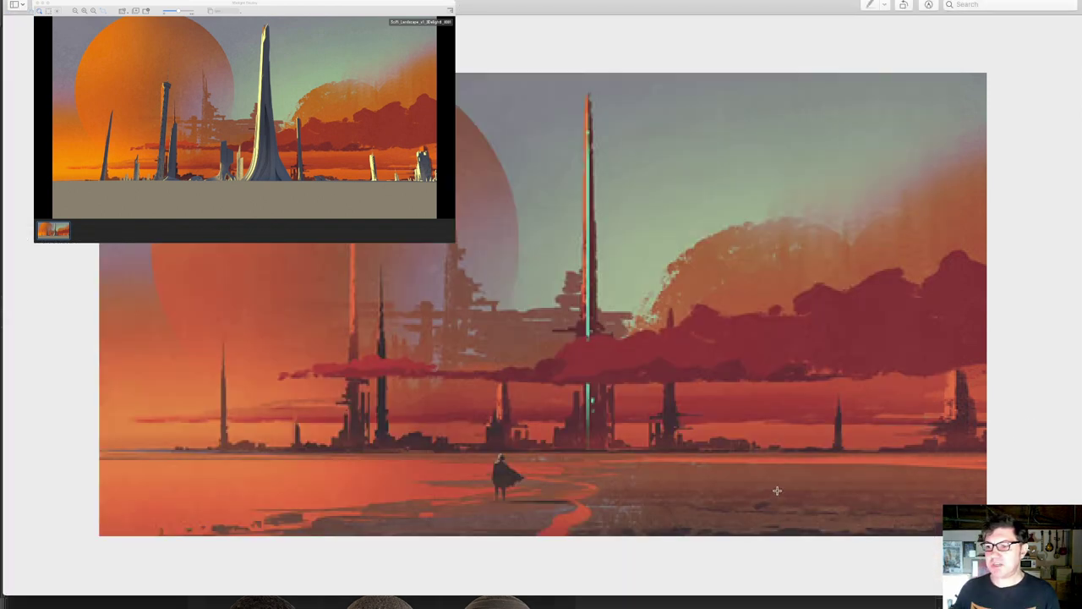
{"action": "key", "text": "super+Tab"}
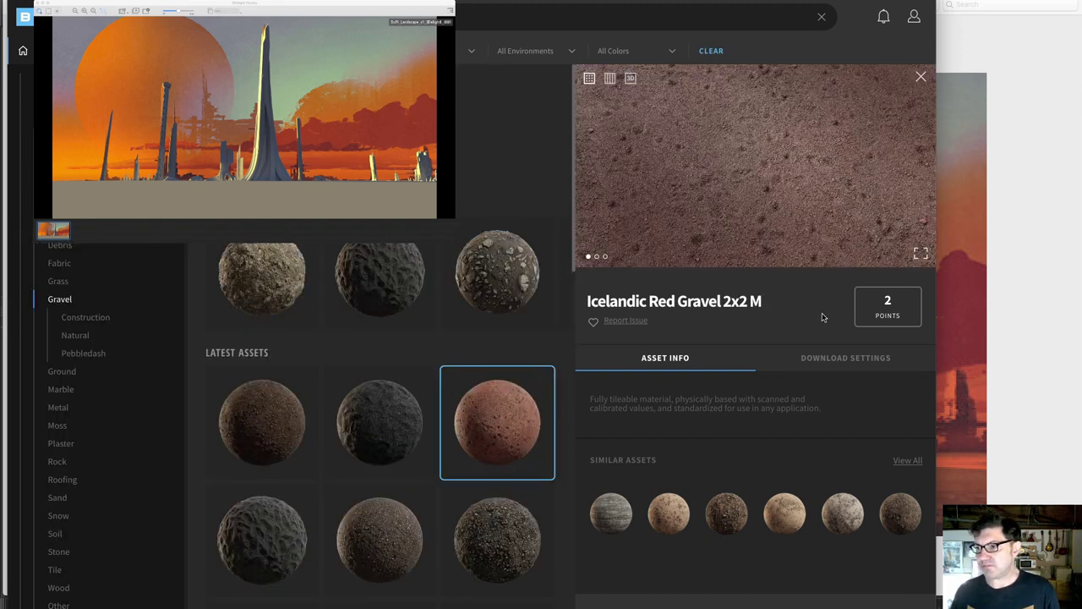
{"action": "left_click", "coordinate": [835, 360]}
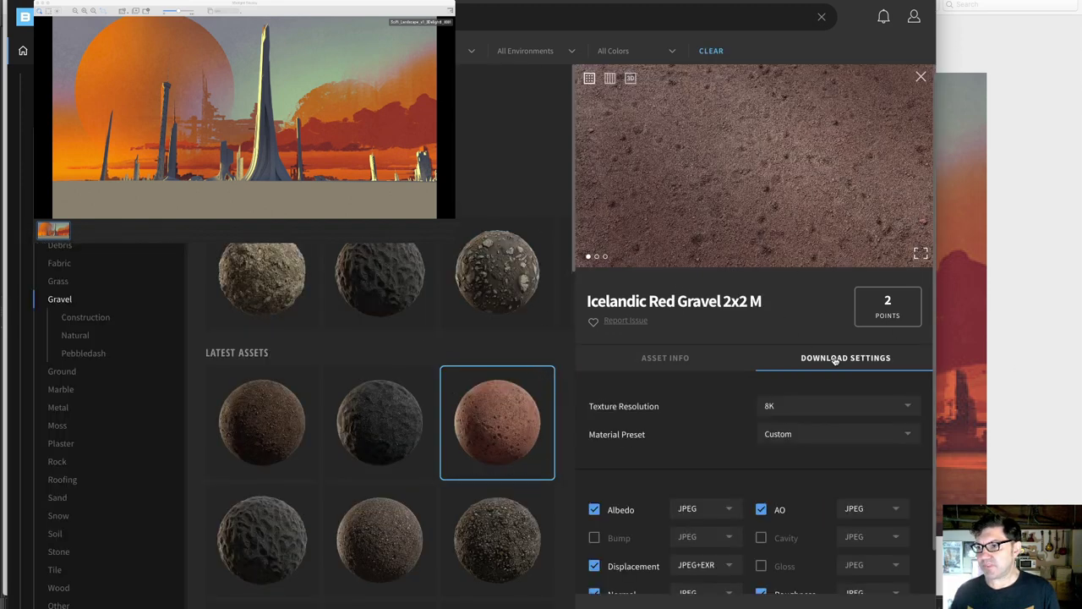
{"action": "scroll", "coordinate": [692, 413], "scroll_direction": "down", "scroll_amount": 3}
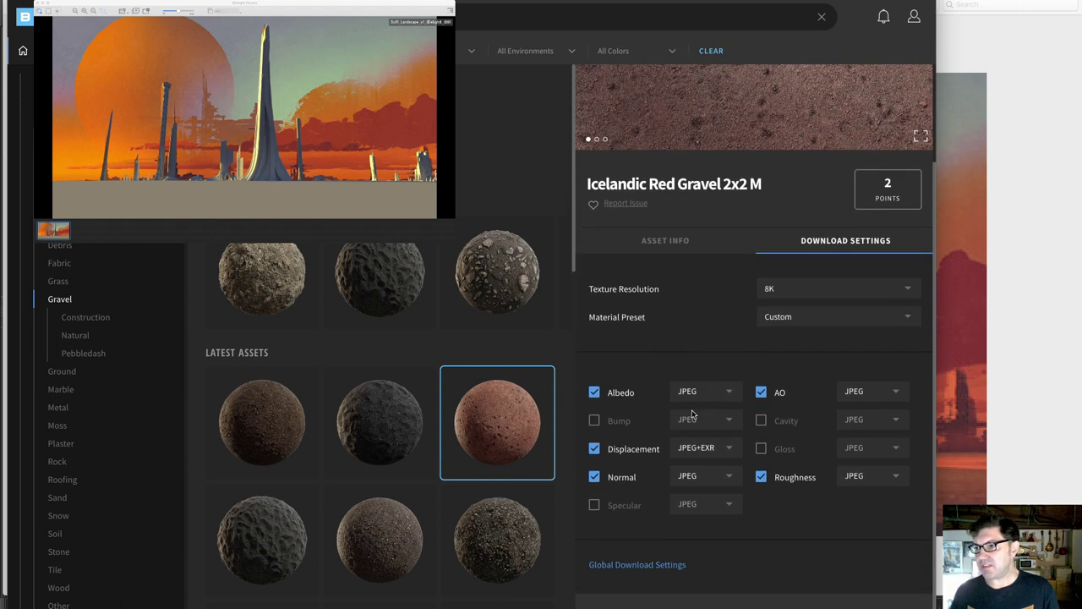
{"action": "left_click", "coordinate": [908, 292]}
{"action": "left_click", "coordinate": [791, 362]}
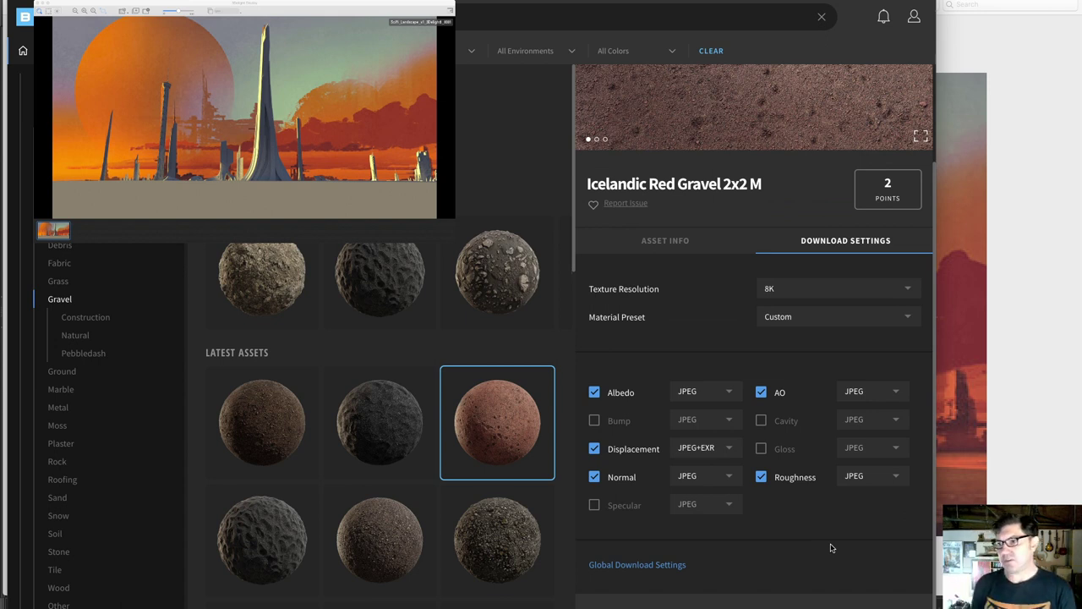
Exclude the AO and Normal maps, set Albedo, Displacement and Roughness to EXR, and download Icelandic Red Gravel 2x2 M.
{"action": "left_click", "coordinate": [760, 393]}
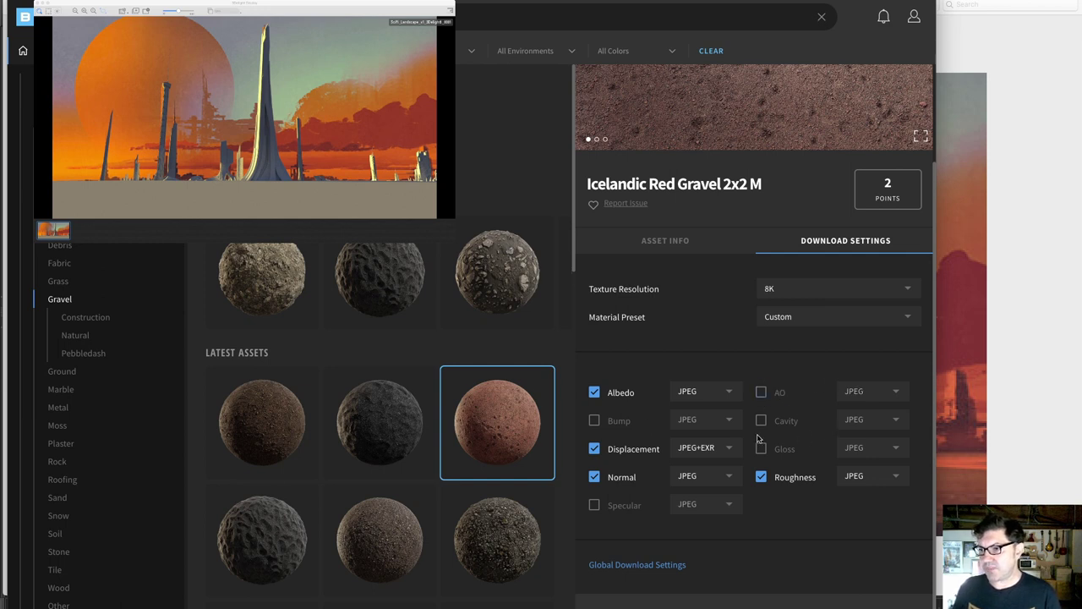
{"action": "left_click", "coordinate": [729, 391]}
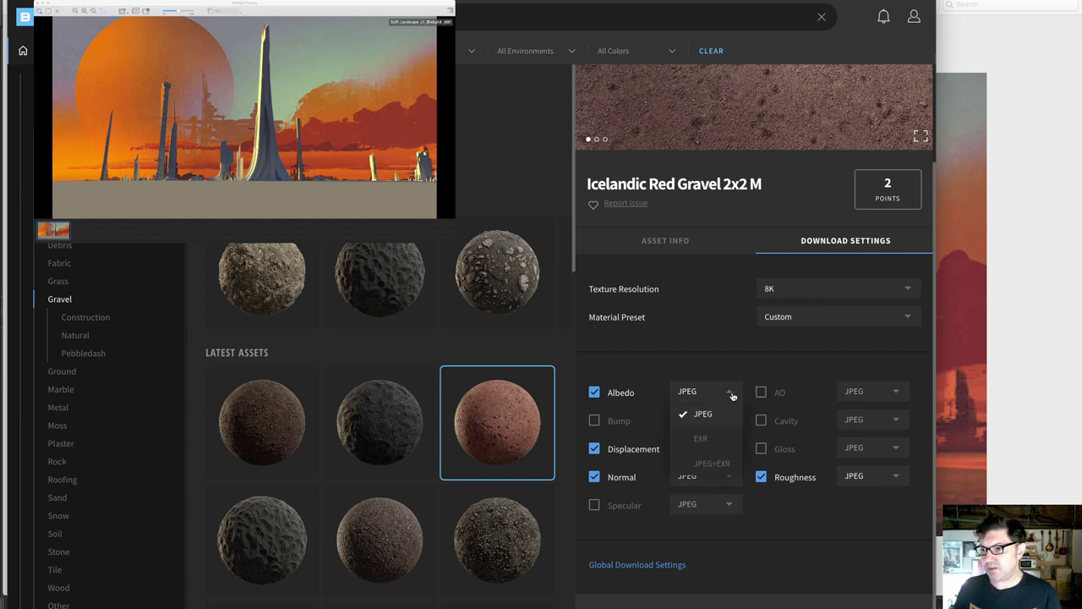
{"action": "left_click", "coordinate": [717, 437]}
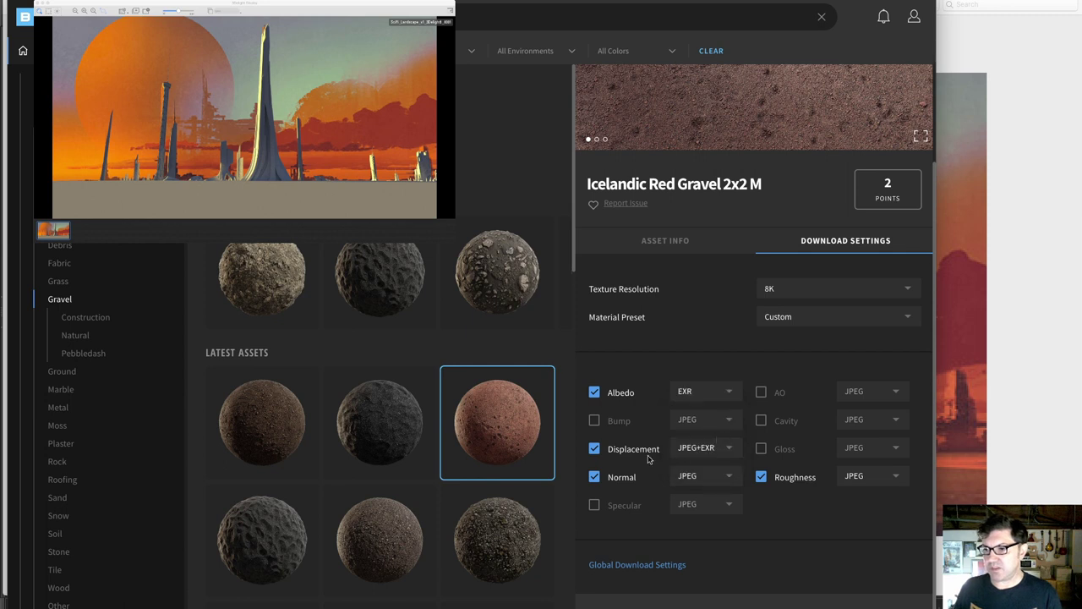
{"action": "left_click", "coordinate": [713, 451]}
{"action": "left_click", "coordinate": [709, 473]}
{"action": "left_click", "coordinate": [595, 477]}
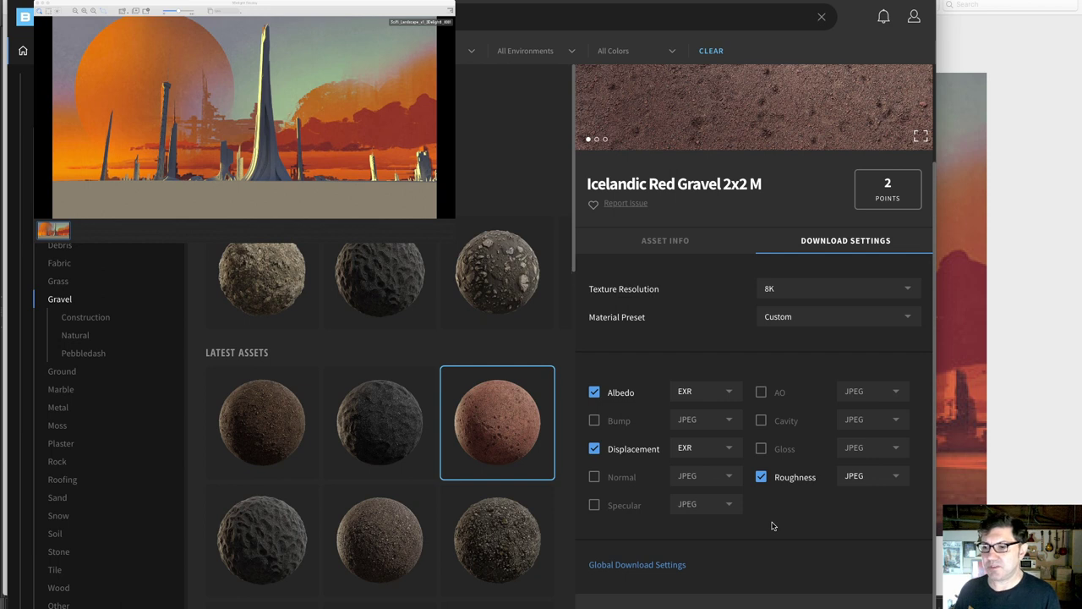
{"action": "left_click", "coordinate": [895, 478]}
{"action": "left_click", "coordinate": [870, 531]}
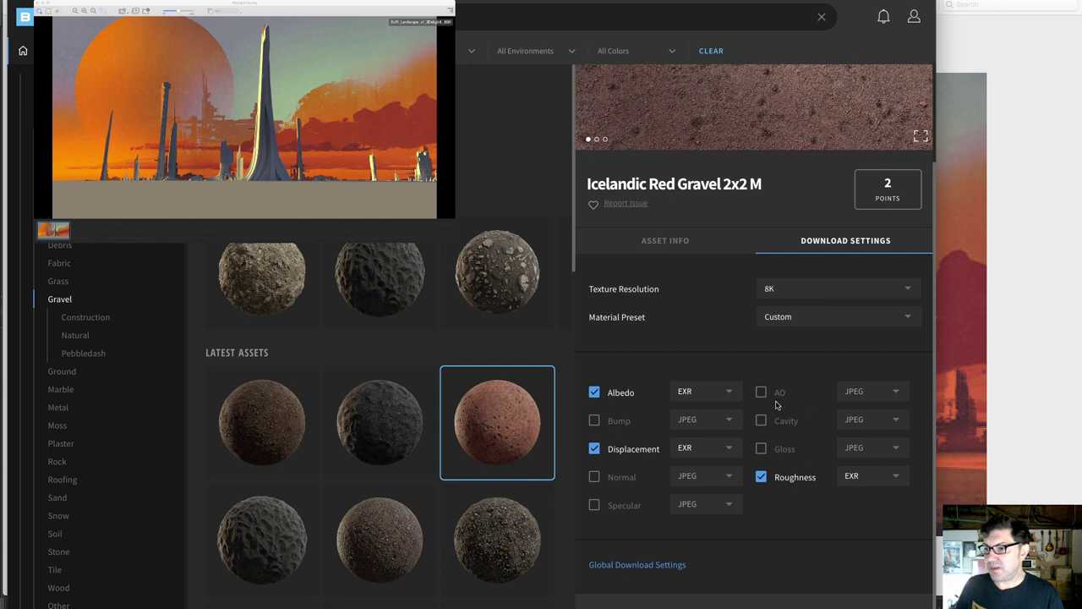
{"action": "left_click", "coordinate": [688, 602]}
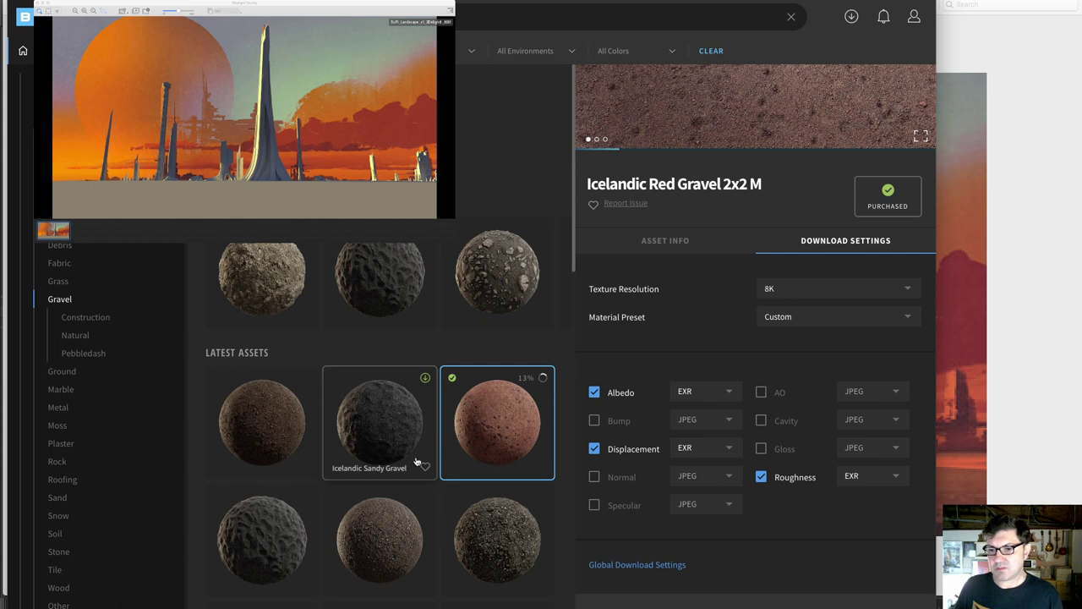
Return to the surfaces overview and preview the trending Dry Mud Floor 2x2 M material.
{"action": "scroll", "coordinate": [416, 461], "scroll_direction": "down", "scroll_amount": 3}
{"action": "key", "text": "alt+Left"}
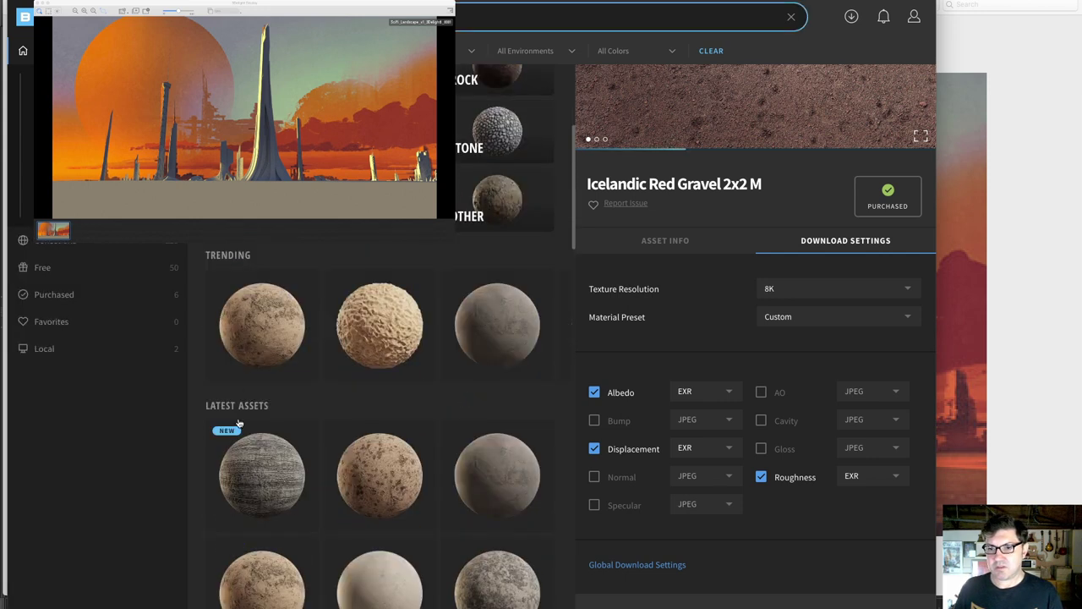
{"action": "left_click", "coordinate": [260, 337]}
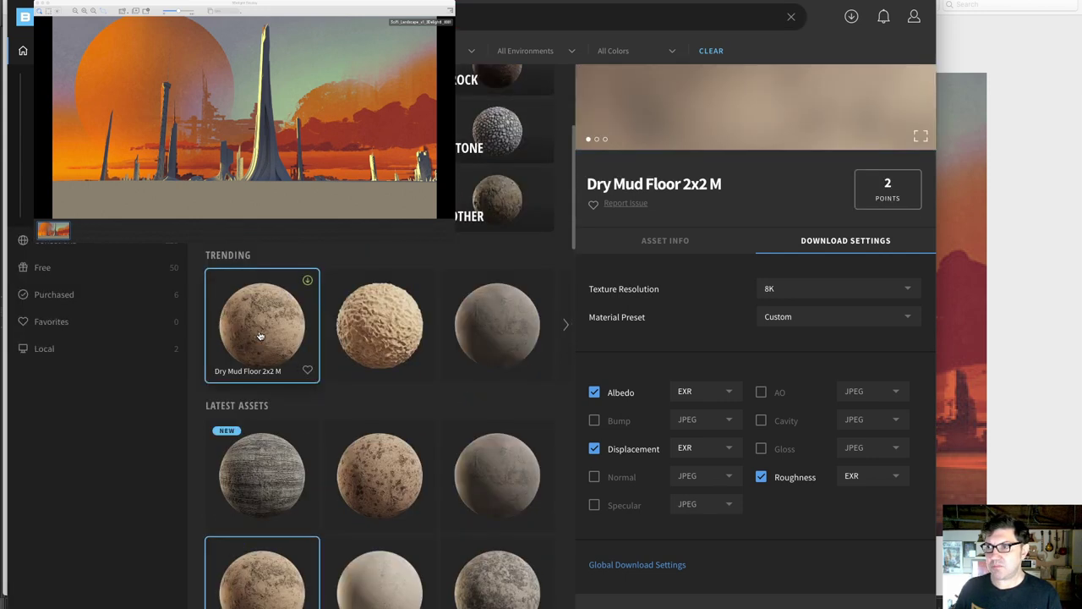
{"action": "scroll", "coordinate": [488, 356], "scroll_direction": "up", "scroll_amount": 6}
{"action": "scroll", "coordinate": [487, 356], "scroll_direction": "down", "scroll_amount": 2}
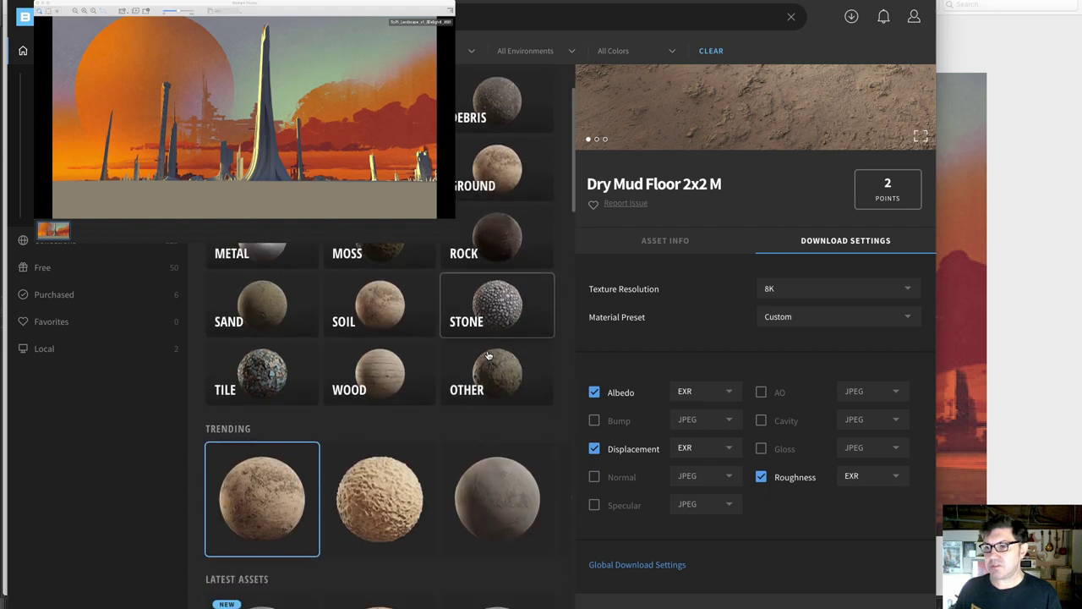
{"action": "scroll", "coordinate": [647, 280], "scroll_direction": "up", "scroll_amount": 3}
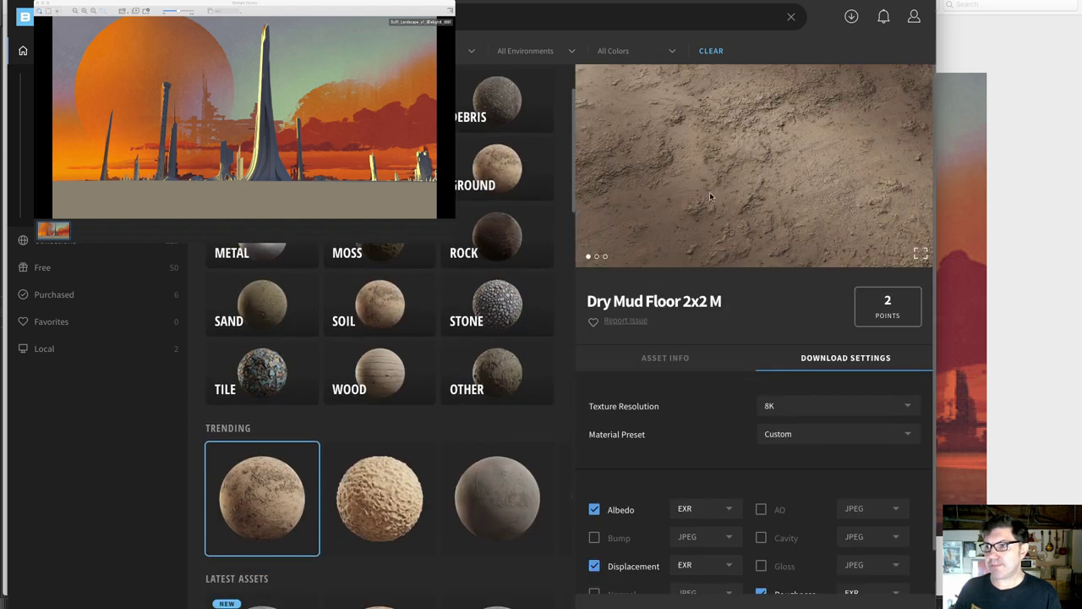
Compare Dry Mud Floor 2x2 M with the reference painting and download it at 8K with the same EXR maps.
{"action": "left_click", "coordinate": [1036, 315]}
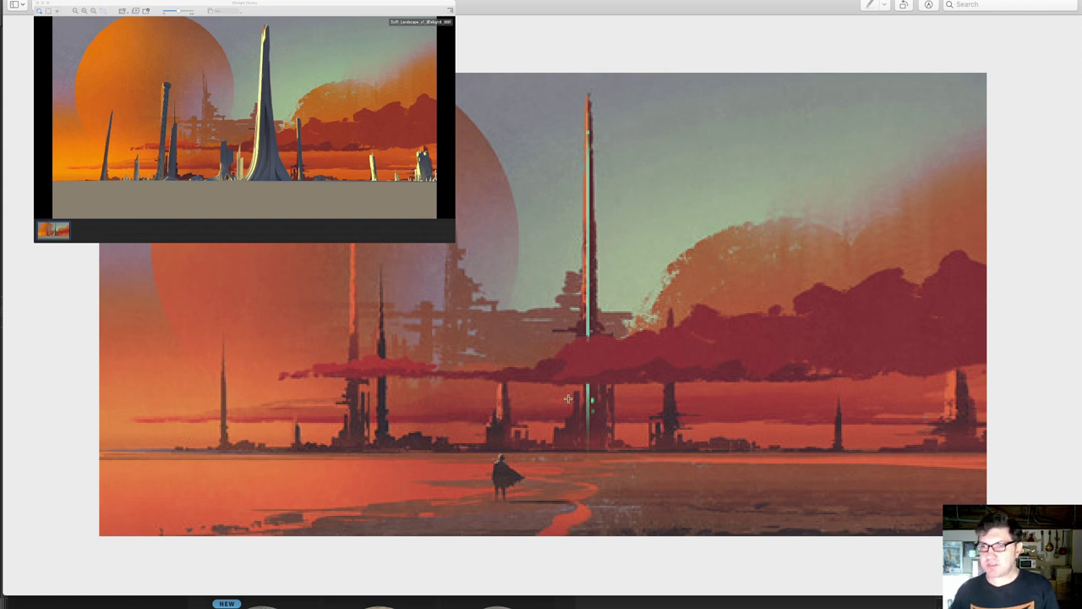
{"action": "key", "text": "super+Tab"}
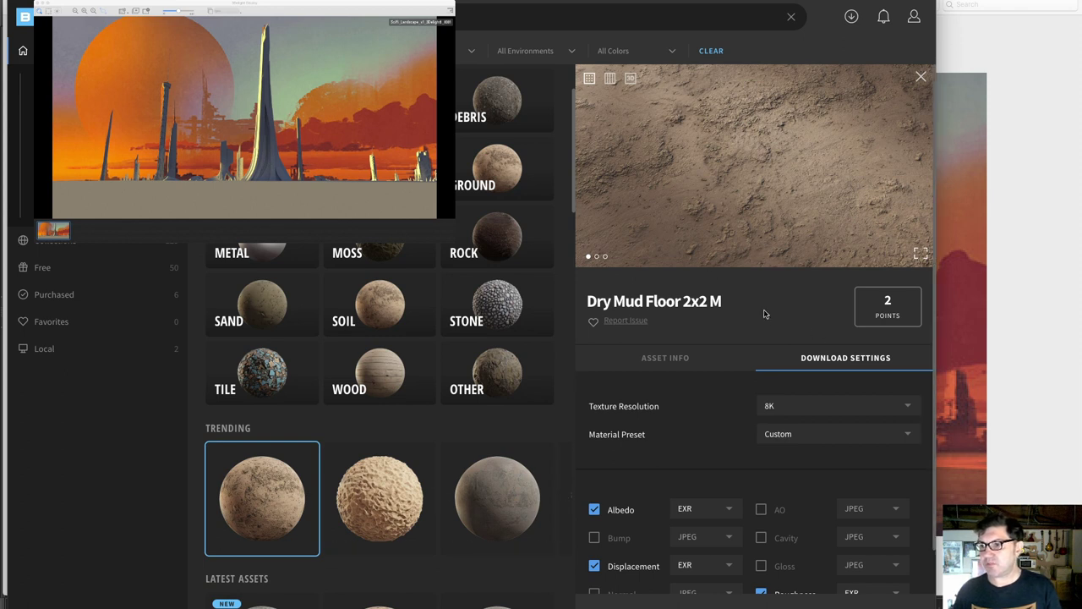
{"action": "scroll", "coordinate": [767, 300], "scroll_direction": "down", "scroll_amount": 3}
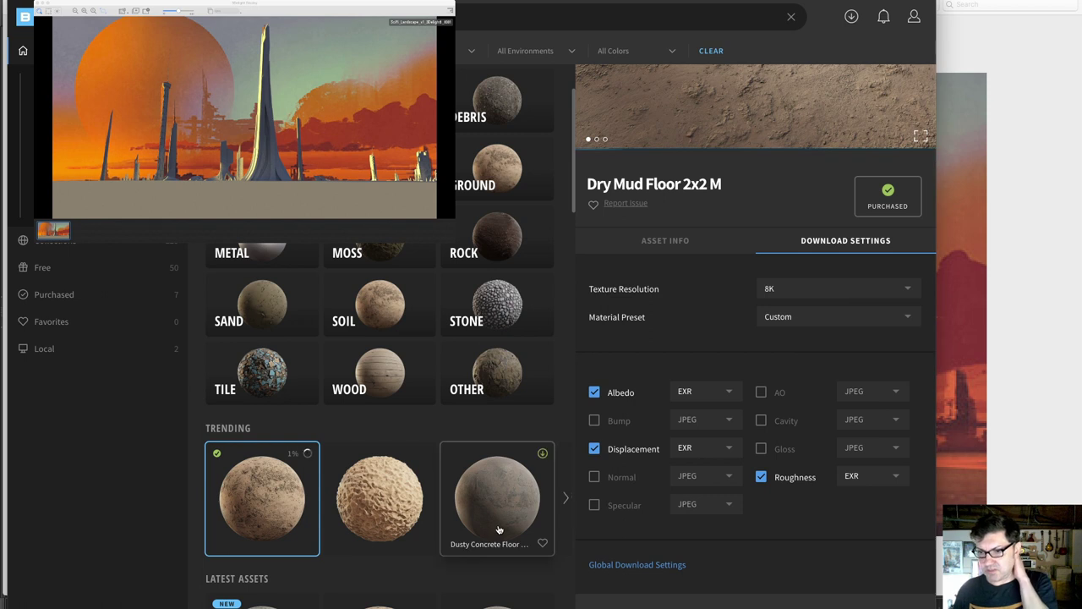
{"action": "scroll", "coordinate": [497, 529], "scroll_direction": "down", "scroll_amount": 3}
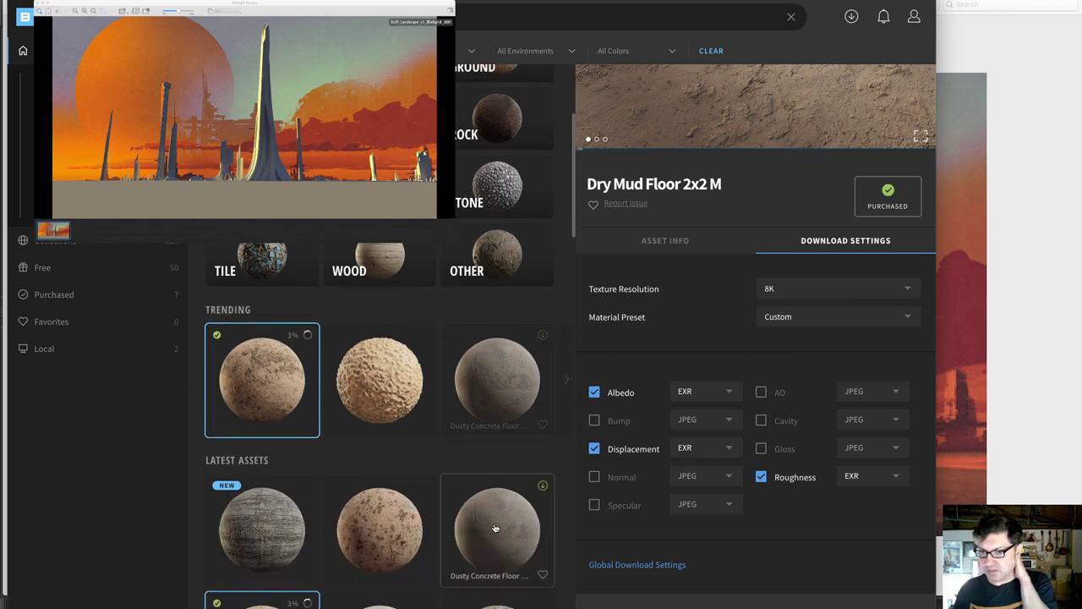
Preview Sandy Beach Rock 2x2 M in the surfaces list, compare it with the reference painting and download it at 8K.
{"action": "scroll", "coordinate": [495, 528], "scroll_direction": "down", "scroll_amount": 4}
{"action": "scroll", "coordinate": [495, 528], "scroll_direction": "down", "scroll_amount": 2}
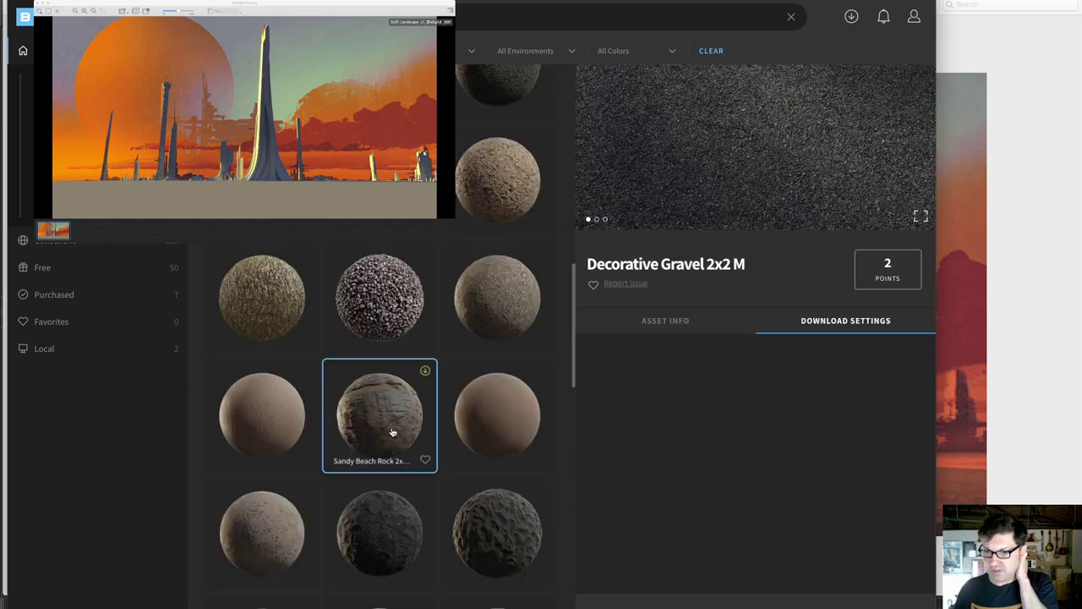
{"action": "left_click", "coordinate": [392, 430]}
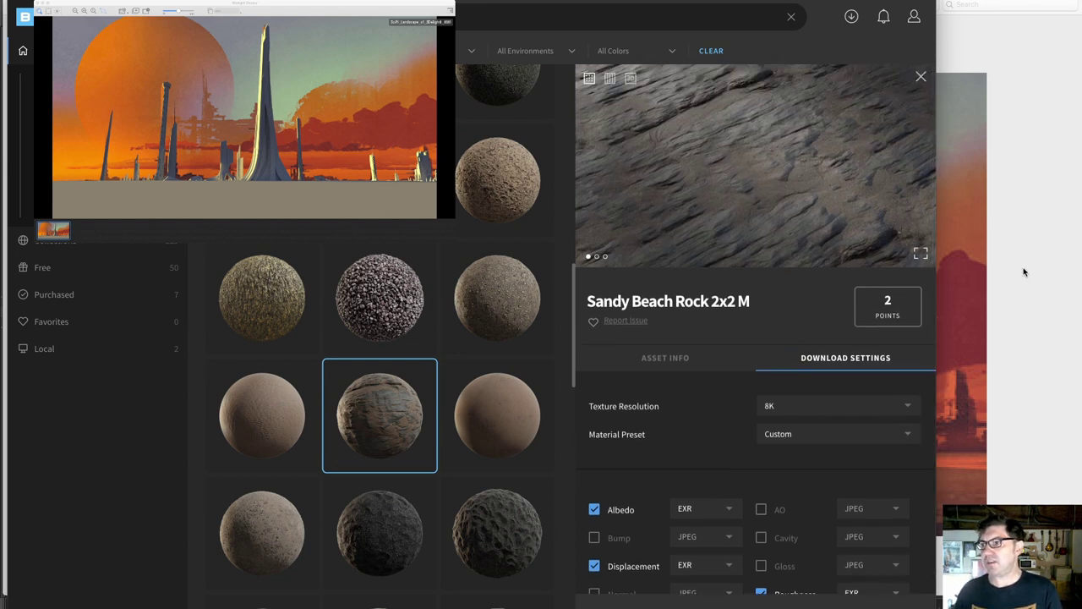
{"action": "key", "text": "super+tab"}
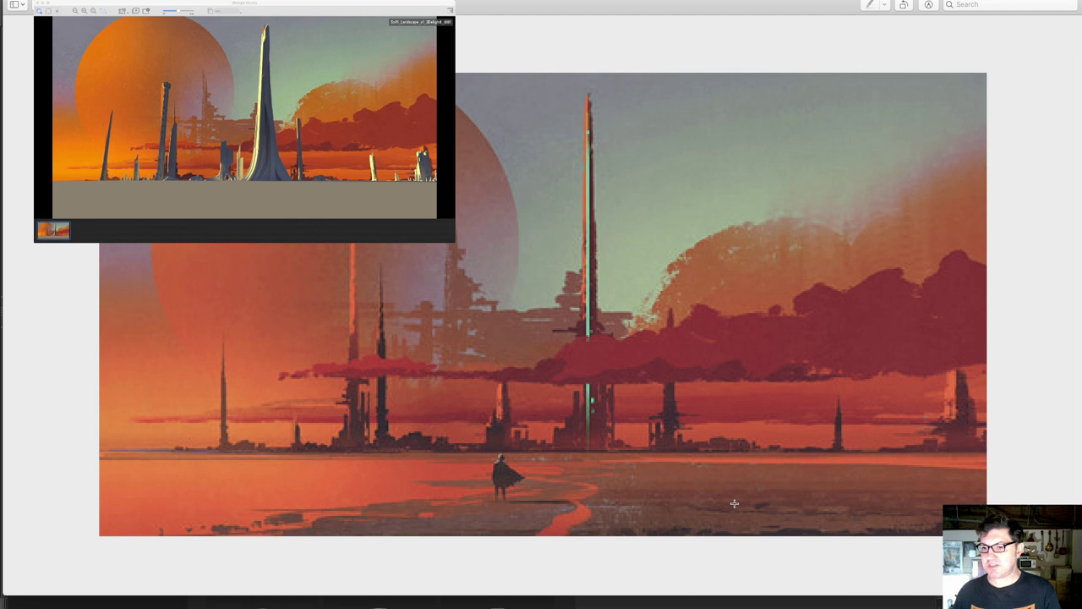
{"action": "key", "text": "super+tab"}
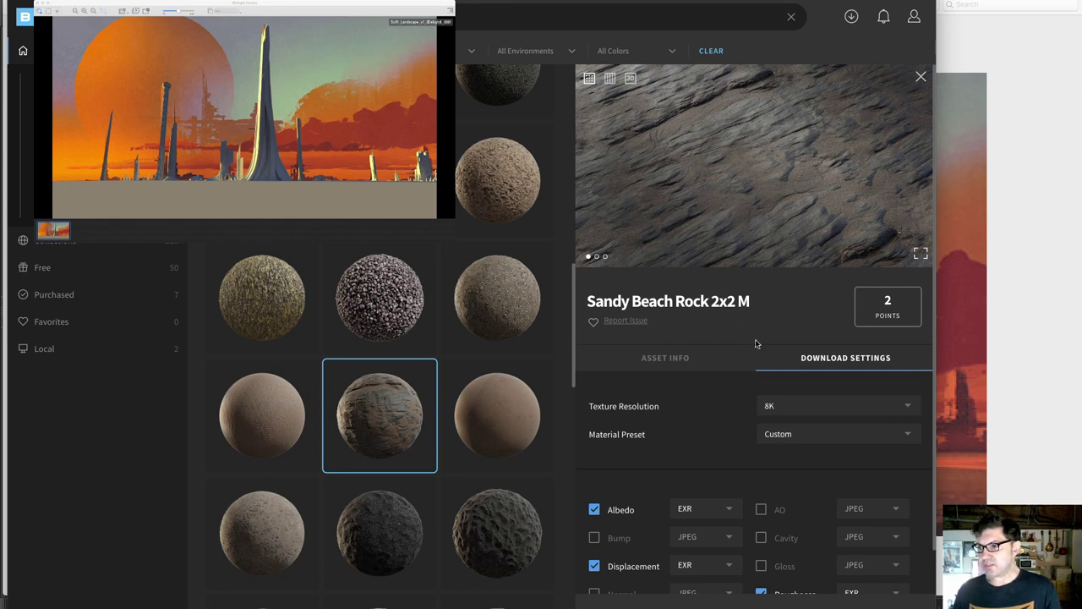
{"action": "scroll", "coordinate": [755, 343], "scroll_direction": "down", "scroll_amount": 3}
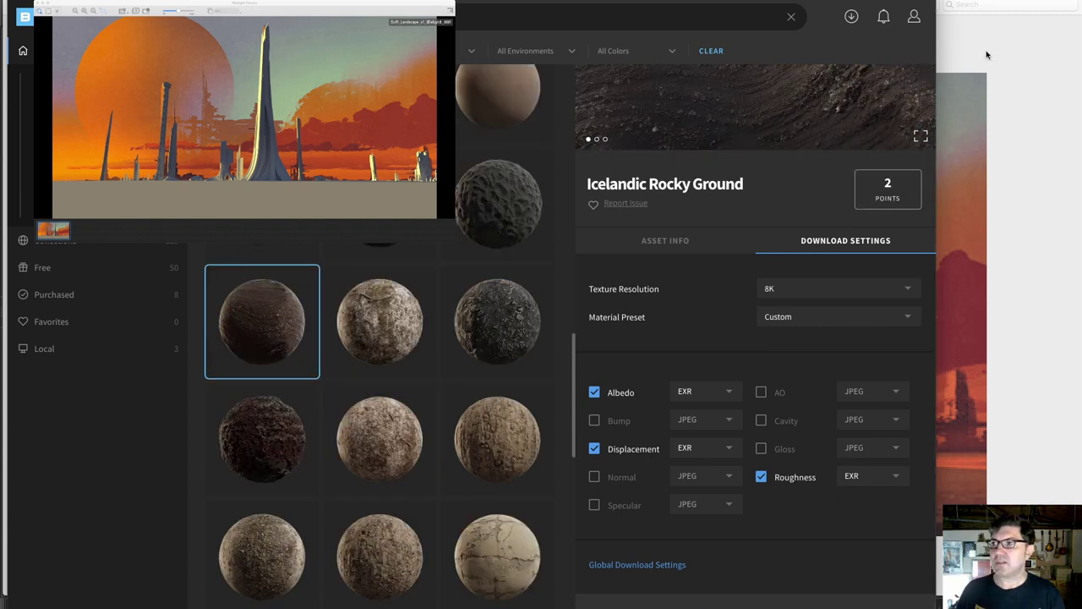
Compare Icelandic Rocky Ground with the reference painting, then close the painting and return to Houdini.
{"action": "left_click", "coordinate": [985, 50]}
{"action": "left_click", "coordinate": [744, 40]}
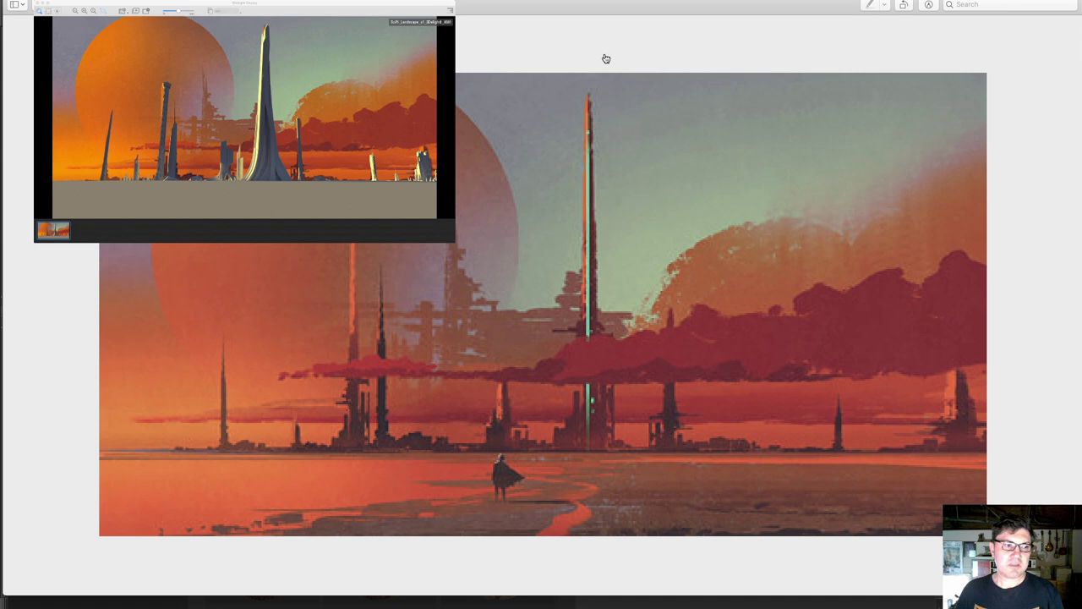
{"action": "key", "text": "super+w"}
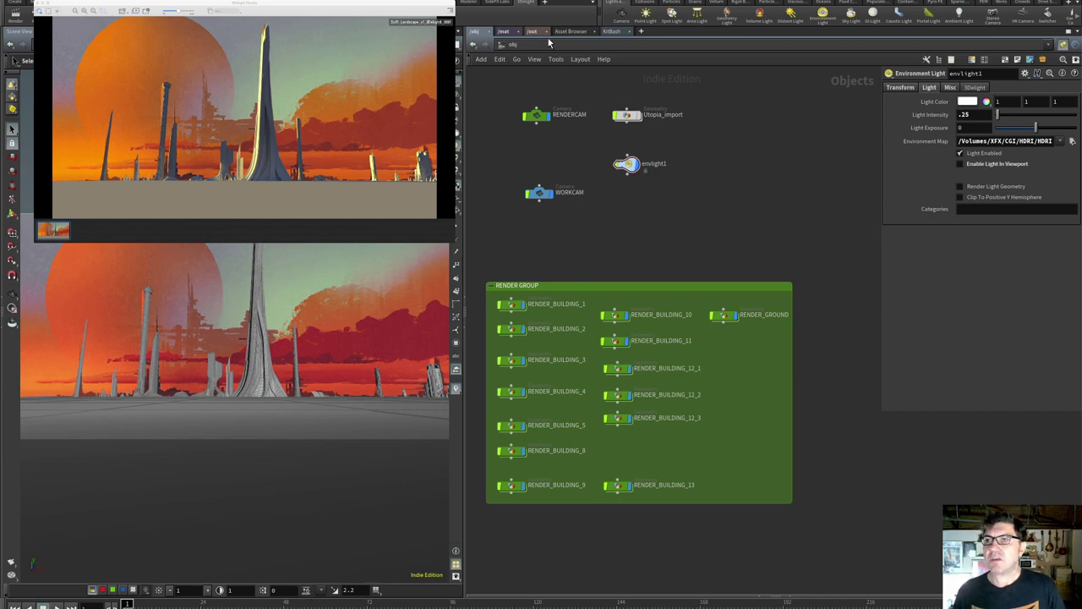
Create a 3Delight Material Builder in the mat network and name it ground.
{"action": "left_click", "coordinate": [503, 31]}
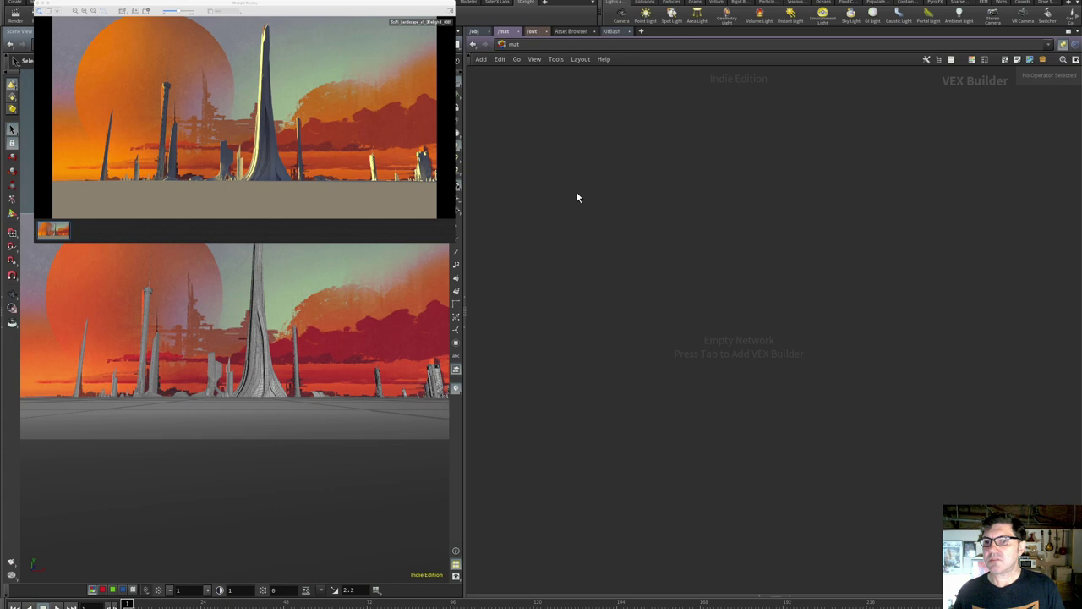
{"action": "key", "text": "Tab"}
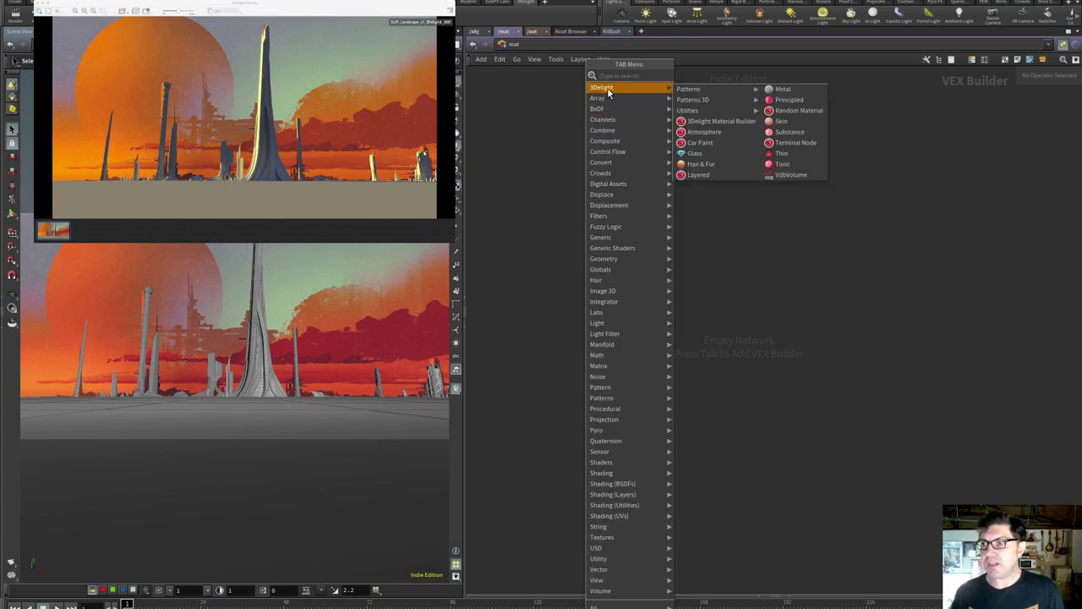
{"action": "mouse_move", "coordinate": [668, 89]}
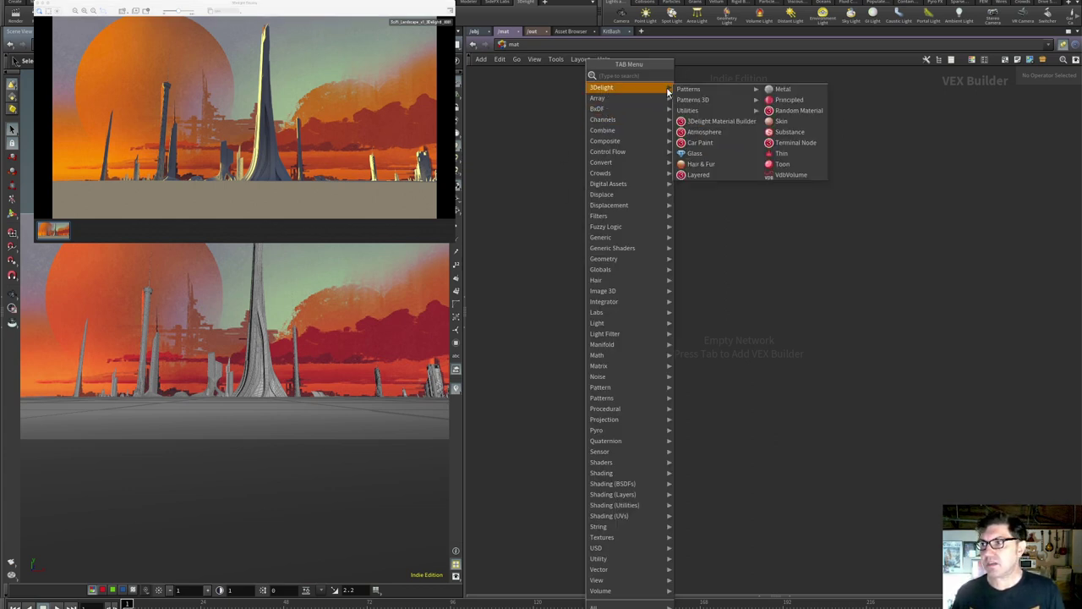
{"action": "left_click", "coordinate": [718, 121]}
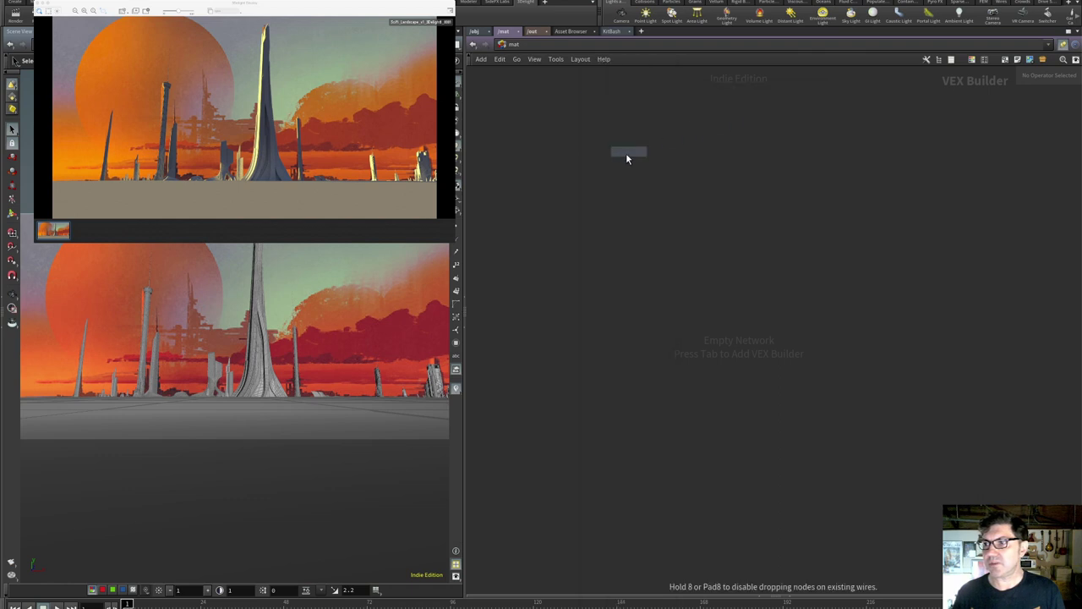
{"action": "left_click", "coordinate": [582, 158]}
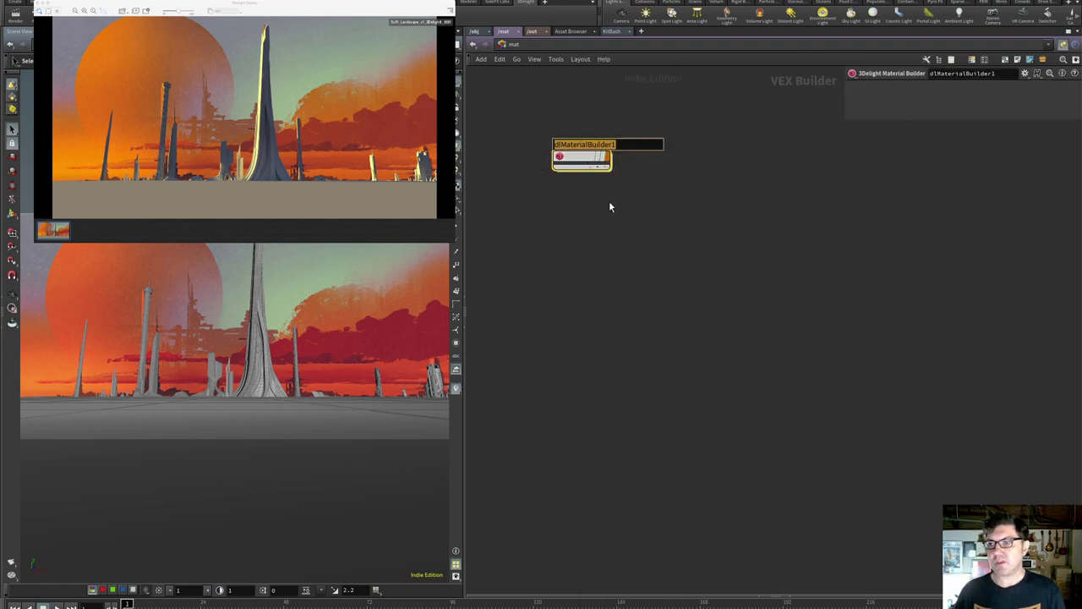
{"action": "type", "text": "ground"}
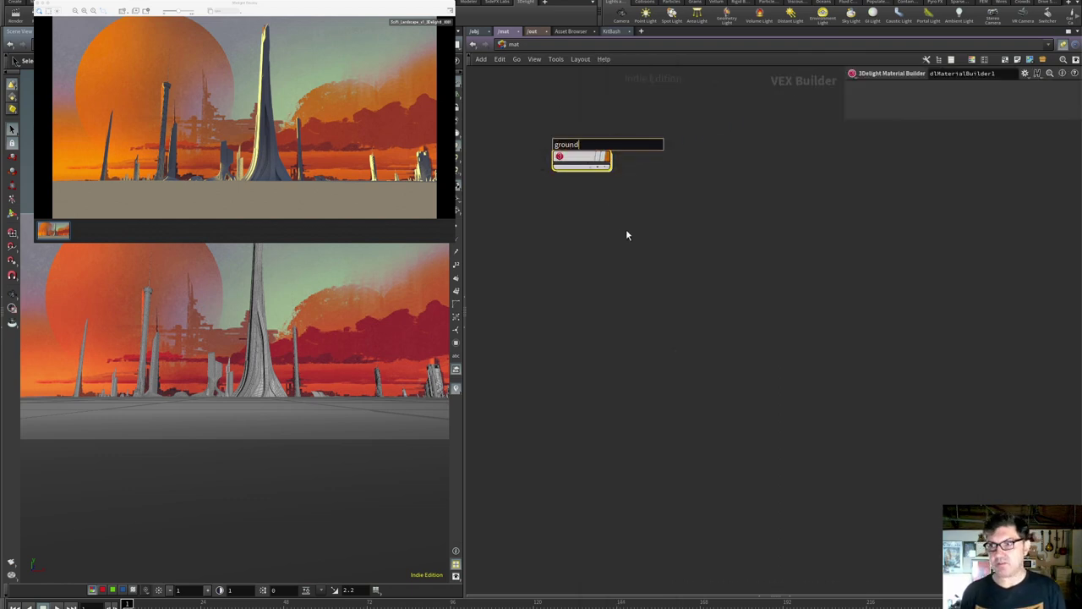
{"action": "key", "text": "Return"}
Inside the ground material, add a 3Delight Principled shader and connect its outColor to the terminal node's Surface input.
{"action": "double_click", "coordinate": [580, 159]}
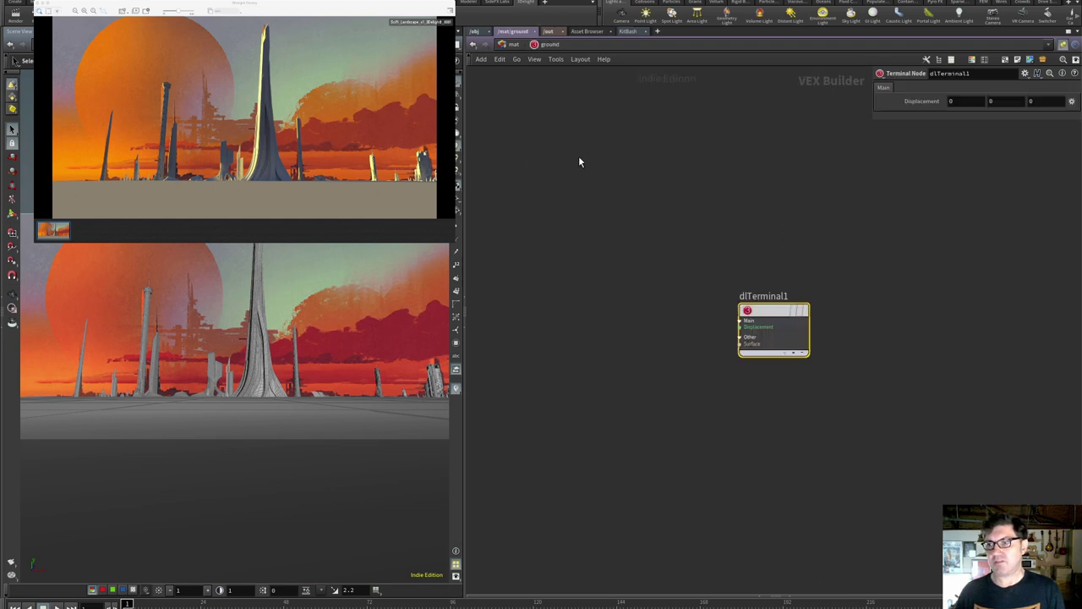
{"action": "middle_click_drag", "start_coordinate": [598, 259], "coordinate": [710, 232]}
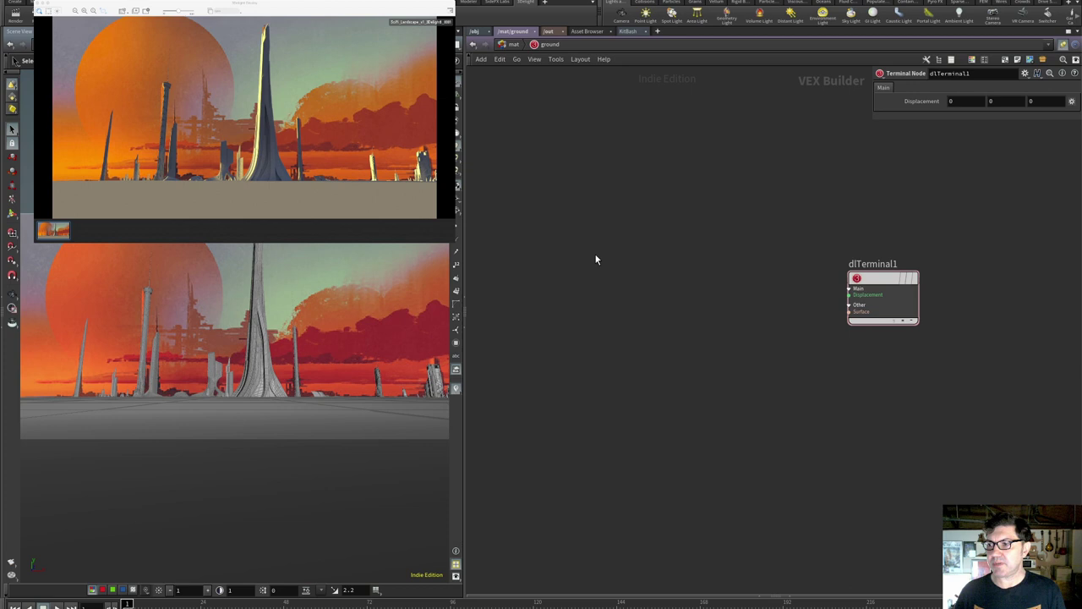
{"action": "key", "text": "Tab"}
{"action": "type", "text": "pr"}
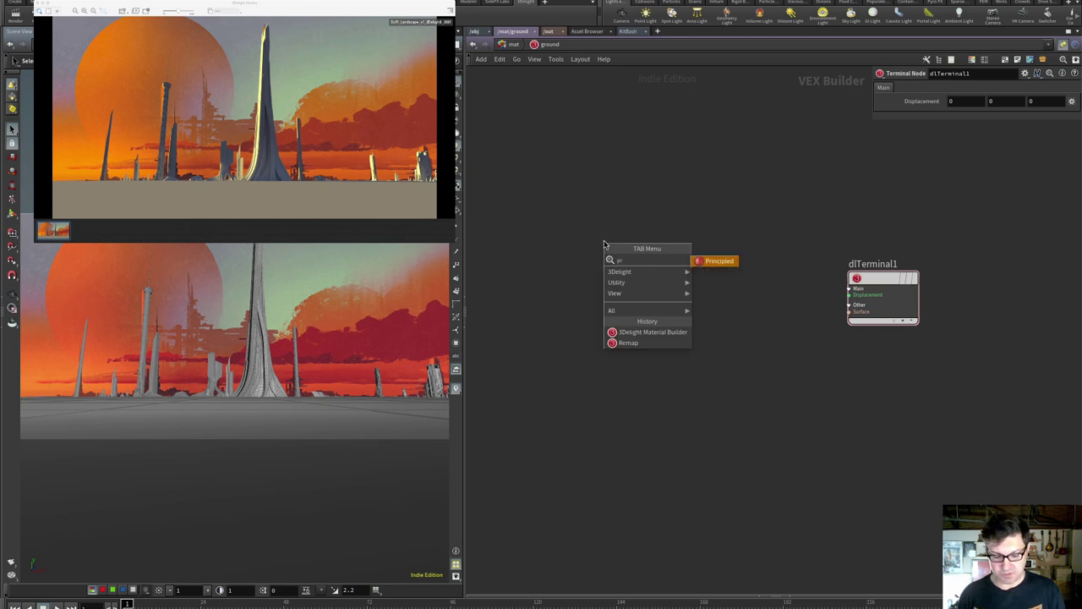
{"action": "key", "text": "Return"}
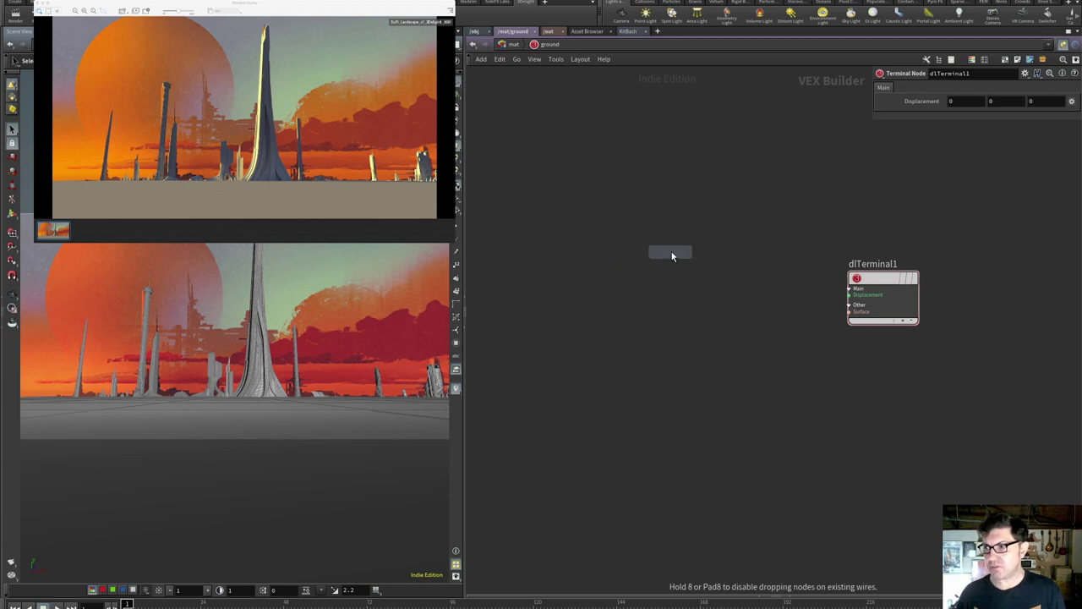
{"action": "left_click", "coordinate": [672, 250]}
{"action": "left_click_drag", "start_coordinate": [706, 261], "coordinate": [839, 330]}
{"action": "left_click", "coordinate": [849, 311]}
{"action": "key", "text": "l"}
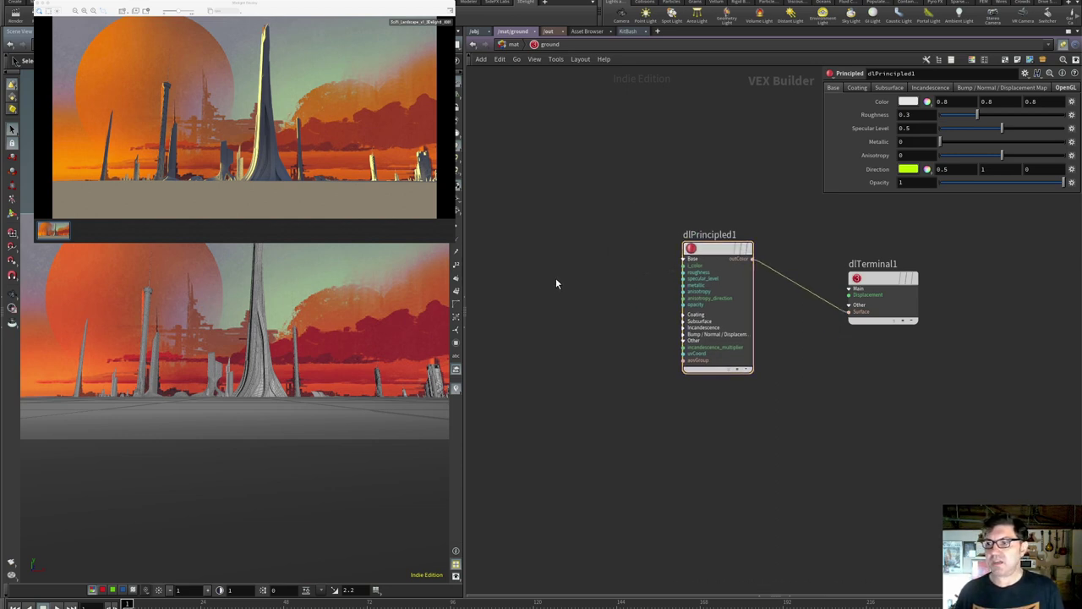
Assign the /mat/ground material to the RENDER_GROUND object.
{"action": "left_click", "coordinate": [474, 34]}
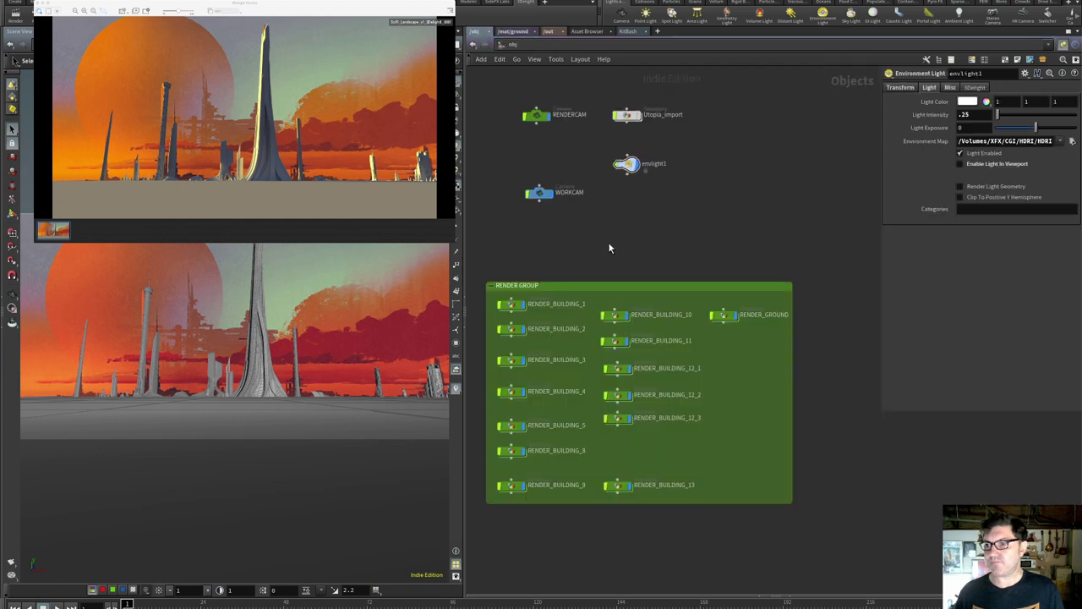
{"action": "left_click", "coordinate": [723, 315]}
{"action": "left_click", "coordinate": [929, 87]}
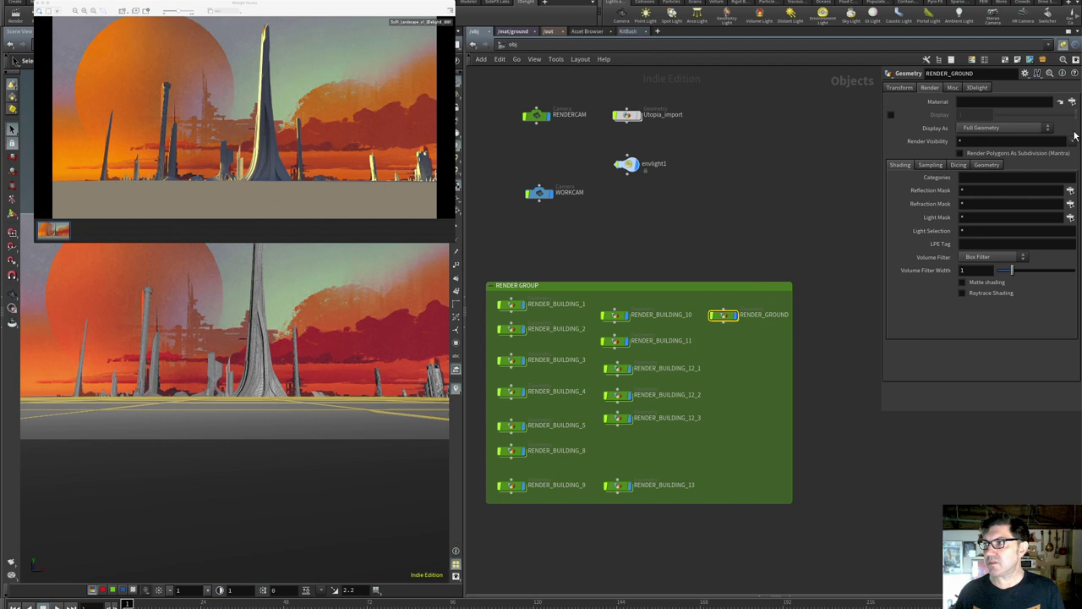
{"action": "left_click", "coordinate": [1070, 102]}
{"action": "left_click", "coordinate": [967, 40]}
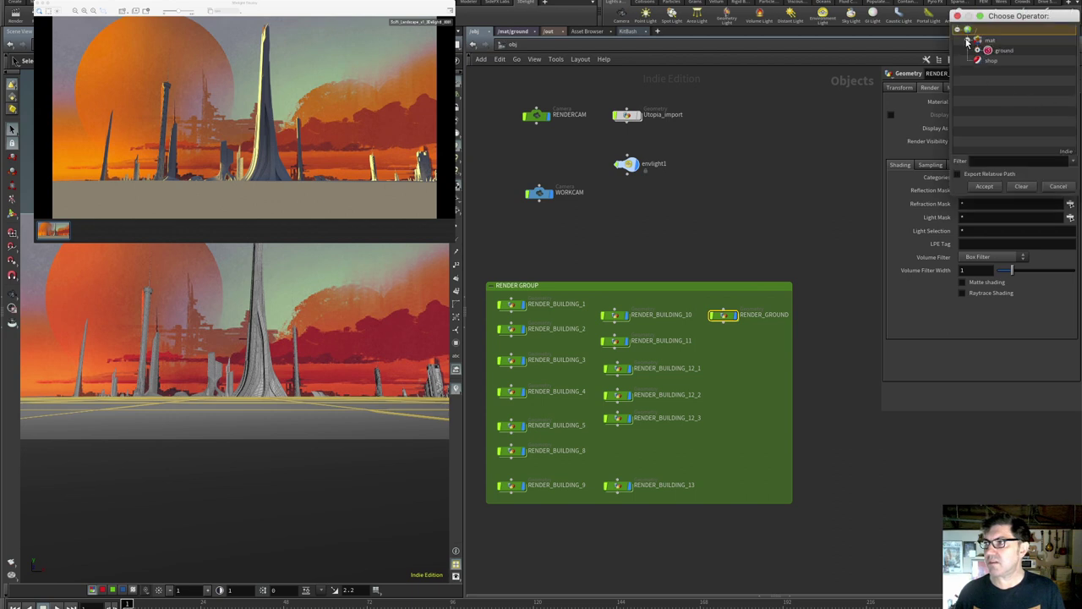
{"action": "left_click", "coordinate": [1012, 52]}
{"action": "left_click", "coordinate": [994, 187]}
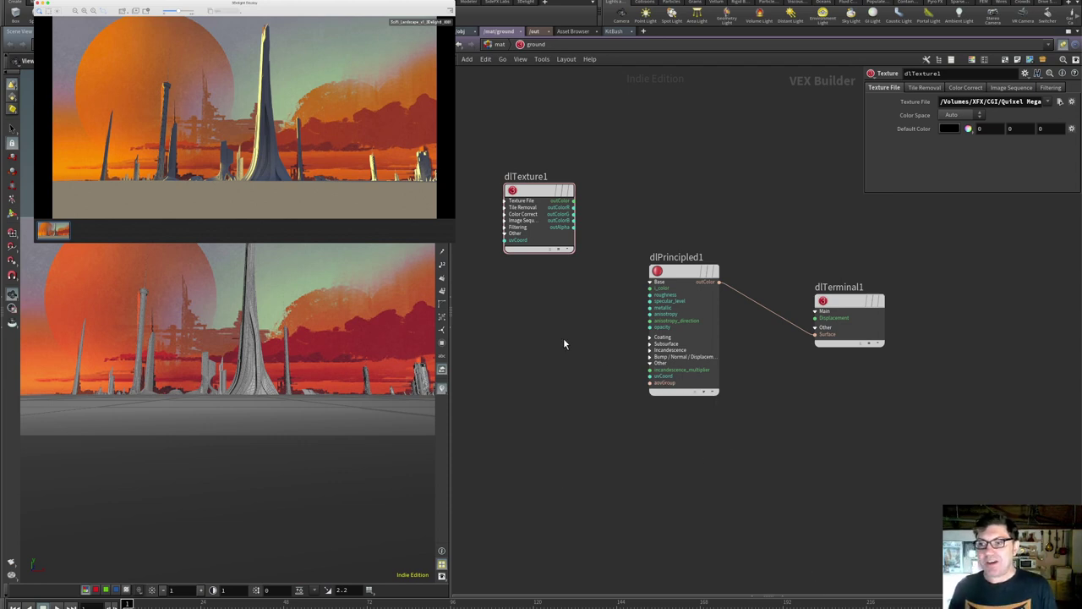
Switch to Quixel Bridge, review the purchased Sandy Beach Rock 2x2 M and Dry Mud Floor 2x2 M previews, and return to Houdini.
{"action": "key", "text": "super+Tab"}
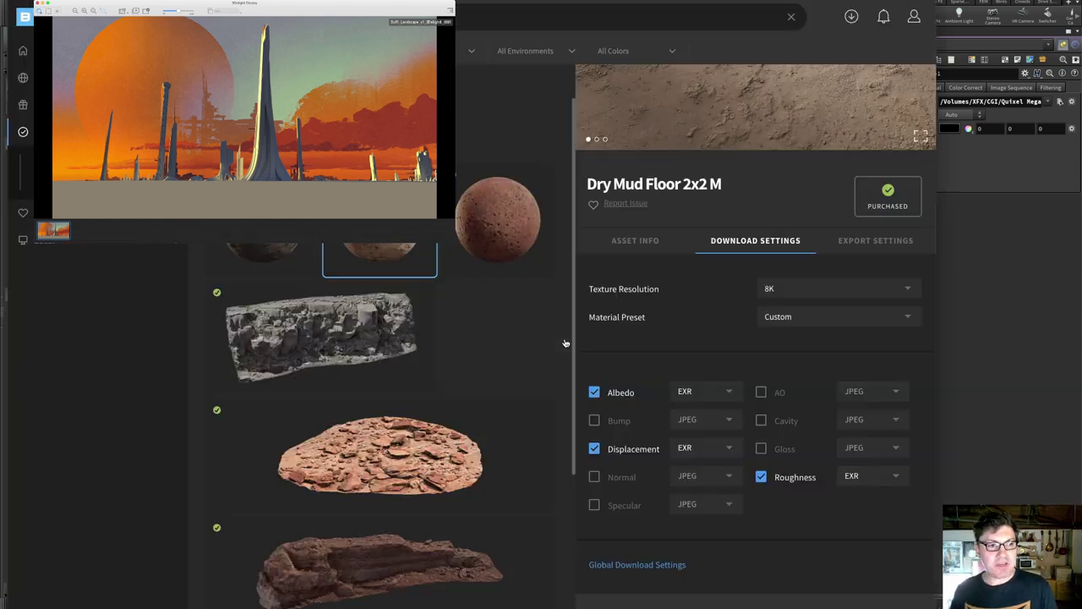
{"action": "scroll", "coordinate": [737, 204], "scroll_direction": "up", "scroll_amount": 3}
{"action": "left_click", "coordinate": [257, 258]}
{"action": "scroll", "coordinate": [643, 228], "scroll_direction": "up", "scroll_amount": 1}
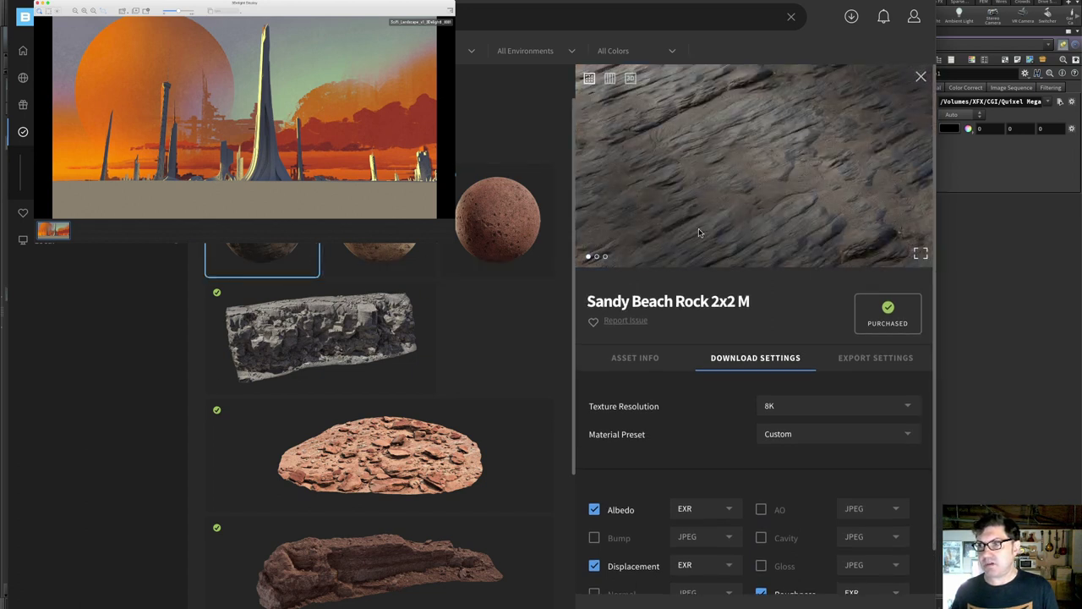
{"action": "left_click", "coordinate": [507, 219]}
{"action": "key", "text": "Left"}
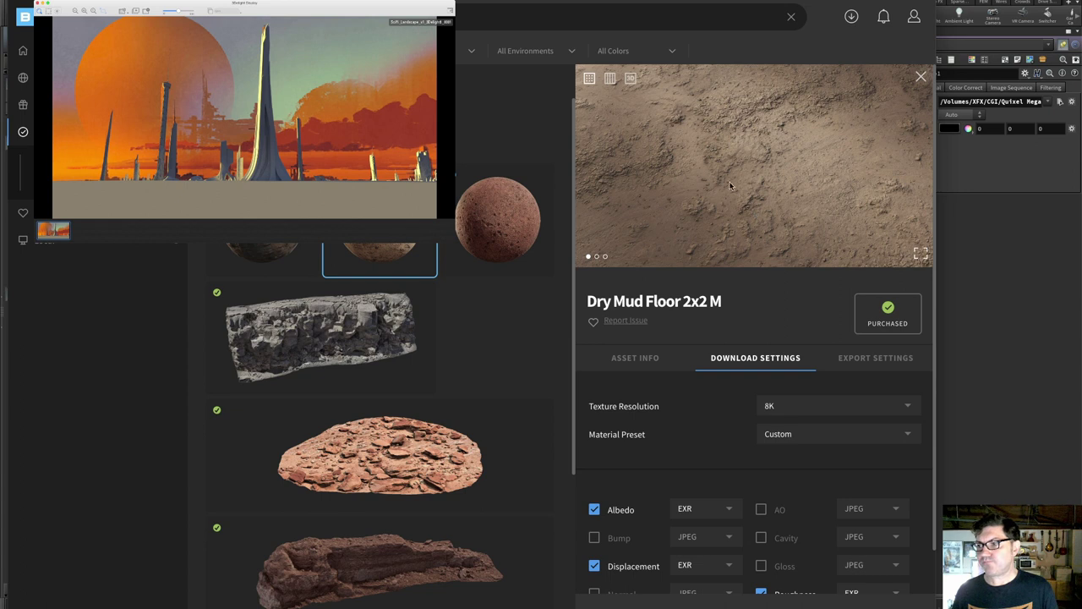
{"action": "left_click", "coordinate": [970, 282]}
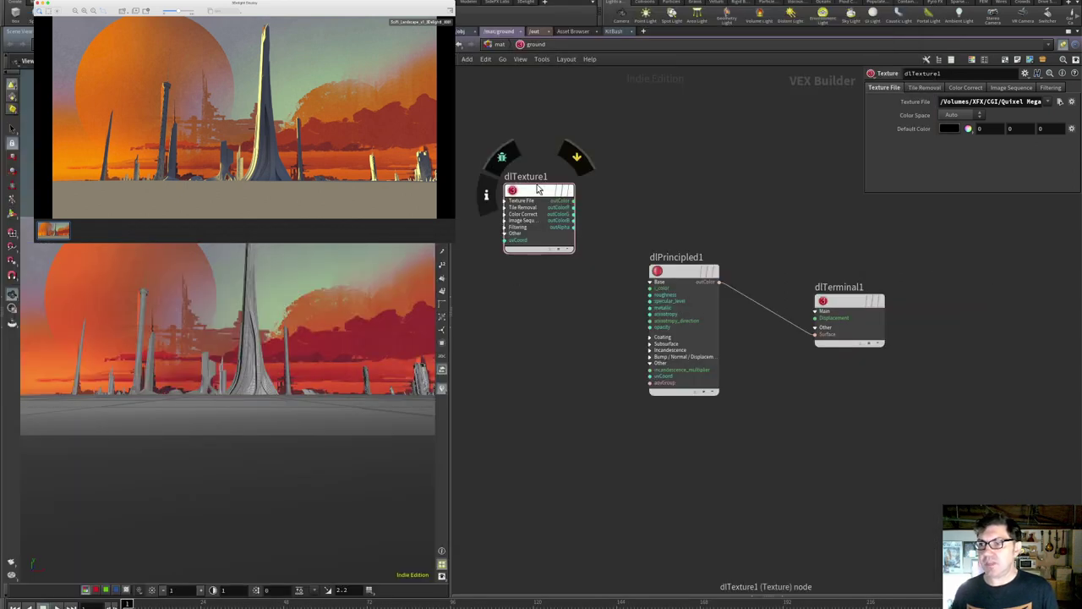
Check the texture node's images, use ug4oce2lw_8K_Albedo.exr as its texture file, and connect its outColor to the Principled shader's i_color.
{"action": "left_click", "coordinate": [539, 215]}
{"action": "left_click", "coordinate": [1062, 101]}
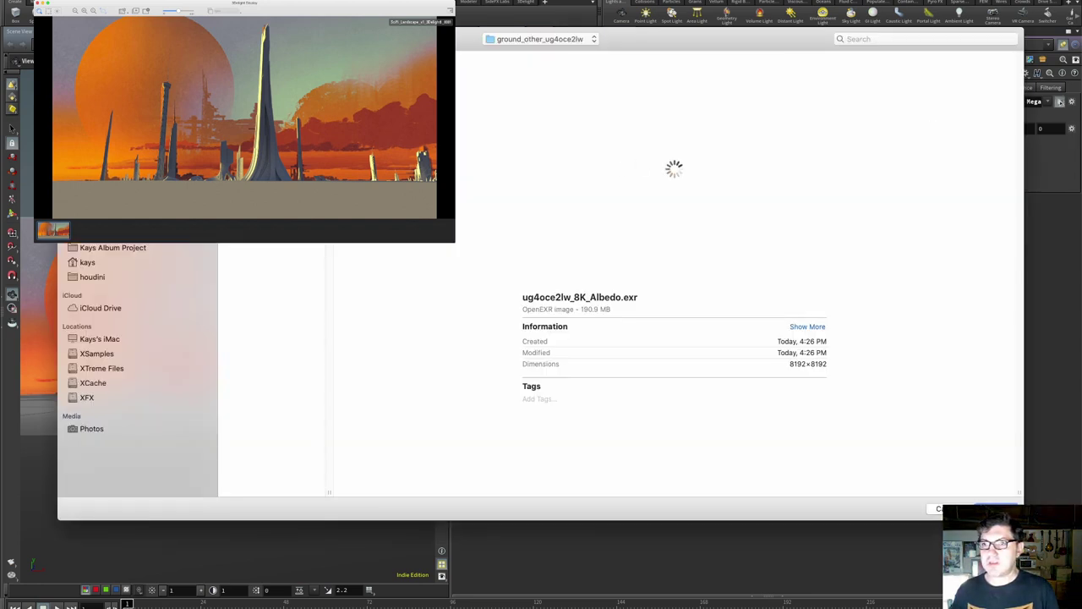
{"action": "key", "text": "space"}
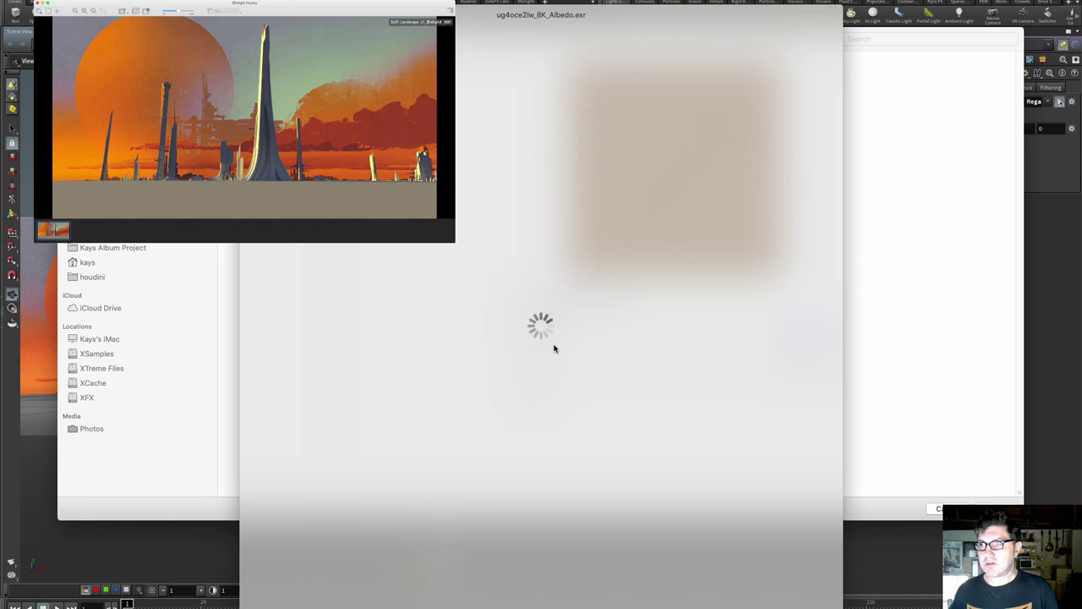
{"action": "key", "text": "space"}
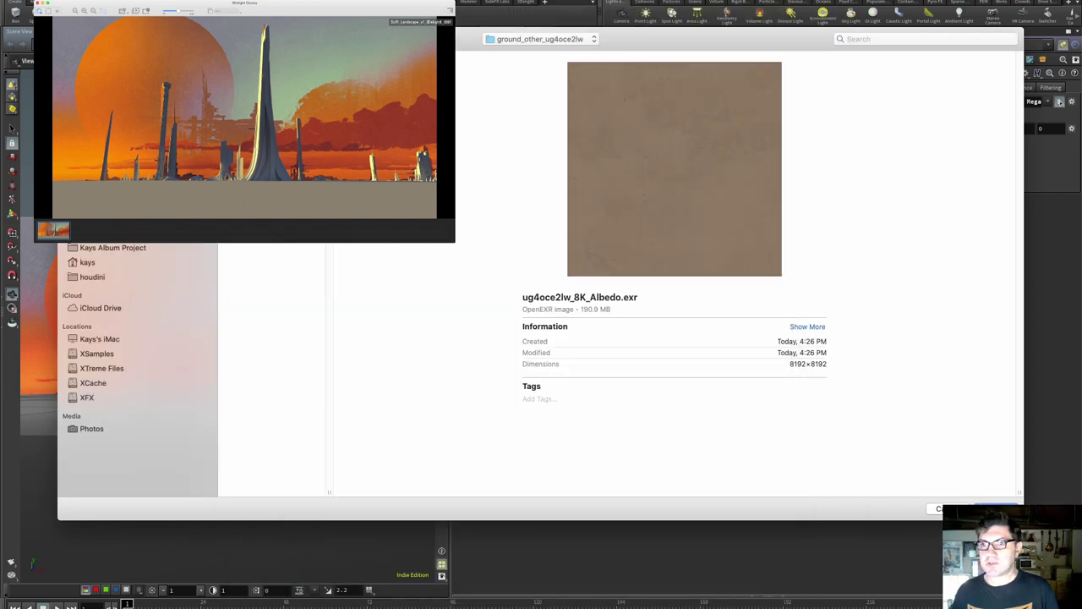
{"action": "left_click", "coordinate": [418, 469]}
{"action": "key", "text": "space"}
{"action": "key", "text": "space"}
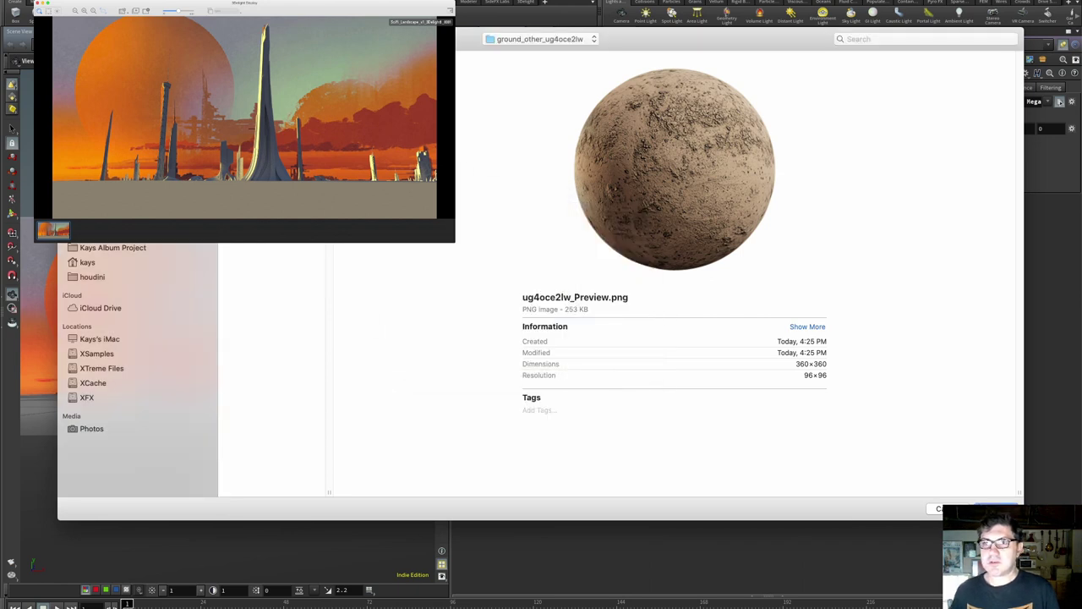
{"action": "key", "text": "Up"}
{"action": "left_click", "coordinate": [997, 508]}
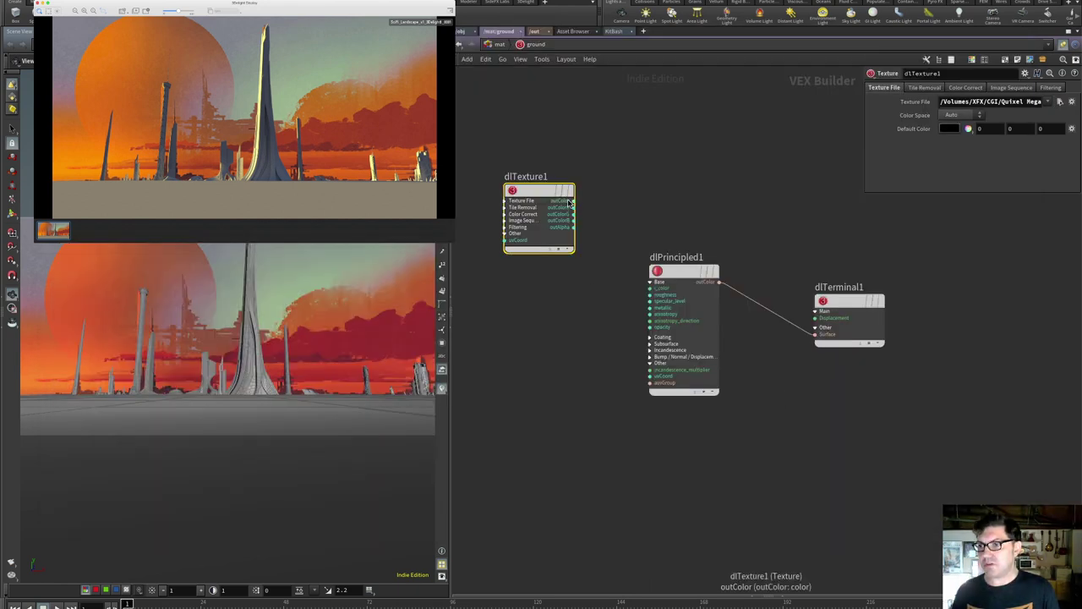
{"action": "left_click_drag", "start_coordinate": [573, 203], "coordinate": [629, 280]}
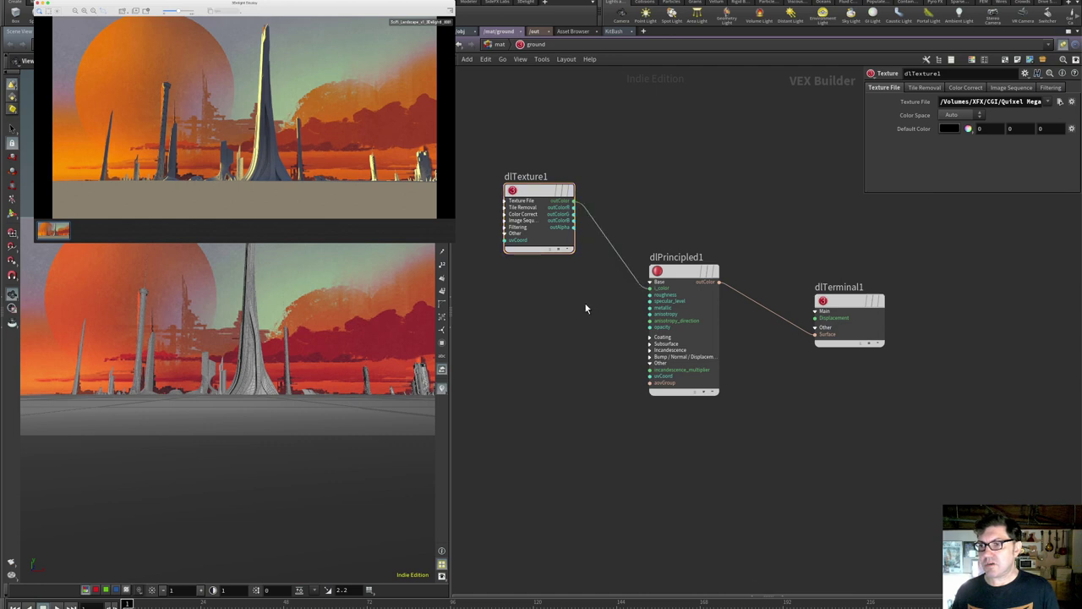
On the 3Delight1 render node, enable interactive previewing with Speed Boost and disable motion blur and depth of field.
{"action": "left_click", "coordinate": [465, 33]}
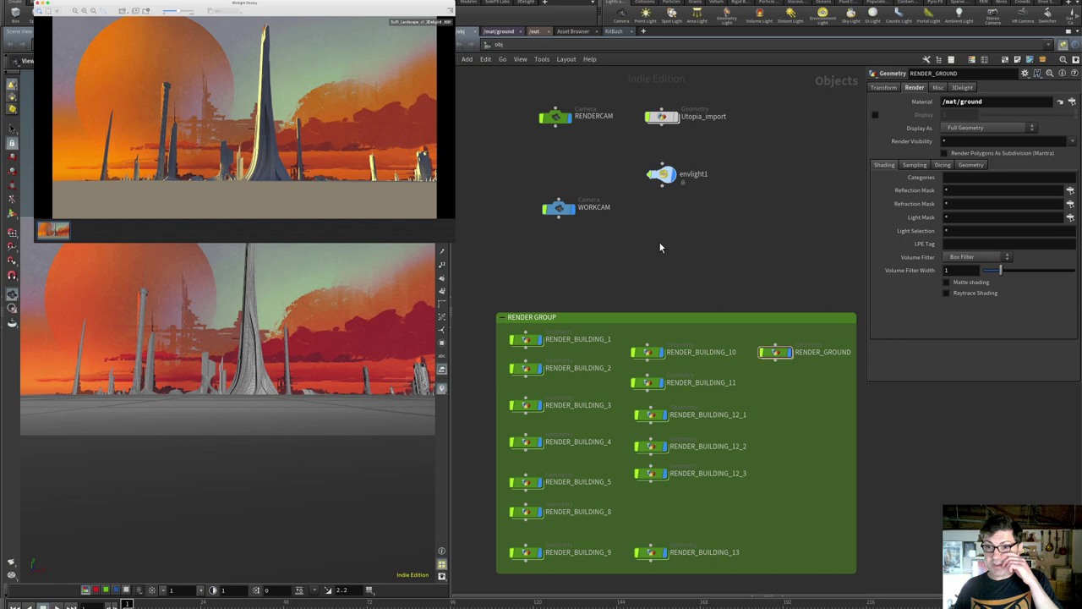
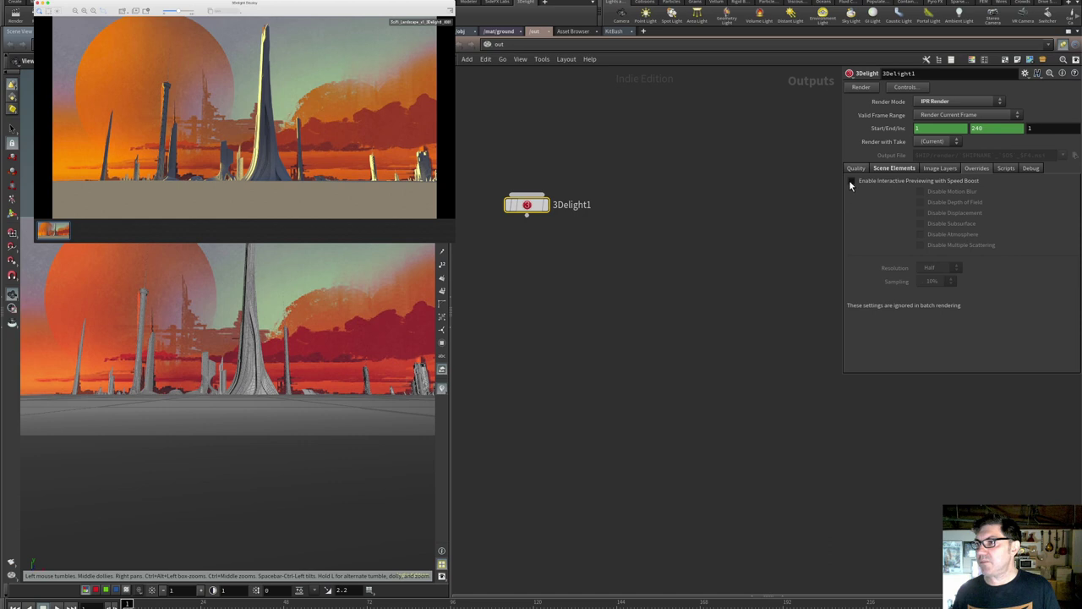
{"action": "left_click", "coordinate": [921, 192]}
{"action": "left_click", "coordinate": [921, 202]}
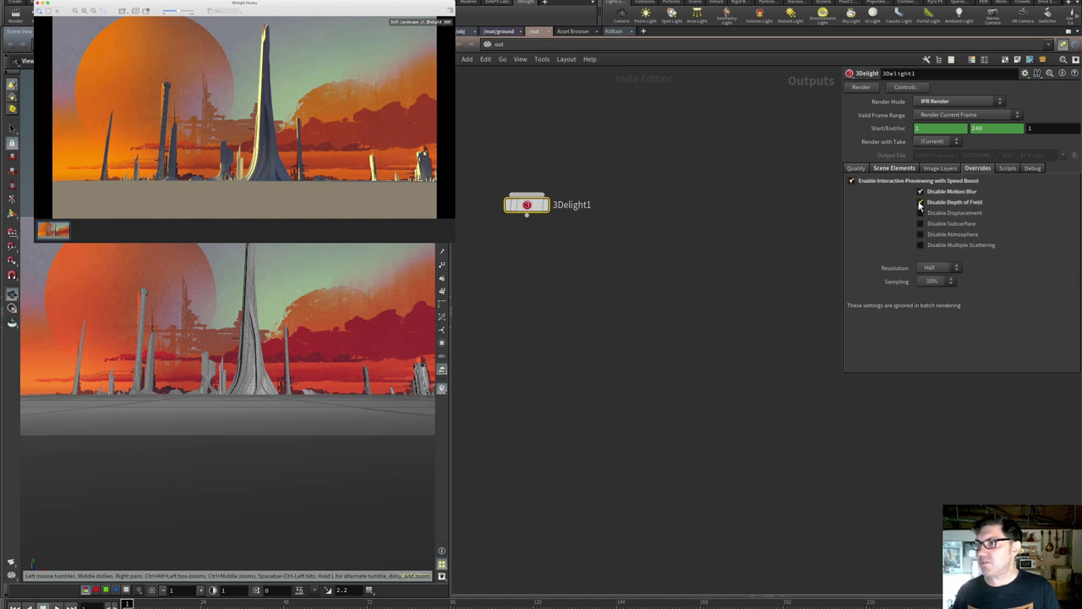
Disable subsurface in the 3Delight1 Speed Boost overrides, keeping atmosphere and multiple scattering enabled.
{"action": "left_click", "coordinate": [921, 246]}
{"action": "left_click", "coordinate": [921, 234]}
{"action": "left_click", "coordinate": [921, 223]}
{"action": "left_click", "coordinate": [922, 234]}
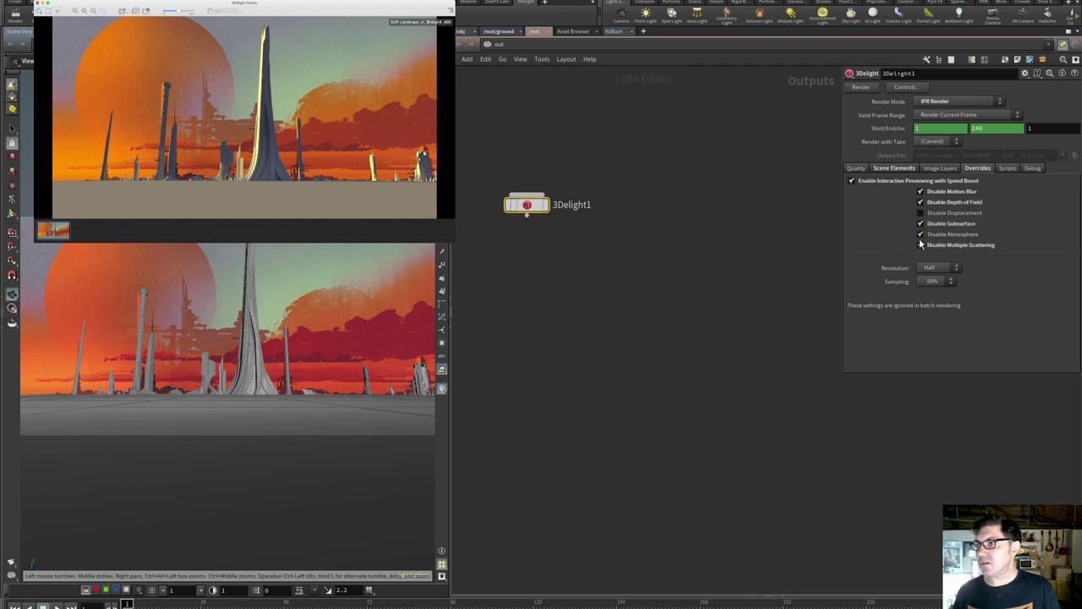
{"action": "left_click", "coordinate": [922, 245]}
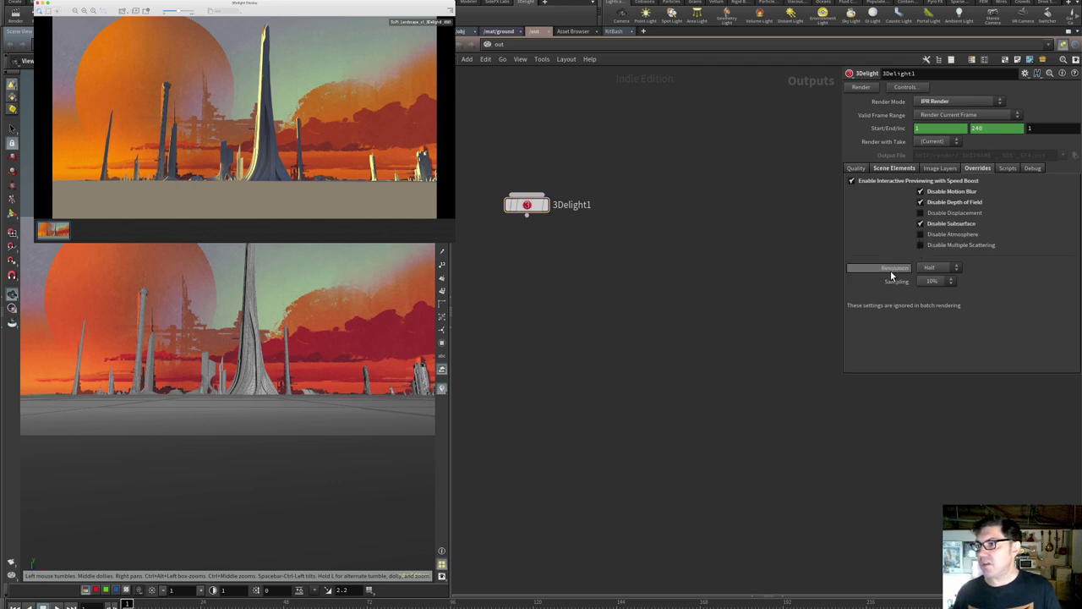
Set the Speed Boost sampling to 25% and the resolution to Full, and start the IPR render.
{"action": "left_click", "coordinate": [951, 282]}
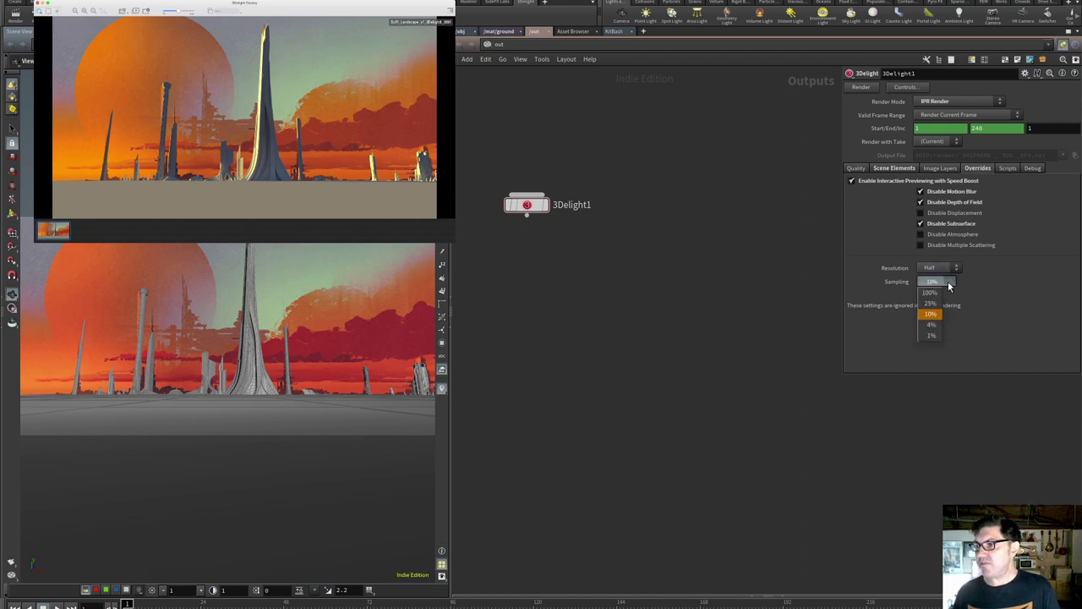
{"action": "left_click", "coordinate": [942, 309]}
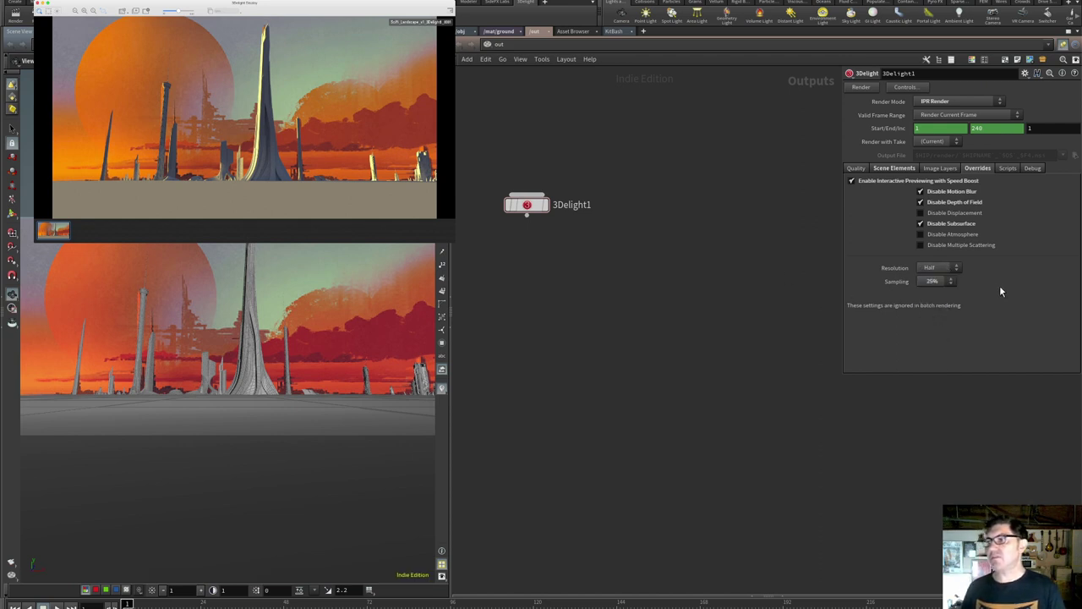
{"action": "left_click", "coordinate": [945, 269]}
{"action": "left_click", "coordinate": [937, 271]}
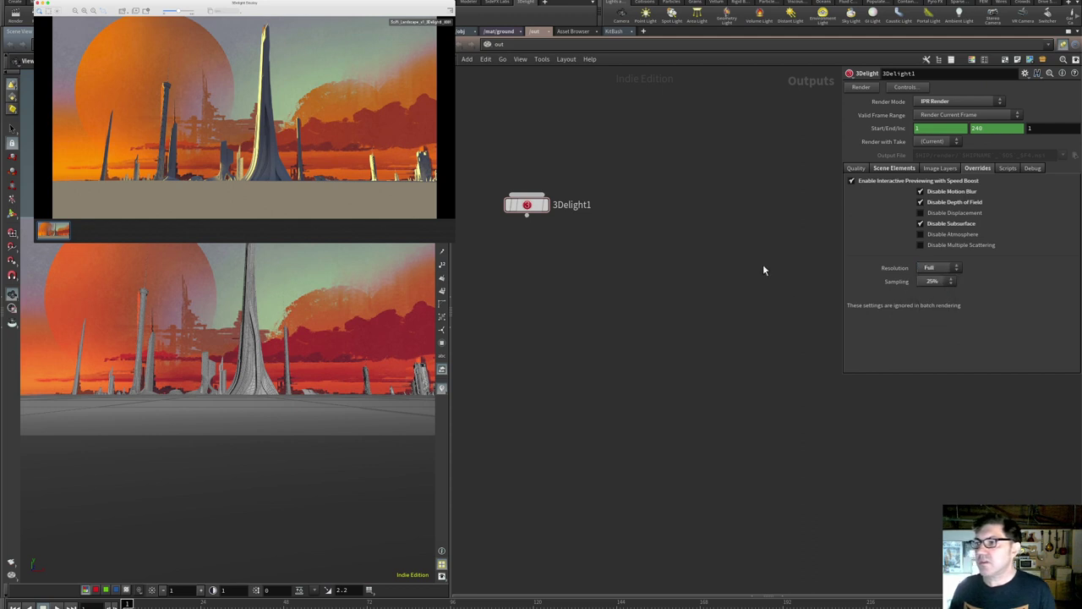
{"action": "left_click", "coordinate": [864, 85]}
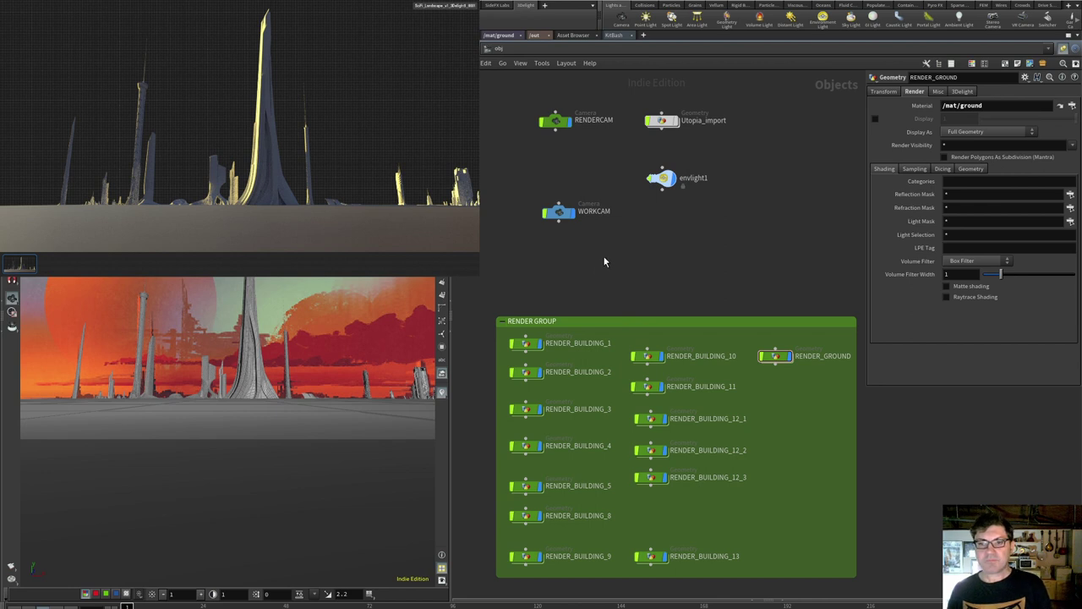
Look through WORKCAM in the viewport, set /obj/WORKCAM as the 3Delight1 render camera, and start the IPR render.
{"action": "left_click", "coordinate": [559, 212]}
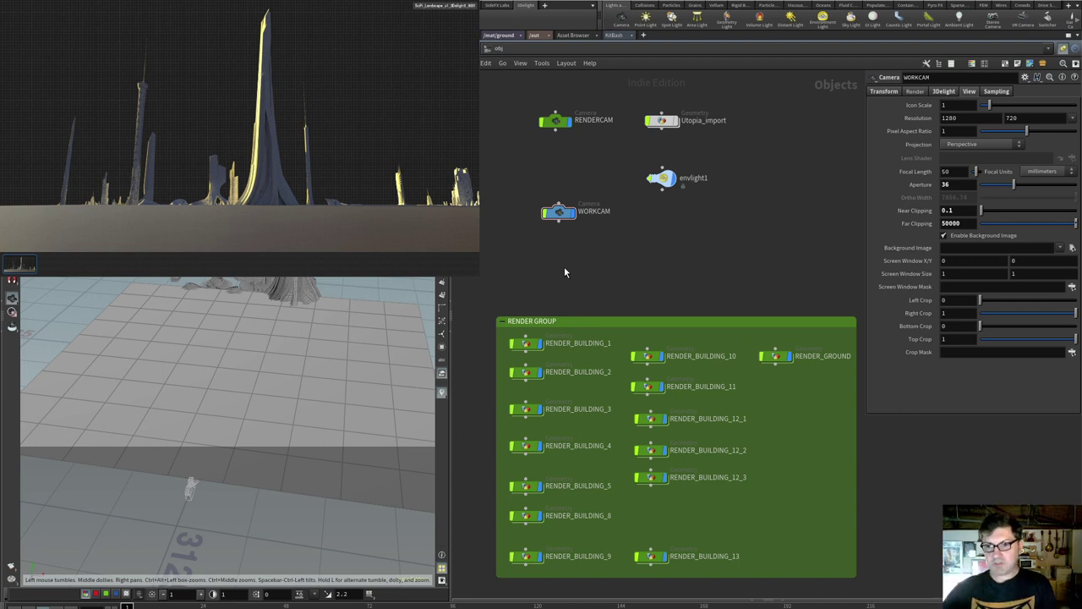
{"action": "left_click", "coordinate": [535, 37]}
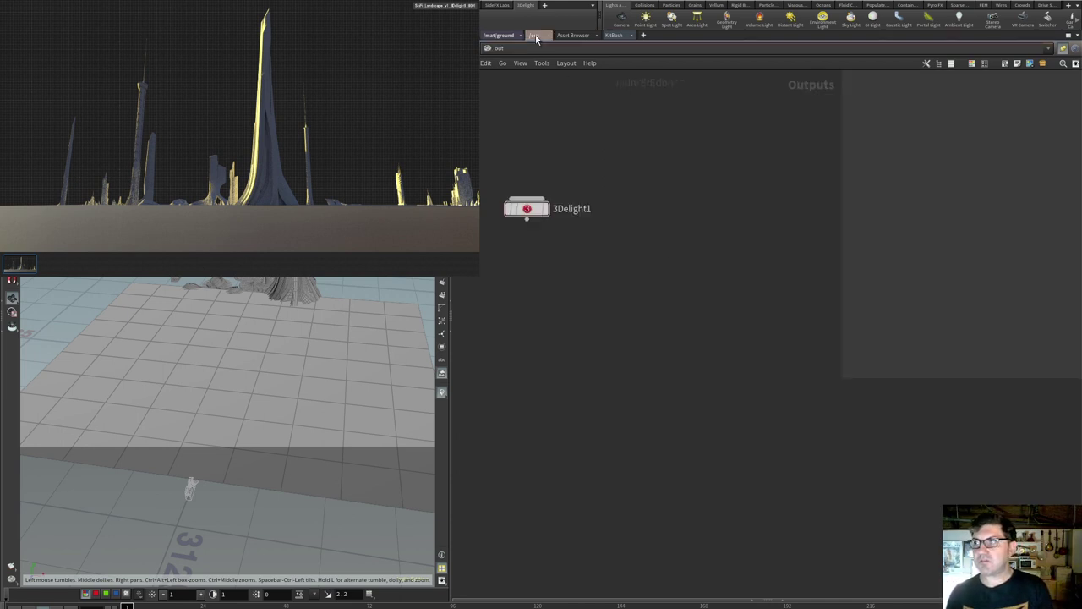
{"action": "left_click", "coordinate": [856, 91]}
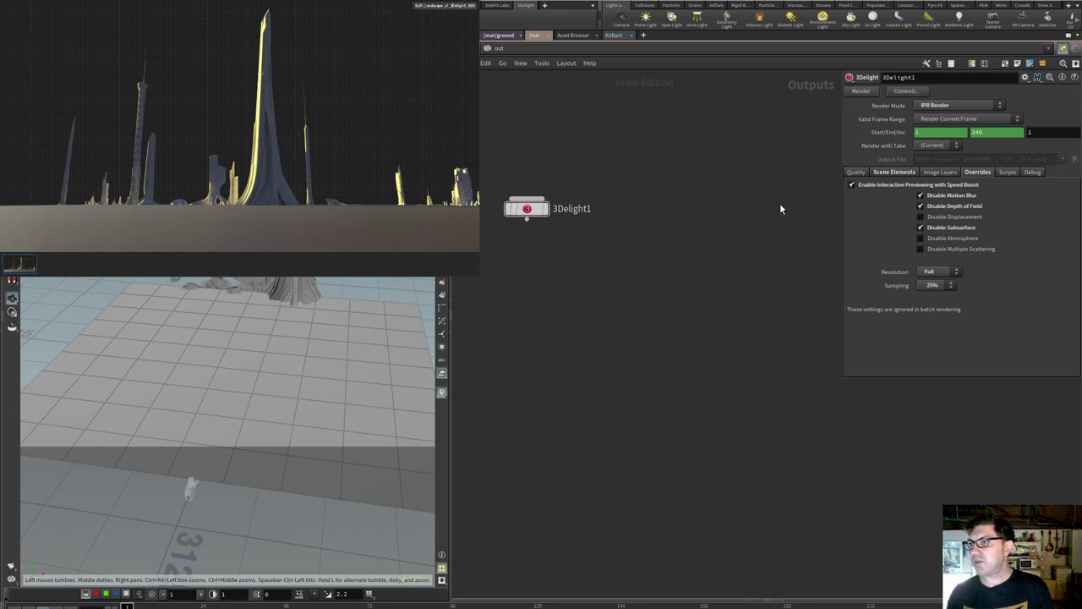
{"action": "left_click", "coordinate": [889, 173]}
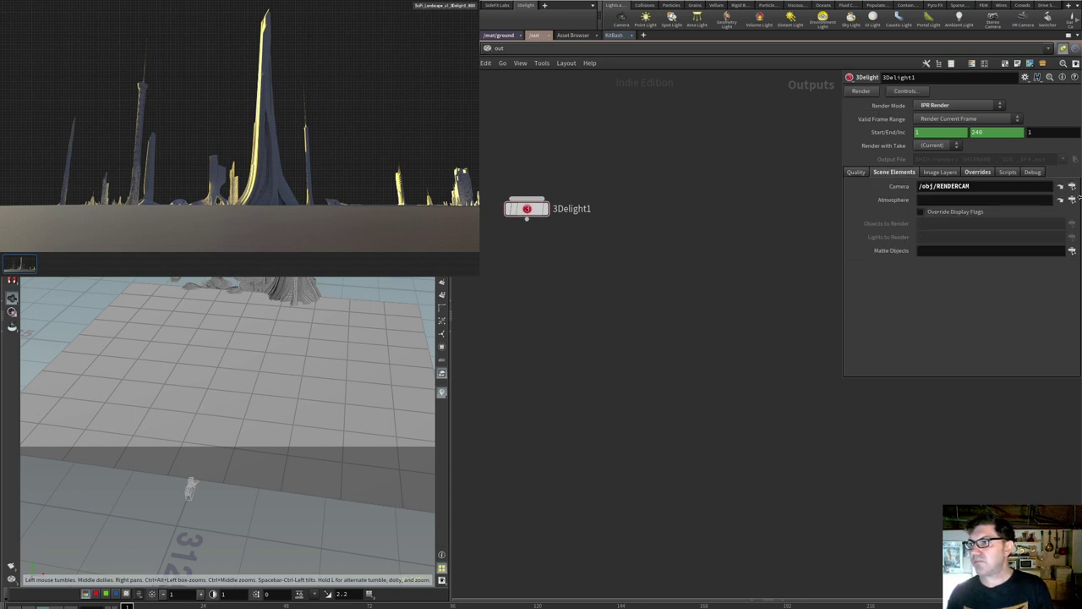
{"action": "left_click", "coordinate": [1072, 185]}
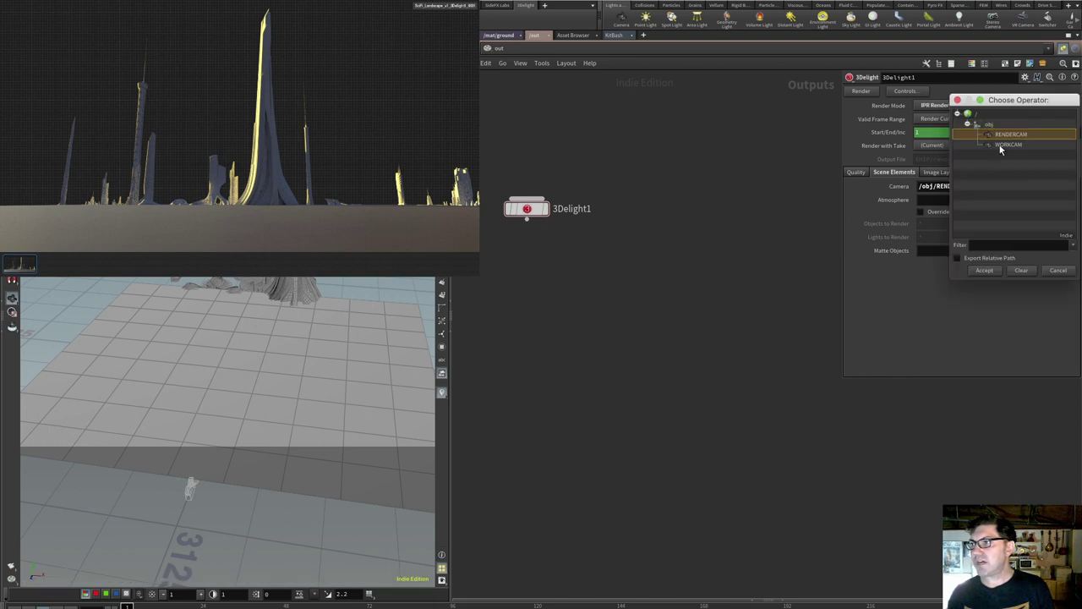
{"action": "left_click", "coordinate": [1000, 143]}
{"action": "left_click", "coordinate": [984, 269]}
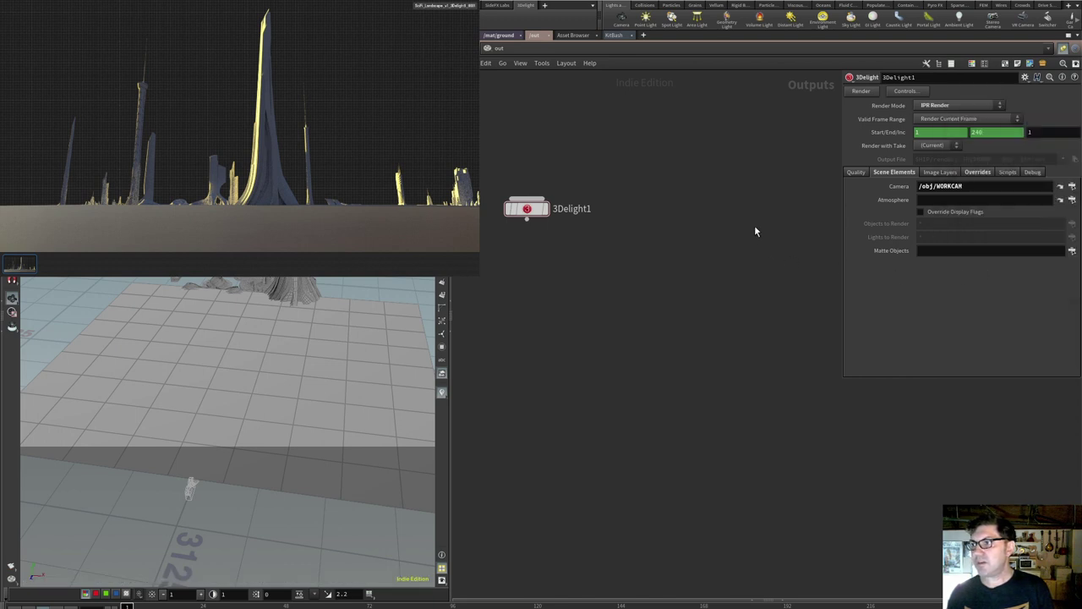
{"action": "left_click", "coordinate": [863, 90]}
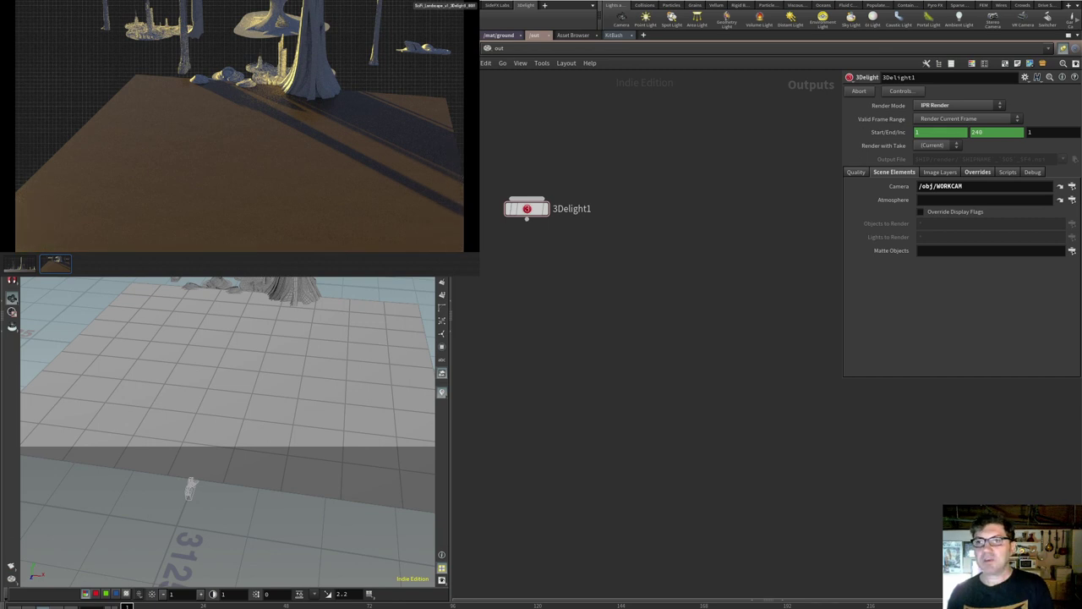
Tumble WORKCAM to a steeper view over the ground plane, and abort the running IPR render.
{"action": "left_click", "coordinate": [499, 47]}
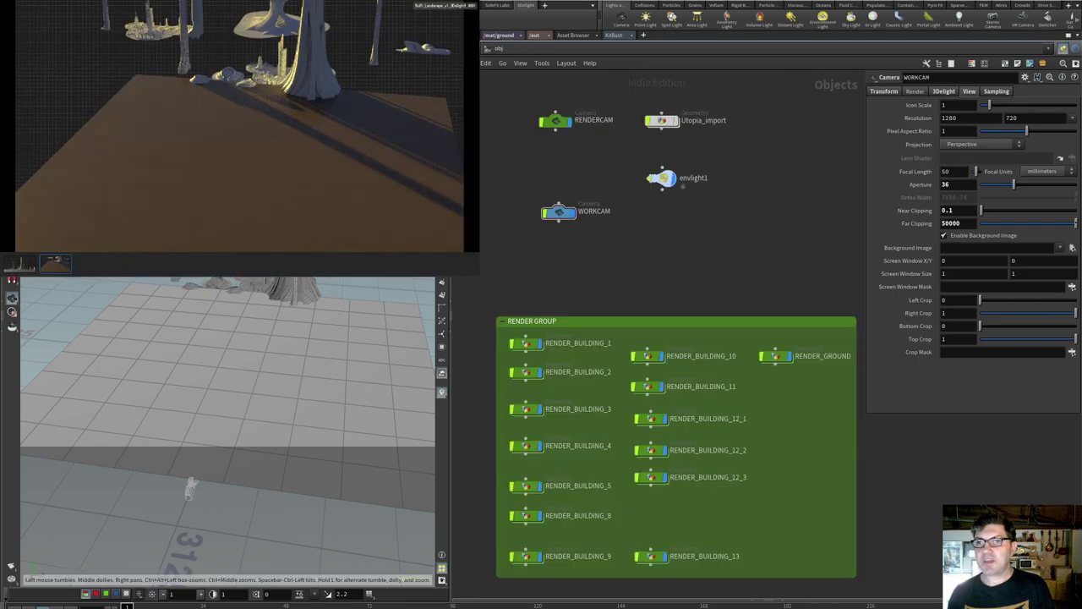
{"action": "left_click_drag", "start_coordinate": [275, 347], "coordinate": [242, 313]}
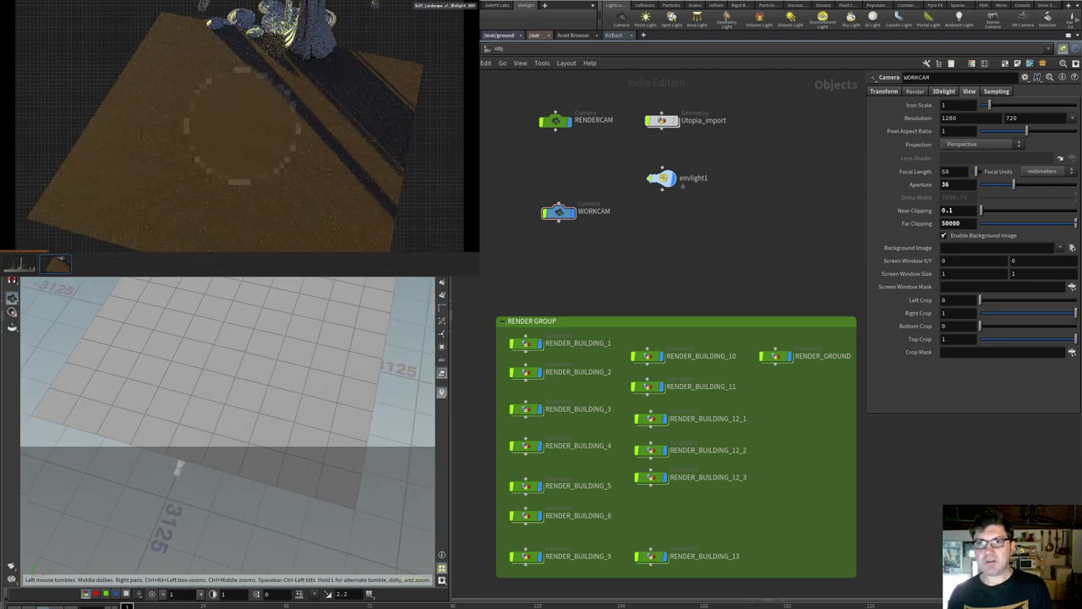
{"action": "left_click", "coordinate": [536, 35]}
{"action": "left_click", "coordinate": [857, 92]}
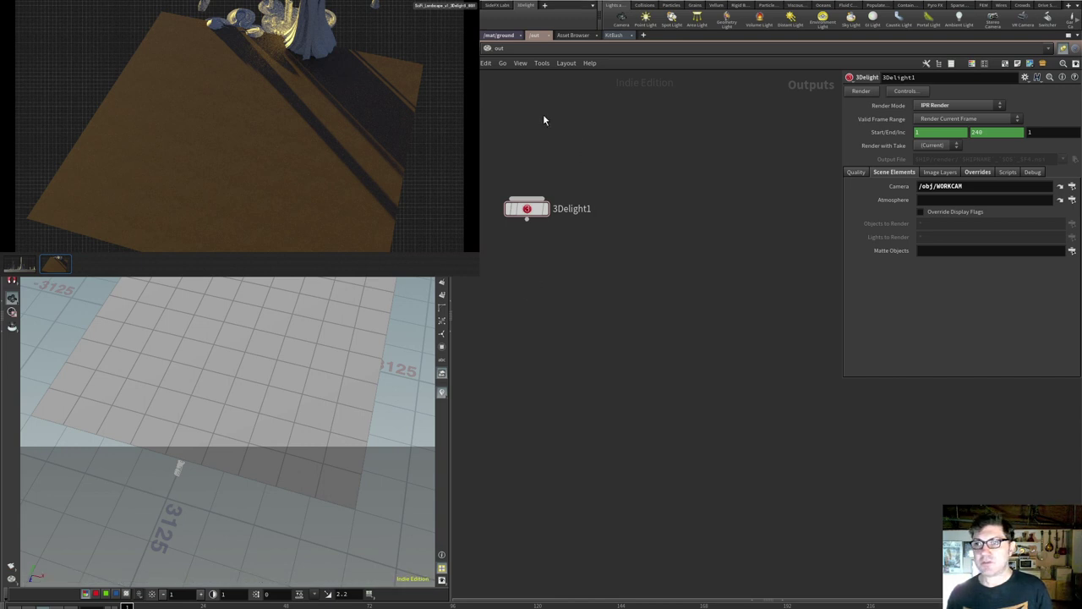
Inside RENDER_GROUND, add a Normal node after grid1 and make it the displayed node.
{"action": "left_click", "coordinate": [498, 35]}
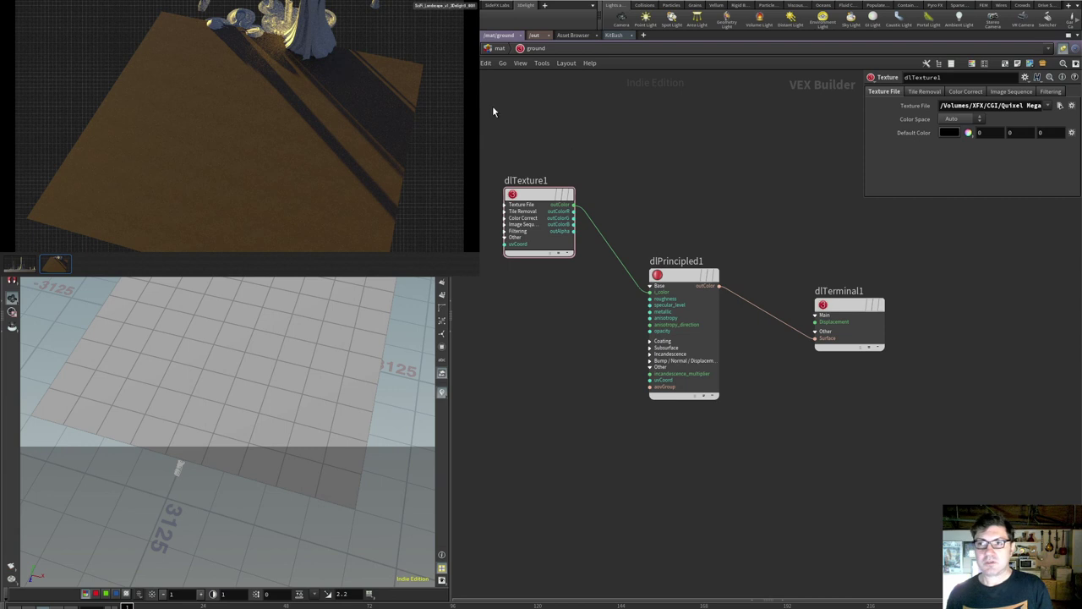
{"action": "key", "text": "u"}
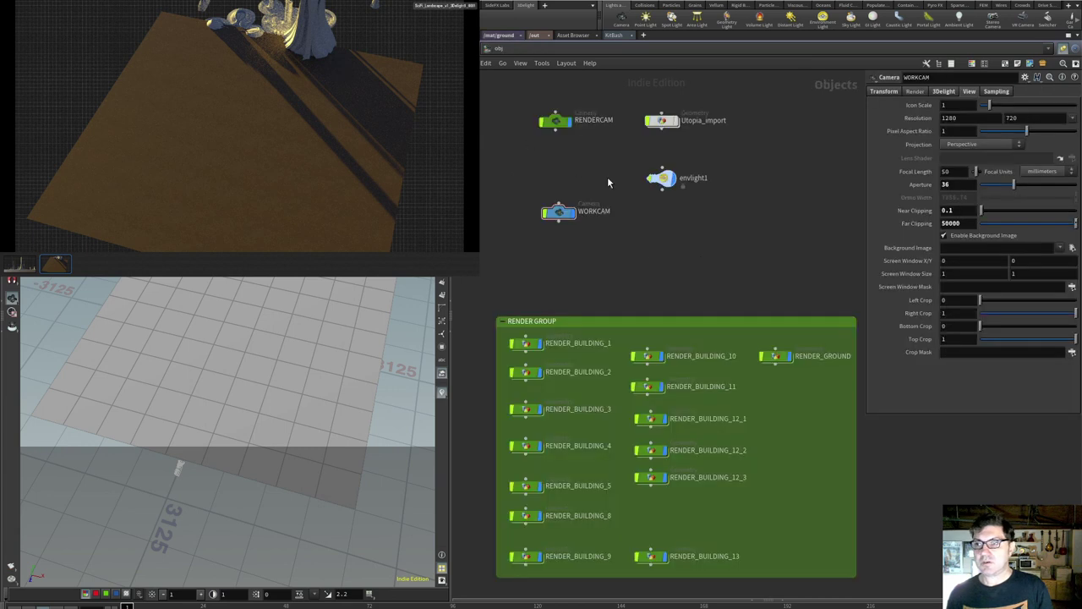
{"action": "double_click", "coordinate": [775, 356]}
{"action": "left_click_drag", "start_coordinate": [763, 437], "coordinate": [604, 295]}
{"action": "left_click_drag", "start_coordinate": [603, 219], "coordinate": [606, 263]}
{"action": "key", "text": "Tab"}
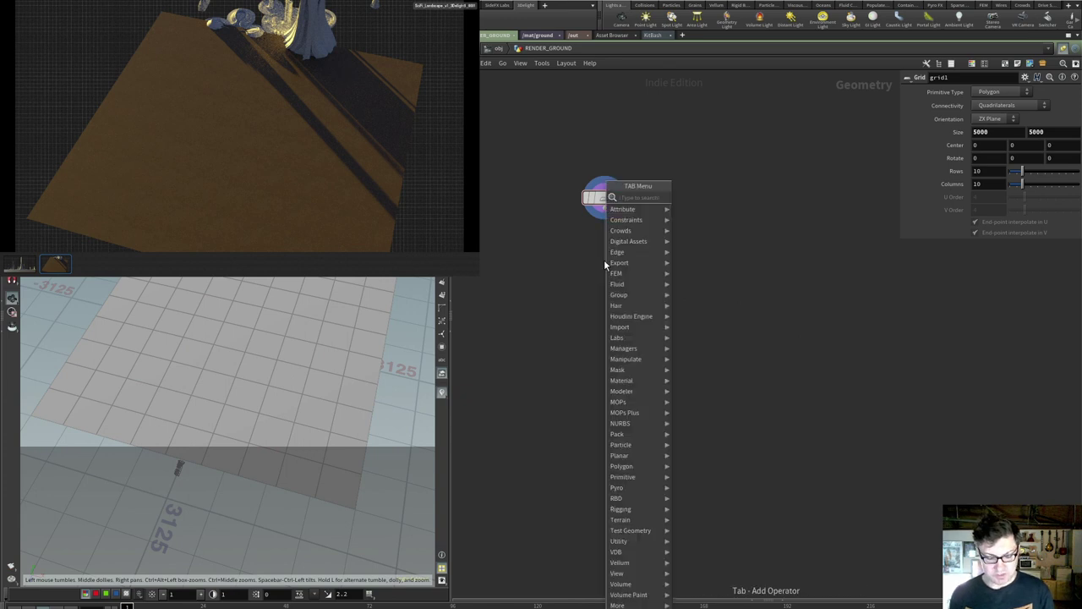
{"action": "type", "text": "normal"}
{"action": "key", "text": "Return"}
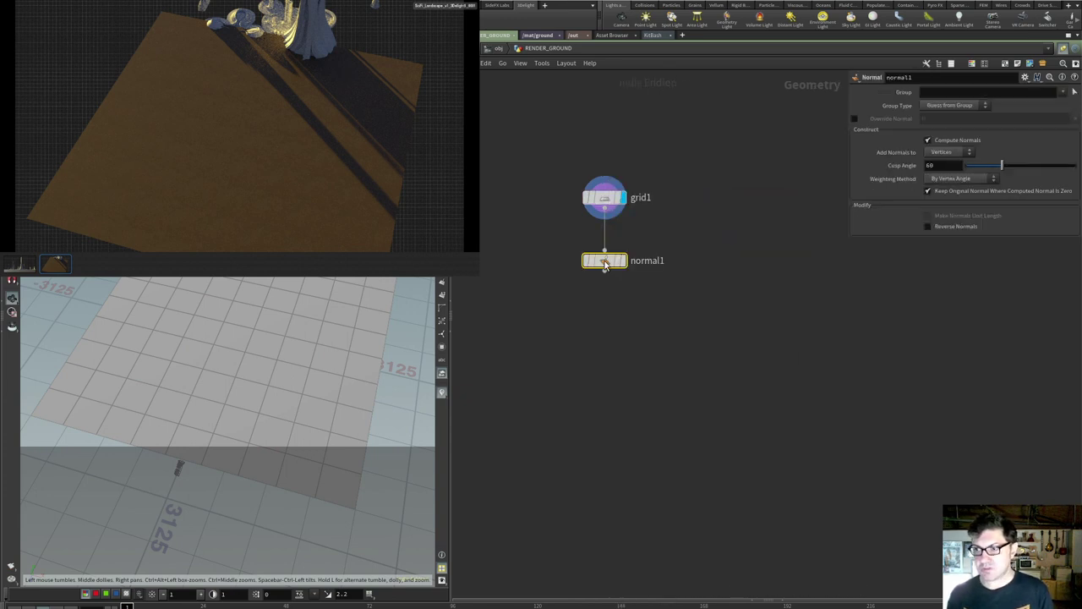
{"action": "mouse_move", "coordinate": [603, 263]}
{"action": "left_click", "coordinate": [628, 236]}
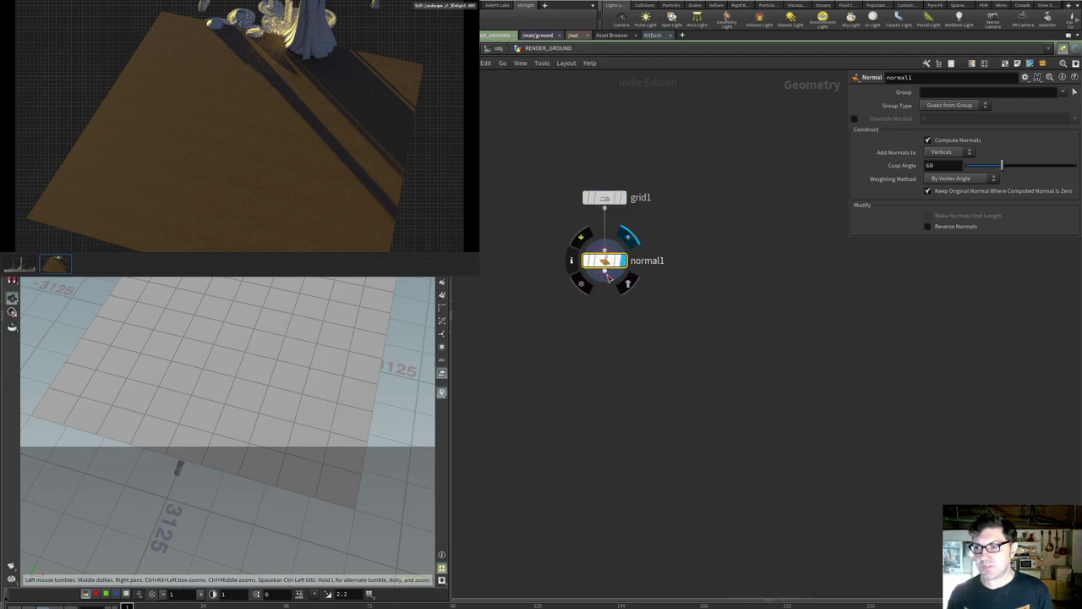
Add a UV Project node after normal1, display it, and align it beneath the chain.
{"action": "left_click", "coordinate": [605, 271]}
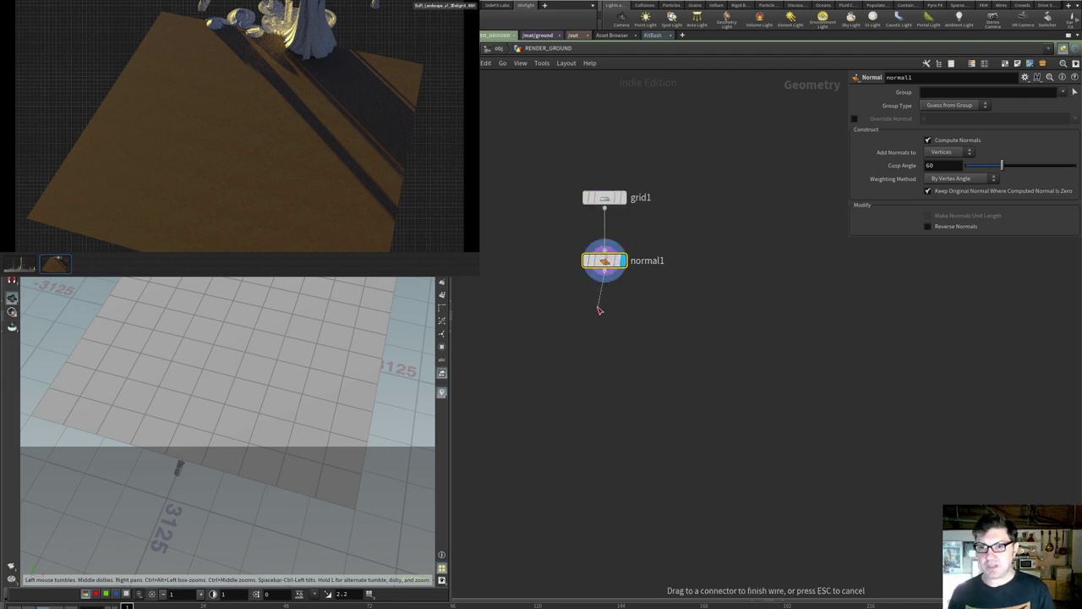
{"action": "left_click", "coordinate": [599, 311]}
{"action": "type", "text": "uvpro"}
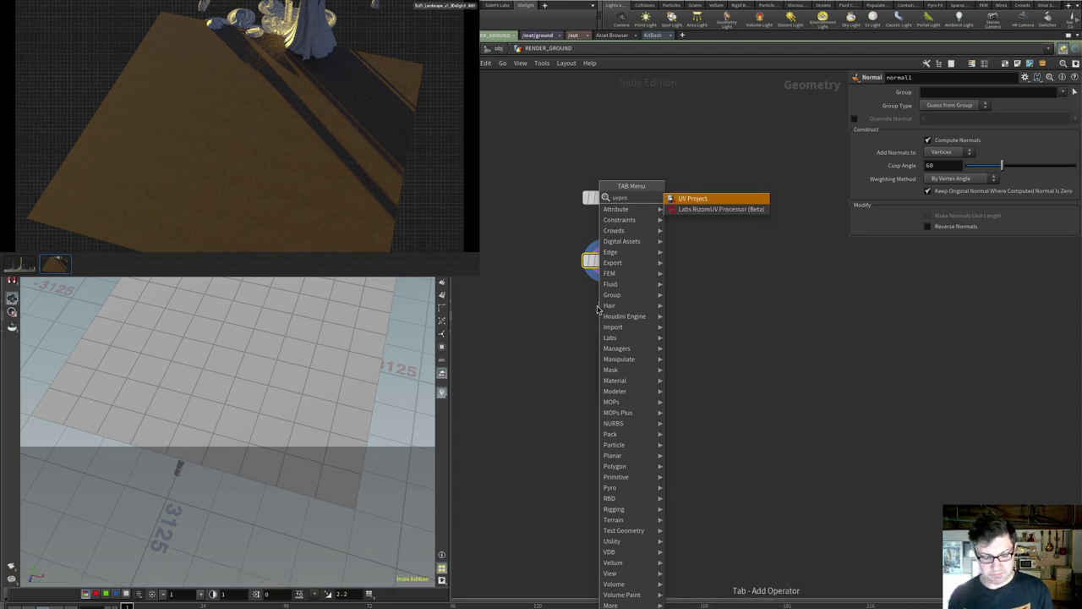
{"action": "key", "text": "Return"}
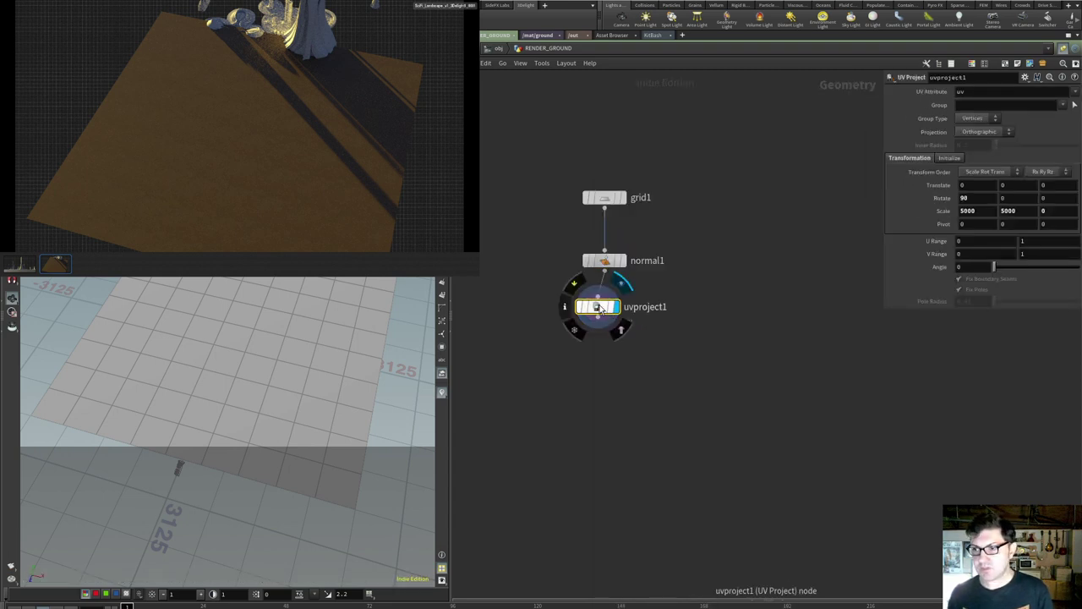
{"action": "left_click", "coordinate": [606, 302]}
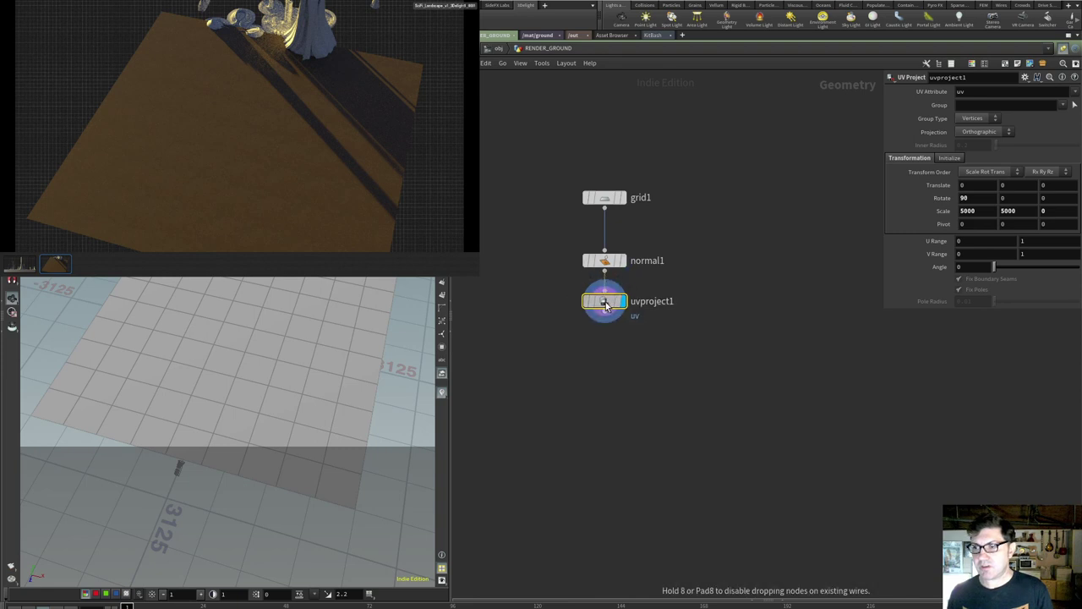
Connect a Labs UV Visualize node to uvproject1, display it, and set its grid tiling to 1.
{"action": "left_click_drag", "start_coordinate": [603, 320], "coordinate": [613, 347]}
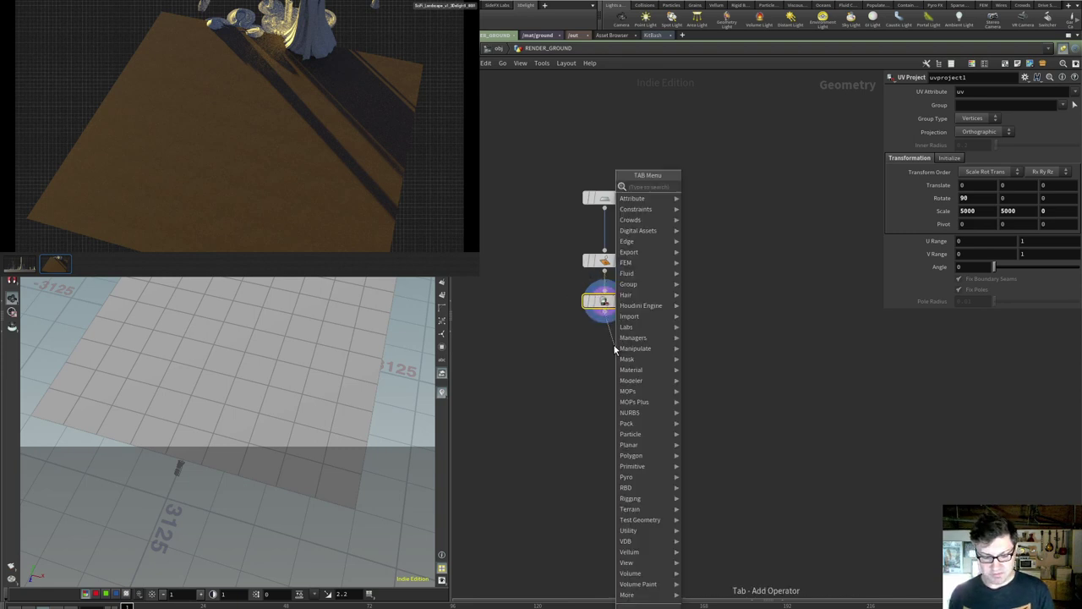
{"action": "type", "text": "visua"}
{"action": "key", "text": "Down"}
{"action": "key", "text": "Down"}
{"action": "key", "text": "Down"}
{"action": "key", "text": "Down"}
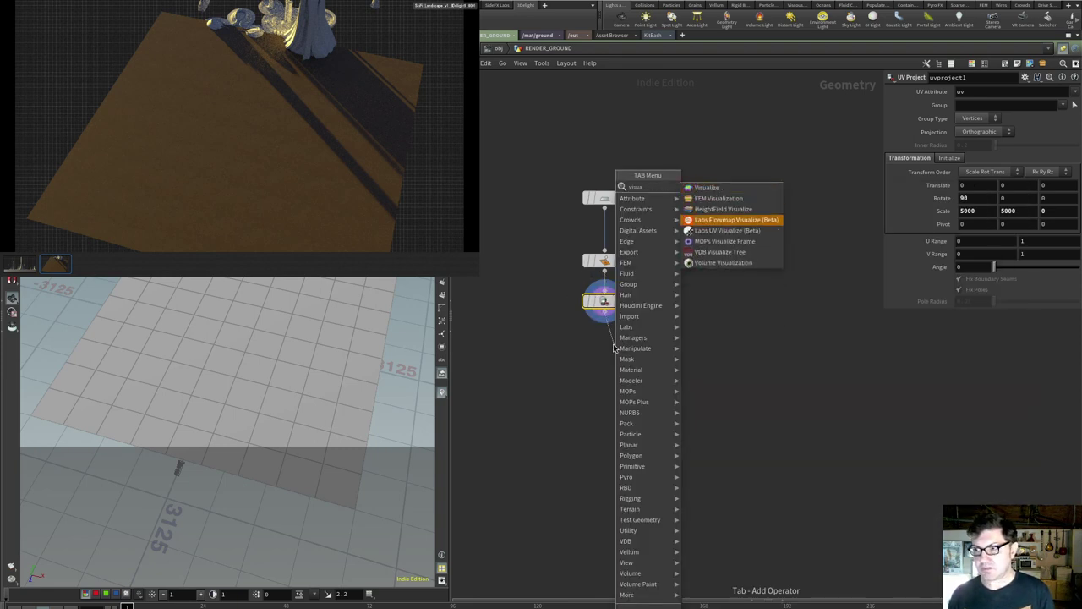
{"action": "key", "text": "Return"}
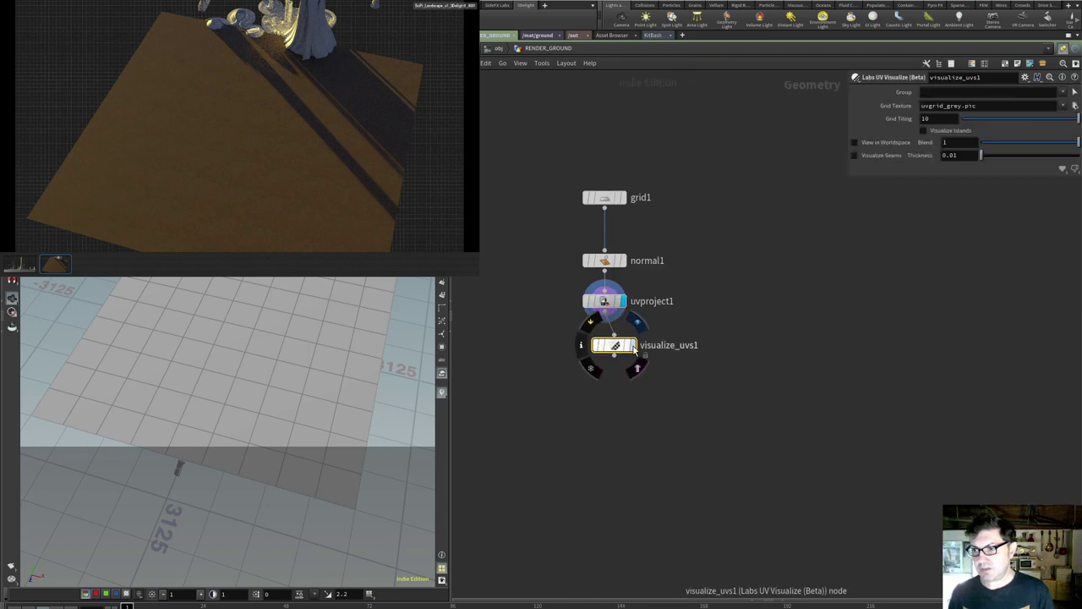
{"action": "left_click", "coordinate": [638, 318]}
{"action": "left_click", "coordinate": [926, 119]}
{"action": "type", "text": "1"}
{"action": "key", "text": "Return"}
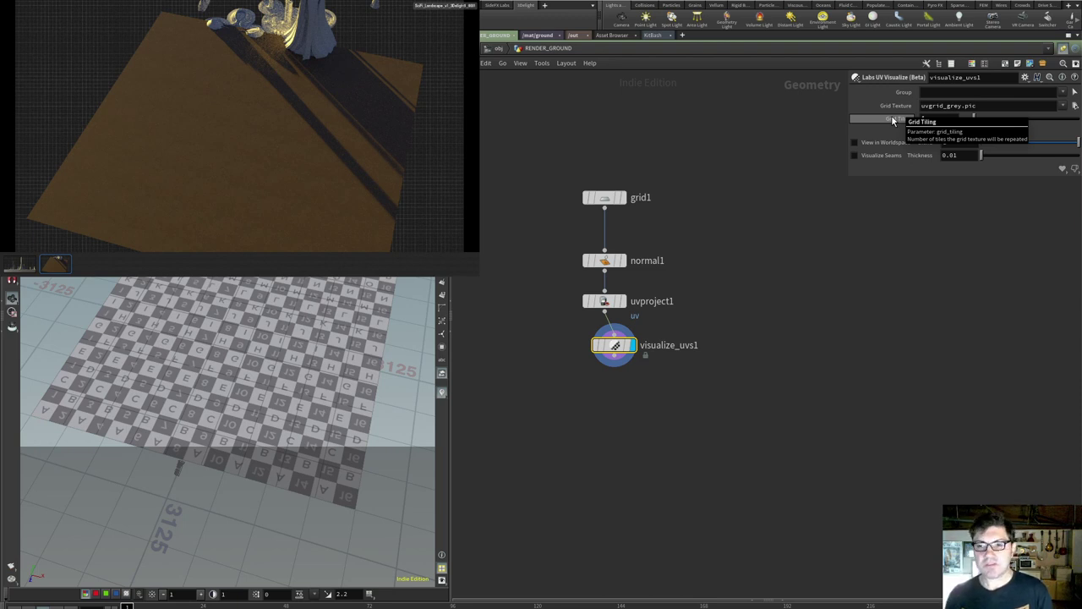
Move visualize_uvs1 aside, add a Null named OUT after uvproject1, and make OUT the displayed node.
{"action": "left_click_drag", "start_coordinate": [614, 345], "coordinate": [743, 345]}
{"action": "left_click_drag", "start_coordinate": [604, 311], "coordinate": [599, 373]}
{"action": "type", "text": "null"}
{"action": "key", "text": "Return"}
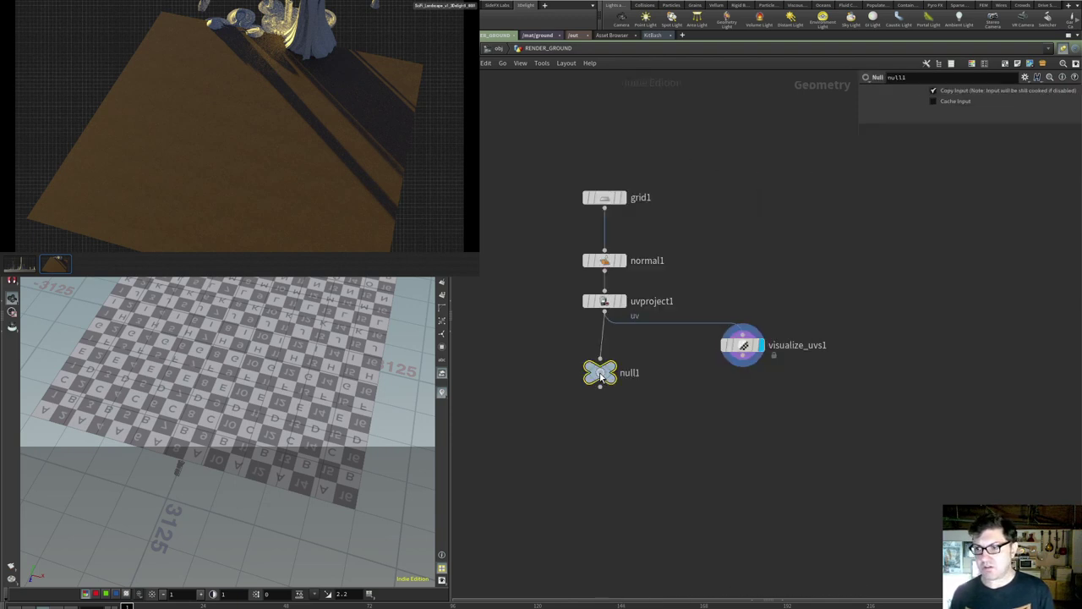
{"action": "double_click", "coordinate": [632, 373]}
{"action": "type", "text": "OUT"}
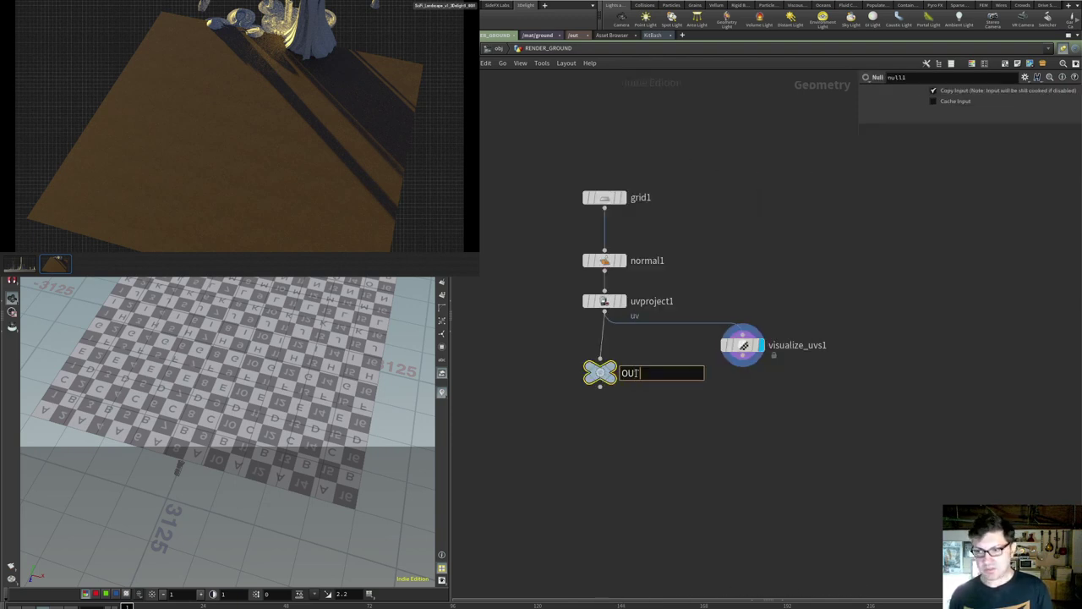
{"action": "key", "text": "Return"}
{"action": "left_click", "coordinate": [614, 373]}
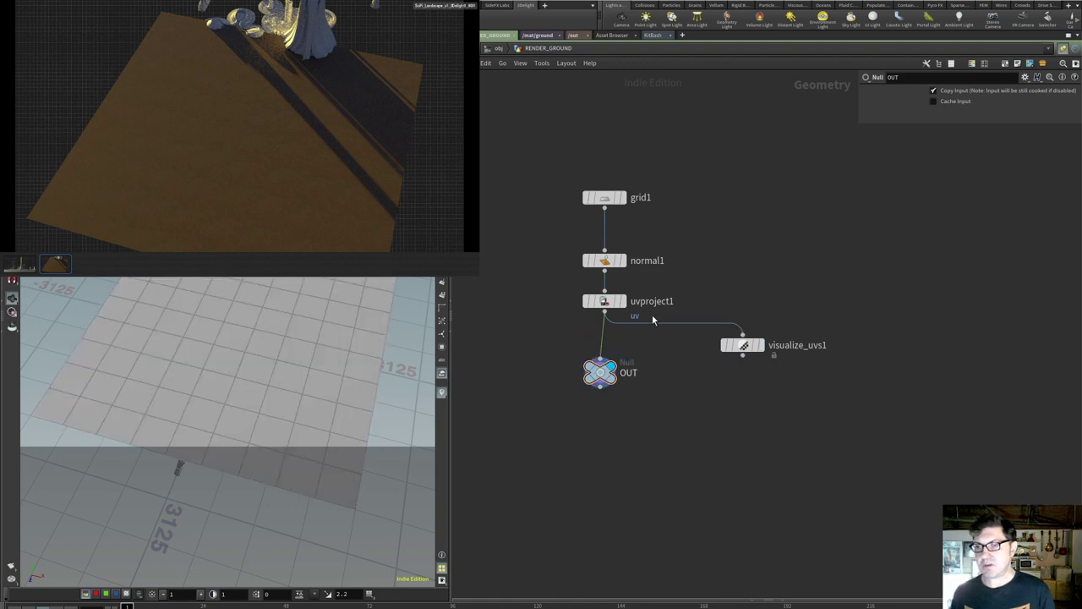
Return to the object level, select all RENDER_BUILDING objects in the render group, and turn off their display.
{"action": "left_click", "coordinate": [498, 49]}
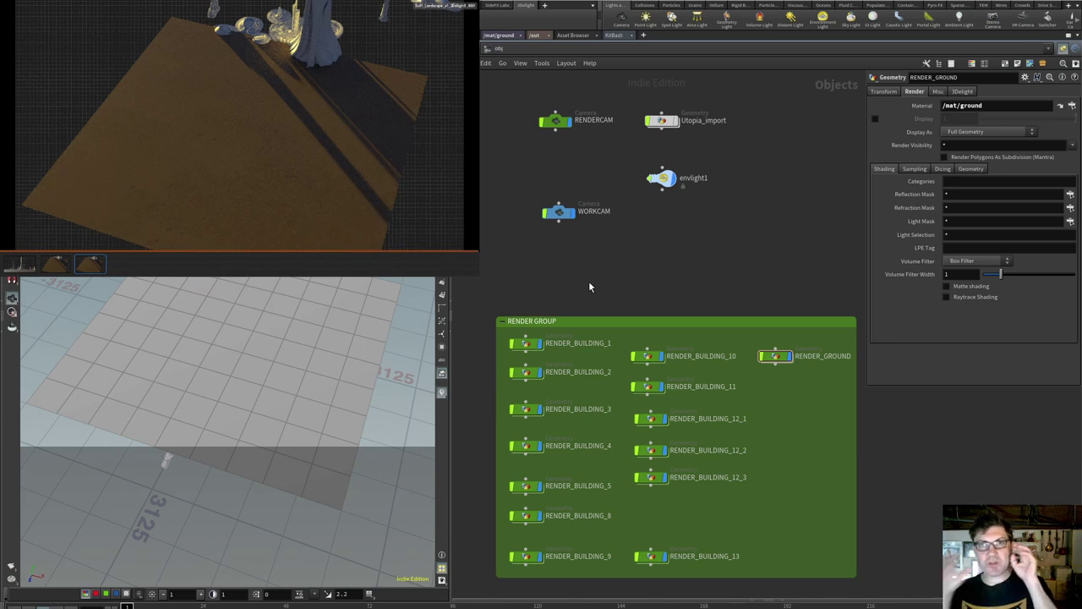
{"action": "left_click_drag", "start_coordinate": [659, 315], "coordinate": [632, 272]}
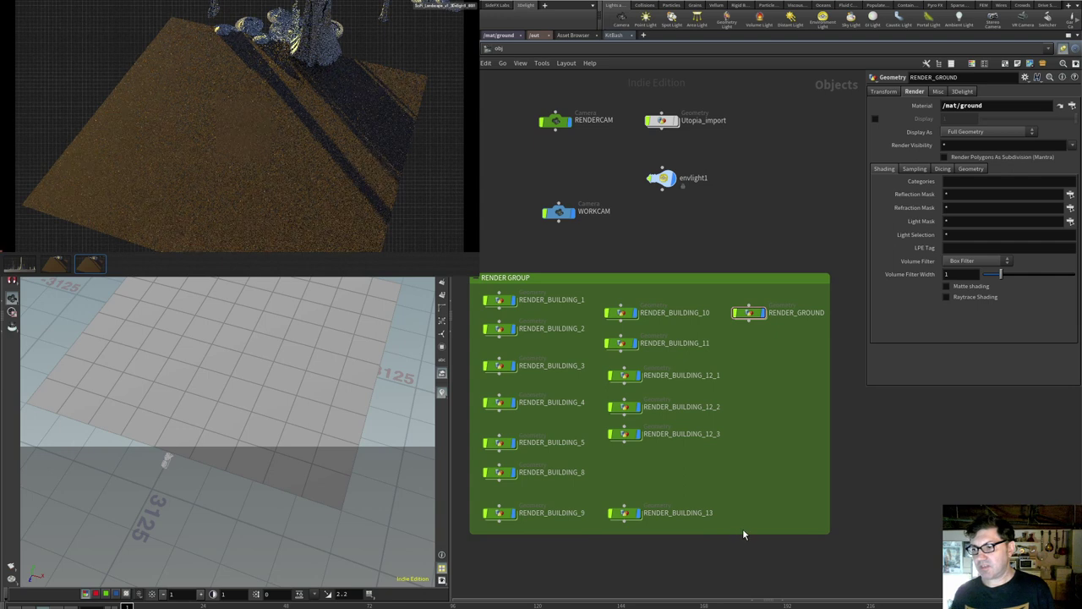
{"action": "left_click_drag", "start_coordinate": [745, 532], "coordinate": [485, 292]}
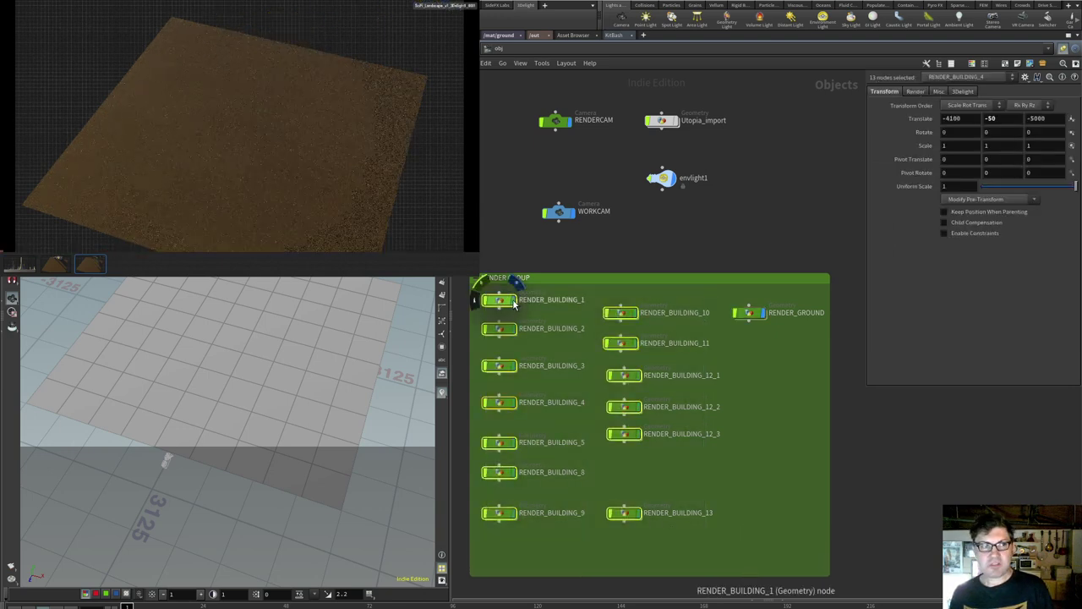
Inspect the environment light's settings and examine the ground plane in the IPR render from a closer view.
{"action": "left_click", "coordinate": [541, 246]}
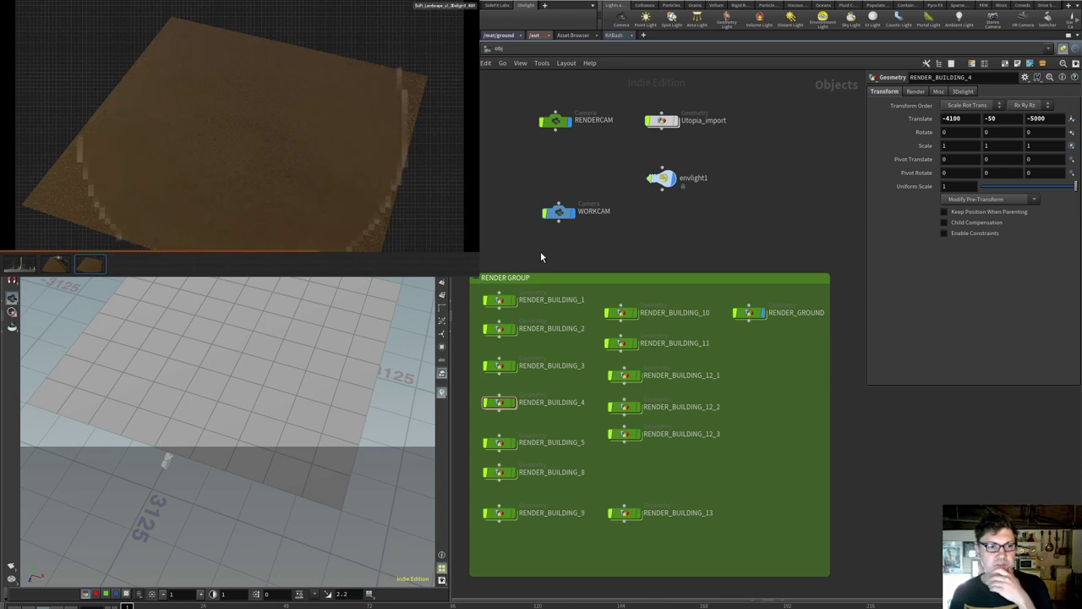
{"action": "left_click", "coordinate": [664, 180]}
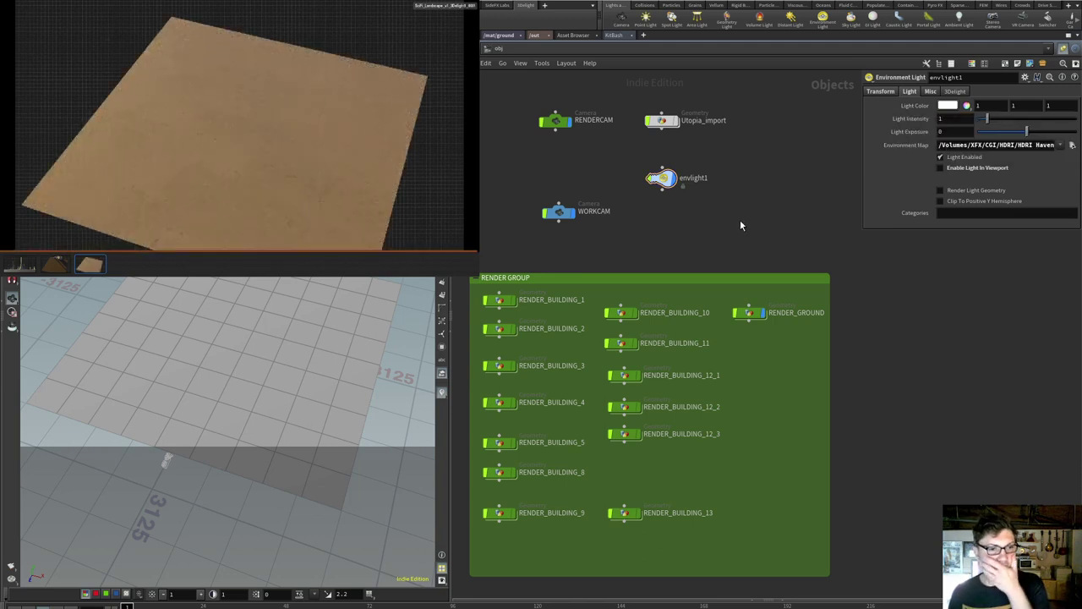
{"action": "mouse_move", "coordinate": [248, 355]}
{"action": "left_mouse_down"}
{"action": "mouse_move", "coordinate": [249, 371]}
{"action": "mouse_move", "coordinate": [245, 338]}
{"action": "left_mouse_up"}
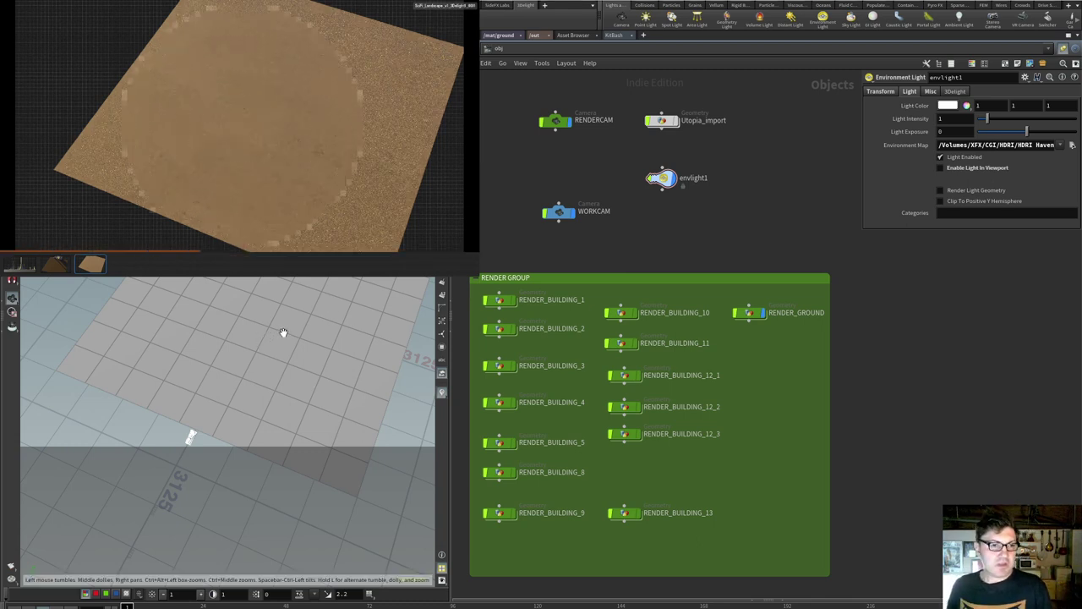
{"action": "mouse_move", "coordinate": [282, 332]}
{"action": "left_mouse_down"}
{"action": "mouse_move", "coordinate": [300, 312]}
{"action": "mouse_move", "coordinate": [242, 330]}
{"action": "mouse_move", "coordinate": [272, 337]}
{"action": "left_mouse_up"}
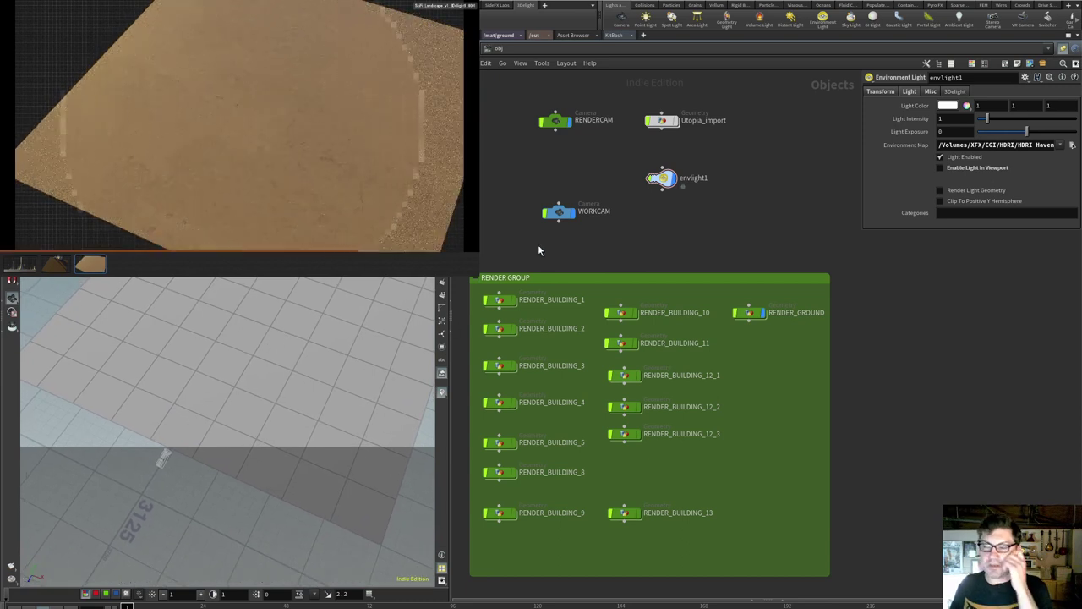
Return to the ground material network and rename its texture node as albedo.
{"action": "left_click", "coordinate": [505, 35]}
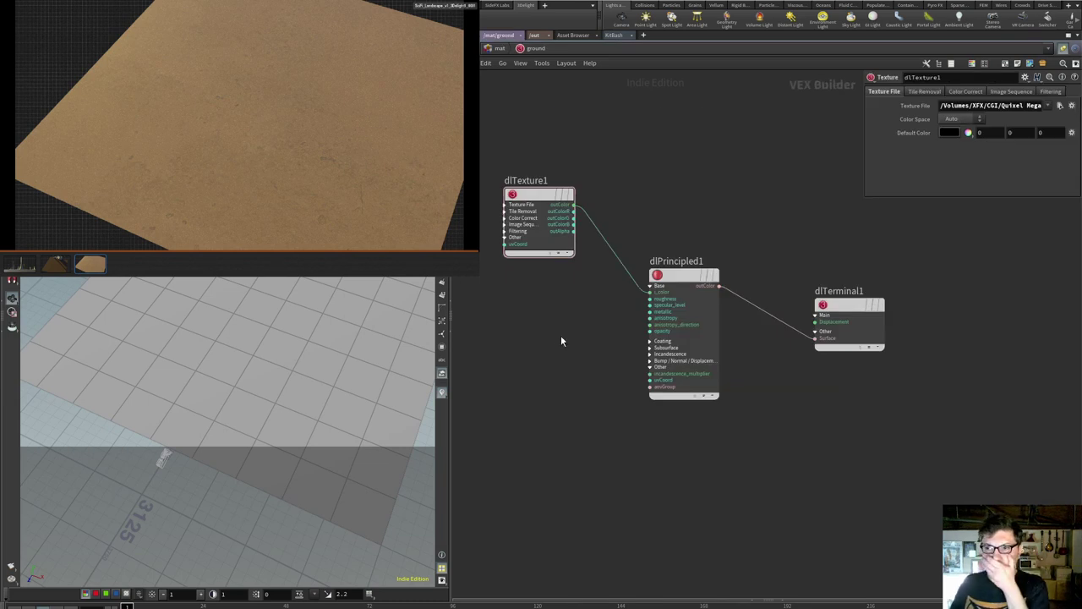
{"action": "double_click", "coordinate": [528, 180]}
{"action": "type", "text": "albedo"}
{"action": "key", "text": "Return"}
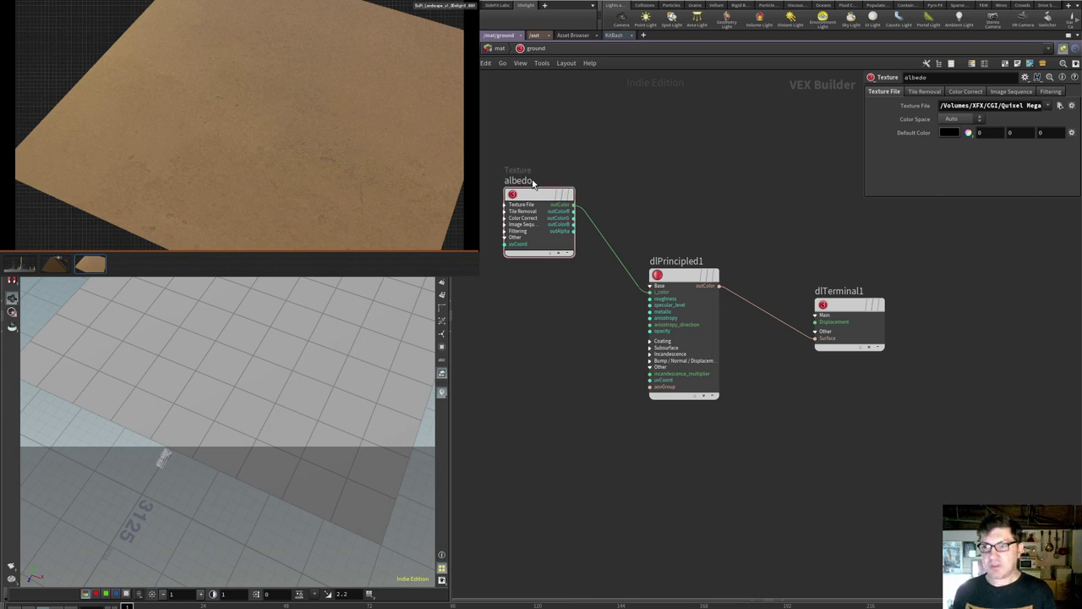
Duplicate the albedo texture node beneath the original and rename the copy as roughness.
{"action": "left_click_drag", "start_coordinate": [534, 204], "coordinate": [541, 336], "text": "alt"}
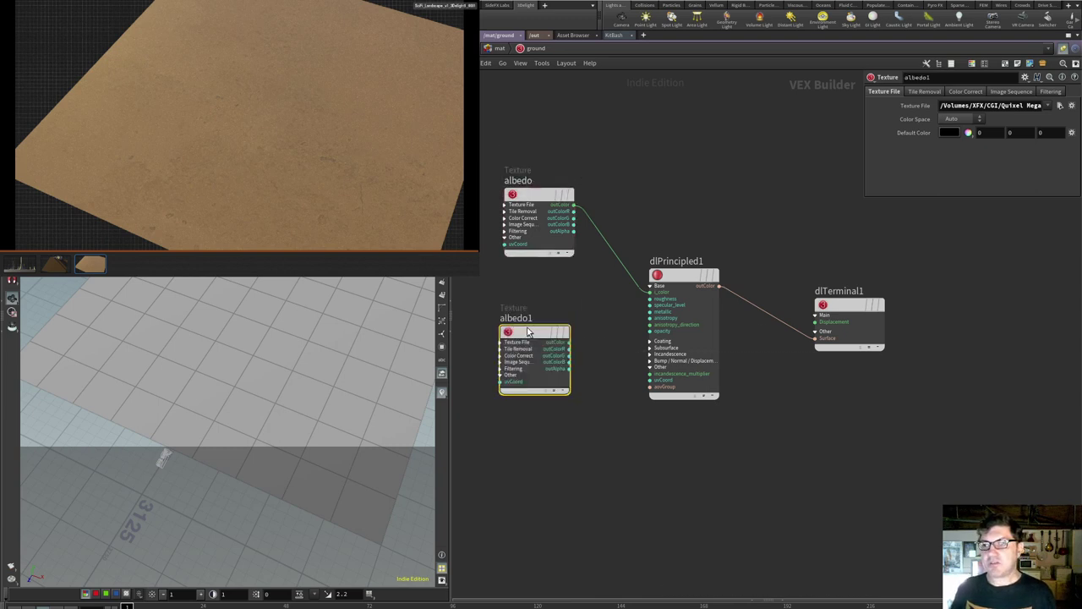
{"action": "double_click", "coordinate": [541, 322]}
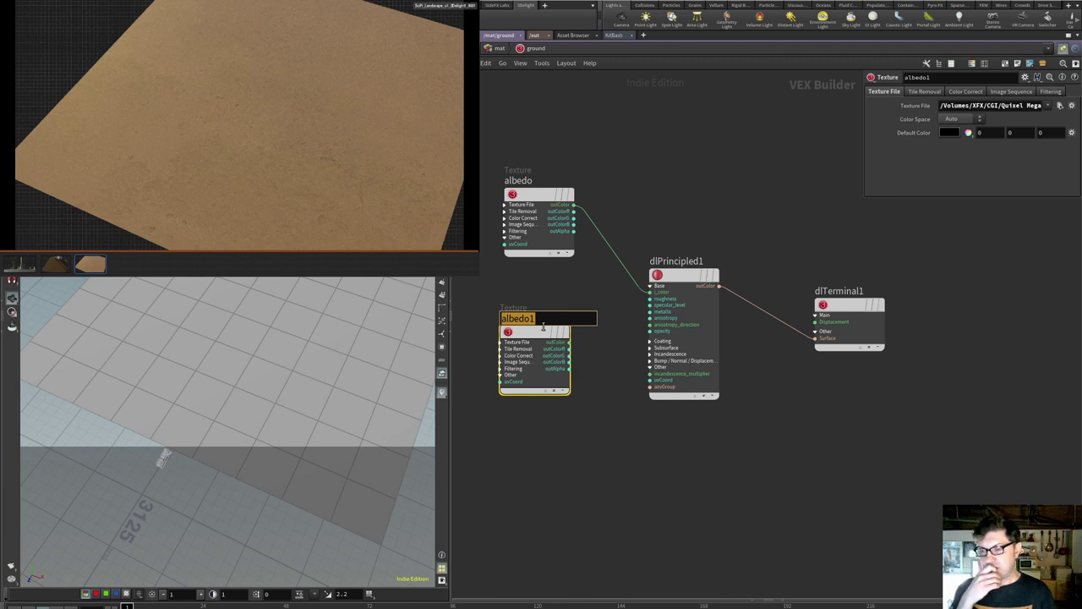
{"action": "type", "text": "roughness"}
{"action": "key", "text": "Return"}
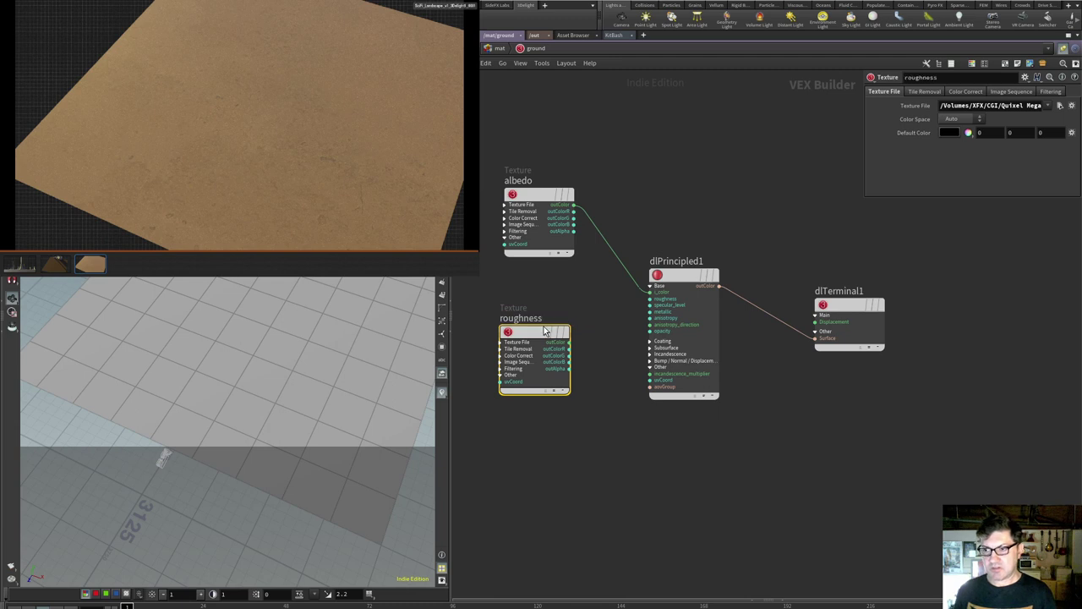
Duplicate the roughness texture node below it and rename the copy as displacement.
{"action": "left_click_drag", "start_coordinate": [545, 332], "coordinate": [542, 482], "text": "alt"}
{"action": "double_click", "coordinate": [533, 470]}
{"action": "type", "text": "displac"}
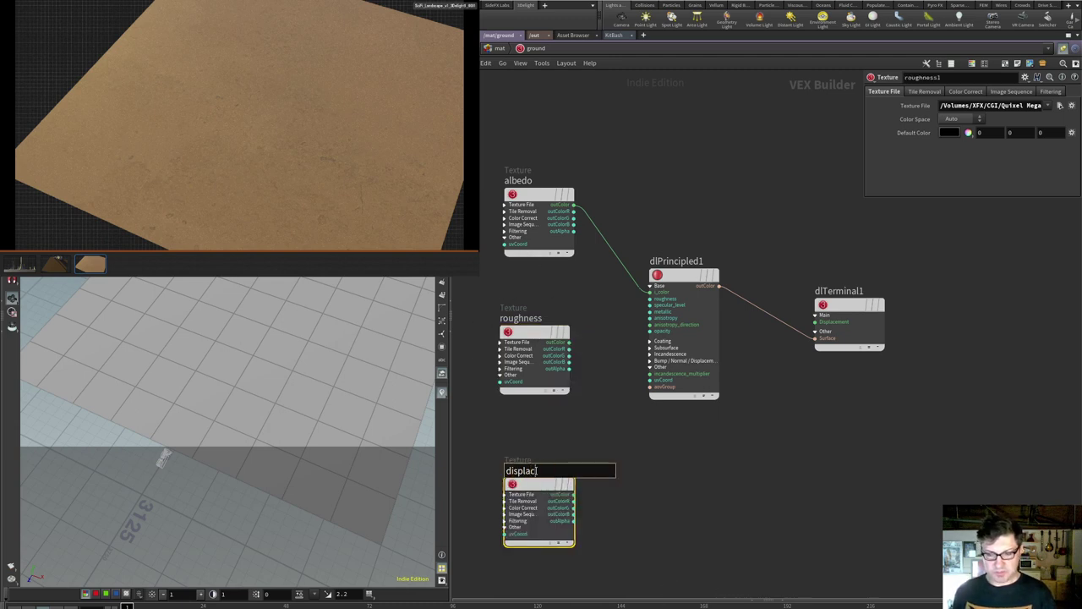
{"action": "type", "text": "ement"}
{"action": "key", "text": "Return"}
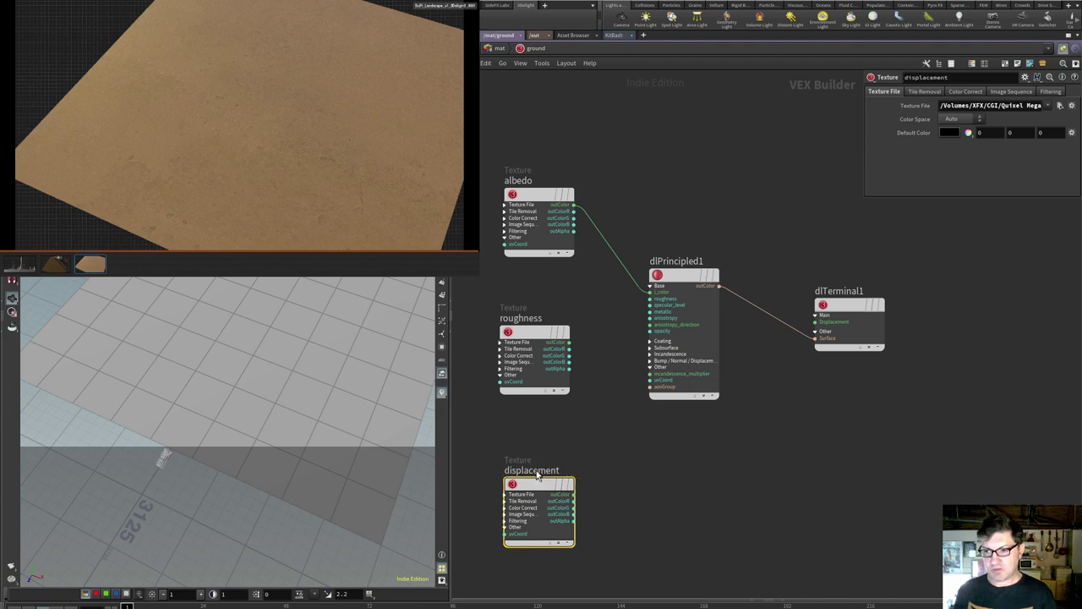
Rename the Principled shader node as sand.
{"action": "double_click", "coordinate": [696, 263]}
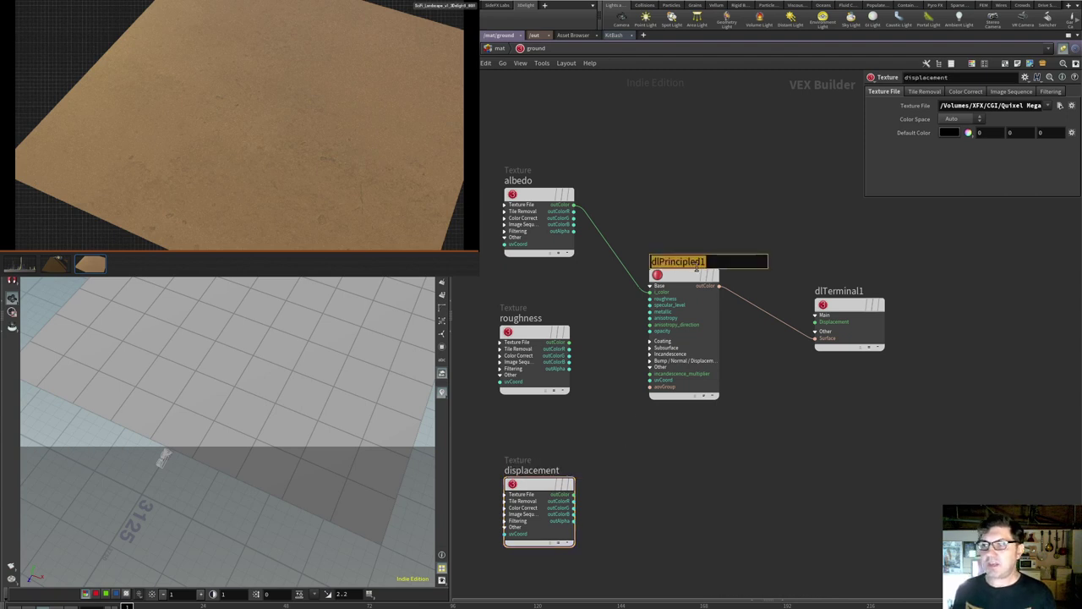
{"action": "type", "text": "sand"}
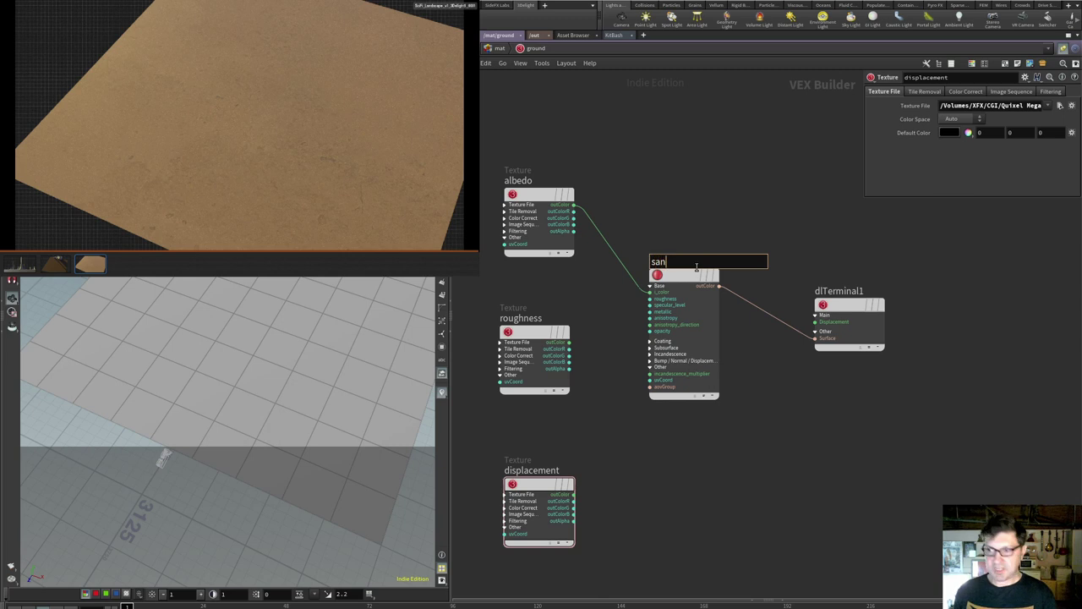
{"action": "key", "text": "Return"}
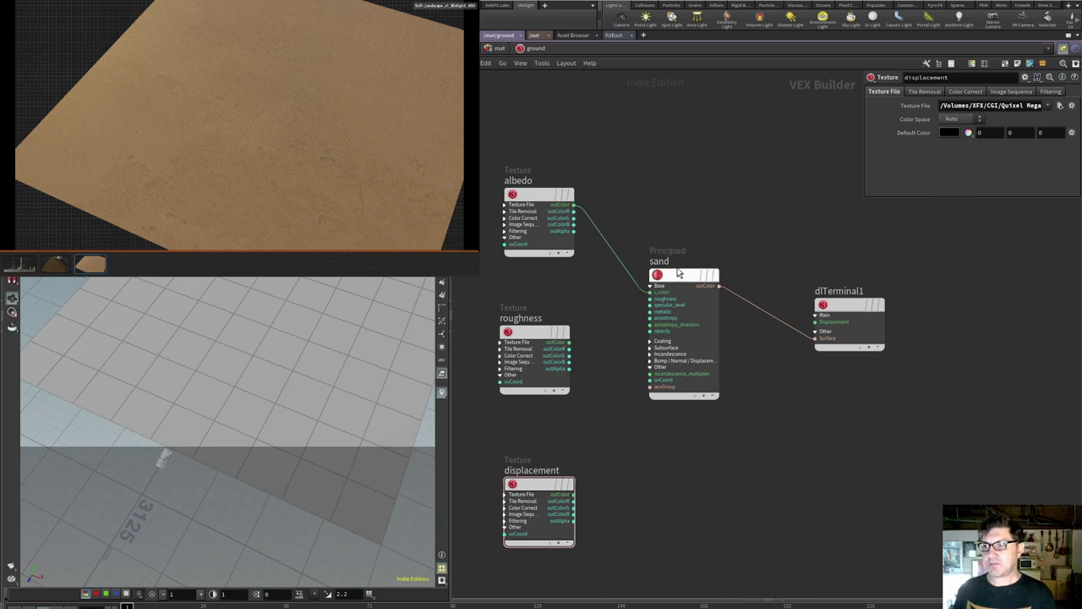
Rearrange the sand and albedo nodes, and connect the roughness texture's outColorR output to sand's roughness input.
{"action": "left_click_drag", "start_coordinate": [676, 276], "coordinate": [692, 267]}
{"action": "left_click_drag", "start_coordinate": [530, 192], "coordinate": [526, 183]}
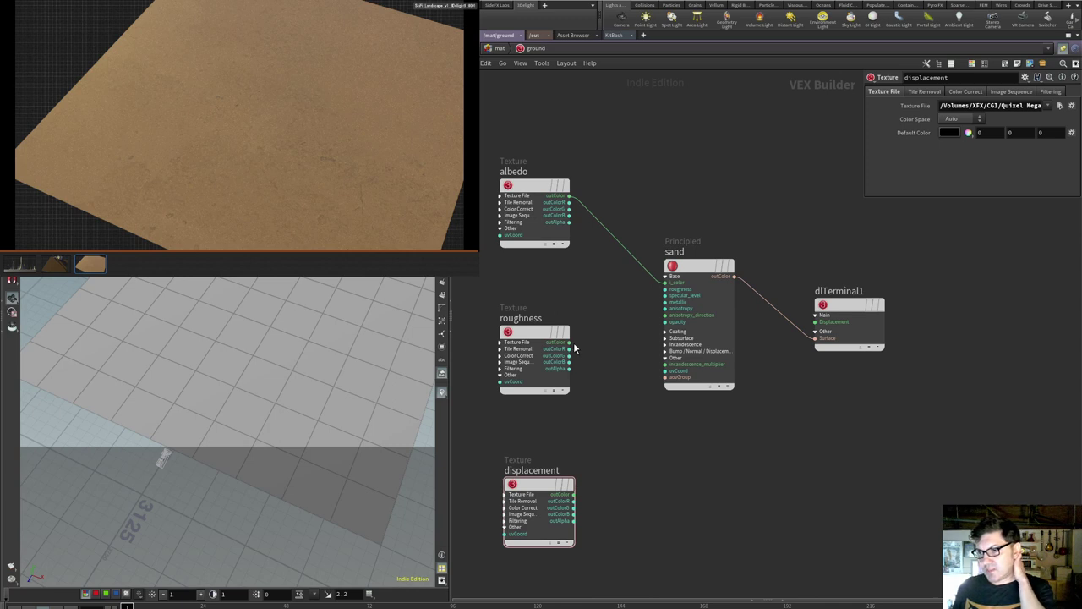
{"action": "left_click_drag", "start_coordinate": [569, 350], "coordinate": [666, 291]}
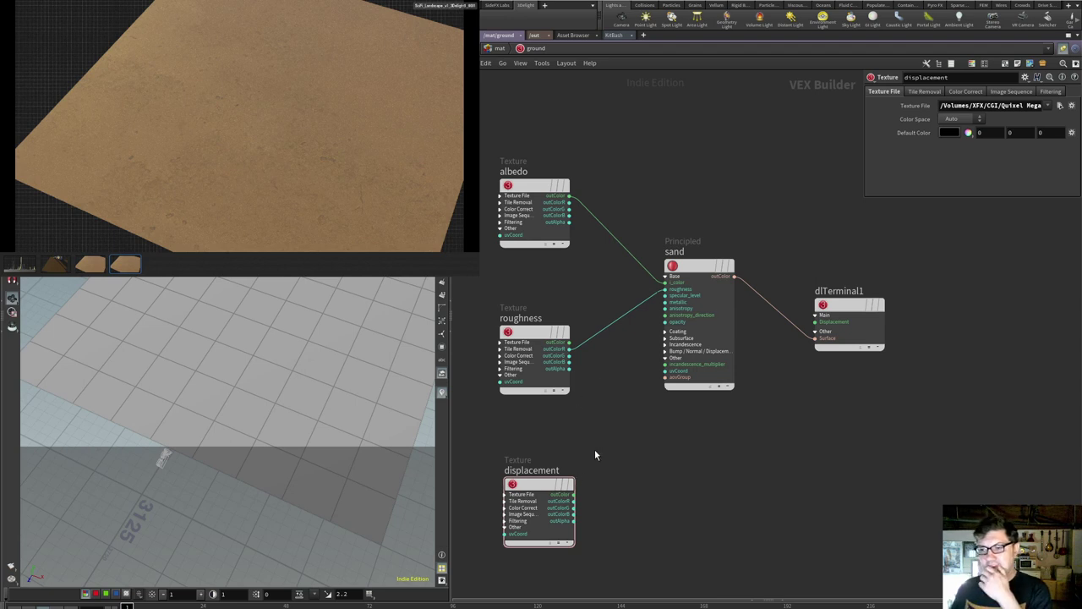
{"action": "left_click_drag", "start_coordinate": [705, 271], "coordinate": [722, 322]}
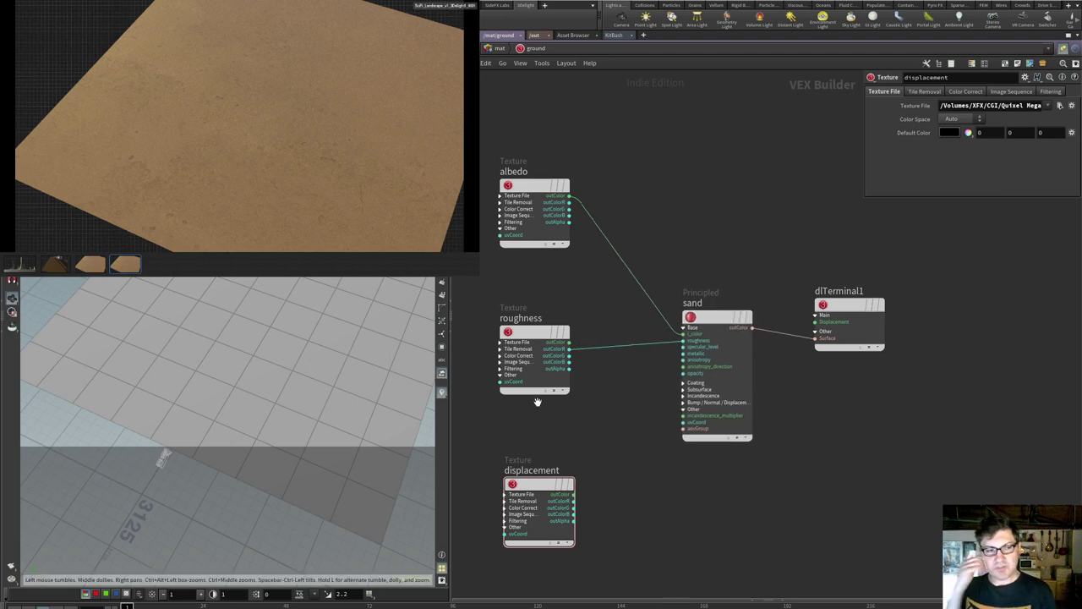
Expand sand's Bump / Normal / Displacement inputs and connect the displacement texture's outColor to disp_normal_bump_value.
{"action": "left_click", "coordinate": [685, 407]}
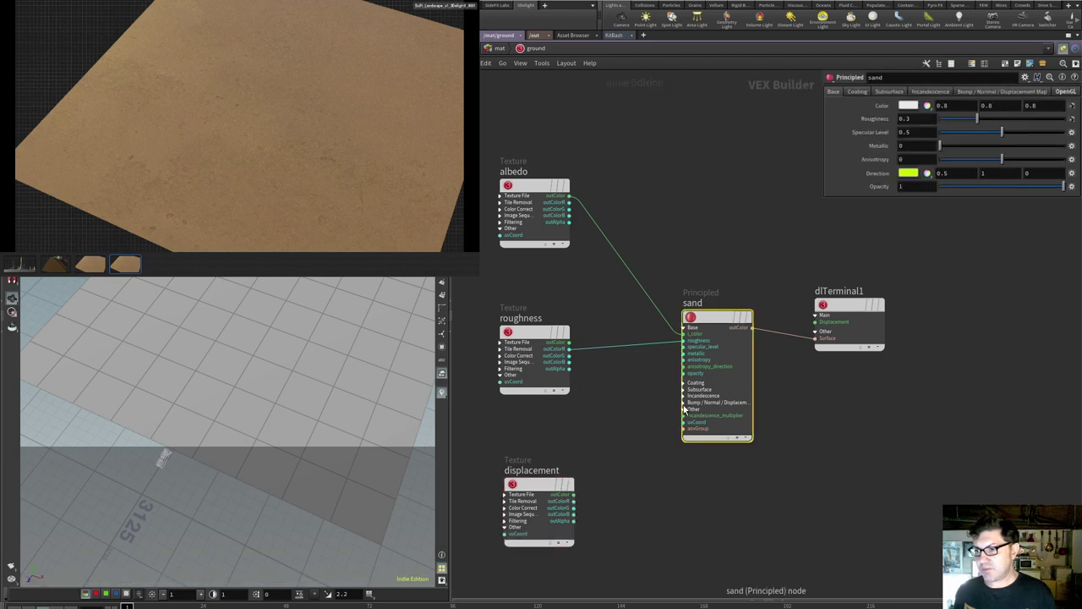
{"action": "left_click", "coordinate": [684, 403]}
{"action": "left_click", "coordinate": [648, 427]}
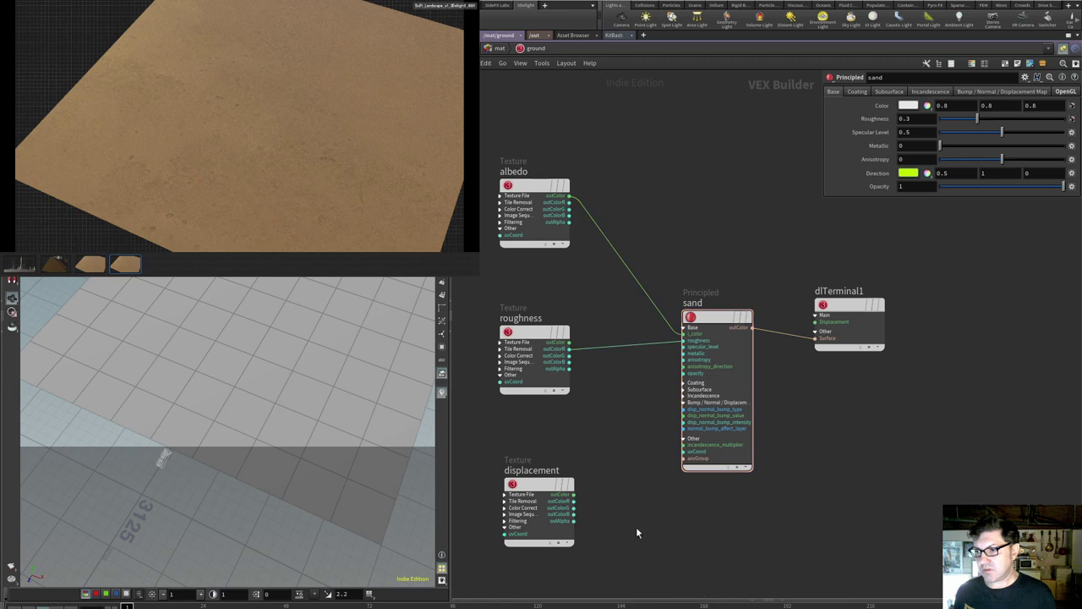
{"action": "left_click", "coordinate": [574, 500]}
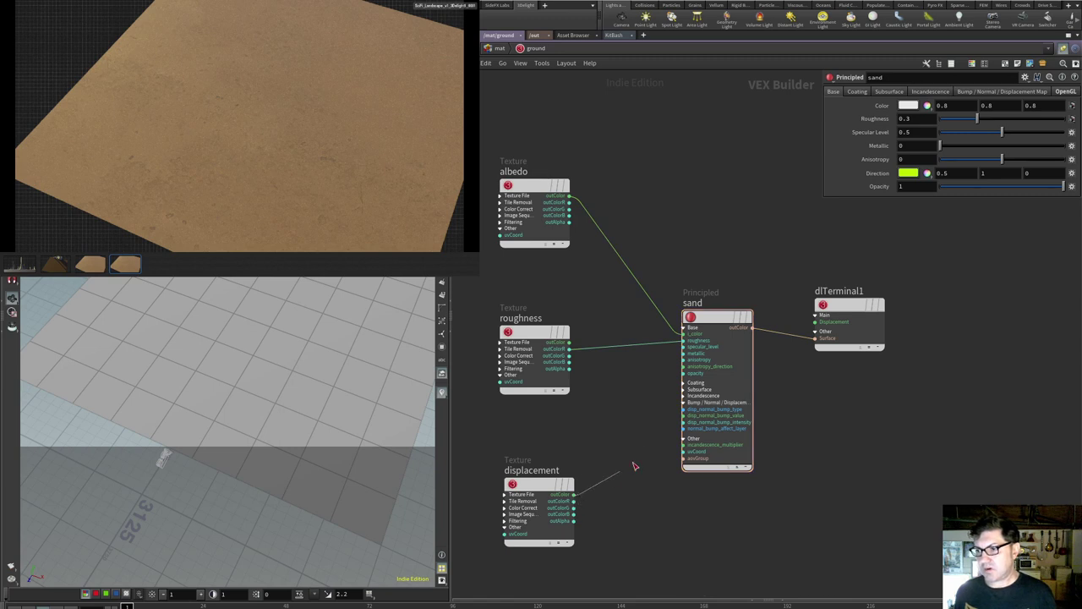
{"action": "left_click", "coordinate": [682, 415]}
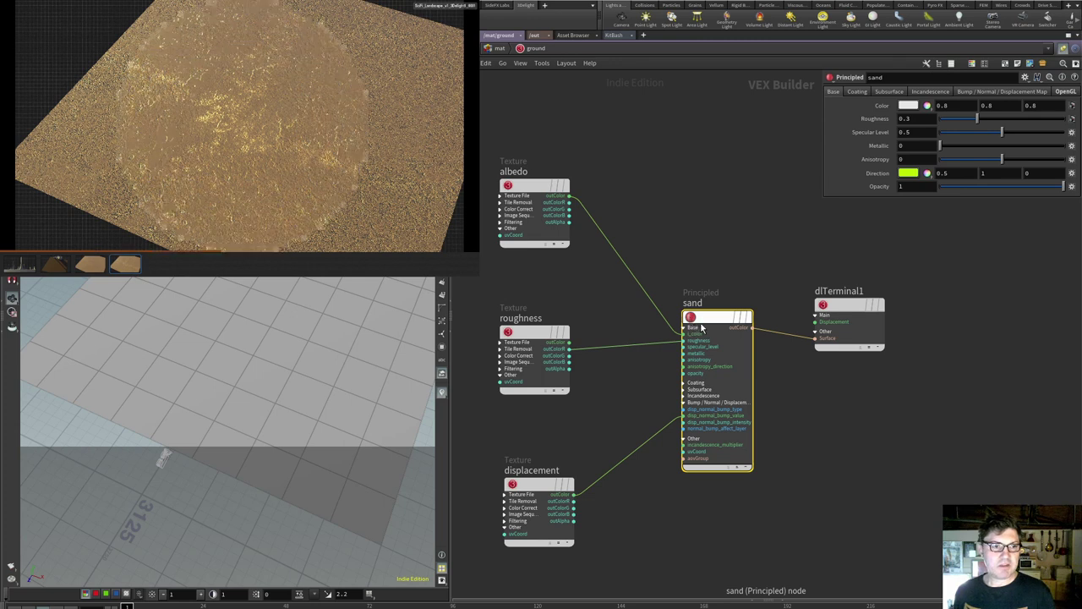
Set the sand shader's bump/normal/displacement map type to Displacement (0.5 centered).
{"action": "left_click", "coordinate": [993, 92]}
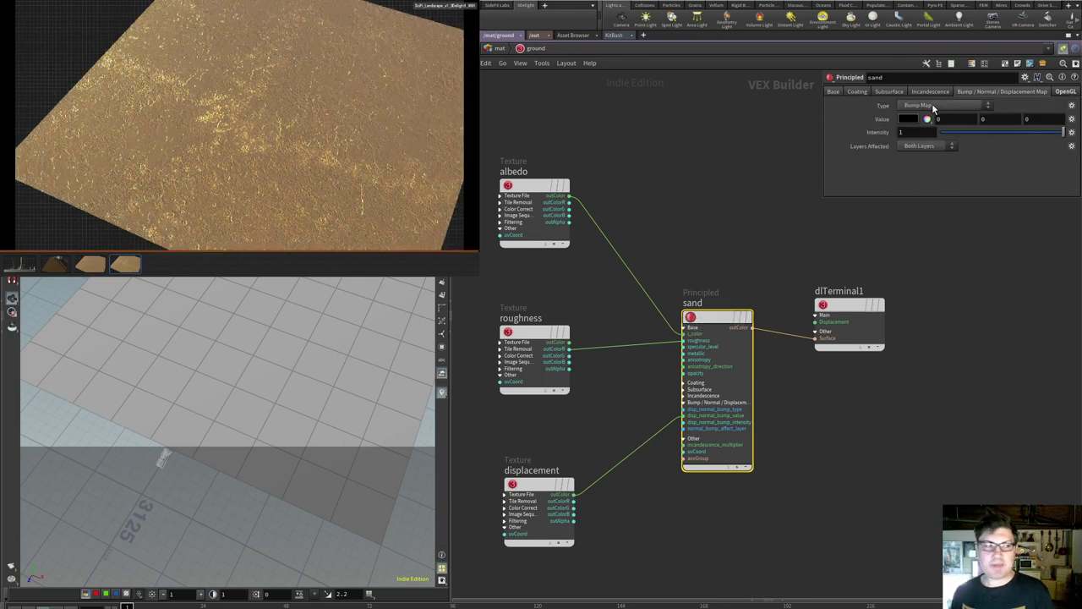
{"action": "left_click", "coordinate": [932, 104]}
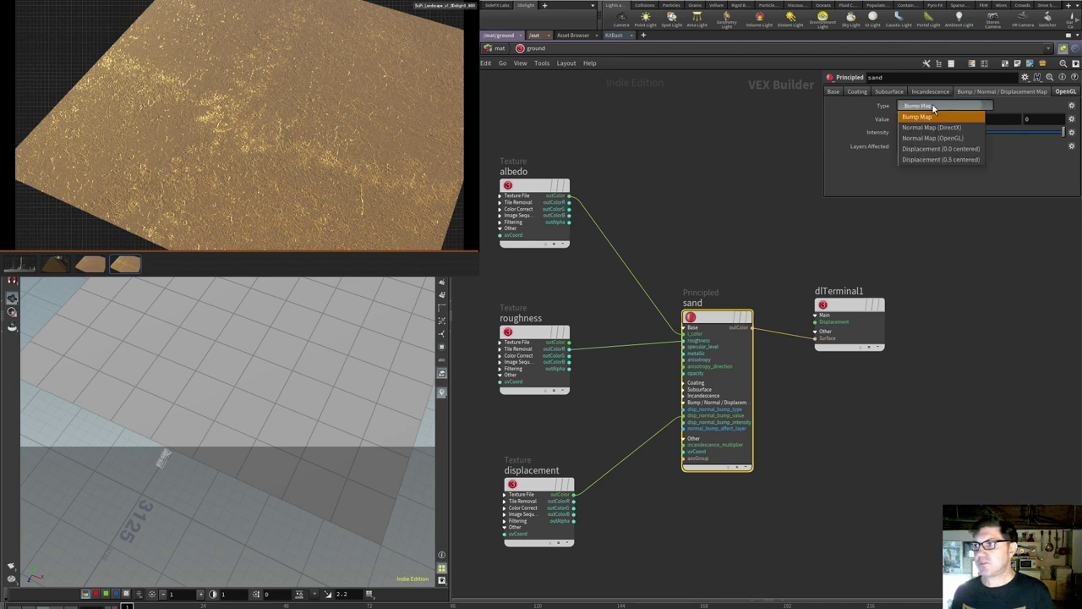
{"action": "left_click", "coordinate": [959, 161]}
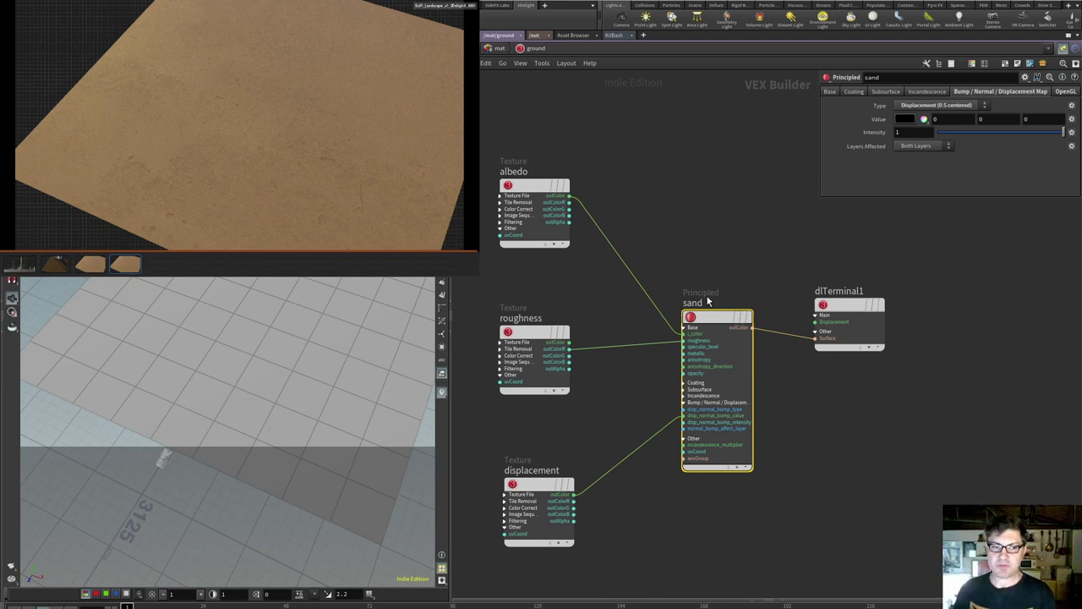
Set the sand shader's displacement intensity to 50 and check the ground relief in the render close up and from above.
{"action": "left_click_drag", "start_coordinate": [186, 386], "coordinate": [269, 343]}
{"action": "left_click", "coordinate": [991, 91]}
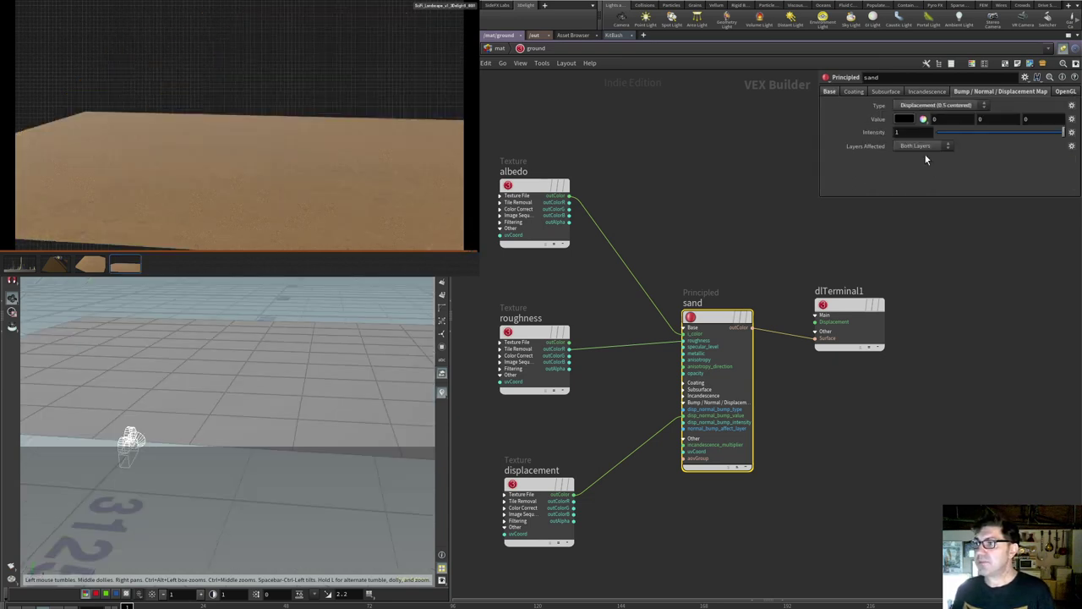
{"action": "double_click", "coordinate": [904, 132]}
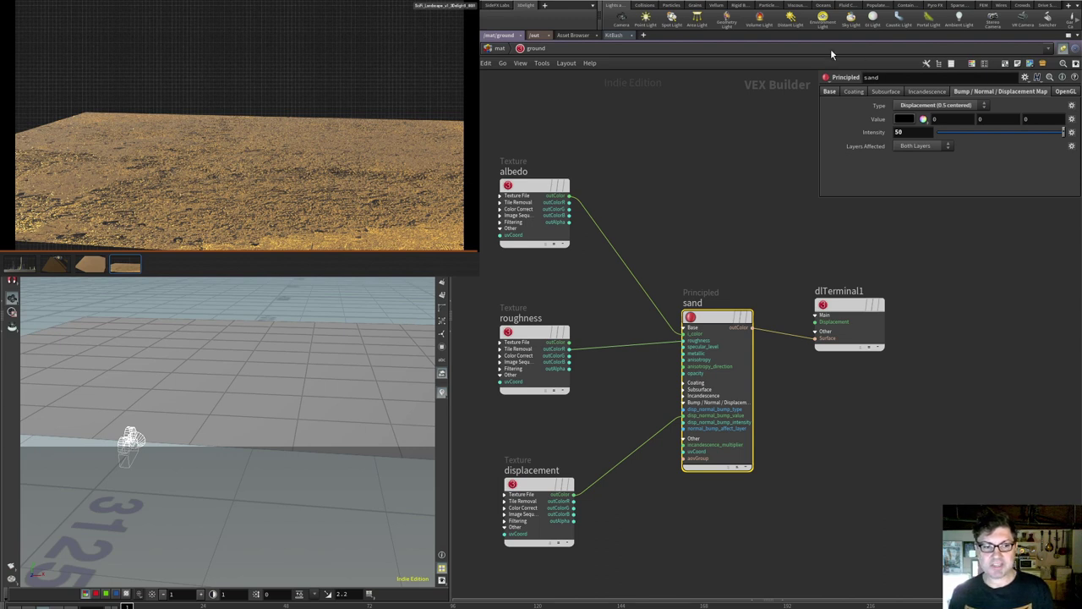
{"action": "left_click_drag", "start_coordinate": [226, 410], "coordinate": [195, 342]}
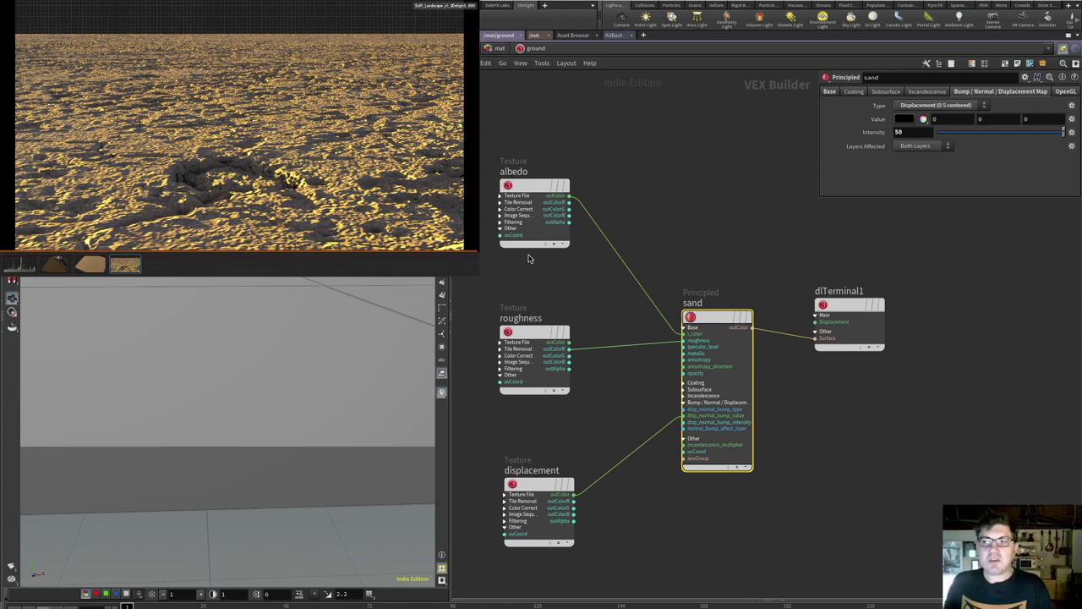
{"action": "left_click_drag", "start_coordinate": [259, 292], "coordinate": [408, 288]}
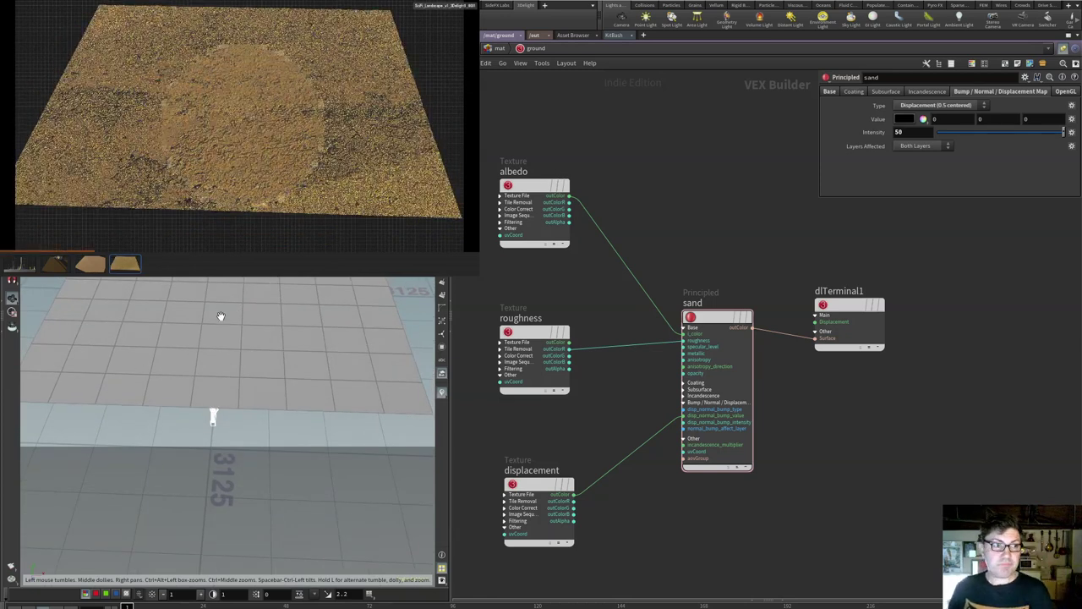
Add a 3Delight UV node to the ground material, placed before the texture nodes.
{"action": "middle_click_drag", "start_coordinate": [533, 288], "coordinate": [633, 290]}
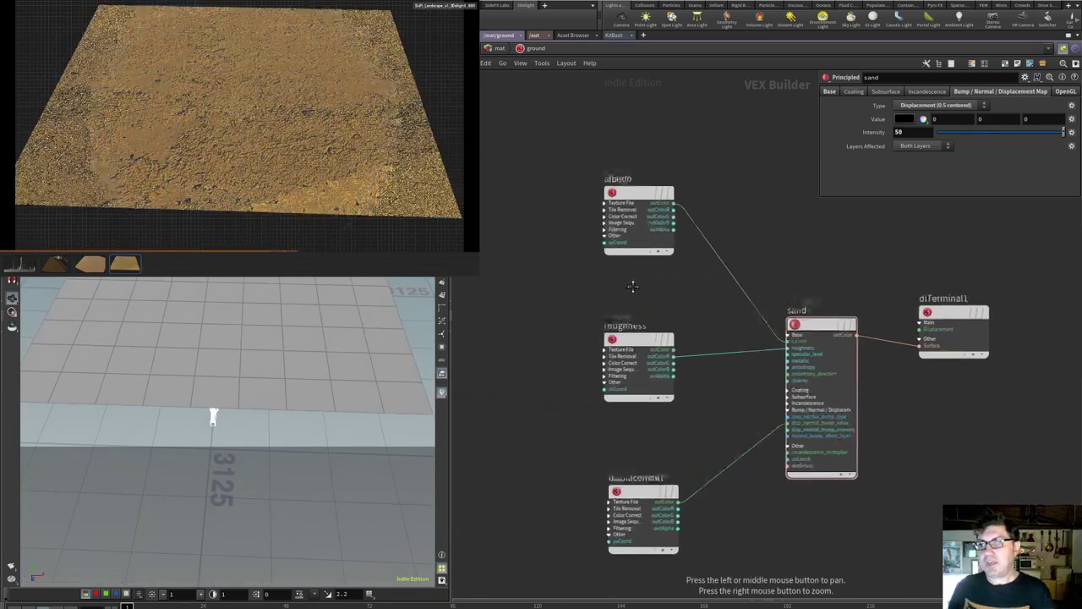
{"action": "key", "text": "Tab"}
{"action": "type", "text": "uv"}
{"action": "key", "text": "Return"}
{"action": "left_click", "coordinate": [505, 217]}
{"action": "mouse_move", "coordinate": [507, 228]}
{"action": "left_mouse_down"}
{"action": "mouse_move", "coordinate": [502, 216]}
{"action": "mouse_move", "coordinate": [511, 220]}
{"action": "left_mouse_up"}
{"action": "mouse_move", "coordinate": [511, 220]}
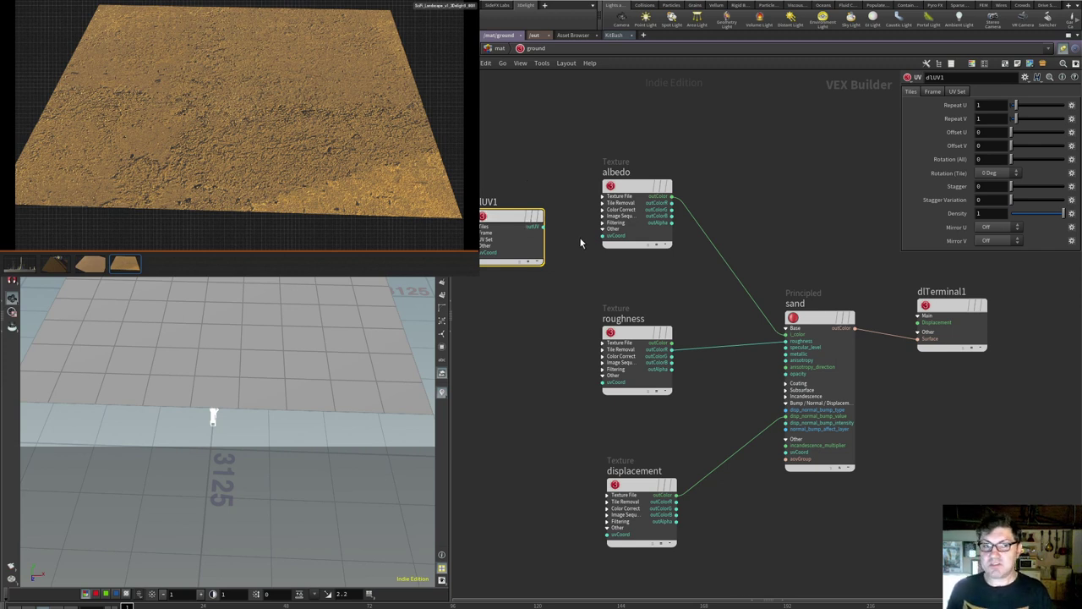
{"action": "left_click_drag", "start_coordinate": [541, 226], "coordinate": [532, 252]}
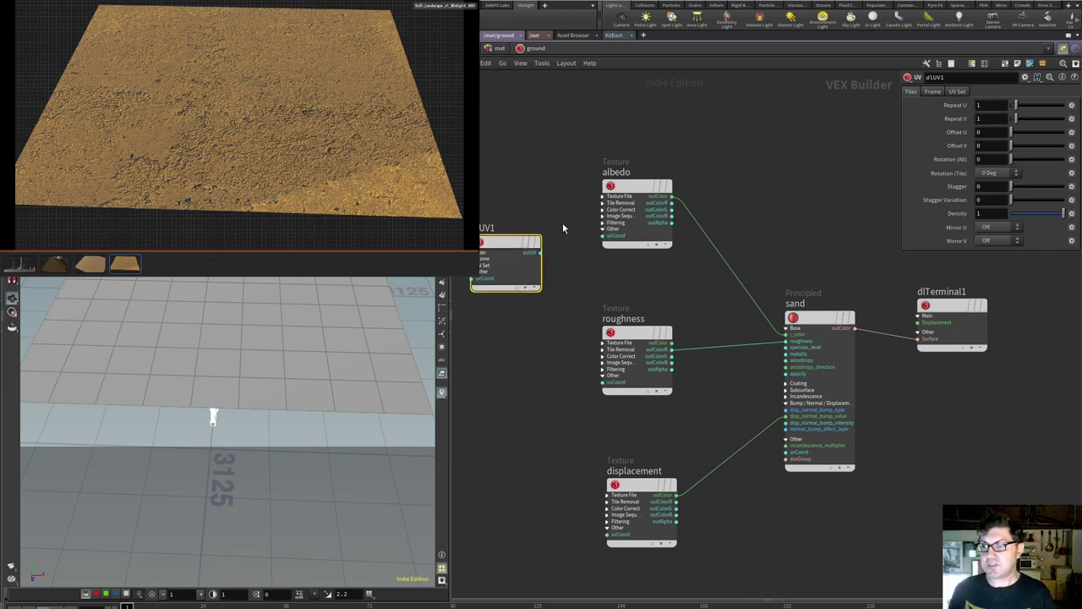
Reposition the UV node and connect its outUV output to the uvCoord inputs of the albedo, roughness and displacement textures.
{"action": "left_click", "coordinate": [625, 187]}
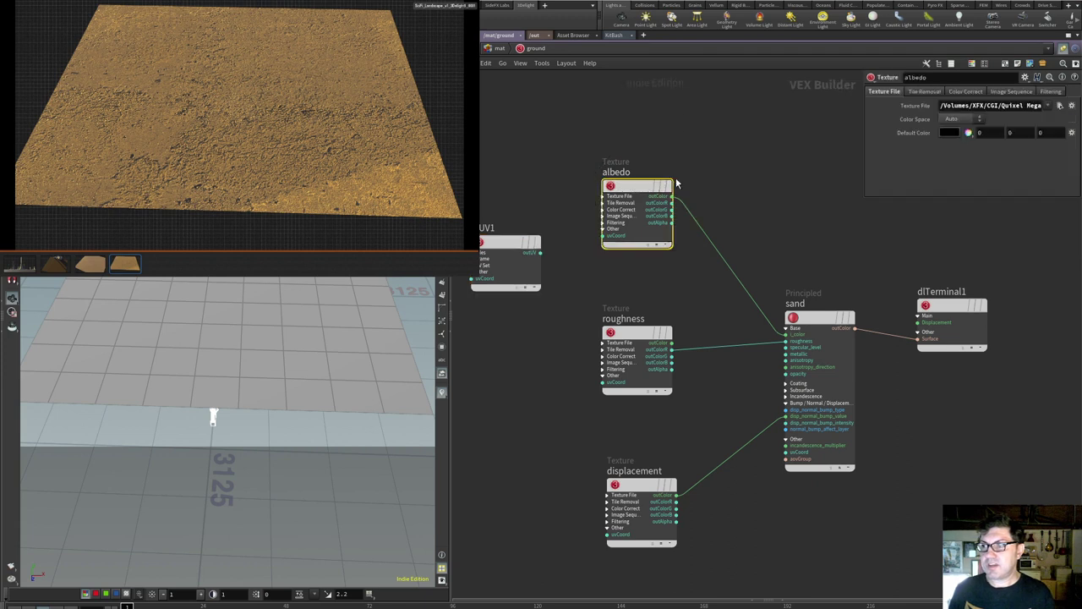
{"action": "mouse_move", "coordinate": [626, 188]}
{"action": "left_click", "coordinate": [568, 288]}
{"action": "mouse_move", "coordinate": [506, 243]}
{"action": "left_click_drag", "start_coordinate": [505, 243], "coordinate": [500, 256]}
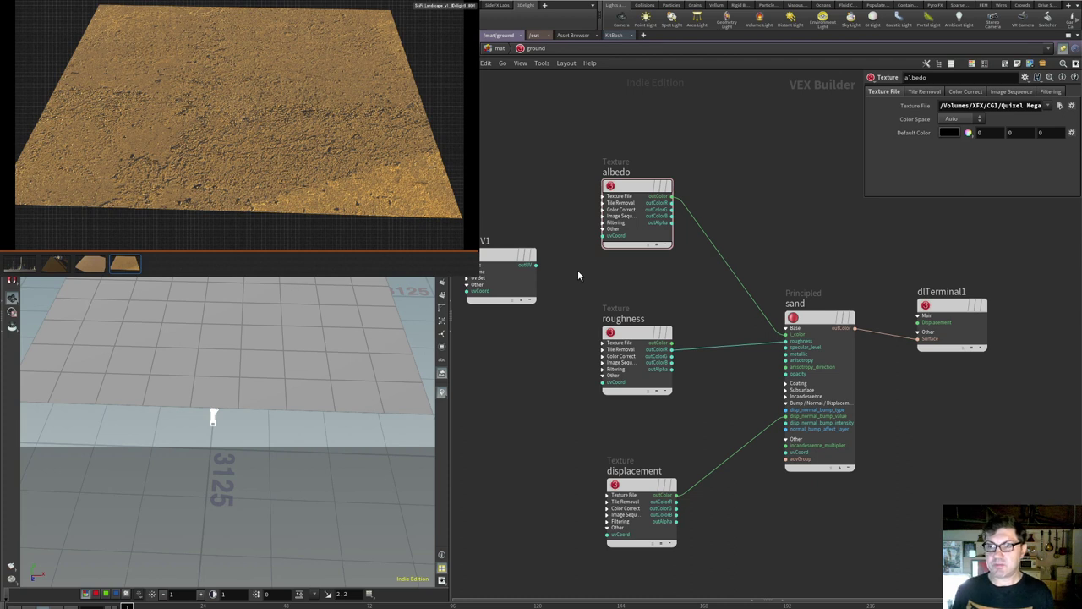
{"action": "left_click", "coordinate": [499, 256]}
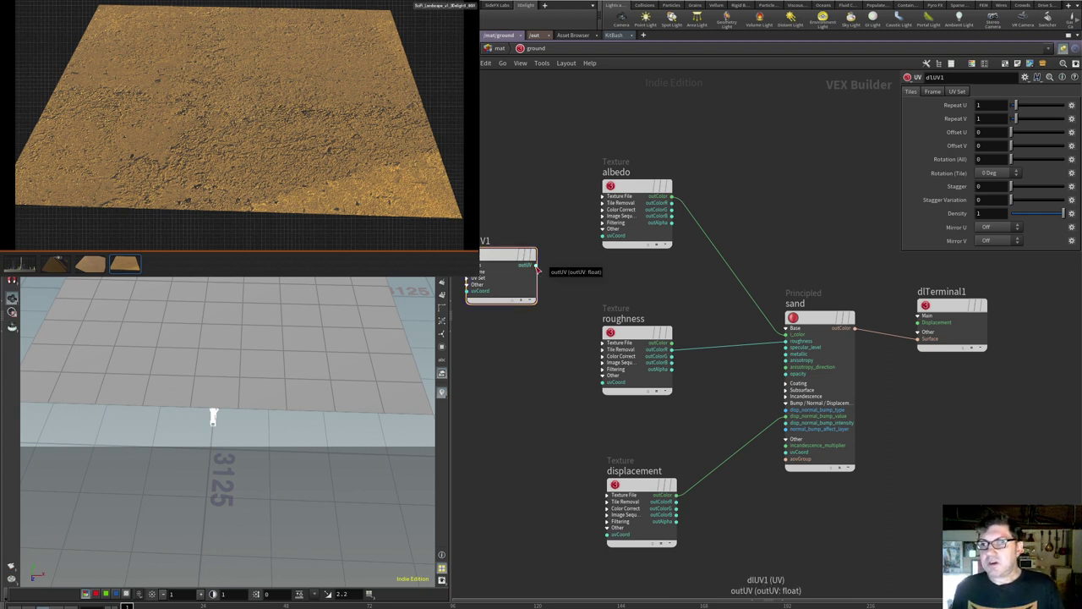
{"action": "left_click_drag", "start_coordinate": [536, 266], "coordinate": [603, 382]}
{"action": "left_click_drag", "start_coordinate": [536, 266], "coordinate": [607, 535]}
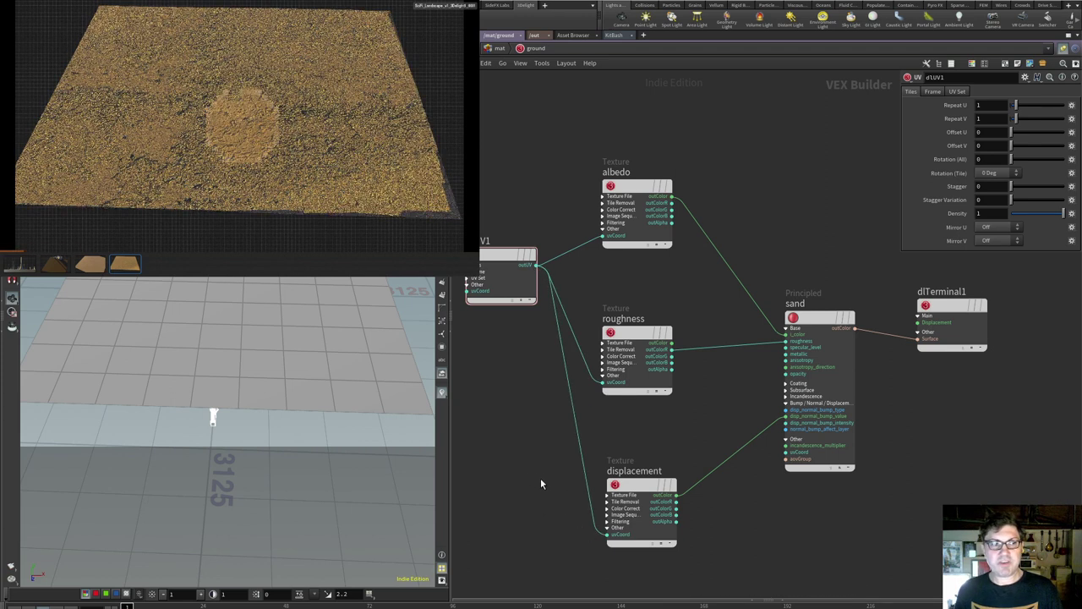
Set the UV node's Repeat U and Repeat V to 5.
{"action": "left_click", "coordinate": [501, 262]}
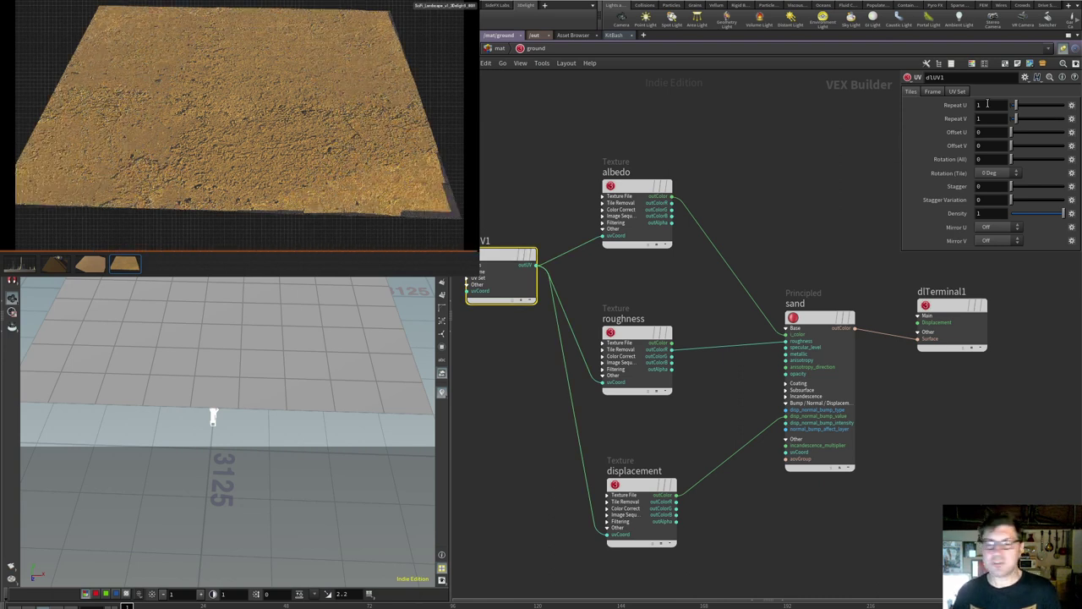
{"action": "left_click", "coordinate": [981, 104]}
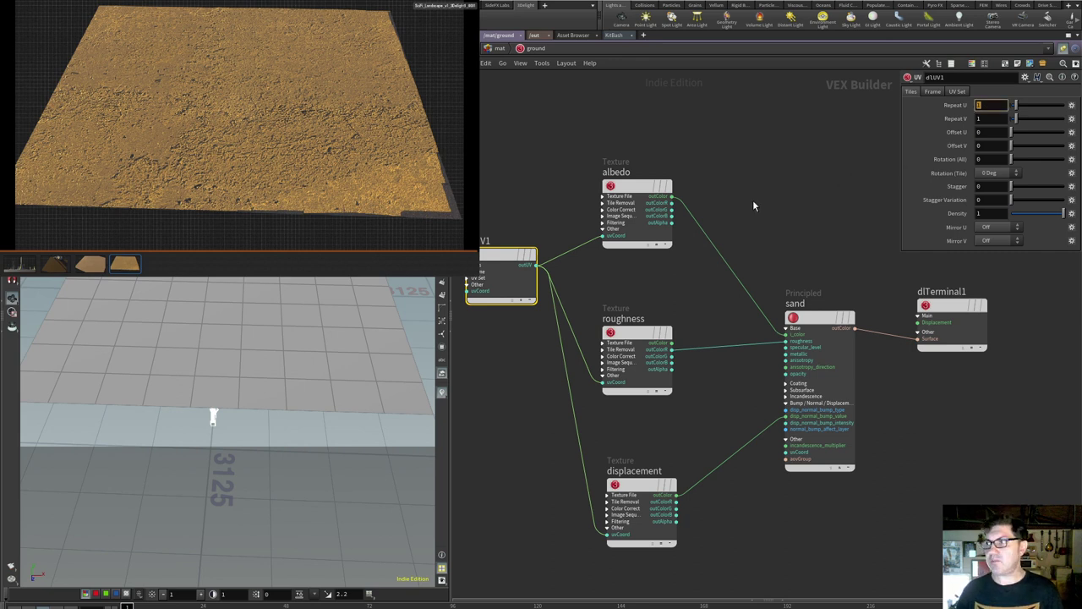
{"action": "type", "text": "5"}
{"action": "key", "text": "Tab"}
{"action": "type", "text": "5"}
{"action": "key", "text": "Return"}
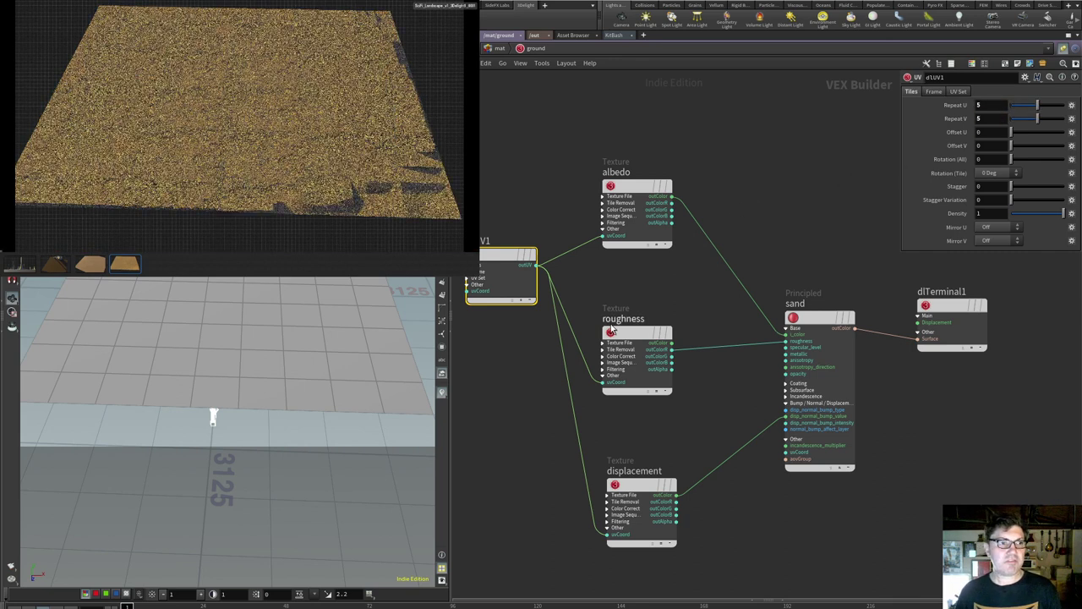
{"action": "mouse_move", "coordinate": [620, 334]}
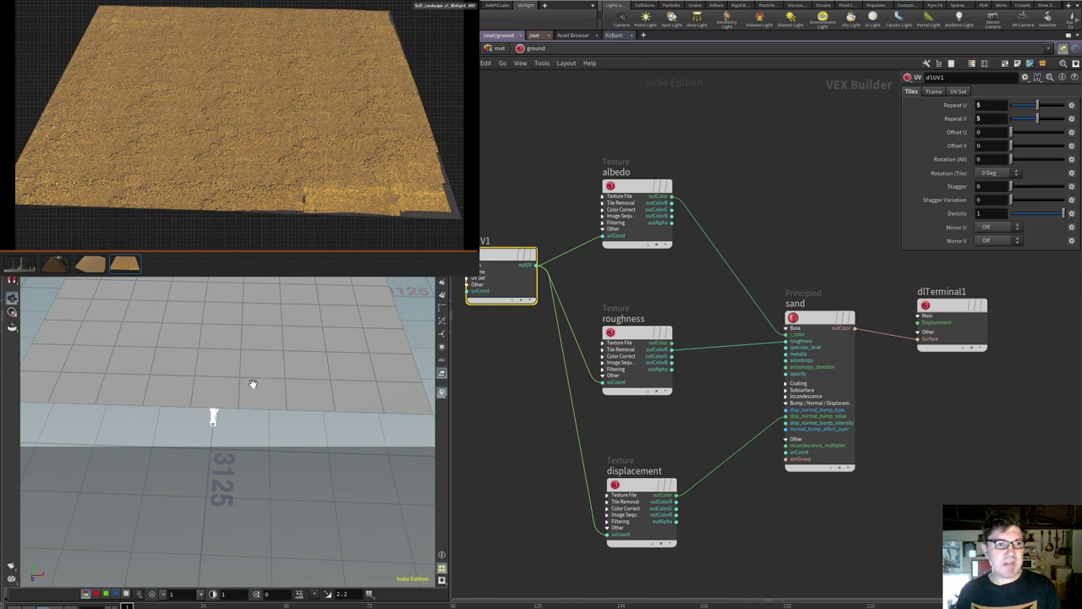
Set the UV node's Repeat U and Repeat V to 10 and check the tiled ground in the render from above.
{"action": "left_click", "coordinate": [978, 105]}
{"action": "type", "text": "10"}
{"action": "key", "text": "Return"}
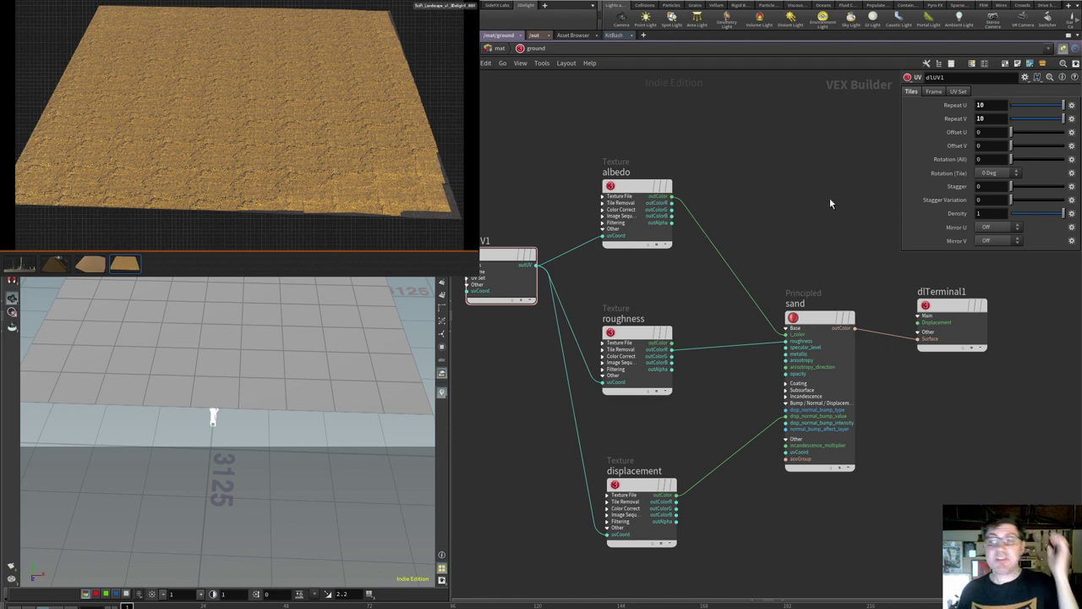
{"action": "left_click", "coordinate": [638, 186]}
{"action": "left_click", "coordinate": [648, 129]}
{"action": "left_click", "coordinate": [636, 188]}
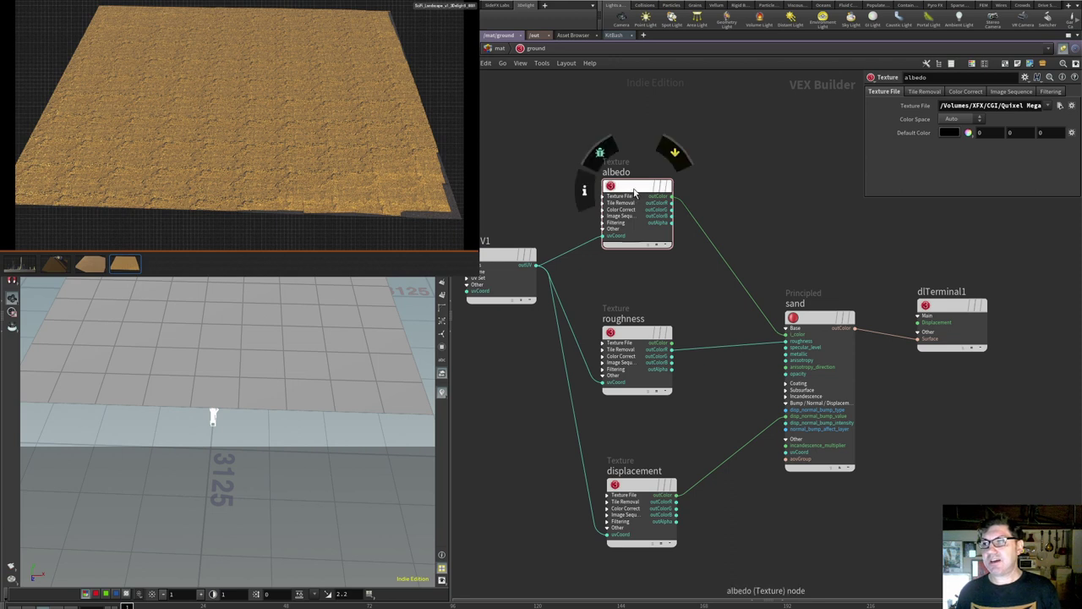
{"action": "mouse_move", "coordinate": [634, 191]}
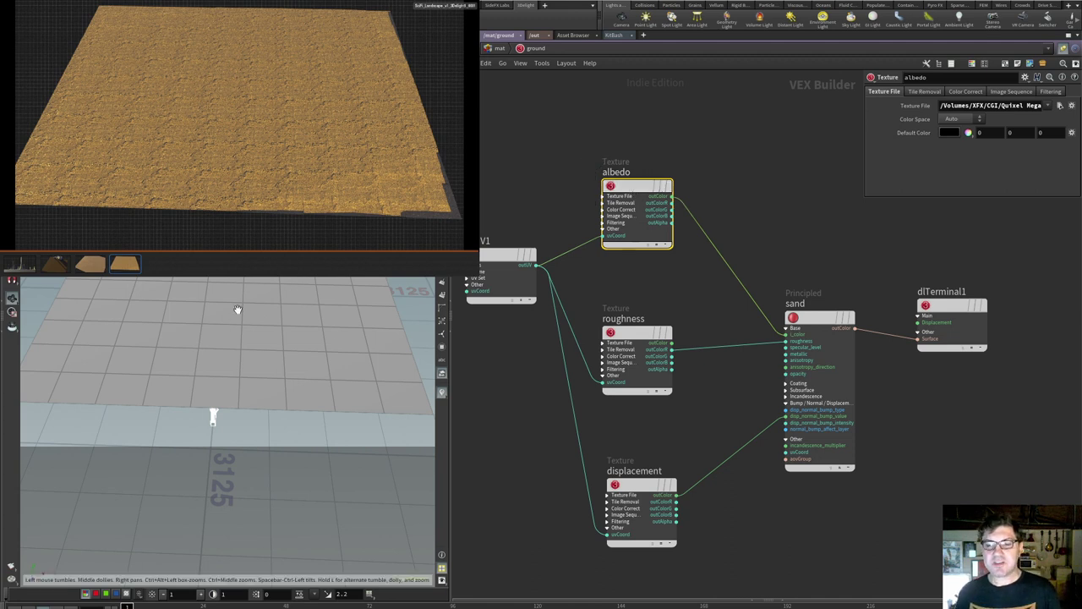
{"action": "left_click_drag", "start_coordinate": [228, 315], "coordinate": [225, 330]}
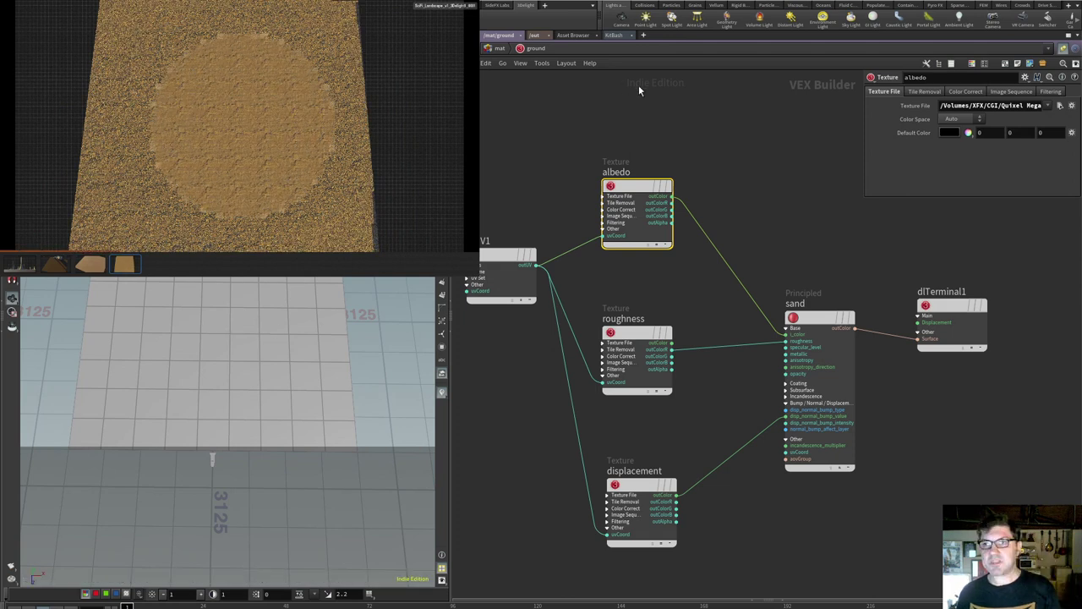
Lower the light intensity of the envlight1 environment light to 0.6.
{"action": "left_click", "coordinate": [486, 48]}
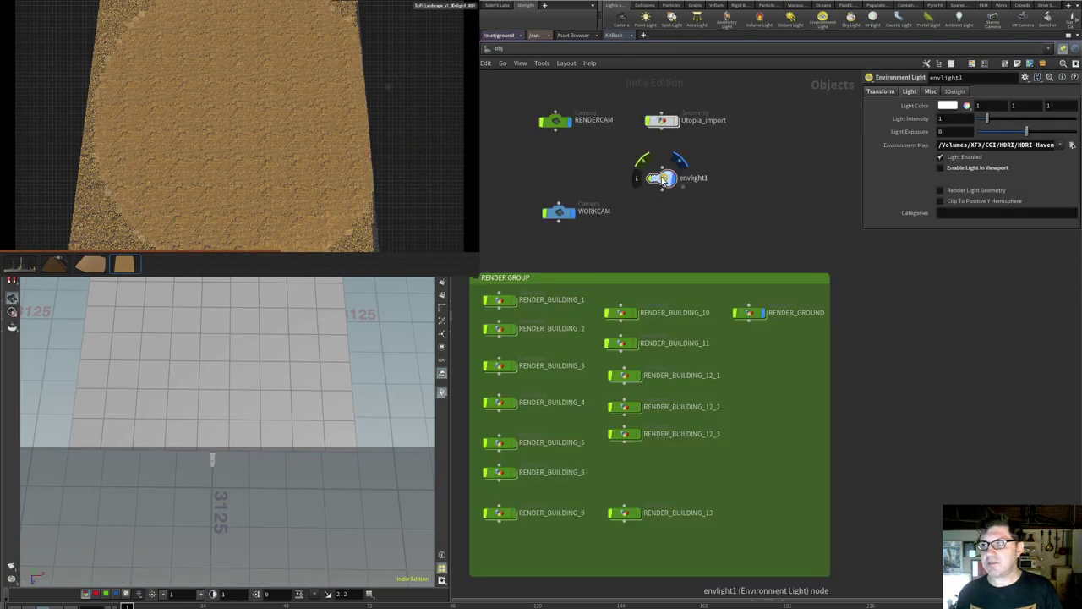
{"action": "left_click", "coordinate": [943, 118]}
{"action": "type", "text": ".5"}
{"action": "key", "text": "Return"}
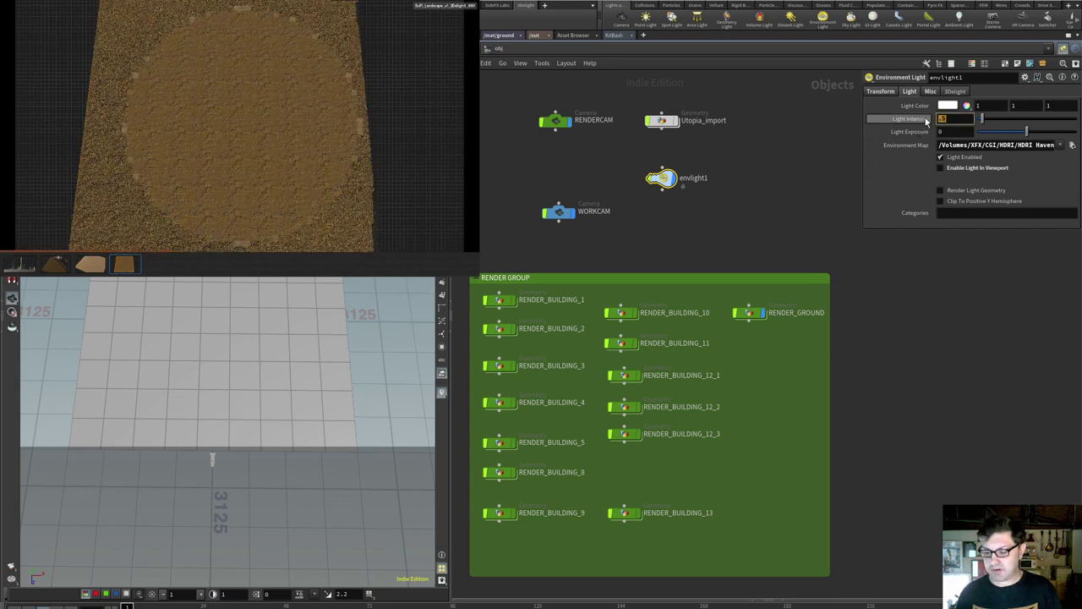
In the ground material, cut the wires from the roughness and displacement textures to the sand shader, keeping only the albedo connected.
{"action": "left_click", "coordinate": [503, 36]}
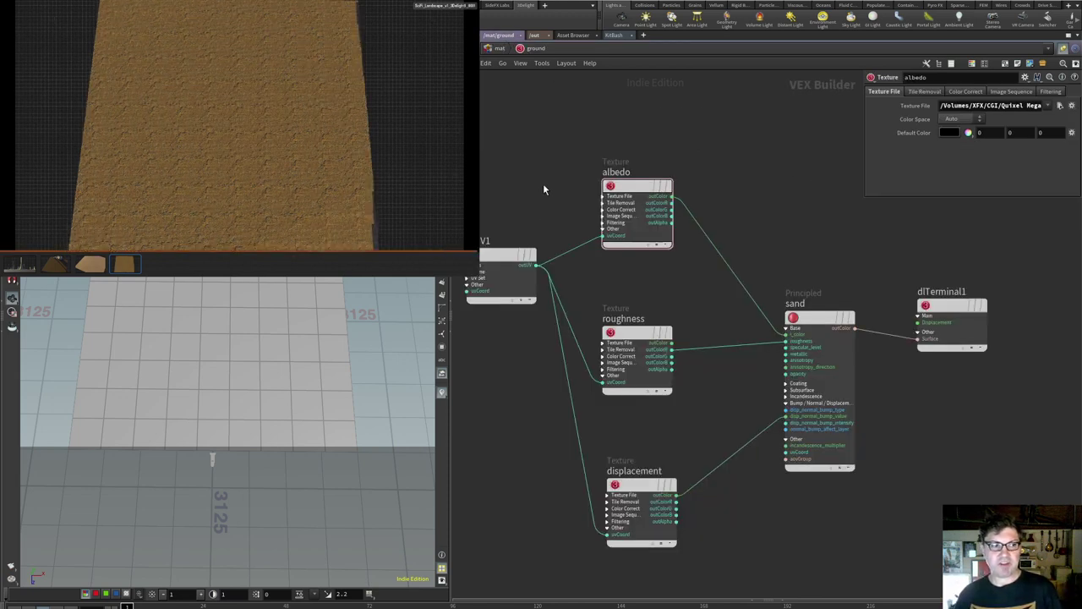
{"action": "mouse_move", "coordinate": [499, 259]}
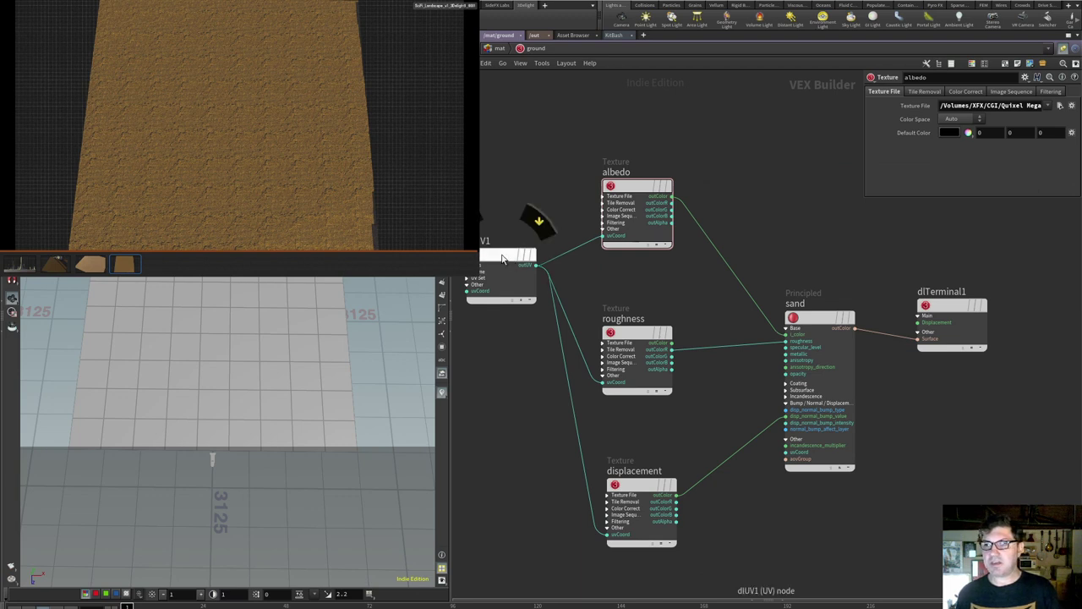
{"action": "left_click", "coordinate": [500, 258]}
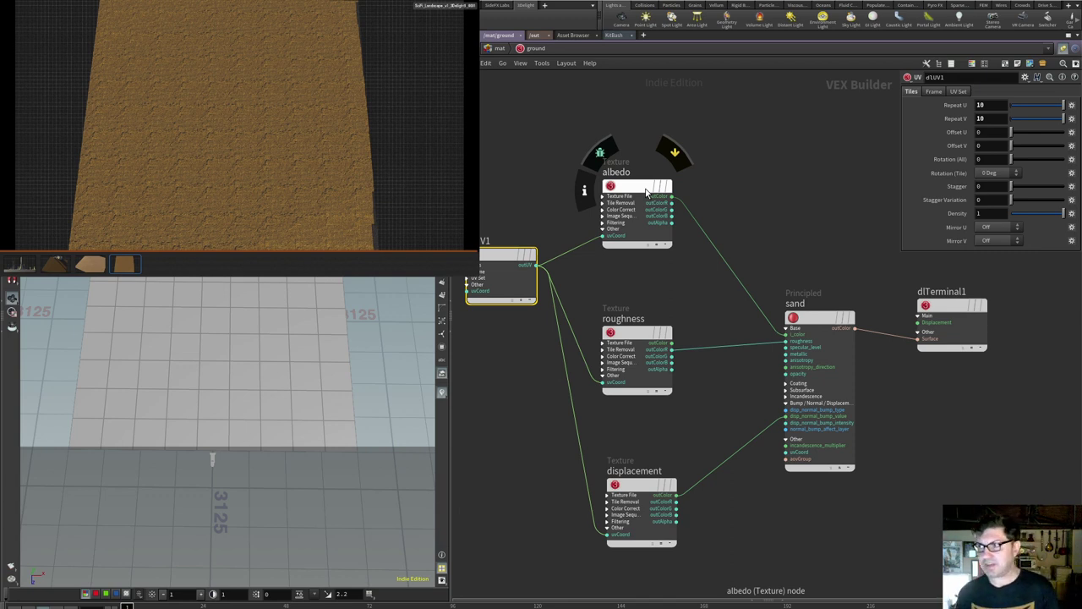
{"action": "left_click", "coordinate": [770, 205]}
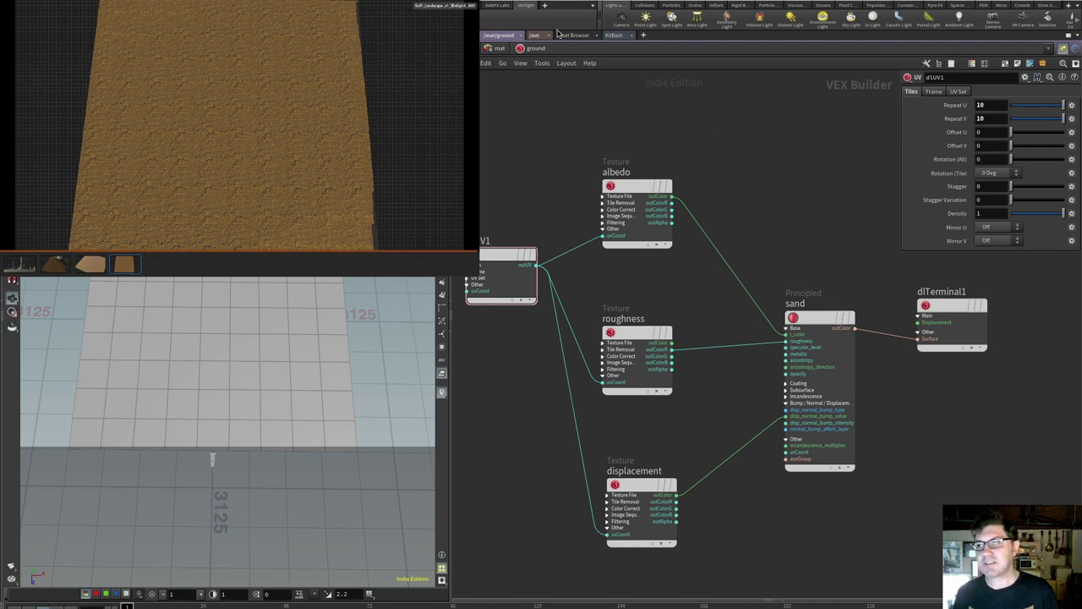
{"action": "left_click", "coordinate": [630, 187]}
{"action": "mouse_move", "coordinate": [629, 187]}
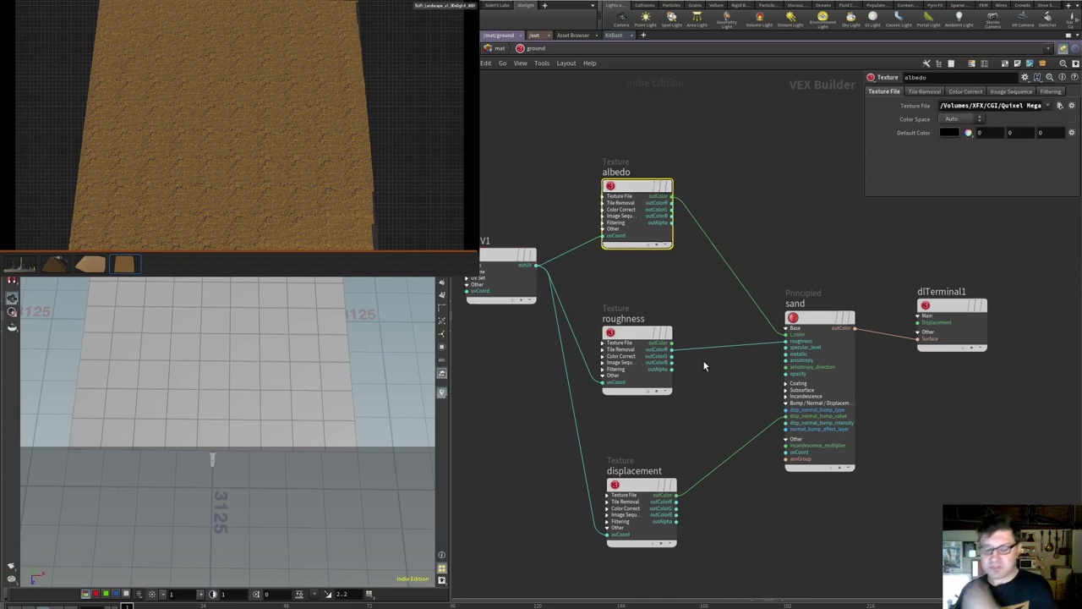
{"action": "key", "text": "y"}
{"action": "left_click_drag", "start_coordinate": [714, 300], "coordinate": [756, 489]}
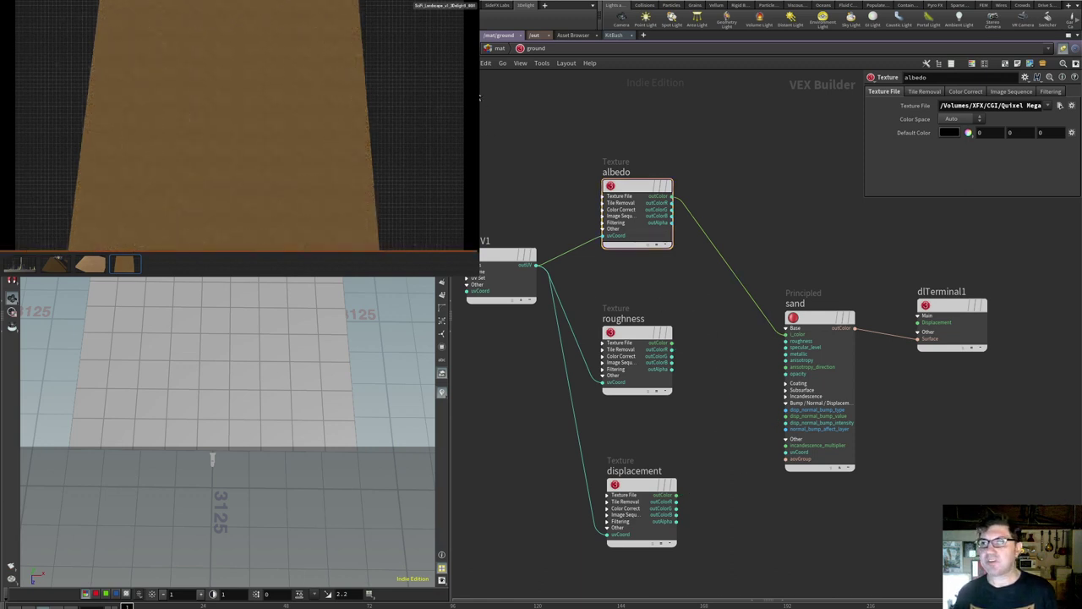
Set the light intensity of the envlight1 environment light to 1.
{"action": "key", "text": "1"}
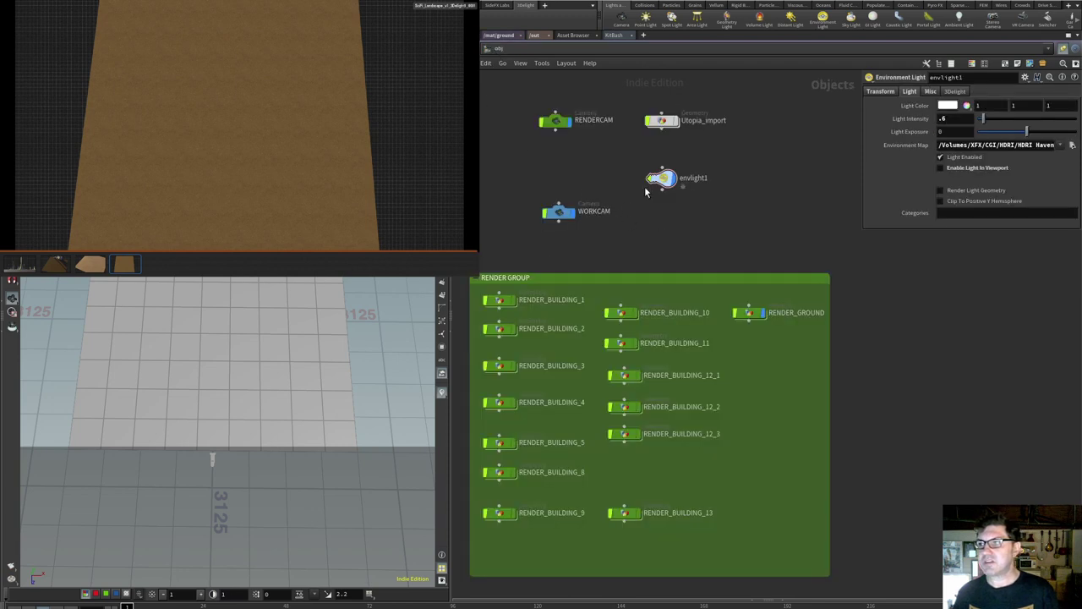
{"action": "left_click_drag", "start_coordinate": [956, 119], "coordinate": [879, 118]}
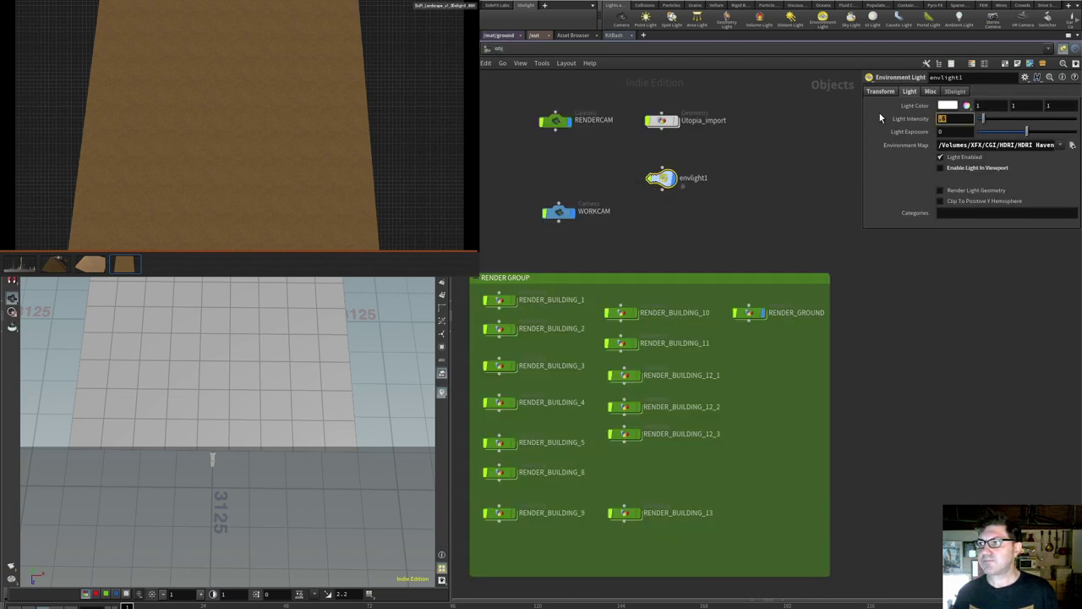
{"action": "type", "text": "1"}
{"action": "key", "text": "Return"}
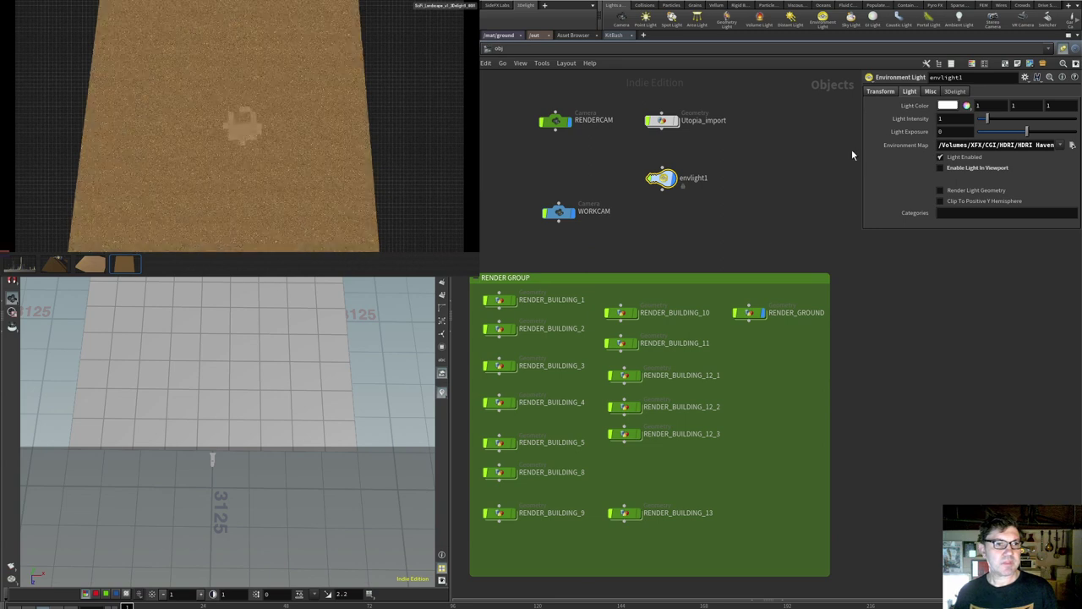
Set the ground material's UV node to Repeat U and Repeat V of 50 and check the tiling in the render.
{"action": "left_click", "coordinate": [499, 36]}
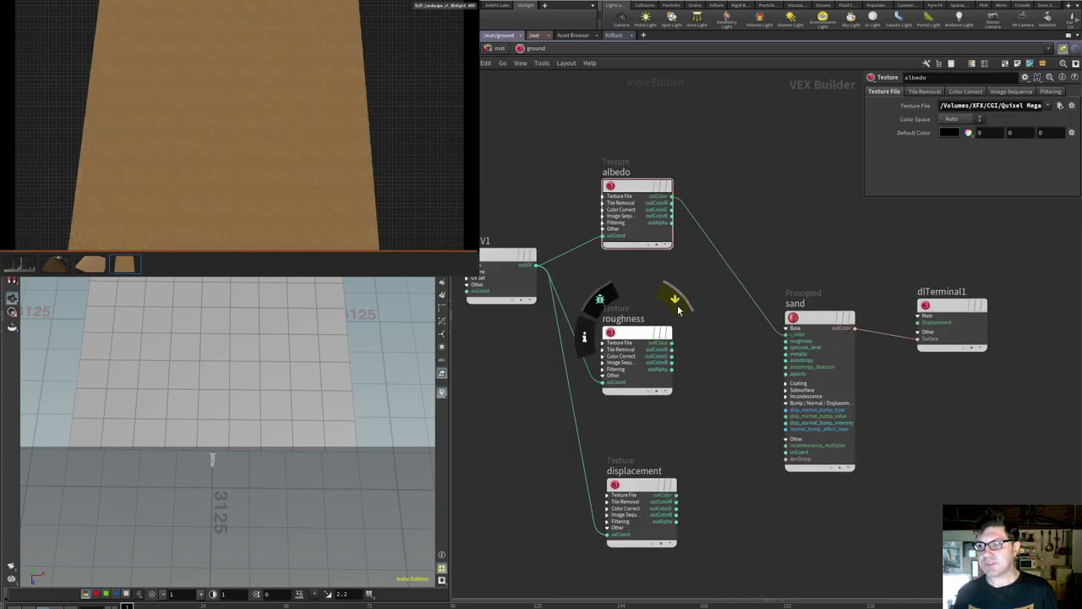
{"action": "left_click", "coordinate": [636, 186]}
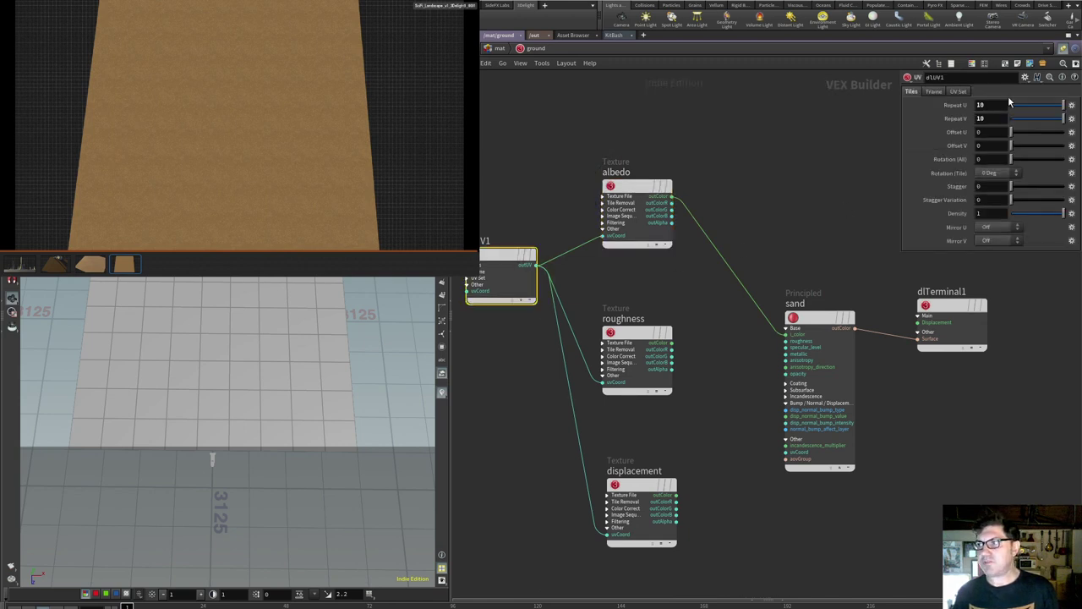
{"action": "type", "text": "50"}
{"action": "key", "text": "Return"}
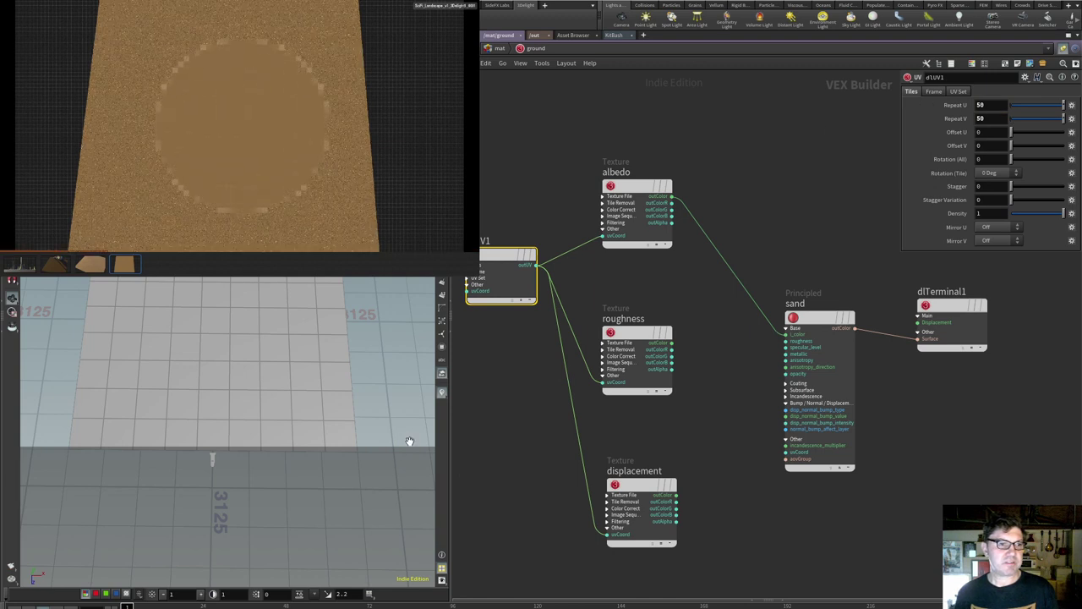
{"action": "scroll", "coordinate": [212, 362], "scroll_direction": "up", "scroll_amount": 2}
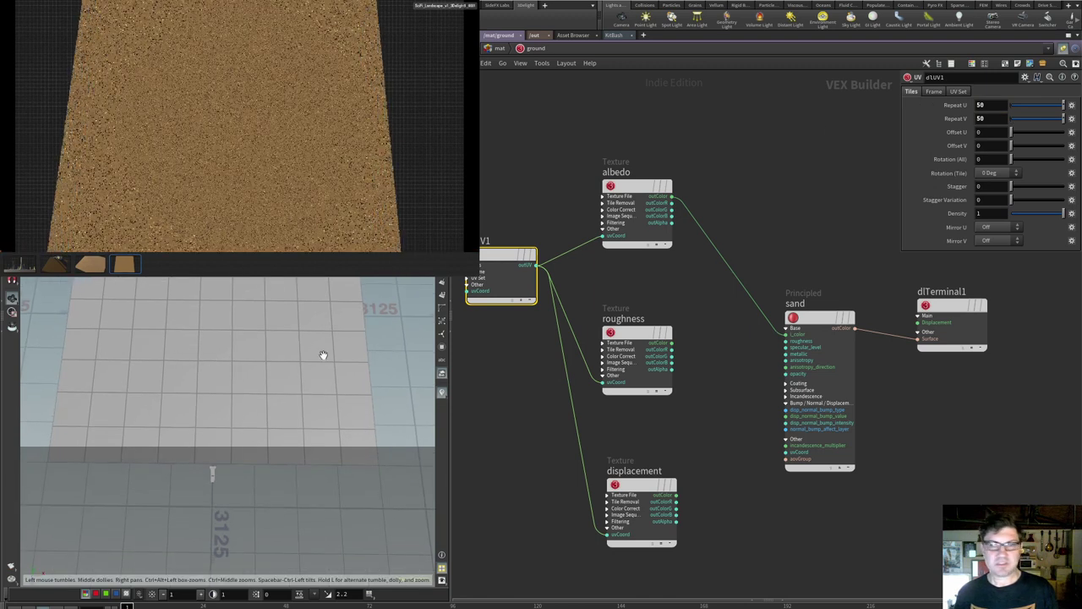
Insert a Color Correction node between the albedo texture's outColor and the sand shader's color input.
{"action": "left_click", "coordinate": [699, 279]}
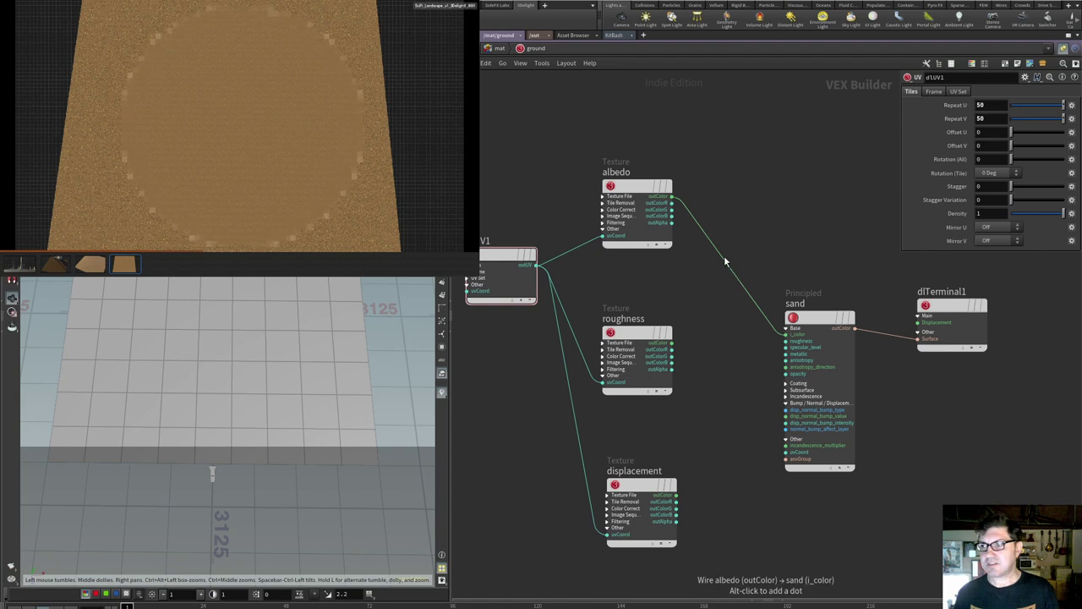
{"action": "key", "text": "Tab"}
{"action": "type", "text": "cor"}
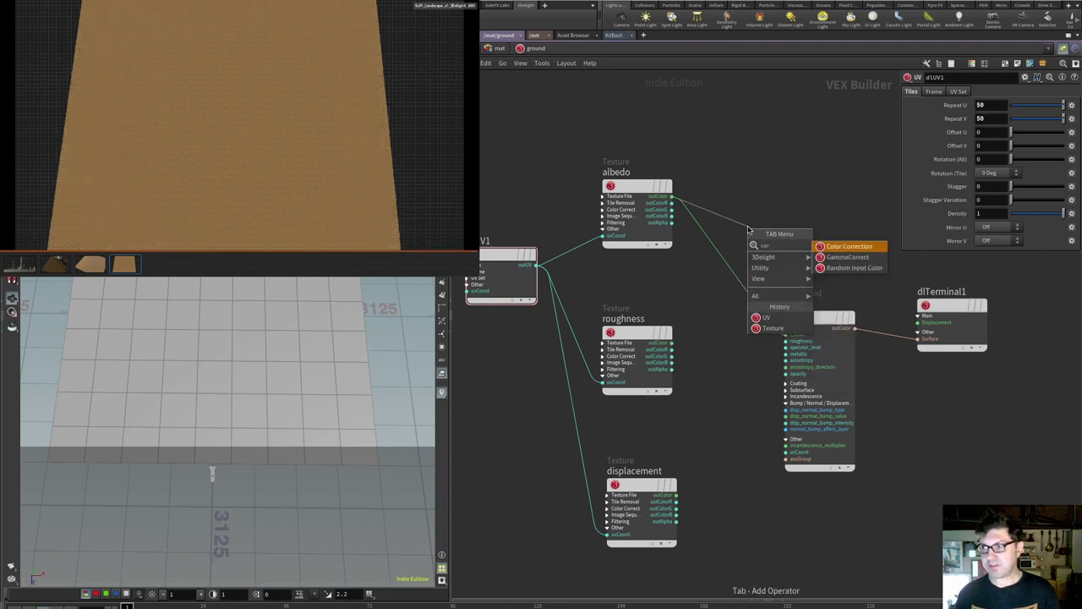
{"action": "key", "text": "Return"}
{"action": "left_click", "coordinate": [749, 234]}
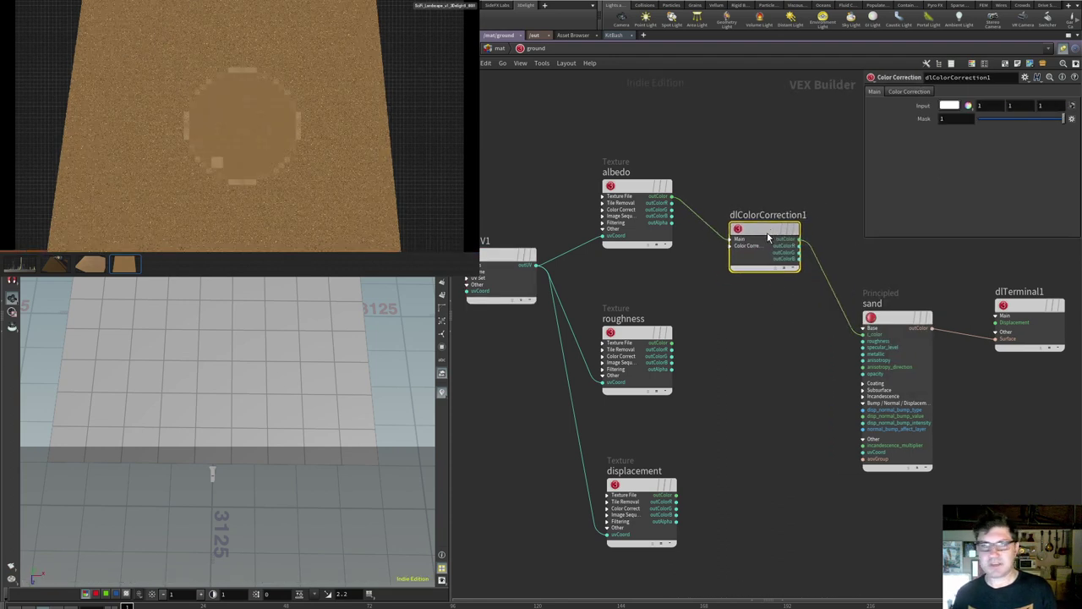
Set the color correction's contrast to 3.45, saturation to 0.63 and gamma to 0.63.
{"action": "left_click", "coordinate": [909, 92]}
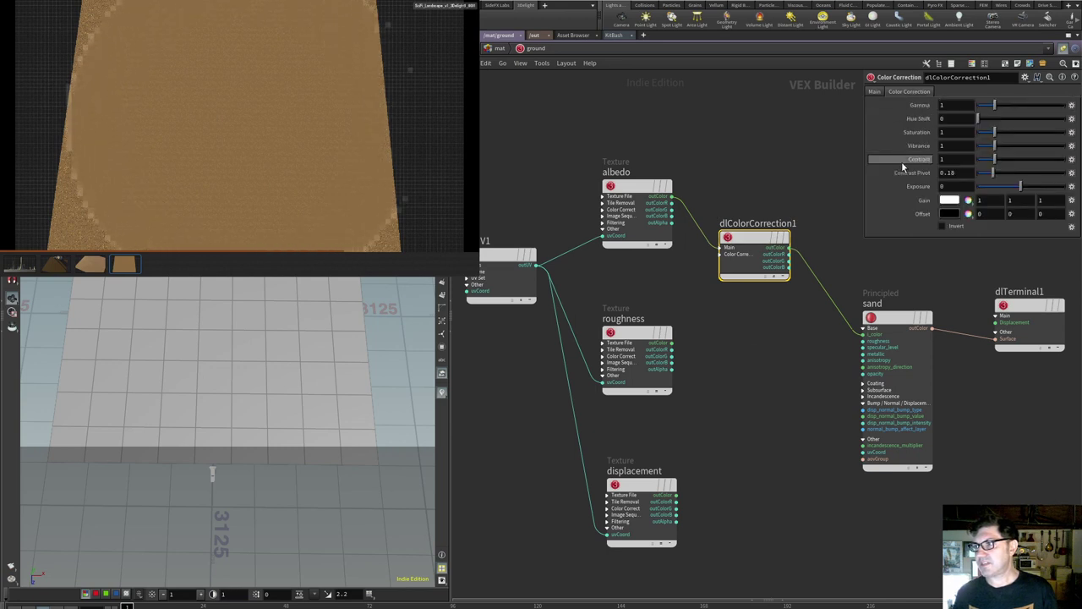
{"action": "left_click_drag", "start_coordinate": [1000, 159], "coordinate": [1003, 160]}
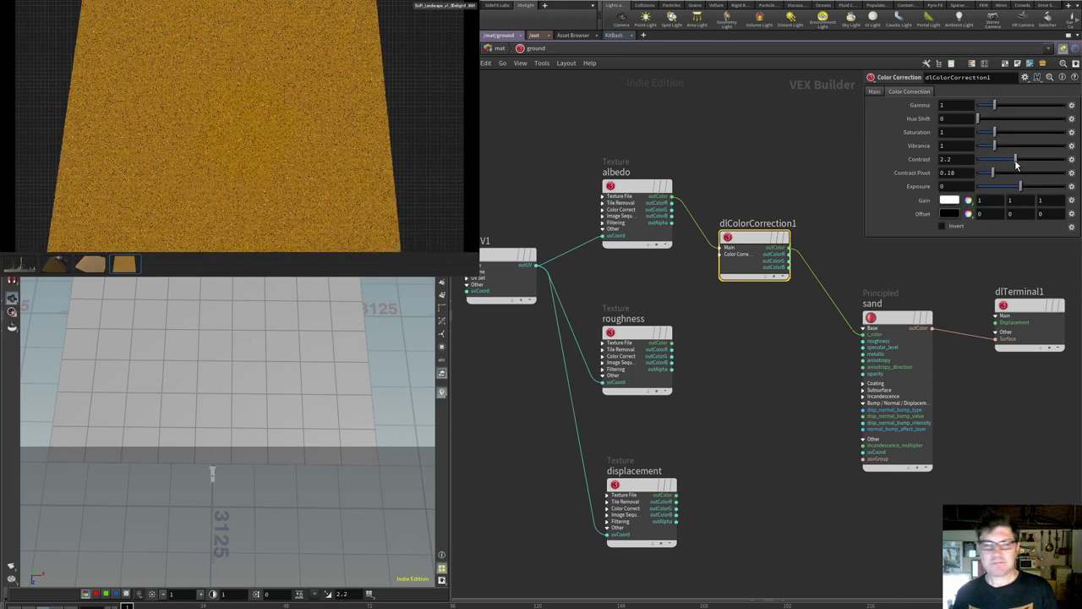
{"action": "left_click_drag", "start_coordinate": [1015, 163], "coordinate": [986, 134]}
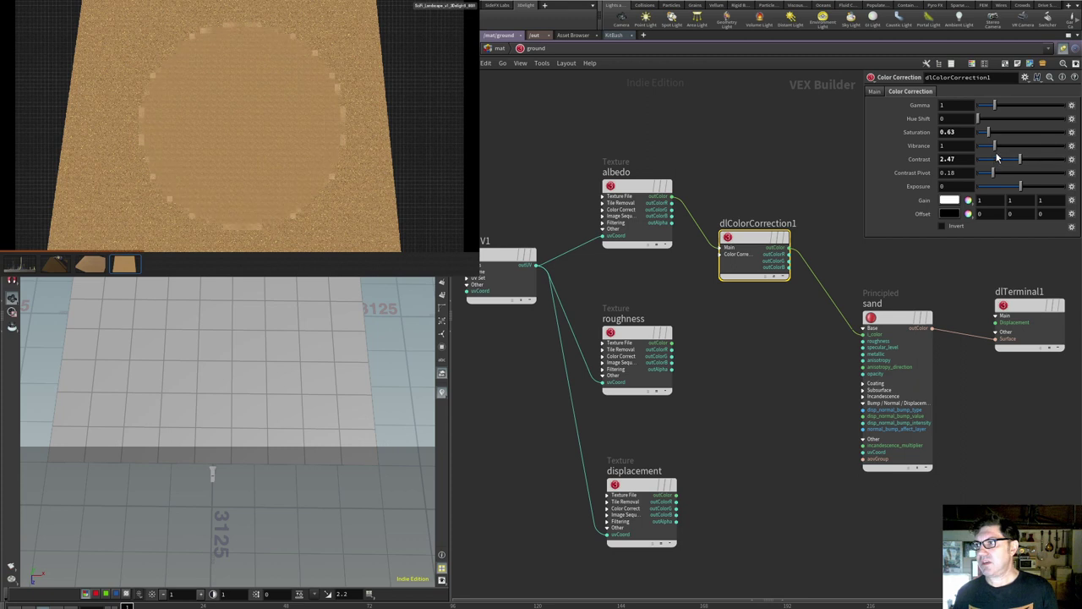
{"action": "left_click_drag", "start_coordinate": [1018, 160], "coordinate": [1038, 159]}
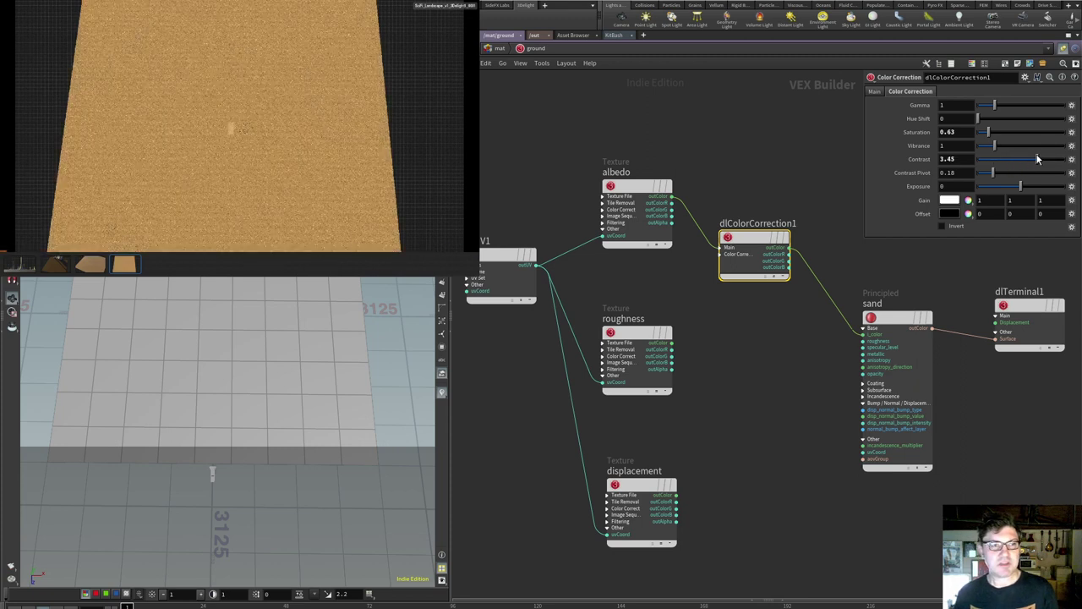
{"action": "left_click_drag", "start_coordinate": [995, 108], "coordinate": [987, 108]}
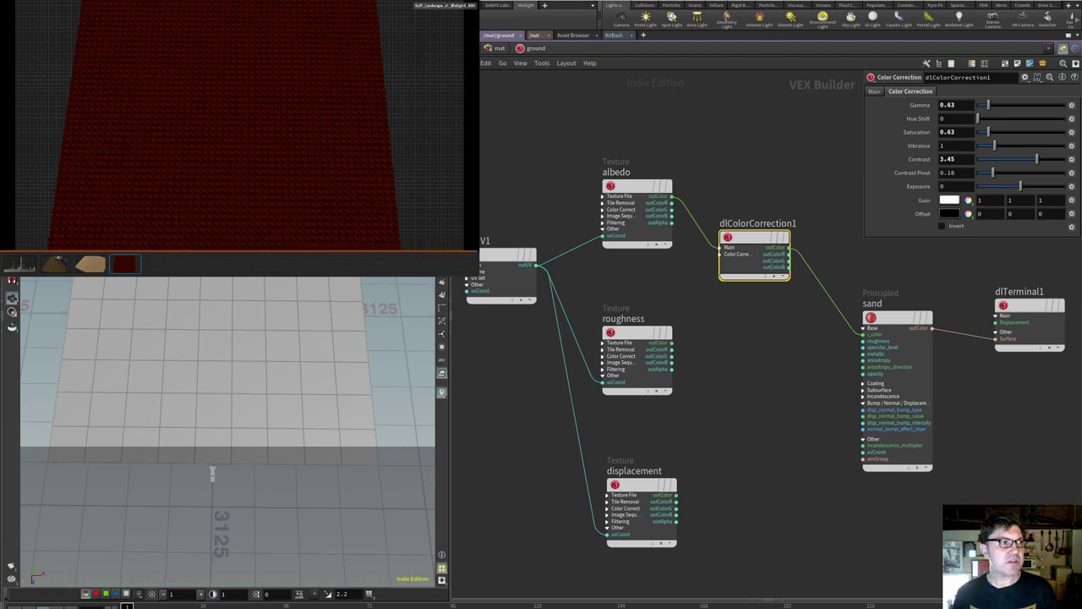
Set the UV node's Repeat U and Repeat V to 20.
{"action": "left_click", "coordinate": [497, 254]}
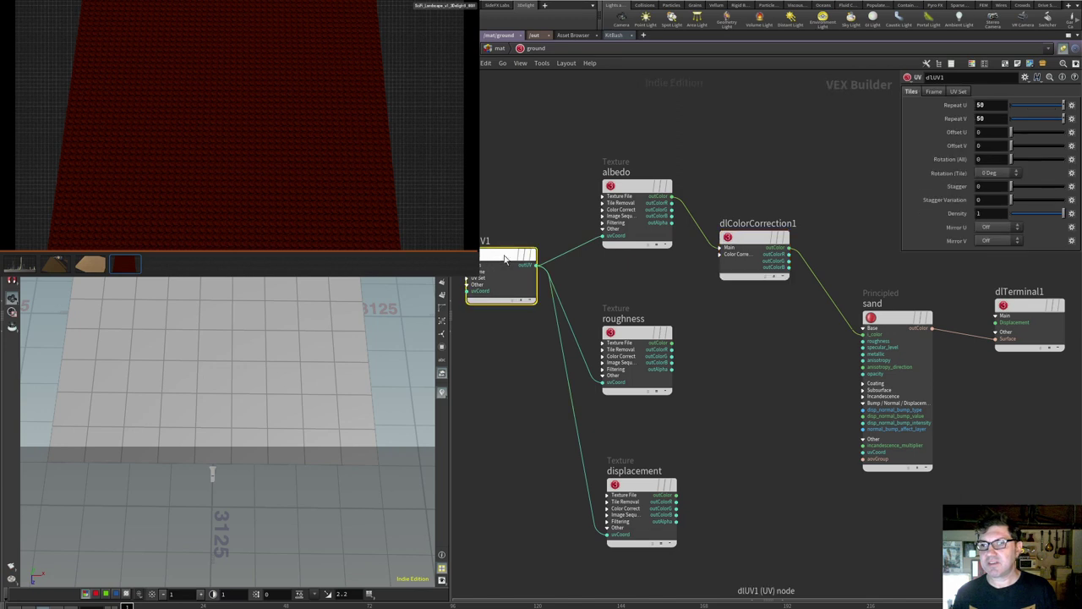
{"action": "type", "text": "20"}
{"action": "key", "text": "Return"}
{"action": "left_click", "coordinate": [507, 180]}
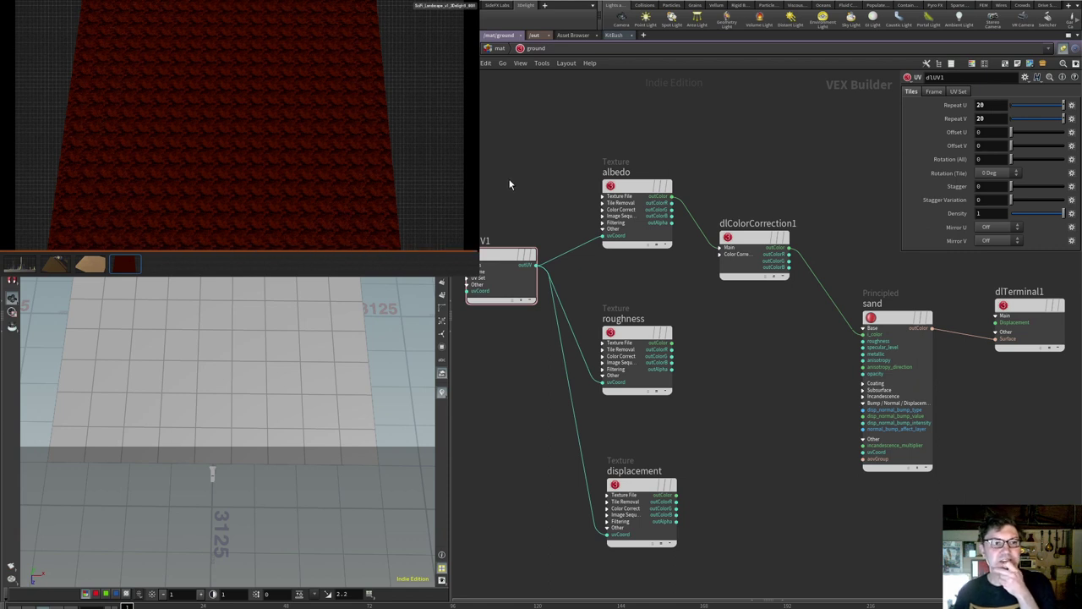
Enable Tile Removal on the albedo texture node.
{"action": "left_click", "coordinate": [626, 196]}
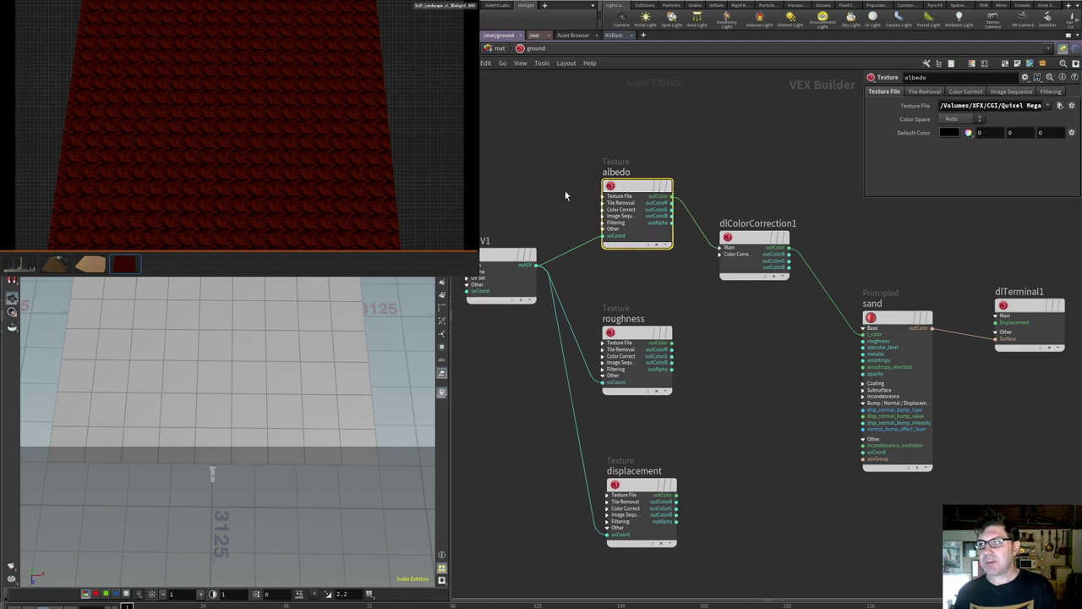
{"action": "left_click", "coordinate": [928, 92]}
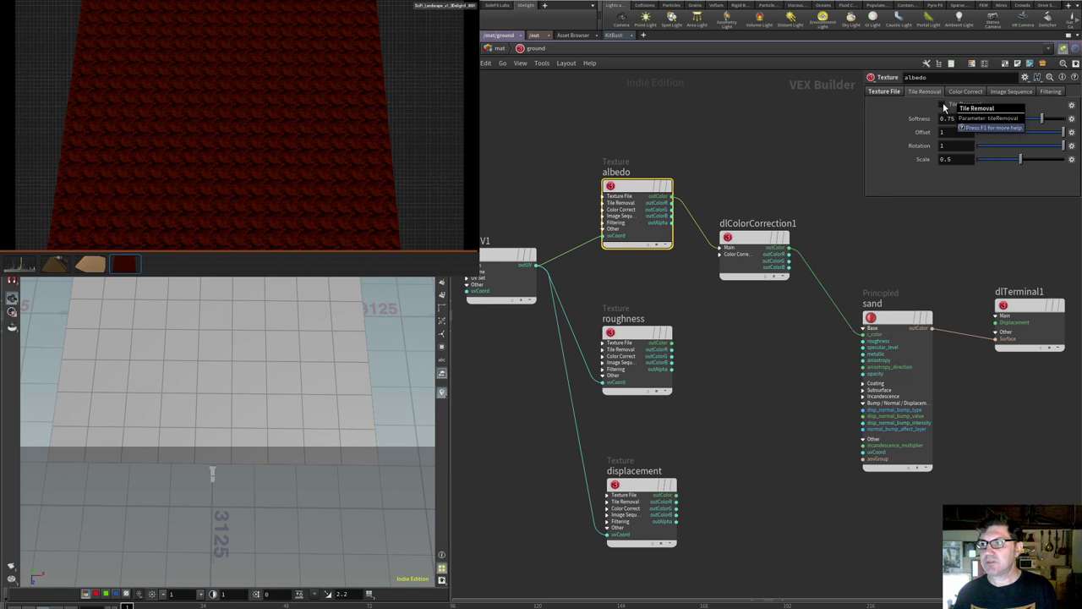
{"action": "left_click", "coordinate": [942, 104]}
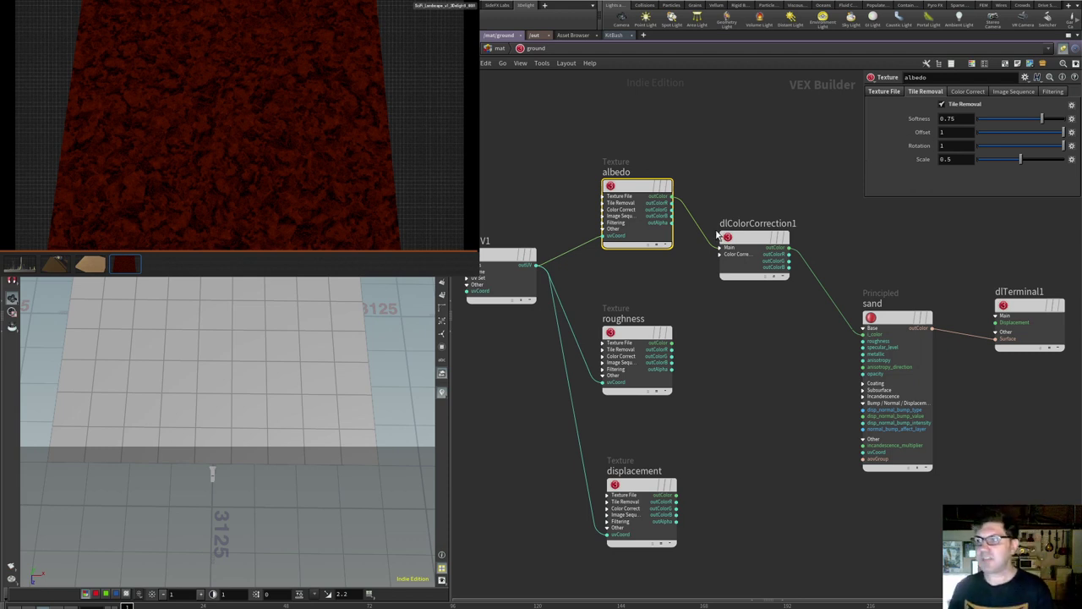
Wire the albedo texture's outColor directly into the sand shader's i_color, then move the Color Correction node aside and disconnect it.
{"action": "mouse_move", "coordinate": [750, 243]}
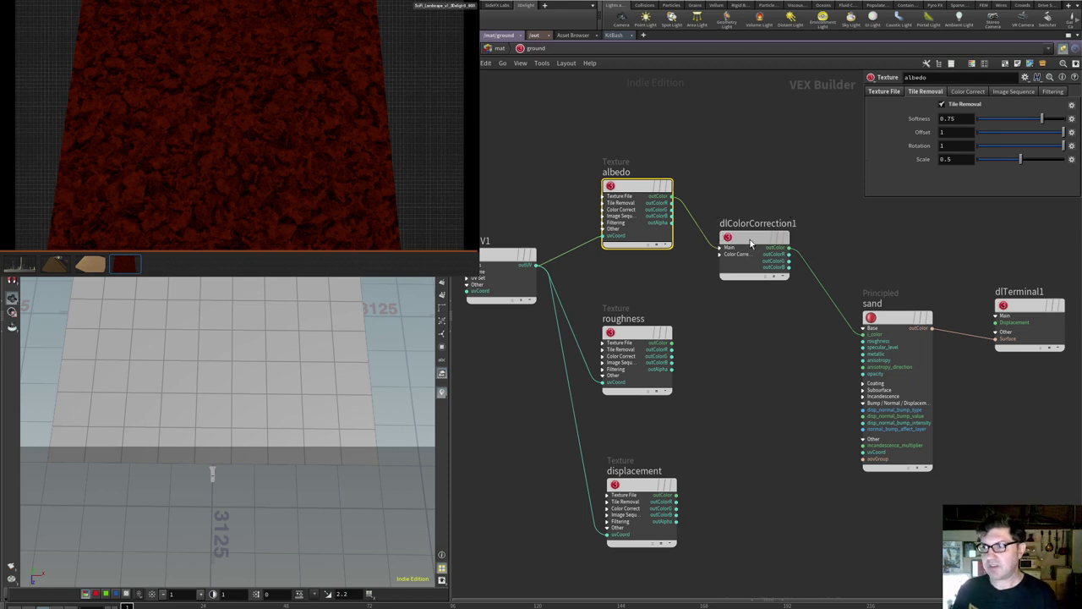
{"action": "left_click_drag", "start_coordinate": [750, 244], "coordinate": [739, 298]}
{"action": "left_click_drag", "start_coordinate": [676, 198], "coordinate": [860, 332]}
{"action": "mouse_move", "coordinate": [787, 295]}
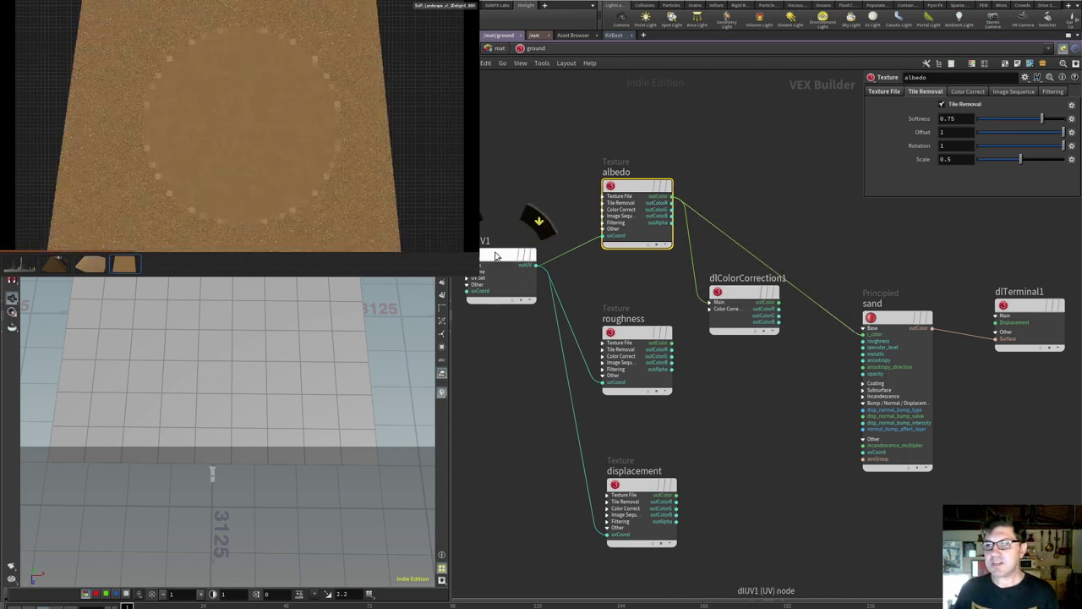
{"action": "left_click", "coordinate": [495, 255]}
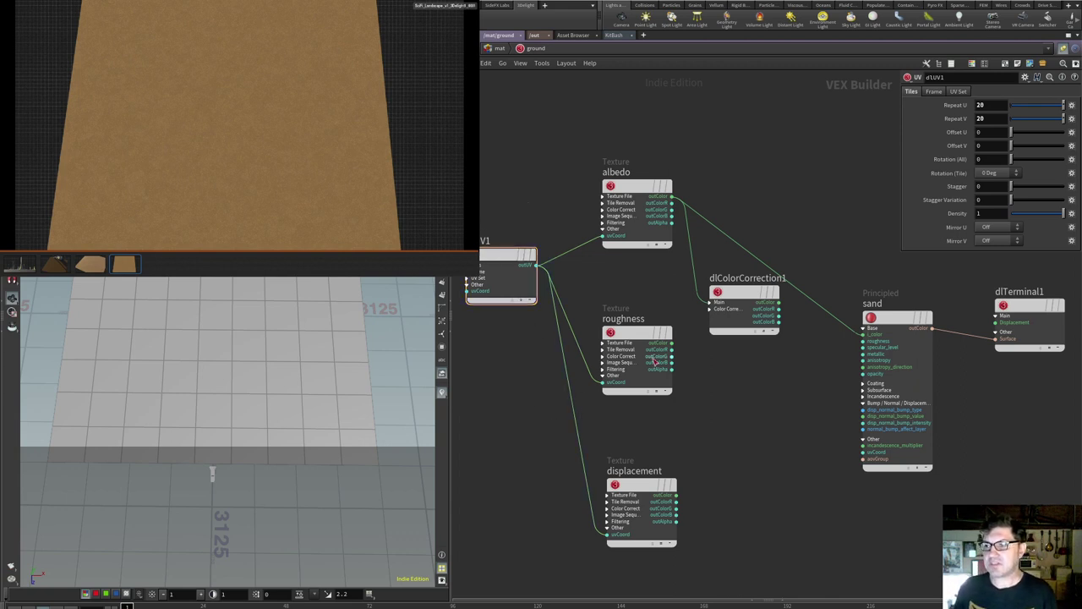
{"action": "left_click_drag", "start_coordinate": [746, 293], "coordinate": [783, 148]}
{"action": "key", "text": "y"}
{"action": "left_click_drag", "start_coordinate": [749, 198], "coordinate": [753, 201]}
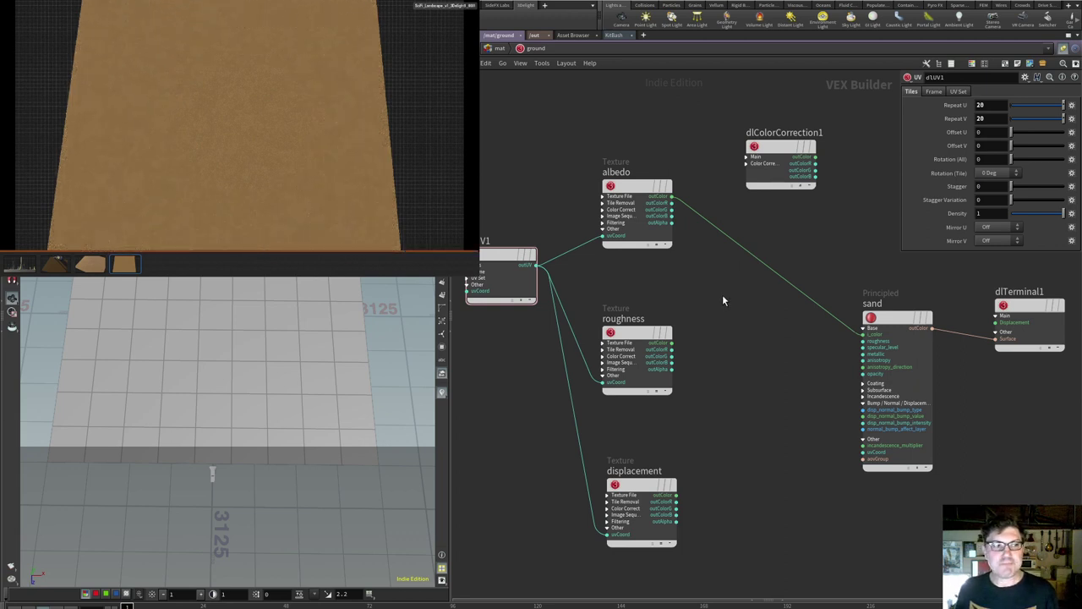
Enable Tile Removal on the roughness and displacement texture nodes.
{"action": "left_click", "coordinate": [633, 336]}
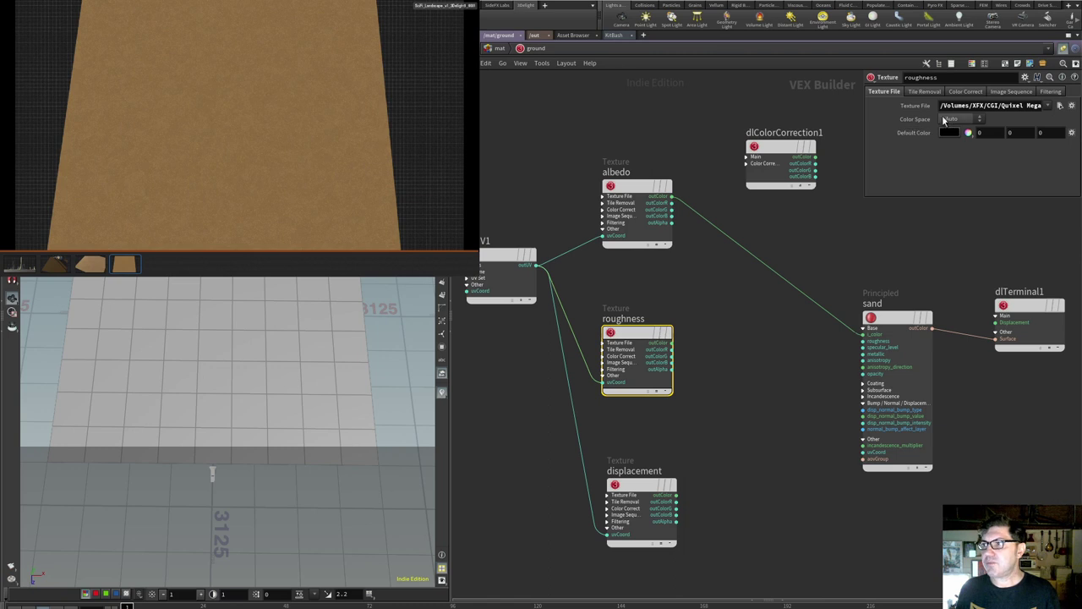
{"action": "left_click", "coordinate": [925, 92]}
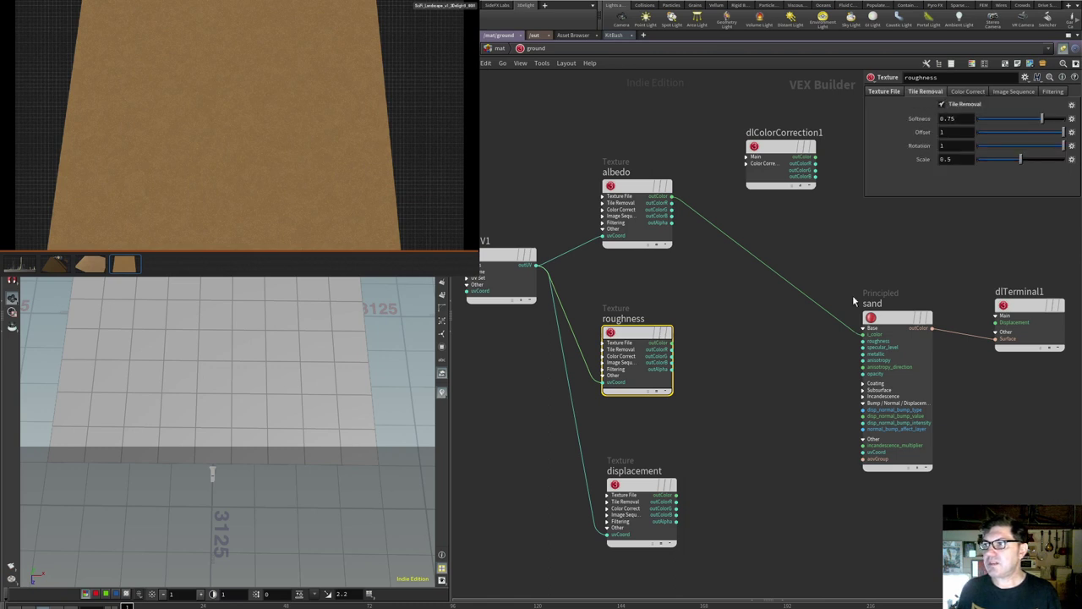
{"action": "left_click", "coordinate": [646, 490]}
{"action": "left_click", "coordinate": [924, 92]}
{"action": "left_click", "coordinate": [942, 105]}
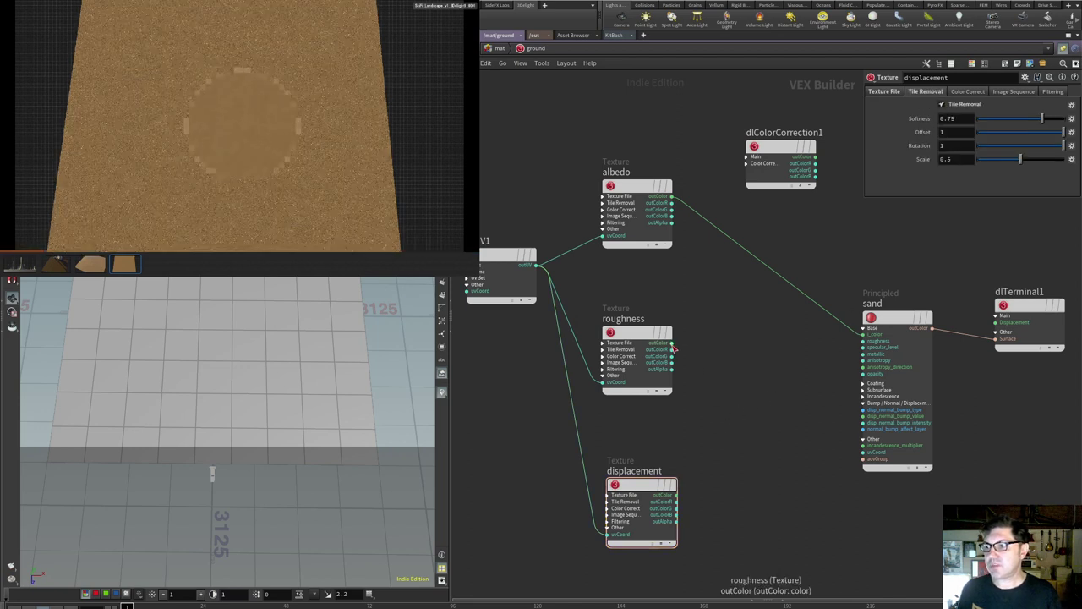
Connect the roughness texture's outColorR to the sand shader's roughness and the displacement texture's outColor to its disp_normal_bump_value.
{"action": "left_click_drag", "start_coordinate": [674, 346], "coordinate": [863, 340]}
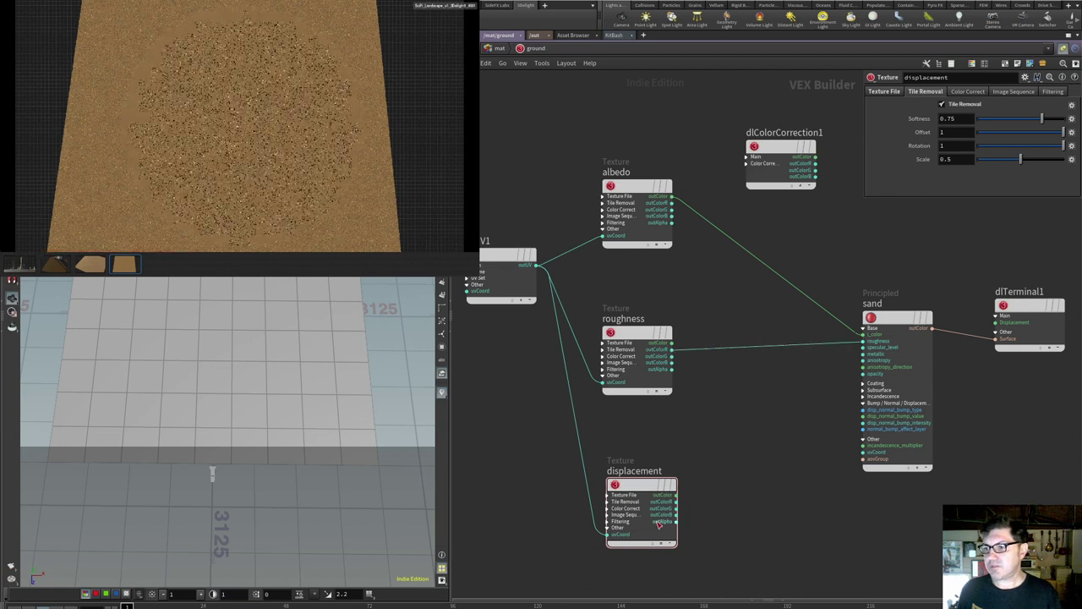
{"action": "left_click_drag", "start_coordinate": [676, 494], "coordinate": [864, 421]}
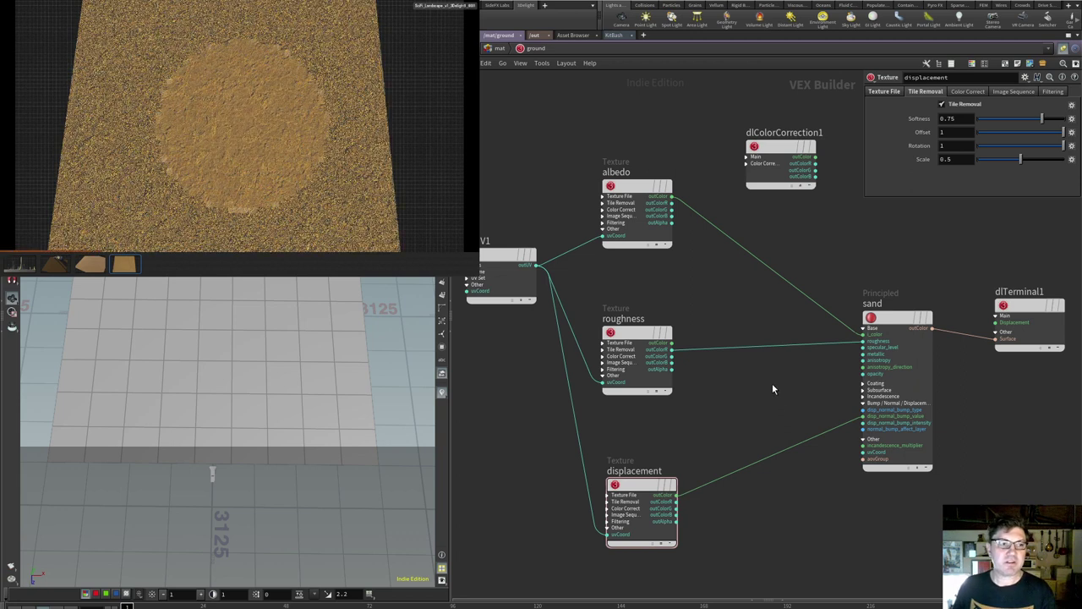
Set the sand shader's displacement intensity to 100.
{"action": "left_click", "coordinate": [899, 318]}
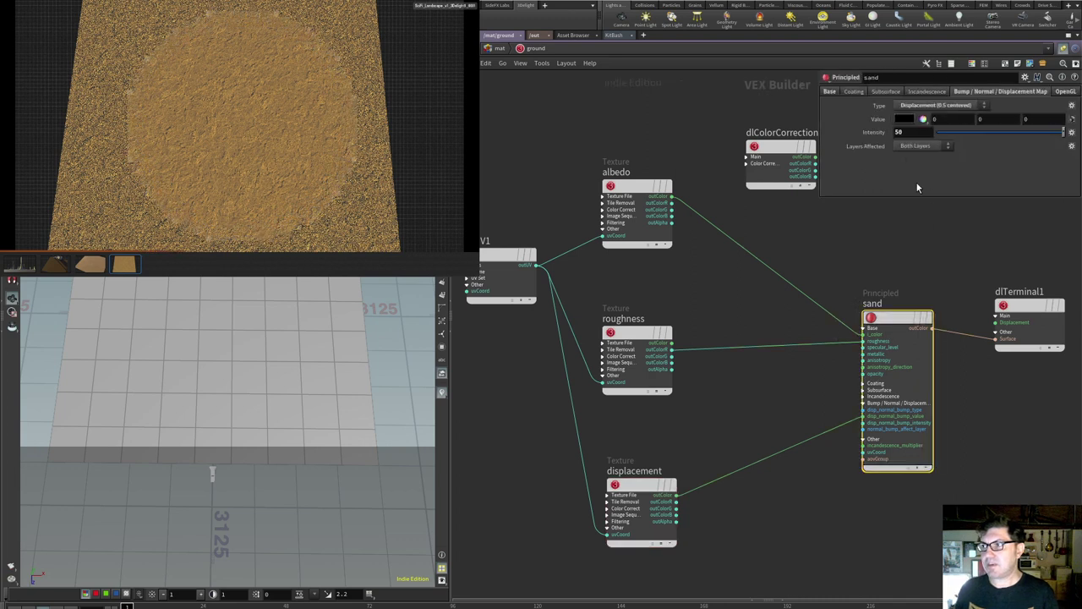
{"action": "type", "text": "100"}
{"action": "key", "text": "Return"}
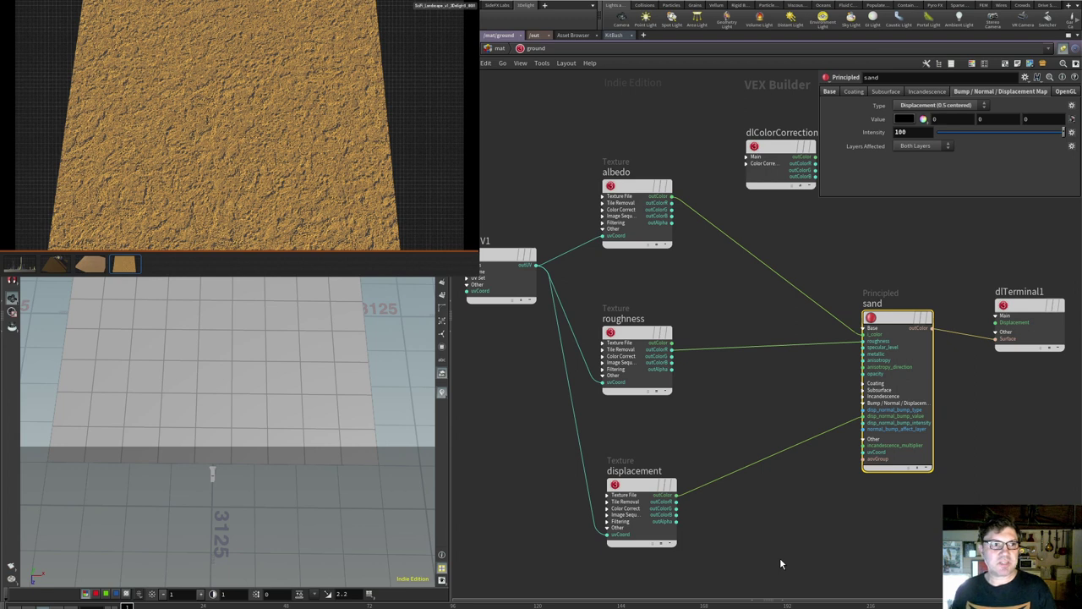
Turn off Tile Removal on the albedo texture and compare the ground's repetition in the render from low camera angles.
{"action": "left_click", "coordinate": [506, 278]}
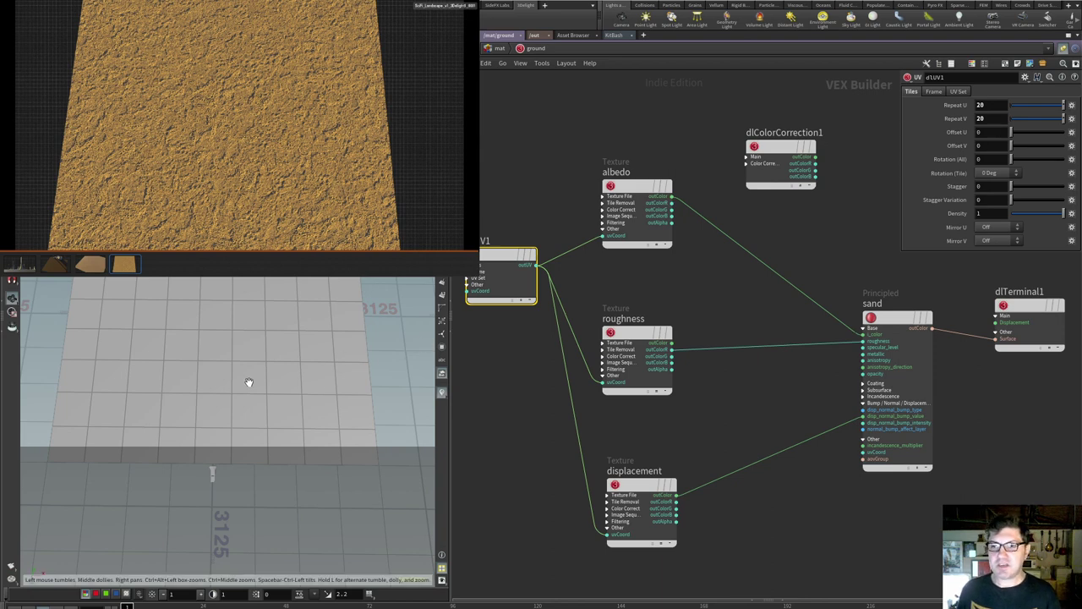
{"action": "left_click_drag", "start_coordinate": [239, 403], "coordinate": [222, 338]}
{"action": "left_click", "coordinate": [636, 211]}
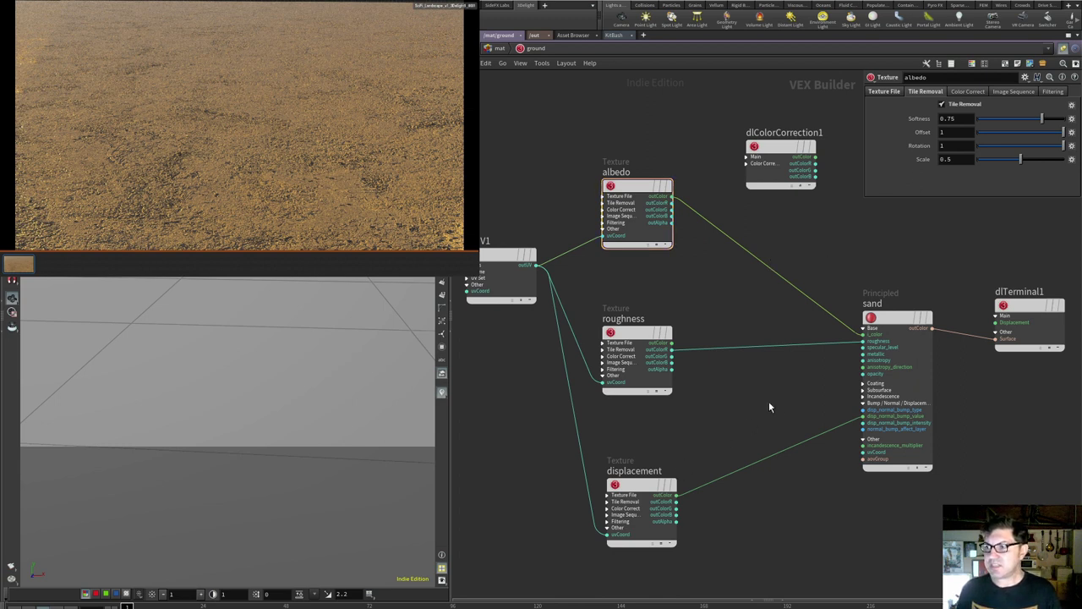
{"action": "mouse_move", "coordinate": [636, 491]}
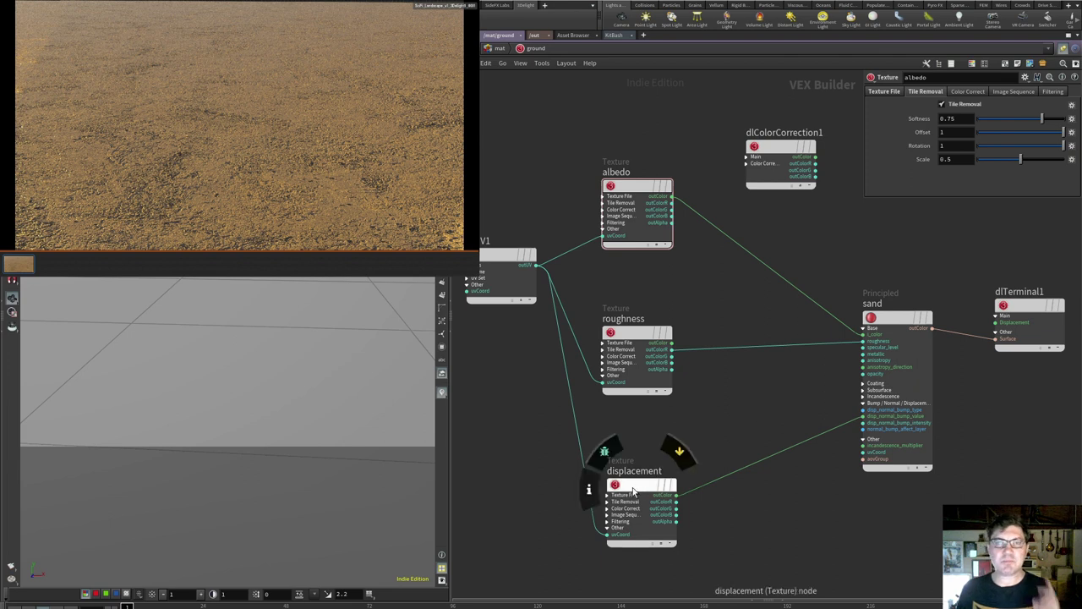
{"action": "left_click", "coordinate": [630, 488]}
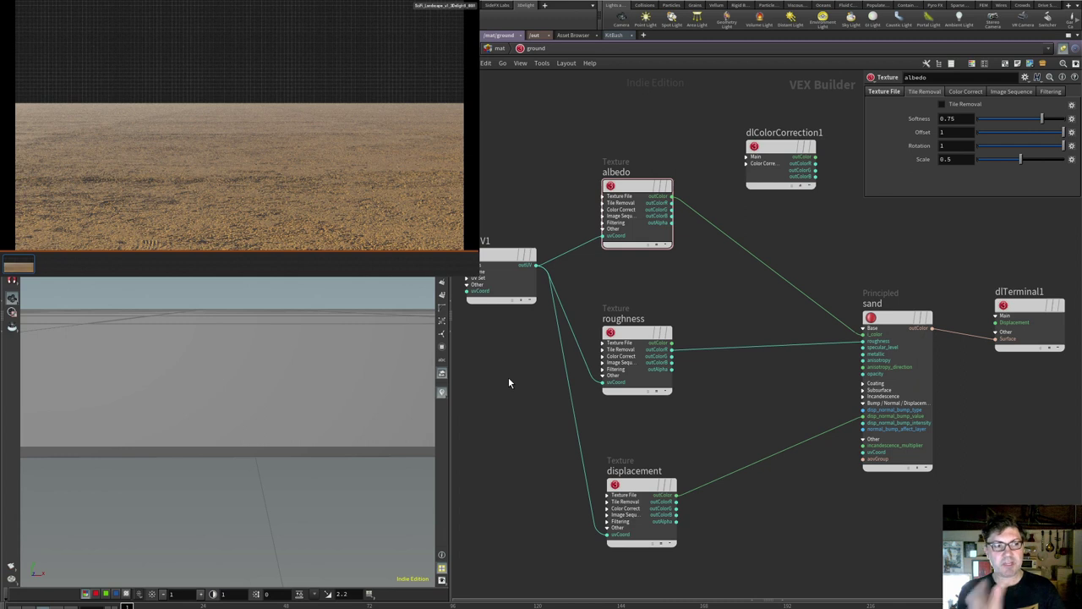
{"action": "left_click_drag", "start_coordinate": [321, 380], "coordinate": [203, 367]}
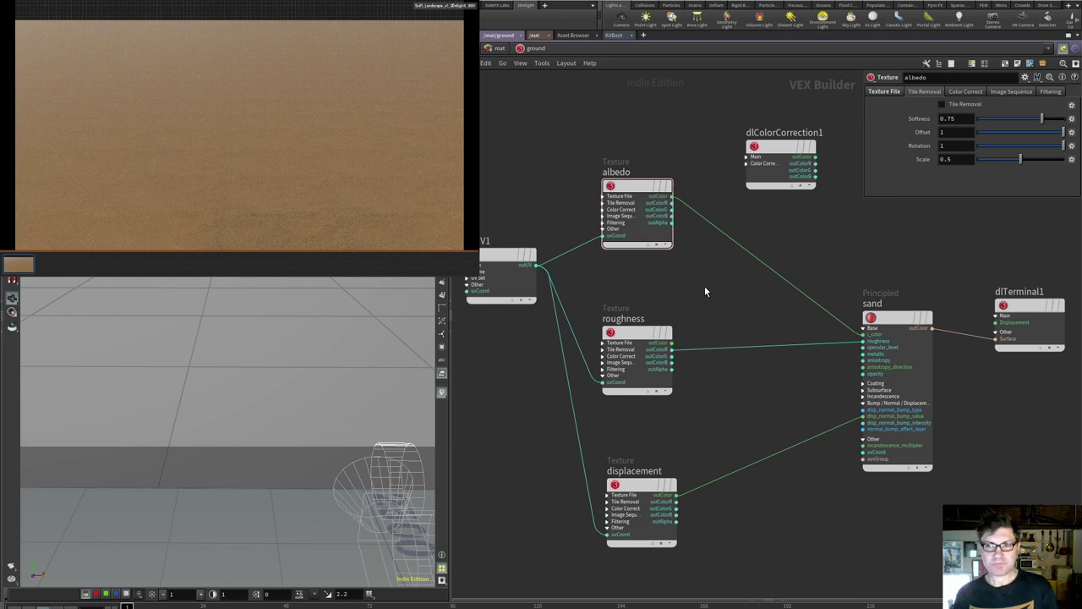
Switch to the Quixel asset library and view the Icelandic Red Gravel 2x2 M surface.
{"action": "key", "text": "alt+Tab"}
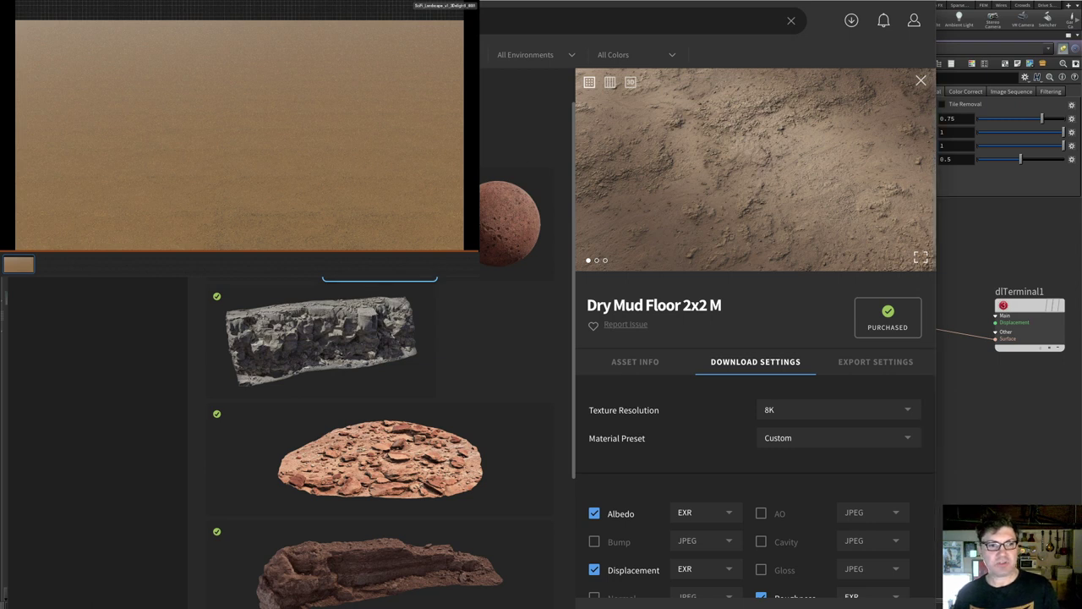
{"action": "left_click", "coordinate": [497, 219]}
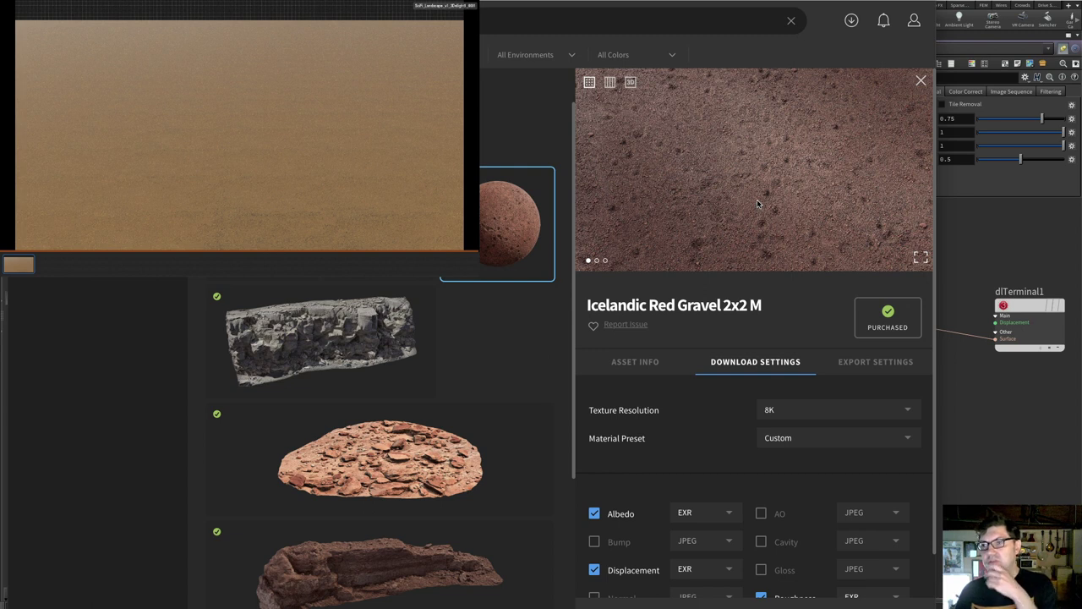
{"action": "key", "text": "Left"}
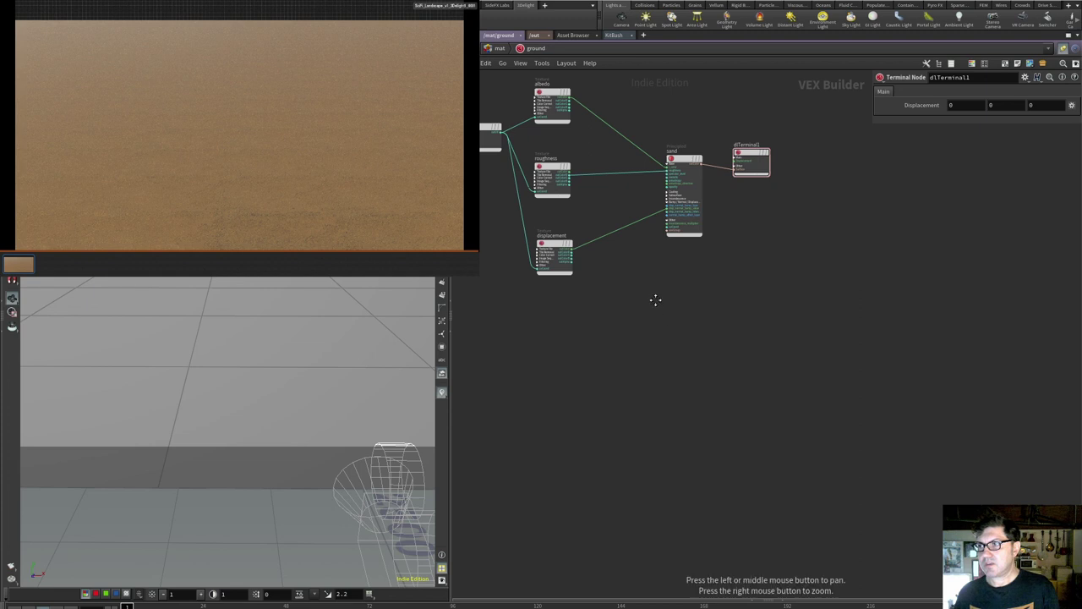
Add a Principled shader below the sand network and name it sand_beach.
{"action": "left_click_drag", "start_coordinate": [651, 302], "coordinate": [691, 372]}
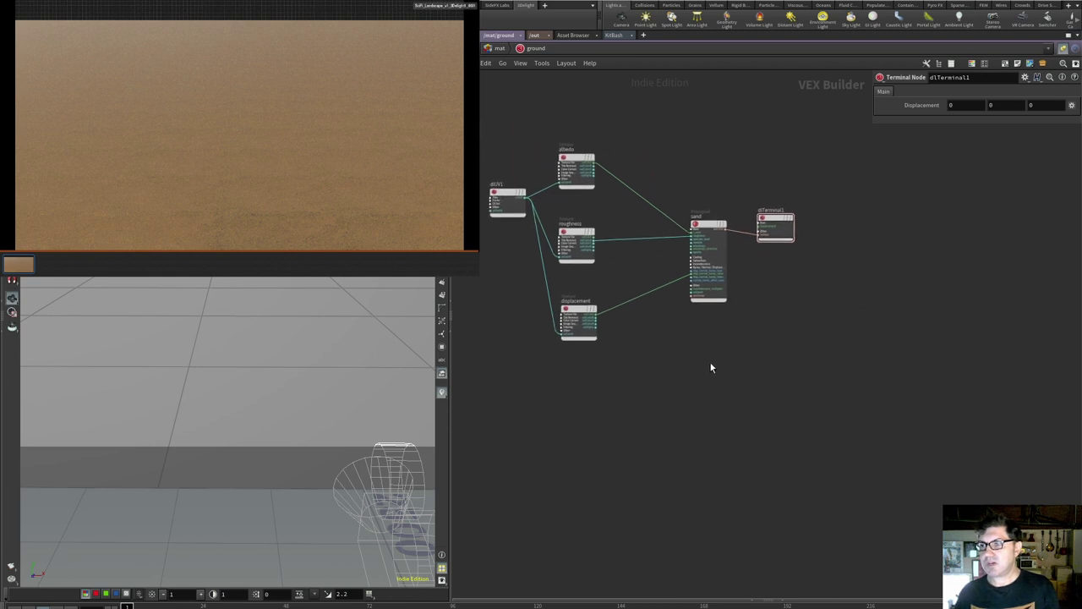
{"action": "key", "text": "Tab"}
{"action": "type", "text": "pr"}
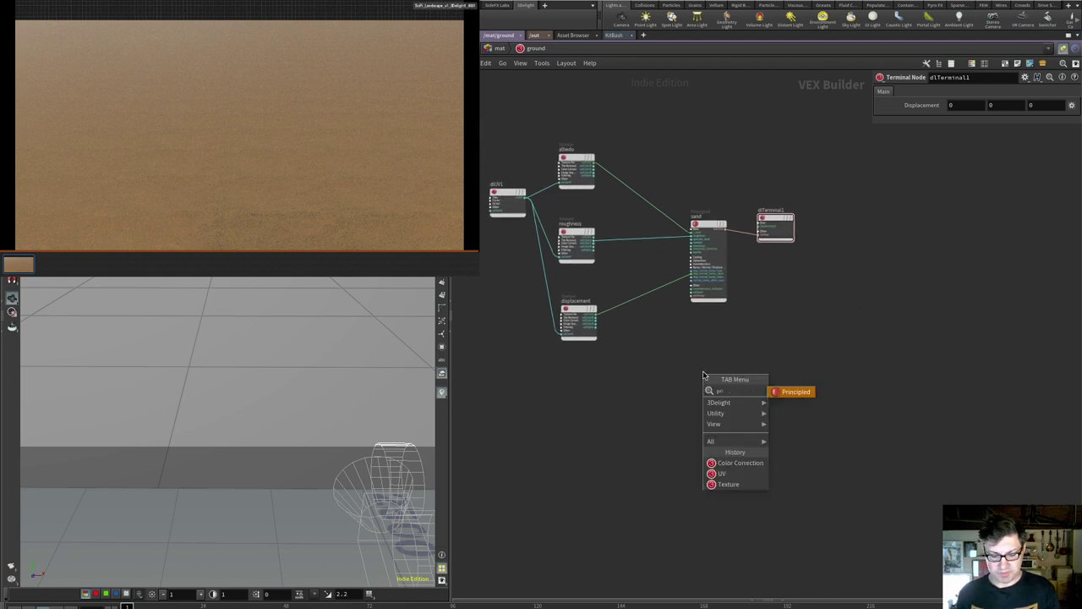
{"action": "key", "text": "Return"}
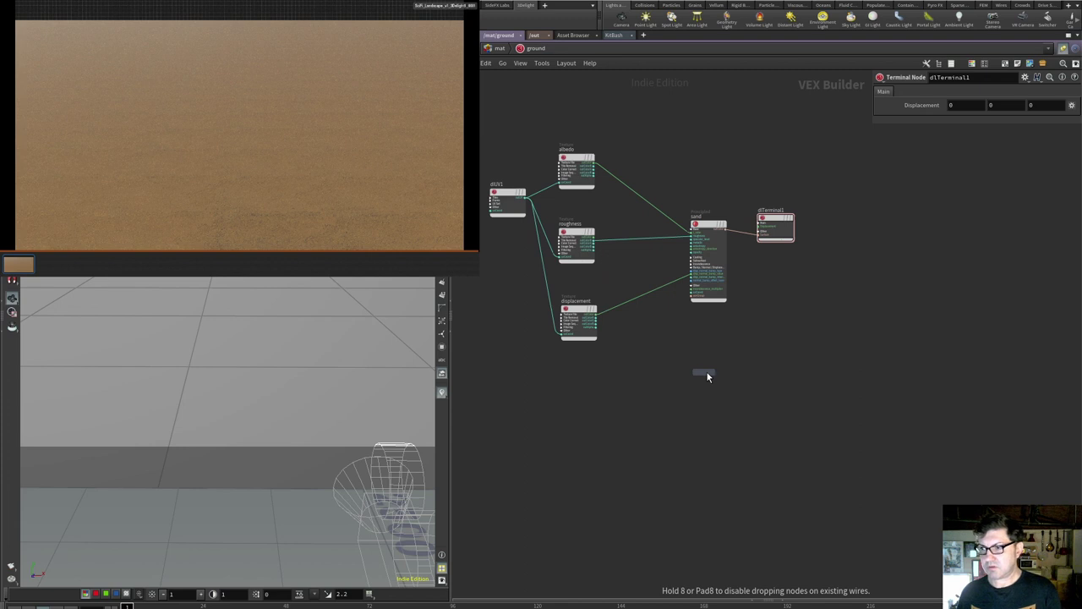
{"action": "left_click", "coordinate": [703, 372]}
{"action": "double_click", "coordinate": [700, 364]}
{"action": "type", "text": "sand_beach"}
{"action": "key", "text": "Return"}
Add a Texture node beside the sand_beach shader and name it albedo1.
{"action": "scroll", "coordinate": [677, 376], "scroll_direction": "up", "scroll_amount": 3}
{"action": "scroll", "coordinate": [677, 377], "scroll_direction": "up", "scroll_amount": 1}
{"action": "key", "text": "Tab"}
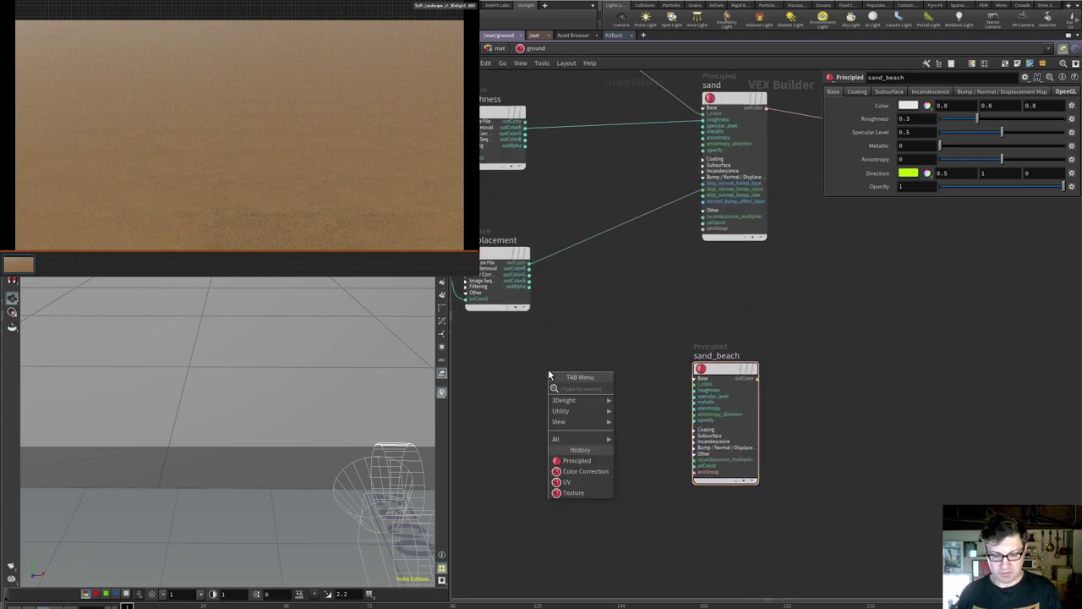
{"action": "type", "text": "tex"}
{"action": "key", "text": "Return"}
{"action": "left_click", "coordinate": [548, 372]}
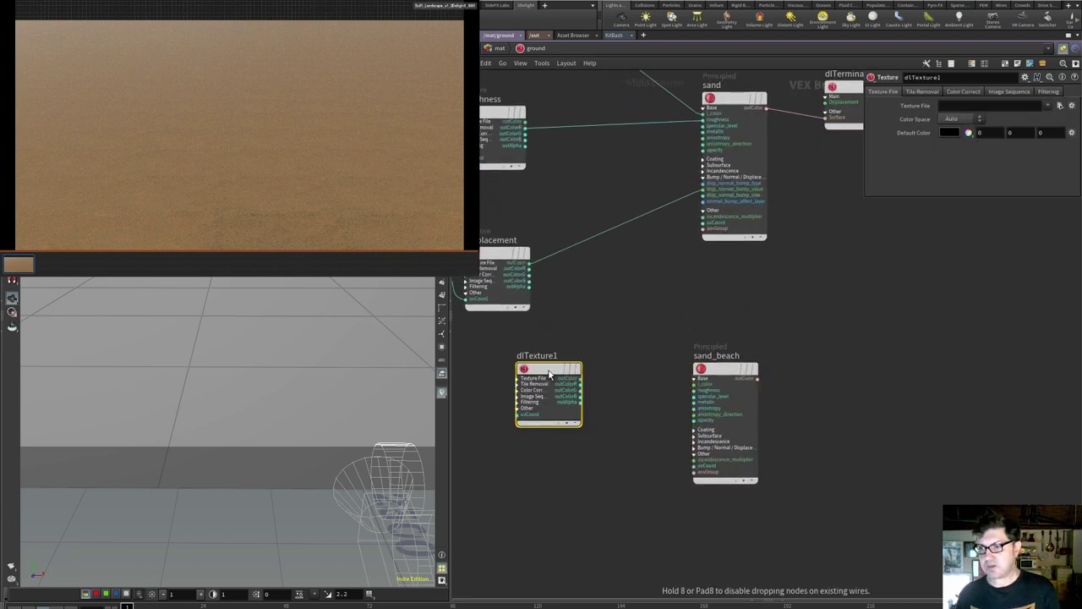
{"action": "double_click", "coordinate": [547, 355]}
{"action": "type", "text": "a"}
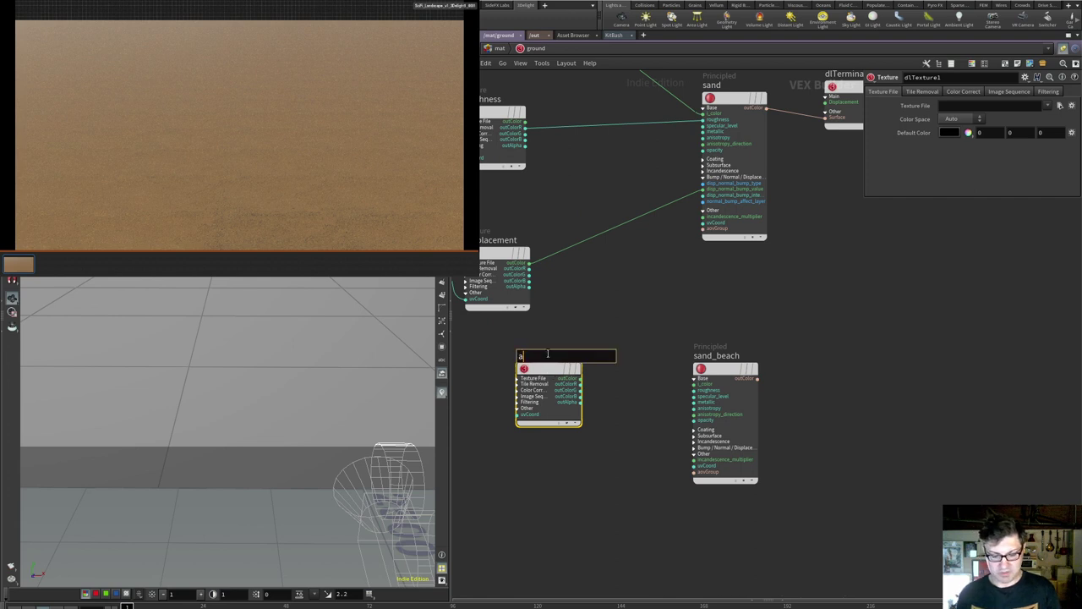
{"action": "type", "text": "lbedo1"}
{"action": "key", "text": "Return"}
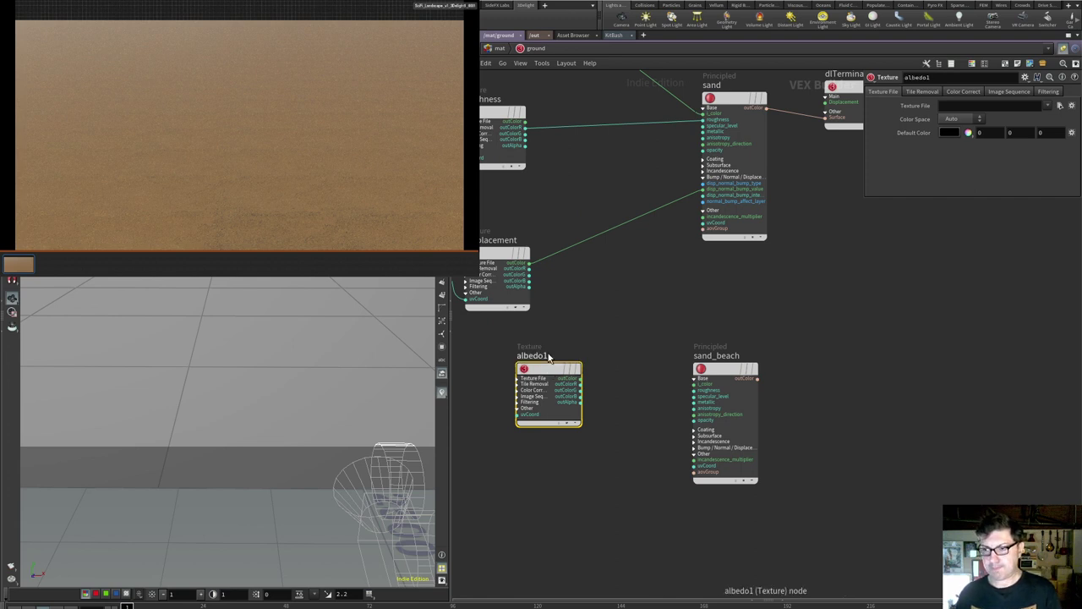
Browse for albedo1's texture file and open the sand_beach_udrkajbn folder in the downloaded Megascans surface library.
{"action": "left_click", "coordinate": [1059, 105]}
{"action": "left_click", "coordinate": [536, 44]}
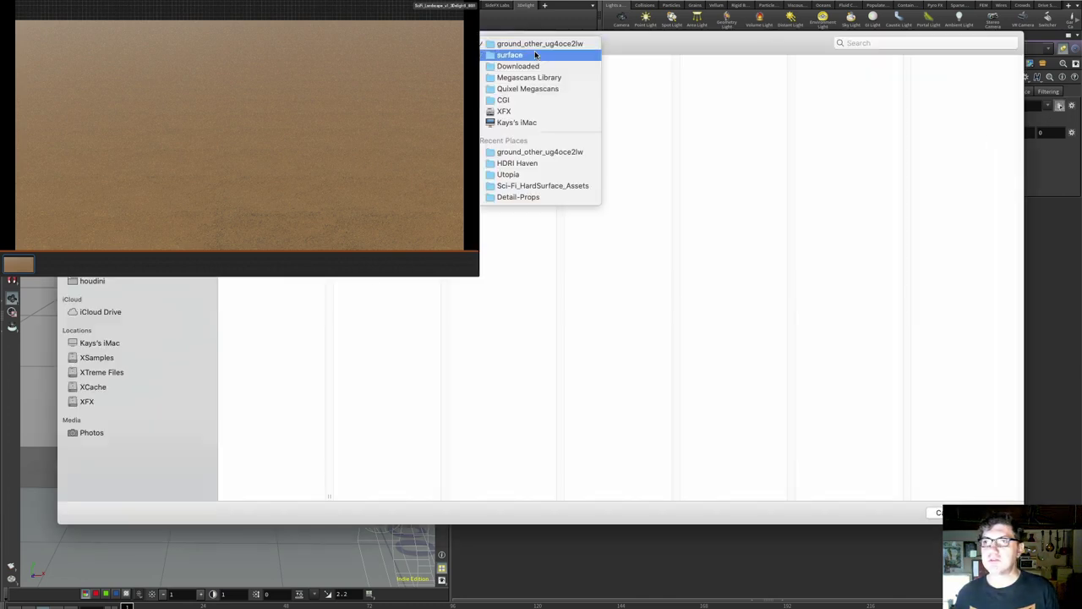
{"action": "left_click", "coordinate": [535, 54]}
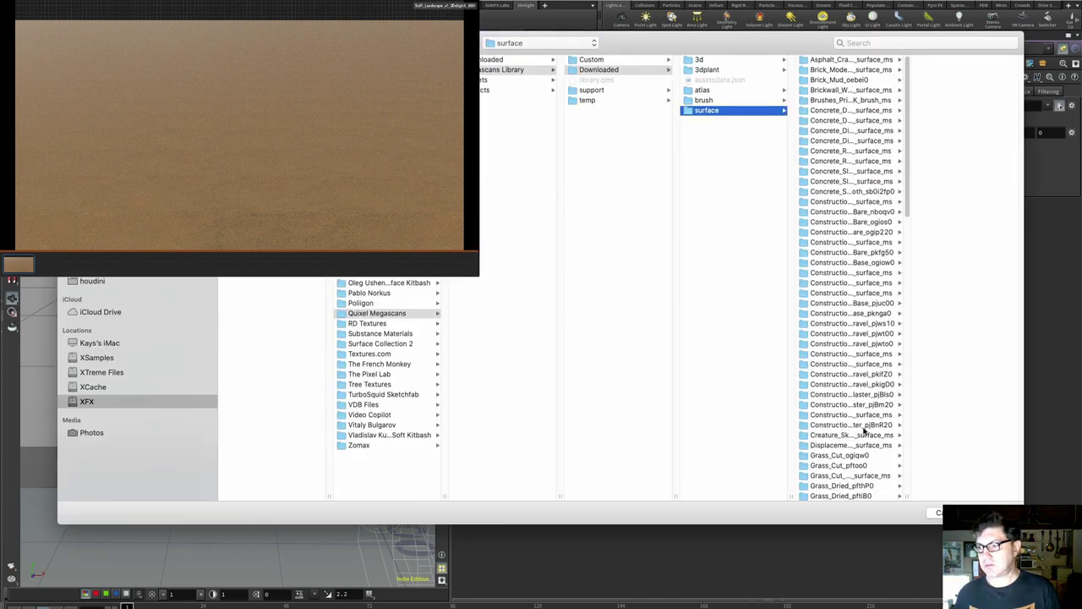
{"action": "scroll", "coordinate": [864, 429], "scroll_direction": "down", "scroll_amount": 10}
{"action": "scroll", "coordinate": [844, 425], "scroll_direction": "down", "scroll_amount": 5}
{"action": "scroll", "coordinate": [879, 445], "scroll_direction": "down", "scroll_amount": 5}
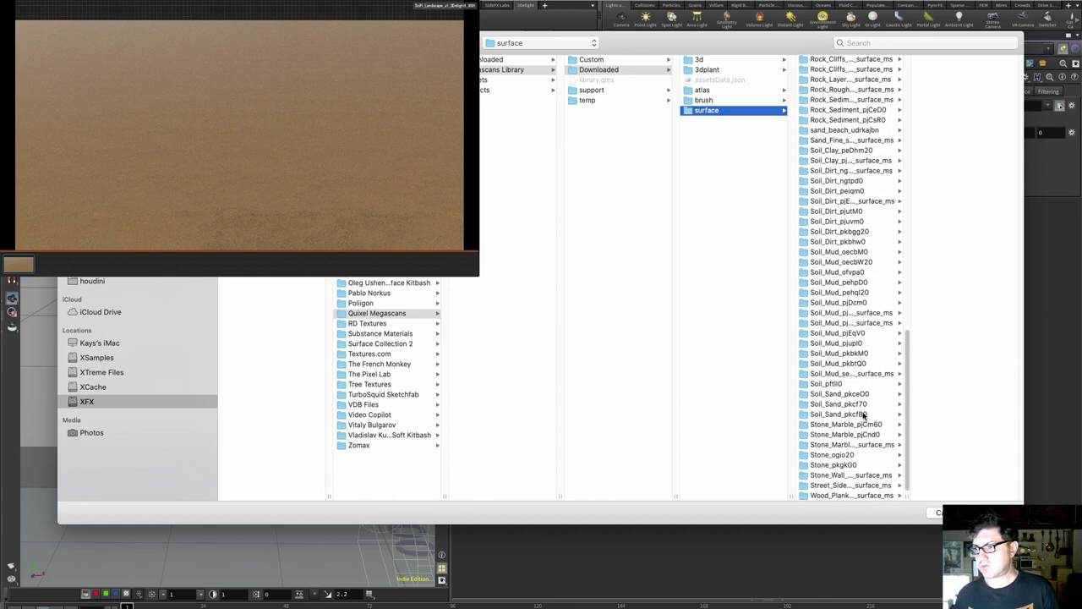
{"action": "scroll", "coordinate": [856, 251], "scroll_direction": "up", "scroll_amount": 2}
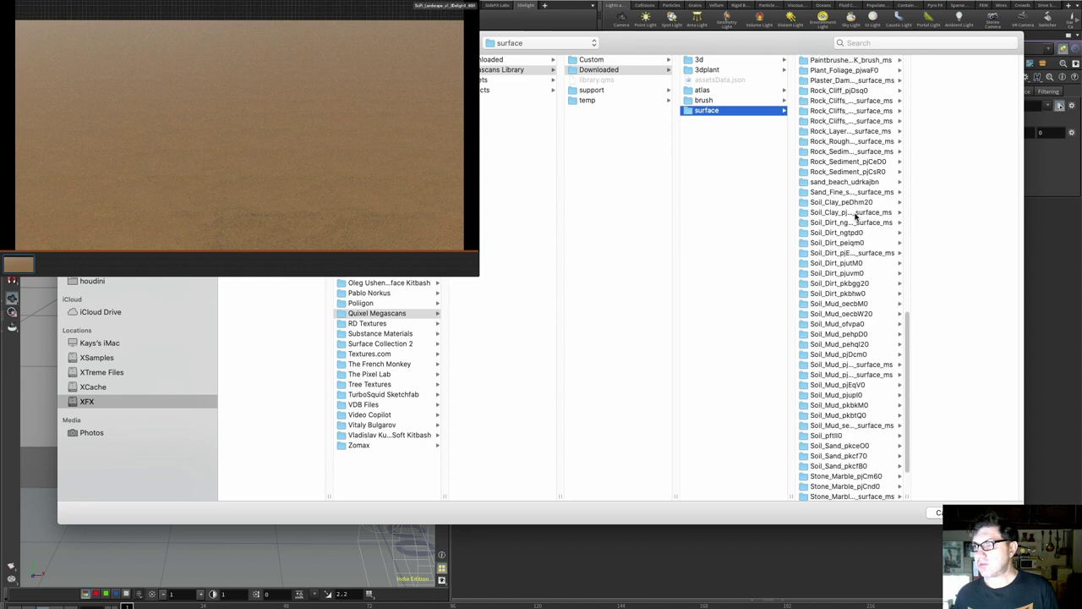
{"action": "left_click", "coordinate": [841, 193]}
{"action": "left_click", "coordinate": [825, 183]}
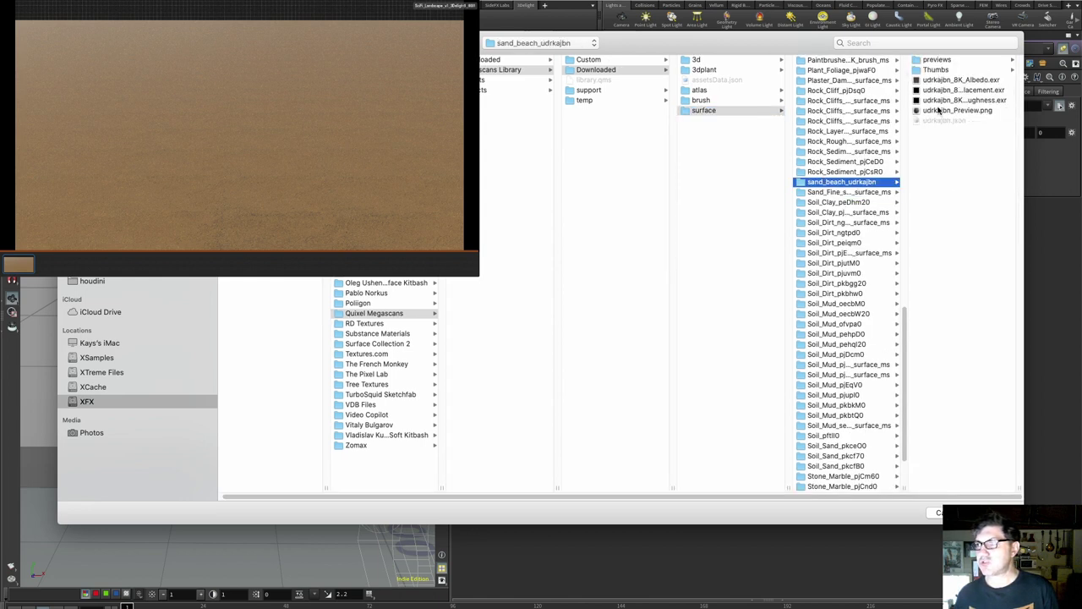
Preview the sand_beach surface's sample images, and load udrkajbn_8K_Albedo.exr as the albedo1 texture.
{"action": "left_click", "coordinate": [958, 110]}
{"action": "key", "text": "space"}
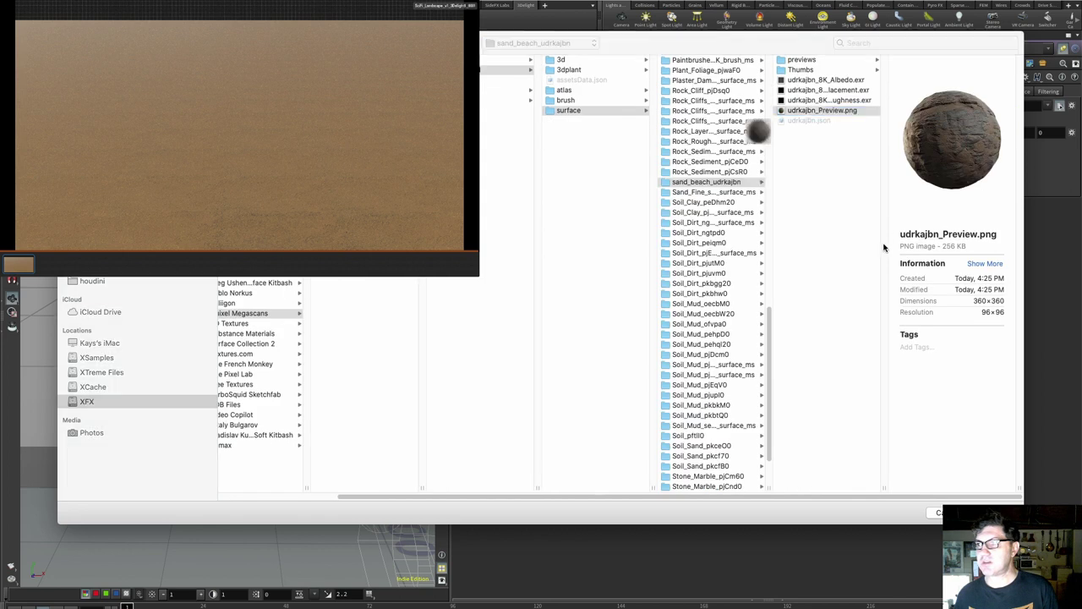
{"action": "key", "text": "space"}
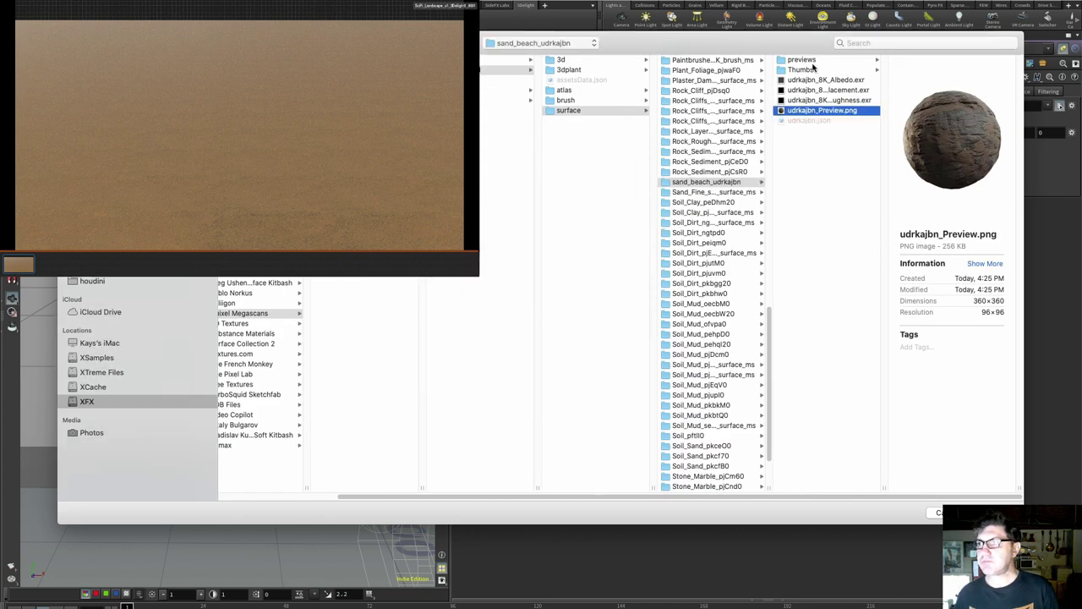
{"action": "left_click", "coordinate": [819, 80]}
{"action": "left_click", "coordinate": [825, 60]}
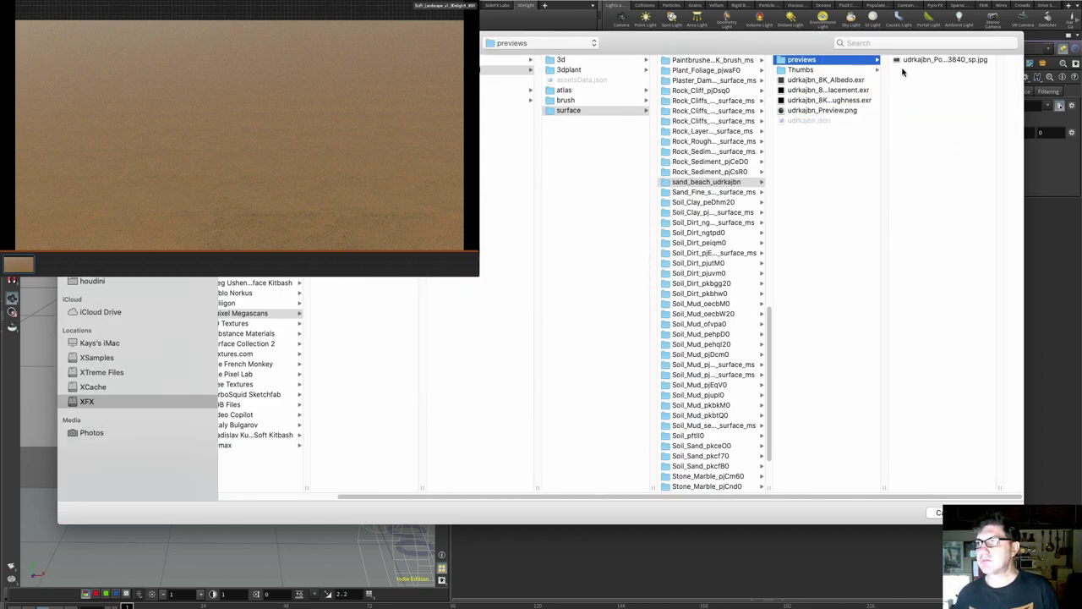
{"action": "left_click", "coordinate": [912, 65]}
{"action": "key", "text": "space"}
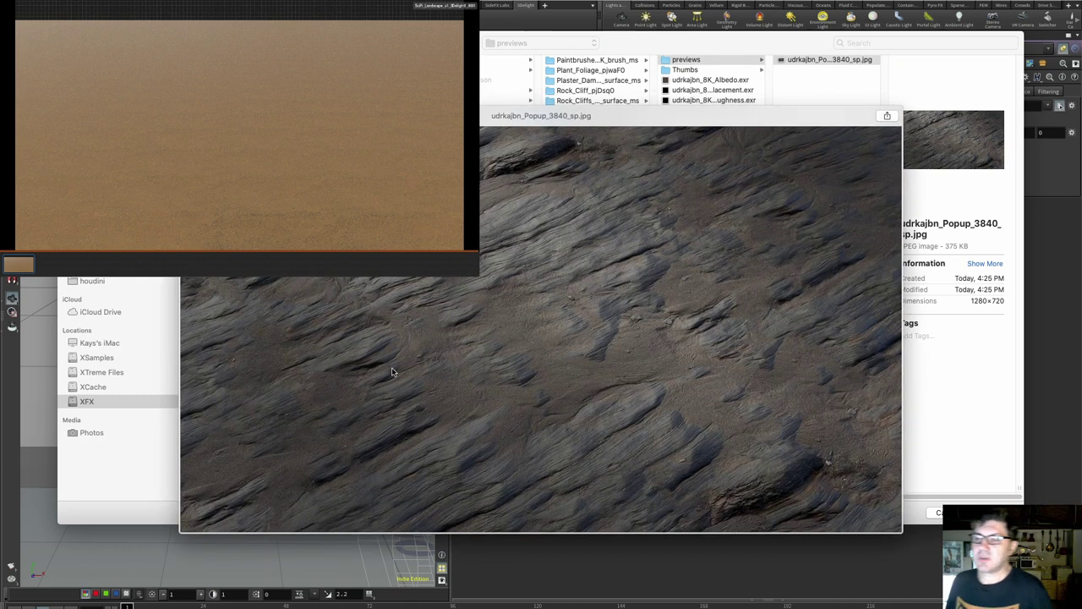
{"action": "key", "text": "space"}
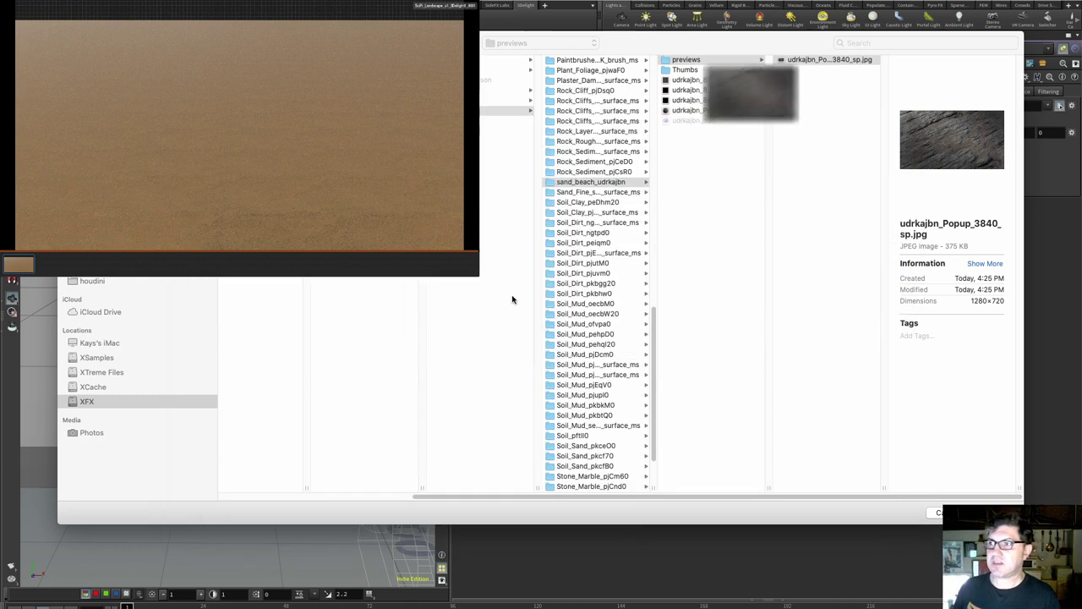
{"action": "left_click", "coordinate": [714, 79]}
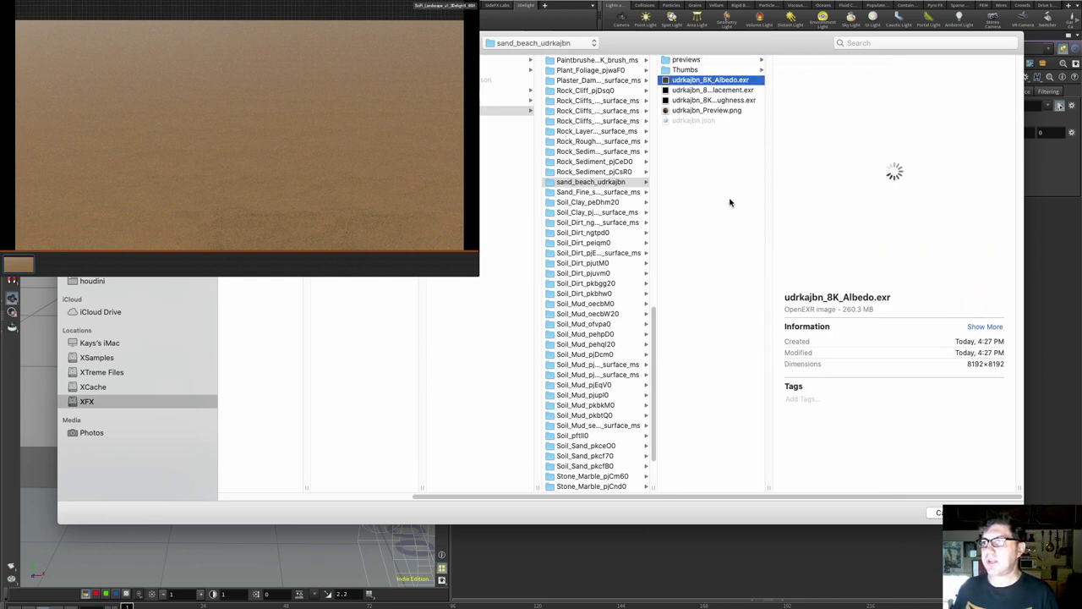
{"action": "key", "text": "Return"}
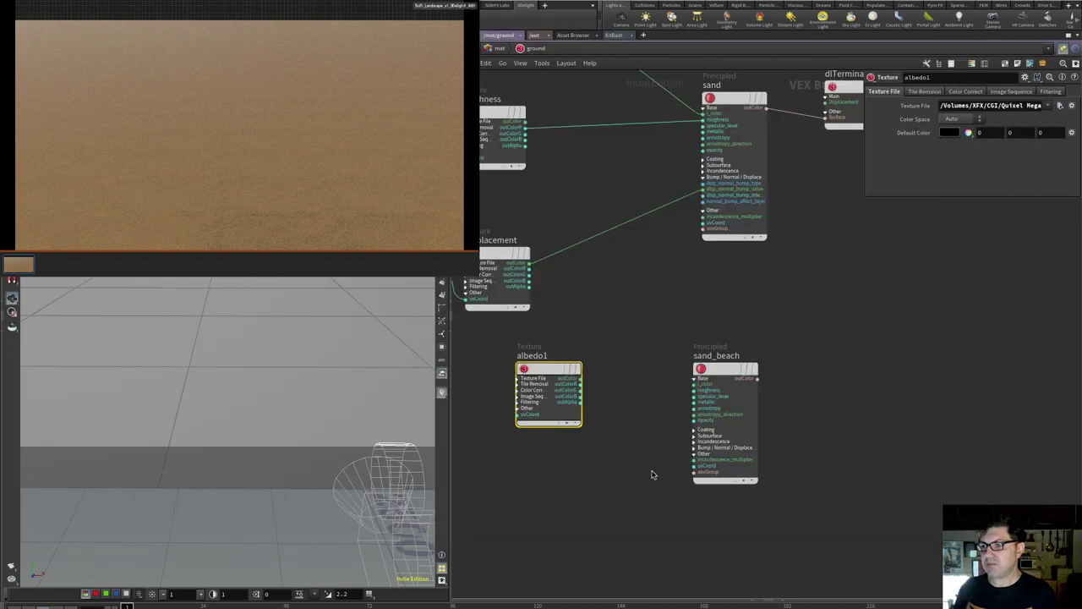
Duplicate albedo1 below itself as roughness1 and load the sand_beach 8K roughness EXR into the copy.
{"action": "left_click", "coordinate": [554, 487]}
{"action": "double_click", "coordinate": [540, 471]}
{"action": "type", "text": "roughness"}
{"action": "key", "text": "Return"}
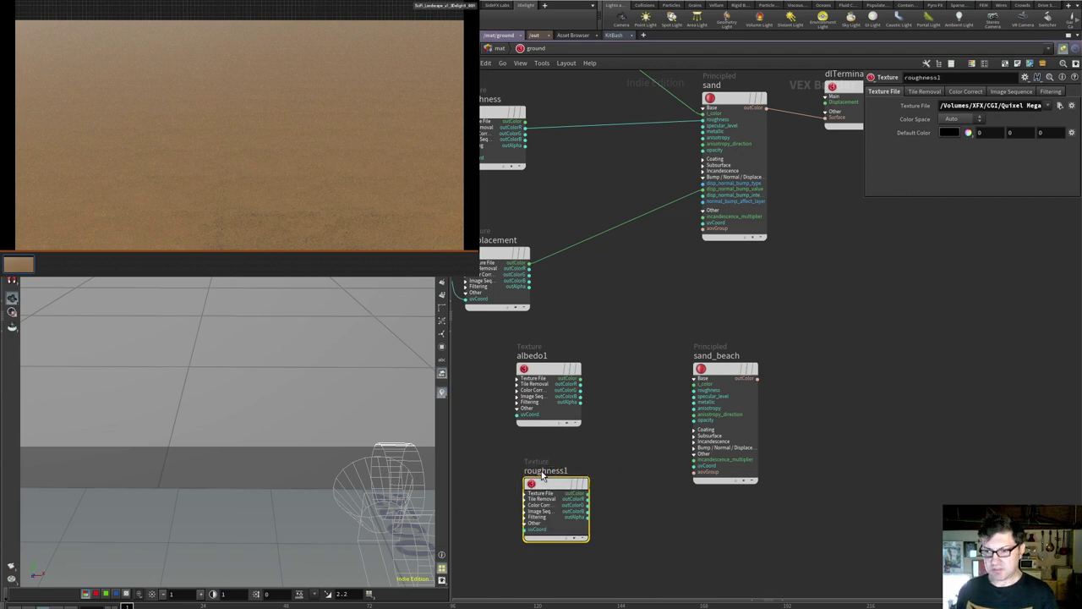
{"action": "left_click", "coordinate": [1060, 105]}
{"action": "key", "text": "Down"}
{"action": "key", "text": "Return"}
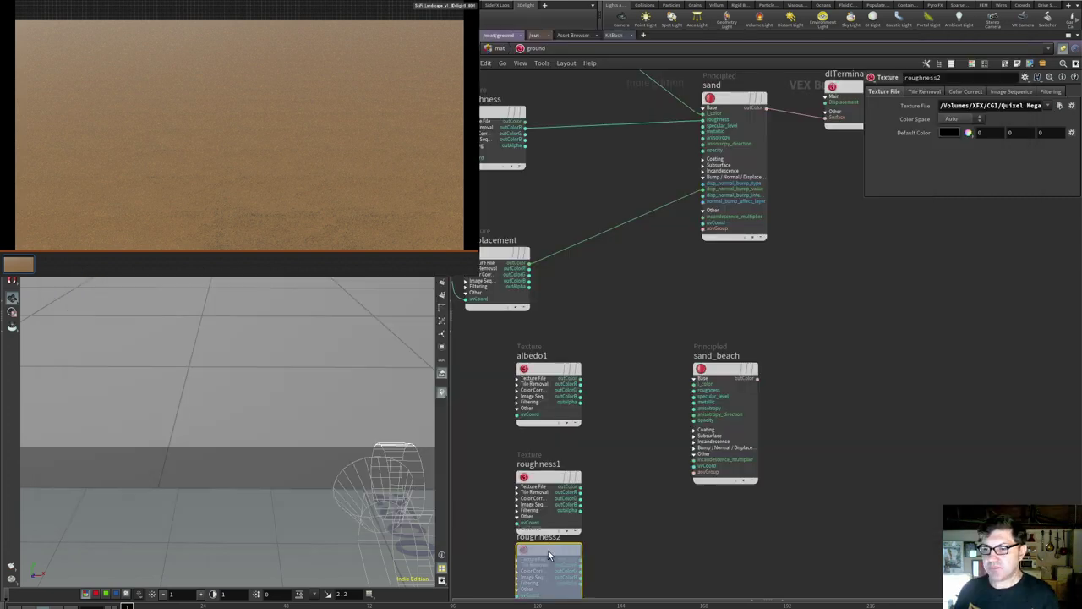
Duplicate roughness1 below itself as displacement1 and load udrkajbn_8K_Displacement.exr into the copy.
{"action": "middle_click_drag", "start_coordinate": [623, 501], "coordinate": [619, 377]}
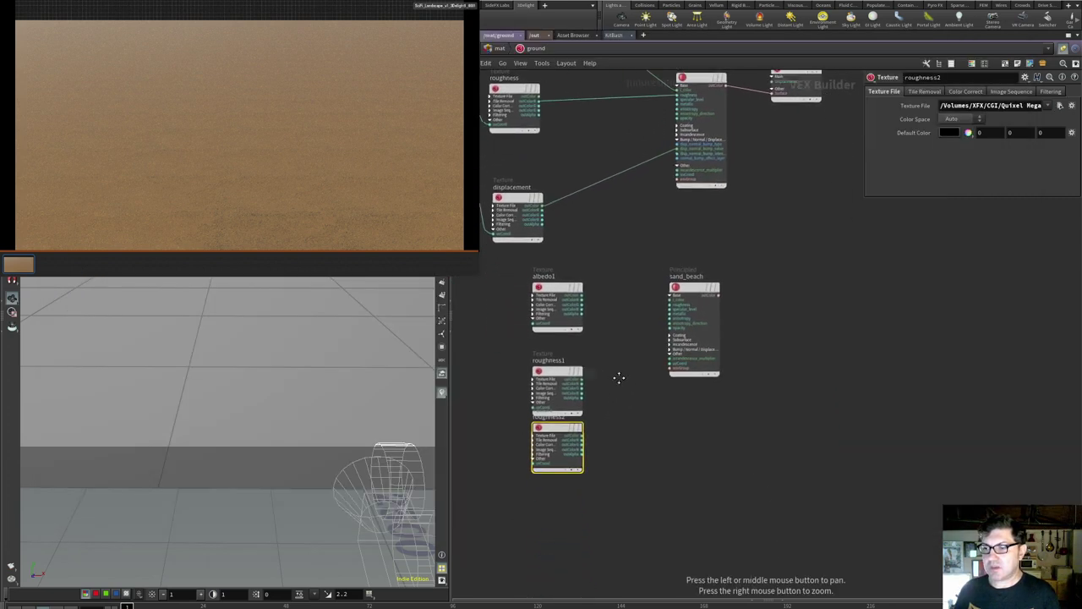
{"action": "left_click_drag", "start_coordinate": [557, 428], "coordinate": [558, 442]}
{"action": "double_click", "coordinate": [554, 431]}
{"action": "type", "text": "di"}
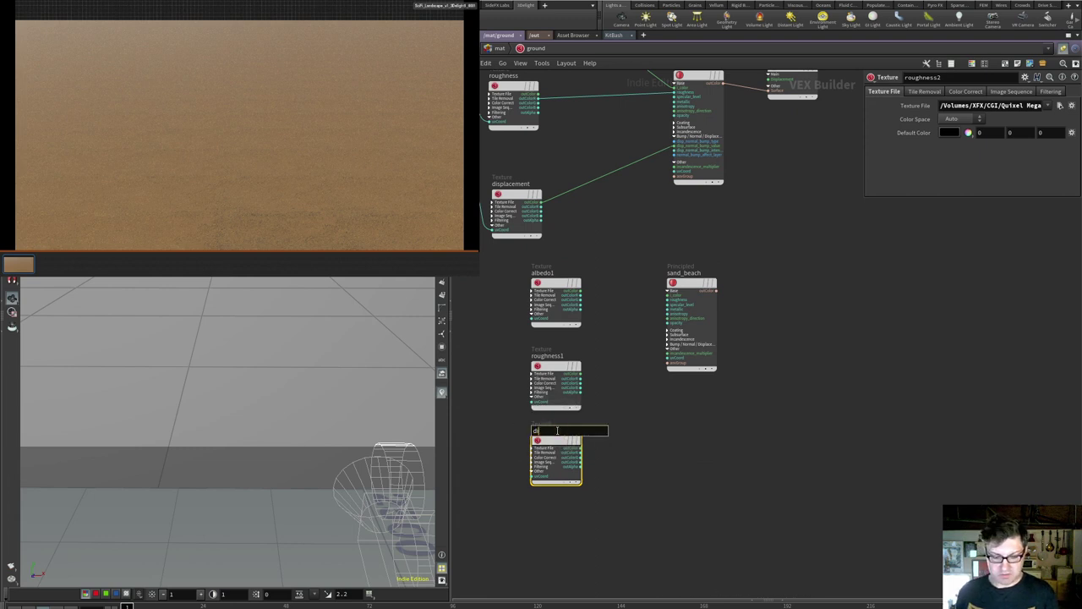
{"action": "type", "text": "splacement"}
{"action": "key", "text": "Return"}
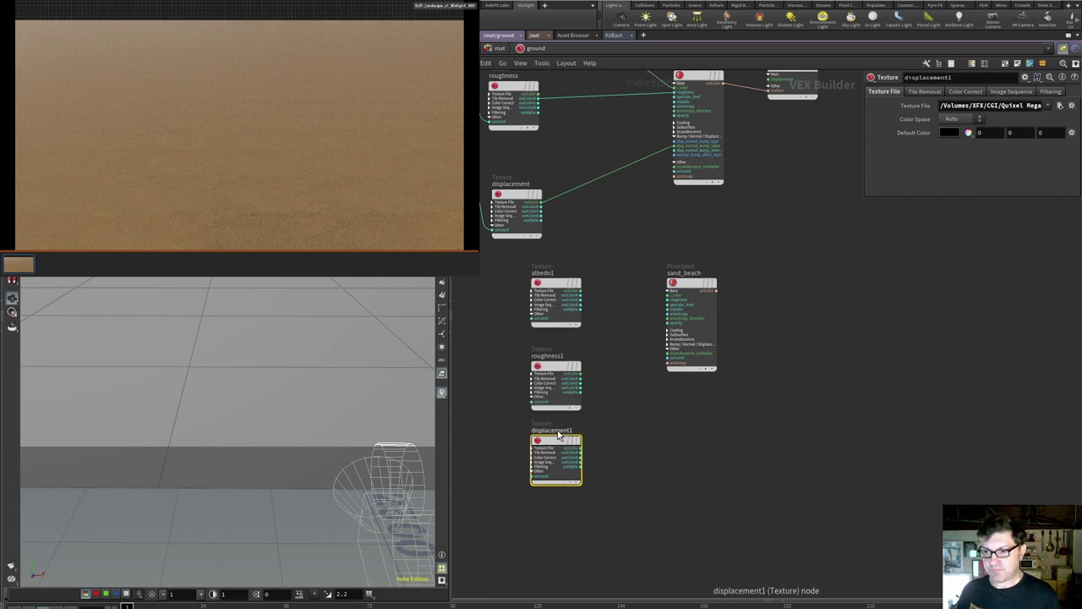
{"action": "left_click", "coordinate": [1059, 104]}
{"action": "key", "text": "Up"}
{"action": "key", "text": "Up"}
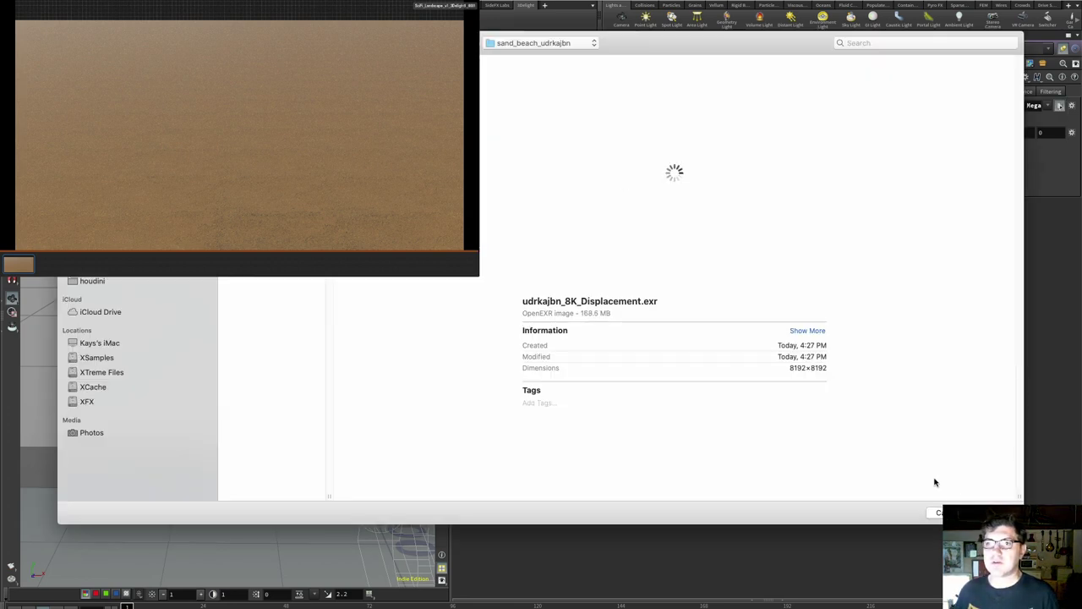
{"action": "key", "text": "Return"}
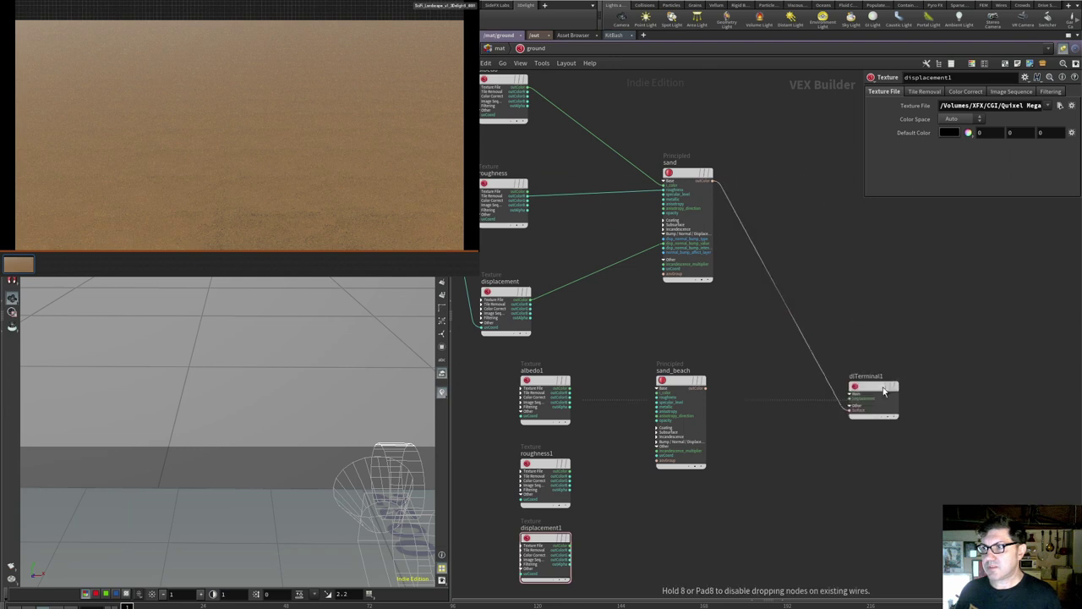
Place dlTerminal1 beside sand_beach, and connect albedo1's outColor to the shader's i_color and roughness1's outColorR to its roughness.
{"action": "left_click", "coordinate": [850, 385]}
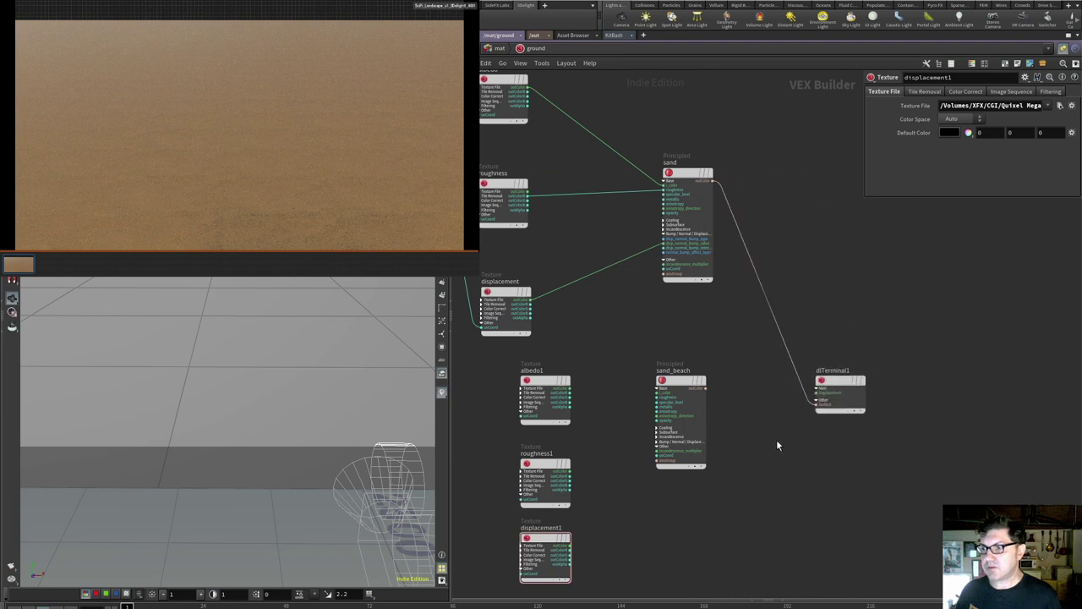
{"action": "scroll", "coordinate": [635, 501], "scroll_direction": "up", "scroll_amount": 3}
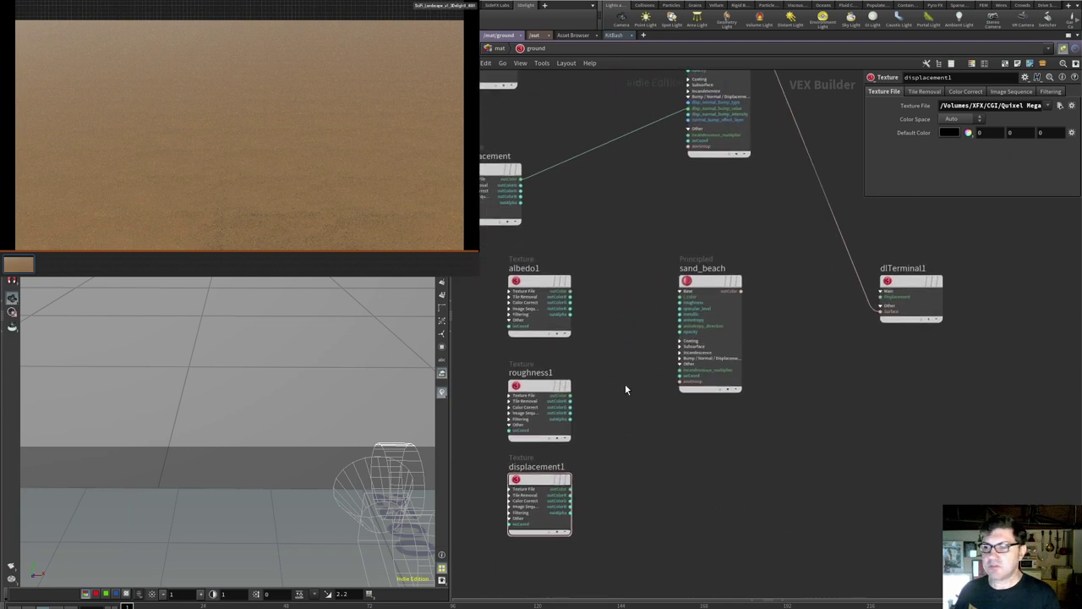
{"action": "left_click_drag", "start_coordinate": [570, 292], "coordinate": [679, 296]}
{"action": "left_click_drag", "start_coordinate": [572, 401], "coordinate": [687, 307]}
Expand sand_beach's Bump / Normal / Displacement inputs and connect displacement1's outColor to disp_normal_bump_value.
{"action": "left_click_drag", "start_coordinate": [587, 493], "coordinate": [486, 432]}
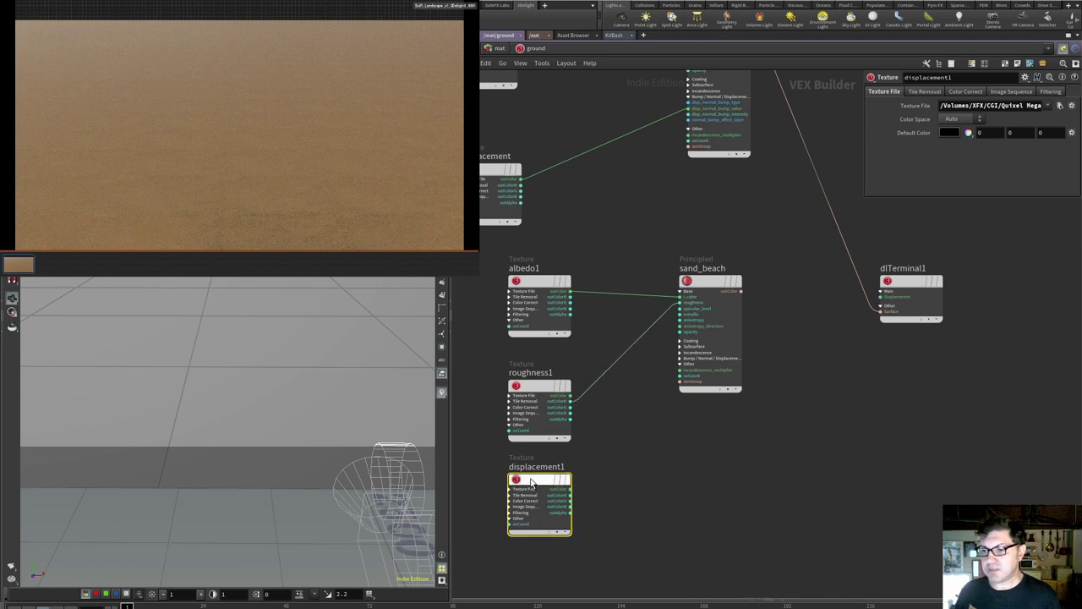
{"action": "left_click", "coordinate": [572, 496]}
{"action": "left_click", "coordinate": [680, 359]}
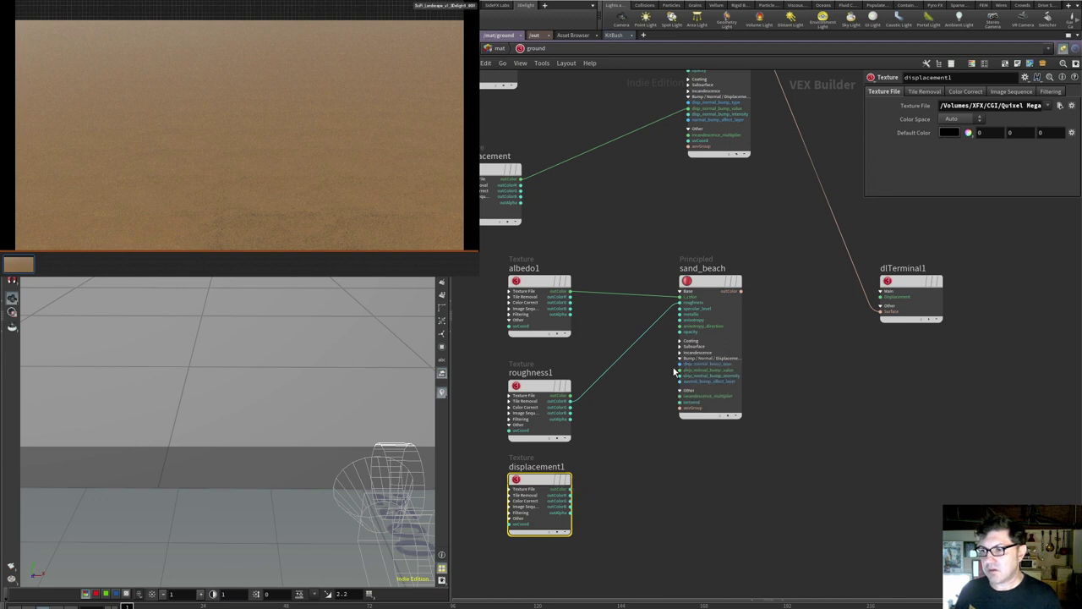
{"action": "left_click_drag", "start_coordinate": [571, 495], "coordinate": [680, 369]}
Set sand_beach's bump type to Displacement (0.5 centered) and connect the shader's outColor to dlTerminal1's Surface input.
{"action": "left_click", "coordinate": [724, 285]}
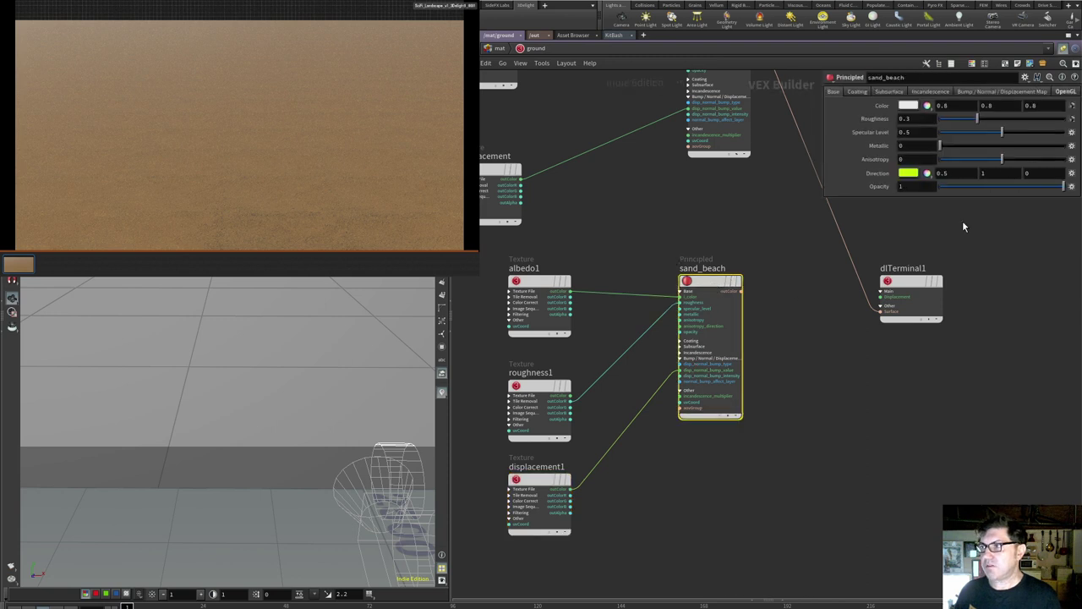
{"action": "left_click", "coordinate": [1016, 93]}
{"action": "left_click", "coordinate": [967, 104]}
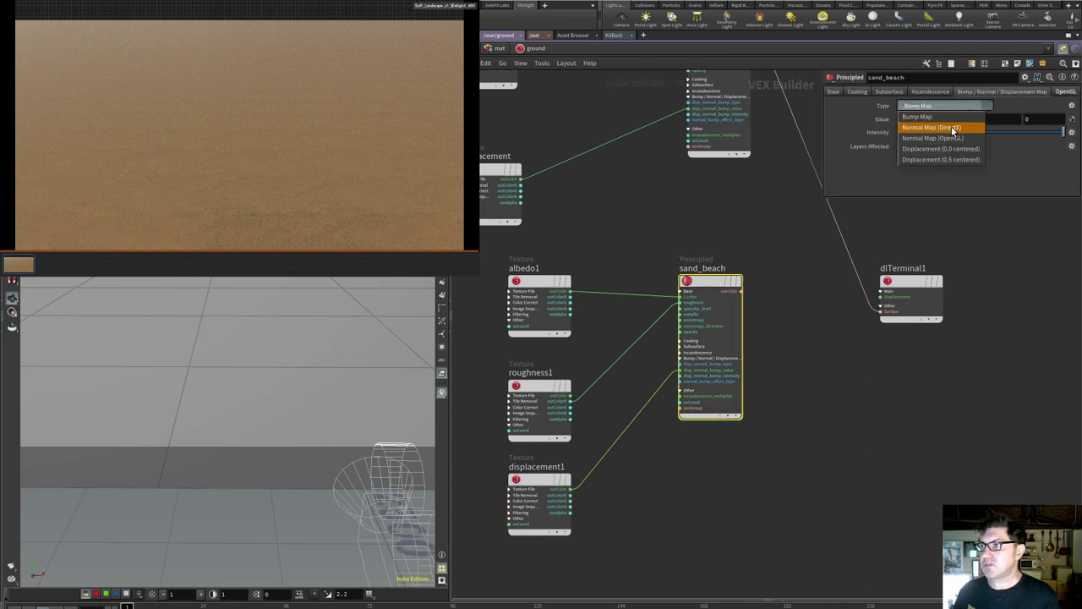
{"action": "left_click", "coordinate": [945, 159]}
{"action": "left_click", "coordinate": [792, 375]}
{"action": "left_click_drag", "start_coordinate": [740, 291], "coordinate": [879, 311]}
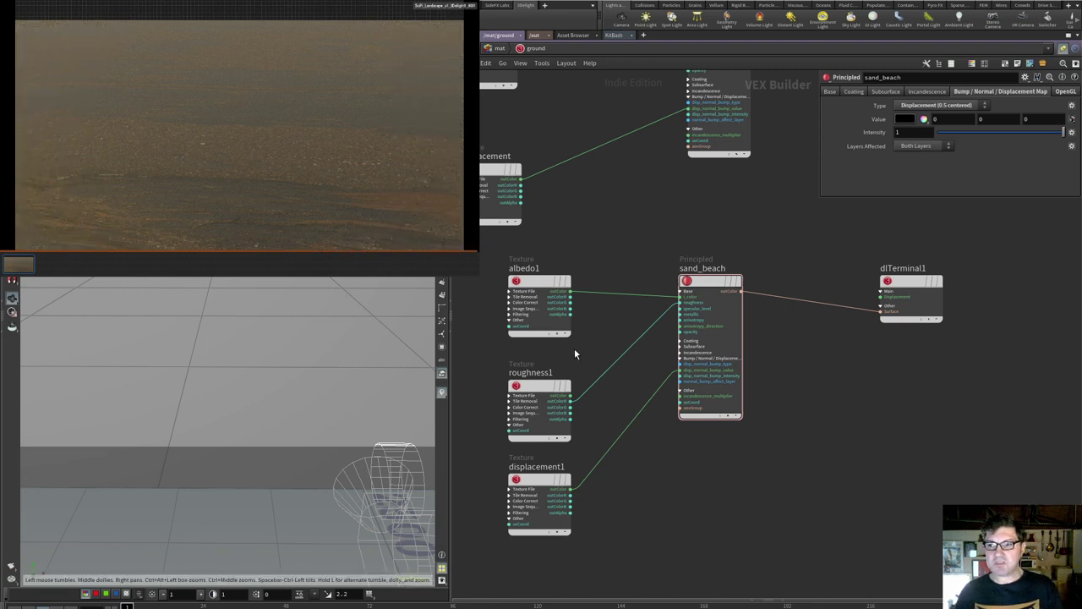
Add a UV node beside the sand_beach texture nodes.
{"action": "middle_click_drag", "start_coordinate": [597, 319], "coordinate": [688, 331]}
{"action": "middle_click_drag", "start_coordinate": [535, 300], "coordinate": [577, 486]}
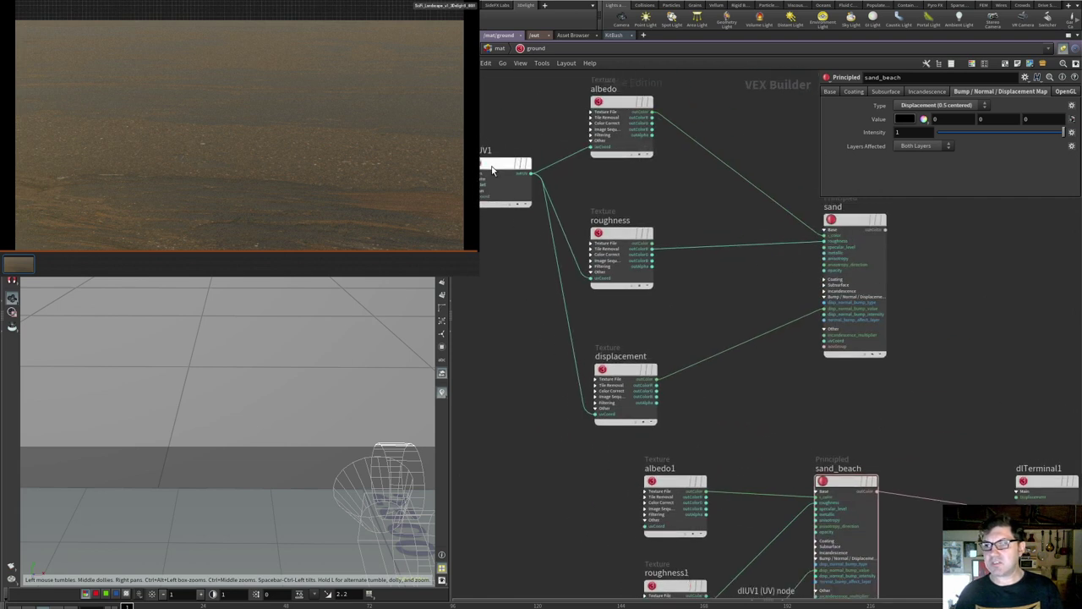
{"action": "middle_click_drag", "start_coordinate": [504, 394], "coordinate": [502, 295]}
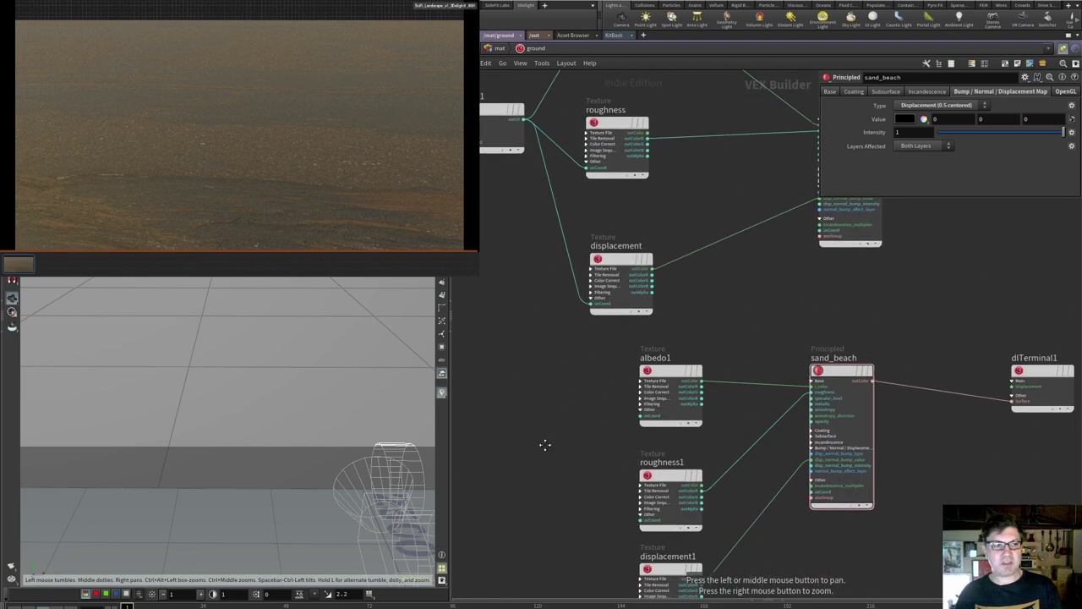
{"action": "middle_click_drag", "start_coordinate": [546, 442], "coordinate": [537, 393]}
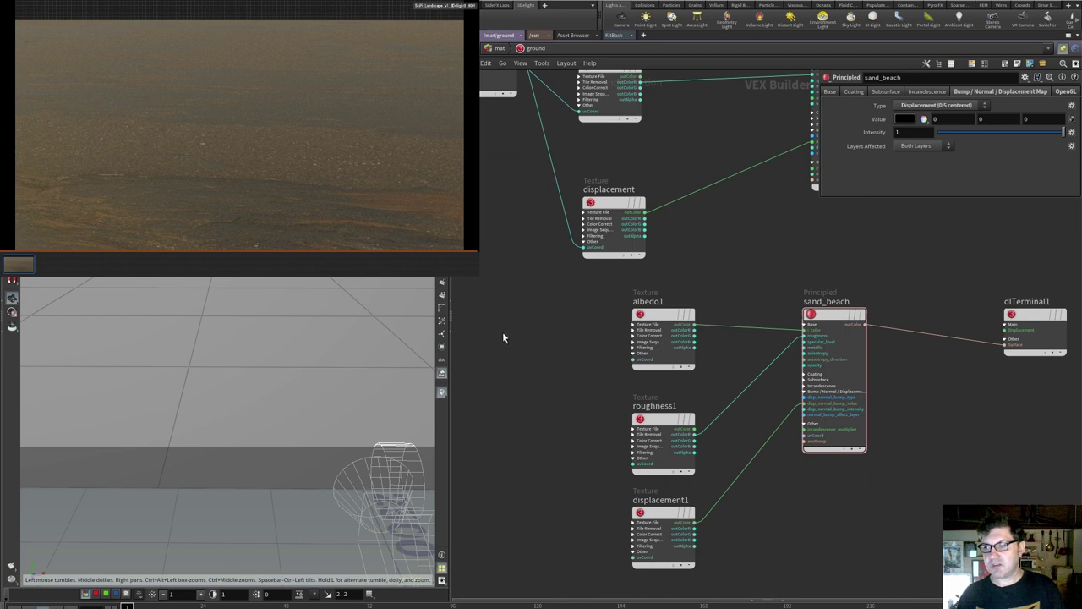
{"action": "key", "text": "Tab"}
{"action": "type", "text": "null"}
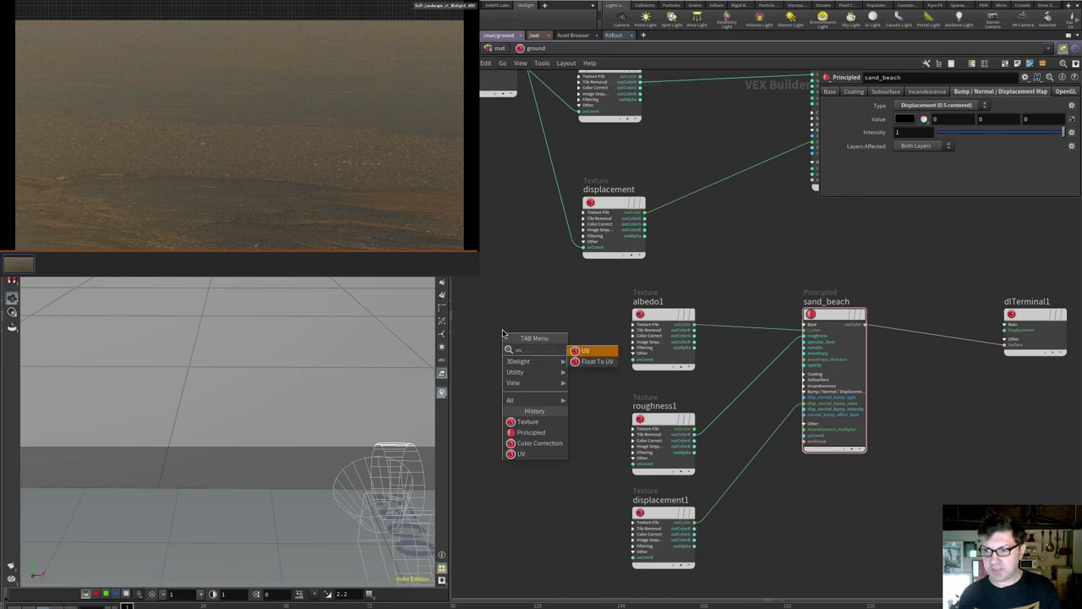
{"action": "key", "text": "Return"}
{"action": "left_click", "coordinate": [506, 336]}
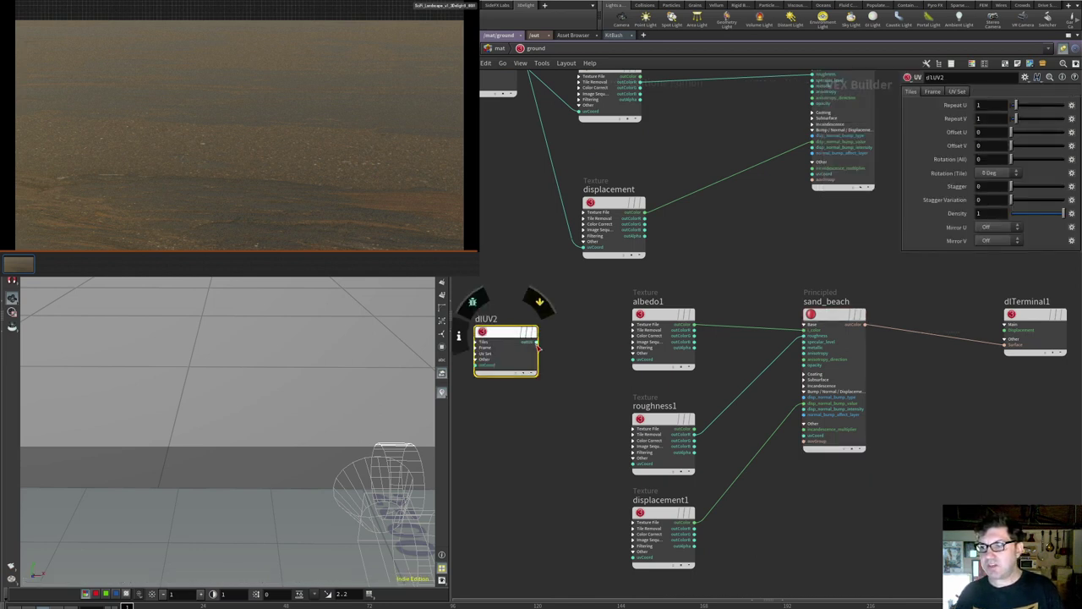
Connect the new UV node to the uvCoord inputs of albedo1, roughness1 and displacement1, and set its Repeat U to 10.
{"action": "left_click", "coordinate": [535, 342]}
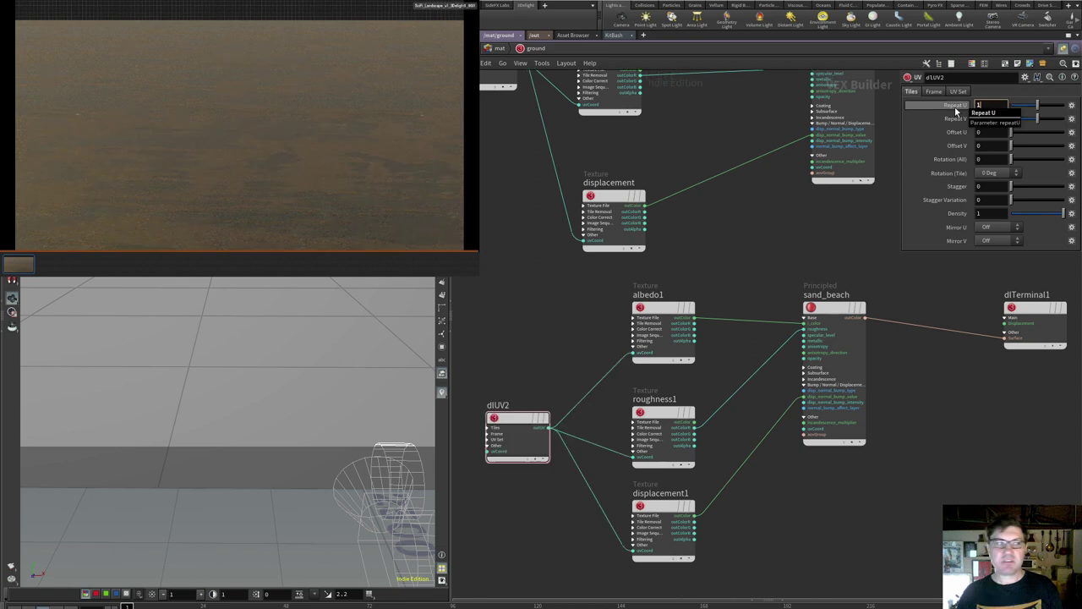
{"action": "type", "text": "10"}
{"action": "key", "text": "Return"}
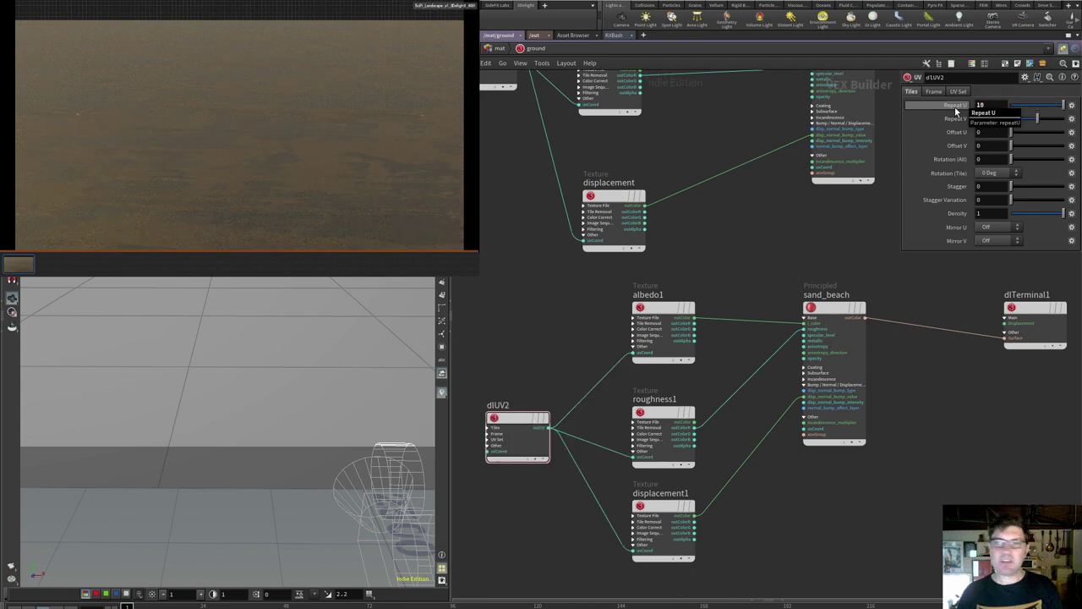
Set the sand_beach shader's displacement intensity to 5.
{"action": "left_click", "coordinate": [835, 311]}
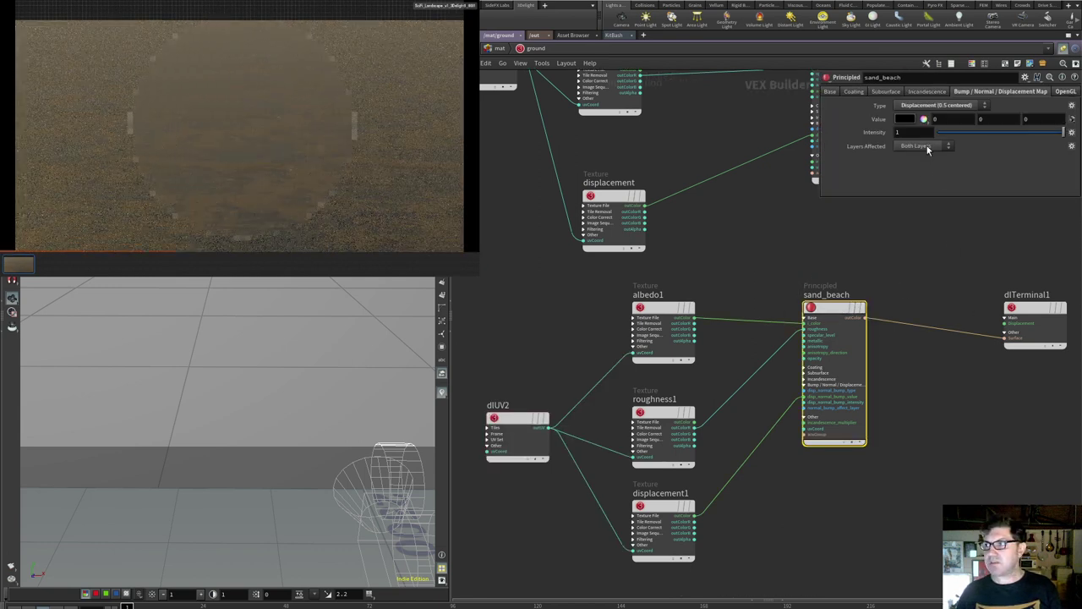
{"action": "type", "text": "5"}
{"action": "key", "text": "Return"}
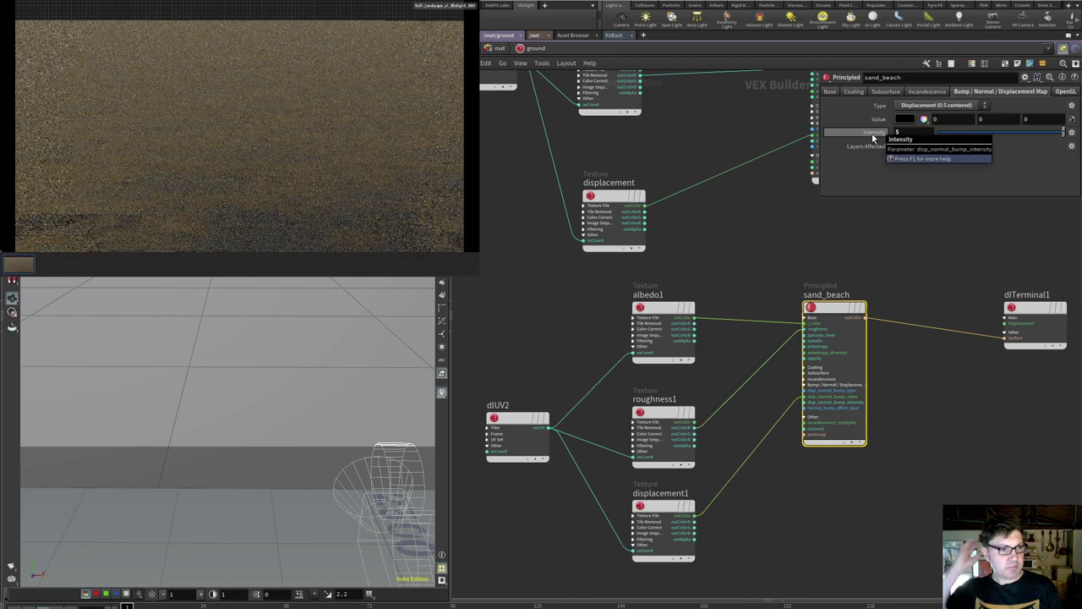
Set the sand_beach shader's displacement intensity to 10.
{"action": "double_click", "coordinate": [909, 131]}
{"action": "type", "text": "10"}
{"action": "key", "text": "Return"}
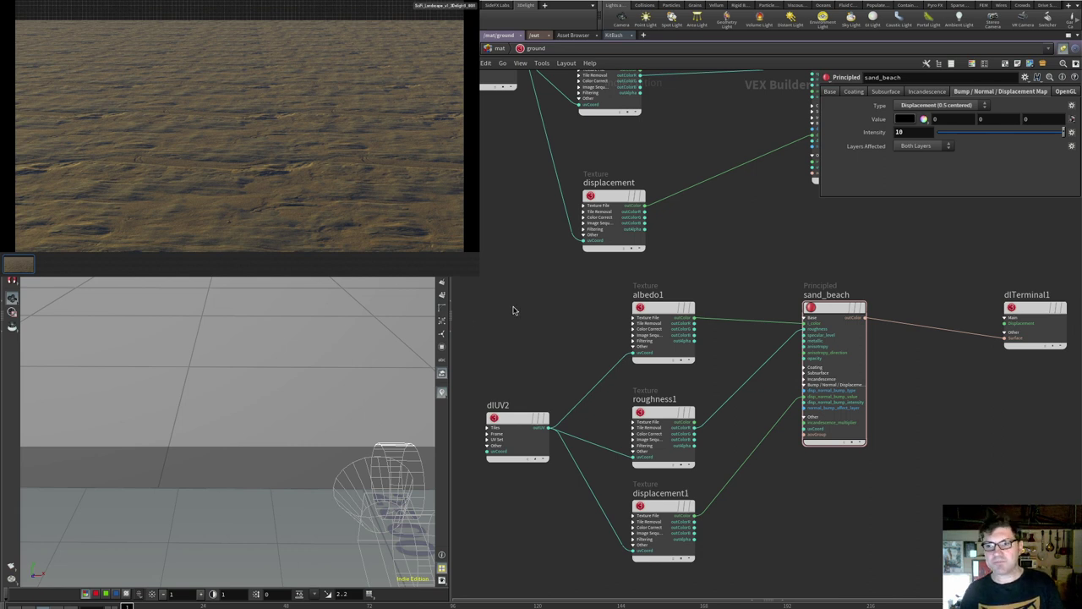
Set the Repeat U of dlUV2, which tiles the sand_beach textures, to 15.
{"action": "left_click", "coordinate": [518, 434]}
{"action": "left_click", "coordinate": [945, 105]}
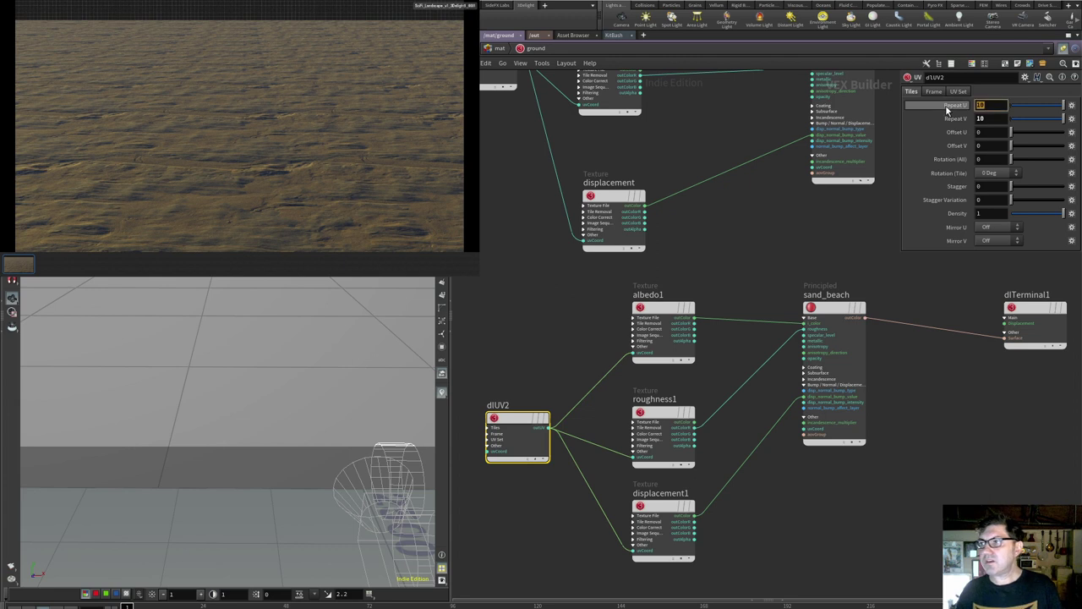
{"action": "type", "text": "15"}
{"action": "key", "text": "Return"}
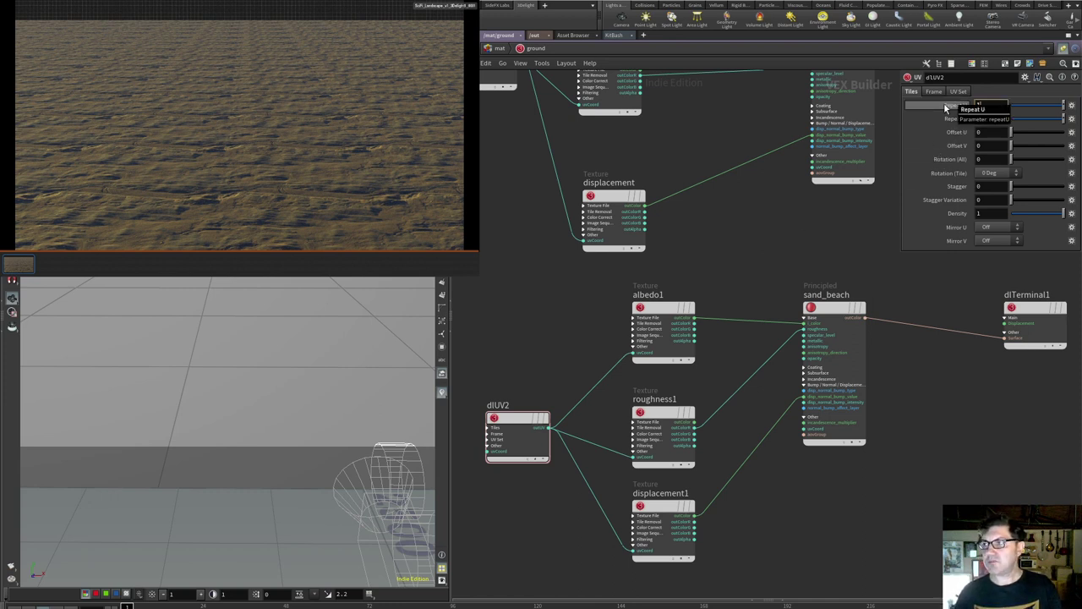
{"action": "left_click", "coordinate": [972, 105]}
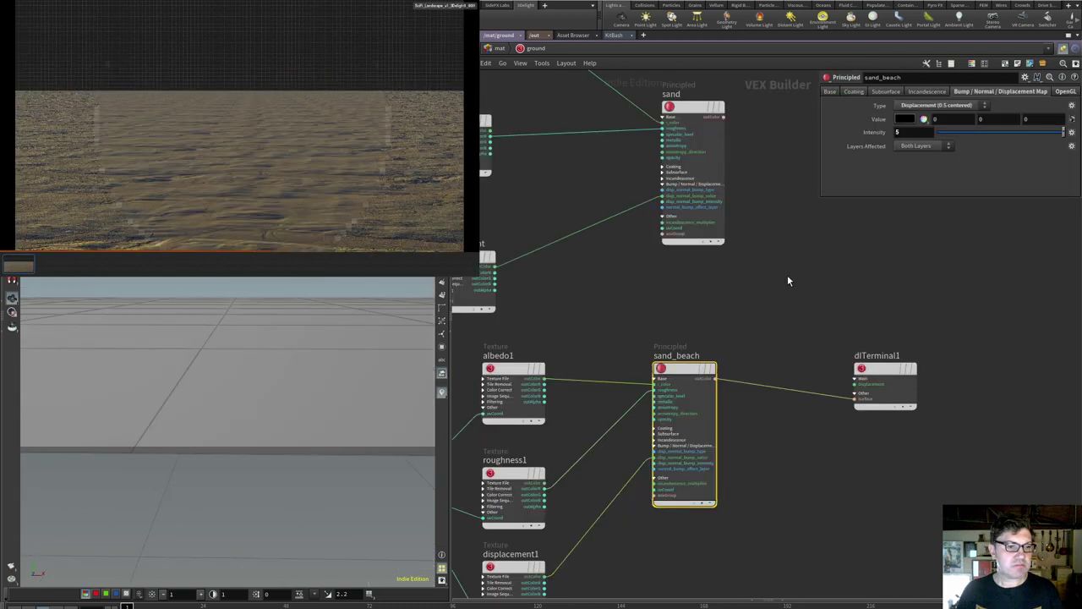
Connect the sand shader's outColor to dlTerminal1's Surface input for comparison and reconnect sand_beach's outColor in its place.
{"action": "left_click", "coordinate": [736, 288]}
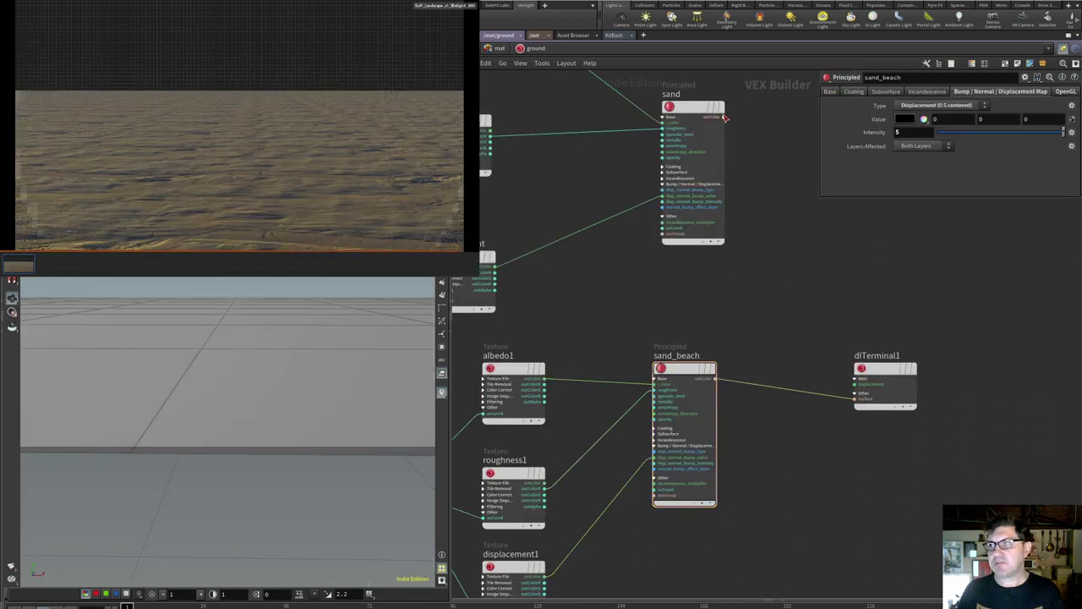
{"action": "left_click_drag", "start_coordinate": [724, 117], "coordinate": [852, 397]}
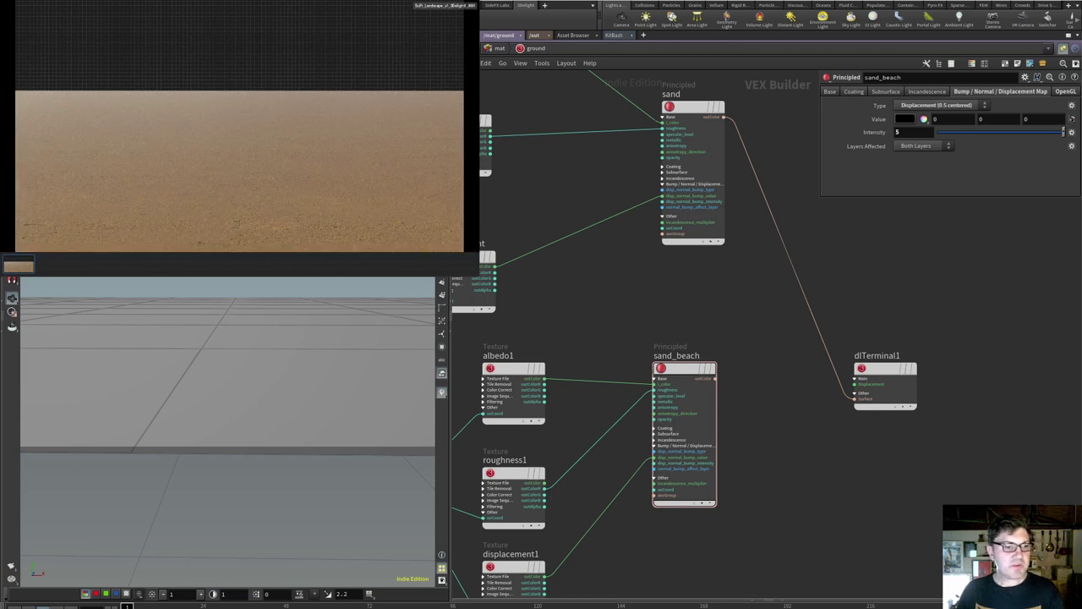
{"action": "left_click_drag", "start_coordinate": [716, 378], "coordinate": [854, 398]}
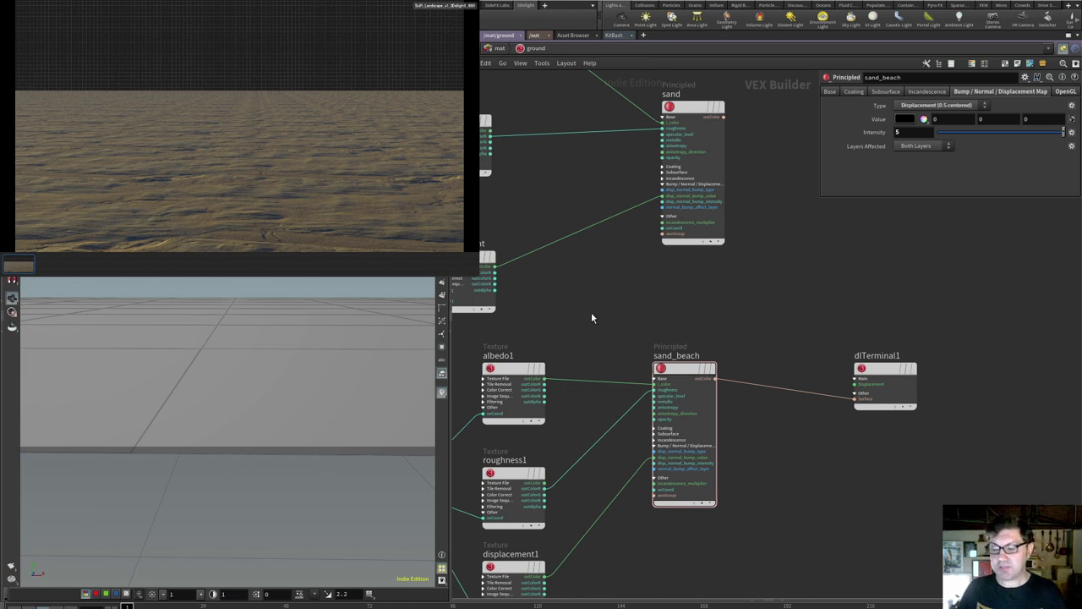
Switch to Quixel Bridge, show the Icelandic Red Gravel 2x2 M files in their folder and enlarge the folder window.
{"action": "key", "text": "alt+Tab"}
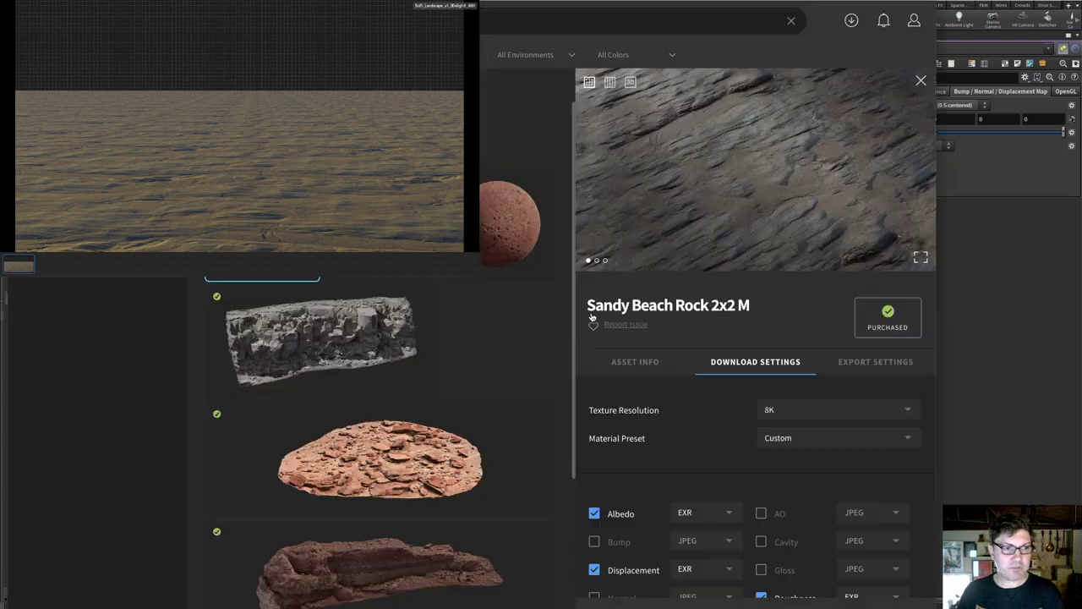
{"action": "left_click", "coordinate": [509, 221]}
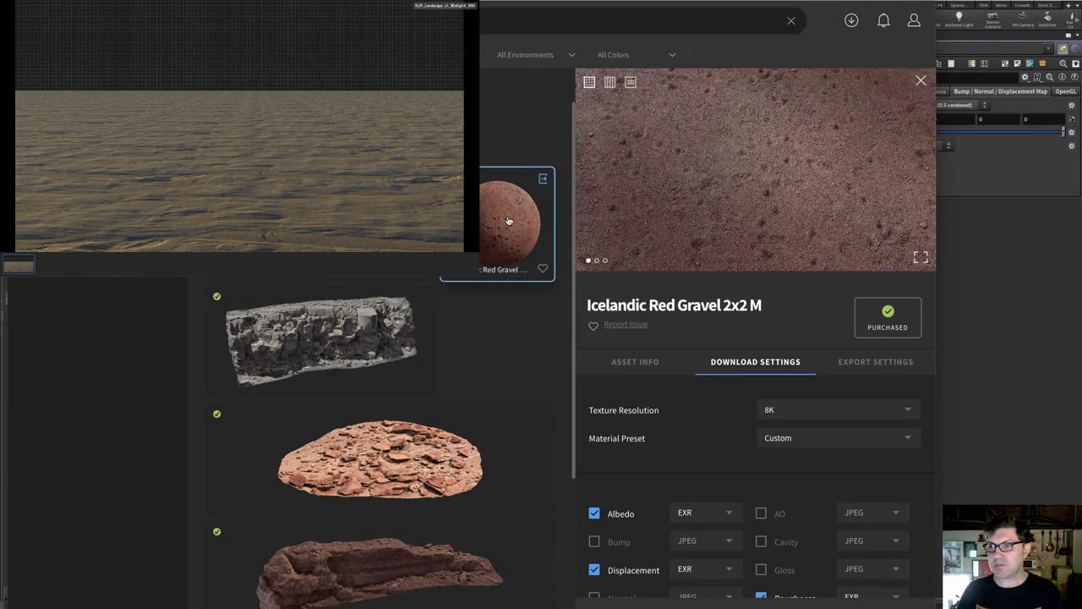
{"action": "right_click", "coordinate": [509, 221]}
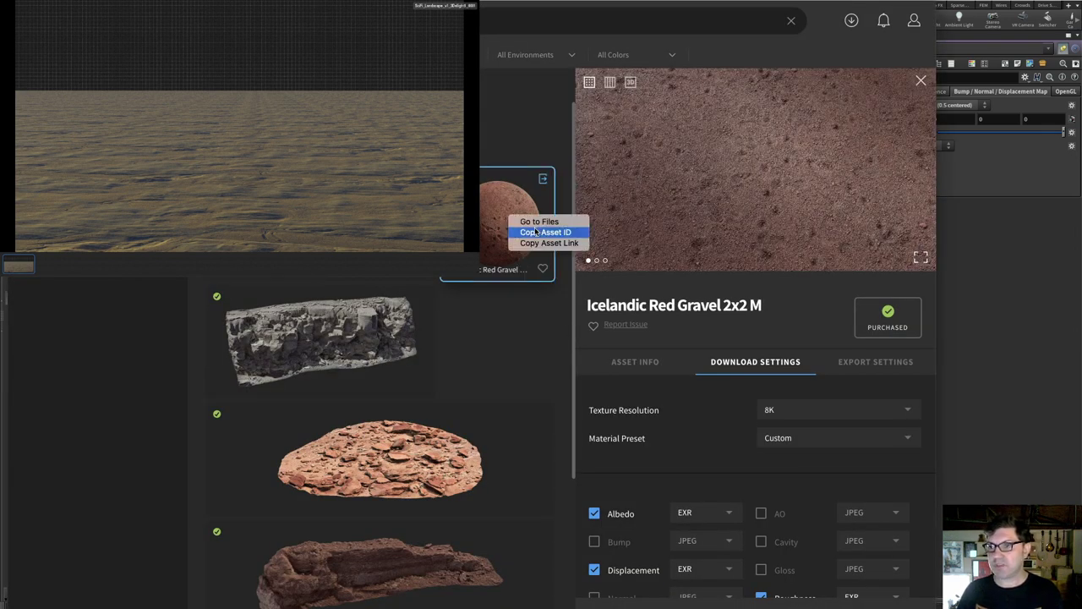
{"action": "left_click", "coordinate": [539, 222]}
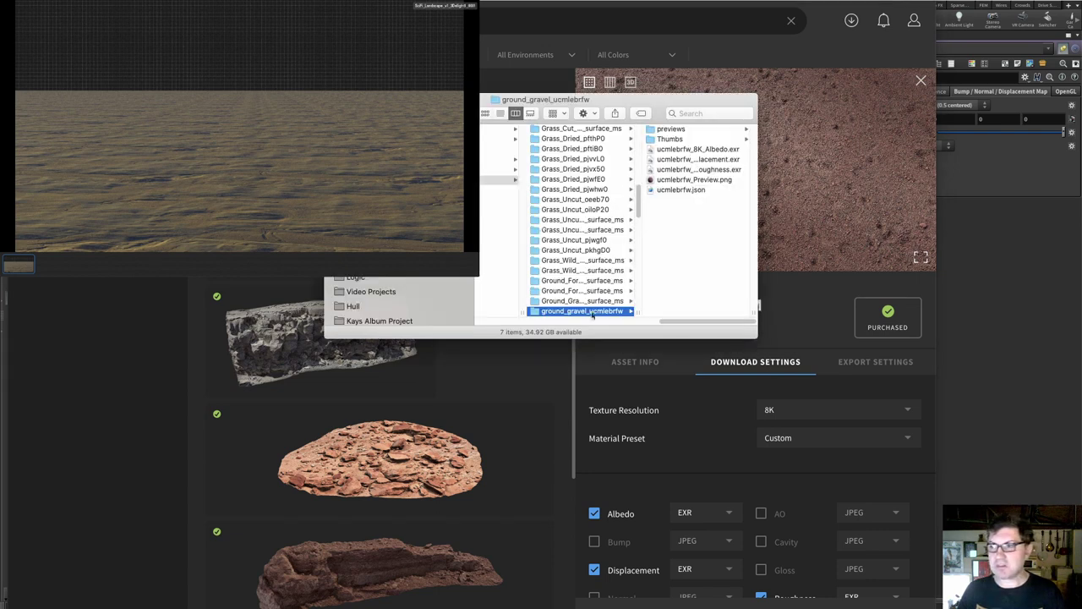
{"action": "left_click_drag", "start_coordinate": [757, 336], "coordinate": [792, 430]}
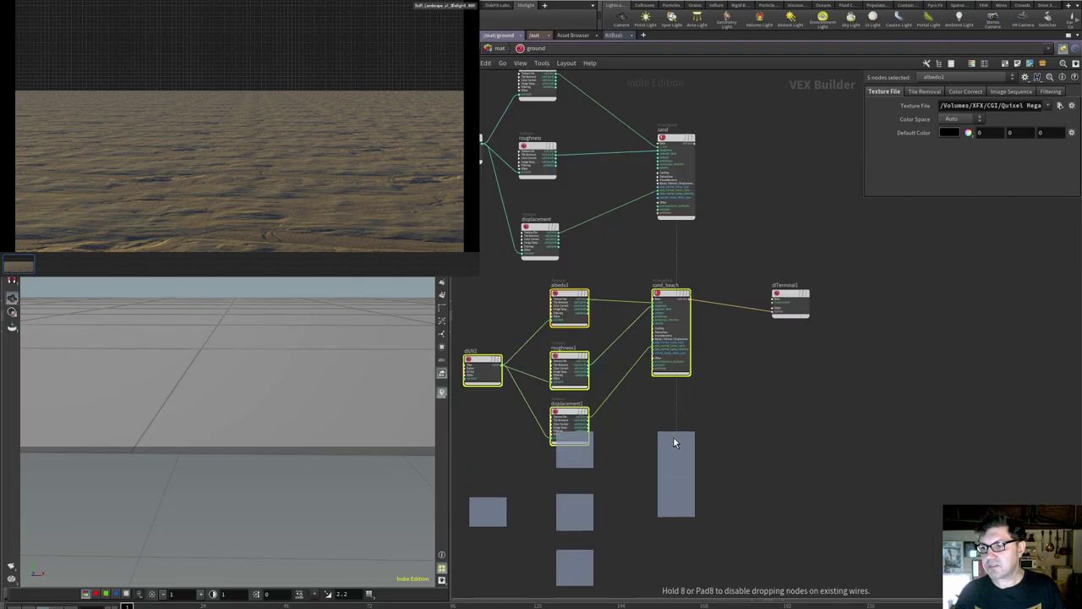
Duplicate the sand_beach shader with its three textures and UV node below the original, and move dlTerminal1 farther away from the shaders.
{"action": "left_click_drag", "start_coordinate": [673, 436], "coordinate": [773, 436]}
{"action": "left_click", "coordinate": [773, 435]}
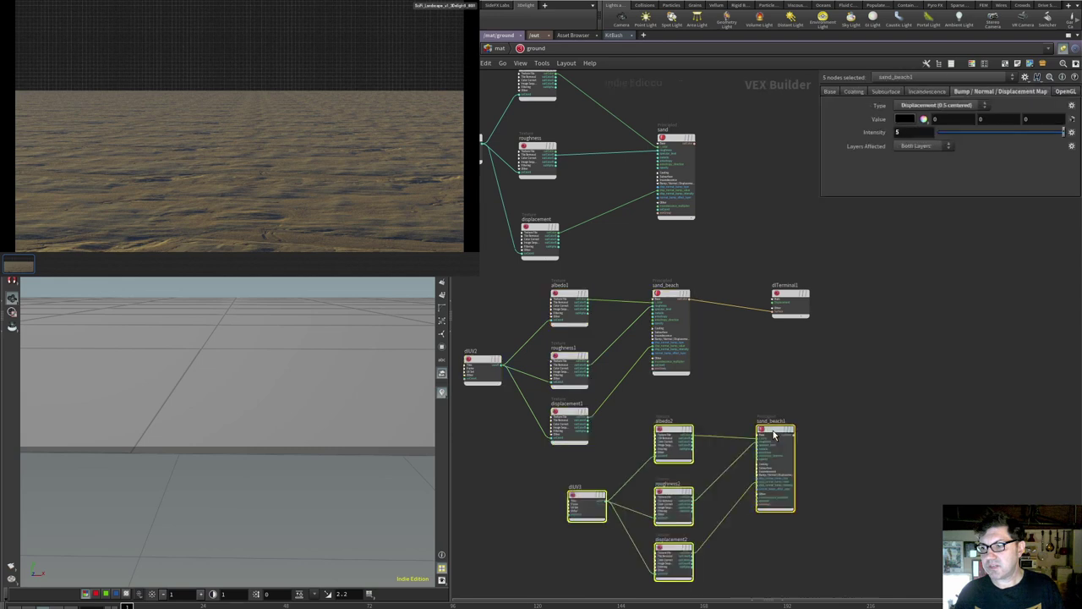
{"action": "mouse_move", "coordinate": [792, 296]}
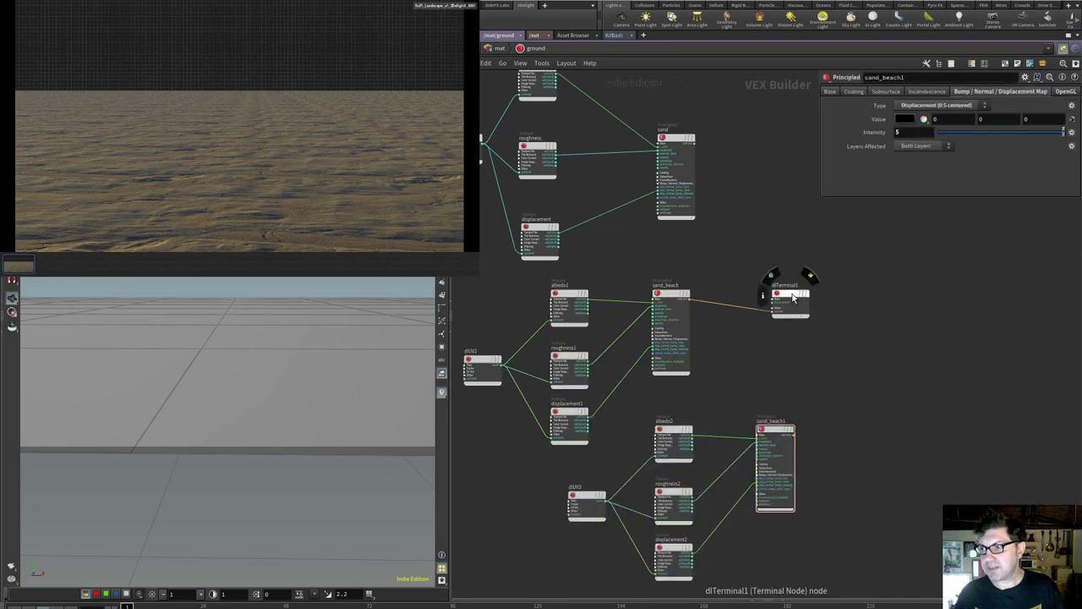
{"action": "left_click_drag", "start_coordinate": [792, 296], "coordinate": [873, 299]}
Rename the duplicated sand_beach1 shader as red_gravel.
{"action": "double_click", "coordinate": [771, 420]}
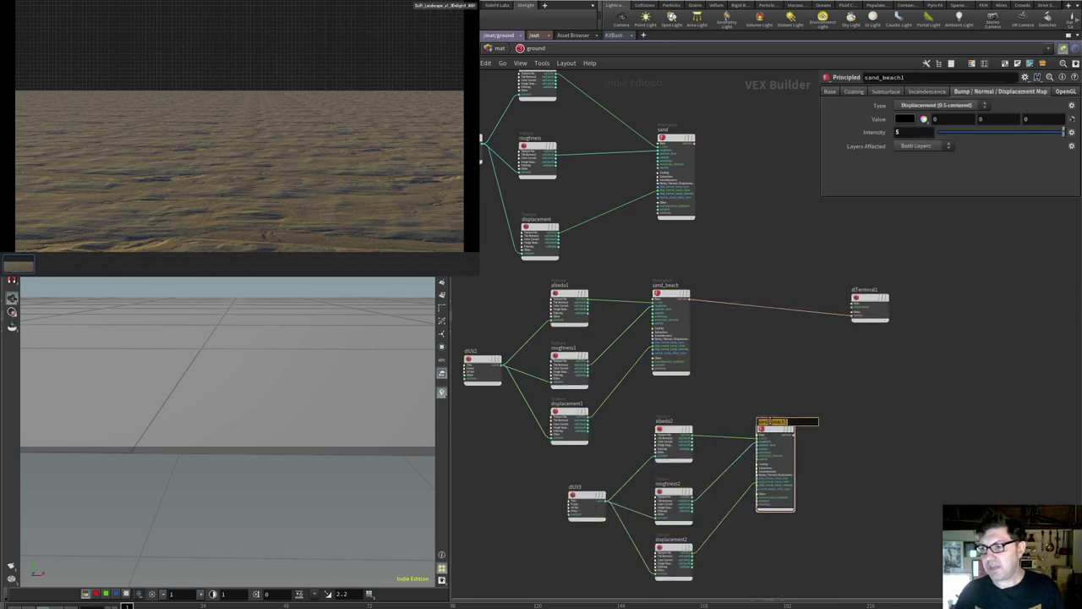
{"action": "type", "text": "s"}
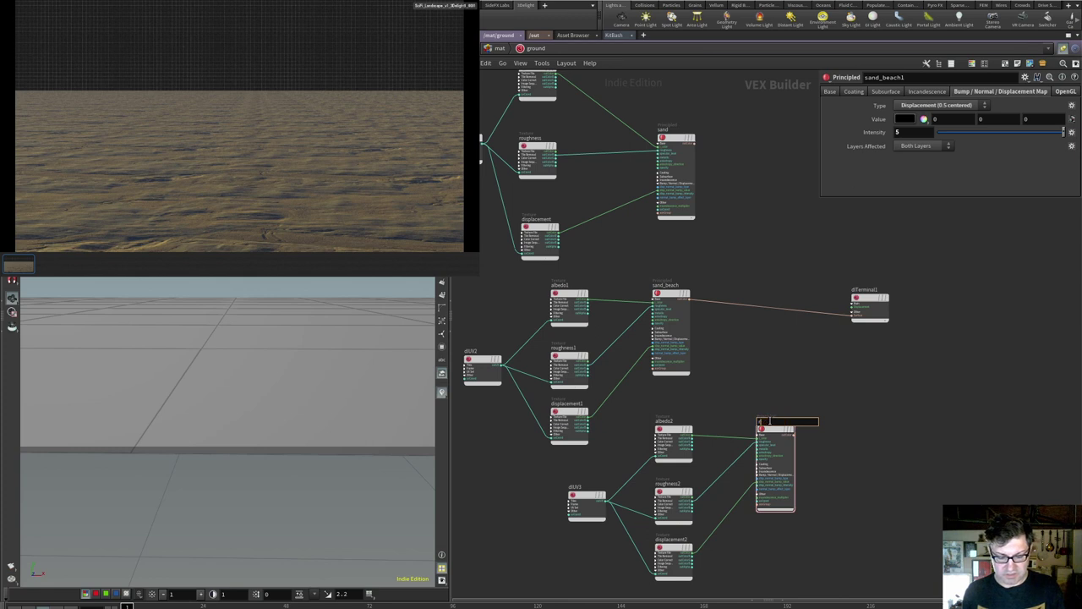
{"action": "type", "text": "ed_gravel"}
{"action": "key", "text": "Return"}
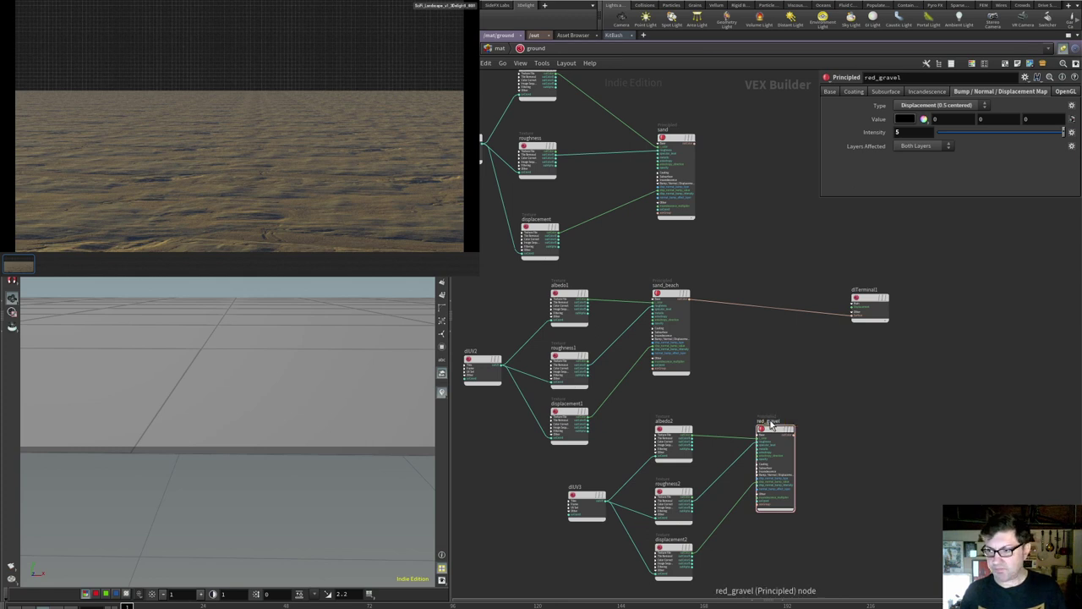
Cut the wires from dlUV3 to albedo2, roughness2 and displacement2.
{"action": "key", "text": "y"}
{"action": "left_click_drag", "start_coordinate": [610, 465], "coordinate": [625, 492]}
{"action": "left_click_drag", "start_coordinate": [661, 458], "coordinate": [692, 421]}
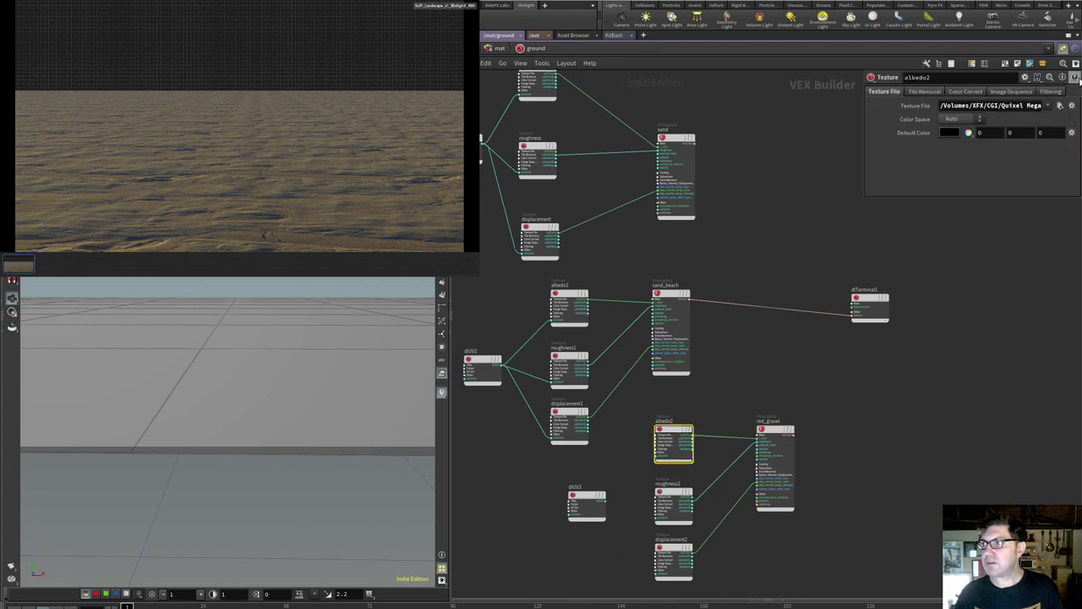
Load the Icelandic Red Gravel textures into the duplicated texture nodes and connect red_gravel's outColor to dlTerminal1's Surface input.
{"action": "left_click", "coordinate": [1060, 104]}
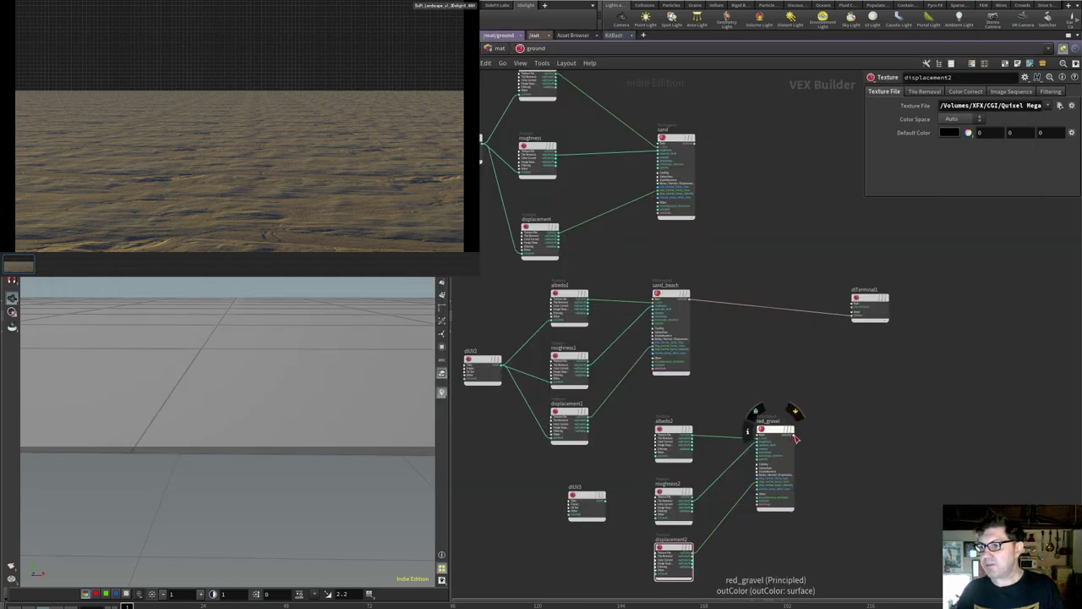
{"action": "left_click", "coordinate": [794, 432]}
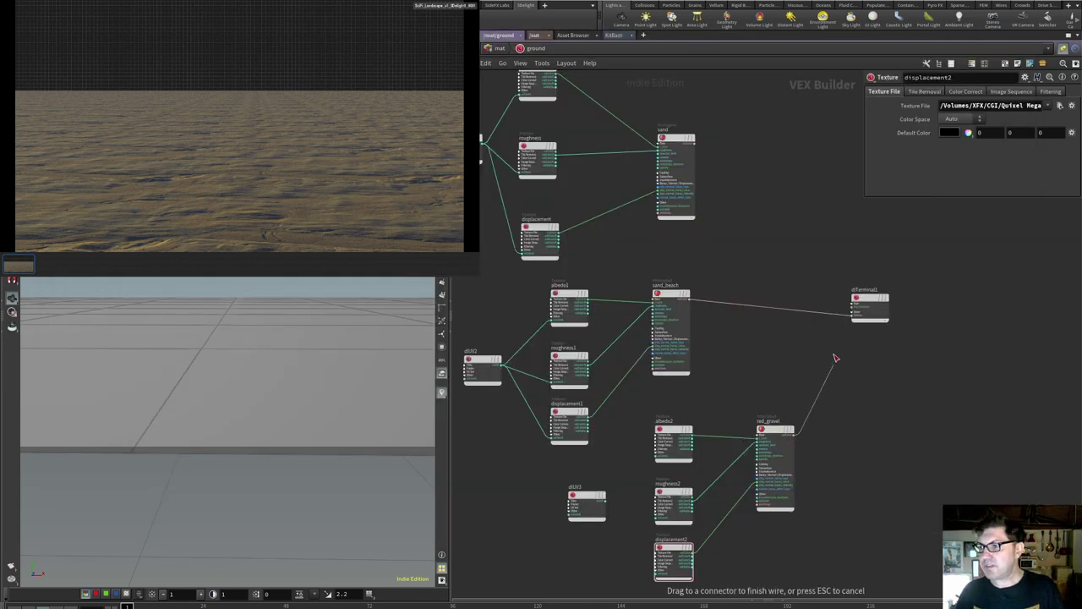
{"action": "left_click", "coordinate": [851, 314]}
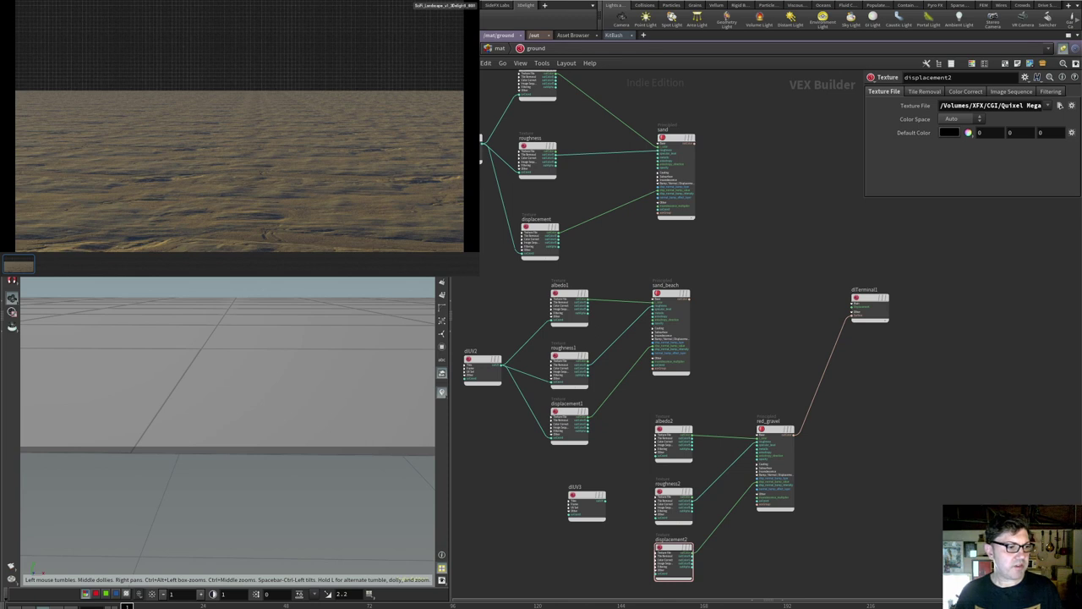
Reconnect dlUV3 to the red_gravel texture nodes and inspect the gravel's tiling across the whole ground plane.
{"action": "scroll", "coordinate": [499, 591], "scroll_direction": "up", "scroll_amount": 2}
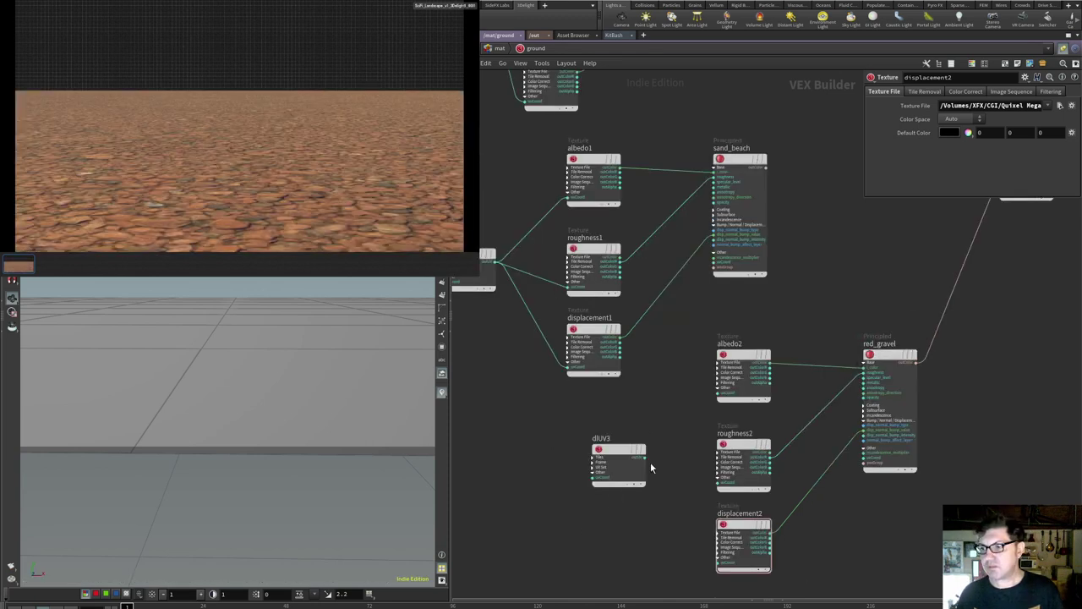
{"action": "left_click", "coordinate": [615, 456]}
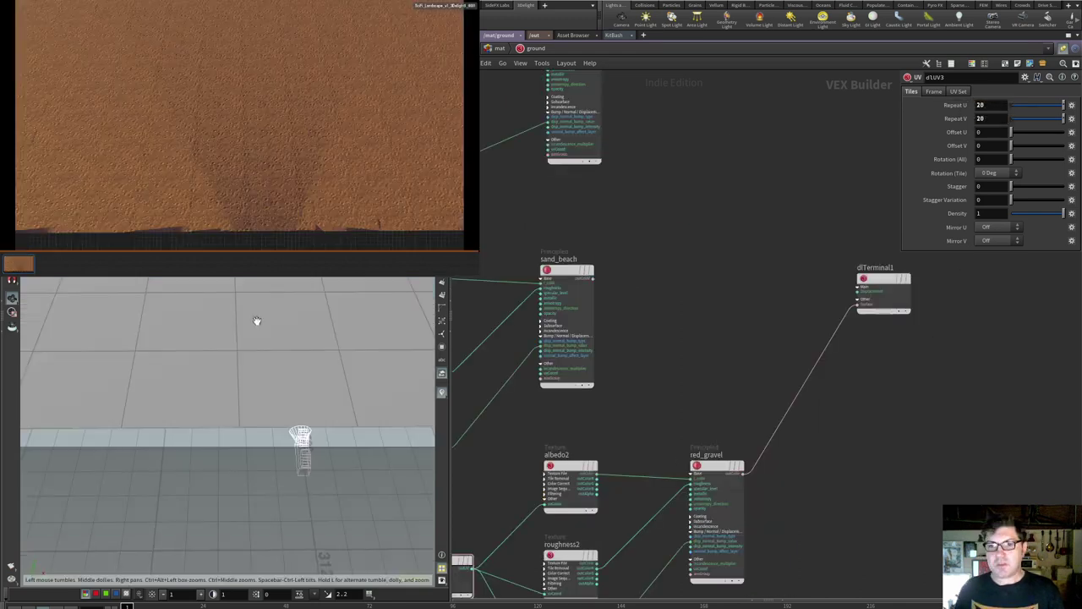
{"action": "left_click_drag", "start_coordinate": [254, 316], "coordinate": [214, 345]}
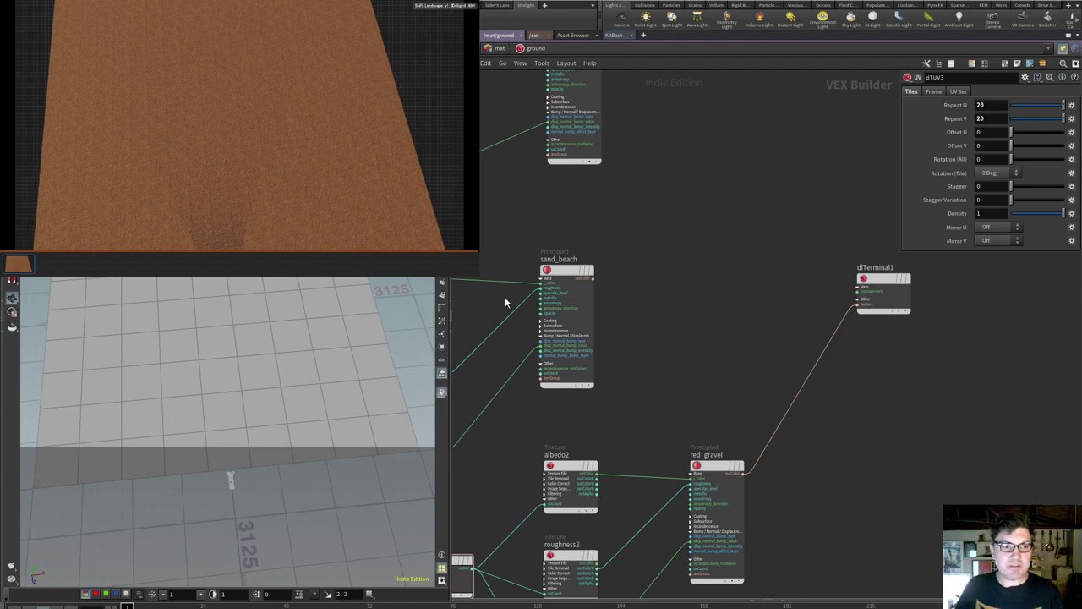
{"action": "left_click_drag", "start_coordinate": [212, 299], "coordinate": [216, 332]}
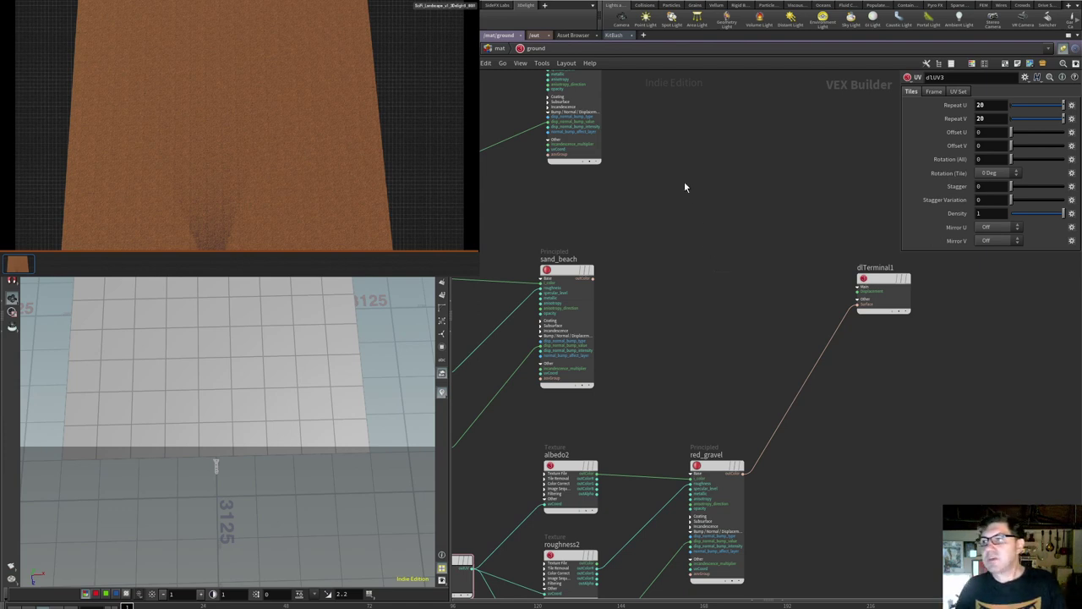
Add a 3Delight Layered material node and place it between the shaders and dlTerminal1.
{"action": "key", "text": "Tab"}
{"action": "mouse_move", "coordinate": [698, 214]}
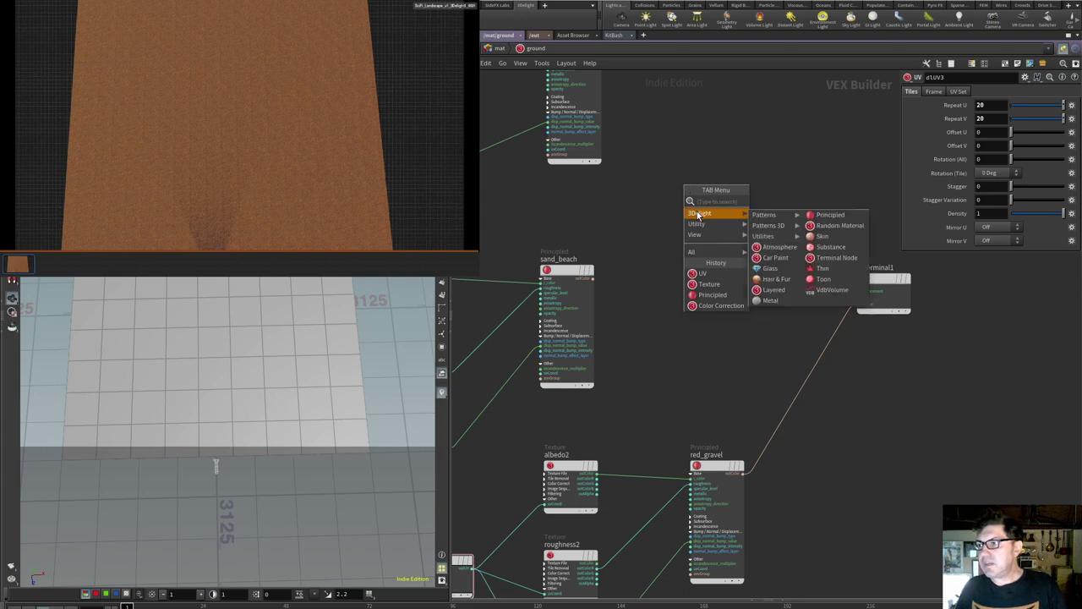
{"action": "left_click", "coordinate": [771, 289]}
{"action": "left_click", "coordinate": [758, 231]}
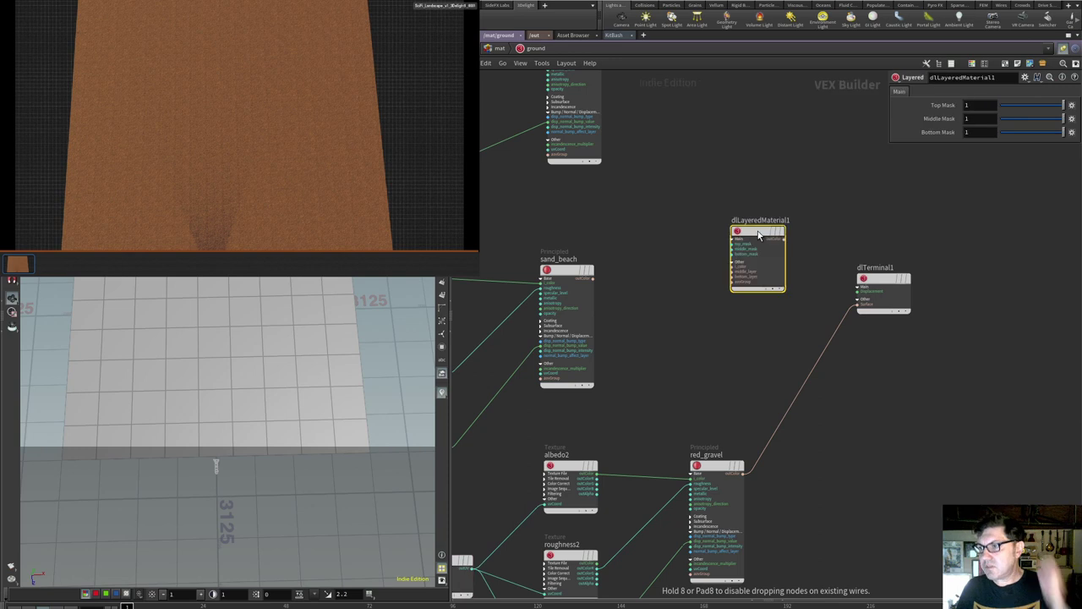
{"action": "left_click_drag", "start_coordinate": [758, 231], "coordinate": [760, 236]}
{"action": "scroll", "coordinate": [716, 313], "scroll_direction": "up", "scroll_amount": 1}
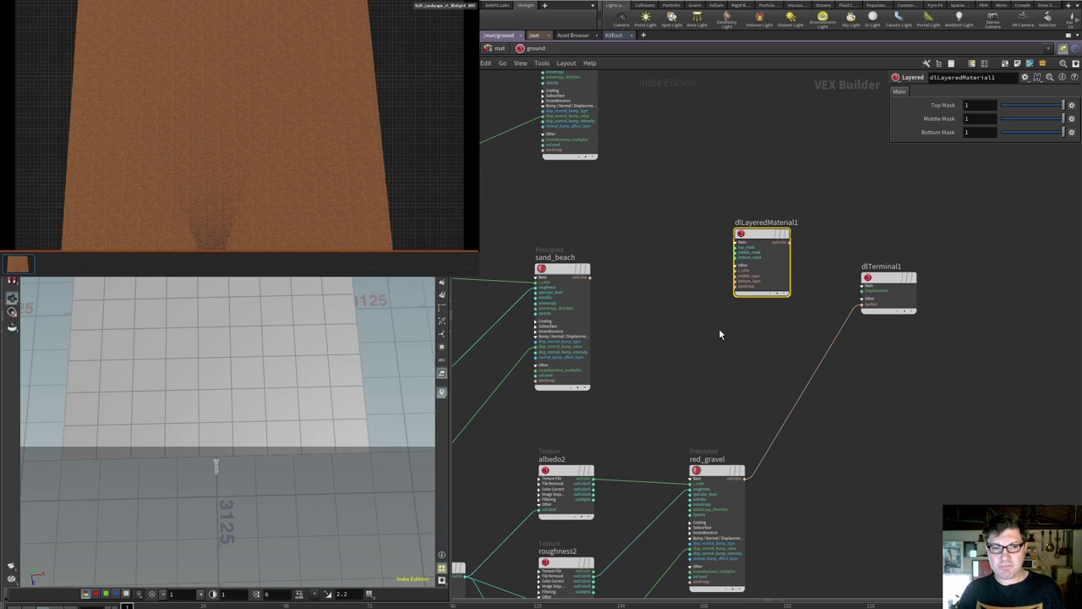
{"action": "left_click_drag", "start_coordinate": [759, 236], "coordinate": [763, 217]}
{"action": "left_click", "coordinate": [654, 229]}
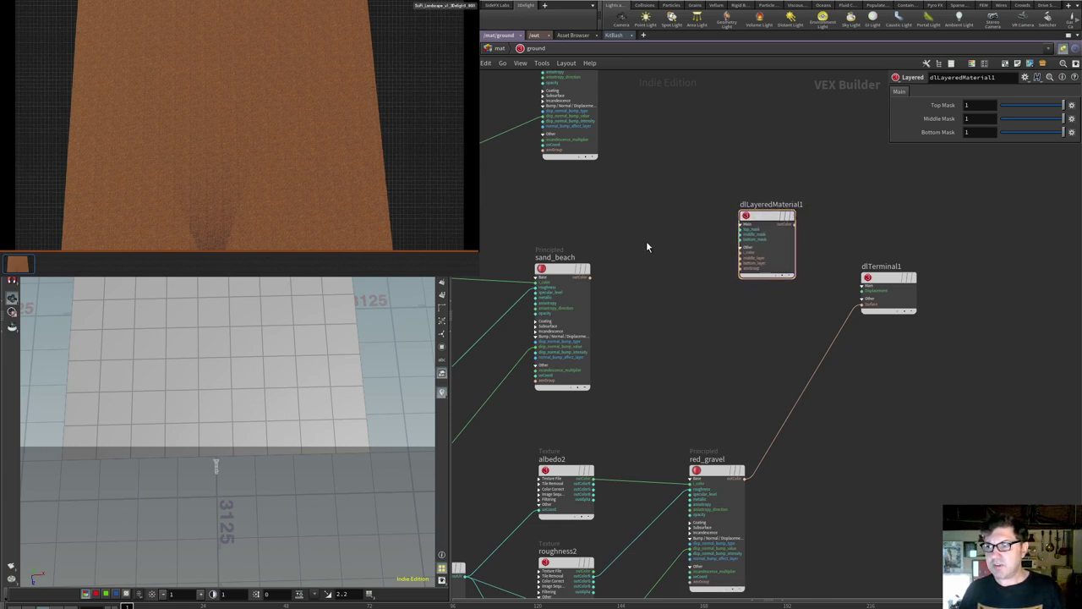
Add a Texture node below dlLayeredMaterial1, beside the sand_beach shader.
{"action": "key", "text": "Tab"}
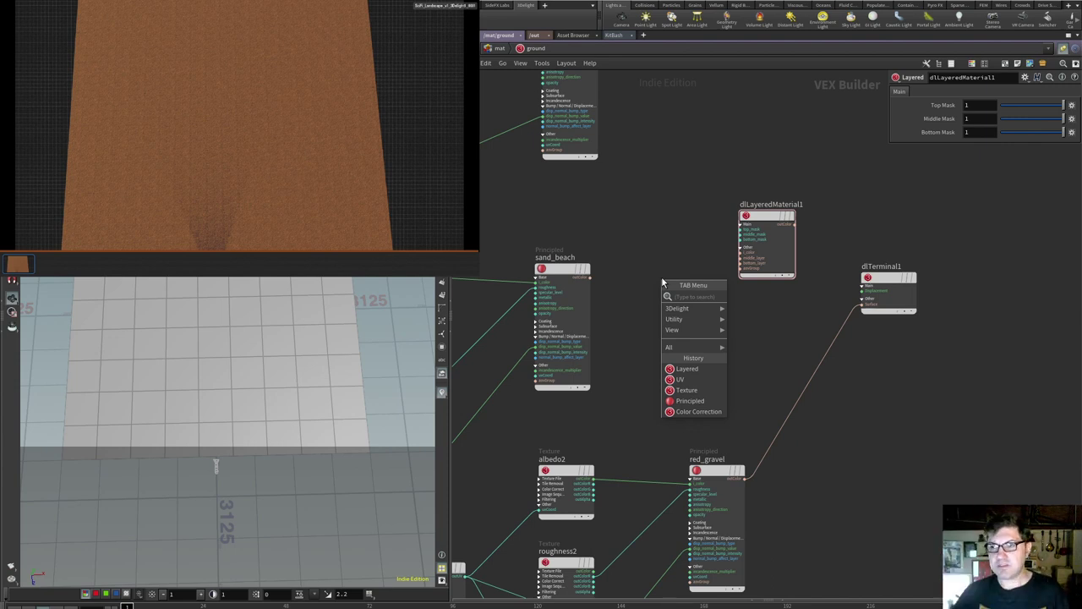
{"action": "mouse_move", "coordinate": [708, 311]}
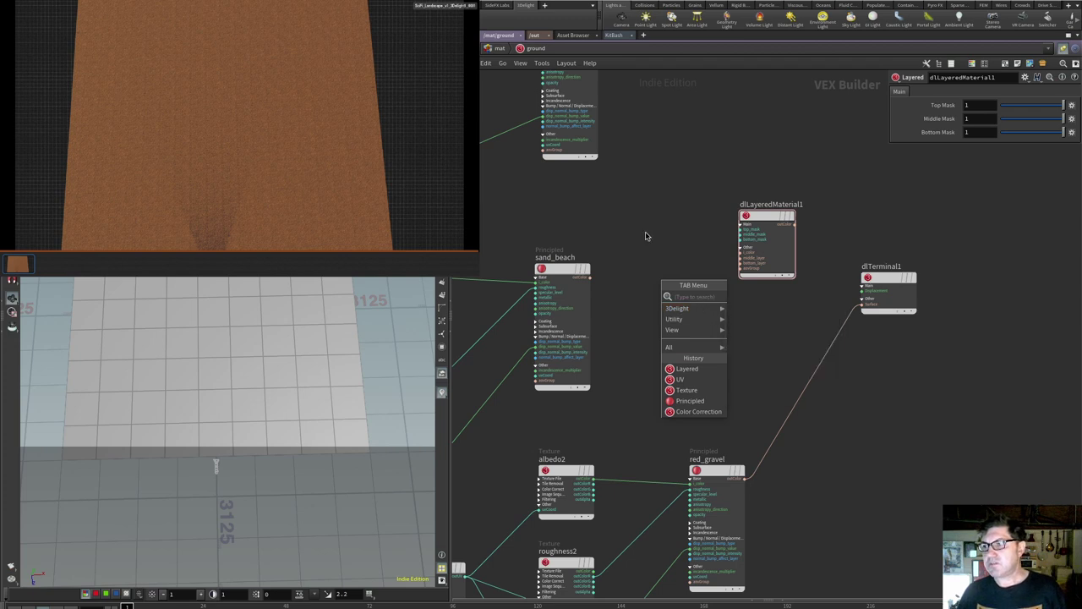
{"action": "key", "text": "Escape"}
{"action": "key", "text": "Tab"}
{"action": "type", "text": "text"}
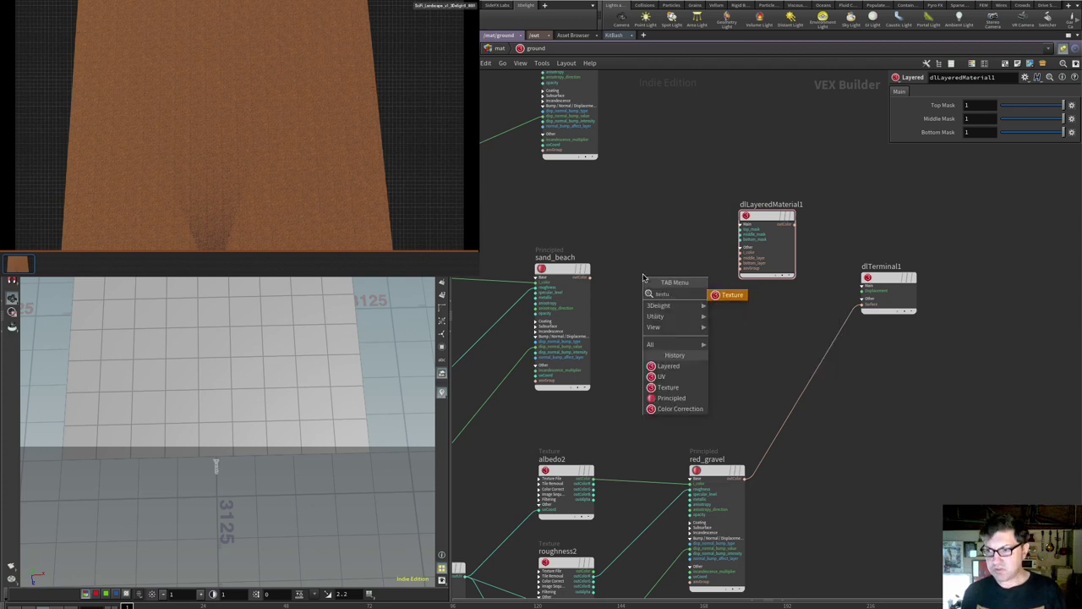
{"action": "key", "text": "Return"}
{"action": "left_click", "coordinate": [654, 327]}
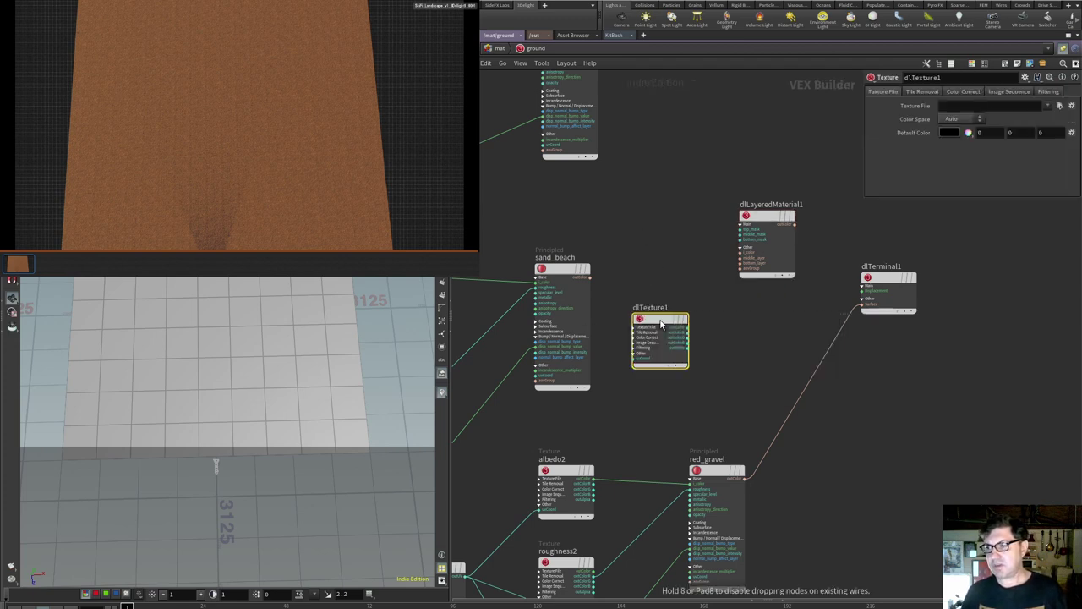
Rename the new Texture node beside sand_beach as top_mask.
{"action": "double_click", "coordinate": [659, 307]}
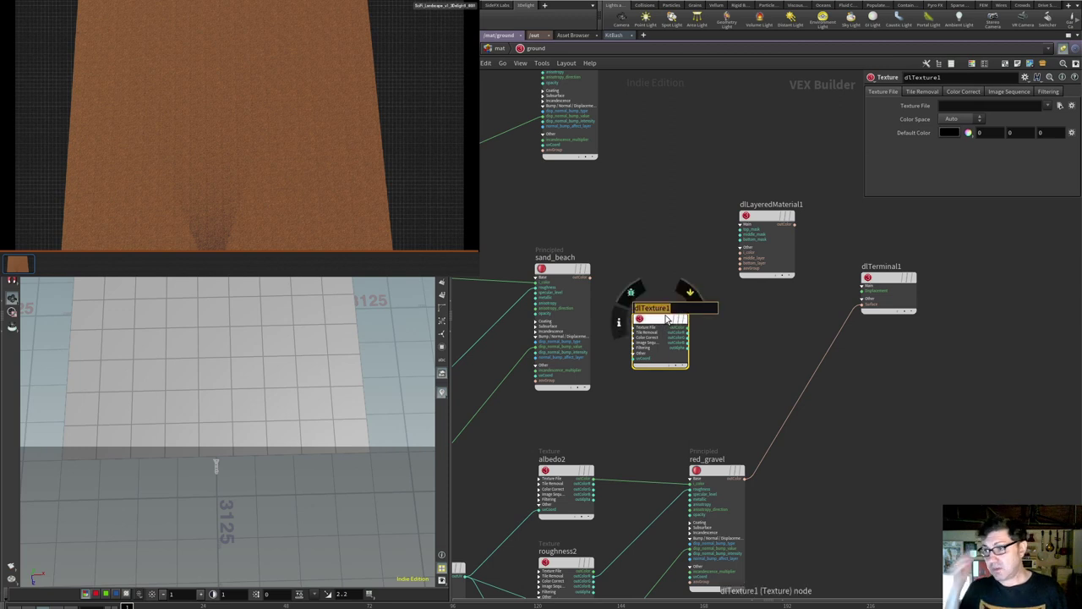
{"action": "type", "text": "mask_1"}
{"action": "key", "text": "Return"}
{"action": "double_click", "coordinate": [647, 307]}
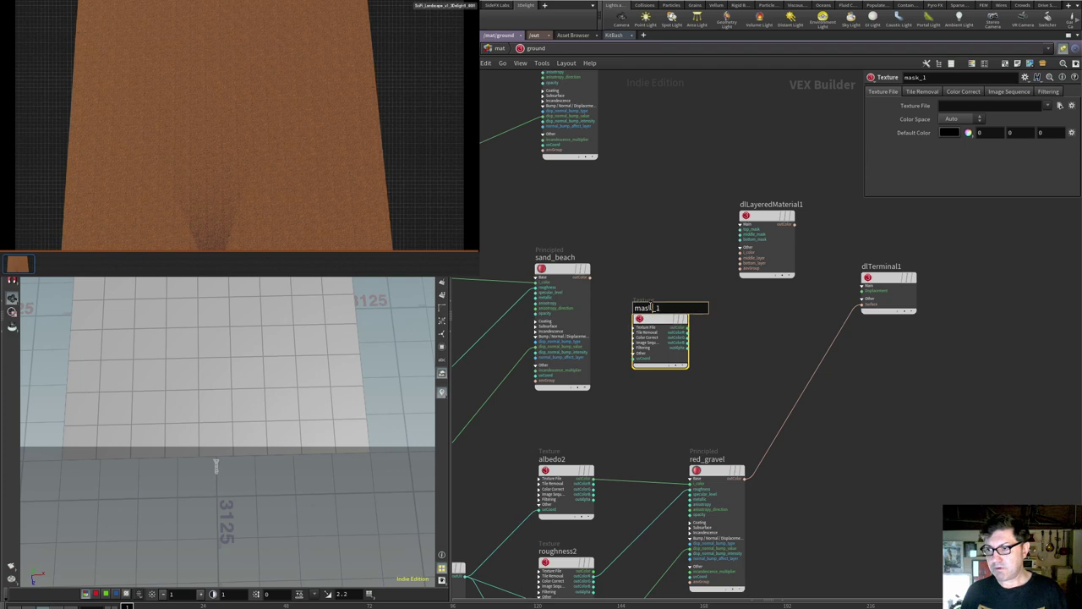
{"action": "type", "text": "top_mask"}
{"action": "key", "text": "Return"}
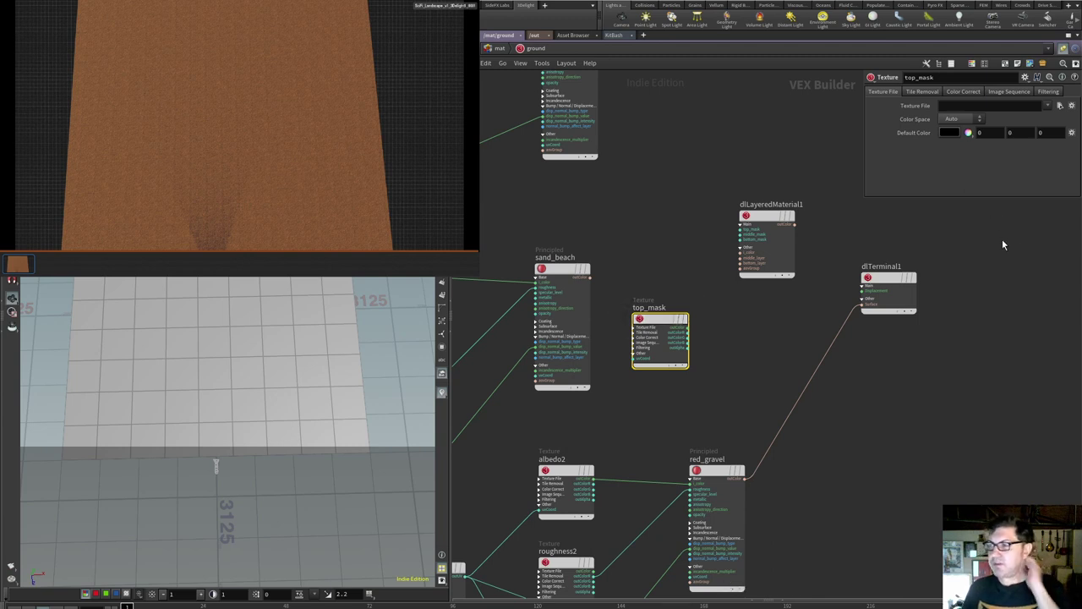
Load a mask image from the /Volumes/XFX/CGI folder as top_mask's texture file.
{"action": "left_click", "coordinate": [1060, 106]}
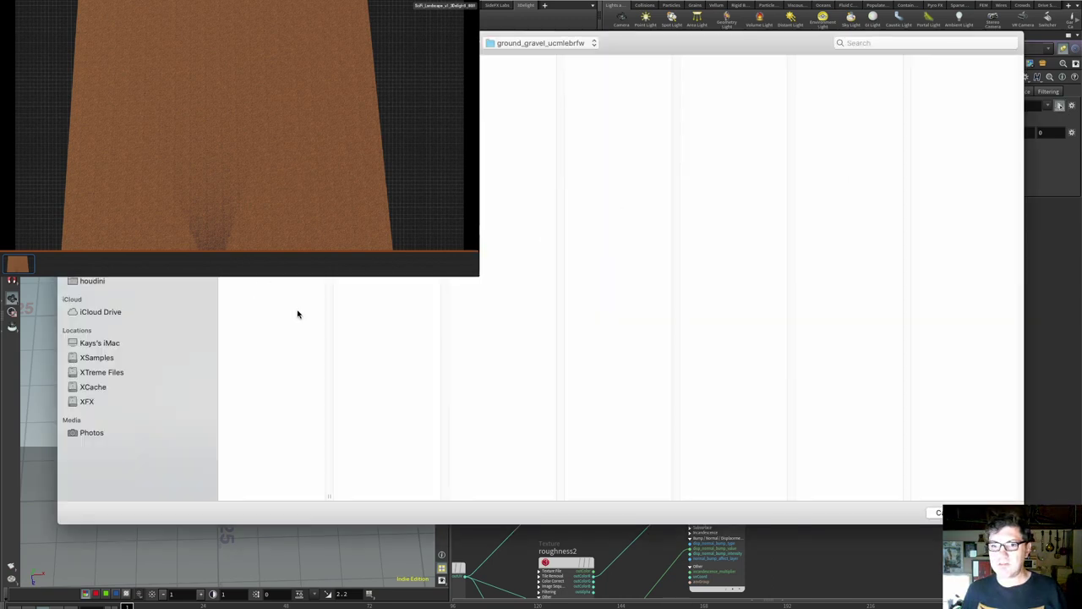
{"action": "key", "text": "Escape"}
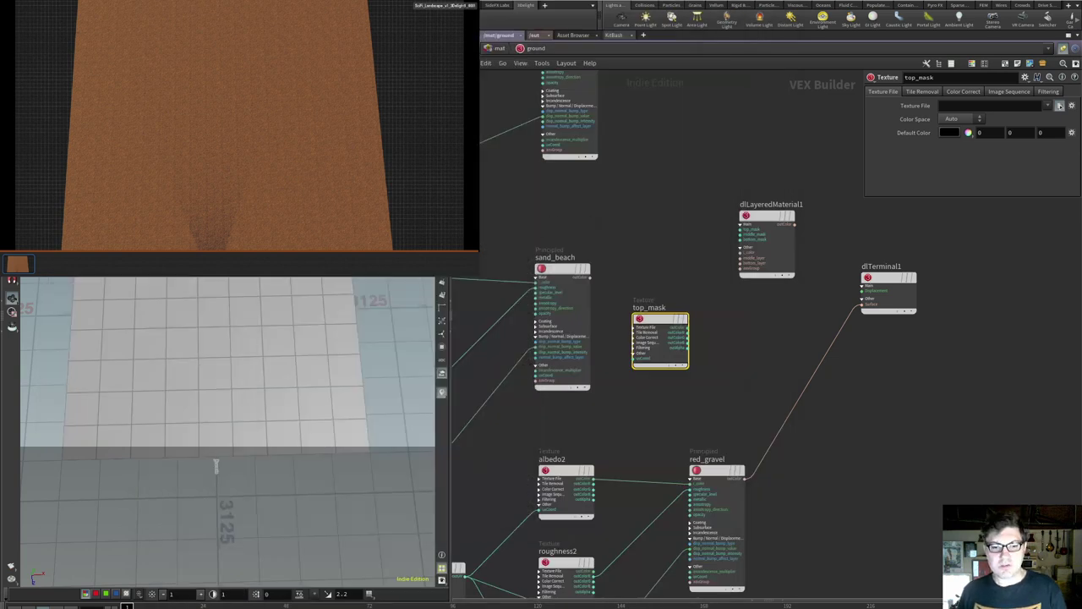
{"action": "left_click", "coordinate": [676, 268]}
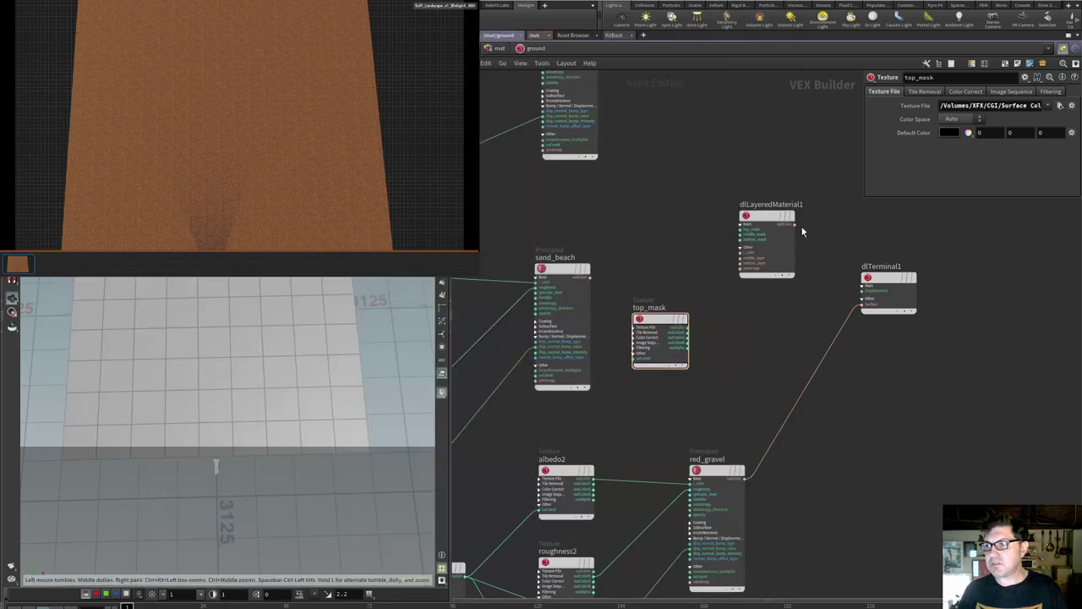
Move dlLayeredMaterial1 out of the way and add a Principled node between top_mask and dlTerminal1.
{"action": "left_click_drag", "start_coordinate": [774, 218], "coordinate": [707, 144]}
{"action": "key", "text": "Tab"}
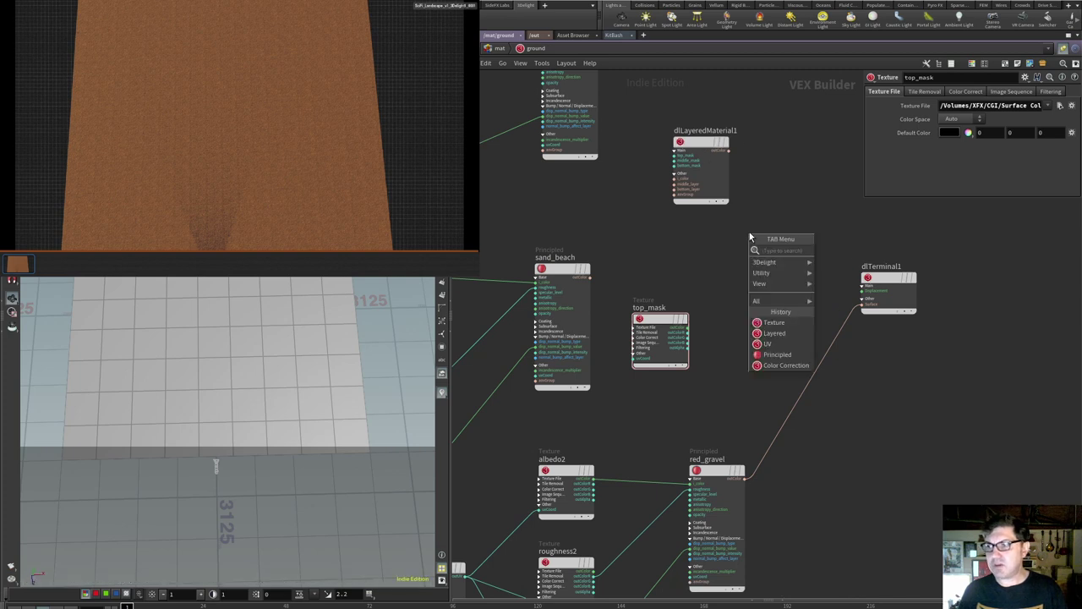
{"action": "type", "text": "prin"}
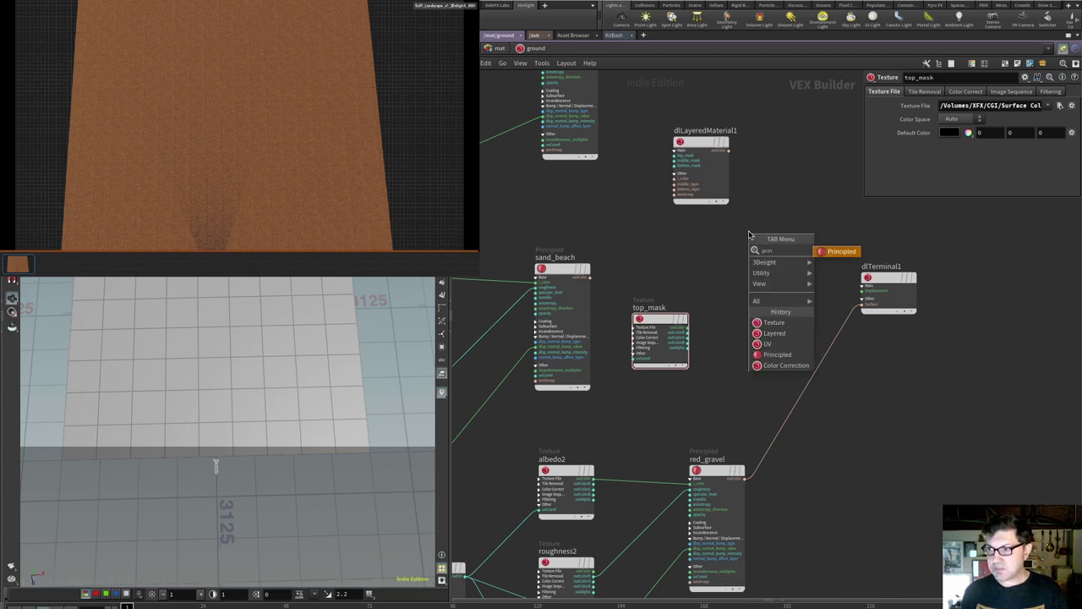
{"action": "key", "text": "Return"}
{"action": "left_click", "coordinate": [755, 245]}
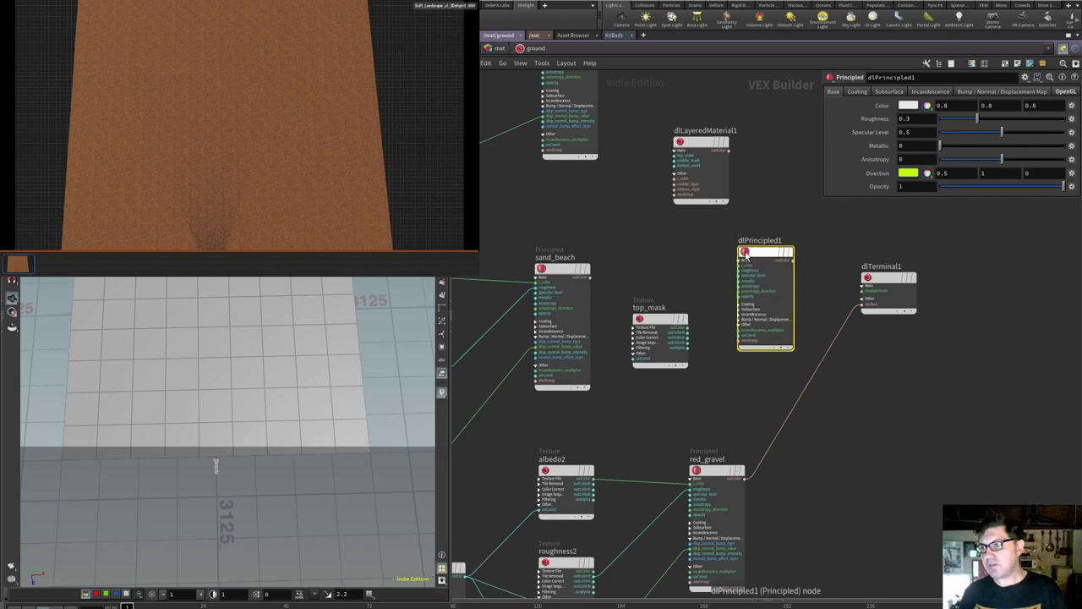
Preview the mask by connecting top_mask's outColor to dlPrincipled1's color input and dlPrincipled1's outColor to dlTerminal1's Surface.
{"action": "left_click_drag", "start_coordinate": [797, 264], "coordinate": [862, 304]}
{"action": "left_click_drag", "start_coordinate": [754, 254], "coordinate": [768, 272]}
{"action": "left_click_drag", "start_coordinate": [664, 319], "coordinate": [743, 284]}
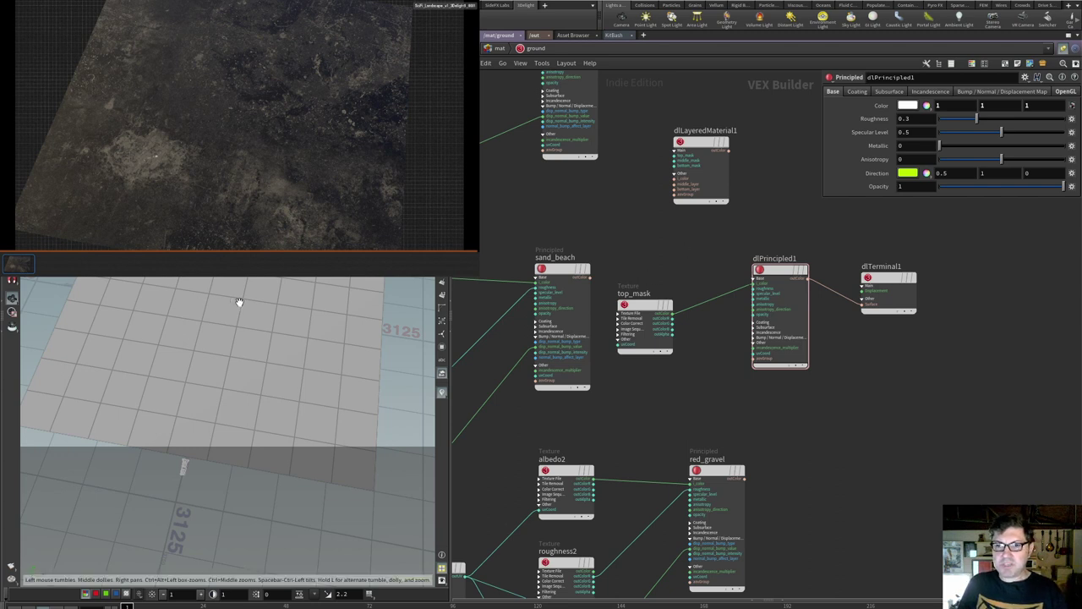
{"action": "left_click_drag", "start_coordinate": [227, 324], "coordinate": [243, 330]}
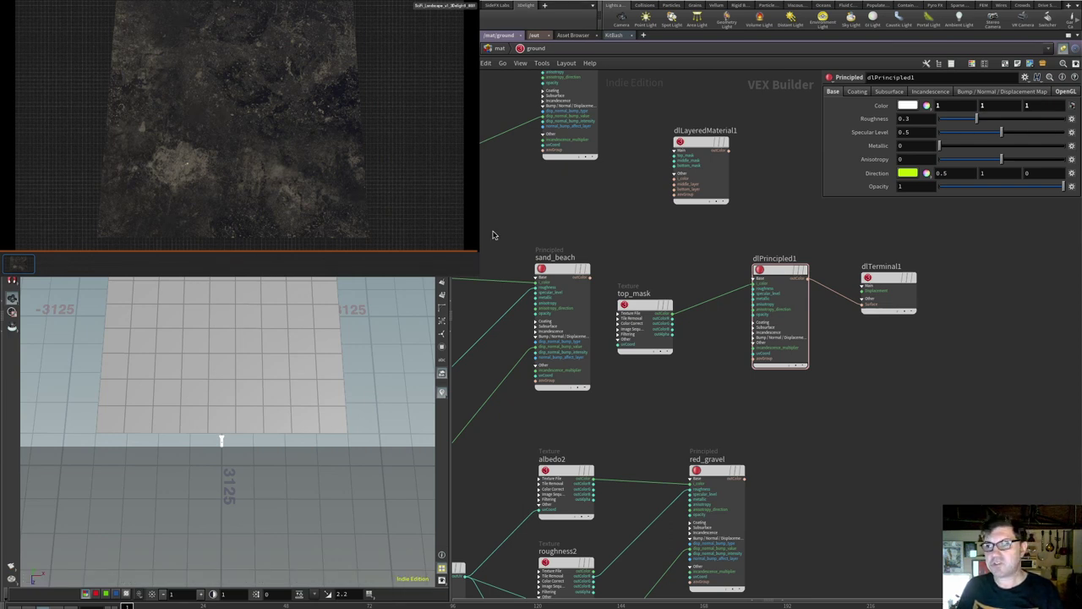
Space out dlPrincipled1 and dlTerminal1 and insert a Remap node on the wire between top_mask and dlPrincipled1.
{"action": "left_click_drag", "start_coordinate": [896, 285], "coordinate": [942, 277]}
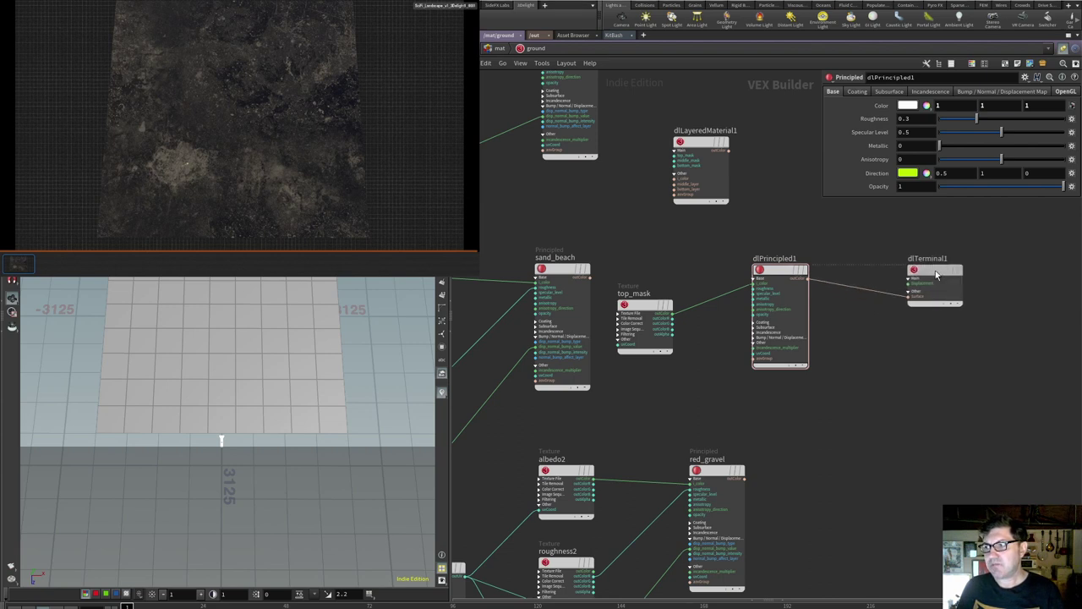
{"action": "left_click_drag", "start_coordinate": [765, 309], "coordinate": [824, 319]}
{"action": "left_click", "coordinate": [723, 306]}
{"action": "key", "text": "Tab"}
{"action": "type", "text": "re"}
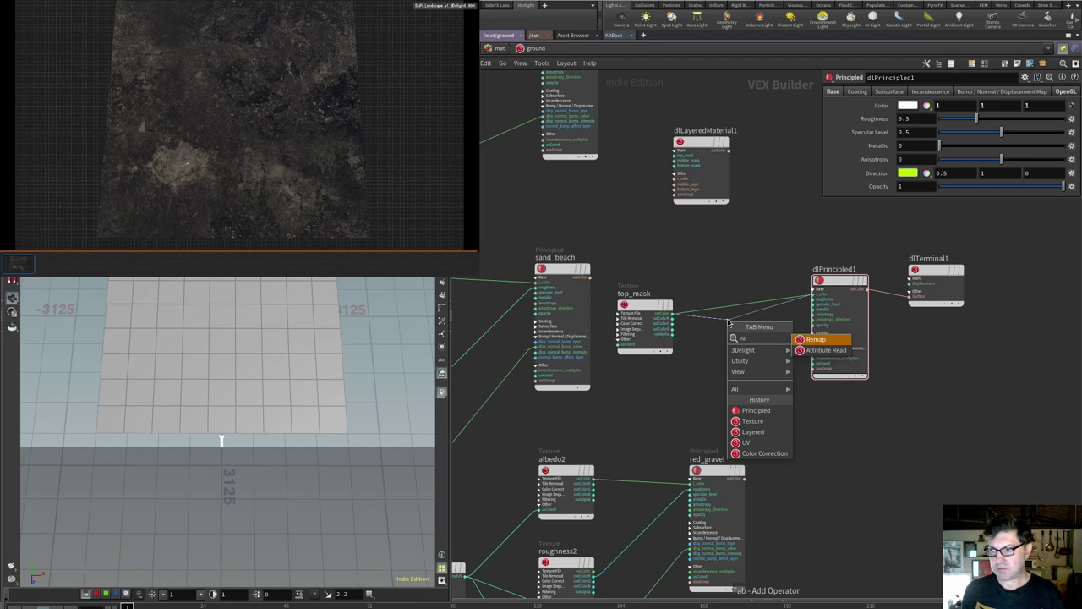
{"action": "key", "text": "Return"}
{"action": "left_click", "coordinate": [728, 320]}
{"action": "left_click_drag", "start_coordinate": [730, 319], "coordinate": [717, 304]}
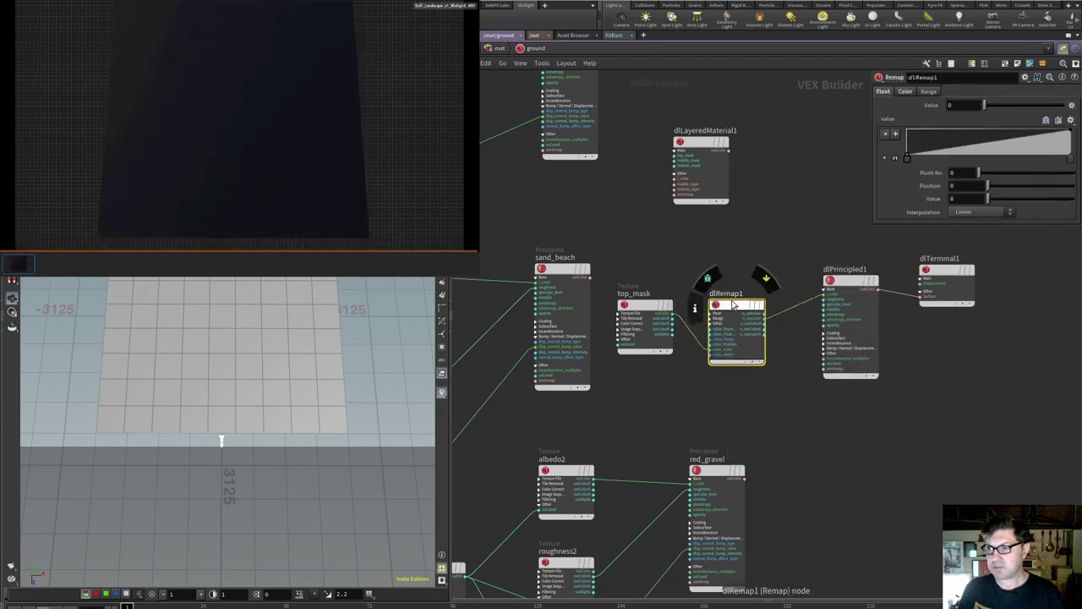
Rewire top_mask's outColor into dlRemap1's Float inputValue and dlRemap1's o_outValue into dlPrincipled1's color input.
{"action": "scroll", "coordinate": [722, 315], "scroll_direction": "up", "scroll_amount": 2}
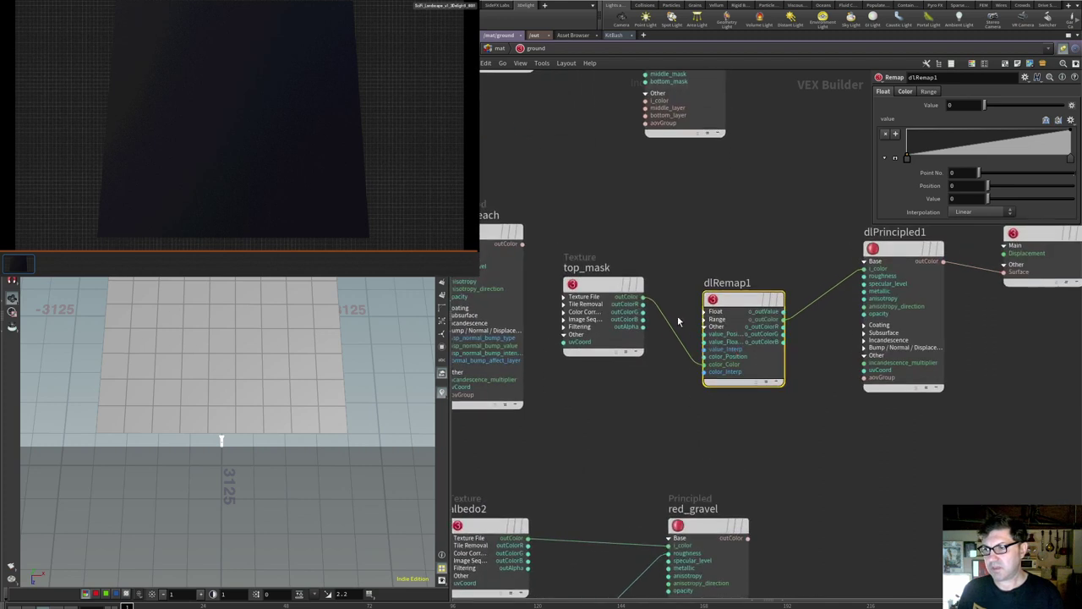
{"action": "left_click_drag", "start_coordinate": [645, 297], "coordinate": [711, 321]}
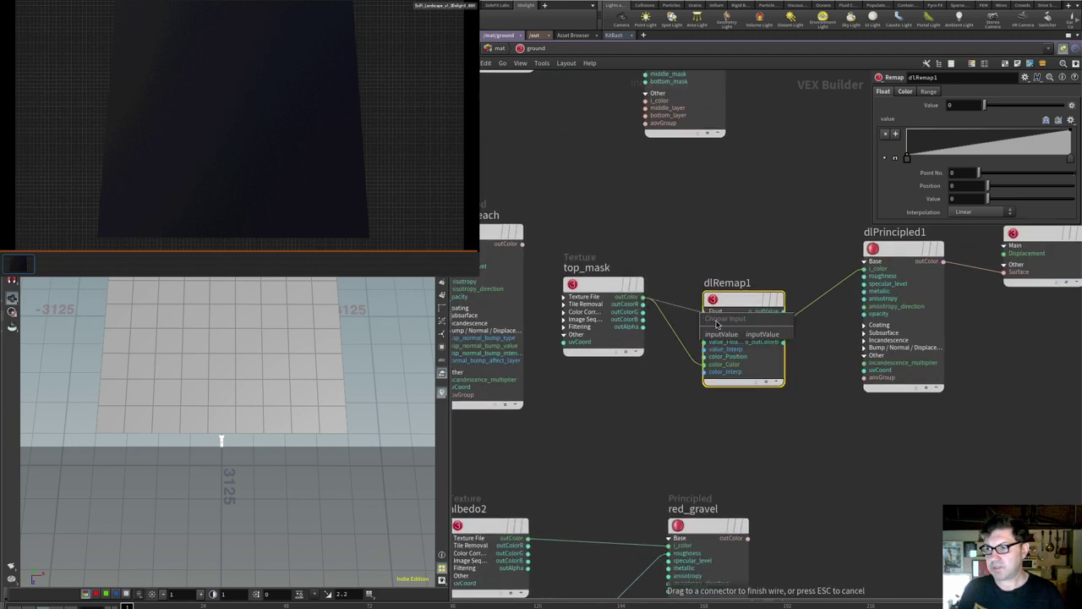
{"action": "left_click", "coordinate": [727, 360]}
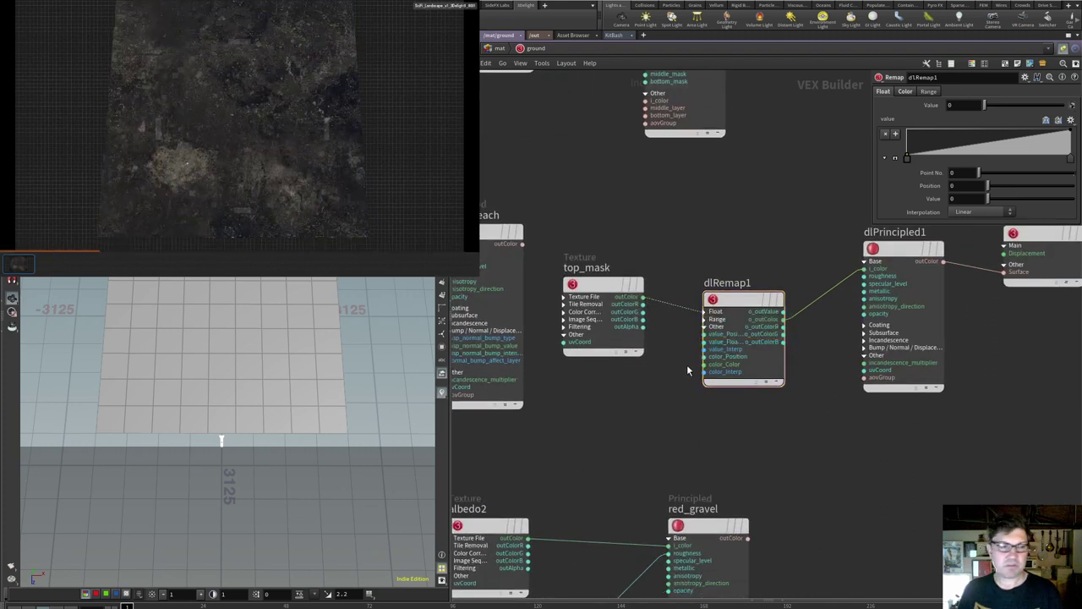
{"action": "left_click_drag", "start_coordinate": [741, 302], "coordinate": [864, 268]}
{"action": "left_click_drag", "start_coordinate": [735, 295], "coordinate": [732, 294]}
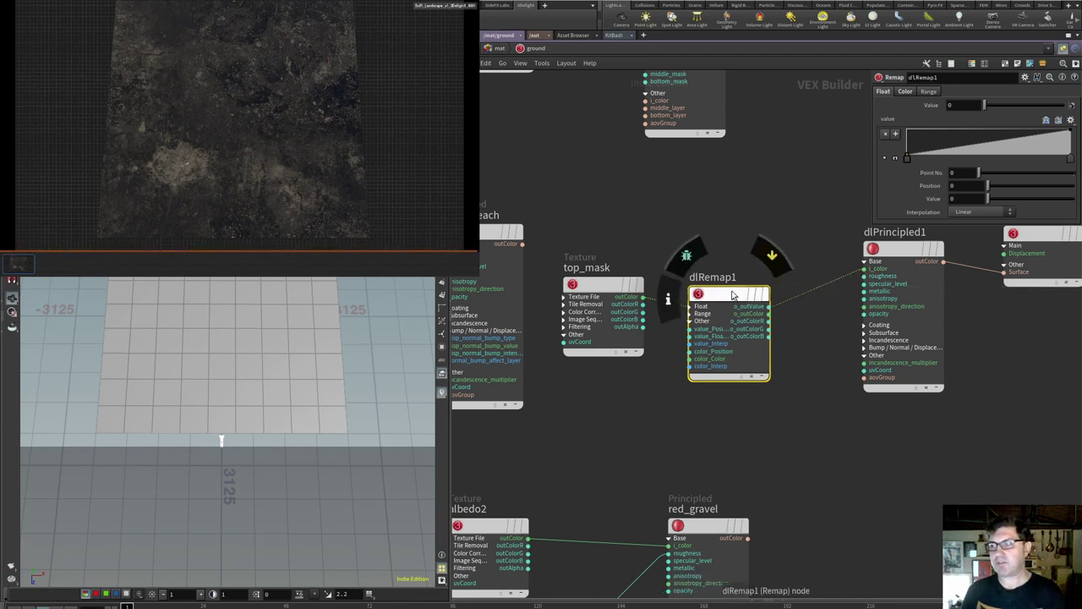
Raise the mask contrast by moving dlRemap1's value ramp points to positions of about 0.06 and 0.58.
{"action": "left_click_drag", "start_coordinate": [1070, 163], "coordinate": [999, 160]}
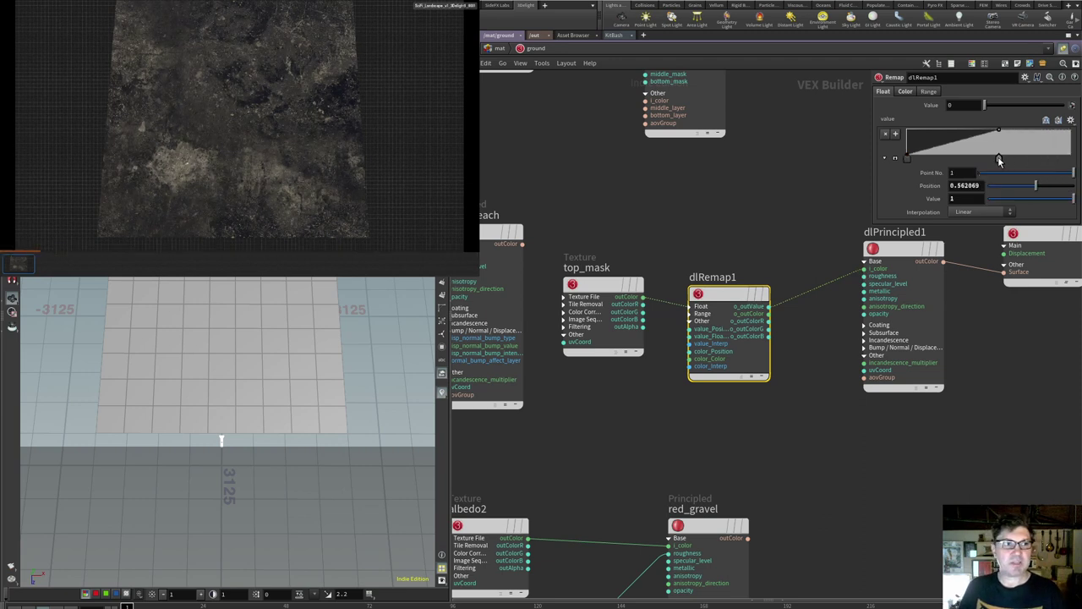
{"action": "left_click_drag", "start_coordinate": [907, 159], "coordinate": [917, 161]}
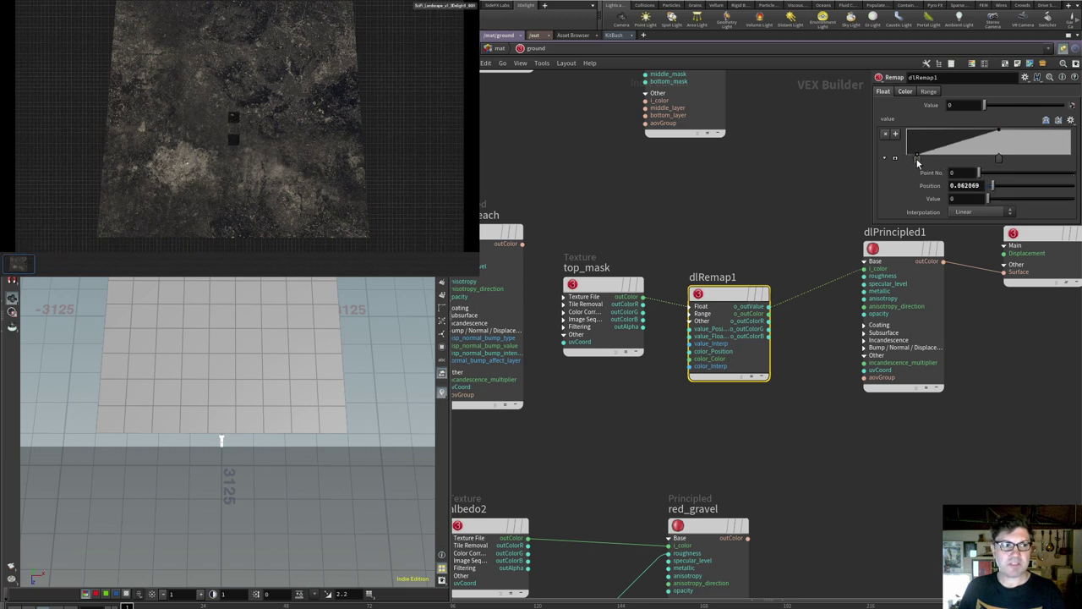
{"action": "left_click_drag", "start_coordinate": [999, 159], "coordinate": [1007, 159]}
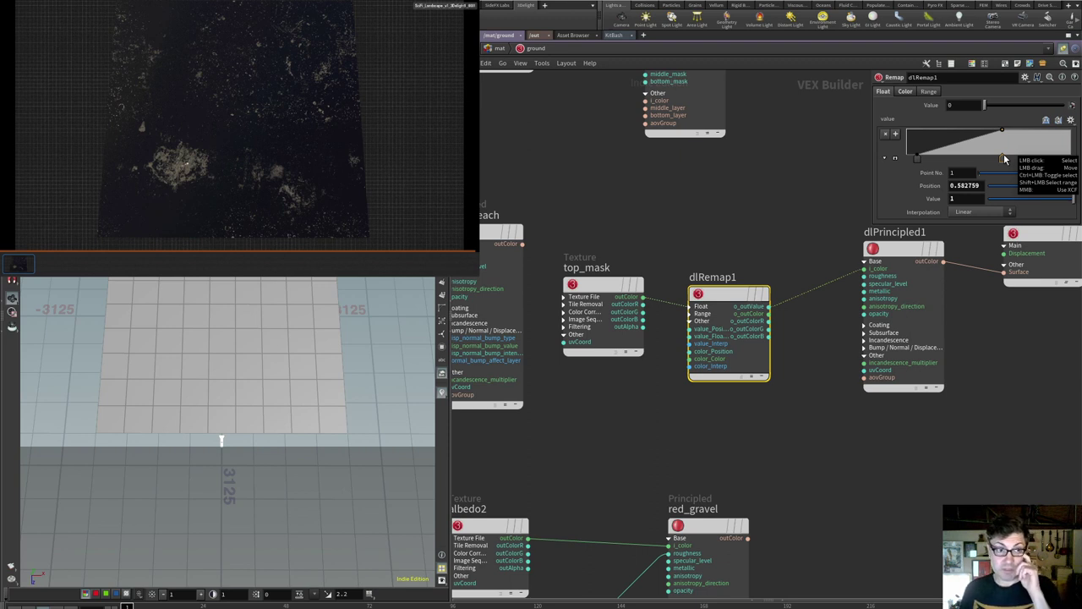
Connect sand's outColor to dlLayeredMaterial1's i_color input and dlLayeredMaterial1's outColor to dlTerminal1's Surface.
{"action": "scroll", "coordinate": [926, 291], "scroll_direction": "down", "scroll_amount": 3}
{"action": "left_click_drag", "start_coordinate": [525, 75], "coordinate": [727, 284]}
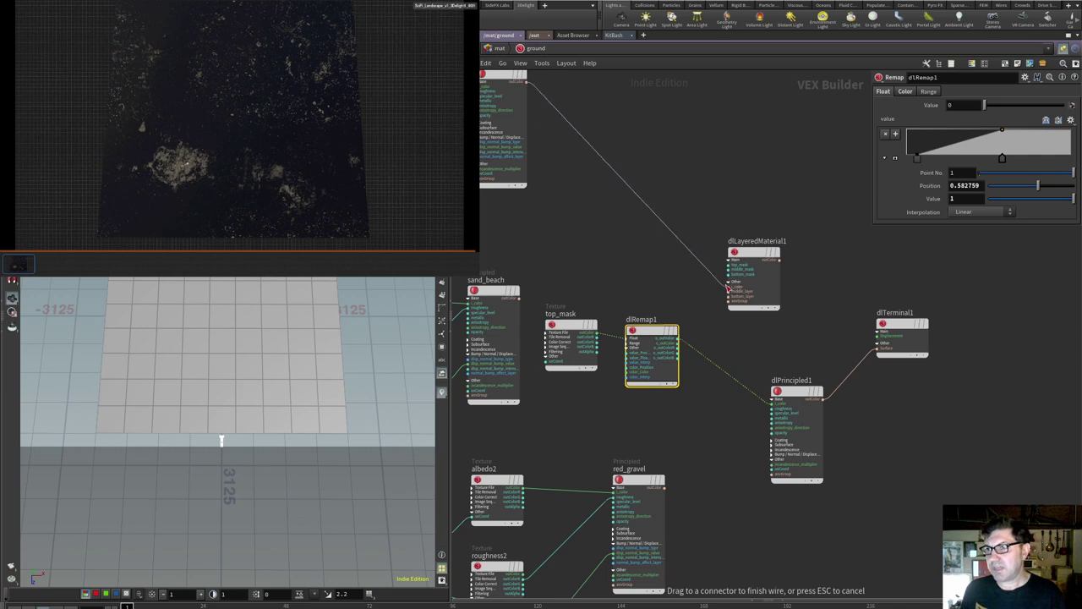
{"action": "middle_click_drag", "start_coordinate": [577, 196], "coordinate": [606, 235]}
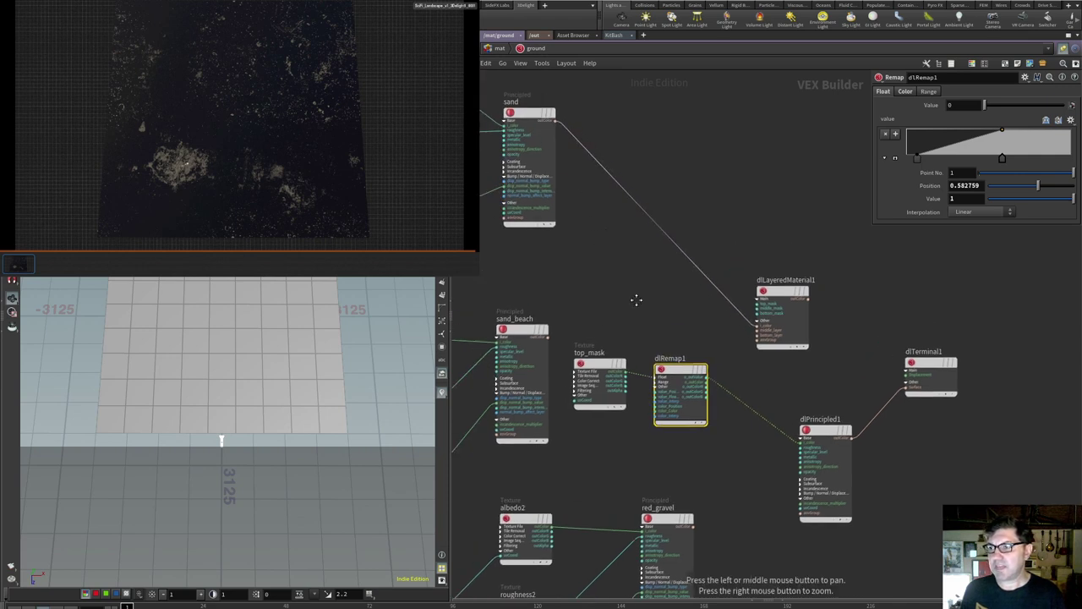
{"action": "middle_click_drag", "start_coordinate": [635, 299], "coordinate": [578, 245]}
{"action": "left_click_drag", "start_coordinate": [750, 244], "coordinate": [832, 321]}
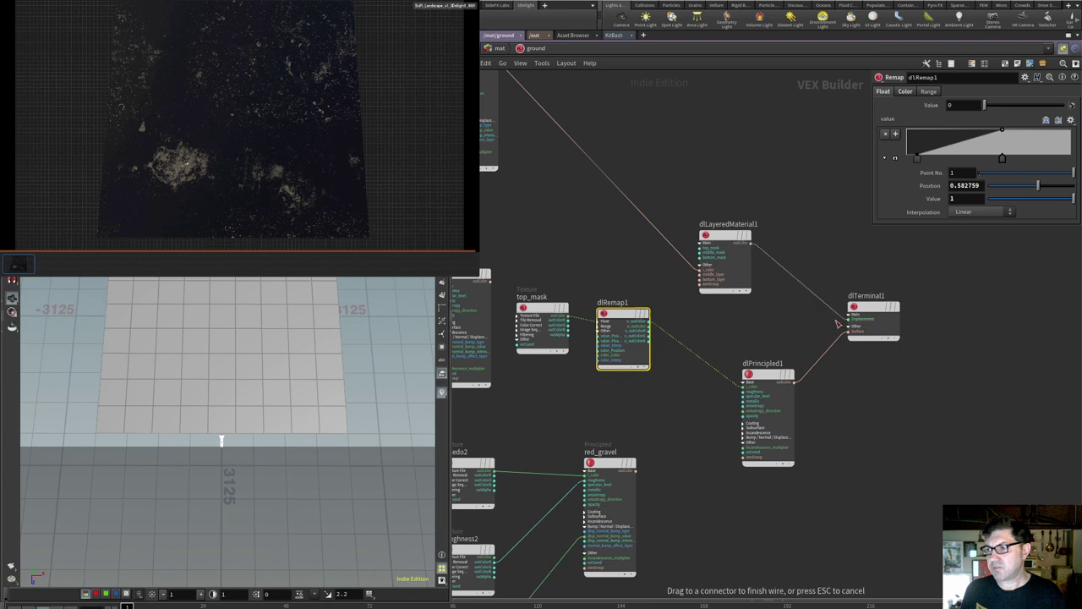
{"action": "left_click", "coordinate": [847, 334]}
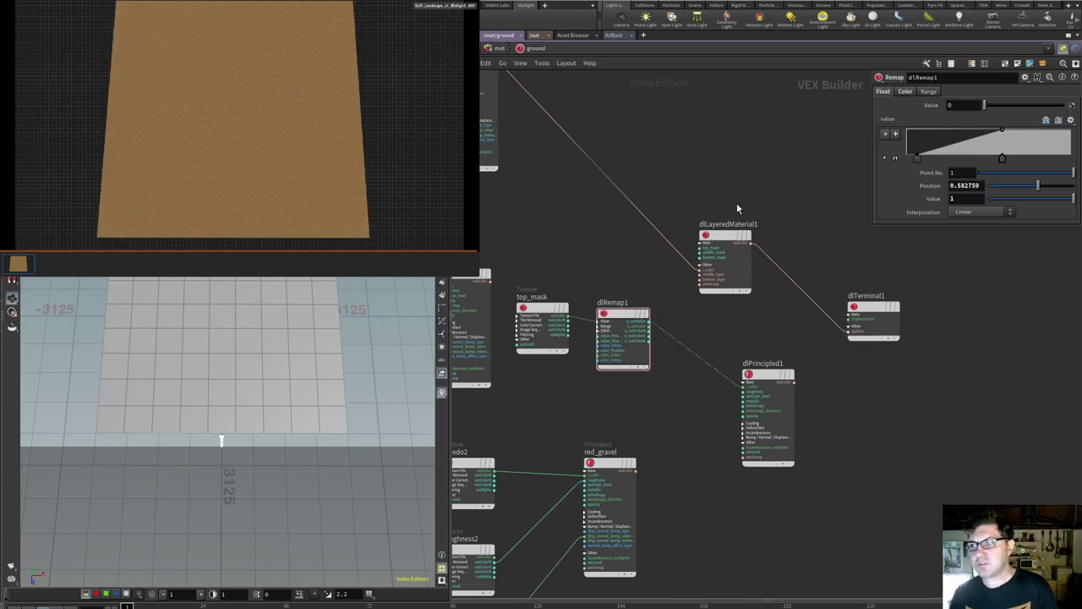
Move top_mask and dlRemap1 below the sand_beach shader and connect sand_beach's outColor to dlLayeredMaterial1's middle_layer.
{"action": "middle_click_drag", "start_coordinate": [570, 229], "coordinate": [638, 276]}
{"action": "left_click_drag", "start_coordinate": [539, 301], "coordinate": [544, 268]}
{"action": "scroll", "coordinate": [656, 295], "scroll_direction": "up", "scroll_amount": 2}
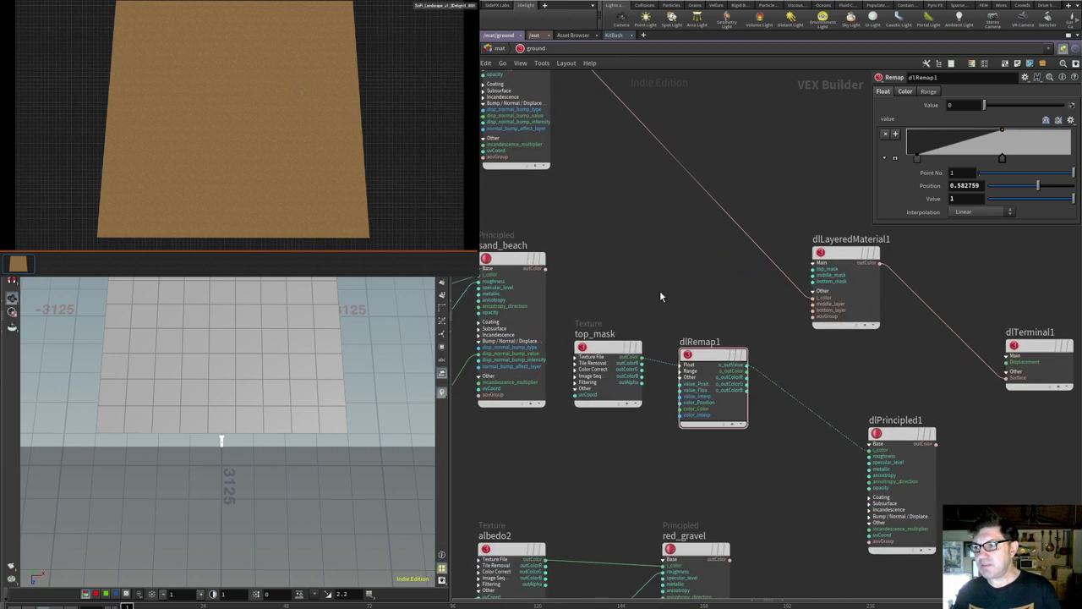
{"action": "left_click_drag", "start_coordinate": [608, 350], "coordinate": [619, 416]}
{"action": "left_click_drag", "start_coordinate": [697, 356], "coordinate": [725, 465]}
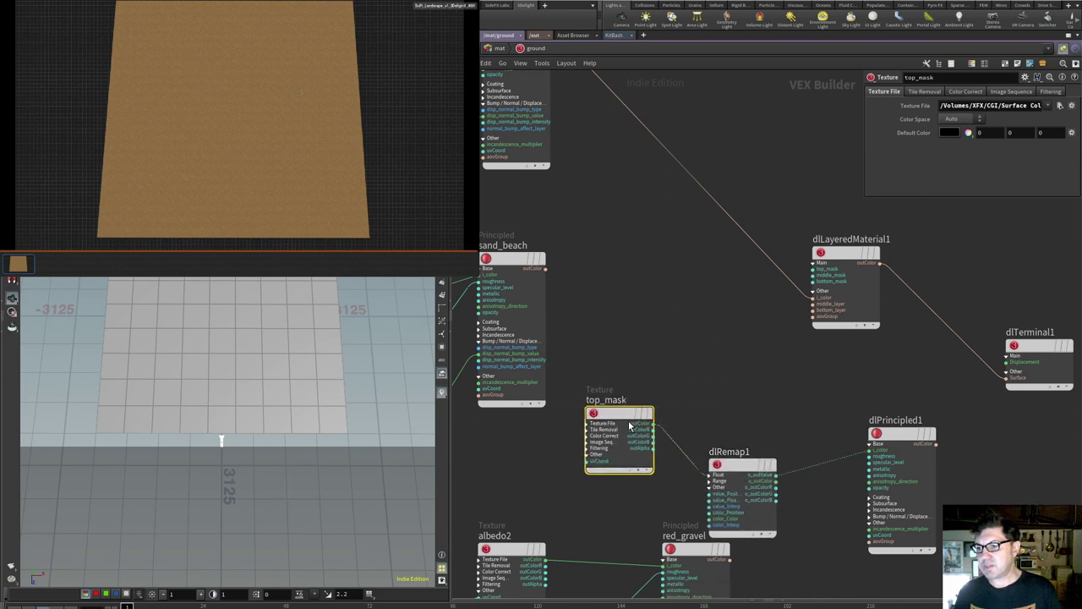
{"action": "left_click_drag", "start_coordinate": [617, 416], "coordinate": [605, 437]}
{"action": "left_click_drag", "start_coordinate": [725, 465], "coordinate": [754, 469]}
{"action": "left_click_drag", "start_coordinate": [610, 430], "coordinate": [608, 452]}
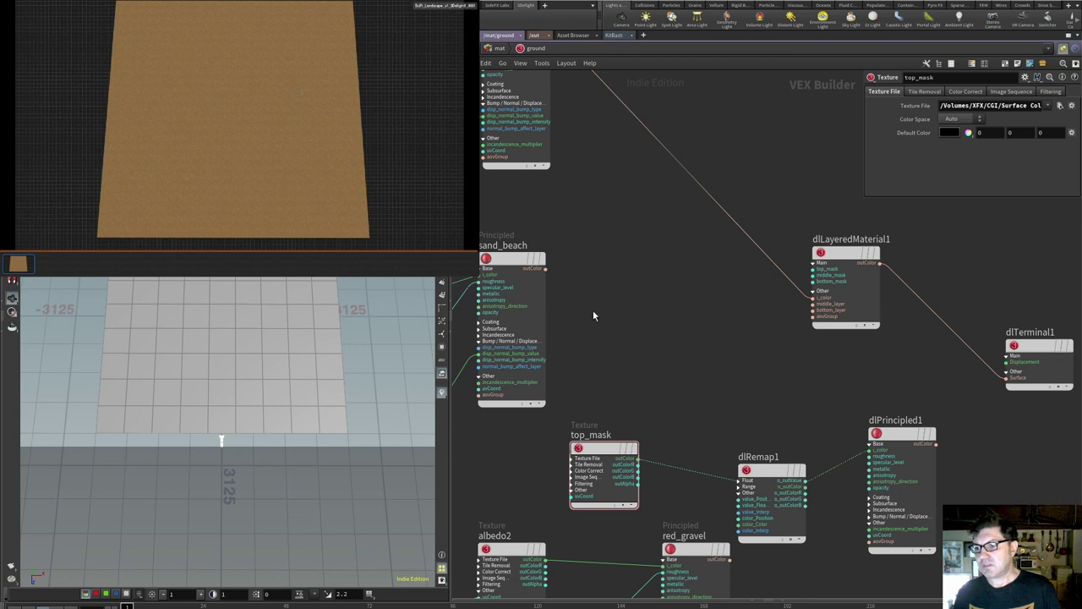
{"action": "left_click", "coordinate": [546, 268]}
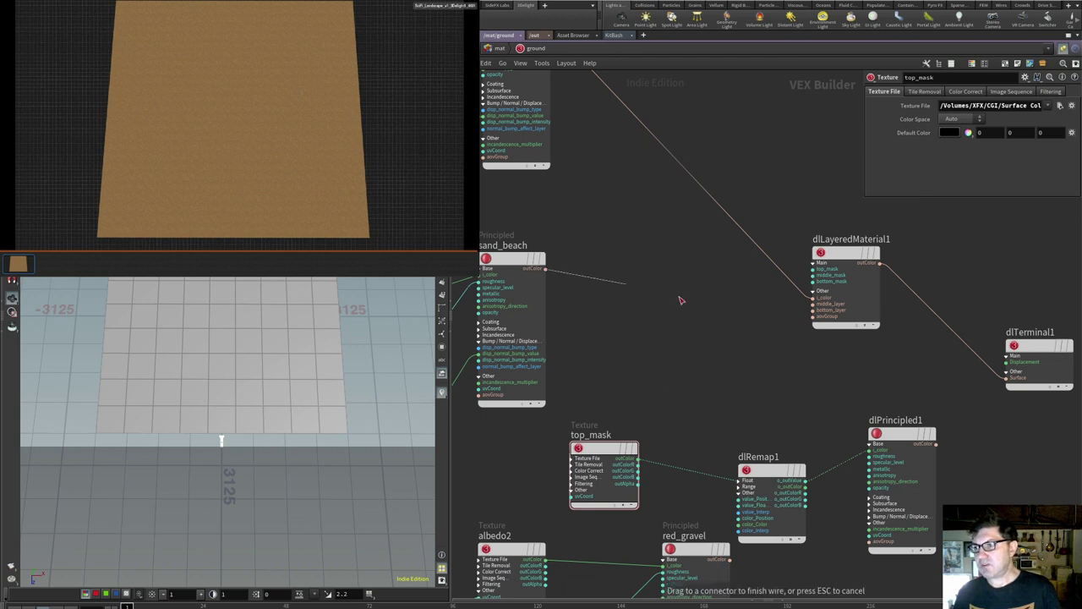
{"action": "left_click", "coordinate": [810, 305]}
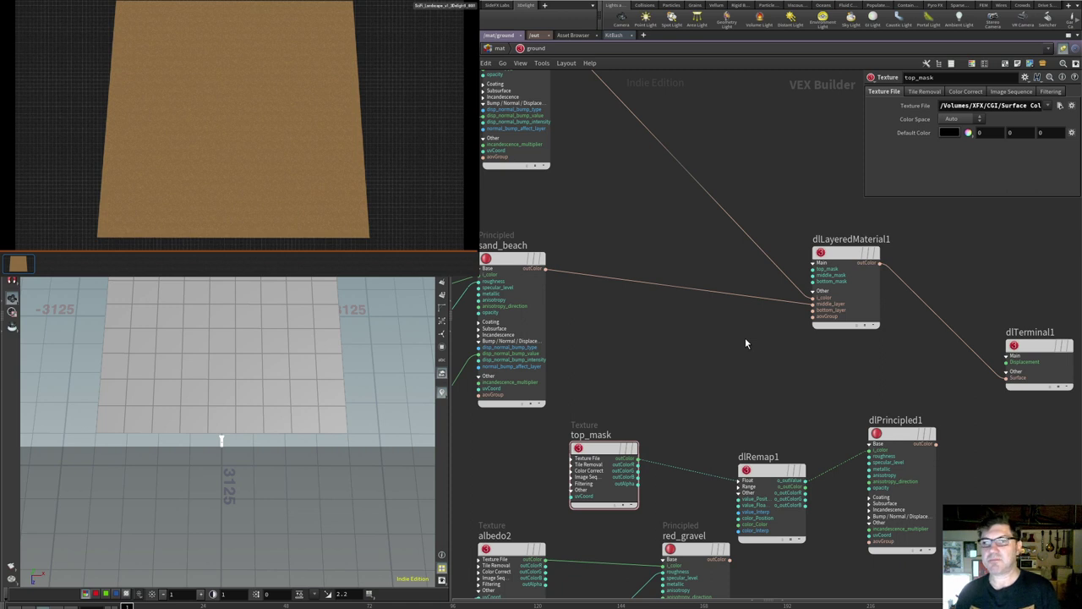
Connect dlRemap1's o_outValue to dlLayeredMaterial1's top_mask input and move the remap ramp's end point to about position 0.28.
{"action": "scroll", "coordinate": [838, 291], "scroll_direction": "up", "scroll_amount": 3}
{"action": "scroll", "coordinate": [840, 296], "scroll_direction": "up", "scroll_amount": 2}
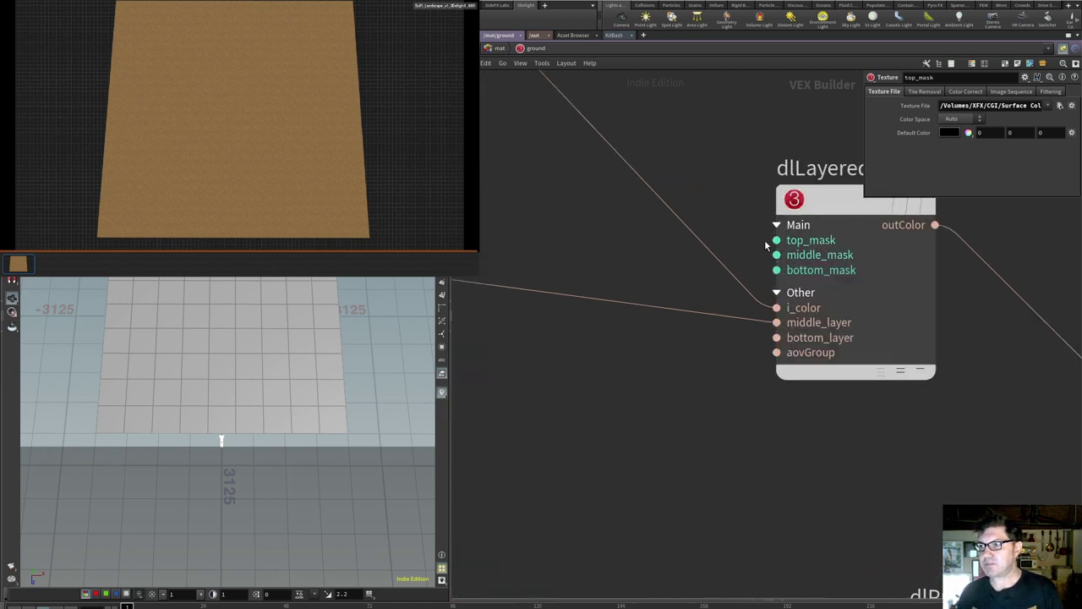
{"action": "scroll", "coordinate": [665, 344], "scroll_direction": "down", "scroll_amount": 4}
{"action": "left_click_drag", "start_coordinate": [651, 398], "coordinate": [721, 433]}
{"action": "scroll", "coordinate": [725, 426], "scroll_direction": "up", "scroll_amount": 1}
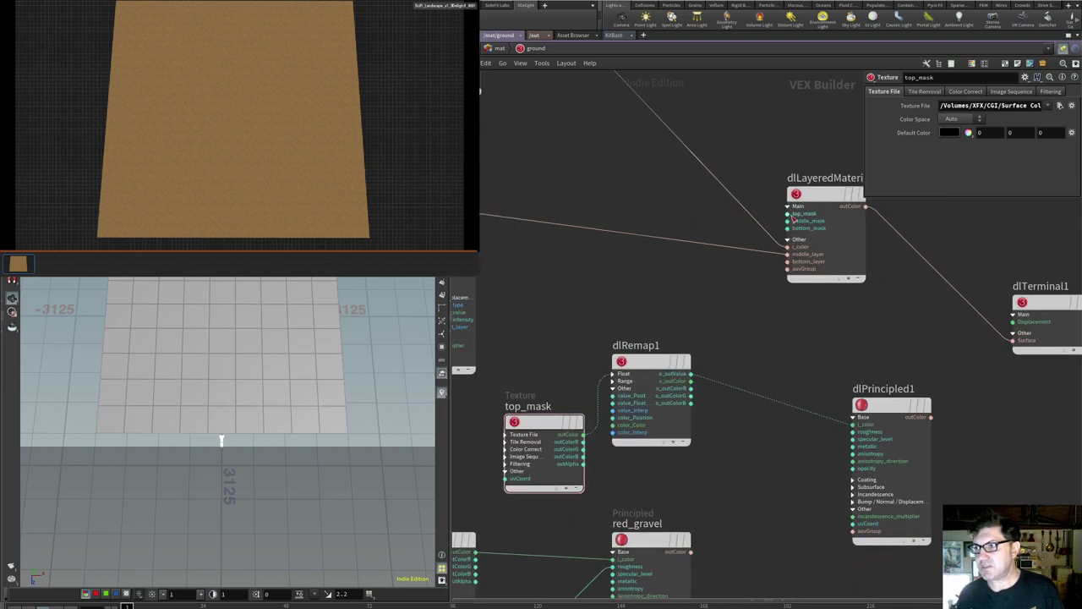
{"action": "left_click", "coordinate": [691, 373]}
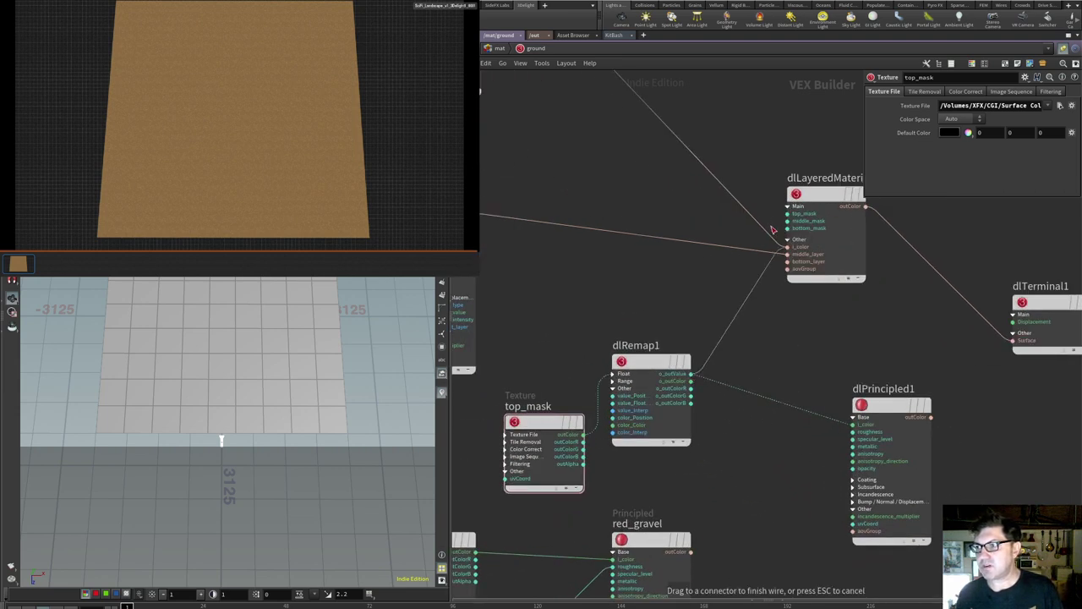
{"action": "left_click", "coordinate": [786, 214]}
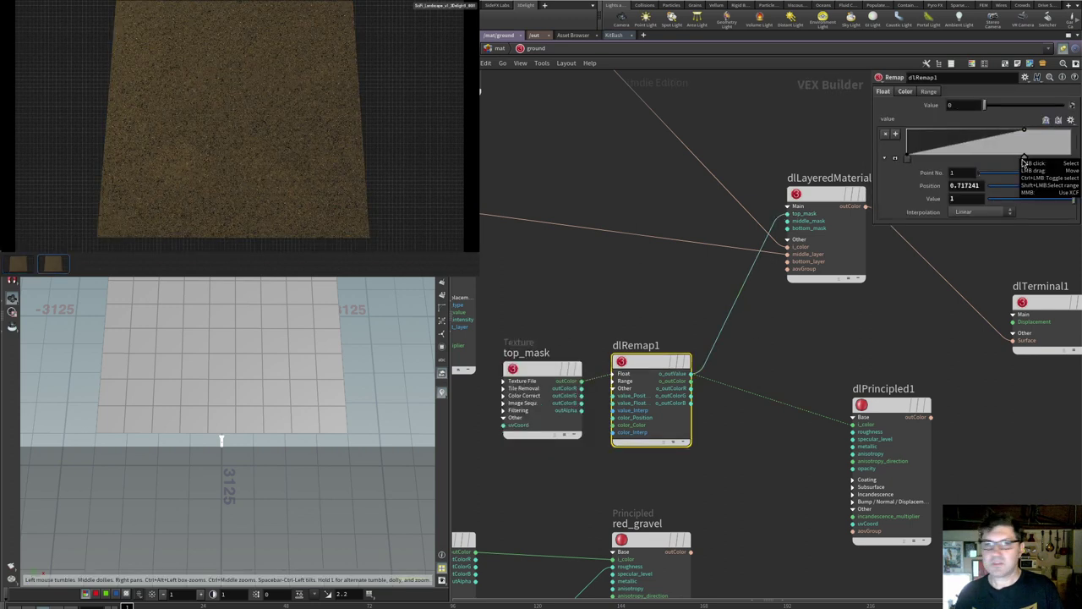
{"action": "left_click_drag", "start_coordinate": [1023, 161], "coordinate": [955, 152]}
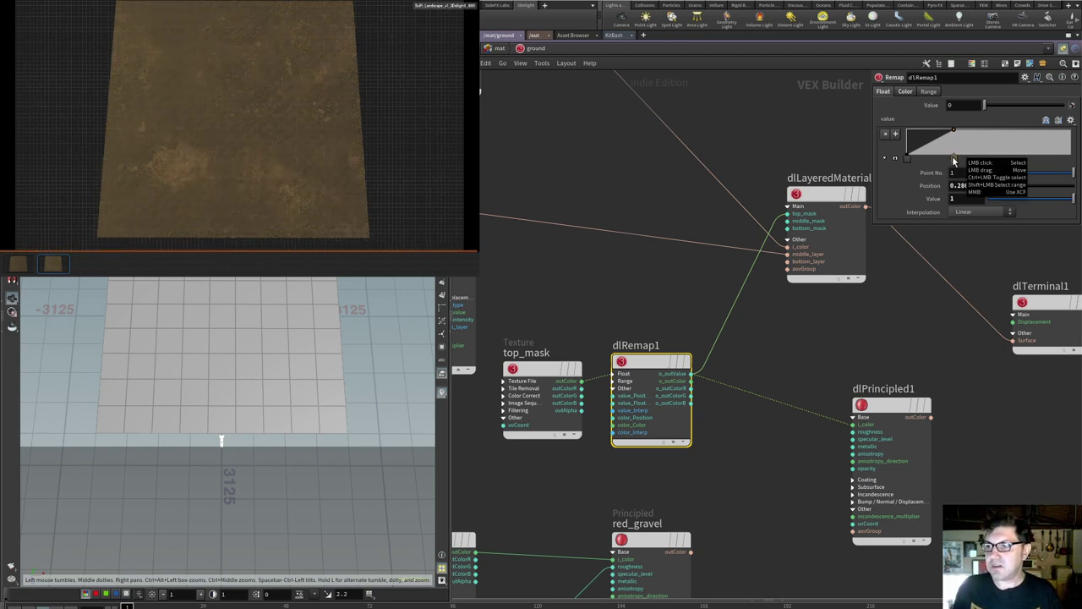
Try dlRemap1's ramp end point at positions of about 0.23 and 0.16, and reset the ramp.
{"action": "left_click_drag", "start_coordinate": [947, 159], "coordinate": [944, 161]}
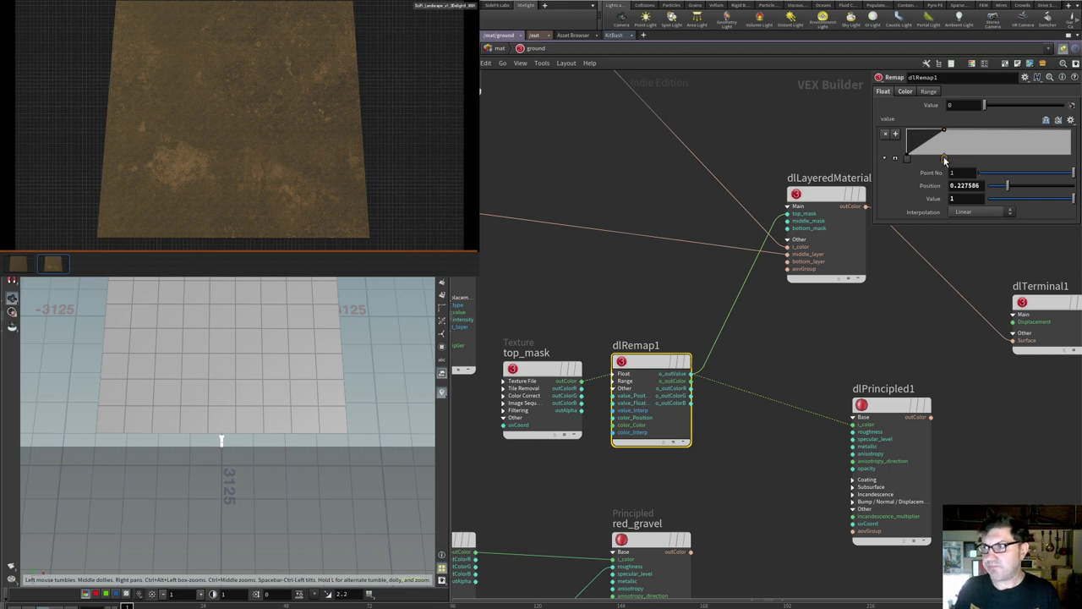
{"action": "left_click_drag", "start_coordinate": [941, 160], "coordinate": [934, 160]}
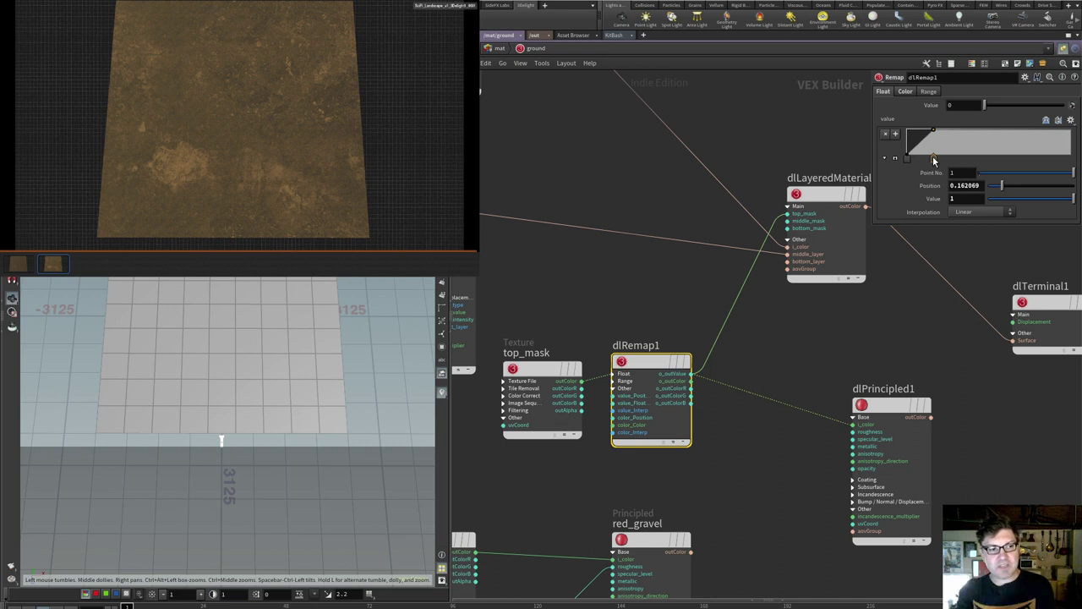
{"action": "left_click_drag", "start_coordinate": [933, 155], "coordinate": [928, 157]}
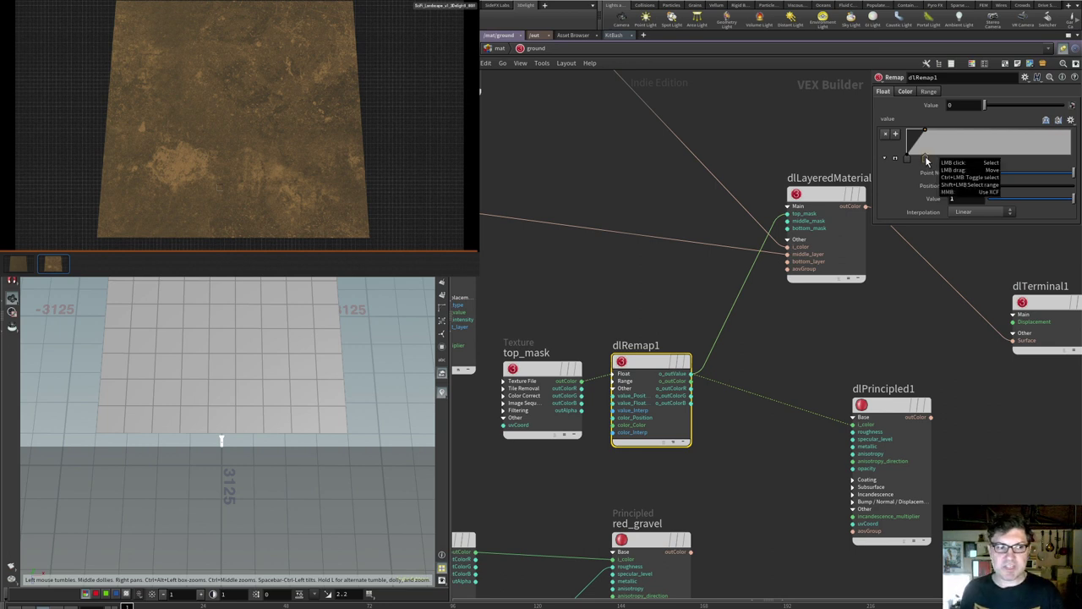
{"action": "key", "text": "Up"}
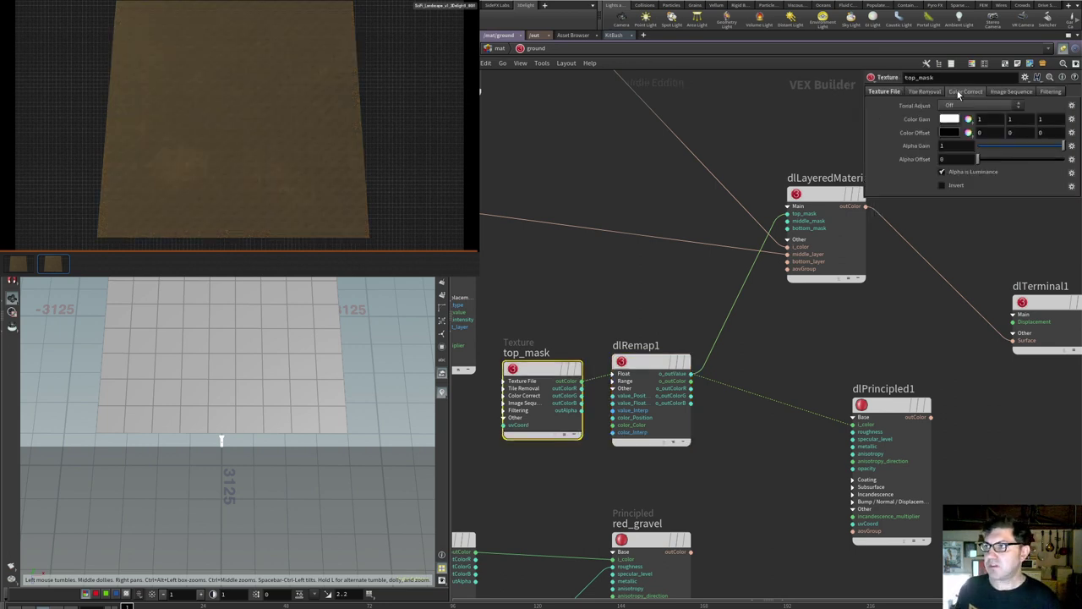
Turn on Invert for the top_mask texture and move dlRemap1's ramp start point to about position 0.92.
{"action": "left_click", "coordinate": [941, 186]}
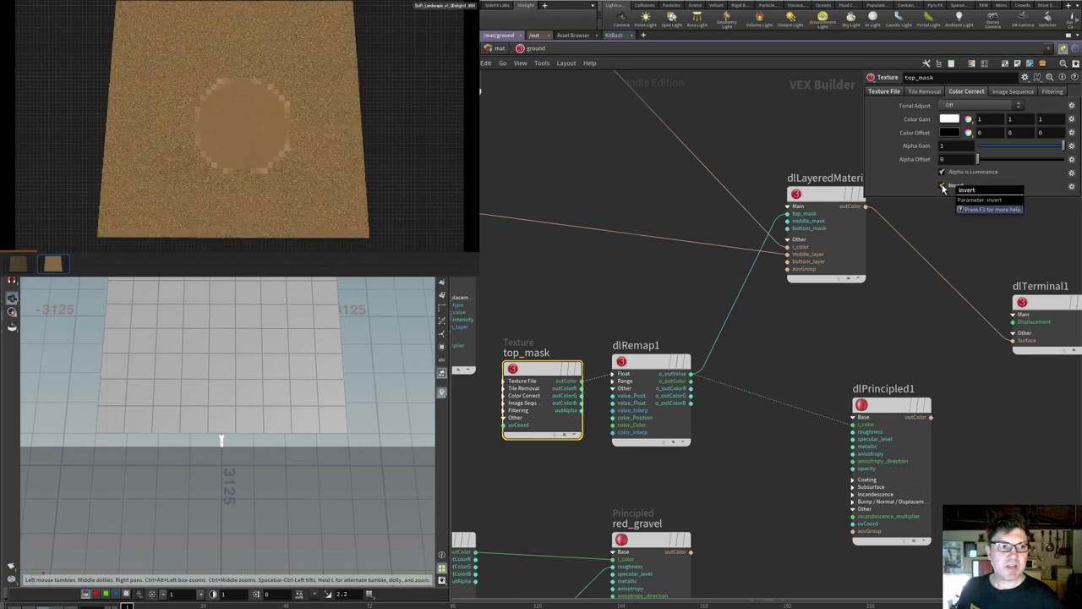
{"action": "left_click", "coordinate": [651, 359]}
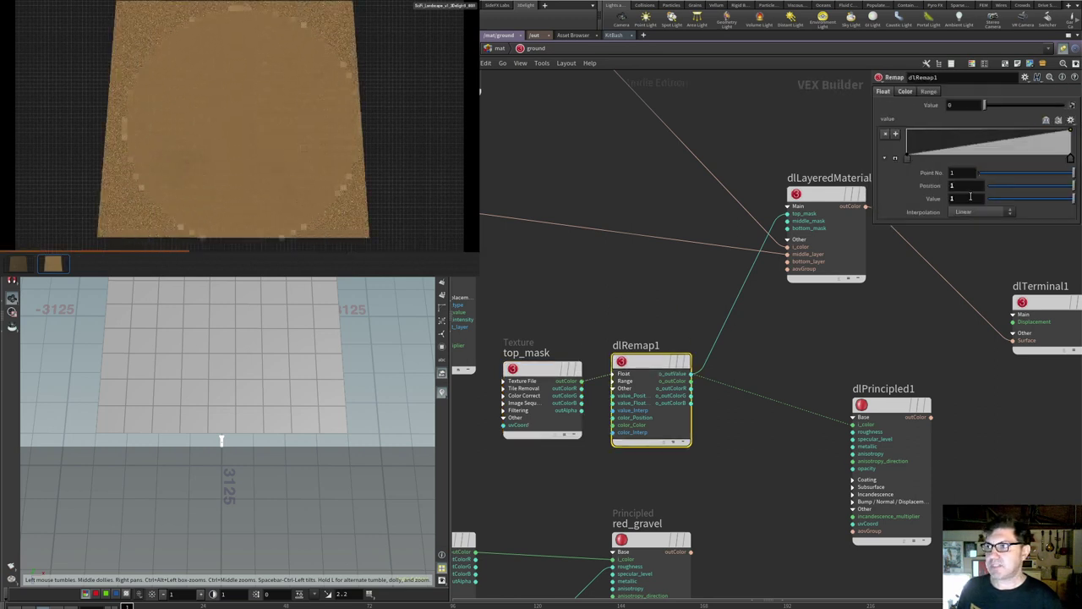
{"action": "left_click", "coordinate": [928, 157]}
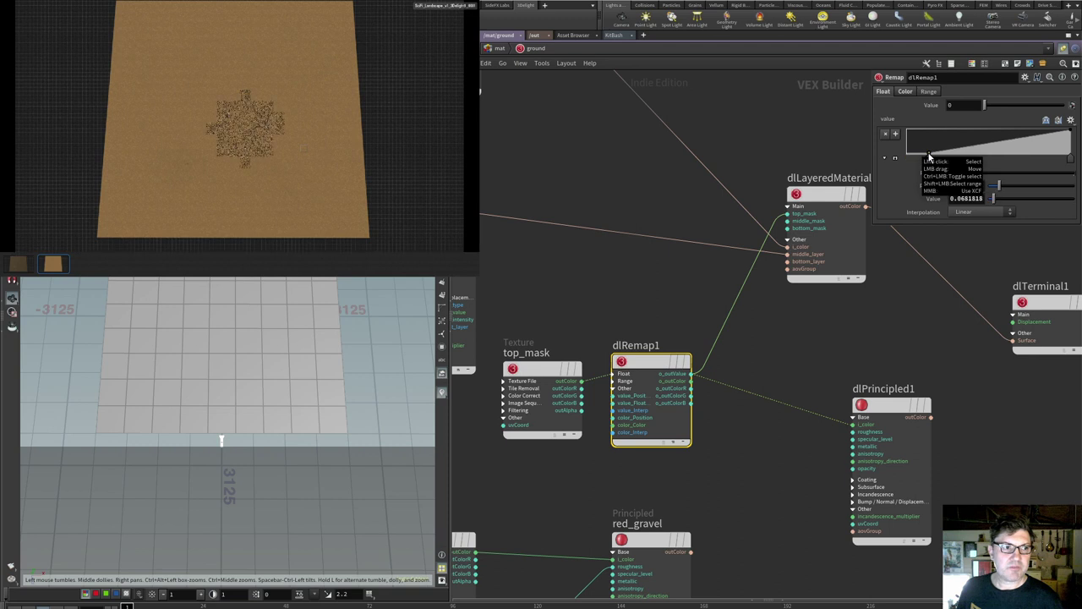
{"action": "left_click_drag", "start_coordinate": [928, 156], "coordinate": [1052, 172]}
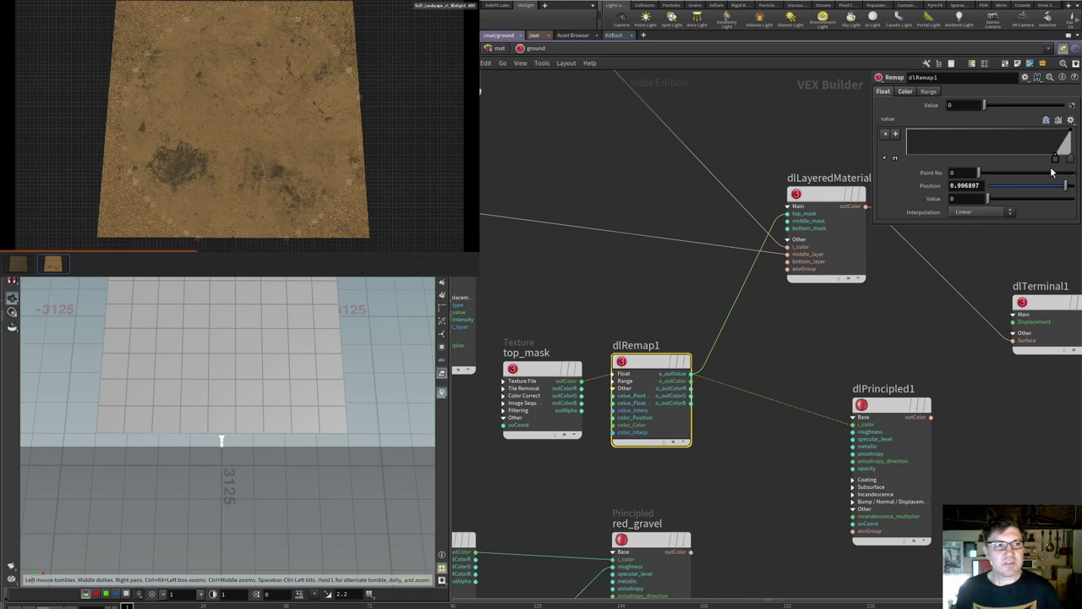
{"action": "left_click_drag", "start_coordinate": [1056, 159], "coordinate": [1062, 159]}
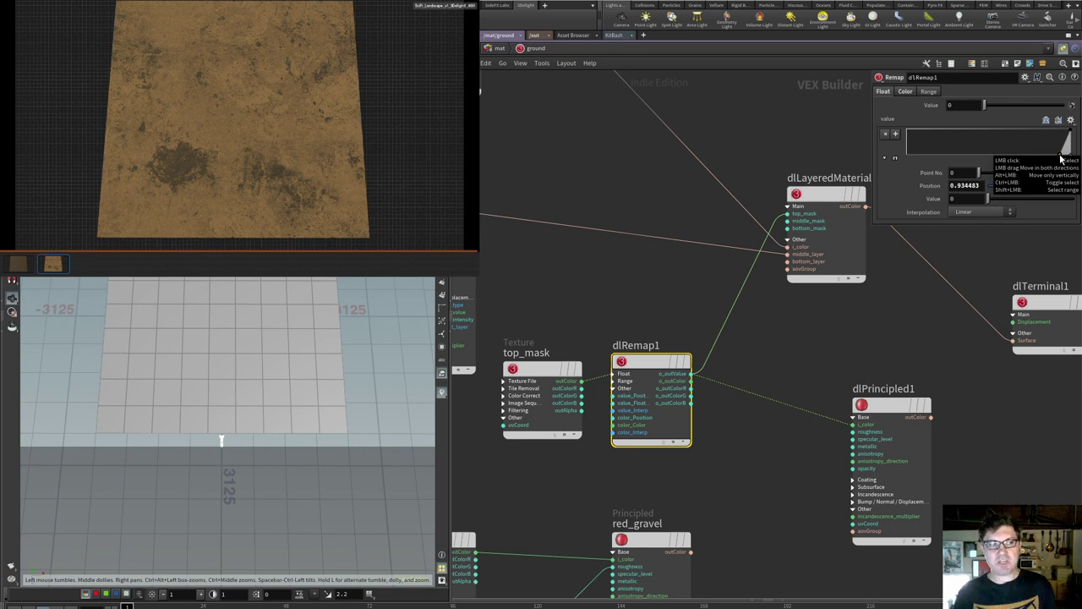
{"action": "left_click_drag", "start_coordinate": [1060, 158], "coordinate": [1057, 165]}
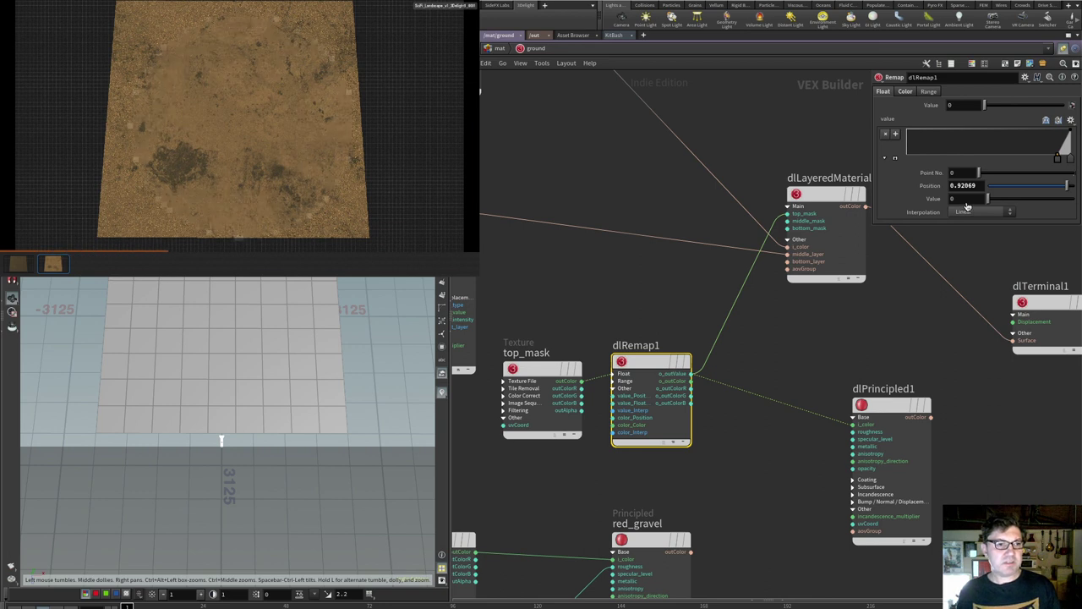
Duplicate top_mask and dlRemap1 below the originals, setting the copies to a ramp start position of 0 and Invert off.
{"action": "key", "text": "super+Tab"}
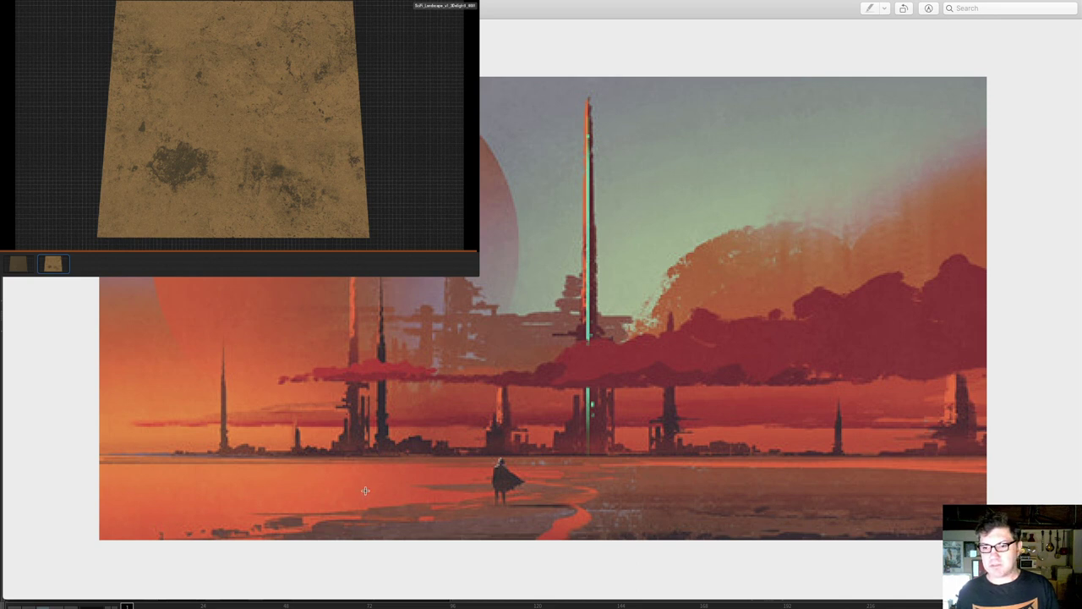
{"action": "key", "text": "super+Tab"}
{"action": "left_click_drag", "start_coordinate": [714, 406], "coordinate": [570, 409]}
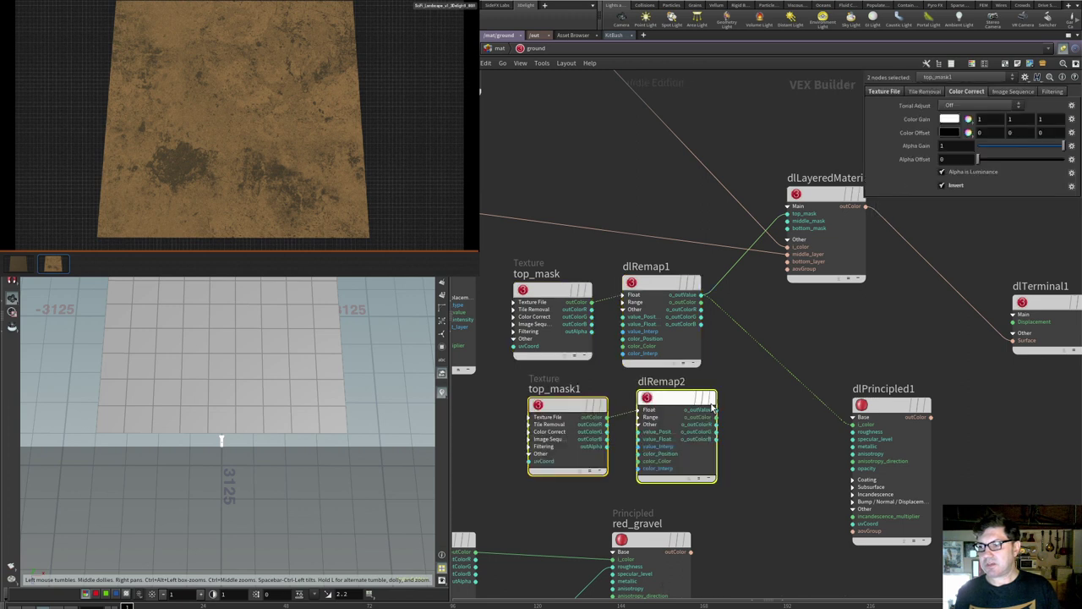
{"action": "left_click_drag", "start_coordinate": [1061, 158], "coordinate": [906, 158]}
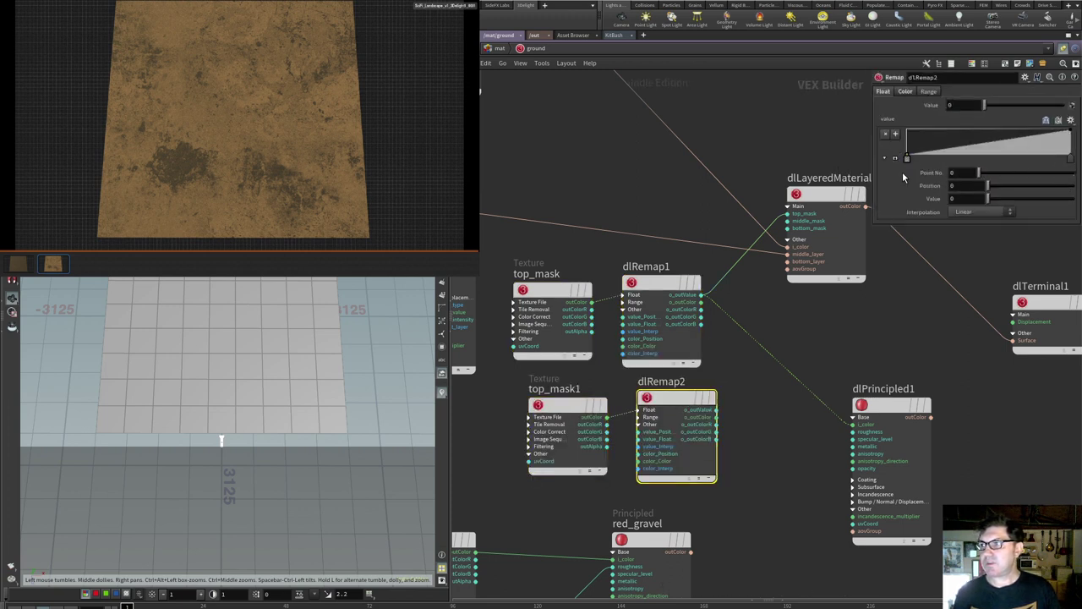
{"action": "left_click", "coordinate": [565, 406]}
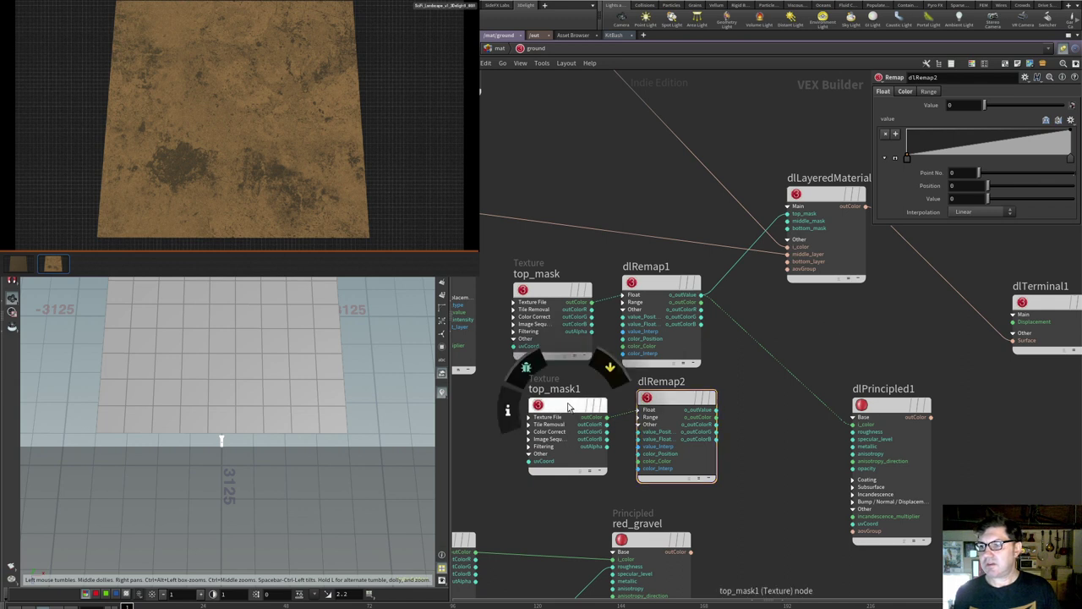
{"action": "left_click", "coordinate": [942, 185]}
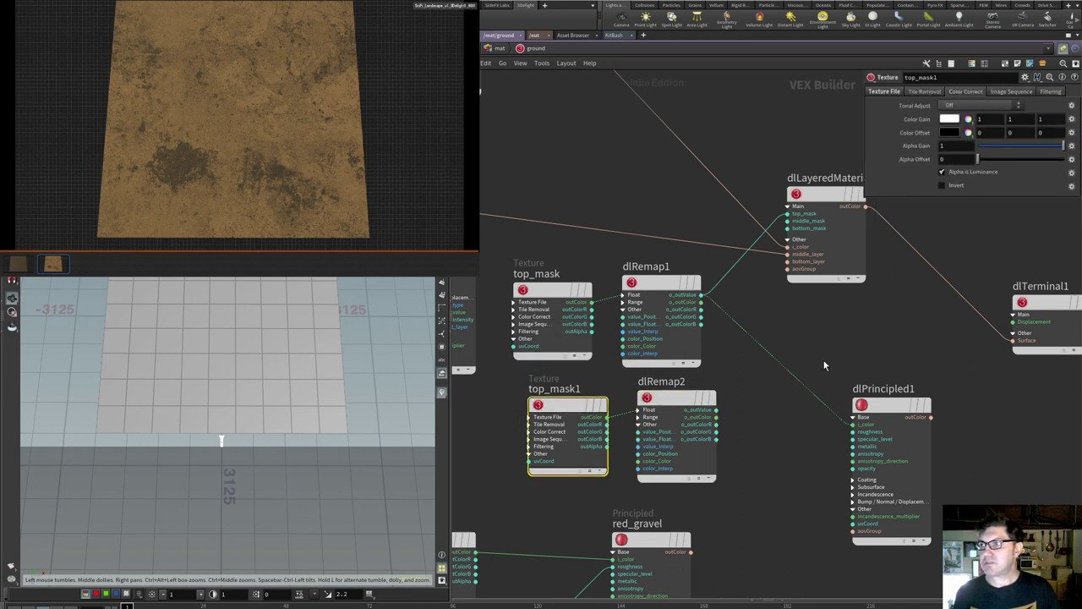
Preview the images in the DAMAGE_maps folder and load DAMAGE_03_8_bits.tif as top_mask1's texture file.
{"action": "mouse_move", "coordinate": [568, 407]}
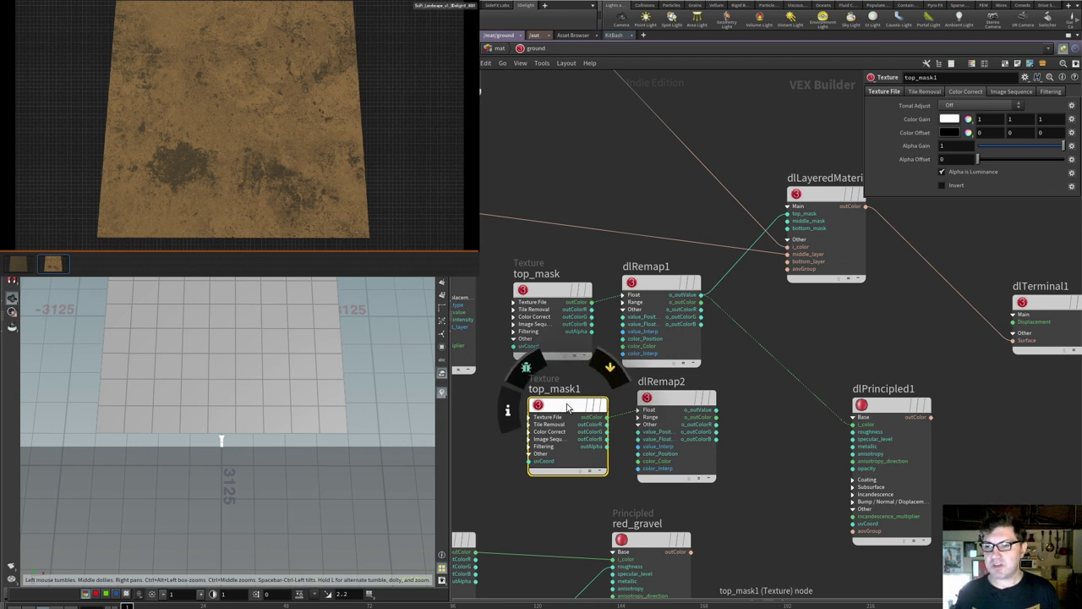
{"action": "left_click", "coordinate": [884, 90]}
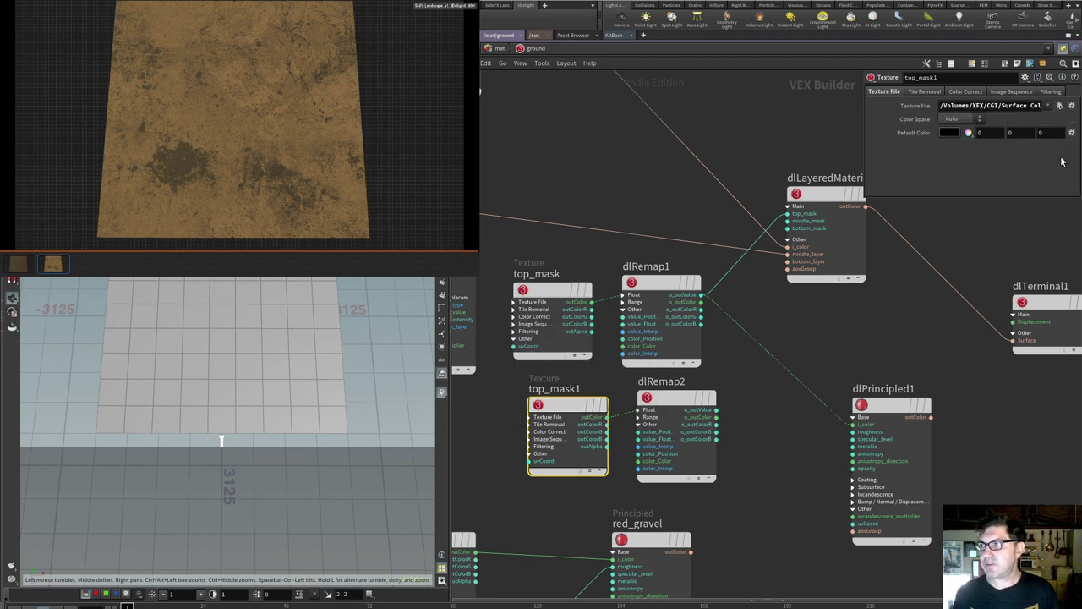
{"action": "left_click", "coordinate": [1060, 104]}
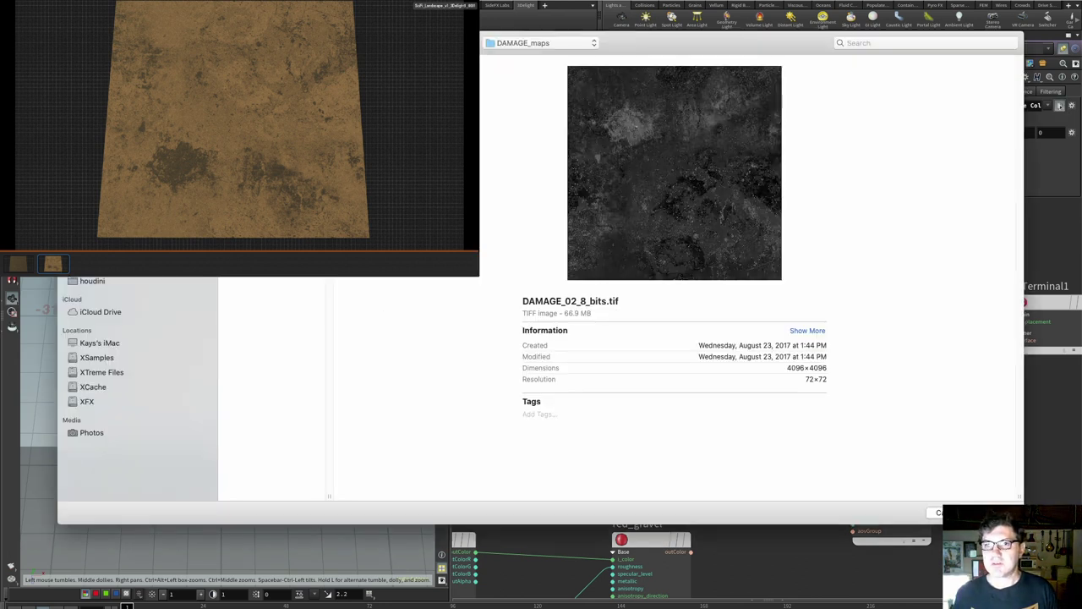
{"action": "key", "text": "Down"}
{"action": "key", "text": "space"}
{"action": "key", "text": "space"}
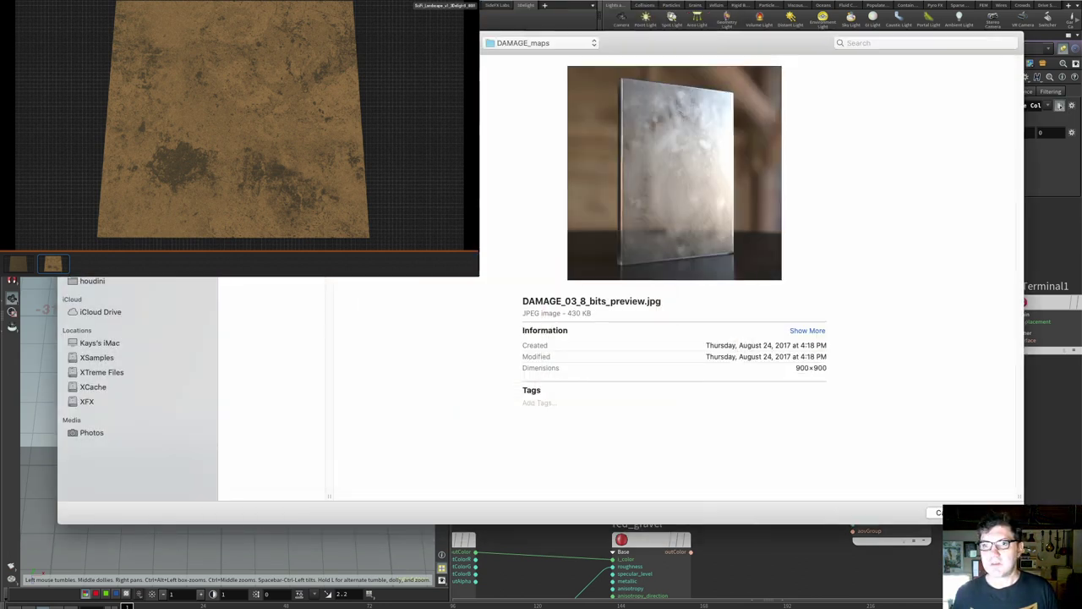
{"action": "key", "text": "Up"}
{"action": "key", "text": "space"}
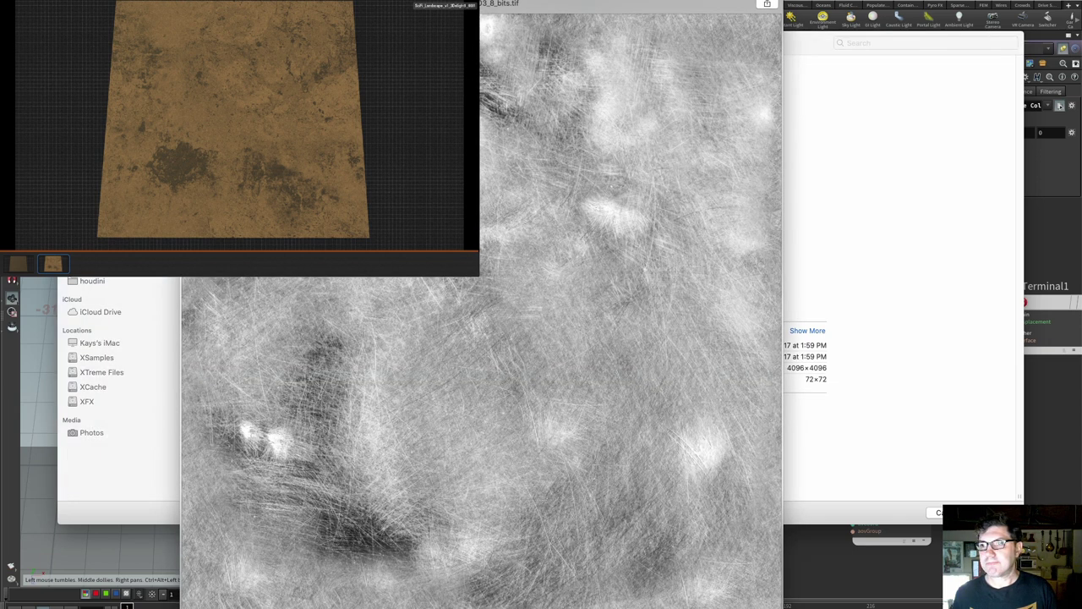
{"action": "key", "text": "space"}
{"action": "key", "text": "space"}
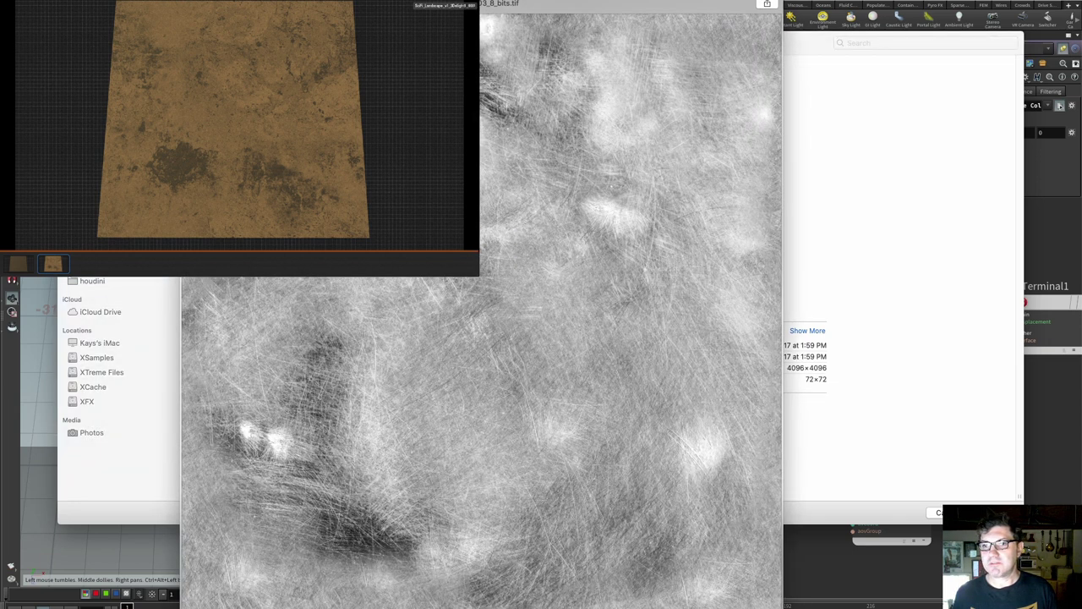
{"action": "key", "text": "space"}
{"action": "key", "text": "Return"}
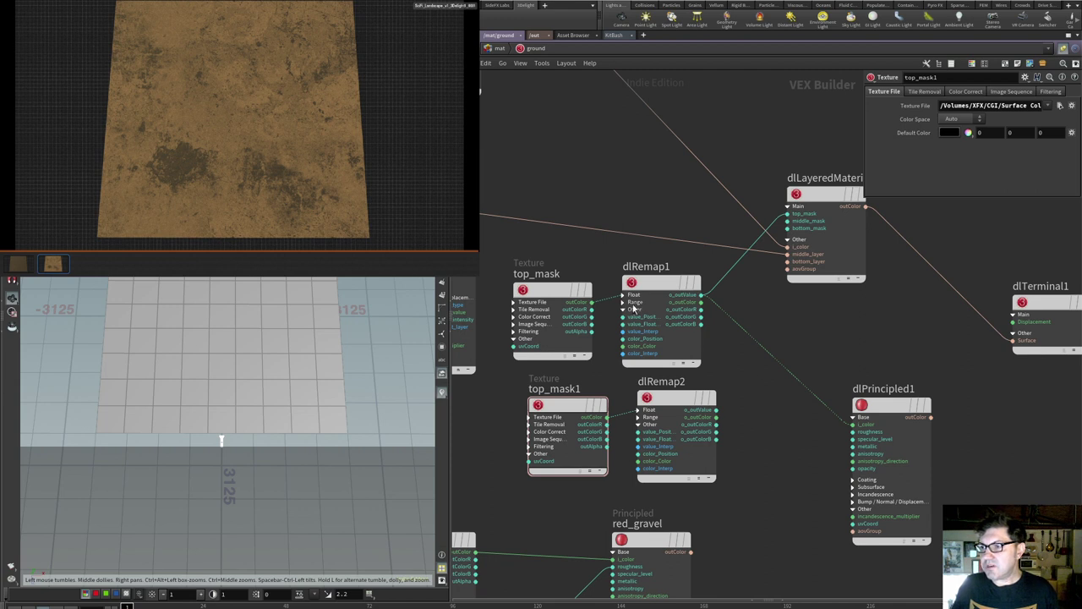
Move dlPrincipled1 up, clear of the layered material, and rename top_mask1 as middle_mask.
{"action": "scroll", "coordinate": [640, 310], "scroll_direction": "down", "scroll_amount": 5}
{"action": "left_click_drag", "start_coordinate": [593, 231], "coordinate": [630, 201]}
{"action": "left_click_drag", "start_coordinate": [810, 334], "coordinate": [747, 85]}
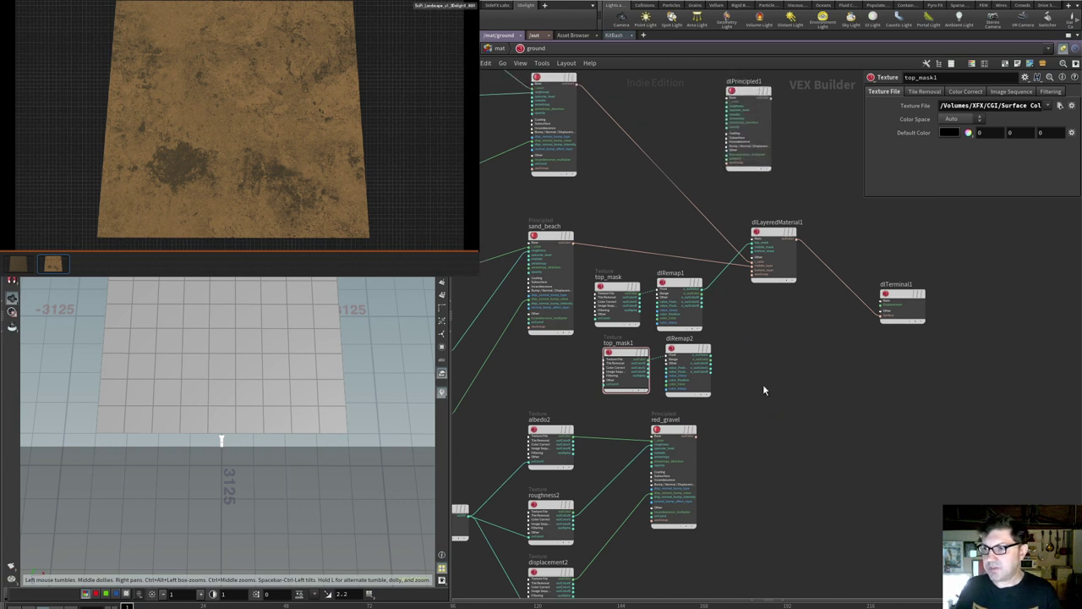
{"action": "double_click", "coordinate": [625, 342]}
{"action": "type", "text": "middle_mask"}
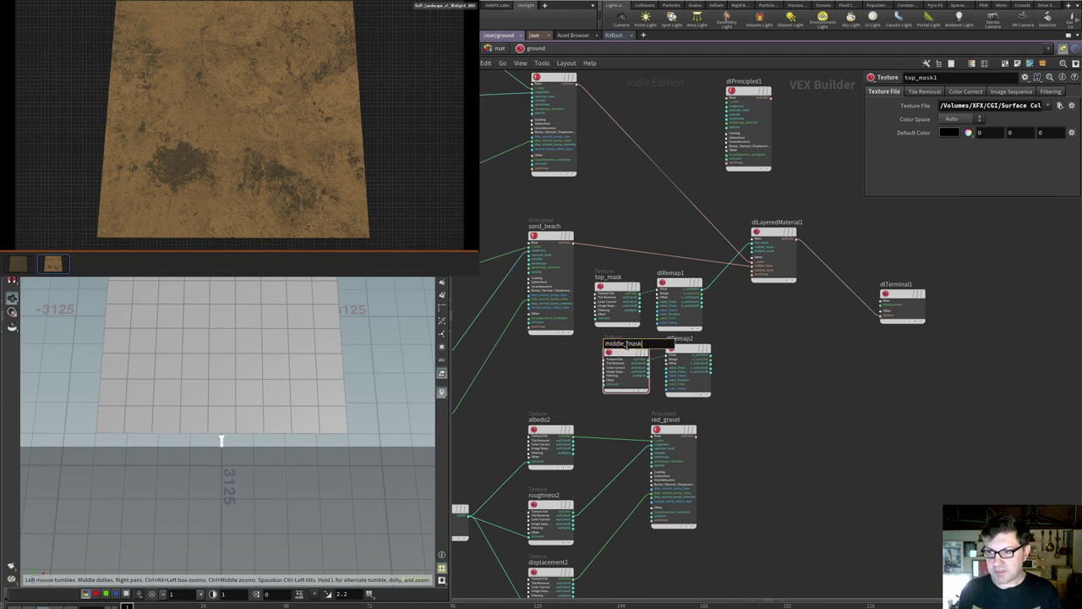
{"action": "key", "text": "Return"}
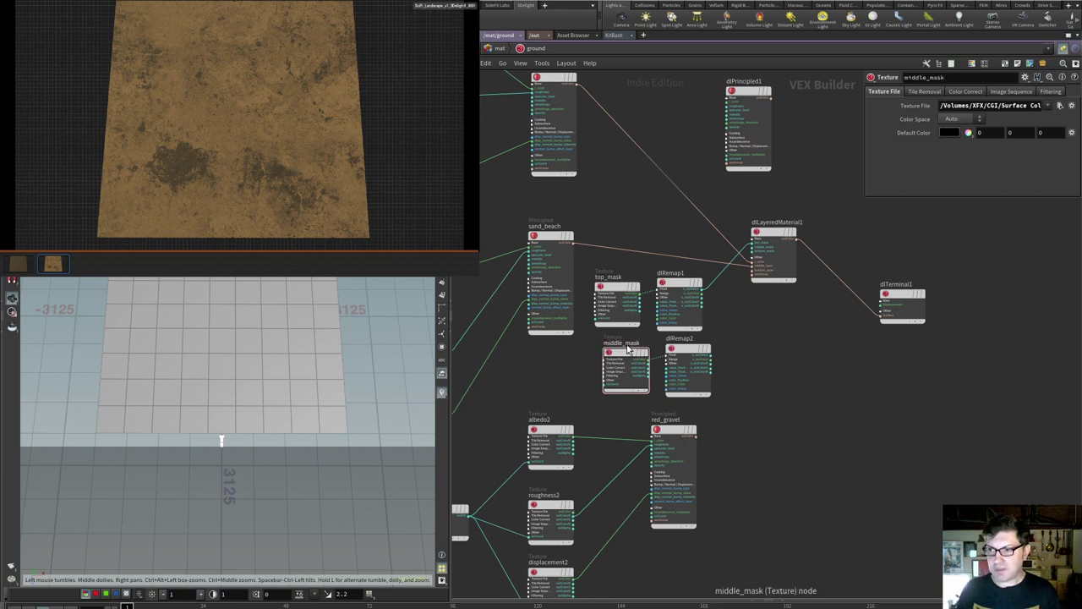
Rearrange the network with middle_mask and dlRemap2 beside red_gravel, dlLayeredMaterial1 lower, and top_mask and dlRemap1 higher up.
{"action": "left_click_drag", "start_coordinate": [747, 348], "coordinate": [808, 436]}
{"action": "scroll", "coordinate": [731, 379], "scroll_direction": "up", "scroll_amount": 2}
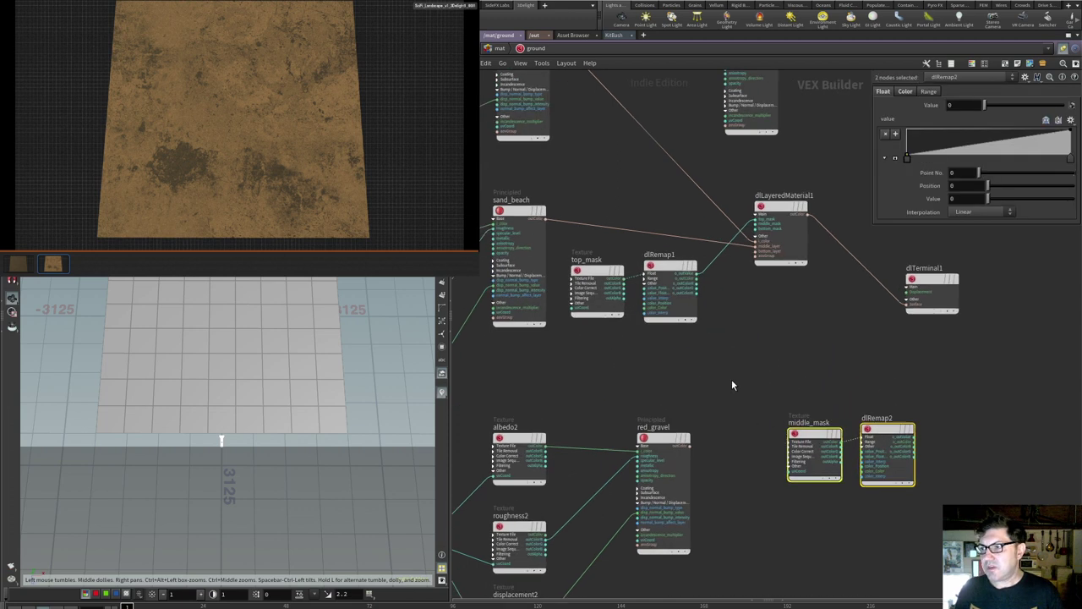
{"action": "left_click_drag", "start_coordinate": [796, 277], "coordinate": [817, 305]}
{"action": "mouse_move", "coordinate": [662, 262]}
{"action": "left_click_drag", "start_coordinate": [662, 262], "coordinate": [633, 195]}
{"action": "left_click_drag", "start_coordinate": [586, 262], "coordinate": [572, 148]}
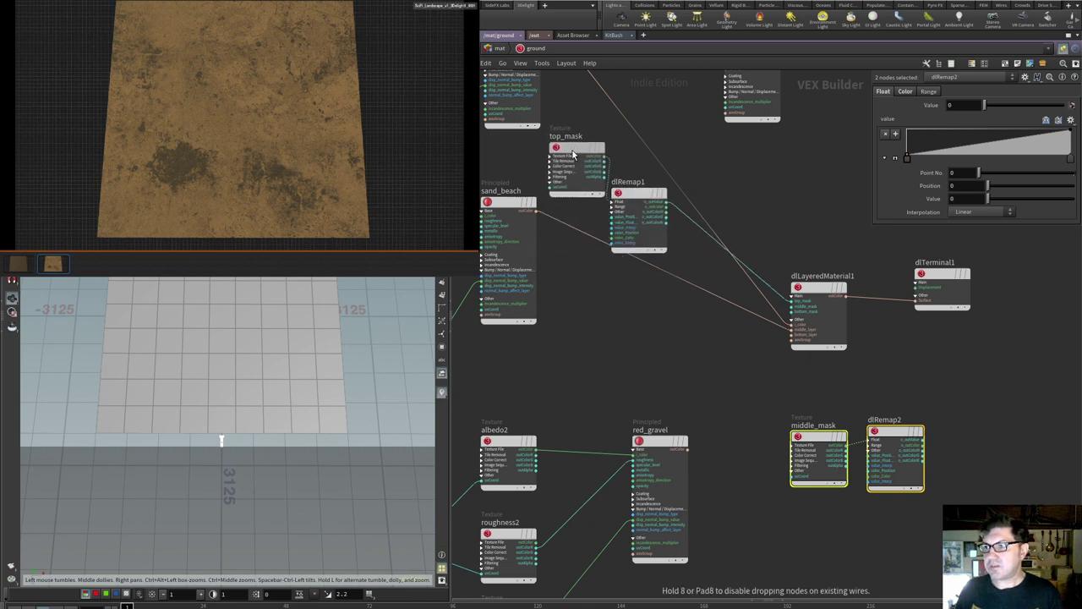
Add wire dots to the sand and sand_beach connections and route both wires around the mask nodes.
{"action": "left_click_drag", "start_coordinate": [641, 194], "coordinate": [761, 173]}
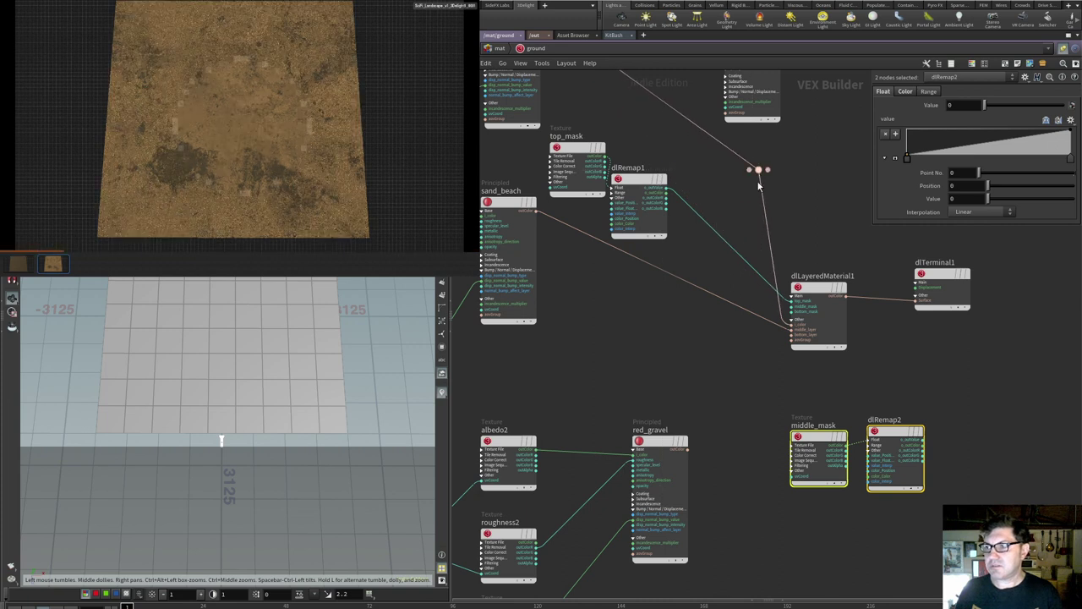
{"action": "mouse_move", "coordinate": [659, 445]}
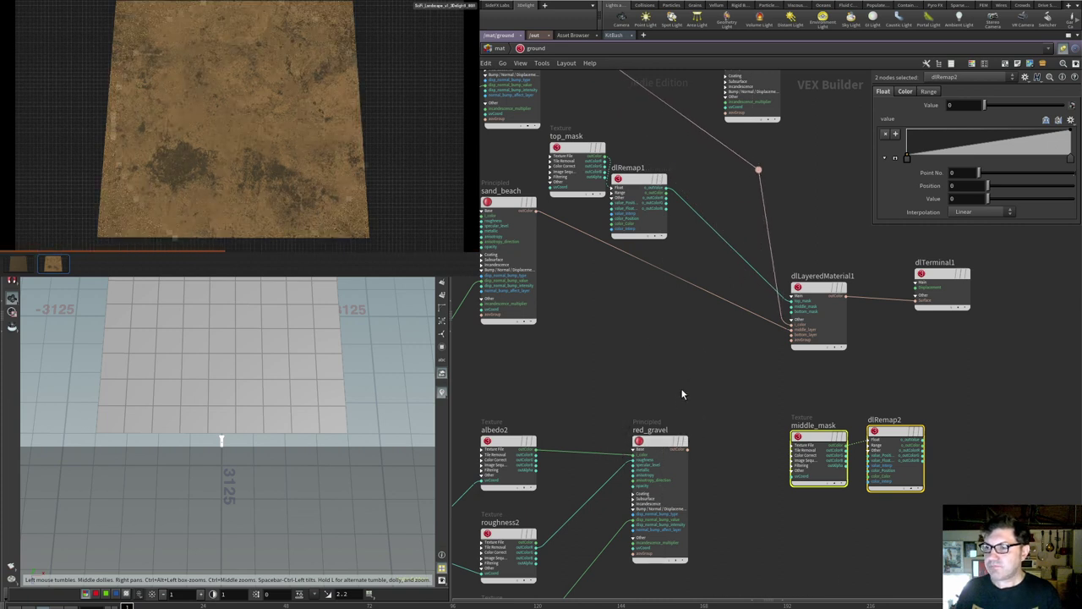
{"action": "left_click_drag", "start_coordinate": [655, 265], "coordinate": [587, 340], "text": "alt"}
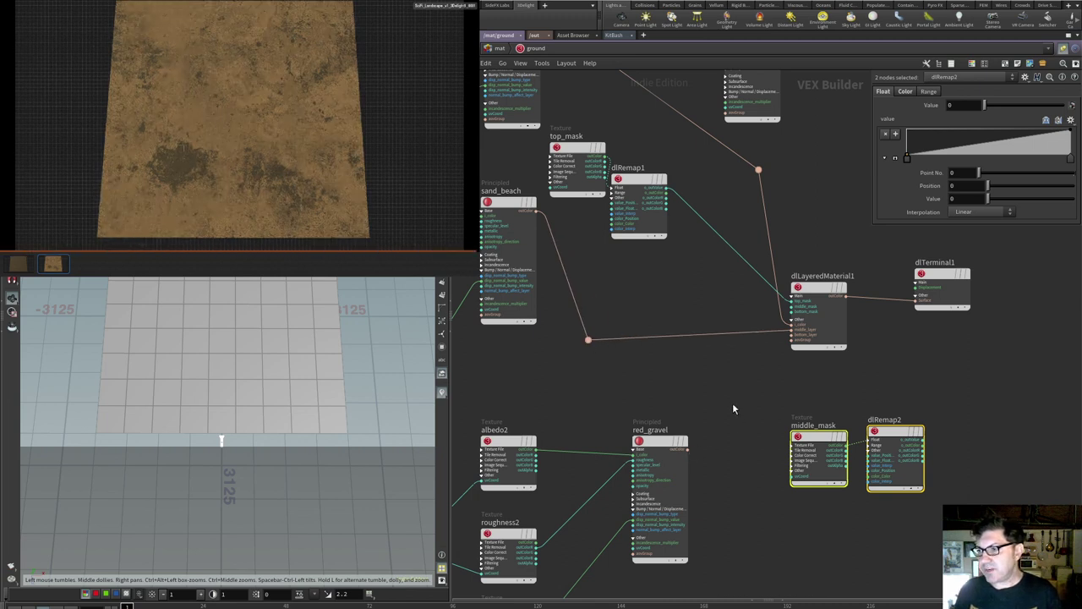
Connect red_gravel's outColor to dlLayeredMaterial1's bottom_layer input.
{"action": "scroll", "coordinate": [732, 402], "scroll_direction": "up", "scroll_amount": 2}
{"action": "left_click", "coordinate": [678, 458]}
{"action": "left_click", "coordinate": [798, 327]}
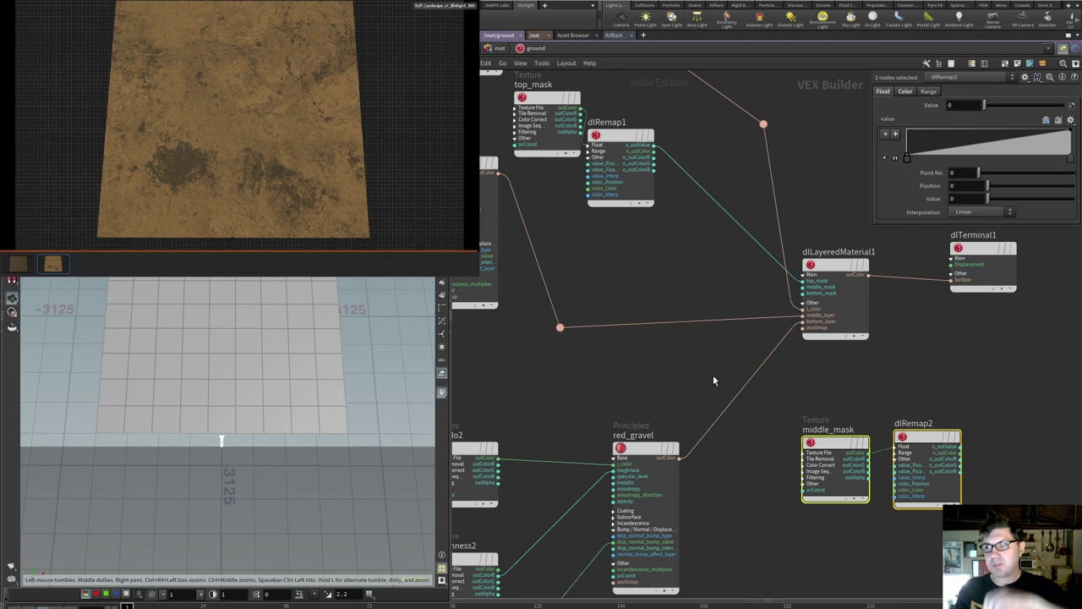
Place middle_mask and dlRemap2 below dlRemap1 and connect dlRemap2's o_outValue to dlLayeredMaterial1's middle_mask input.
{"action": "key", "text": "l"}
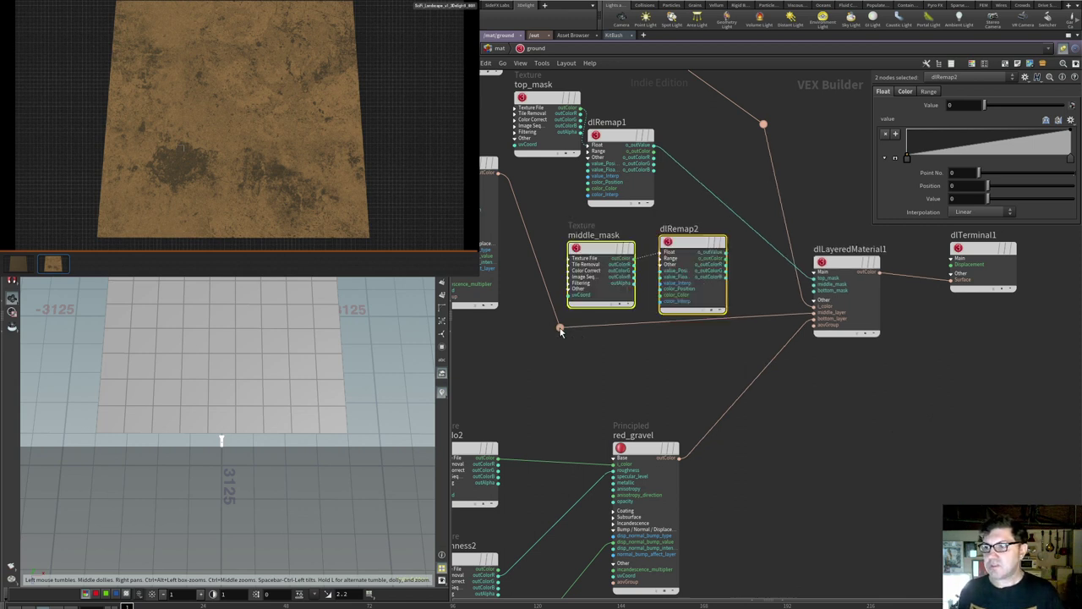
{"action": "left_click", "coordinate": [729, 258]}
{"action": "left_click_drag", "start_coordinate": [728, 258], "coordinate": [814, 288]}
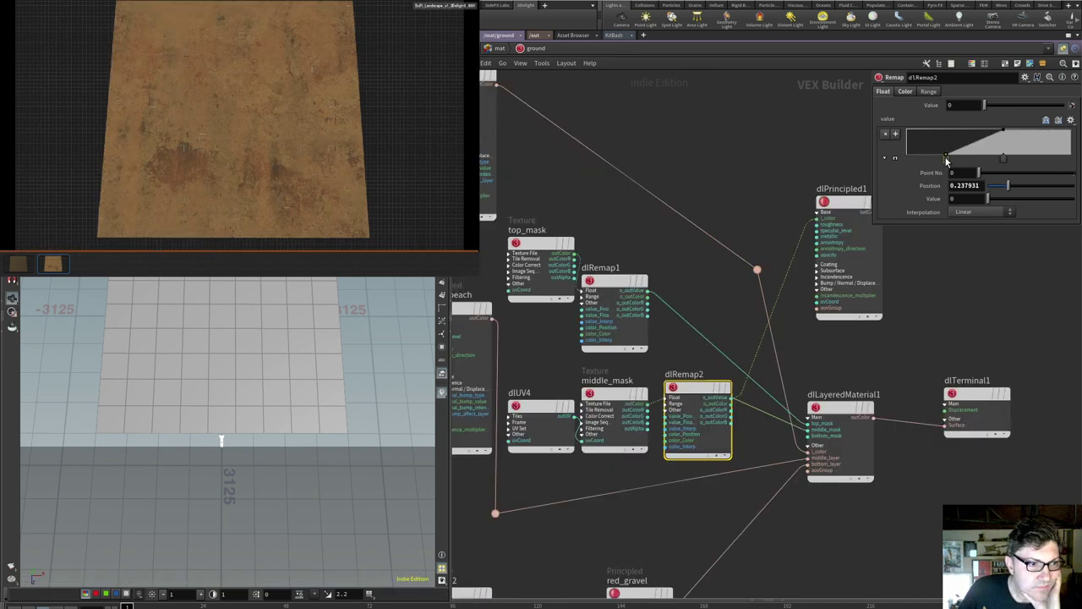
Hide the Megascans library and preview the rendered image SciFi_Landscape_v1_3Delight1_0001.jpg from the desktop.
{"action": "left_click", "coordinate": [701, 277]}
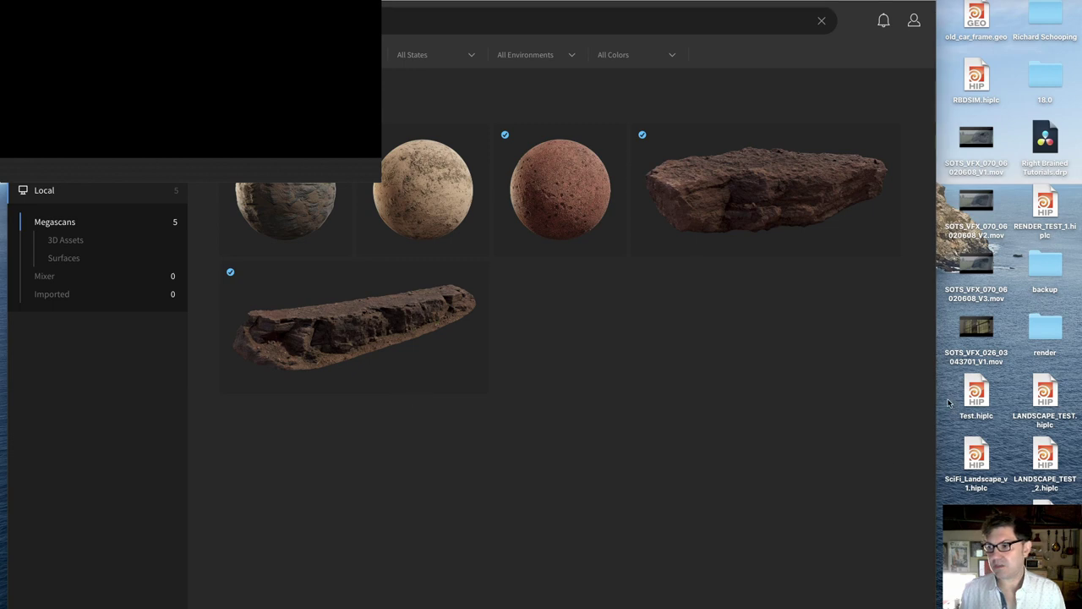
{"action": "key", "text": "super+h"}
{"action": "key", "text": "space"}
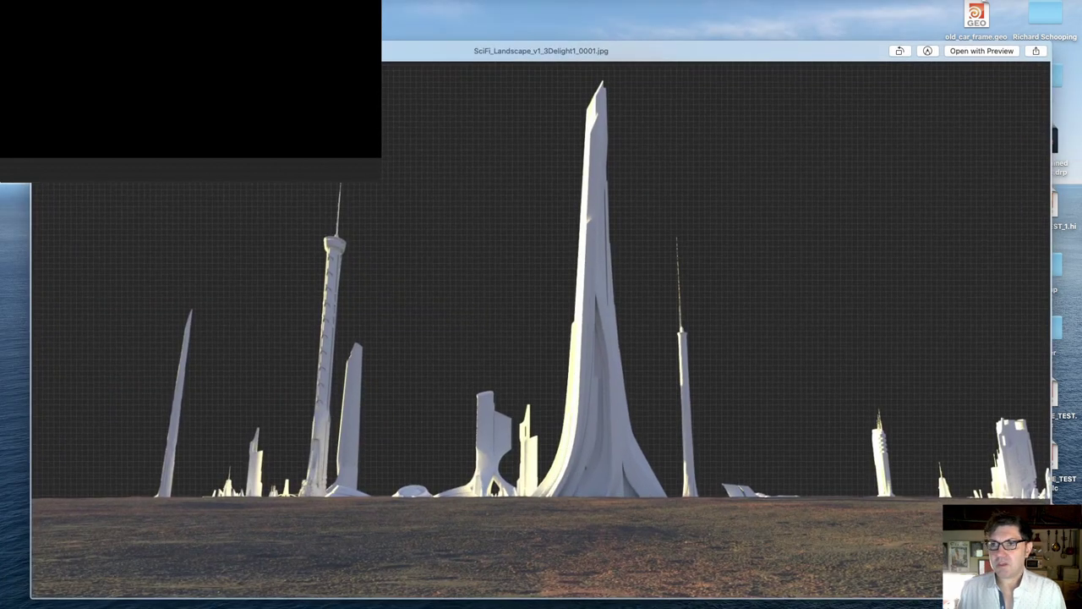
View the SciFi_Landscape_v1_3Delight1_0001.jpg render full screen, and close the preview to return to the ground_v1 network.
{"action": "key", "text": "ctrl+super+f"}
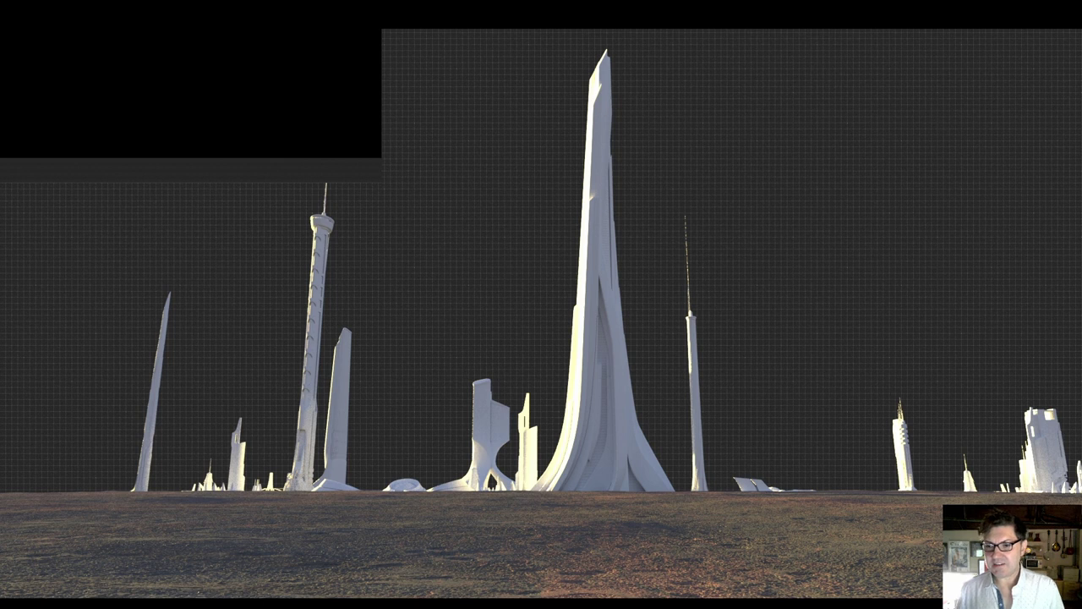
{"action": "mouse_move", "coordinate": [517, 364]}
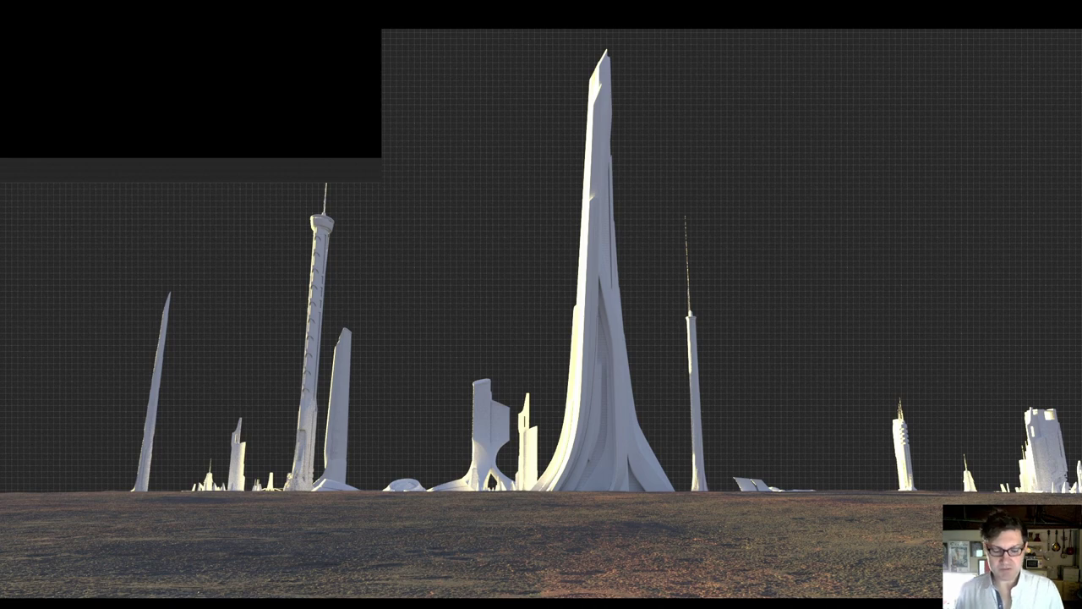
{"action": "key", "text": "Escape"}
{"action": "key", "text": "space"}
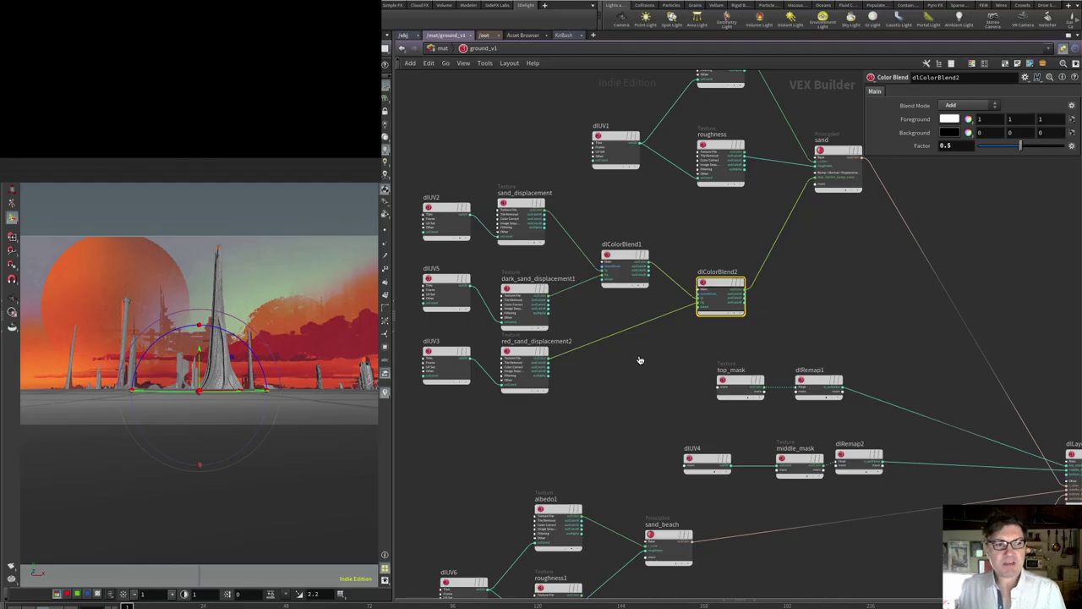
Compare the rendered landscape with the orange sci-fi concept painting and return to Houdini.
{"action": "key", "text": "super+Tab"}
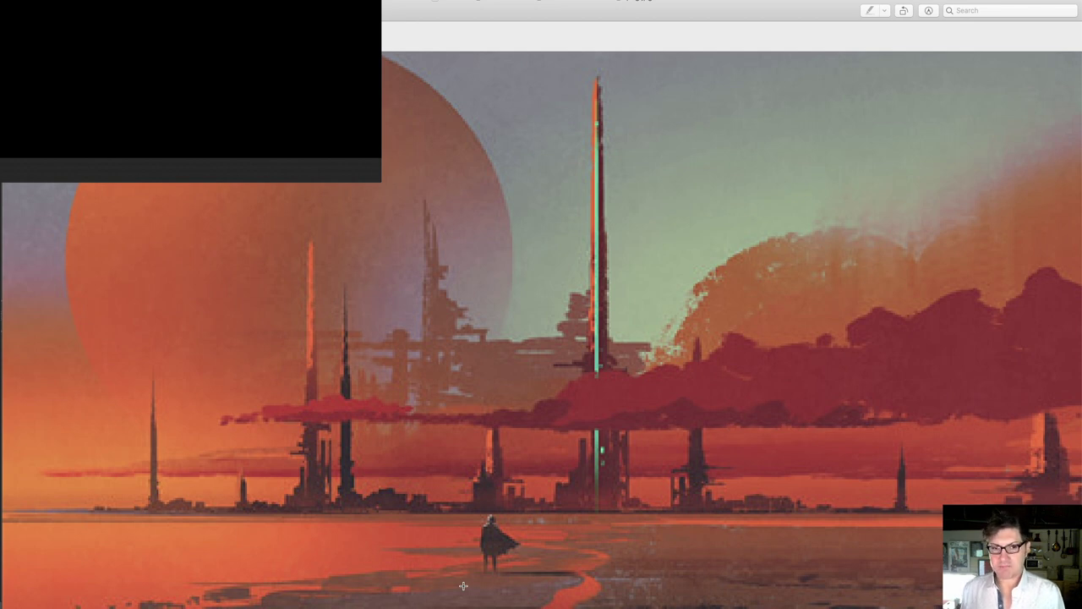
{"action": "key", "text": "super+w"}
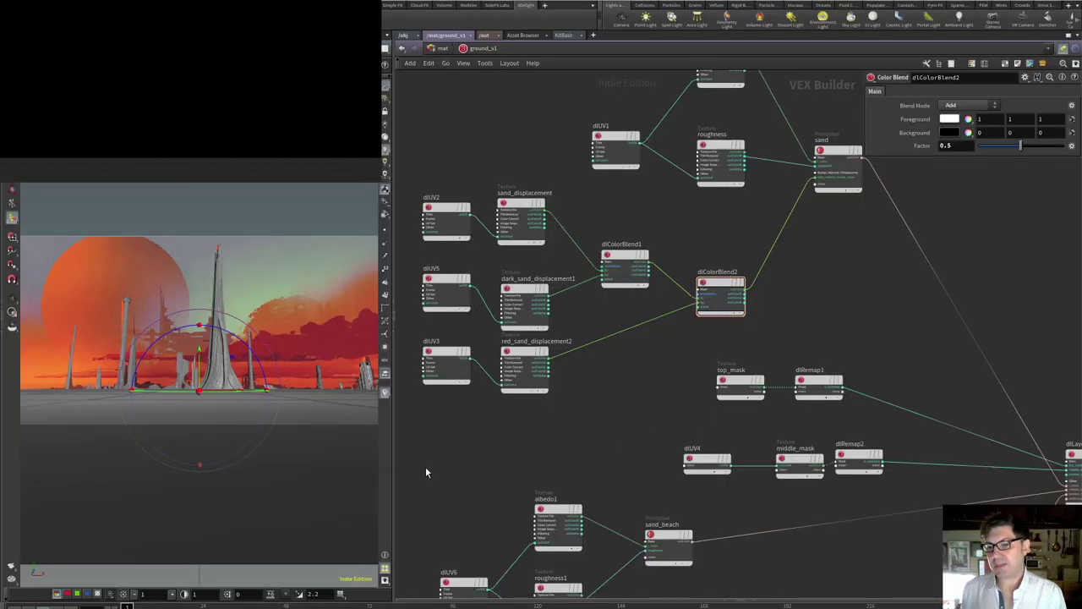
{"action": "key", "text": "super+Tab"}
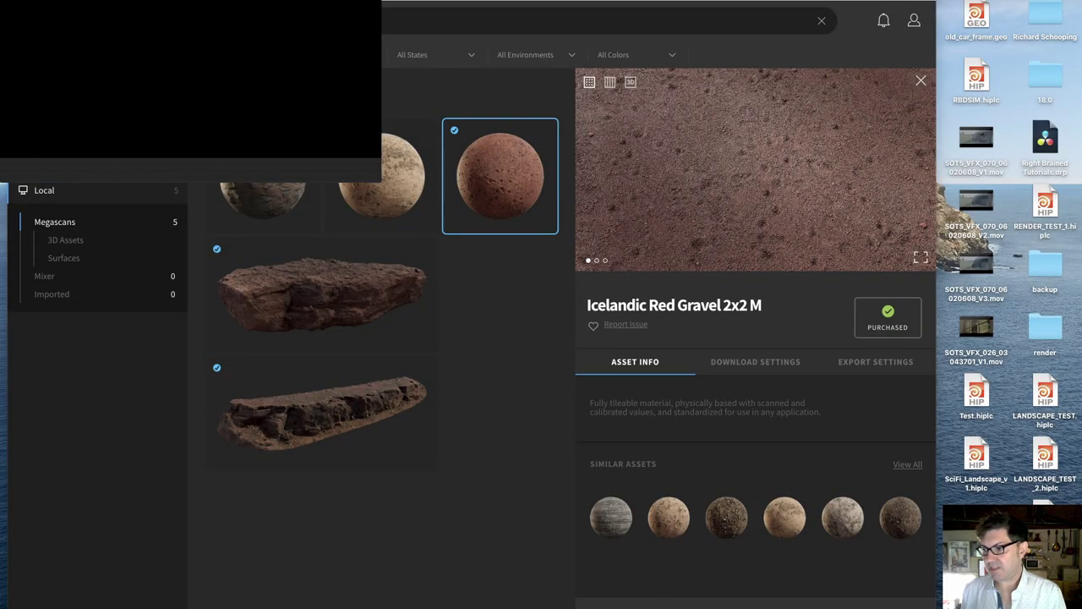
{"action": "key", "text": "super+Tab"}
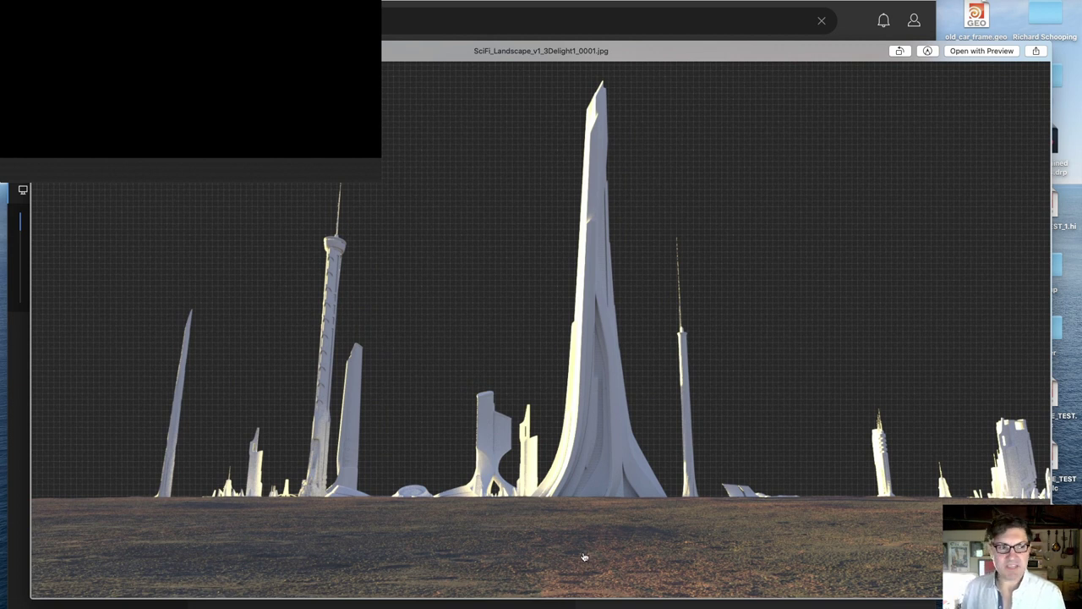
{"action": "key", "text": "super+Tab"}
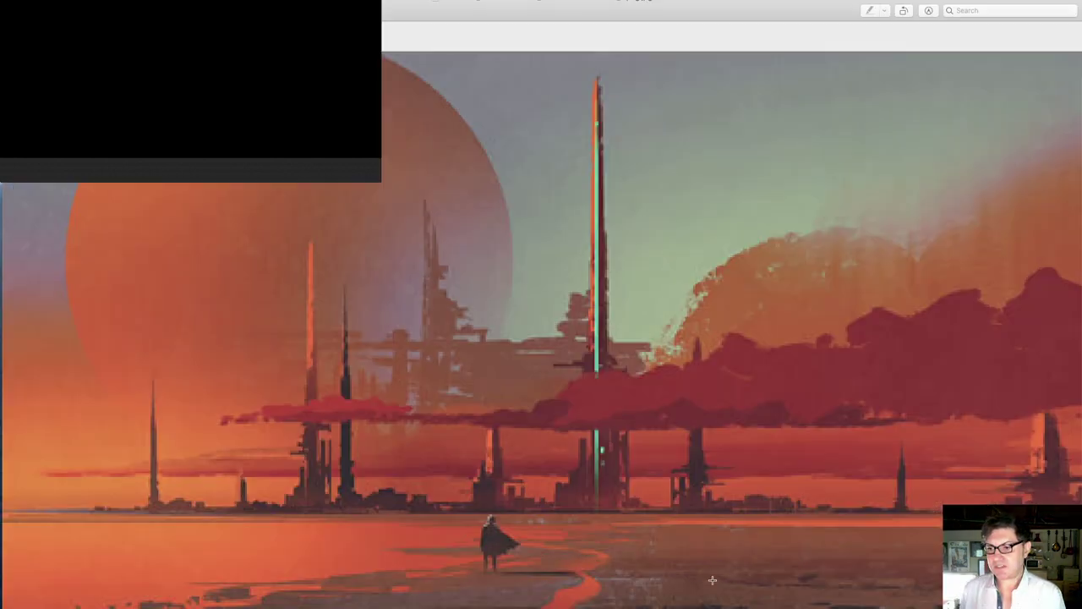
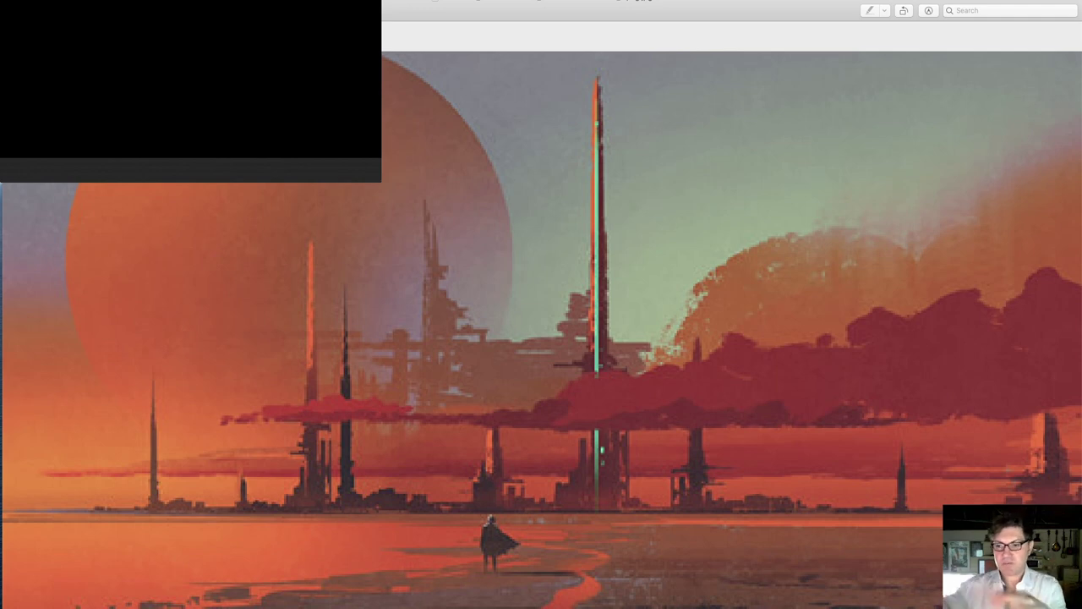
{"action": "key", "text": "super+Tab"}
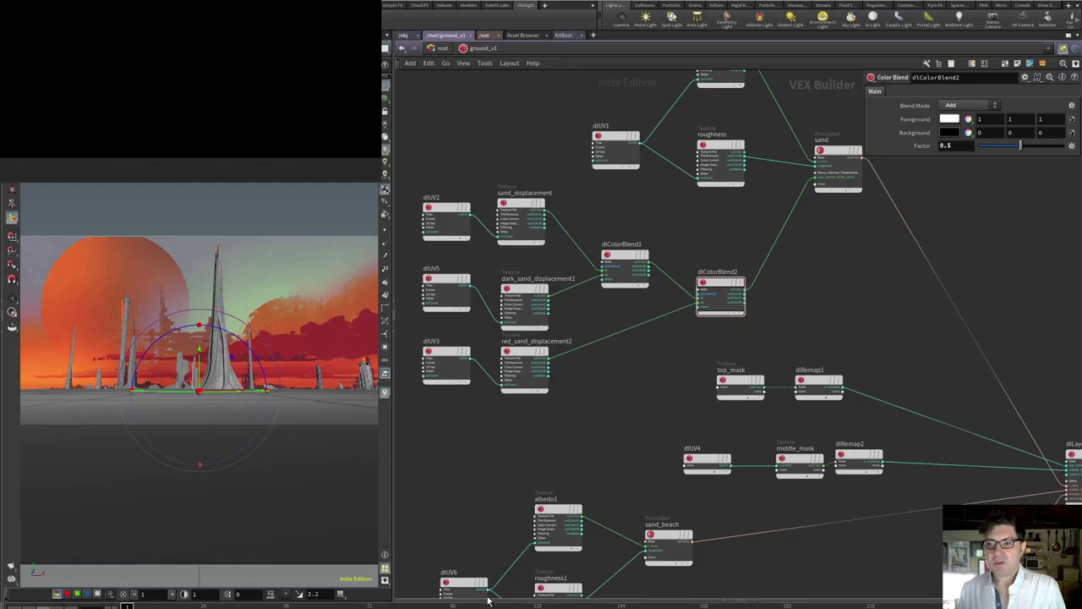
Go up to the mat network and duplicate the ground_v1 material builder below it as ground_v2.
{"action": "left_click", "coordinate": [439, 49]}
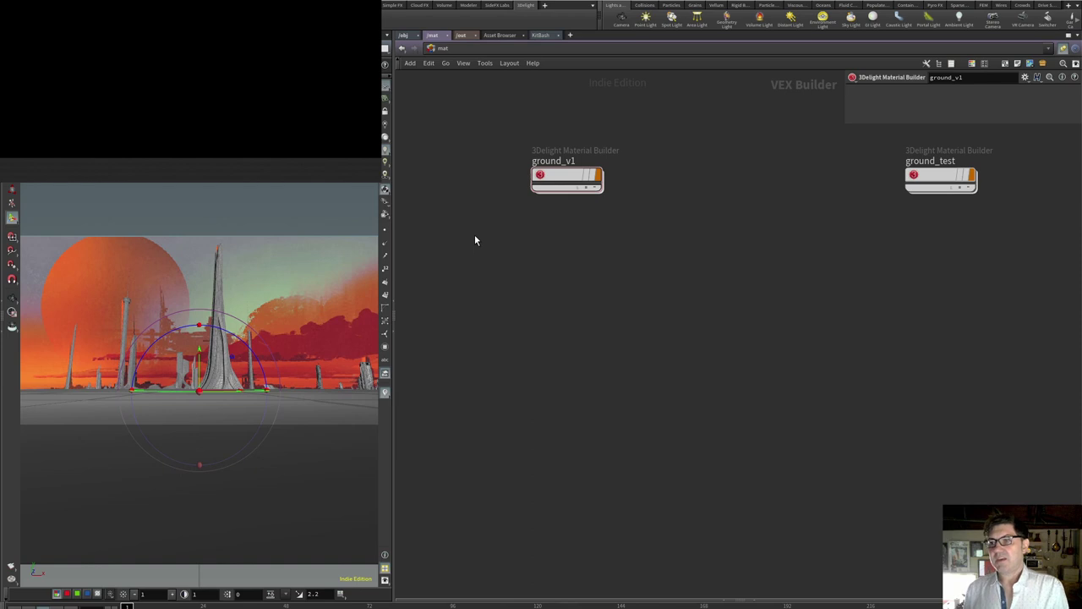
{"action": "left_click", "coordinate": [564, 175]}
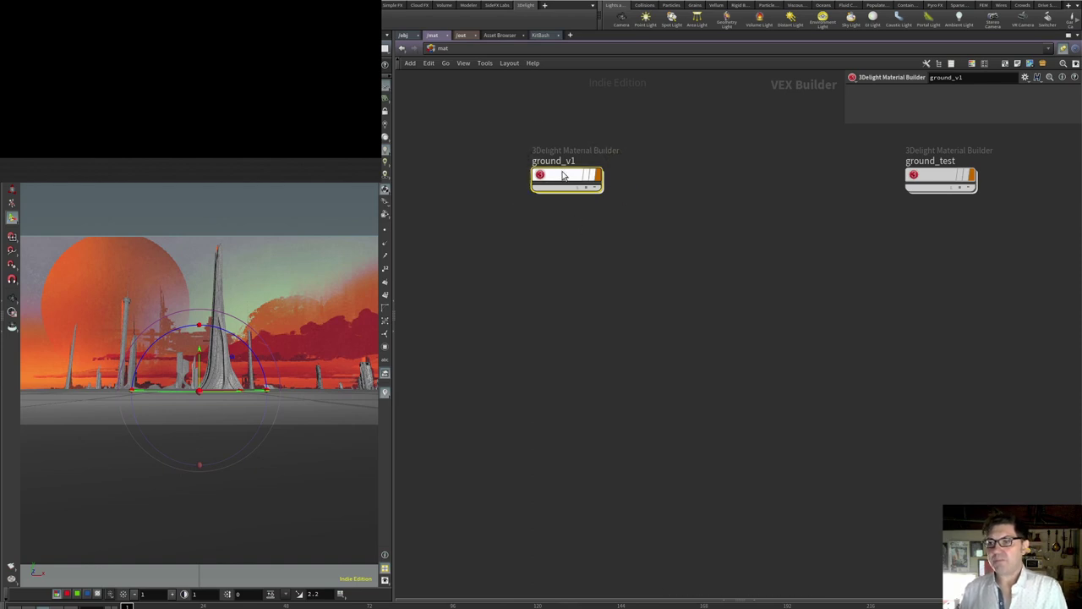
{"action": "key", "text": "Tab"}
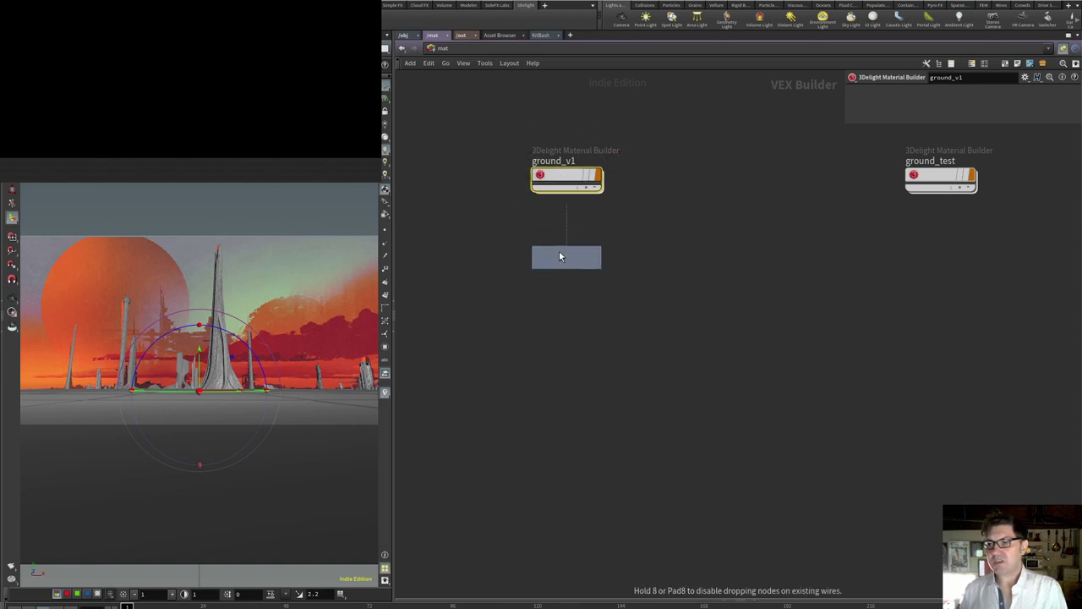
{"action": "left_click", "coordinate": [559, 257]}
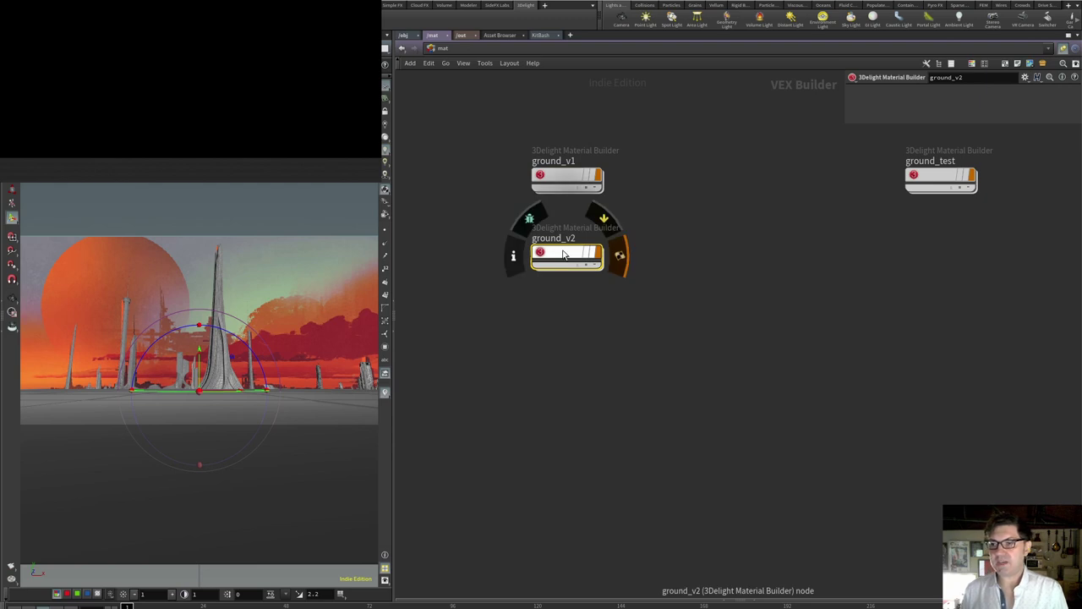
Assign the ground_v2 material to the RENDER_GROUND object in the obj network.
{"action": "left_click", "coordinate": [403, 34]}
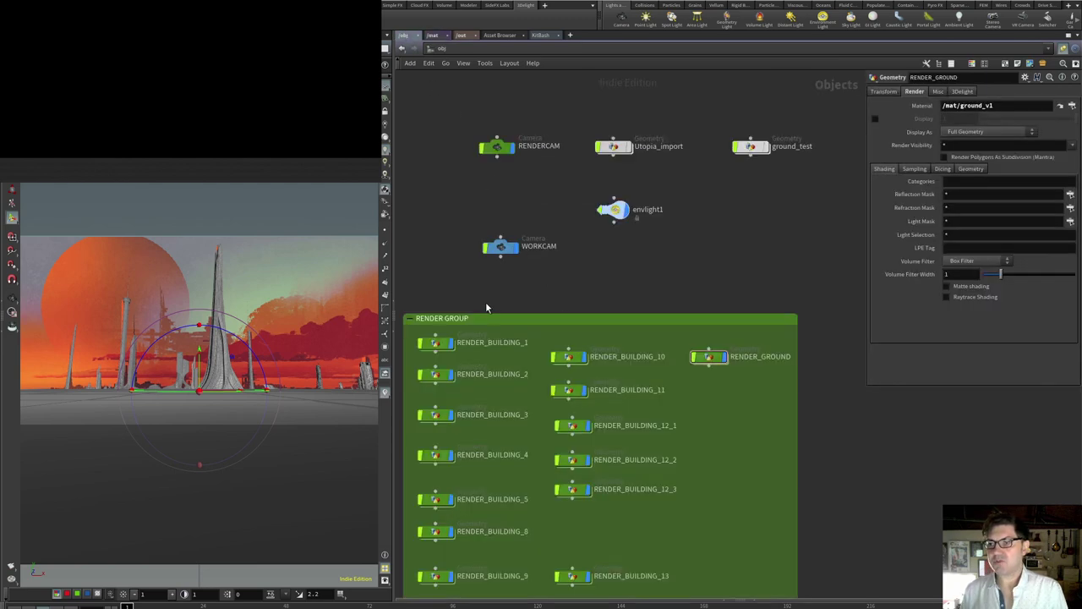
{"action": "left_click", "coordinate": [710, 360]}
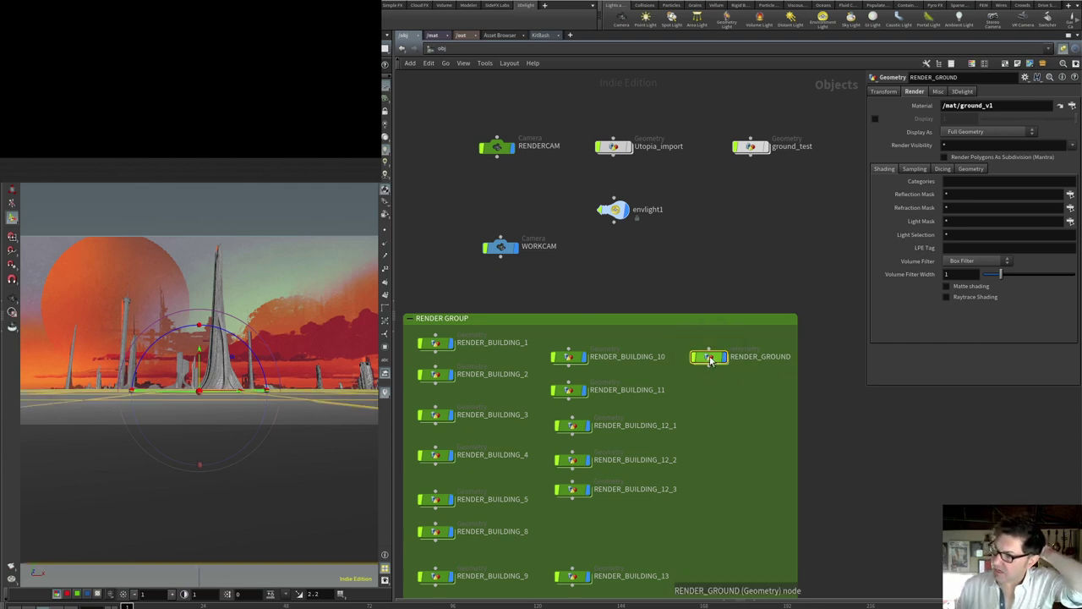
{"action": "left_click", "coordinate": [1071, 106]}
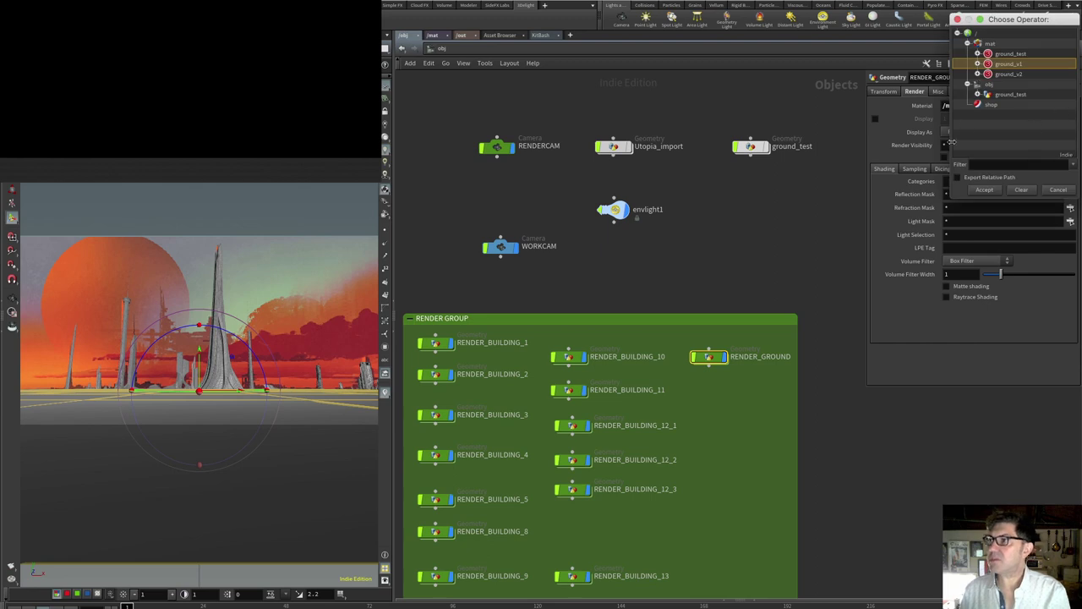
{"action": "left_click", "coordinate": [1007, 74]}
{"action": "left_click", "coordinate": [983, 189]}
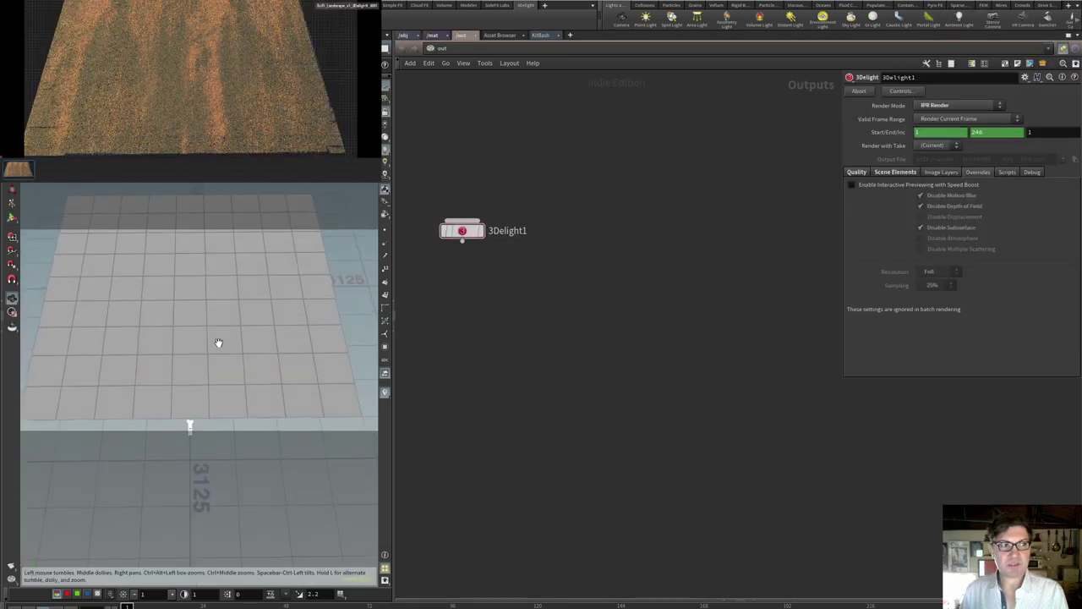
Frame the whole ground plane from above in the viewport and open the ground_v2 material network.
{"action": "left_click_drag", "start_coordinate": [218, 342], "coordinate": [215, 346]}
{"action": "key", "text": "Escape"}
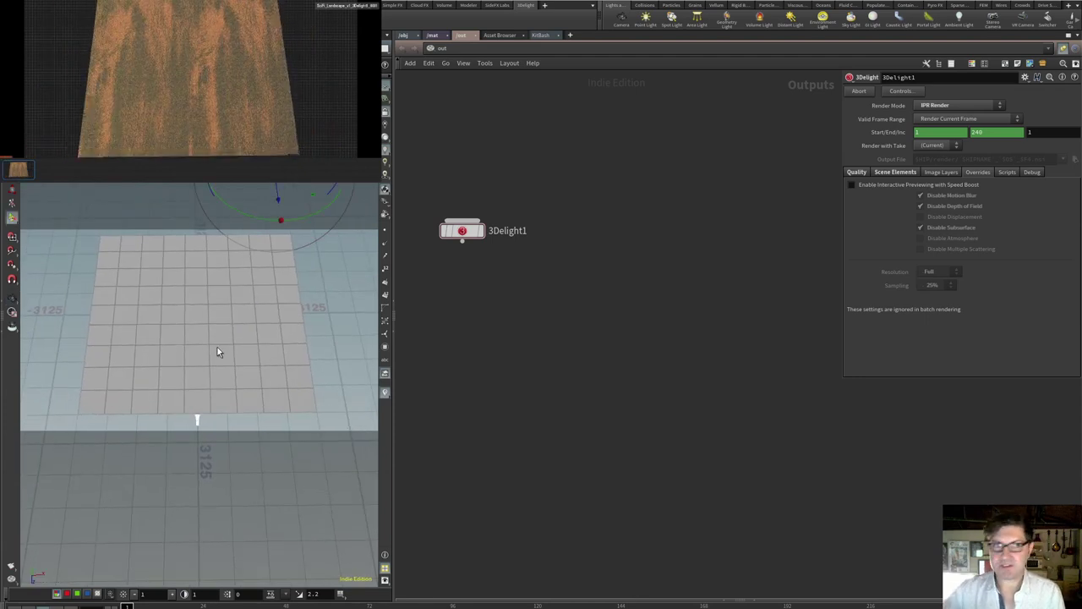
{"action": "left_click_drag", "start_coordinate": [217, 351], "coordinate": [222, 363]}
{"action": "left_click", "coordinate": [432, 35]}
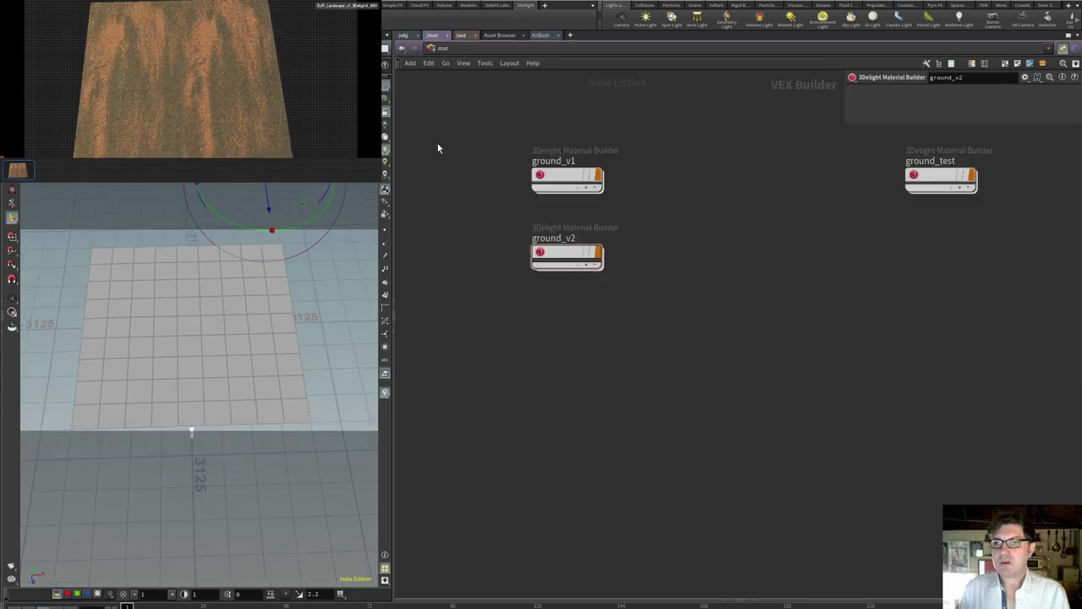
{"action": "double_click", "coordinate": [565, 257]}
{"action": "middle_click_drag", "start_coordinate": [499, 368], "coordinate": [442, 335]}
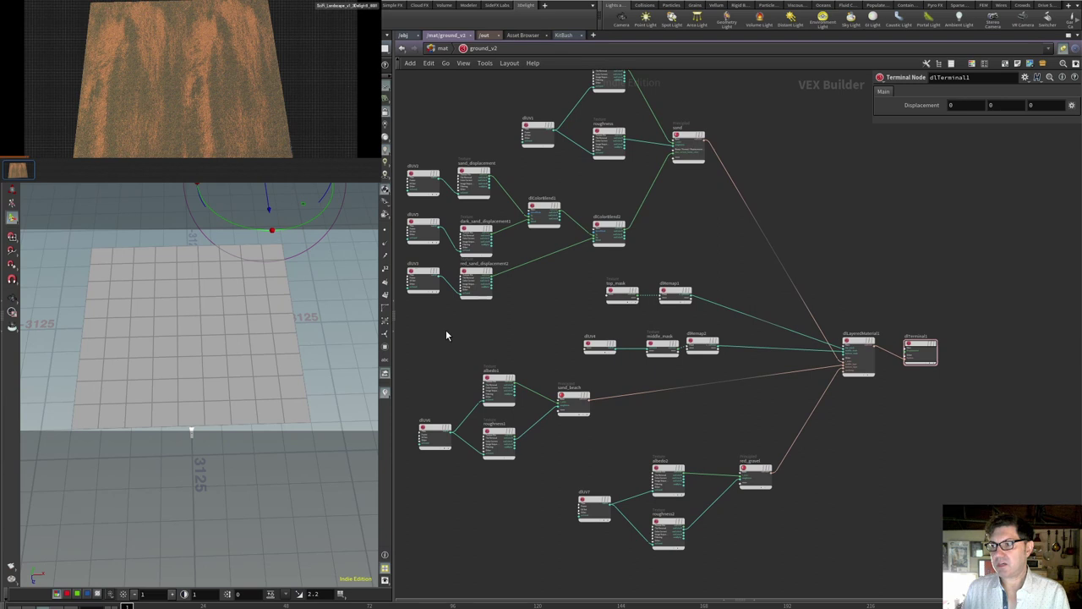
Disconnect all mask and shader wires from dlLayeredMaterial1 and cut the dlColorBlend2 wire into the sand shader.
{"action": "key", "text": "y"}
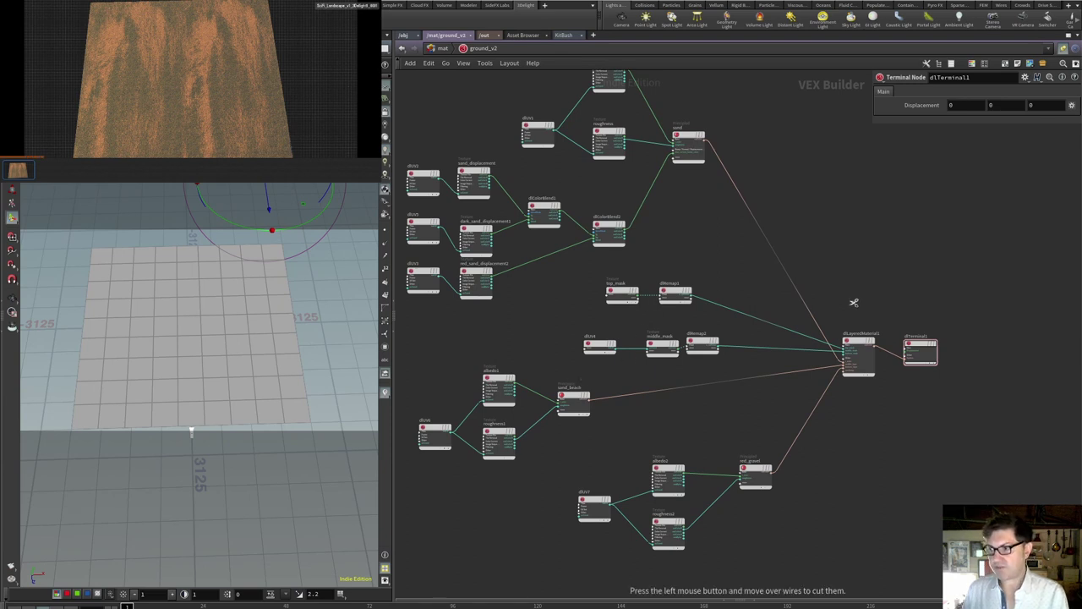
{"action": "mouse_move", "coordinate": [841, 268]}
{"action": "left_mouse_down"}
{"action": "mouse_move", "coordinate": [820, 403]}
{"action": "mouse_move", "coordinate": [838, 449]}
{"action": "left_mouse_up"}
{"action": "left_click_drag", "start_coordinate": [859, 338], "coordinate": [775, 332]}
{"action": "key", "text": "y"}
{"action": "left_click_drag", "start_coordinate": [681, 217], "coordinate": [623, 174]}
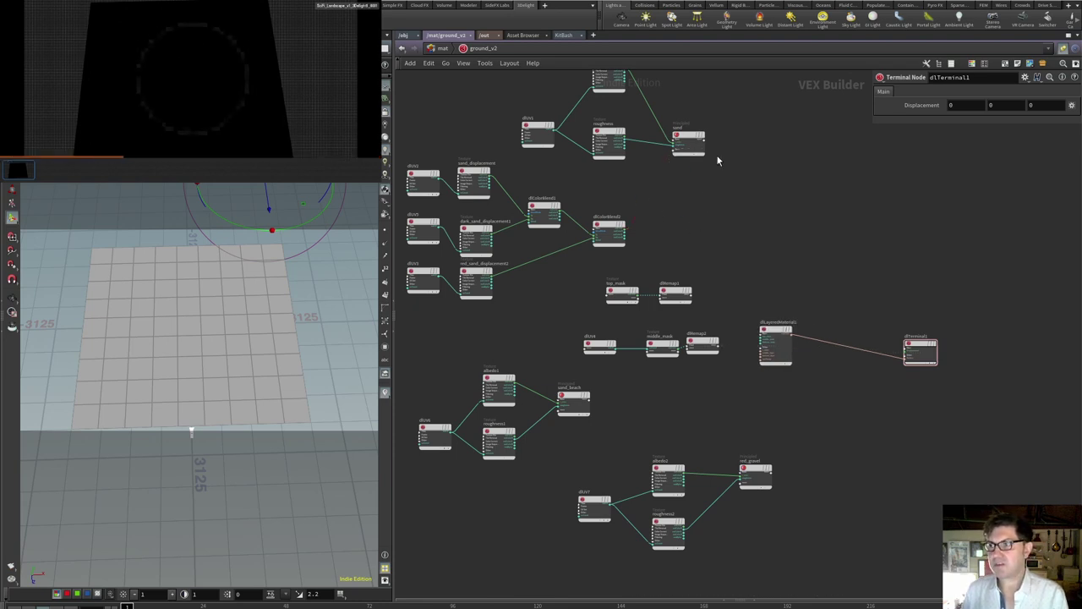
Switch to the Megascans library and compare the Dry Mud Floor and Icelandic Red Gravel surfaces.
{"action": "left_click", "coordinate": [689, 139]}
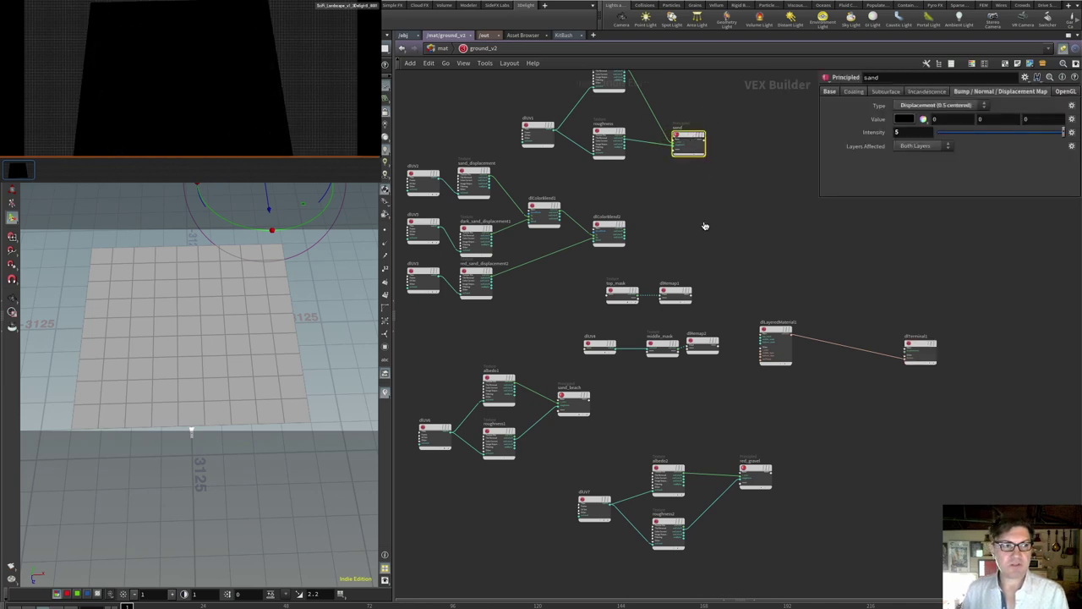
{"action": "key", "text": "alt+Tab"}
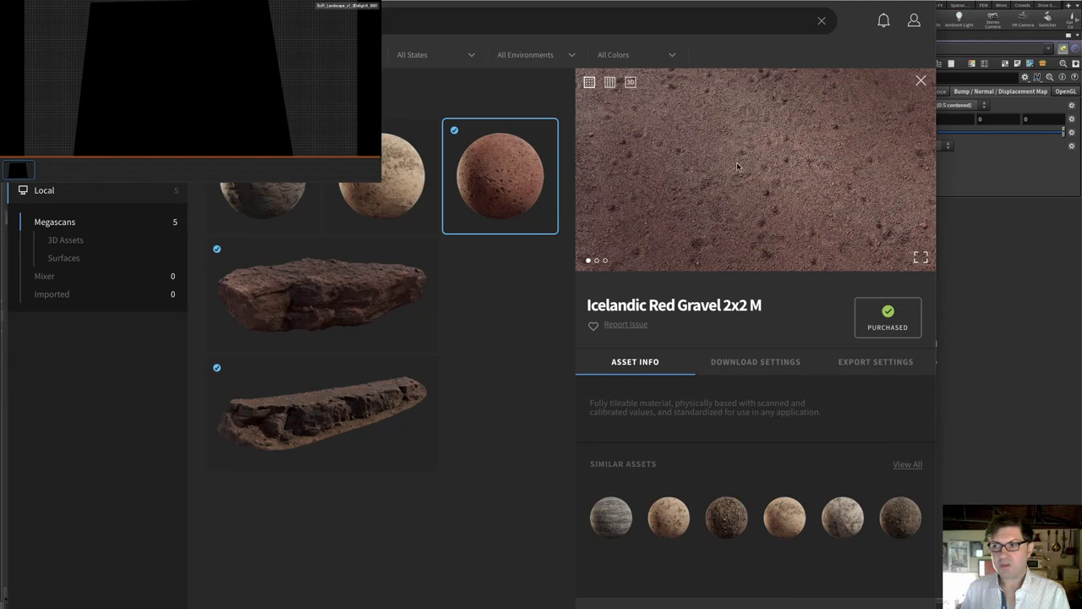
{"action": "left_click", "coordinate": [376, 215]}
{"action": "left_click", "coordinate": [262, 199]}
{"action": "left_click", "coordinate": [380, 182]}
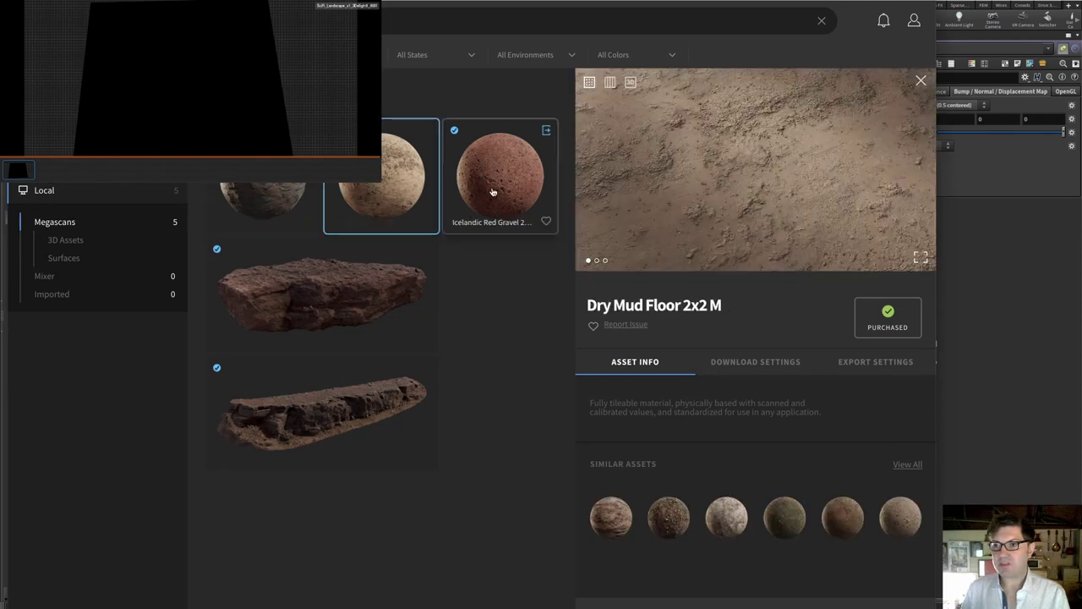
{"action": "left_click", "coordinate": [487, 186]}
{"action": "left_click", "coordinate": [395, 180]}
{"action": "left_click", "coordinate": [514, 187]}
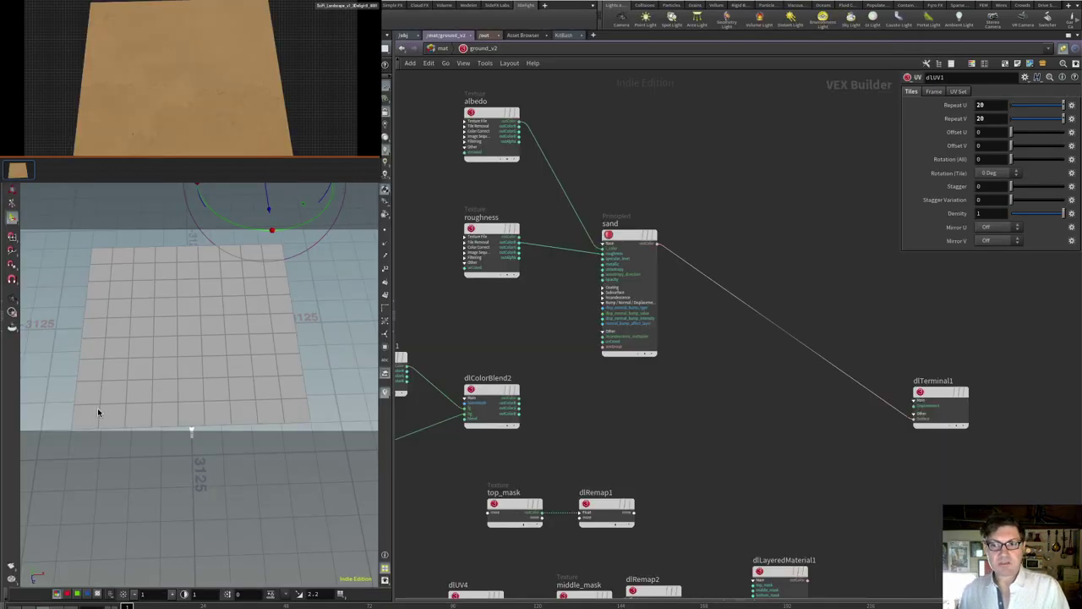
Reframe the ground plane and enable Tile Removal on the sand shader's albedo and roughness textures.
{"action": "key", "text": "Escape"}
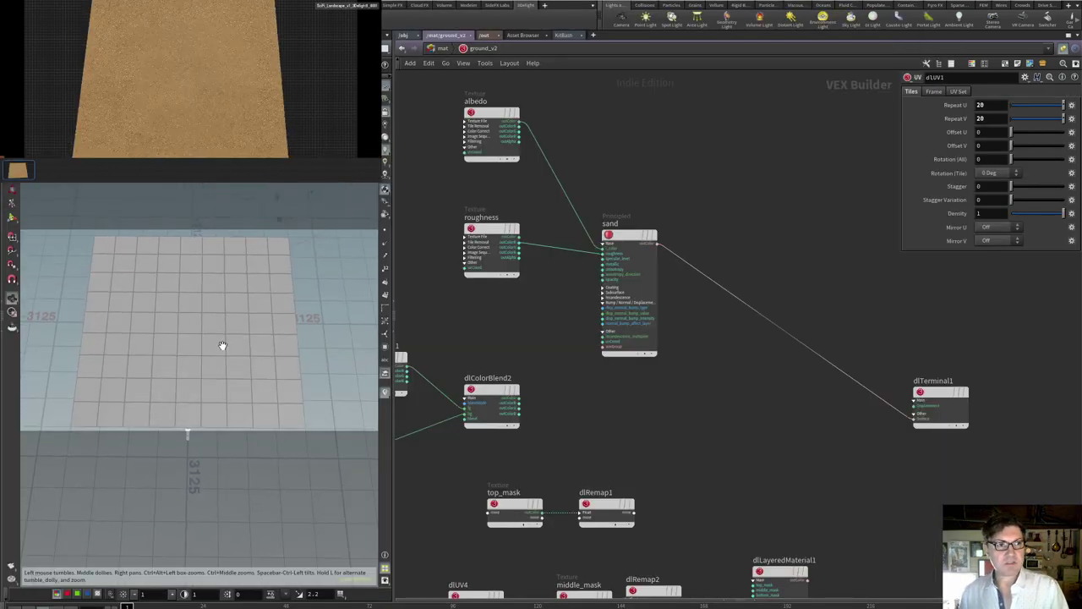
{"action": "left_click_drag", "start_coordinate": [222, 346], "coordinate": [253, 372]}
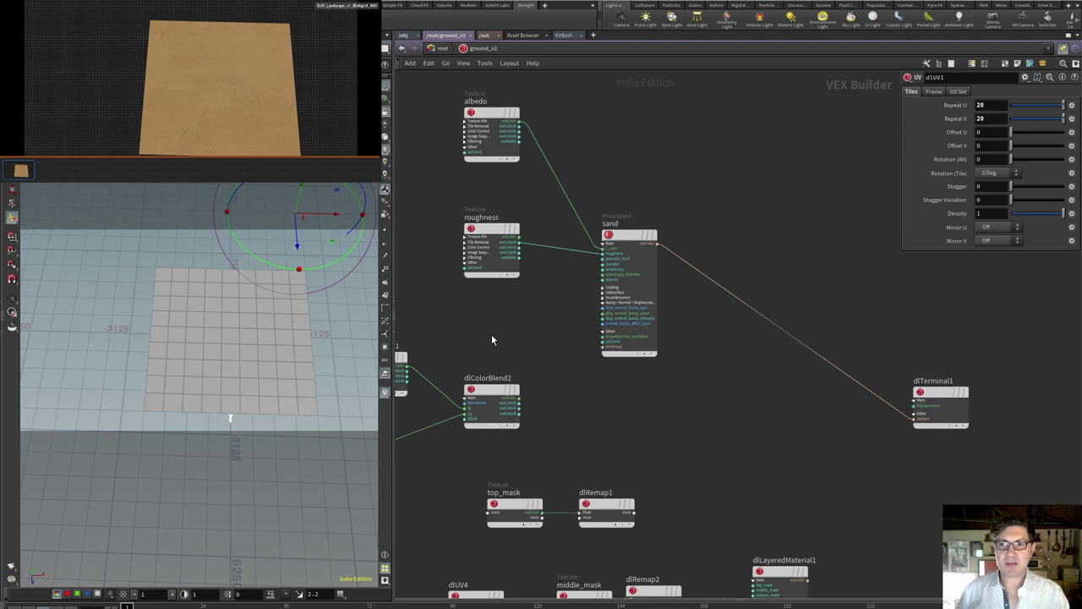
{"action": "left_click_drag", "start_coordinate": [617, 333], "coordinate": [659, 312]}
{"action": "left_click", "coordinate": [491, 135]}
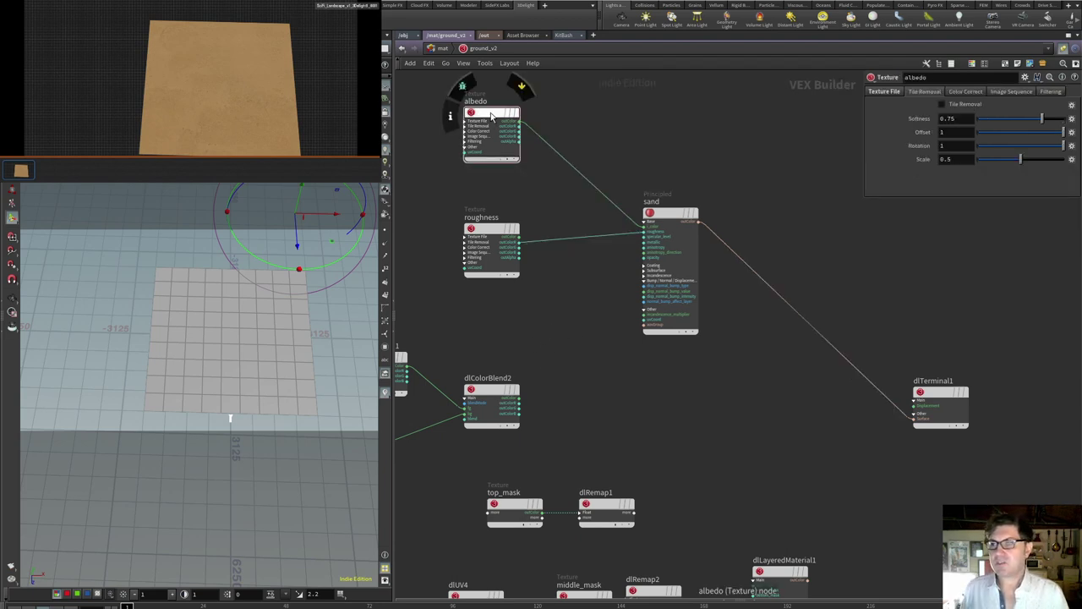
{"action": "left_click", "coordinate": [943, 105]}
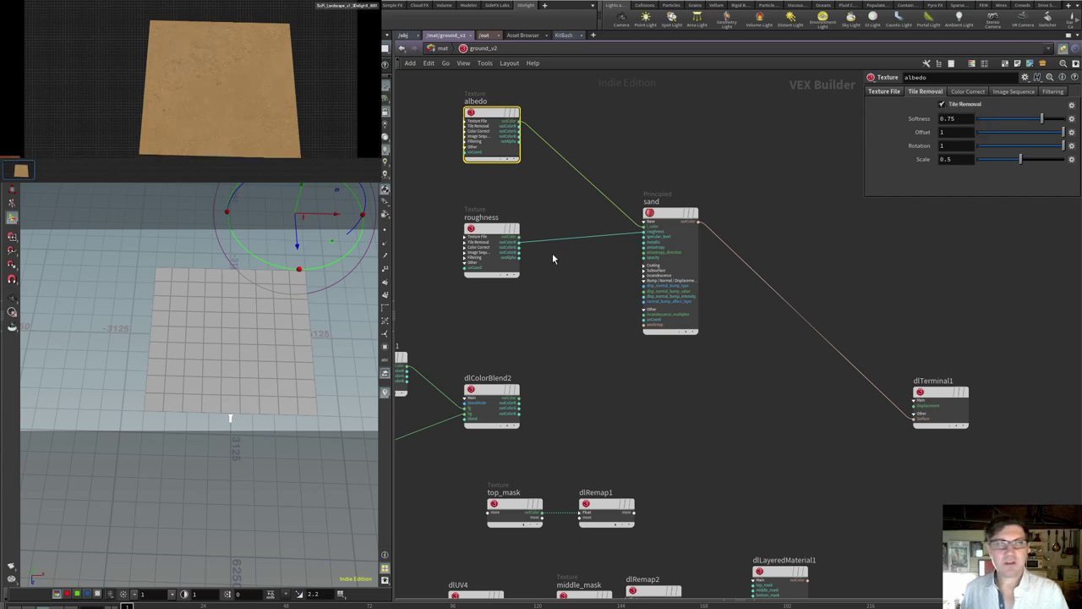
{"action": "left_click", "coordinate": [503, 239]}
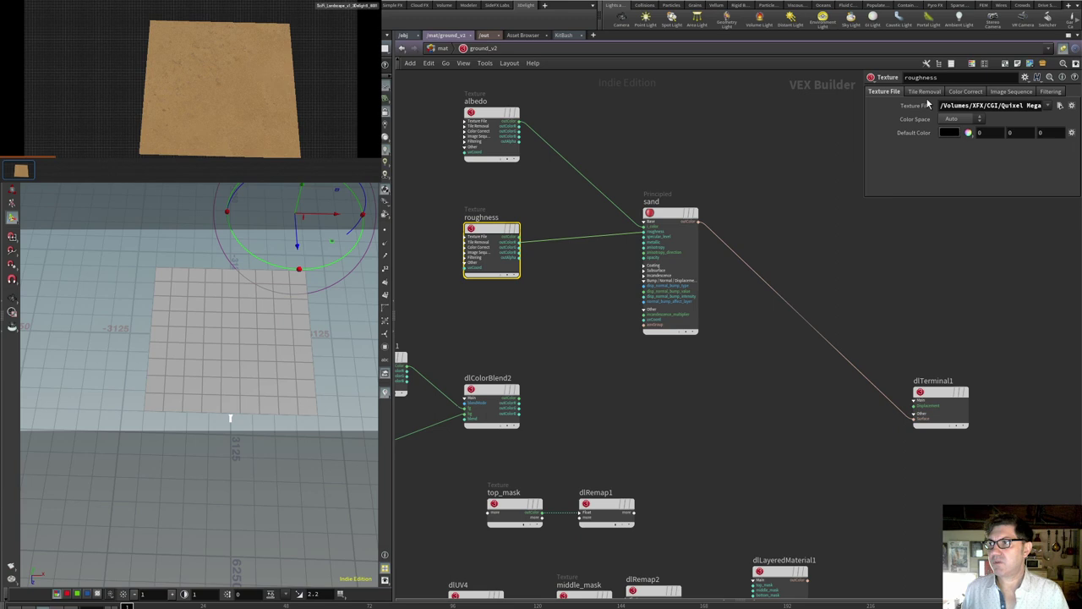
{"action": "left_click", "coordinate": [926, 92]}
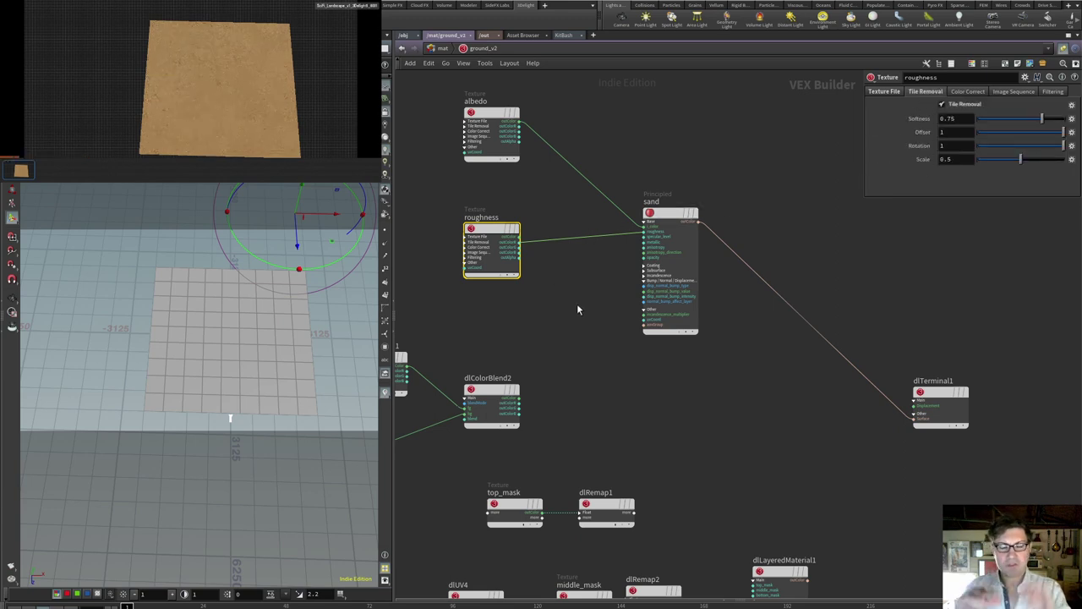
Connect the dlUV1 output to the uvCoord inputs of the sand shader's albedo and roughness textures.
{"action": "mouse_move", "coordinate": [562, 310]}
{"action": "middle_mouse_down"}
{"action": "mouse_move", "coordinate": [548, 292]}
{"action": "mouse_move", "coordinate": [589, 311]}
{"action": "mouse_move", "coordinate": [647, 314]}
{"action": "mouse_move", "coordinate": [565, 330]}
{"action": "middle_mouse_up"}
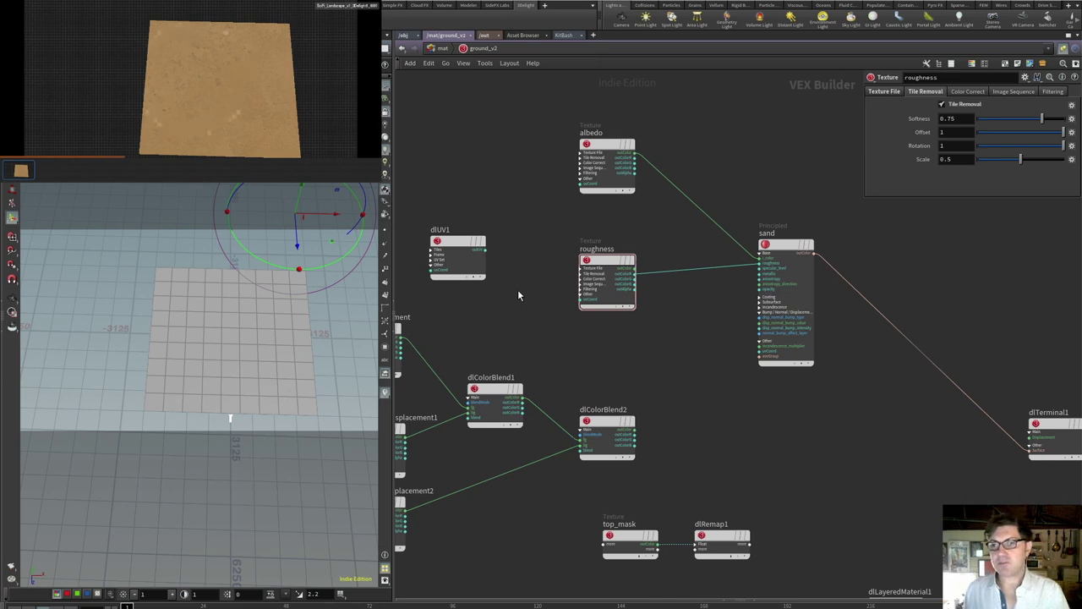
{"action": "left_click", "coordinate": [458, 244]}
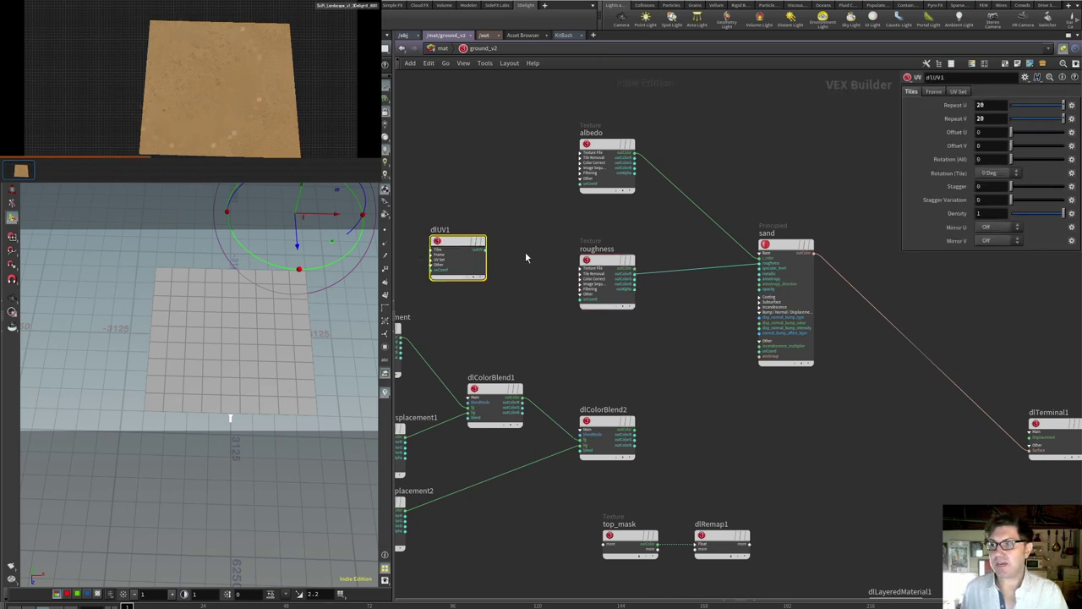
{"action": "left_click_drag", "start_coordinate": [487, 253], "coordinate": [580, 184]}
{"action": "left_click_drag", "start_coordinate": [488, 254], "coordinate": [580, 299]}
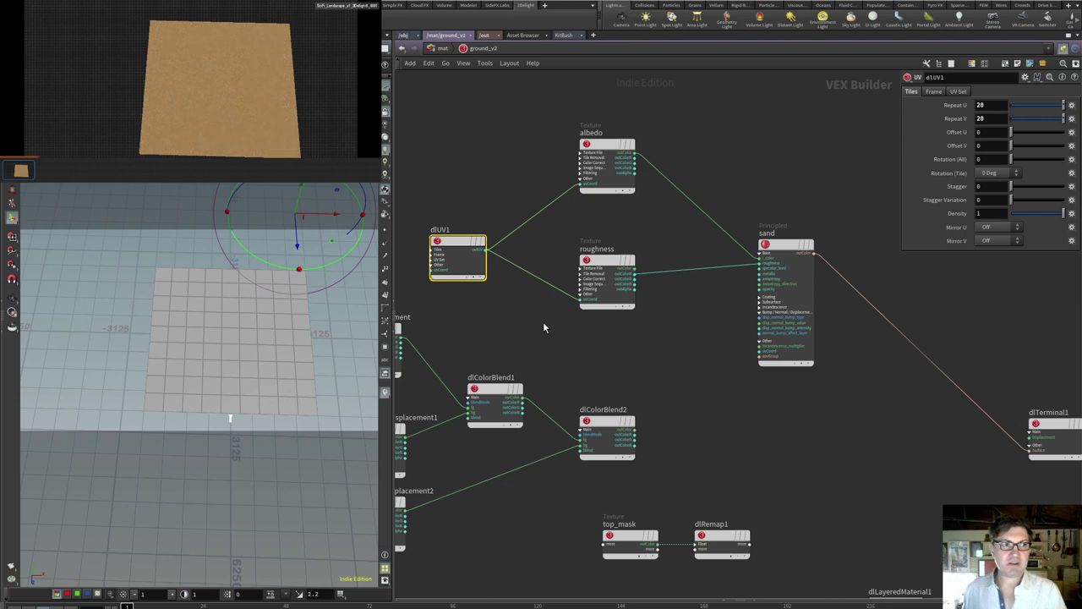
{"action": "left_click_drag", "start_coordinate": [457, 254], "coordinate": [469, 250]}
Inspect the tiled sand texture up close on the ground plane in the live render from several camera positions.
{"action": "scroll", "coordinate": [233, 311], "scroll_direction": "up", "scroll_amount": 5}
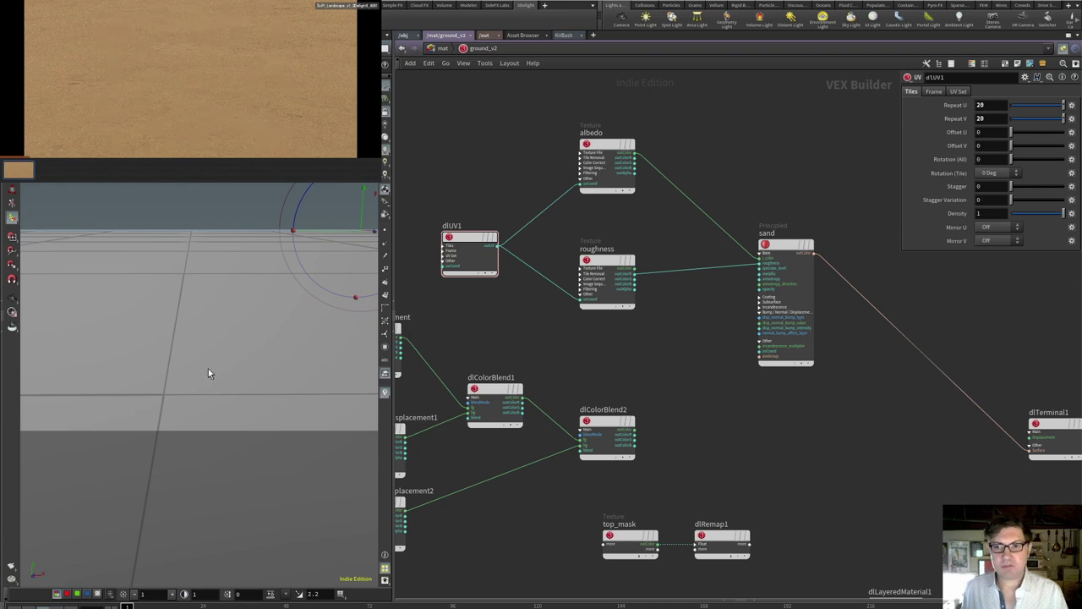
{"action": "key", "text": "Escape"}
{"action": "left_click_drag", "start_coordinate": [203, 368], "coordinate": [201, 374]}
{"action": "key", "text": "Return"}
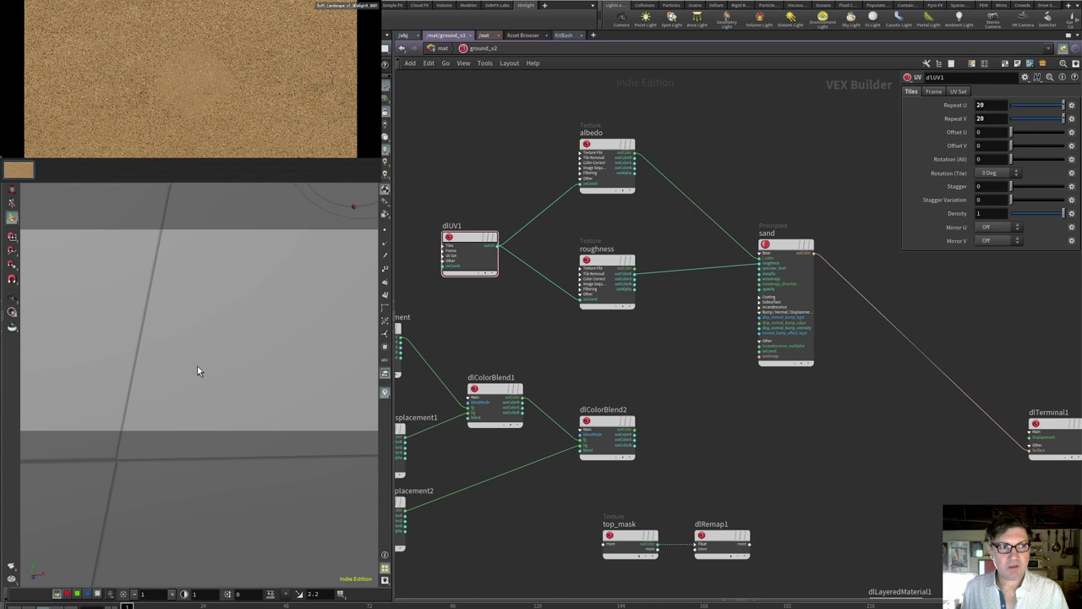
{"action": "key", "text": "Escape"}
{"action": "left_click_drag", "start_coordinate": [241, 347], "coordinate": [162, 346]}
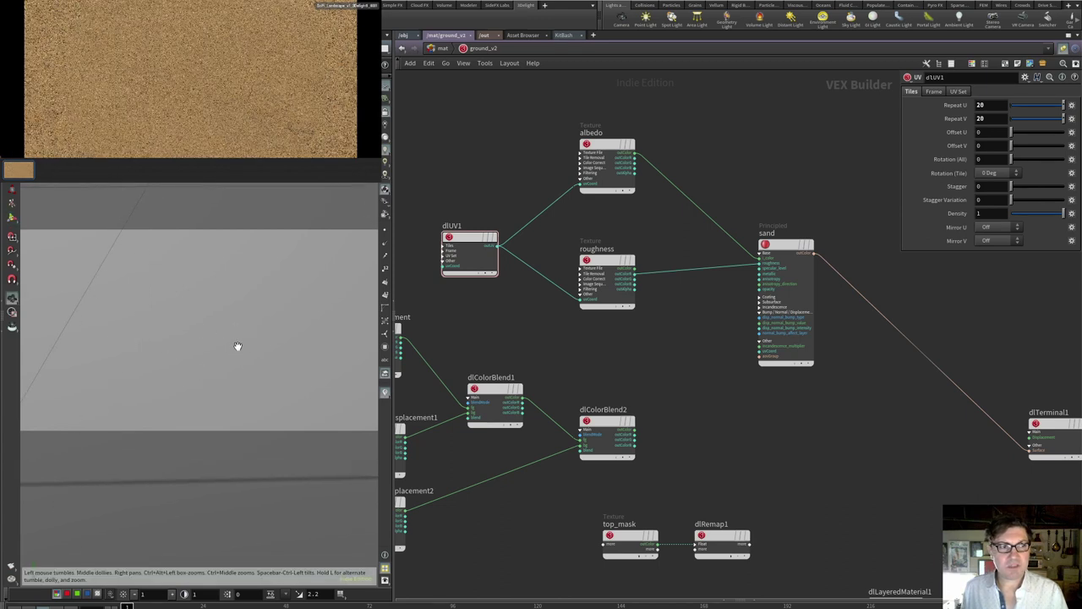
{"action": "left_click_drag", "start_coordinate": [273, 355], "coordinate": [211, 358]}
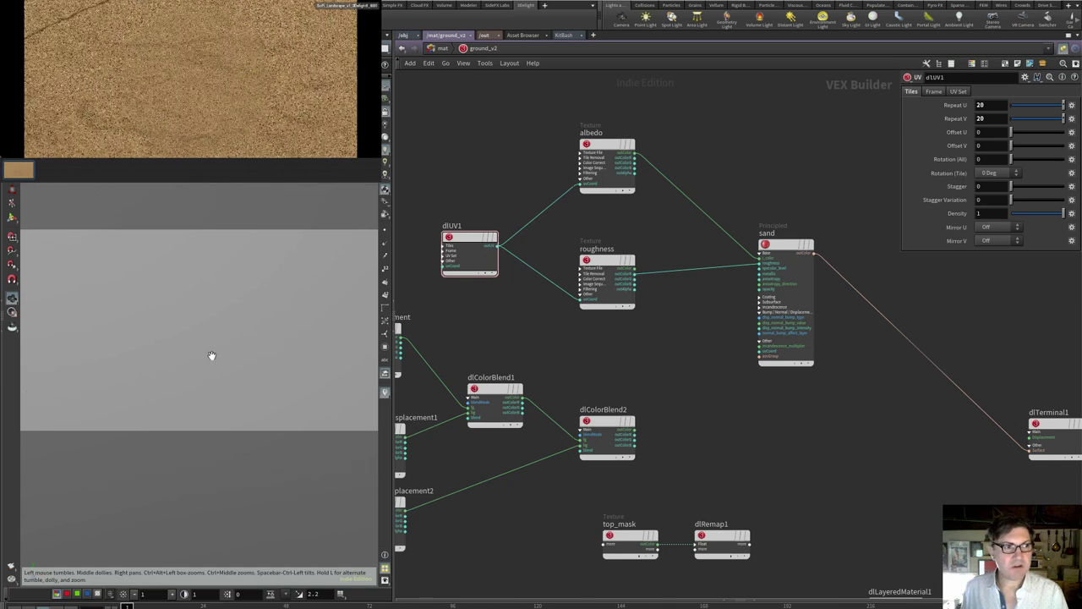
{"action": "key", "text": "Return"}
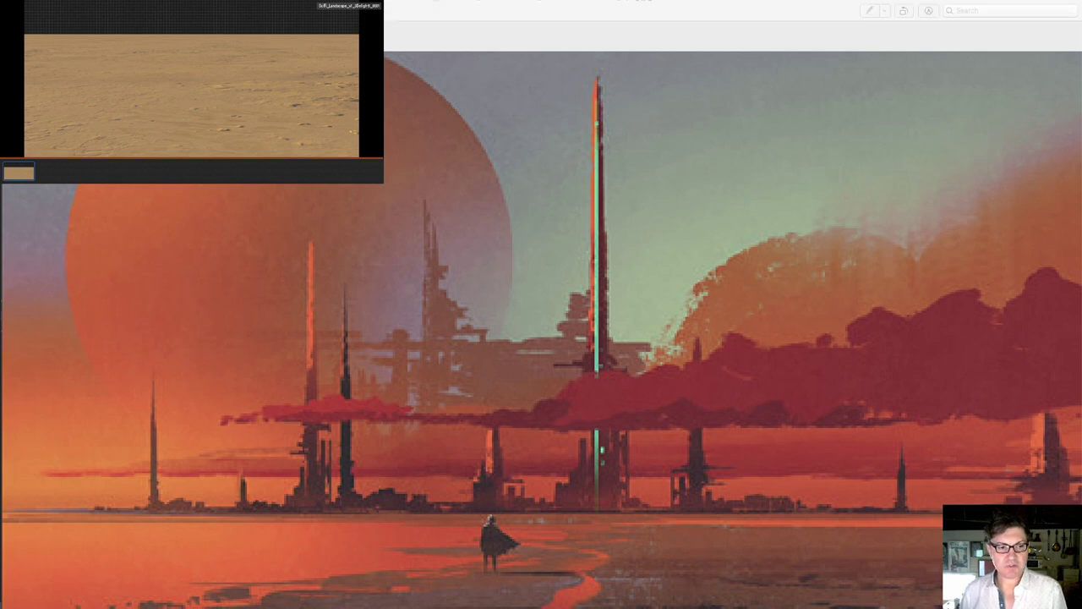
Switch from the reference painting back to Houdini and open the RENDER_GROUND object's geometry network.
{"action": "left_click", "coordinate": [510, 507]}
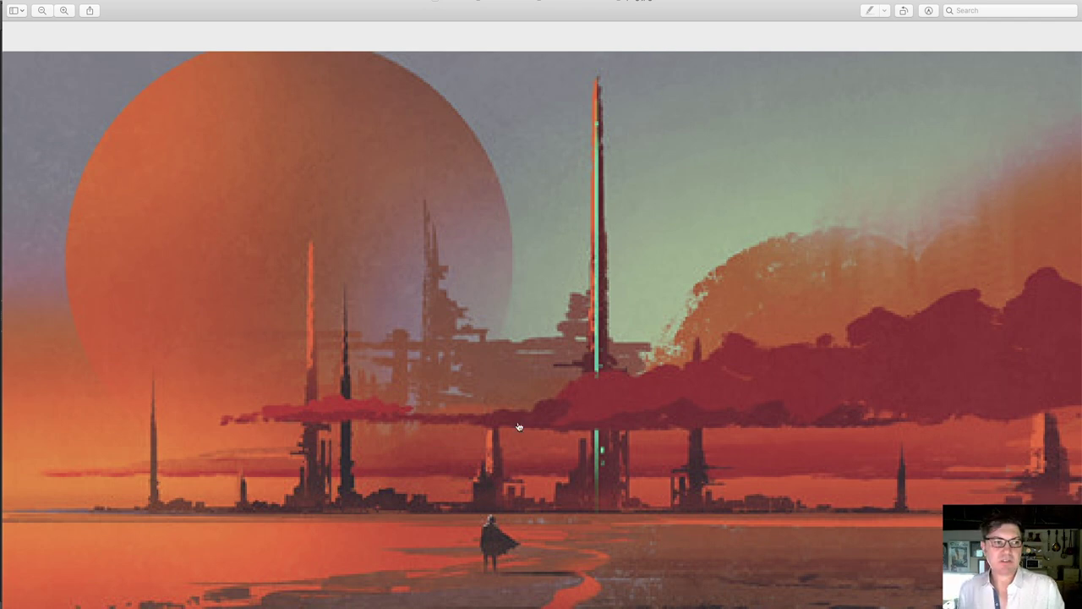
{"action": "key", "text": "super+Tab"}
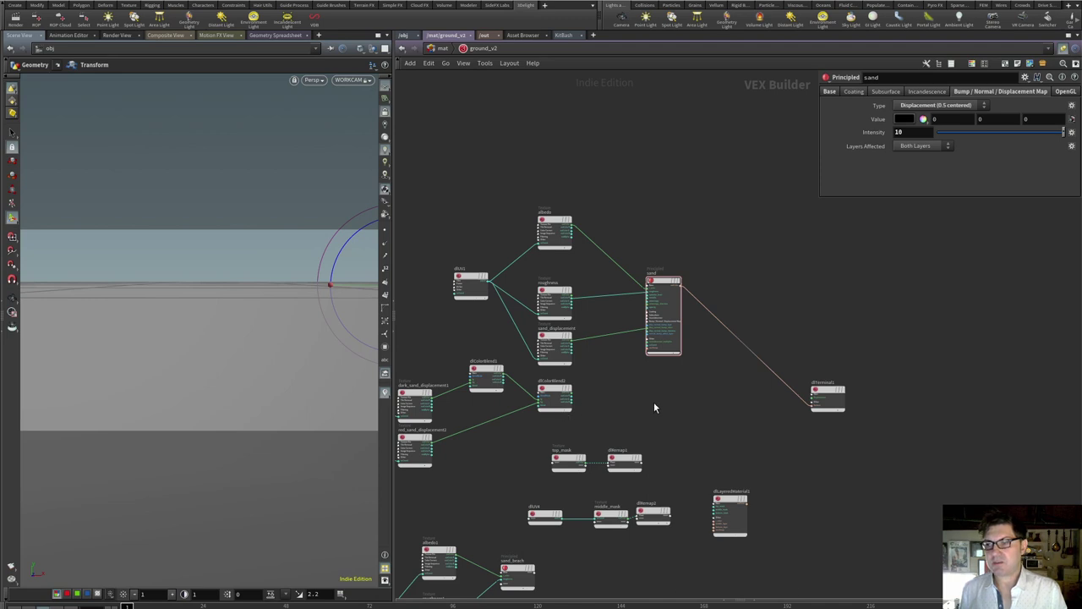
{"action": "left_click", "coordinate": [405, 36]}
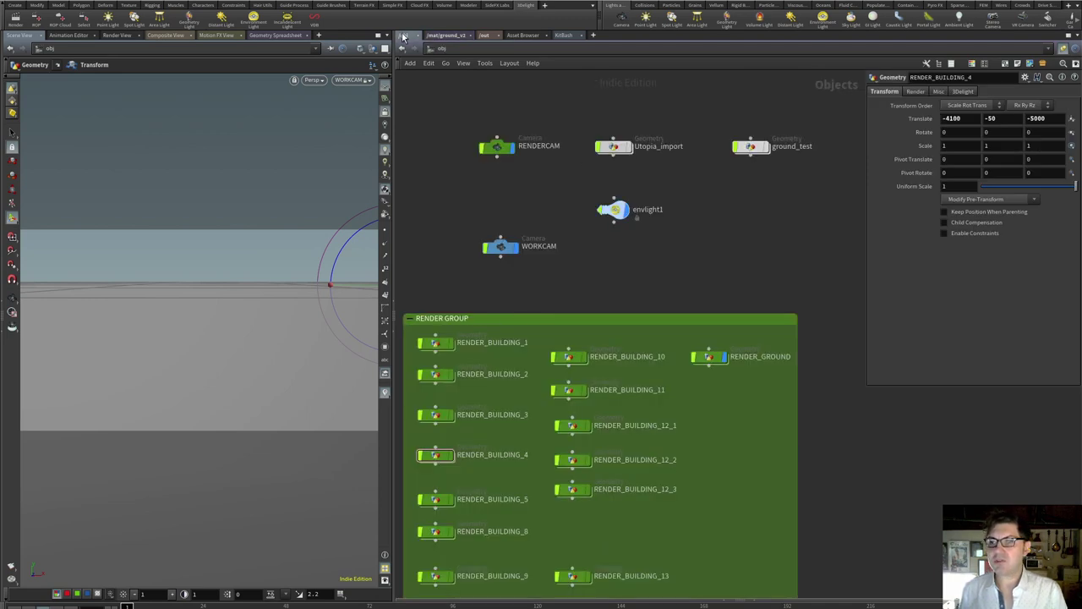
{"action": "left_click", "coordinate": [712, 359]}
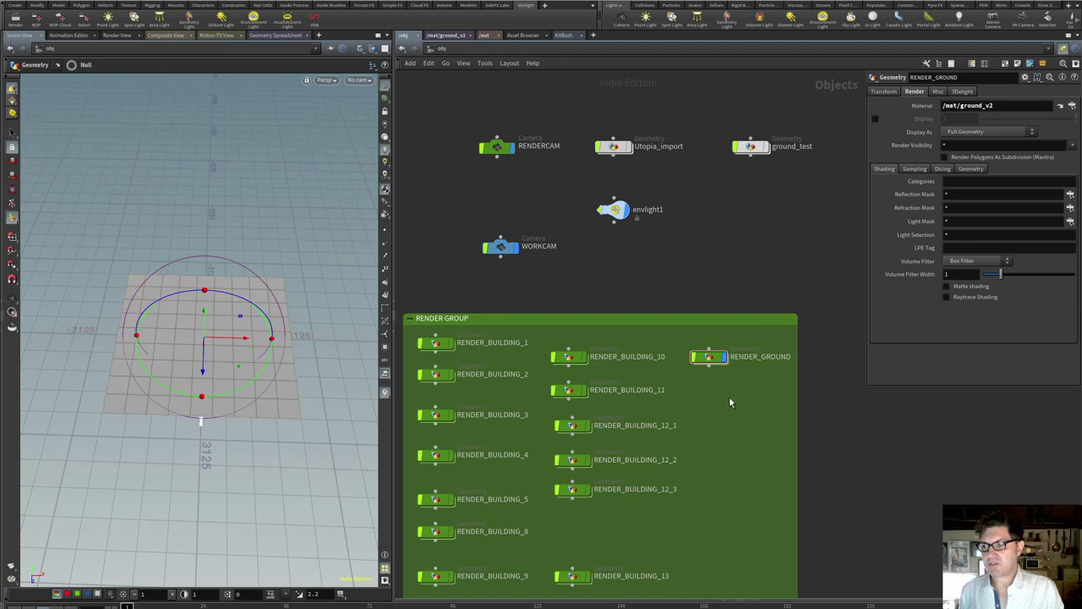
{"action": "double_click", "coordinate": [712, 358]}
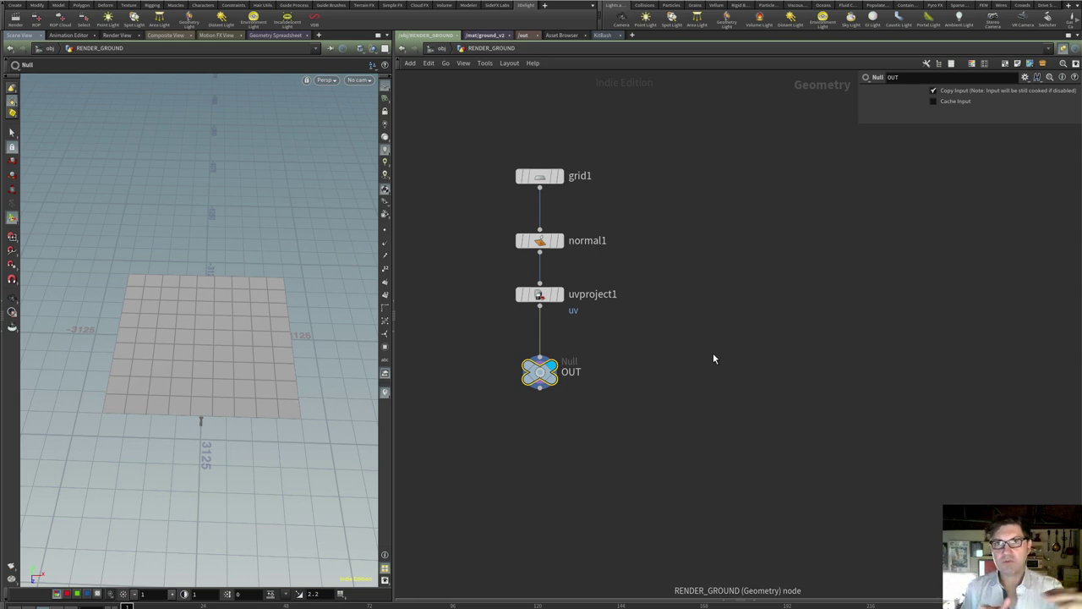
Insert an Attribute Paint node between grid1 and normal1 and align it under grid1.
{"action": "left_click_drag", "start_coordinate": [539, 188], "coordinate": [574, 245]}
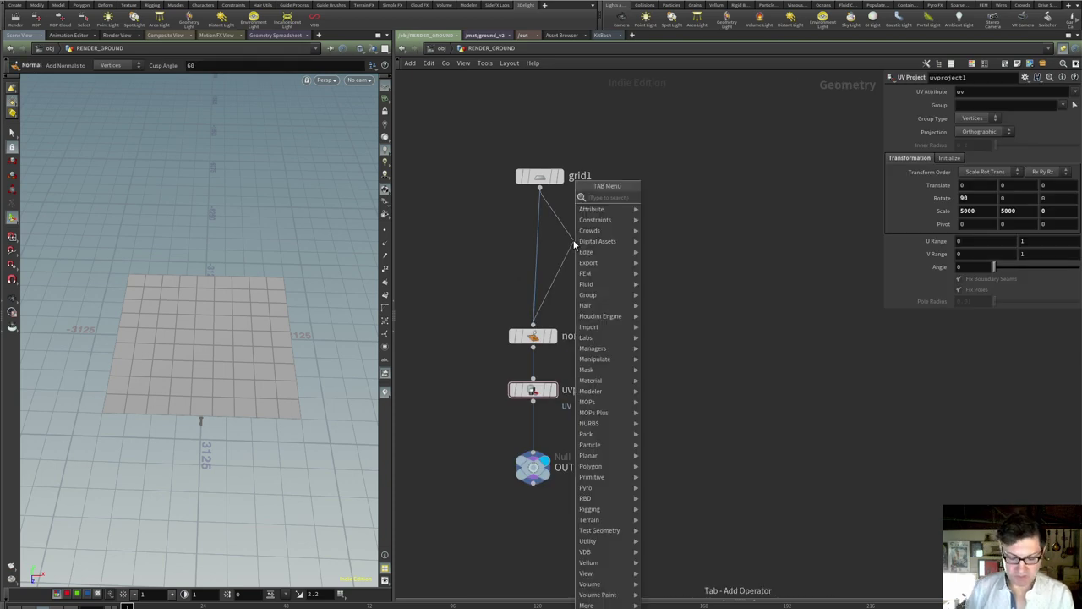
{"action": "type", "text": "attr"}
{"action": "key", "text": "BackSpace"}
{"action": "key", "text": "BackSpace"}
{"action": "key", "text": "BackSpace"}
{"action": "key", "text": "BackSpace"}
{"action": "type", "text": "paint"}
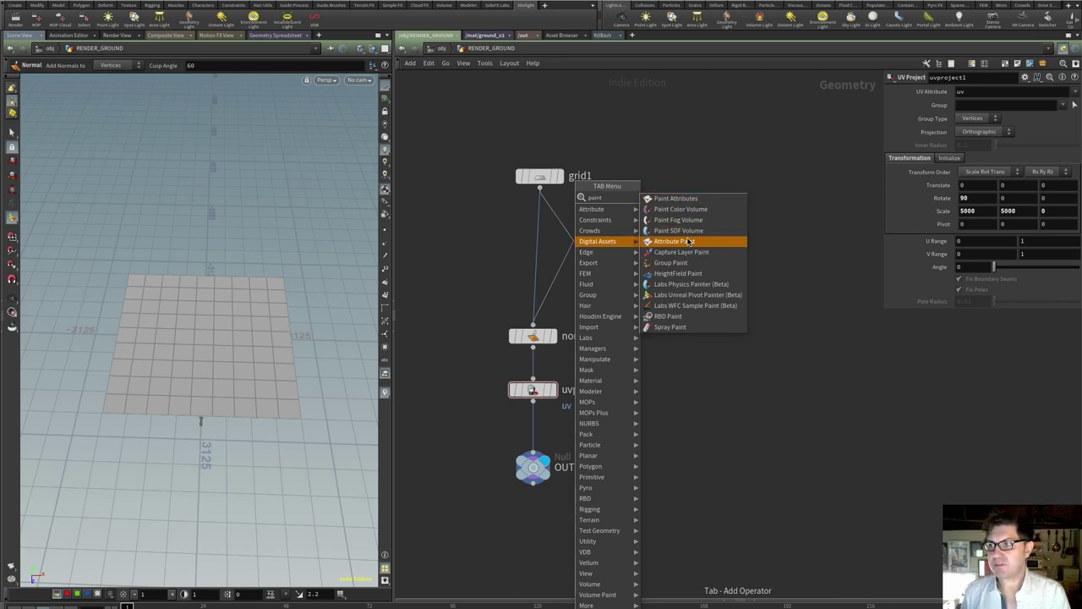
{"action": "left_click", "coordinate": [675, 197]}
{"action": "left_click_drag", "start_coordinate": [574, 245], "coordinate": [543, 250]}
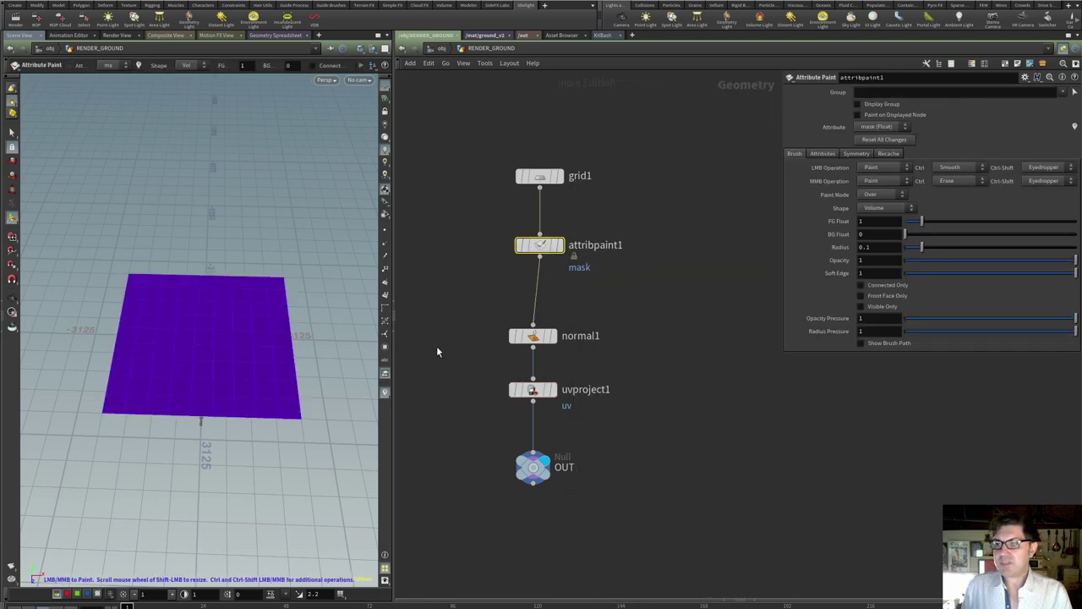
Widen the scene view and enlarge the ground grid in it for painting the mask attribute.
{"action": "left_click_drag", "start_coordinate": [391, 419], "coordinate": [514, 419]}
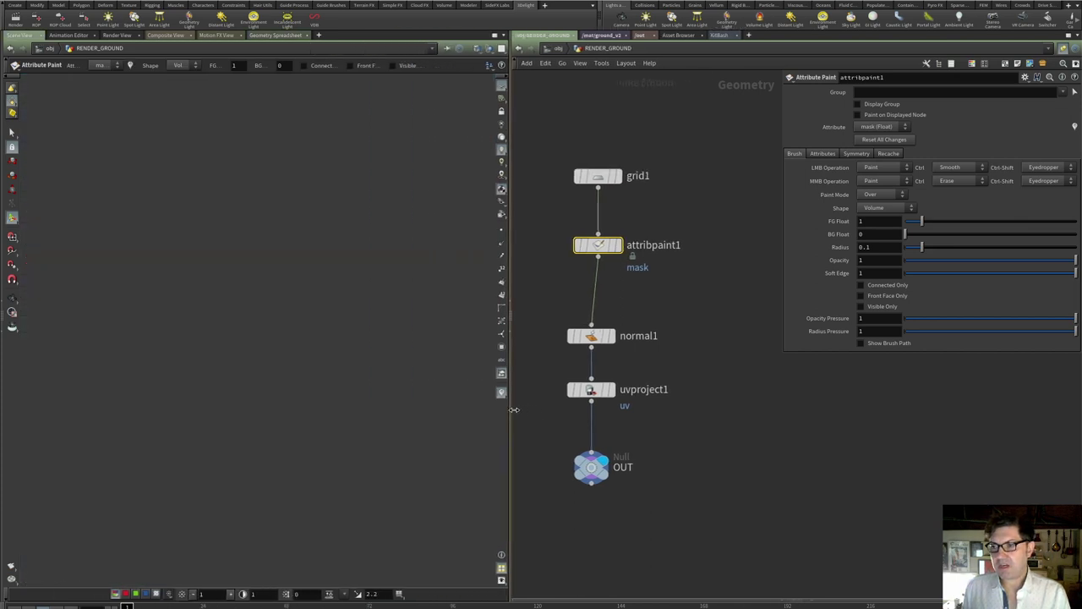
{"action": "scroll", "coordinate": [271, 343], "scroll_direction": "up", "scroll_amount": 6}
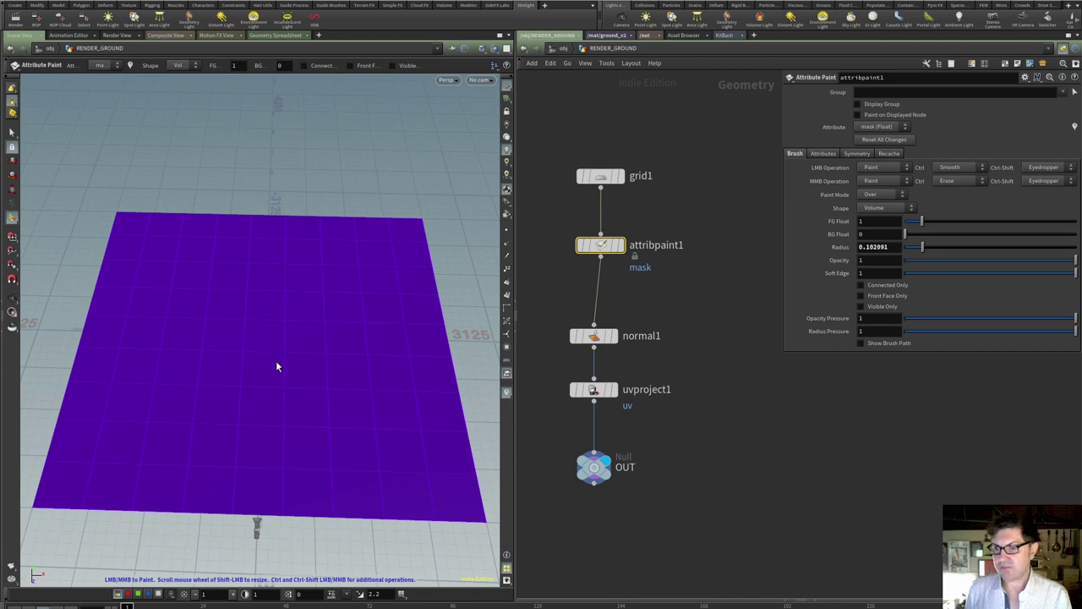
Set the attribute paint brush radius to 500 and try a looping mask stroke across the ground grid.
{"action": "scroll", "coordinate": [276, 367], "scroll_direction": "down", "scroll_amount": 4}
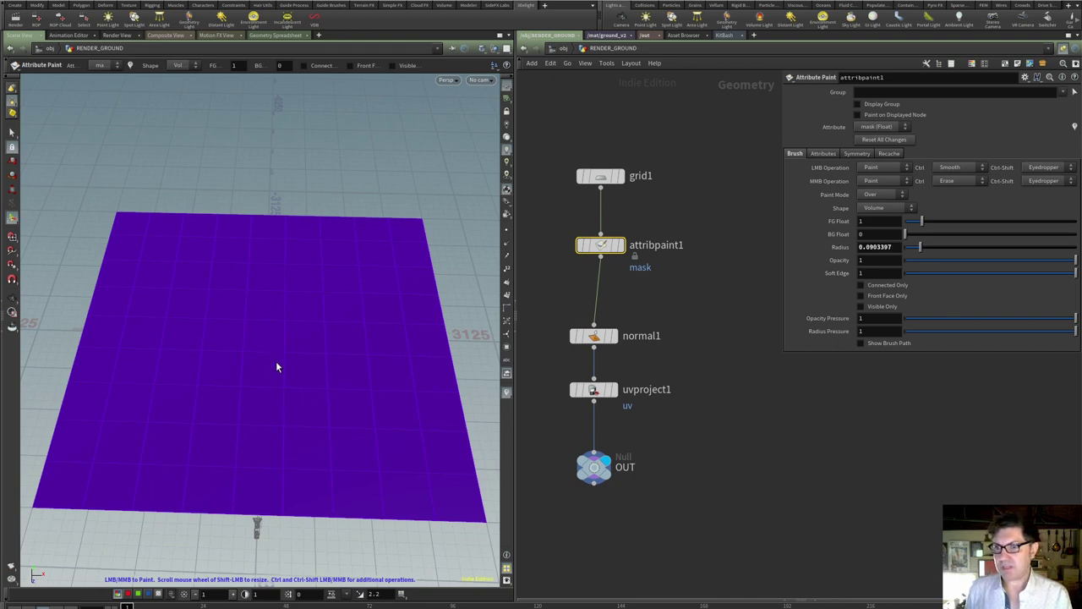
{"action": "scroll", "coordinate": [275, 367], "scroll_direction": "down", "scroll_amount": 7}
{"action": "left_click", "coordinate": [879, 246]}
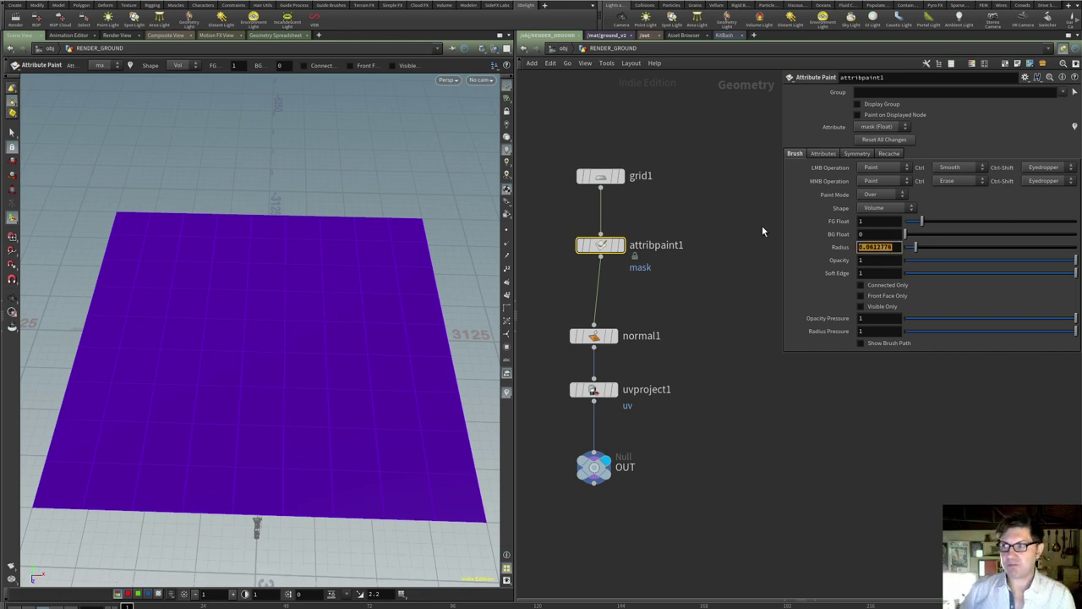
{"action": "type", "text": "500"}
{"action": "key", "text": "Return"}
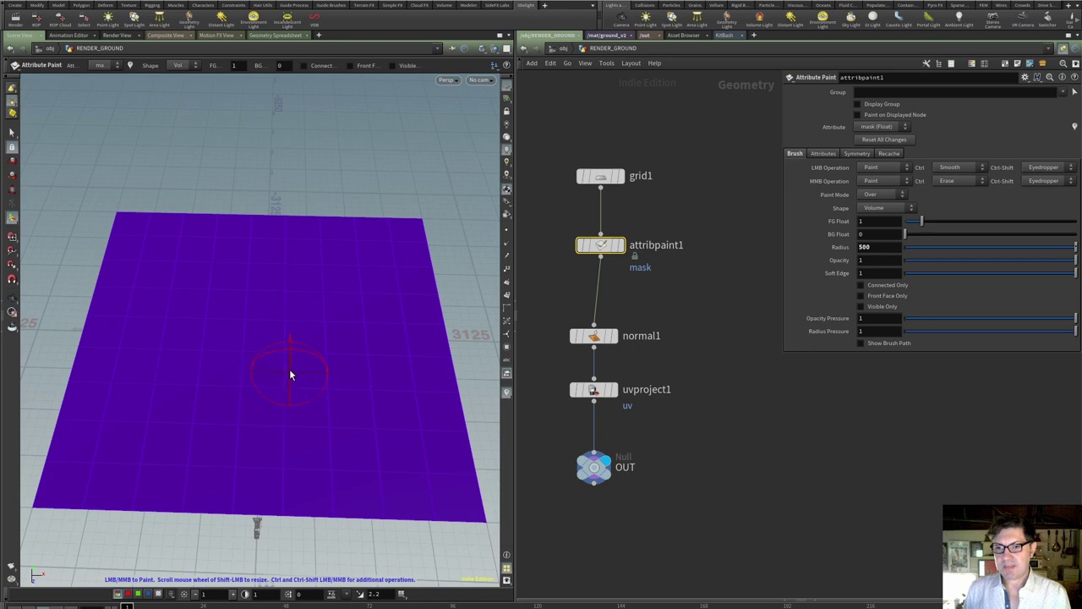
{"action": "mouse_move", "coordinate": [268, 337]}
{"action": "left_mouse_down"}
{"action": "mouse_move", "coordinate": [323, 403]}
{"action": "mouse_move", "coordinate": [307, 418]}
{"action": "mouse_move", "coordinate": [159, 435]}
{"action": "mouse_move", "coordinate": [143, 320]}
{"action": "mouse_move", "coordinate": [167, 281]}
{"action": "mouse_move", "coordinate": [253, 254]}
{"action": "left_mouse_up"}
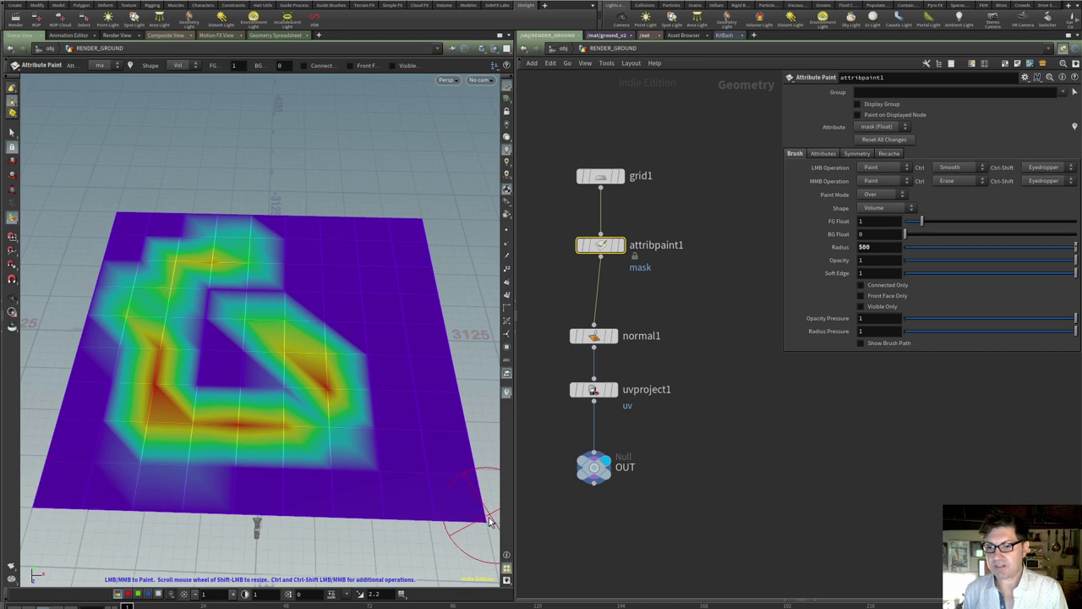
Move grid1 up and insert a Subdivide node between grid1 and attribpaint1.
{"action": "mouse_move", "coordinate": [601, 177]}
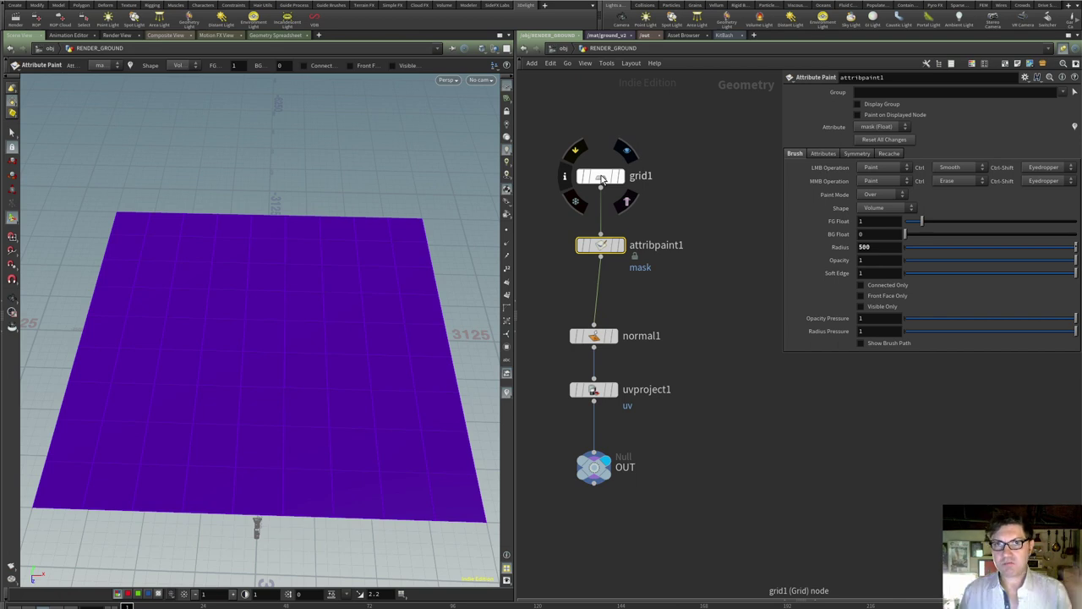
{"action": "left_click_drag", "start_coordinate": [602, 178], "coordinate": [603, 165]}
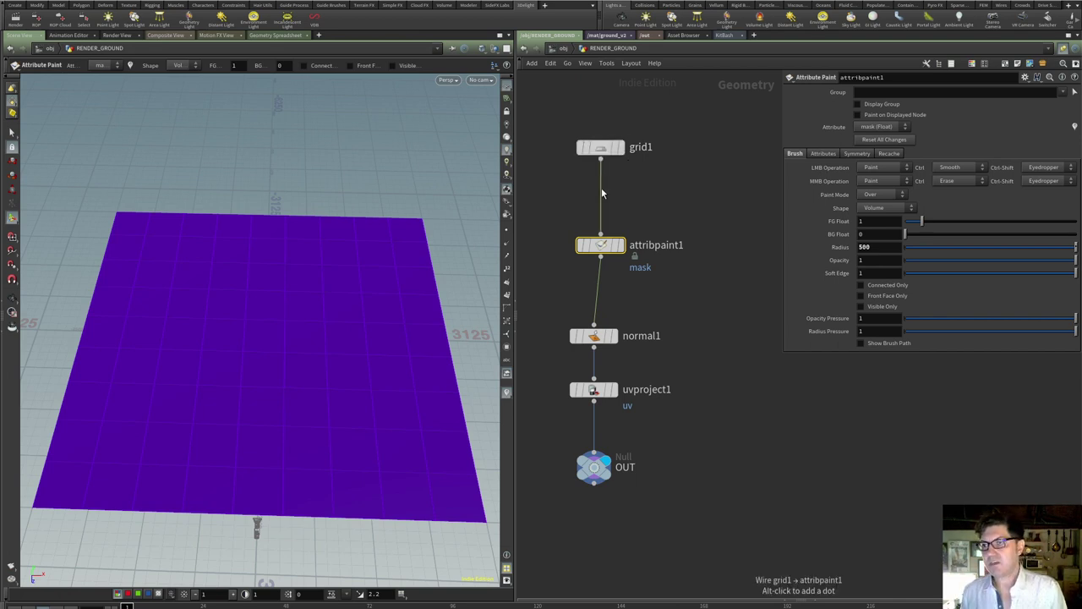
{"action": "left_click_drag", "start_coordinate": [601, 187], "coordinate": [575, 195]}
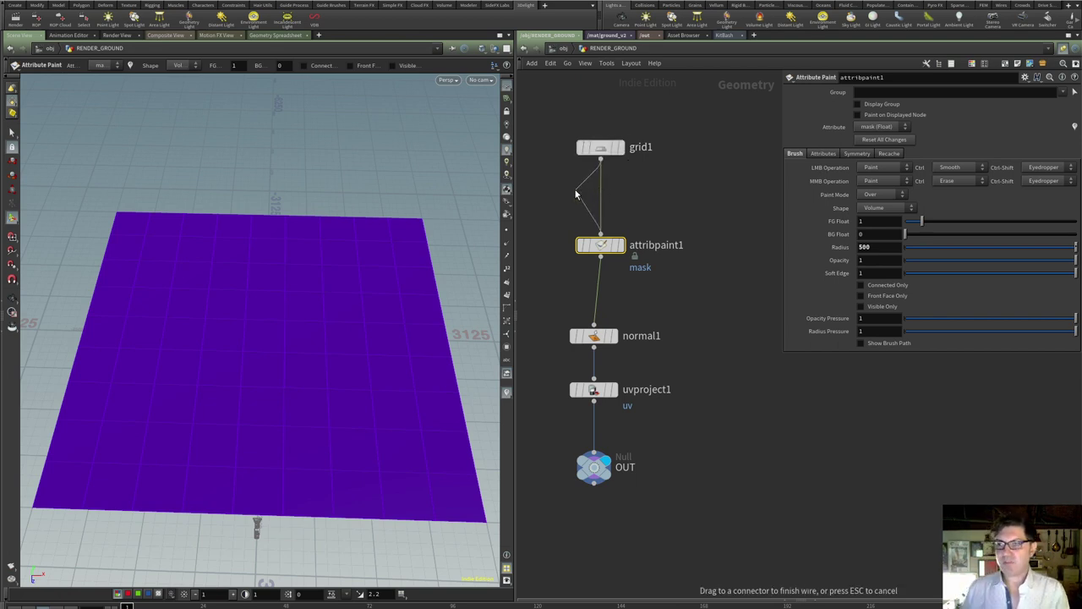
{"action": "key", "text": "Tab"}
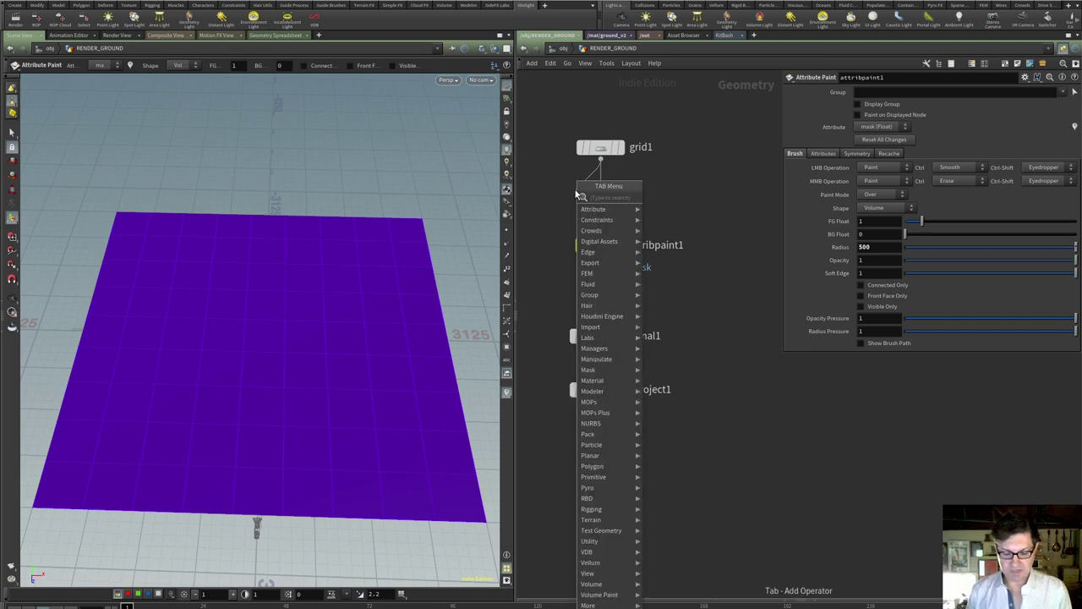
{"action": "type", "text": "sub"}
{"action": "key", "text": "Return"}
{"action": "left_click", "coordinate": [575, 193]}
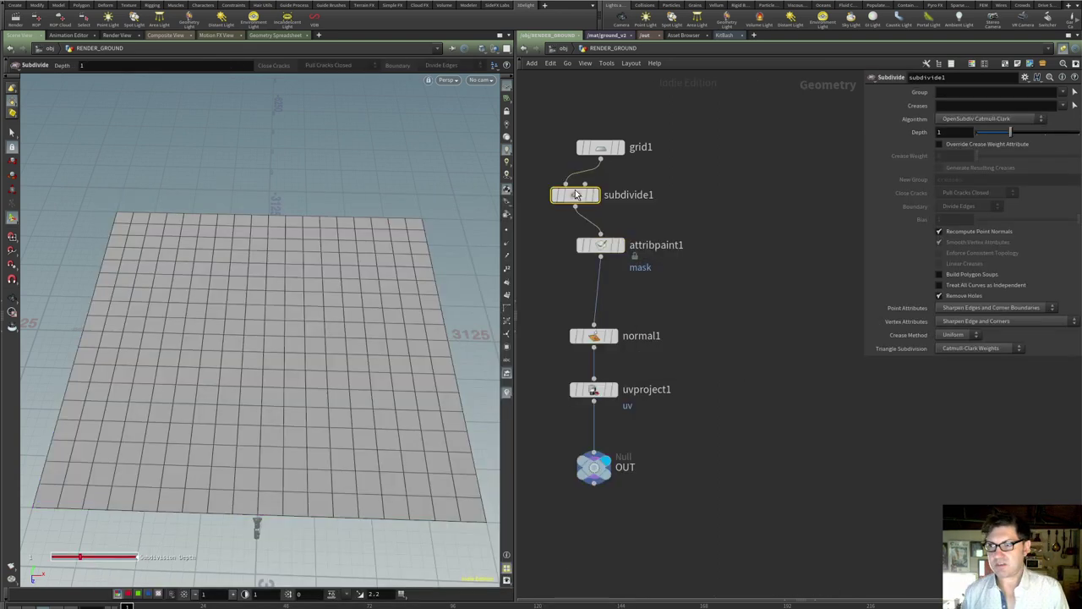
Set the subdivision depth to 6, then select attribpaint1 and make it the displayed node.
{"action": "middle_click_drag", "start_coordinate": [938, 132], "coordinate": [903, 140]}
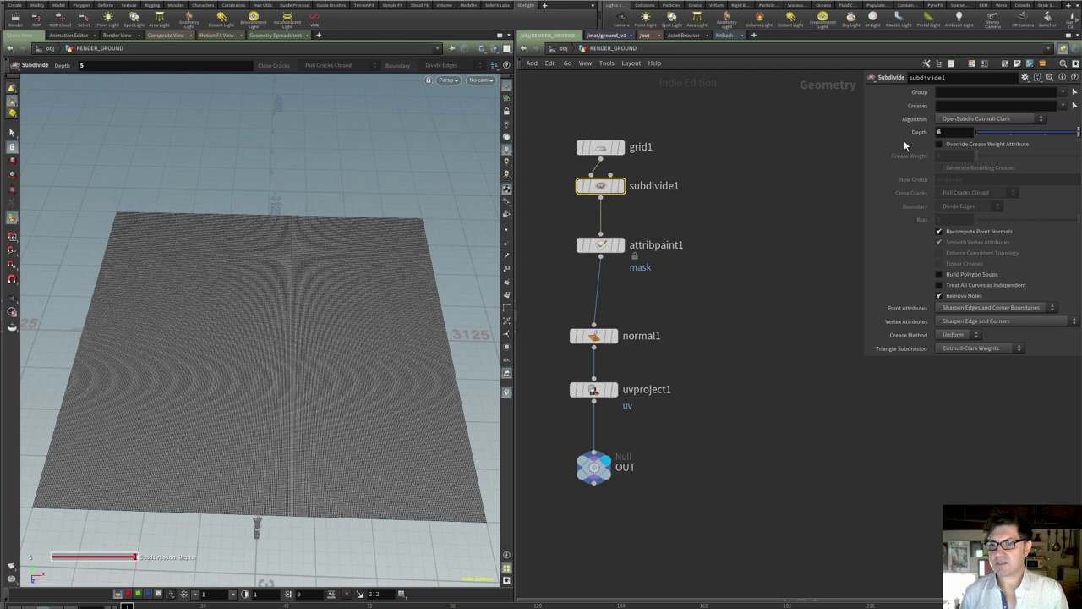
{"action": "middle_click", "coordinate": [601, 186]}
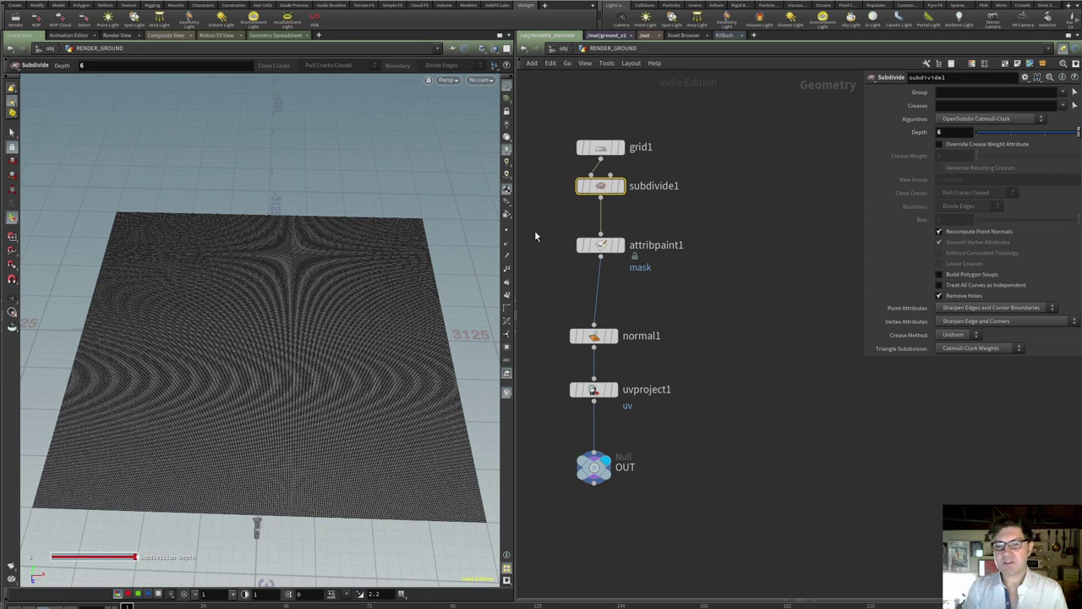
{"action": "left_click", "coordinate": [601, 245]}
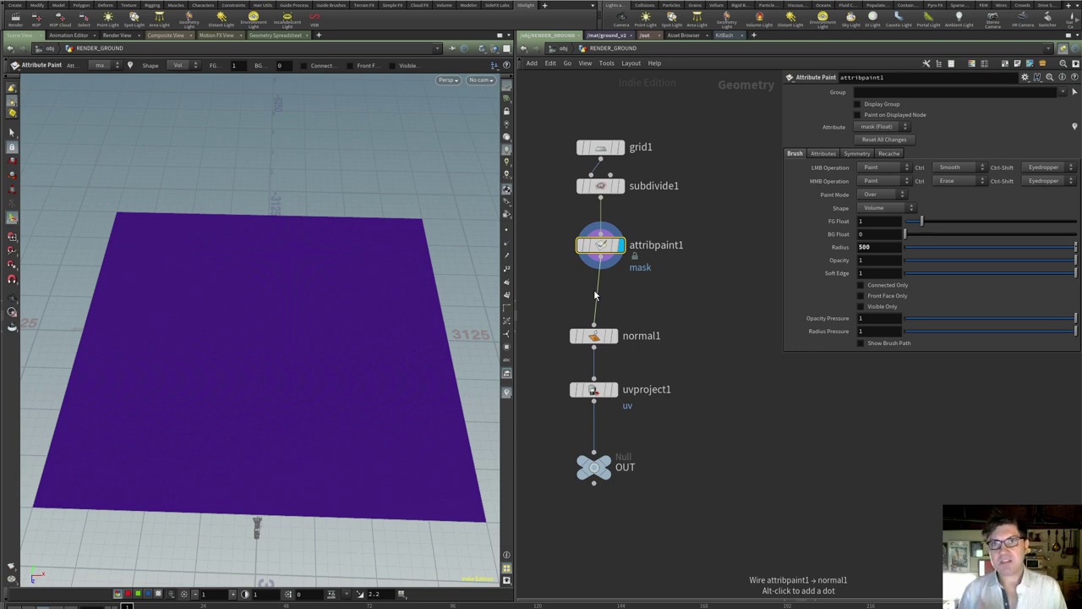
{"action": "mouse_move", "coordinate": [601, 245]}
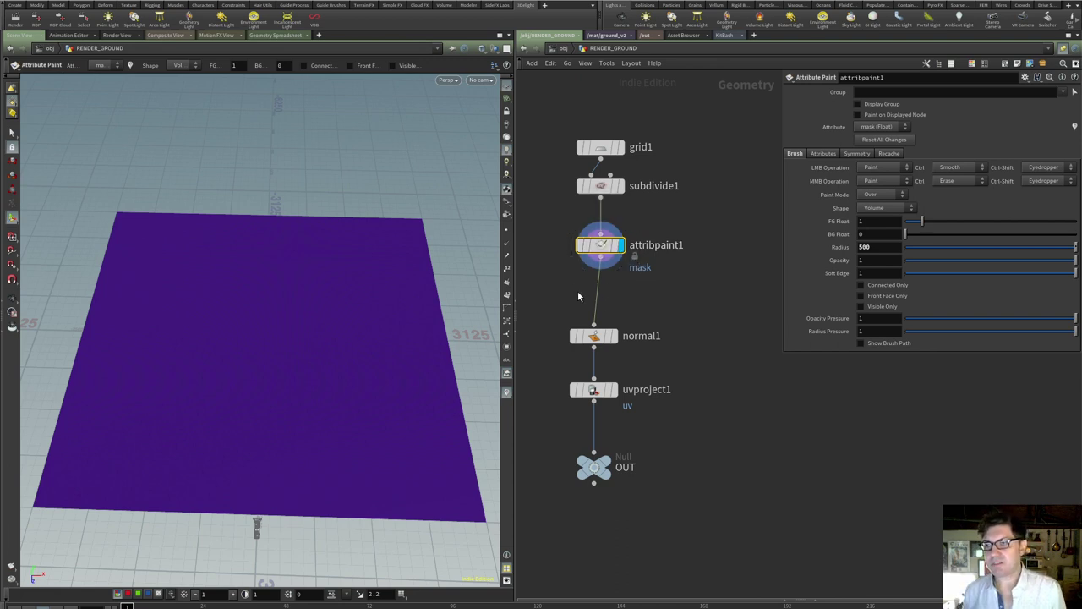
{"action": "left_click", "coordinate": [615, 260]}
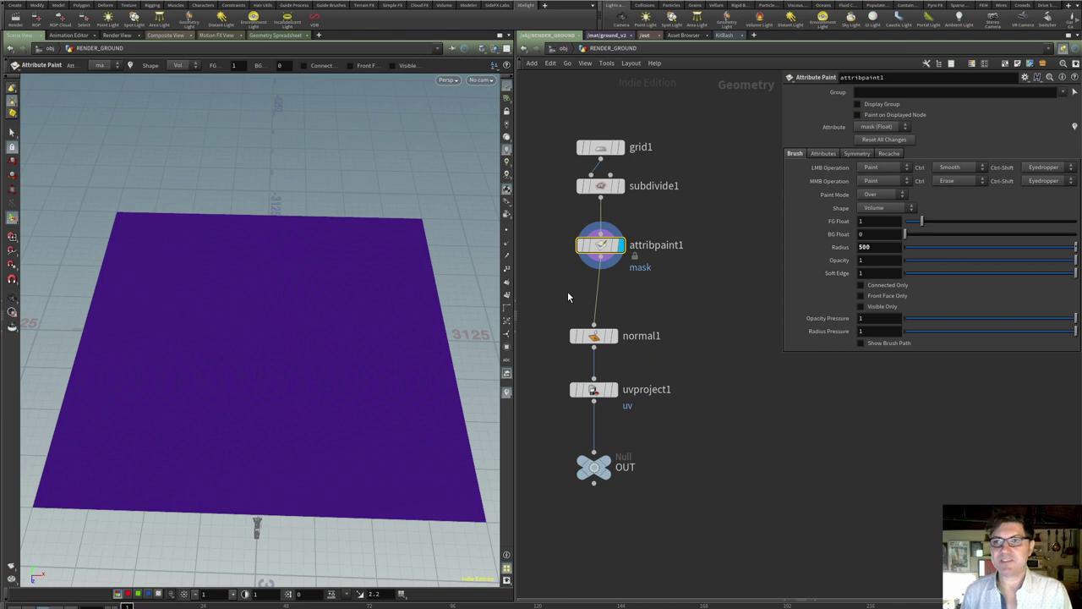
Switch to the image viewer to examine the ground area in the reference painting, then return to Houdini.
{"action": "left_click_drag", "start_coordinate": [355, 372], "coordinate": [311, 399], "text": "alt"}
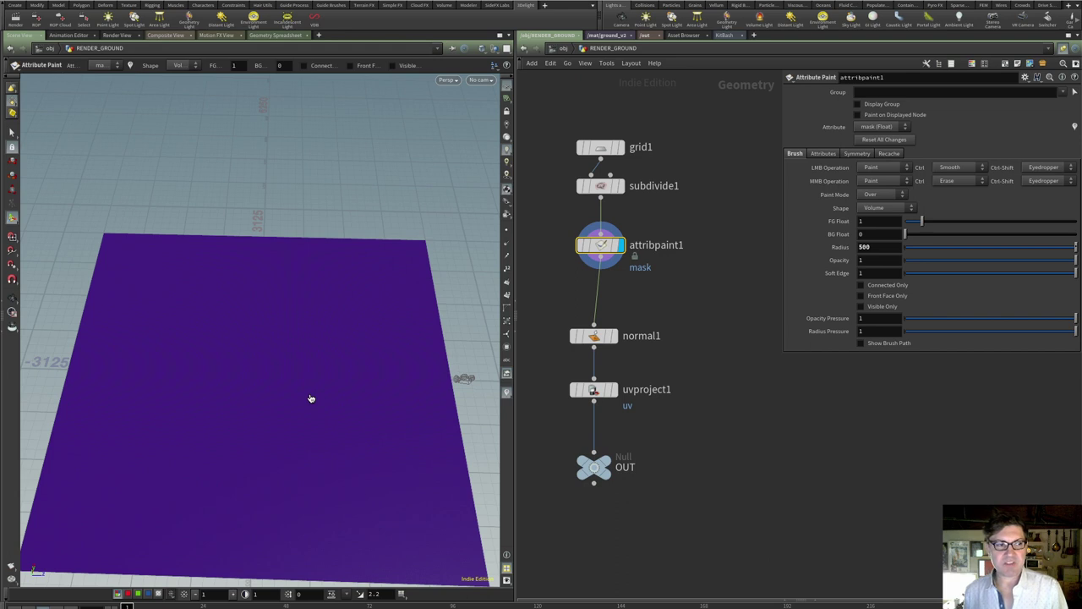
{"action": "key", "text": "super+Tab"}
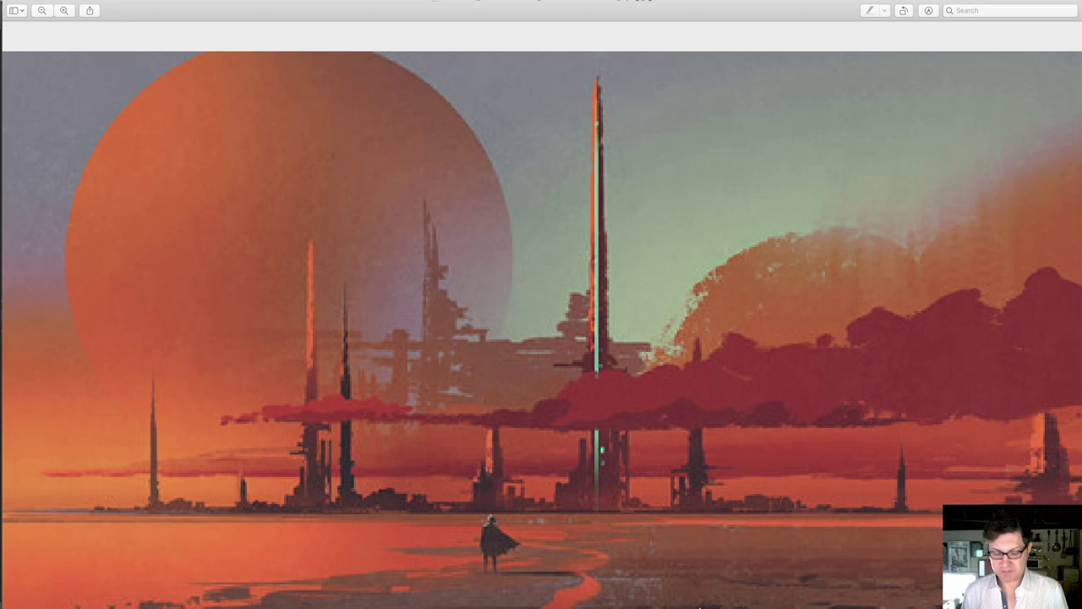
{"action": "key", "text": "super+Tab"}
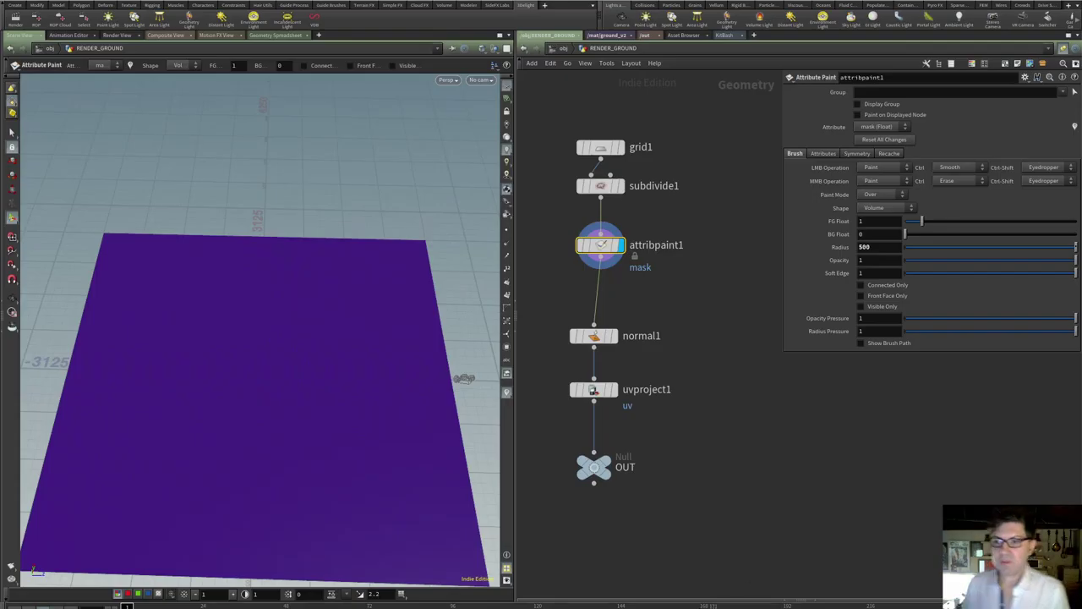
Enlarge the scene view and split it into two side-by-side viewports, one looking through RENDERCAM.
{"action": "left_click_drag", "start_coordinate": [513, 324], "coordinate": [589, 317]}
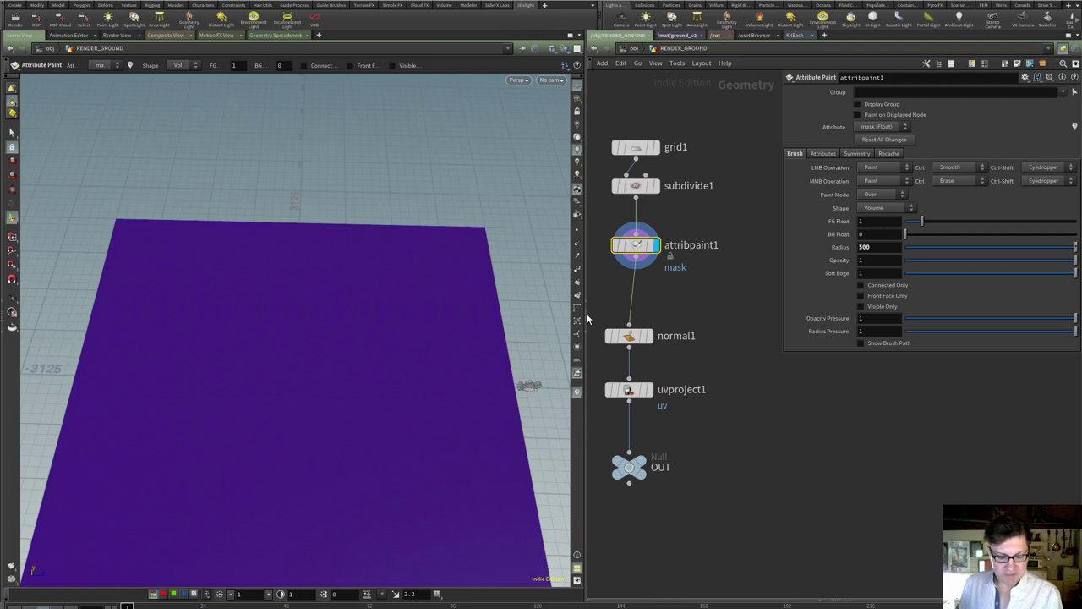
{"action": "key", "text": "ctrl+2"}
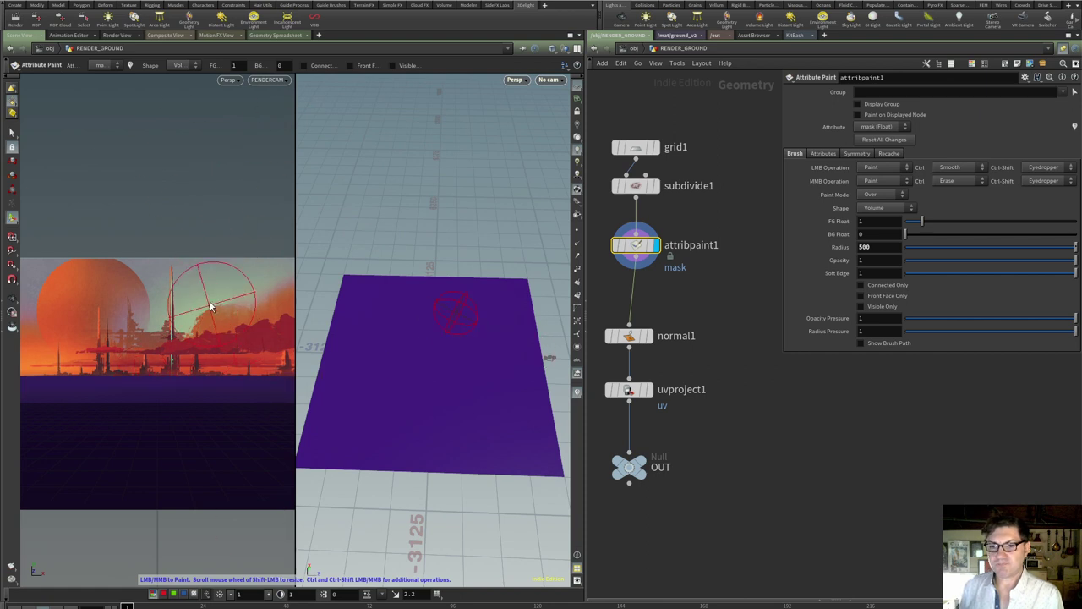
{"action": "left_click", "coordinate": [268, 80]}
{"action": "left_click", "coordinate": [286, 132]}
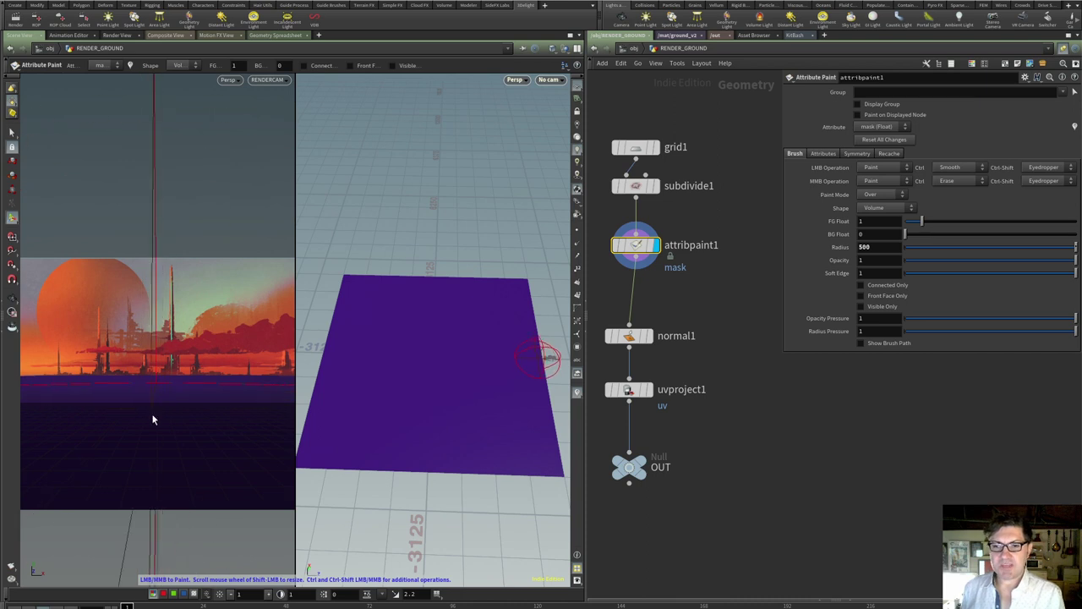
Widen the scene view further and set the viewport without a camera to the Top view, framing the ground grid.
{"action": "left_click_drag", "start_coordinate": [586, 204], "coordinate": [680, 253]}
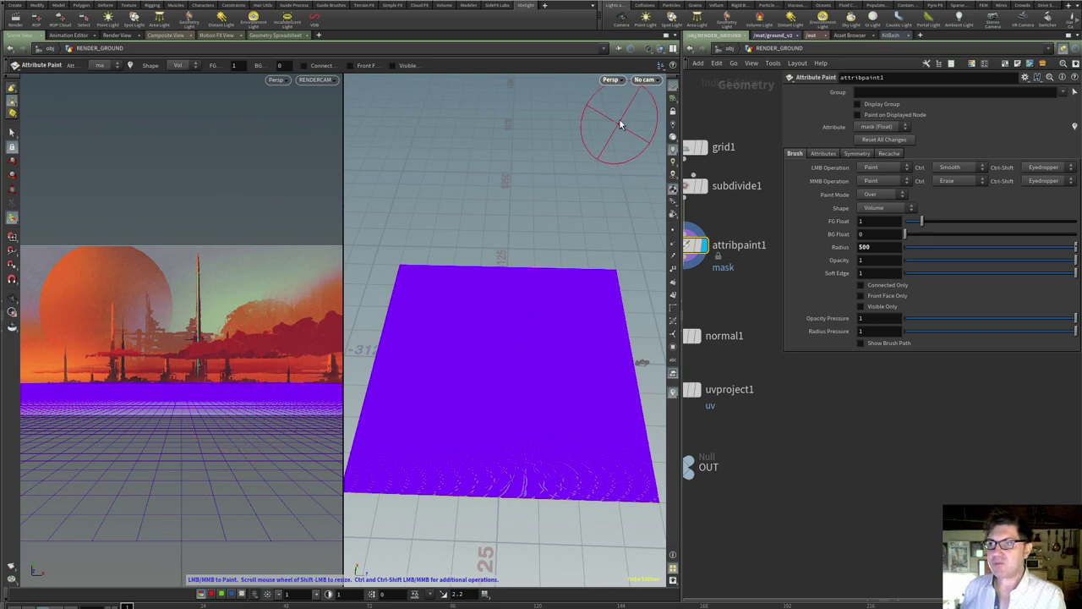
{"action": "left_click", "coordinate": [616, 81]}
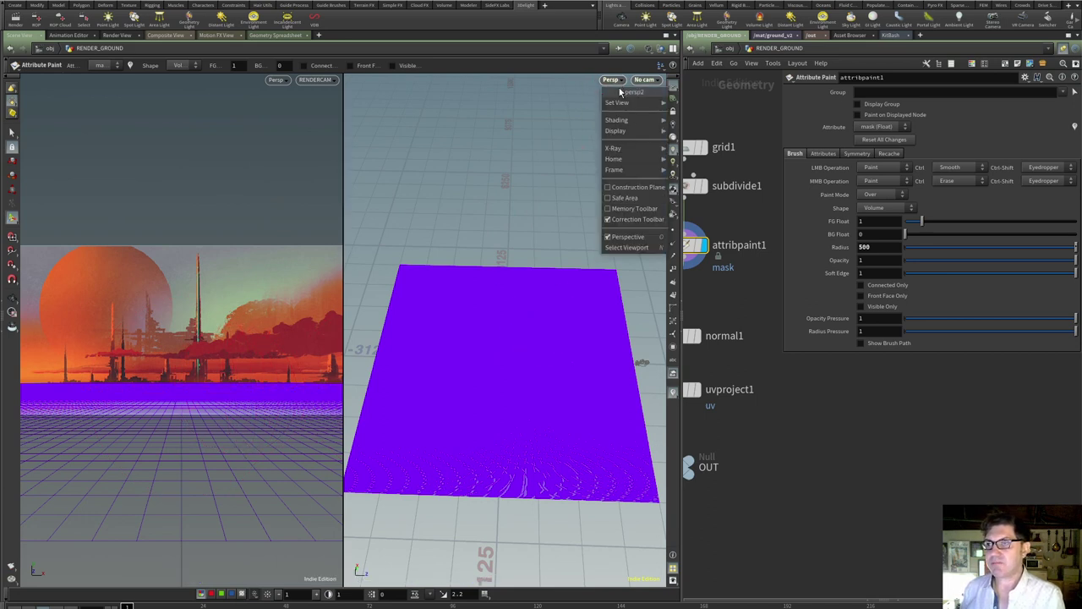
{"action": "mouse_move", "coordinate": [633, 102]}
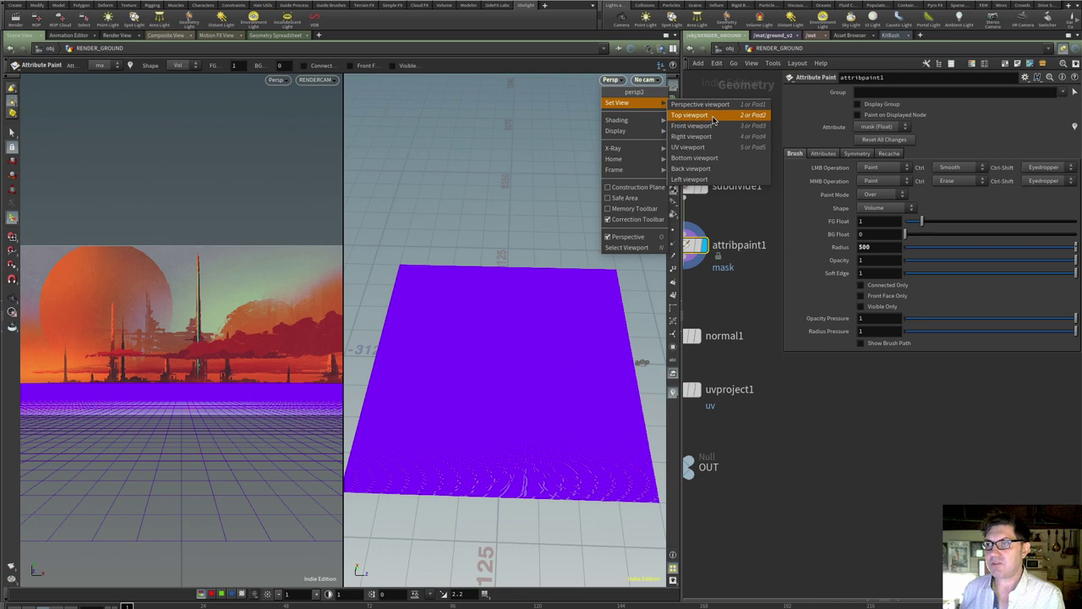
{"action": "key", "text": "Escape"}
{"action": "key", "text": "space+2"}
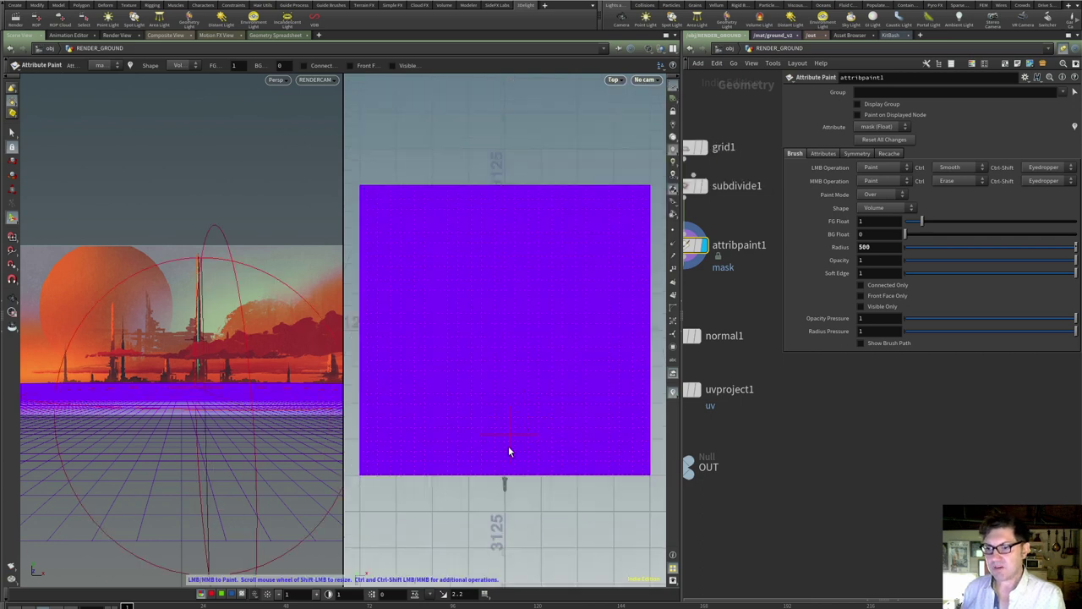
{"action": "scroll", "coordinate": [503, 481], "scroll_direction": "up", "scroll_amount": 5}
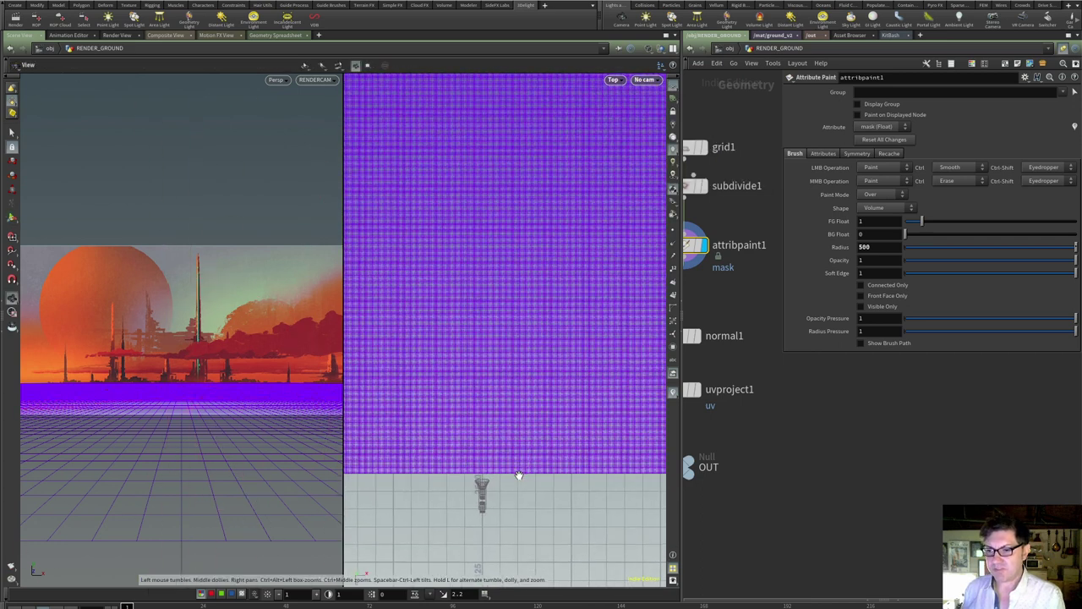
{"action": "key", "text": "Escape"}
{"action": "scroll", "coordinate": [499, 489], "scroll_direction": "down", "scroll_amount": 3}
{"action": "scroll", "coordinate": [506, 488], "scroll_direction": "down", "scroll_amount": 3}
{"action": "scroll", "coordinate": [508, 477], "scroll_direction": "up", "scroll_amount": 1}
{"action": "key", "text": "Return"}
{"action": "scroll", "coordinate": [499, 427], "scroll_direction": "up", "scroll_amount": 2}
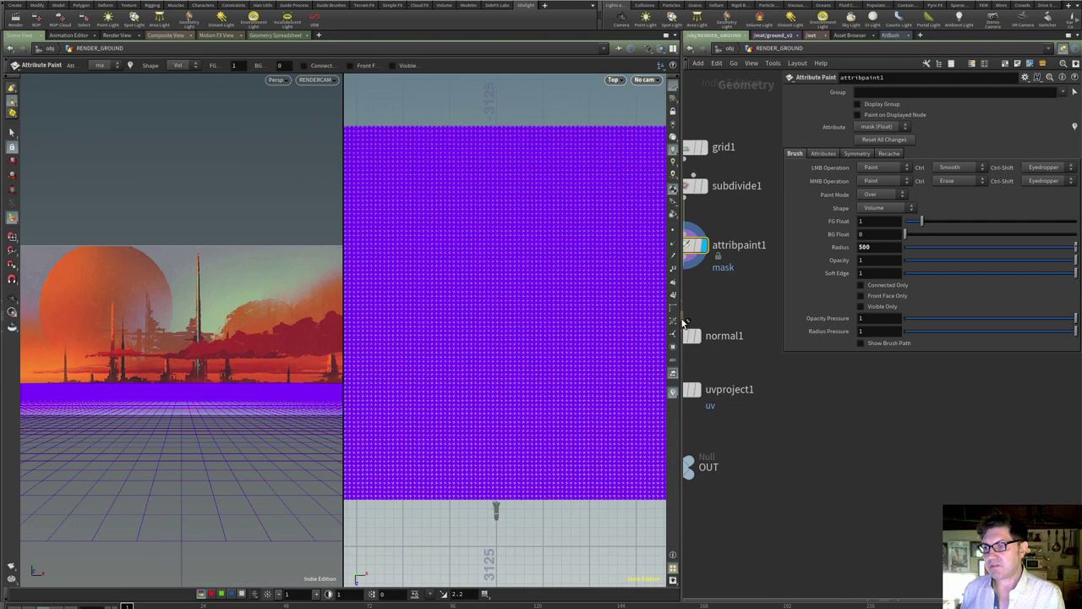
Rename the painted attribute on attribpaint1 to mask_1.
{"action": "key", "text": "p"}
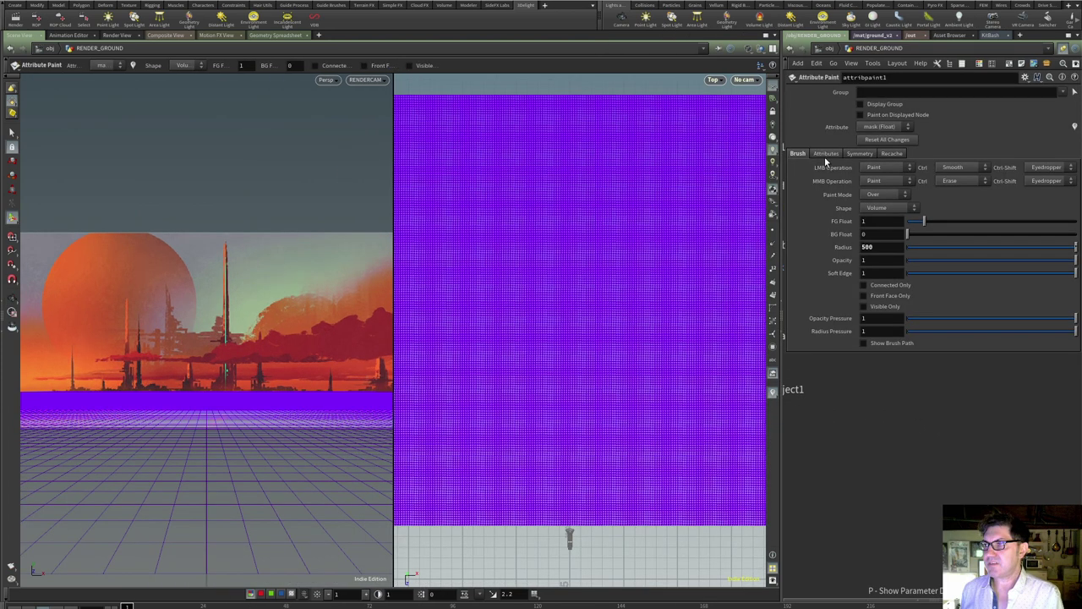
{"action": "left_click", "coordinate": [825, 153]}
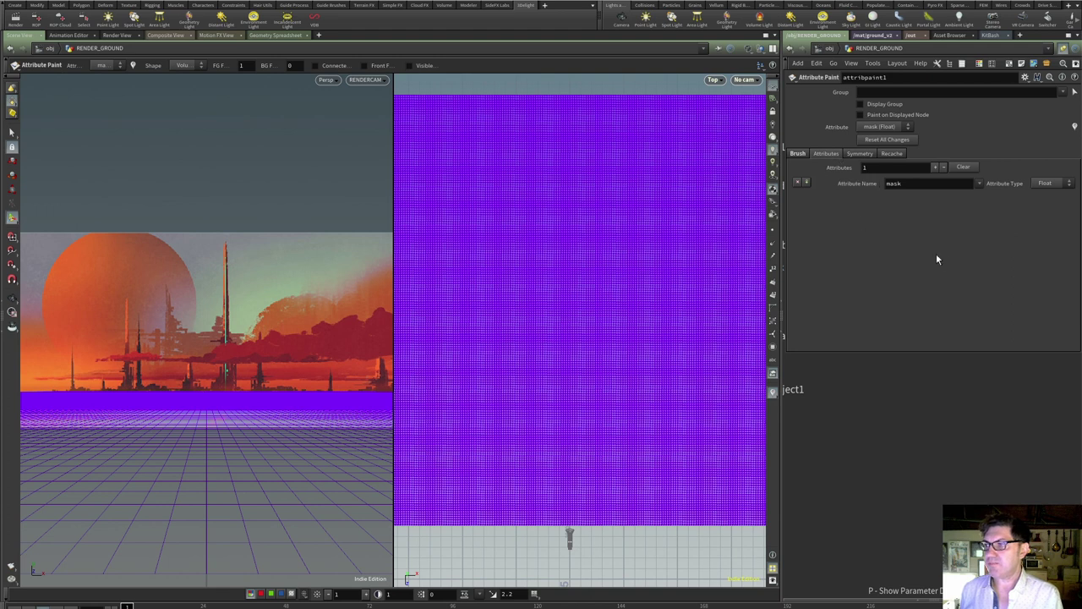
{"action": "left_click", "coordinate": [908, 184]}
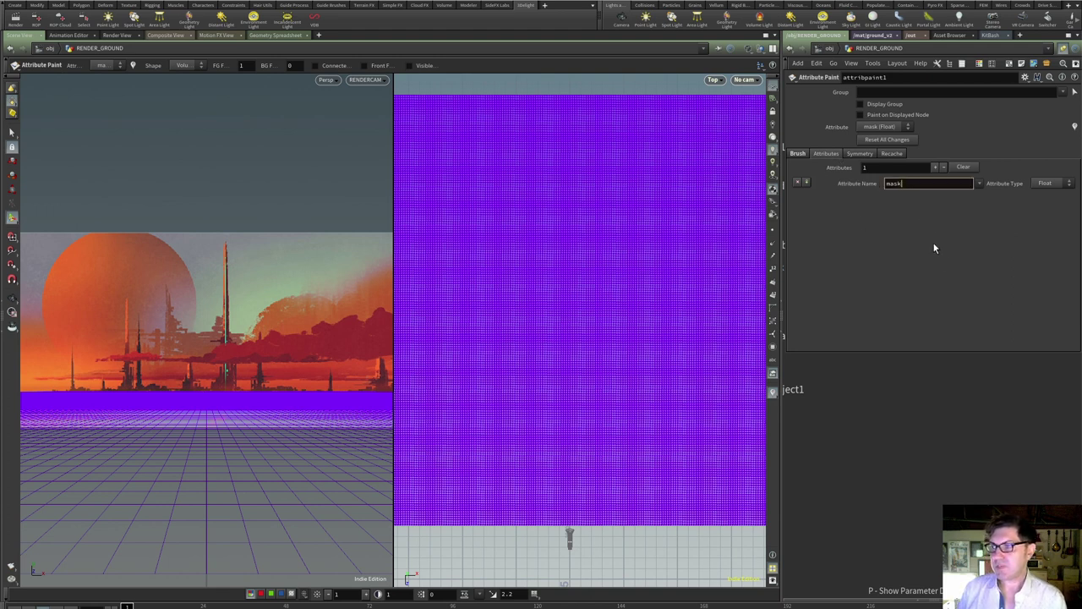
{"action": "type", "text": "_1"}
{"action": "key", "text": "Return"}
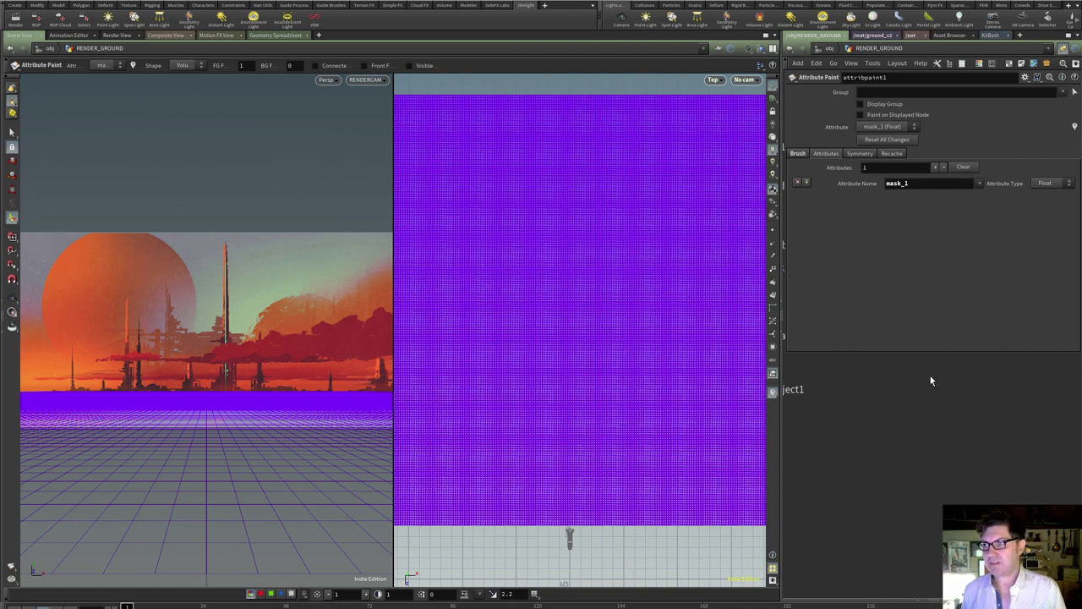
Paint mask_1 with a brush radius of about 575 in front of the camera and along the grid's near edge to its right corner.
{"action": "scroll", "coordinate": [601, 425], "scroll_direction": "down", "scroll_amount": 2}
{"action": "key", "text": "Return"}
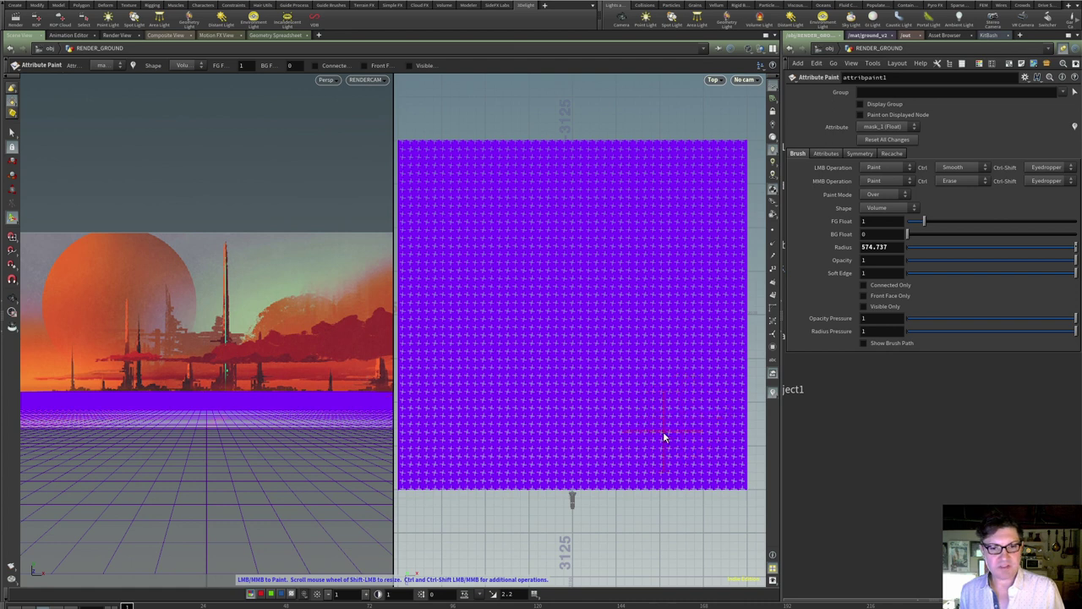
{"action": "left_click", "coordinate": [621, 437]}
{"action": "mouse_move", "coordinate": [615, 439]}
{"action": "left_mouse_down"}
{"action": "mouse_move", "coordinate": [604, 429]}
{"action": "mouse_move", "coordinate": [639, 440]}
{"action": "mouse_move", "coordinate": [606, 456]}
{"action": "mouse_move", "coordinate": [597, 497]}
{"action": "left_mouse_up"}
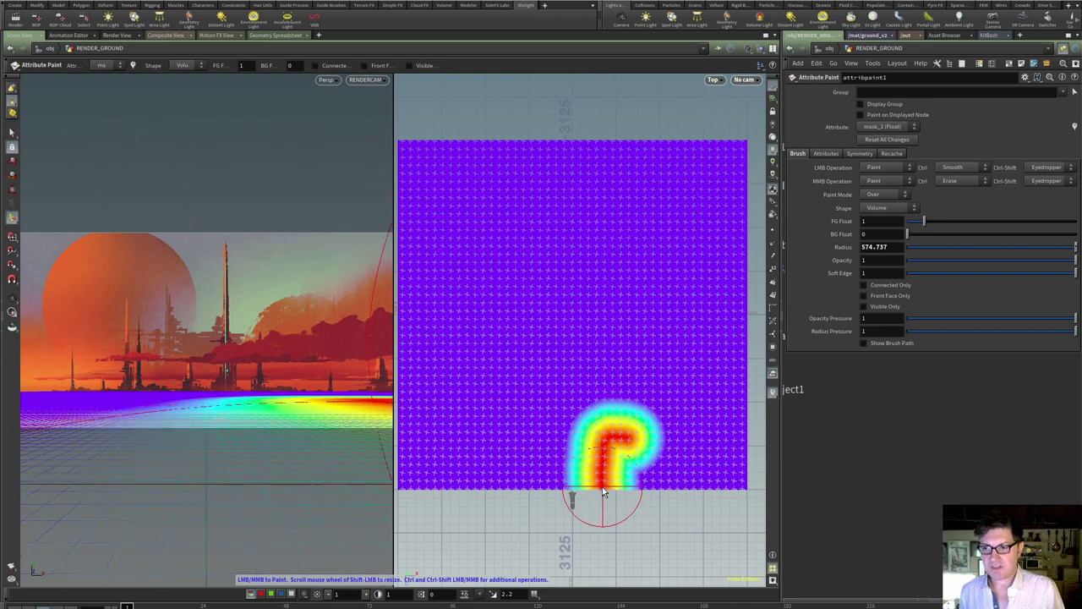
{"action": "mouse_move", "coordinate": [587, 506]}
{"action": "left_mouse_down"}
{"action": "mouse_move", "coordinate": [605, 466]}
{"action": "mouse_move", "coordinate": [585, 495]}
{"action": "mouse_move", "coordinate": [593, 473]}
{"action": "mouse_move", "coordinate": [582, 484]}
{"action": "mouse_move", "coordinate": [666, 476]}
{"action": "mouse_move", "coordinate": [745, 492]}
{"action": "mouse_move", "coordinate": [638, 492]}
{"action": "left_mouse_up"}
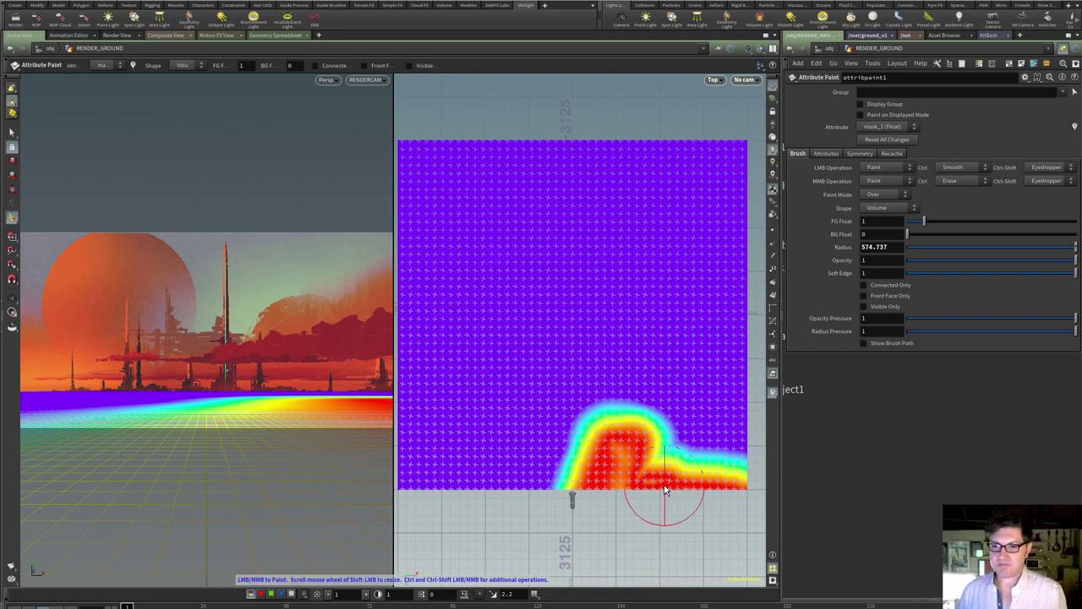
Reduce the brush radius to about 339 and paint two mask_1 patches across the grid's middle, reaching its left and right edges.
{"action": "scroll", "coordinate": [505, 312], "scroll_direction": "down", "scroll_amount": 5}
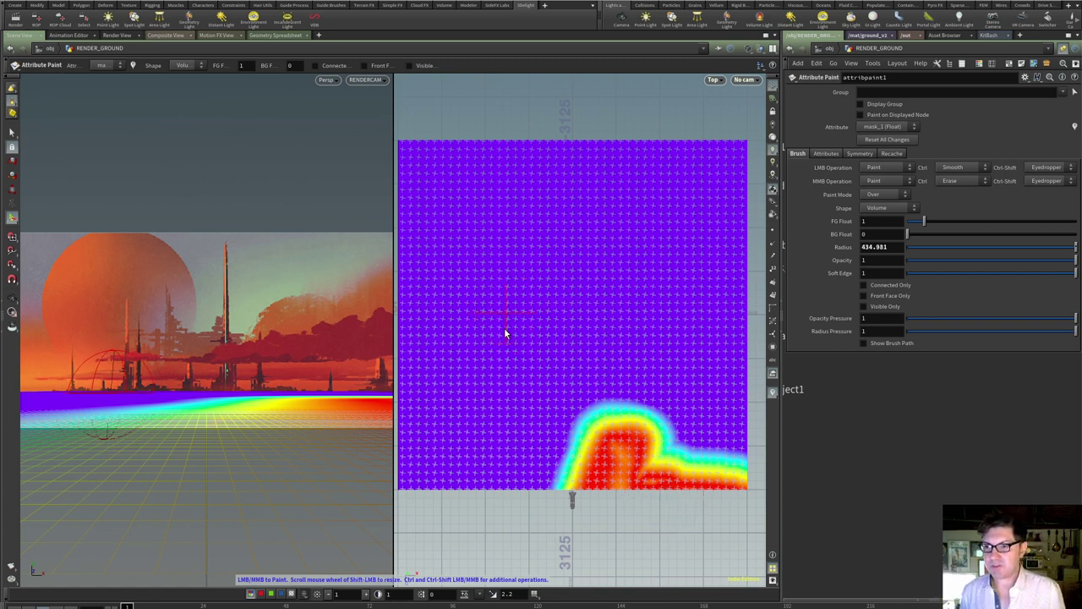
{"action": "scroll", "coordinate": [553, 326], "scroll_direction": "down", "scroll_amount": 1}
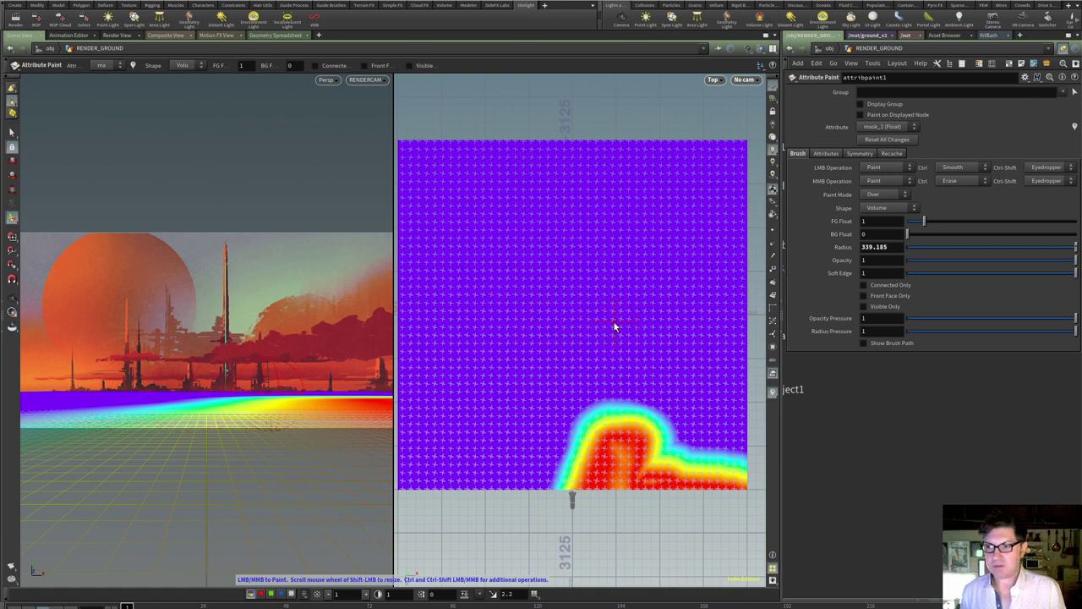
{"action": "mouse_move", "coordinate": [605, 304]}
{"action": "left_mouse_down"}
{"action": "mouse_move", "coordinate": [543, 310]}
{"action": "mouse_move", "coordinate": [499, 335]}
{"action": "mouse_move", "coordinate": [440, 344]}
{"action": "mouse_move", "coordinate": [403, 391]}
{"action": "mouse_move", "coordinate": [510, 323]}
{"action": "mouse_move", "coordinate": [430, 392]}
{"action": "mouse_move", "coordinate": [446, 355]}
{"action": "mouse_move", "coordinate": [415, 366]}
{"action": "mouse_move", "coordinate": [492, 332]}
{"action": "mouse_move", "coordinate": [459, 356]}
{"action": "mouse_move", "coordinate": [511, 354]}
{"action": "mouse_move", "coordinate": [549, 327]}
{"action": "mouse_move", "coordinate": [470, 389]}
{"action": "mouse_move", "coordinate": [464, 422]}
{"action": "mouse_move", "coordinate": [530, 351]}
{"action": "mouse_move", "coordinate": [404, 433]}
{"action": "mouse_move", "coordinate": [440, 430]}
{"action": "mouse_move", "coordinate": [450, 404]}
{"action": "left_mouse_up"}
{"action": "mouse_move", "coordinate": [688, 323]}
{"action": "left_mouse_down"}
{"action": "mouse_move", "coordinate": [755, 331]}
{"action": "mouse_move", "coordinate": [702, 312]}
{"action": "mouse_move", "coordinate": [744, 312]}
{"action": "left_mouse_up"}
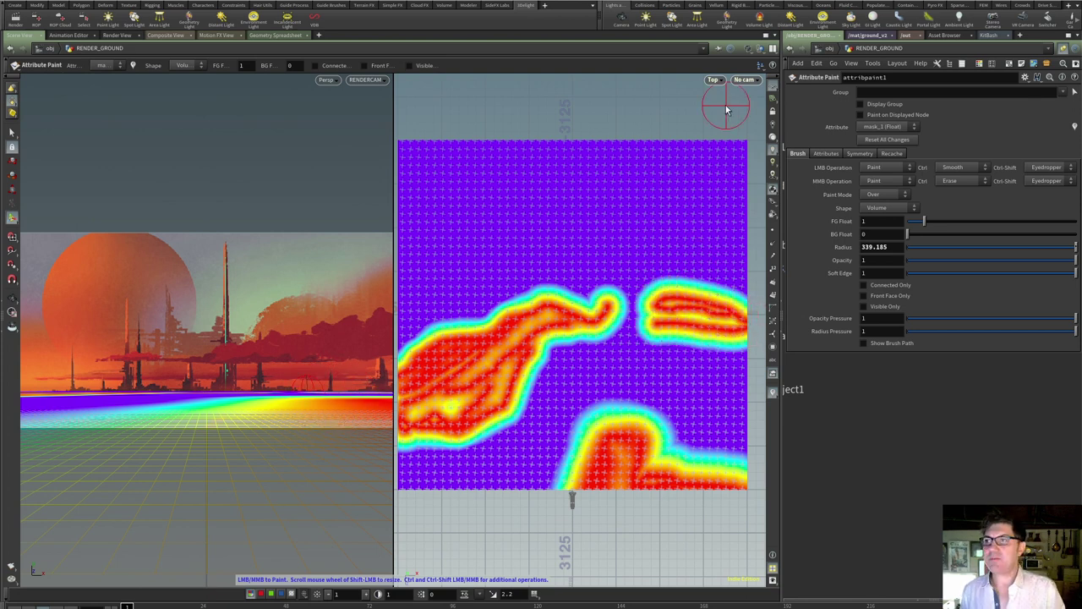
Paint mask_1 along the grid's entire far edge with a brush radius of about 873.
{"action": "scroll", "coordinate": [549, 190], "scroll_direction": "up", "scroll_amount": 5}
{"action": "mouse_move", "coordinate": [719, 148]}
{"action": "left_mouse_down"}
{"action": "mouse_move", "coordinate": [580, 140]}
{"action": "mouse_move", "coordinate": [410, 109]}
{"action": "mouse_move", "coordinate": [608, 182]}
{"action": "left_mouse_up"}
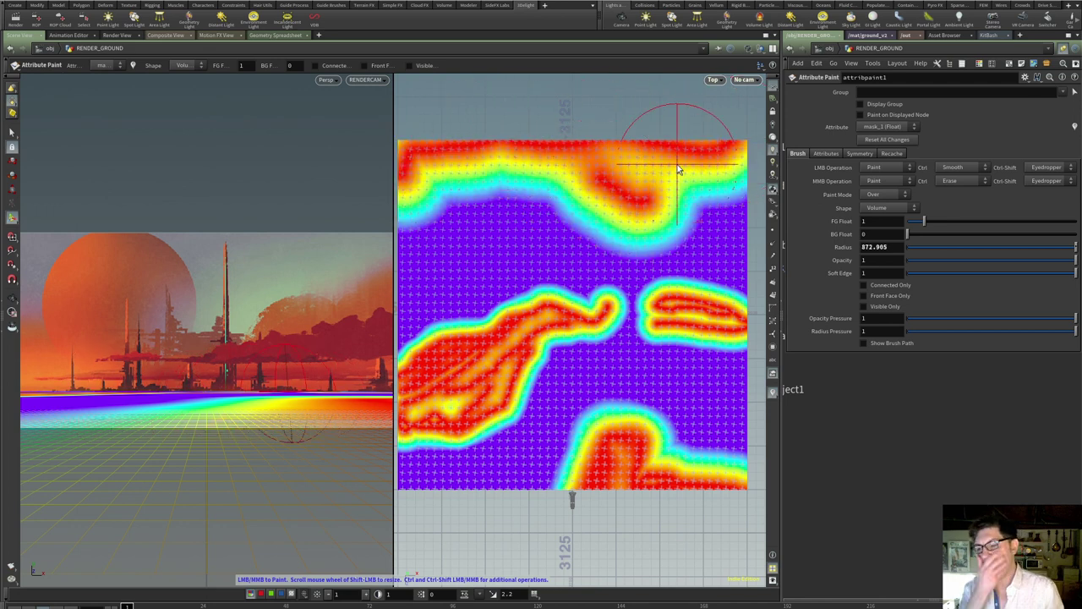
{"action": "scroll", "coordinate": [634, 490], "scroll_direction": "down", "scroll_amount": 5, "text": "shift"}
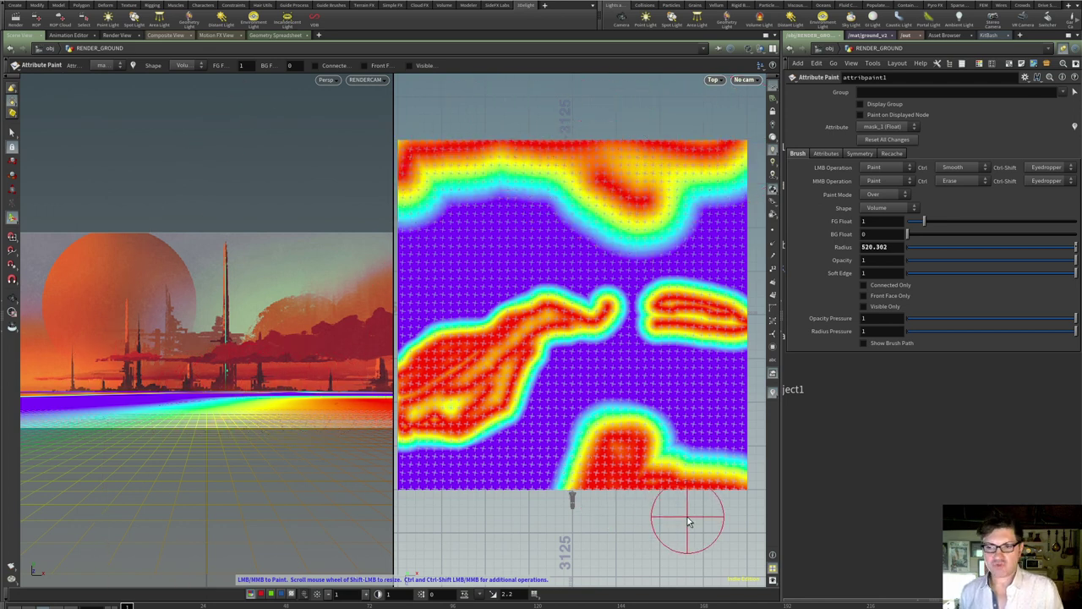
Check the reference painting and paint thin wavy streaks at the left border of the foreground patch with brush radius 50.
{"action": "scroll", "coordinate": [592, 444], "scroll_direction": "up", "scroll_amount": 5}
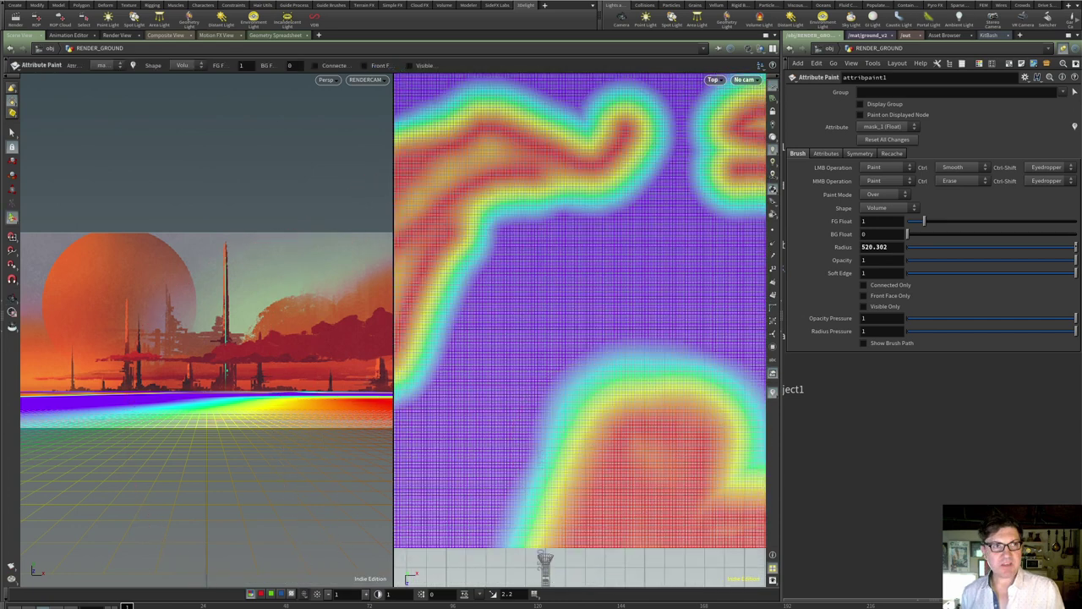
{"action": "key", "text": "super+Tab"}
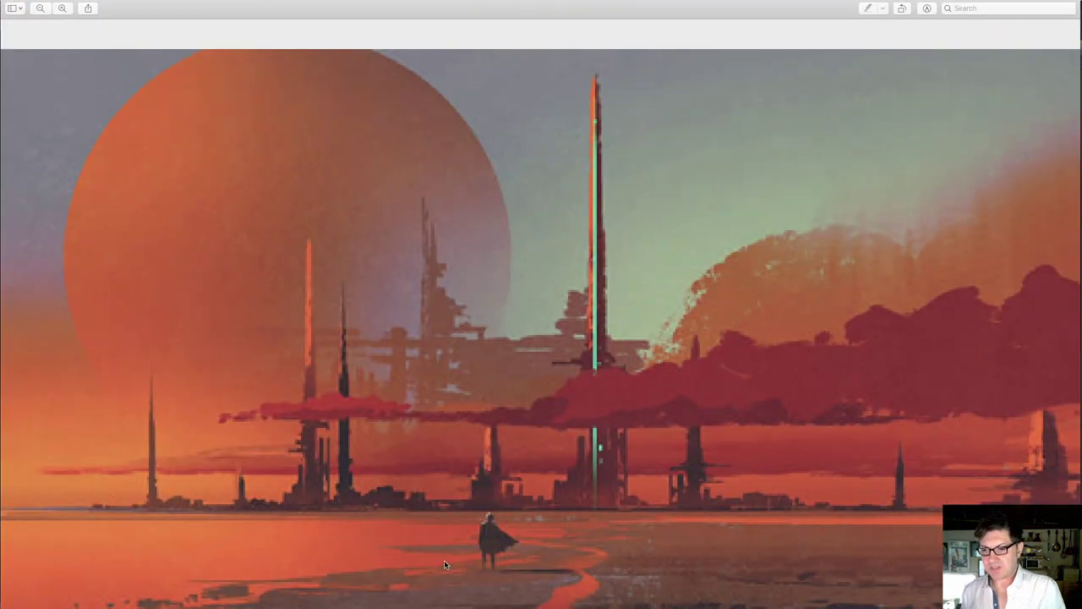
{"action": "key", "text": "super+Tab"}
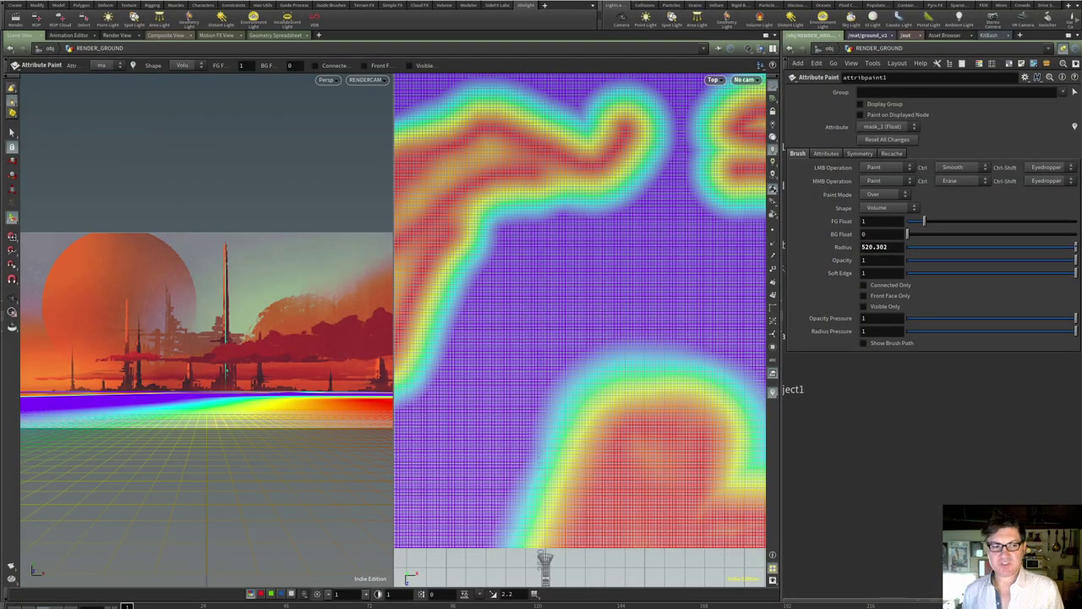
{"action": "scroll", "coordinate": [562, 473], "scroll_direction": "up", "scroll_amount": 5}
{"action": "key", "text": "Return"}
{"action": "double_click", "coordinate": [877, 246]}
{"action": "type", "text": "50"}
{"action": "key", "text": "Return"}
{"action": "mouse_move", "coordinate": [555, 478]}
{"action": "left_mouse_down"}
{"action": "mouse_move", "coordinate": [506, 488]}
{"action": "mouse_move", "coordinate": [566, 481]}
{"action": "mouse_move", "coordinate": [534, 491]}
{"action": "left_mouse_up"}
{"action": "left_click_drag", "start_coordinate": [606, 417], "coordinate": [536, 415]}
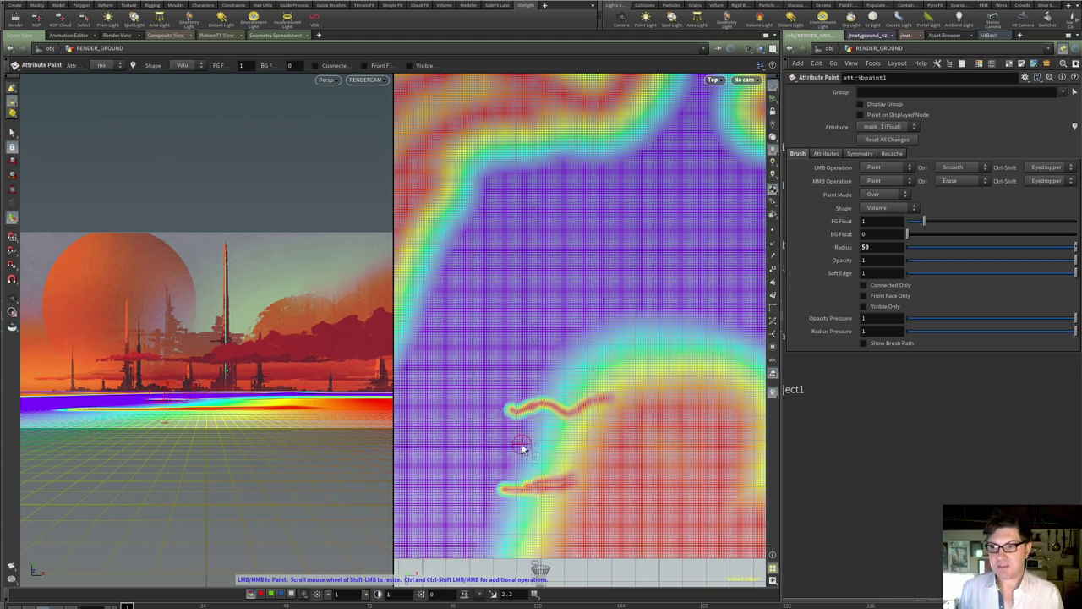
Check the reference painting again and return inside RENDER_GROUND with the brush radius reduced to about 34.
{"action": "scroll", "coordinate": [563, 524], "scroll_direction": "up", "scroll_amount": 10}
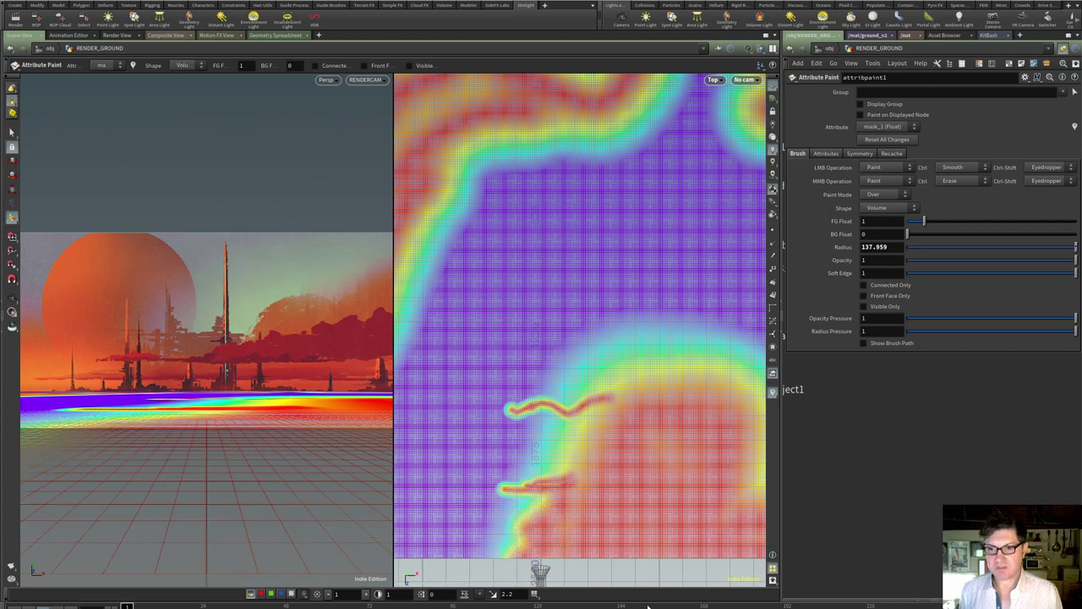
{"action": "key", "text": "super+Tab"}
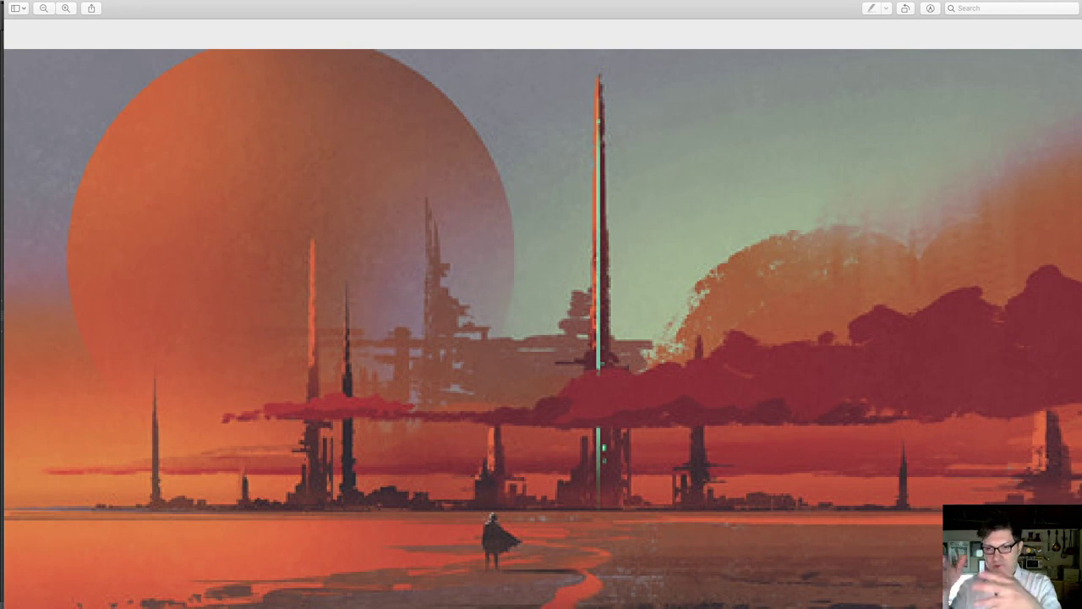
{"action": "key", "text": "super+Tab"}
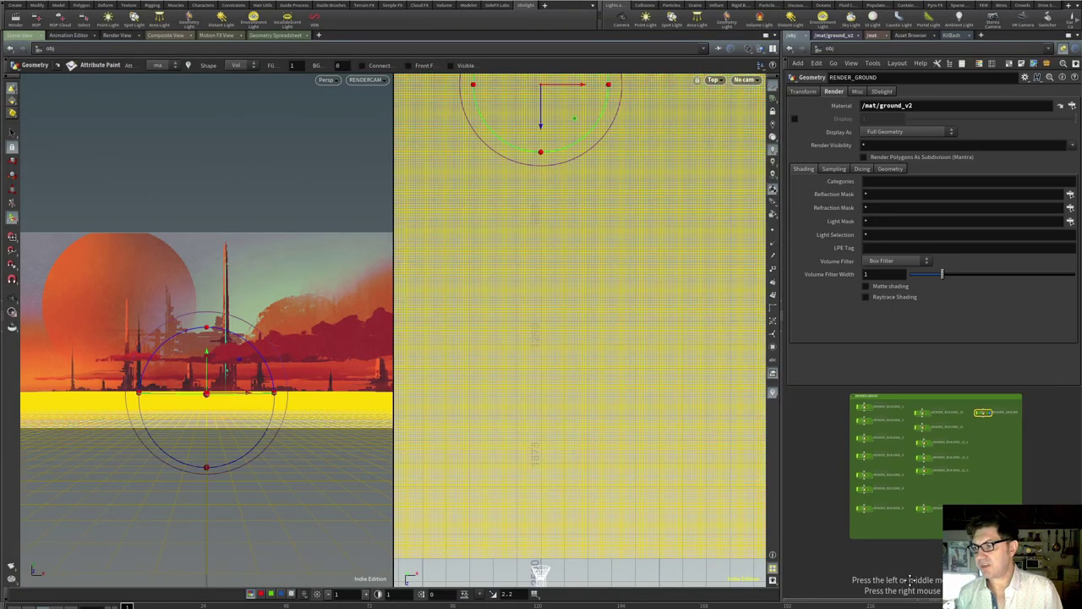
{"action": "double_click", "coordinate": [979, 416]}
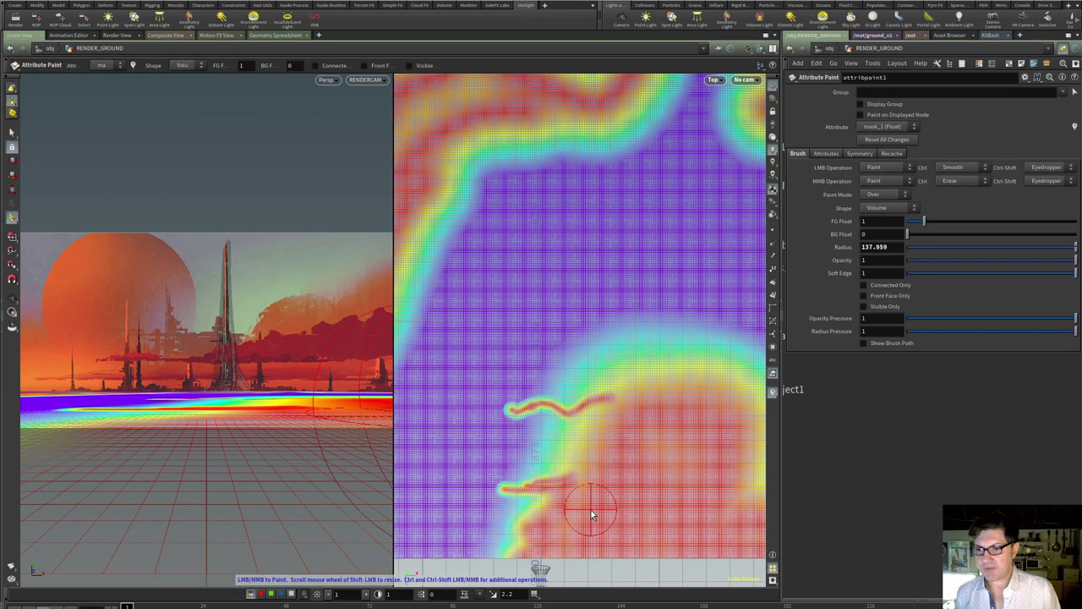
{"action": "scroll", "coordinate": [556, 514], "scroll_direction": "down", "scroll_amount": 10}
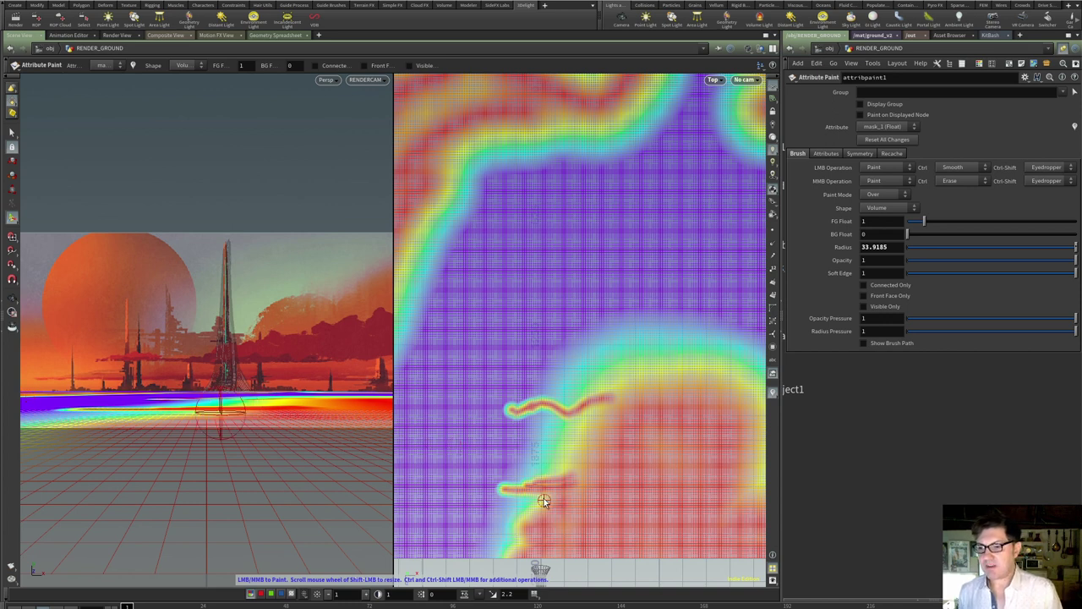
{"action": "type", "text": "0"}
{"action": "key", "text": "Return"}
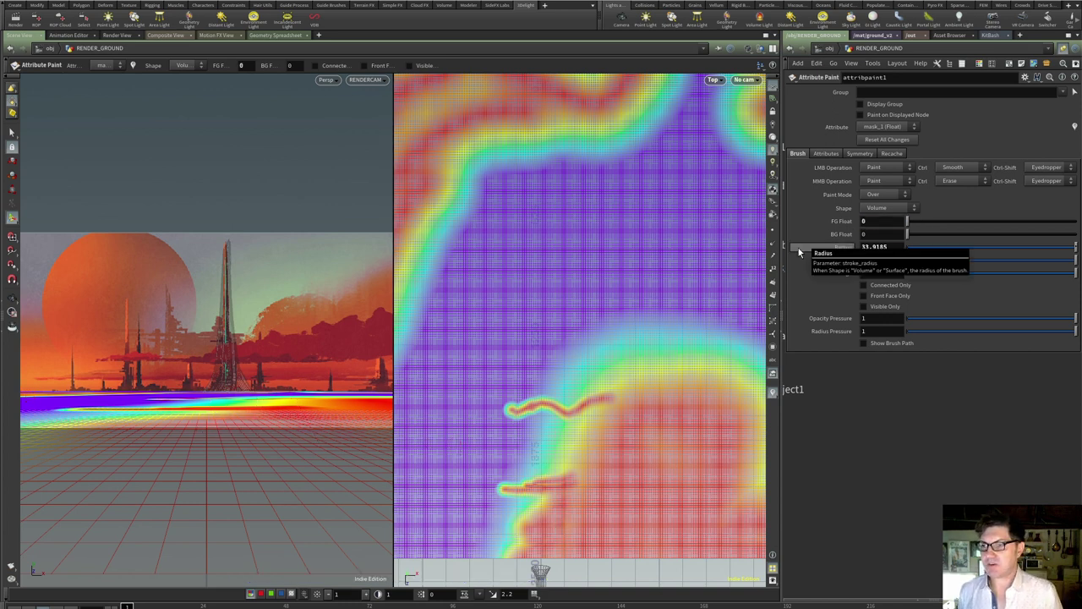
{"action": "middle_click", "coordinate": [841, 221], "text": "ctrl"}
{"action": "right_click", "coordinate": [581, 379]}
{"action": "key", "text": "Escape"}
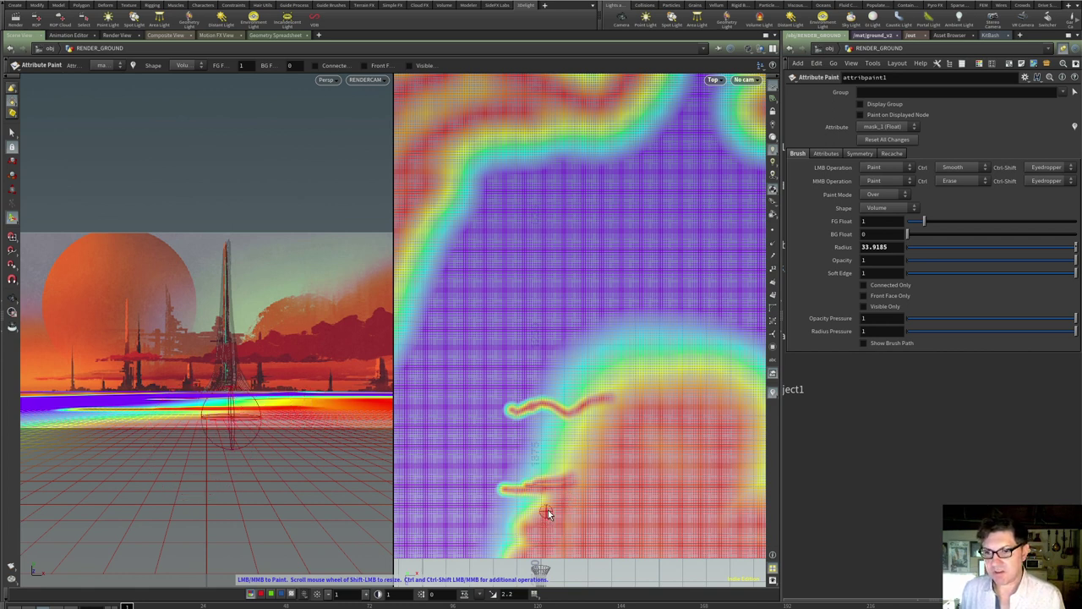
Paint a thin winding channel of background value 0 along the foreground patch's left border, branching out near the camera.
{"action": "left_click_drag", "start_coordinate": [541, 536], "coordinate": [549, 390]}
{"action": "scroll", "coordinate": [543, 530], "scroll_direction": "up", "scroll_amount": 5}
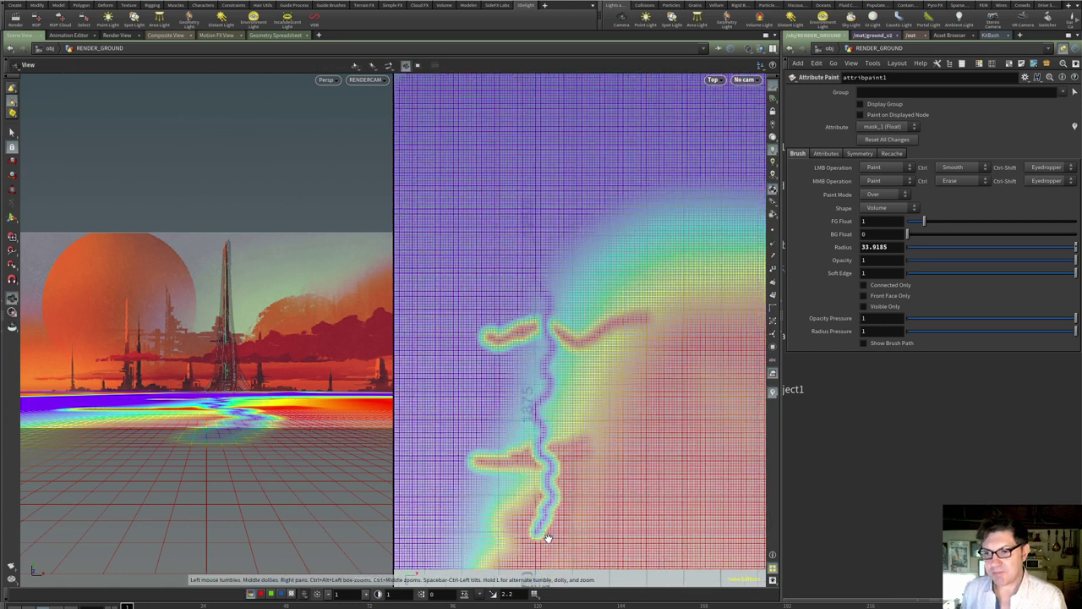
{"action": "mouse_move", "coordinate": [544, 543]}
{"action": "left_mouse_down"}
{"action": "mouse_move", "coordinate": [549, 511]}
{"action": "mouse_move", "coordinate": [566, 567]}
{"action": "mouse_move", "coordinate": [521, 552]}
{"action": "mouse_move", "coordinate": [540, 521]}
{"action": "mouse_move", "coordinate": [520, 546]}
{"action": "mouse_move", "coordinate": [542, 537]}
{"action": "mouse_move", "coordinate": [539, 520]}
{"action": "mouse_move", "coordinate": [529, 528]}
{"action": "mouse_move", "coordinate": [545, 560]}
{"action": "left_mouse_up"}
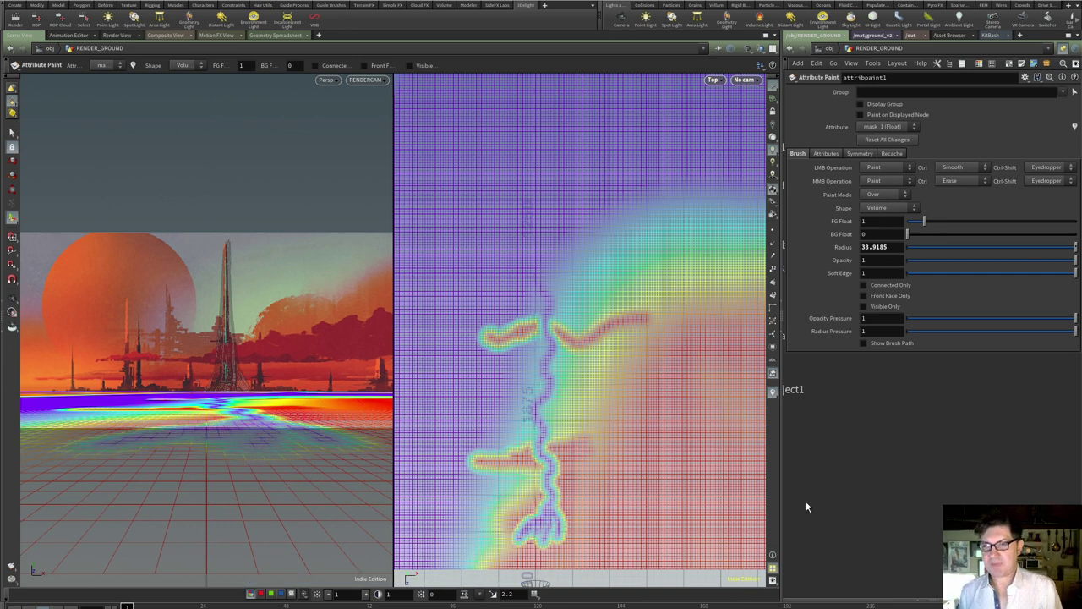
Expand the Top viewport to a single view and switch it to Perspective, showing the painted grid from the camera side.
{"action": "scroll", "coordinate": [601, 459], "scroll_direction": "down", "scroll_amount": 10}
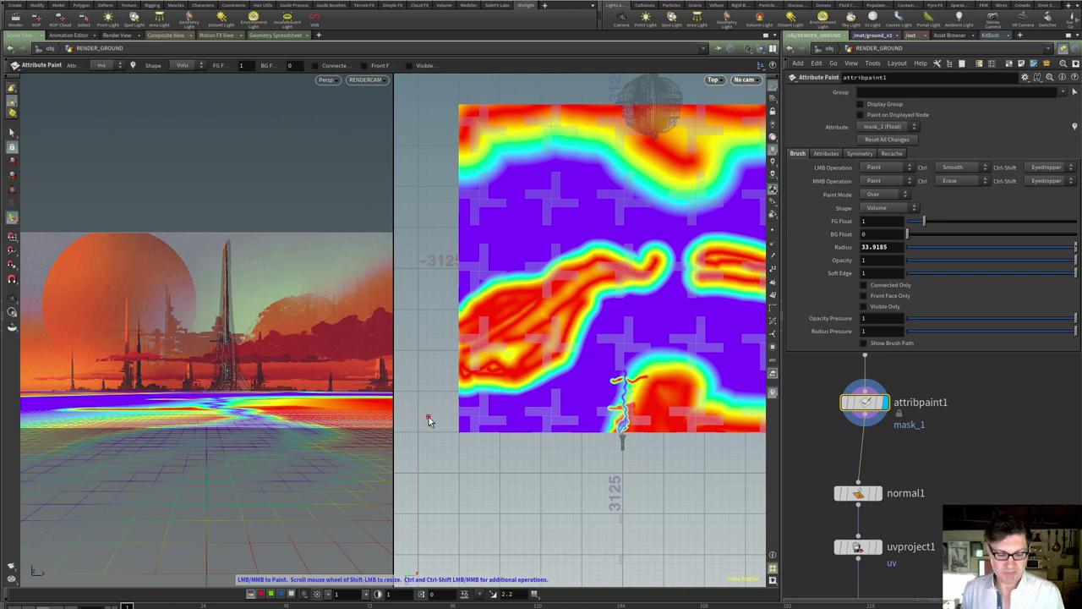
{"action": "key", "text": "space+b"}
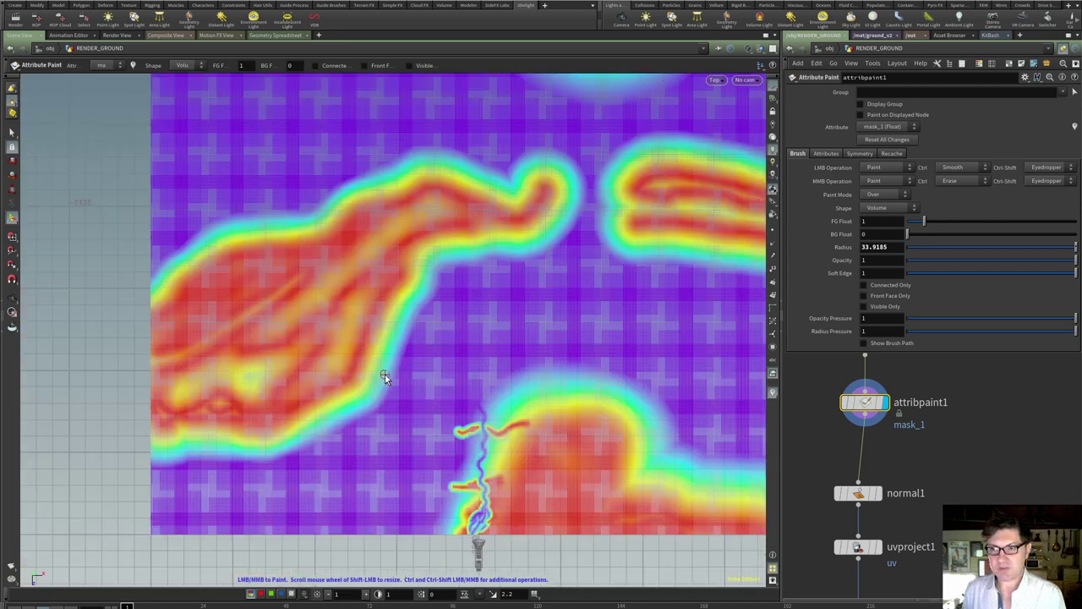
{"action": "key", "text": "space+h"}
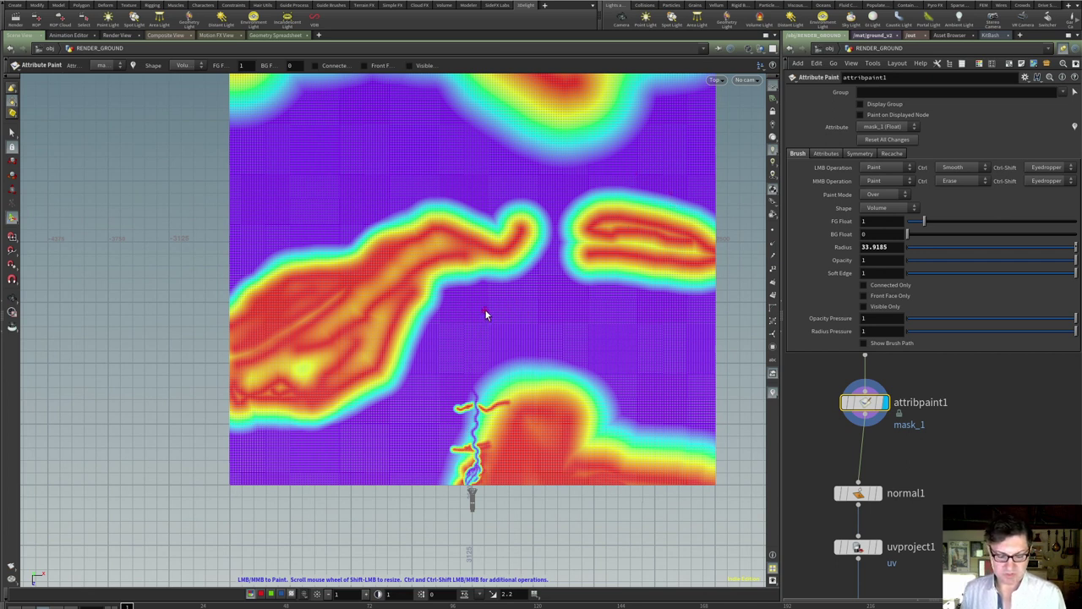
{"action": "key", "text": "Escape"}
{"action": "key", "text": "space+1"}
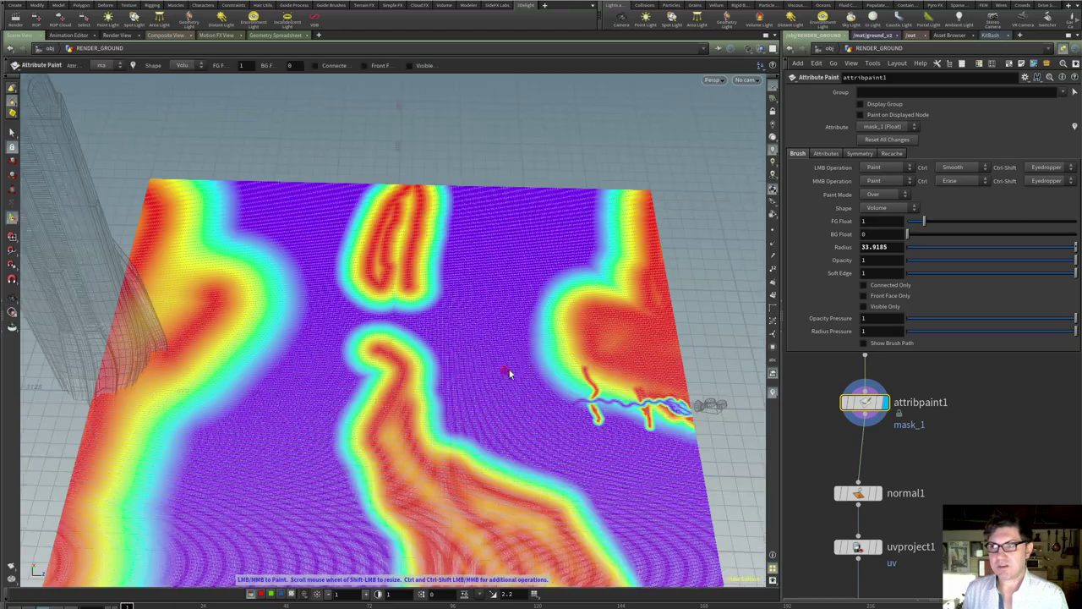
{"action": "mouse_move", "coordinate": [382, 397]}
{"action": "left_mouse_down"}
{"action": "mouse_move", "coordinate": [380, 383]}
{"action": "mouse_move", "coordinate": [404, 427]}
{"action": "mouse_move", "coordinate": [261, 379]}
{"action": "mouse_move", "coordinate": [440, 386]}
{"action": "mouse_move", "coordinate": [318, 270]}
{"action": "left_mouse_up"}
{"action": "key", "text": "Return"}
Narrow the scene view to enlarge the network view and frame the node chain from grid1 to OUT.
{"action": "left_click_drag", "start_coordinate": [781, 420], "coordinate": [549, 415]}
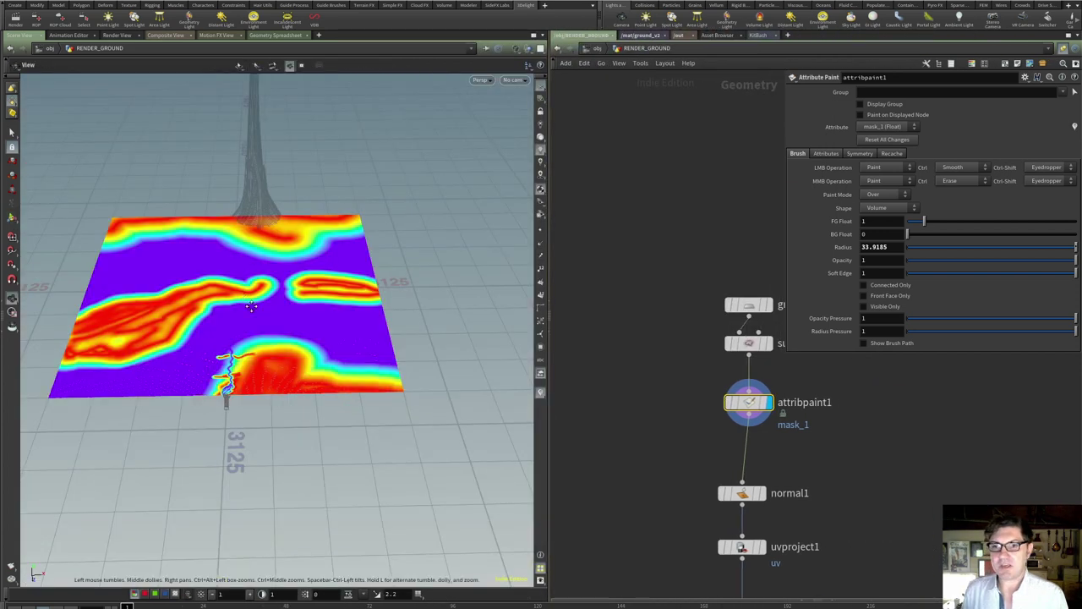
{"action": "left_click_drag", "start_coordinate": [273, 395], "coordinate": [469, 409]}
{"action": "left_click_drag", "start_coordinate": [544, 439], "coordinate": [450, 437]}
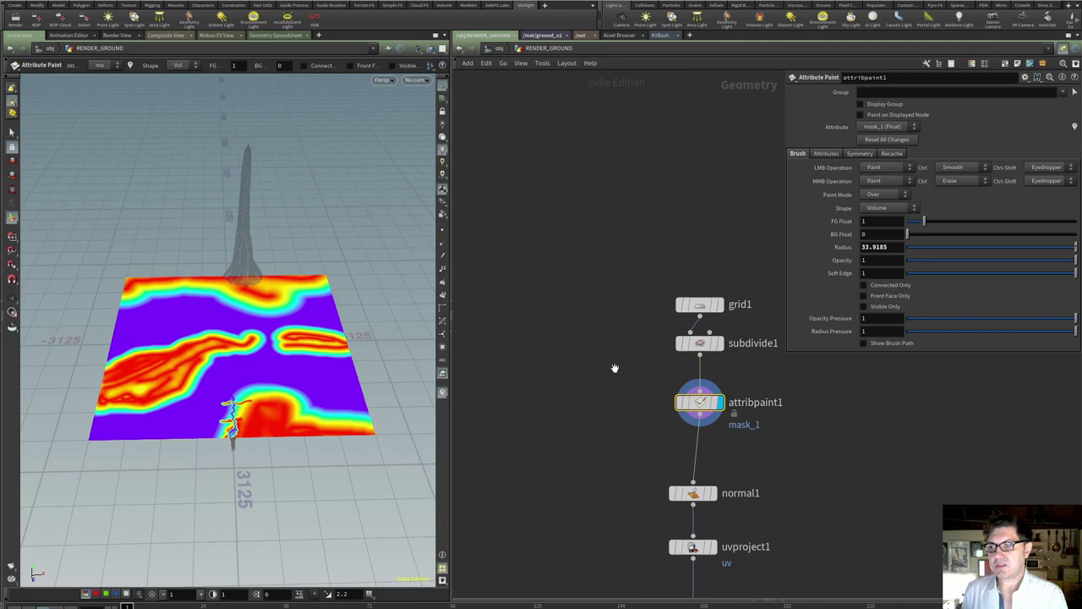
{"action": "left_click_drag", "start_coordinate": [616, 367], "coordinate": [491, 193]}
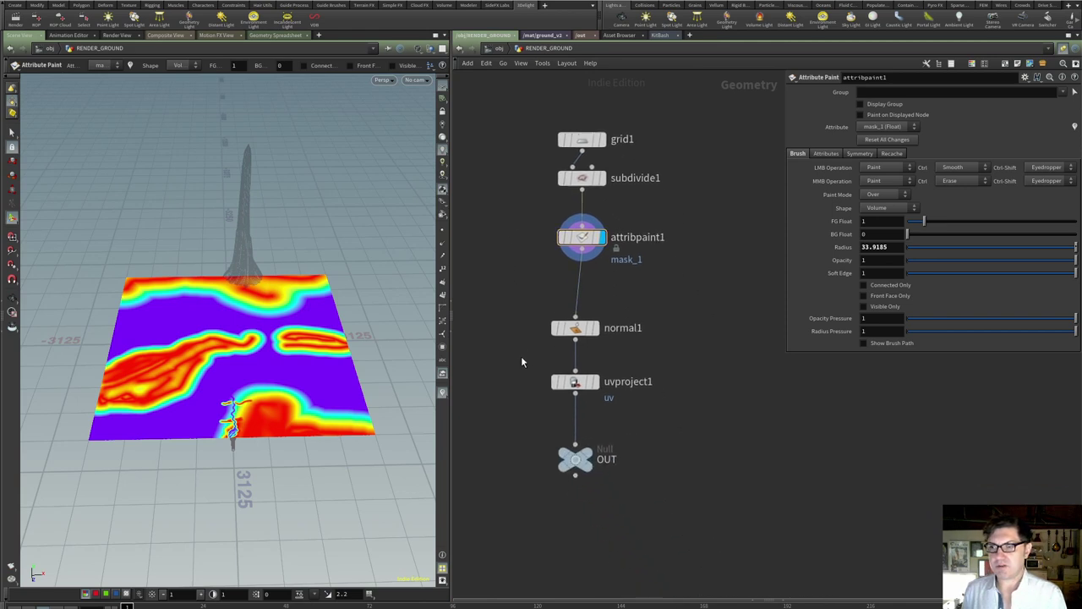
{"action": "key", "text": "Escape"}
{"action": "left_click_drag", "start_coordinate": [298, 423], "coordinate": [245, 393]}
{"action": "key", "text": "Return"}
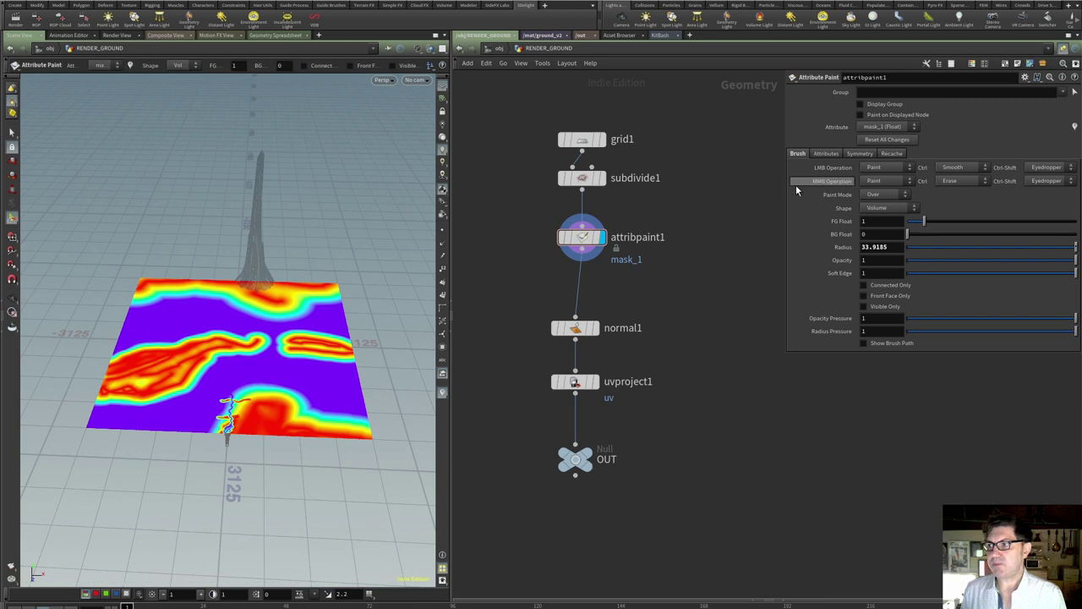
Check the attribute name set on attribpaint1 and go to the ground_v2 material network, framing its texture nodes.
{"action": "left_click", "coordinate": [825, 153]}
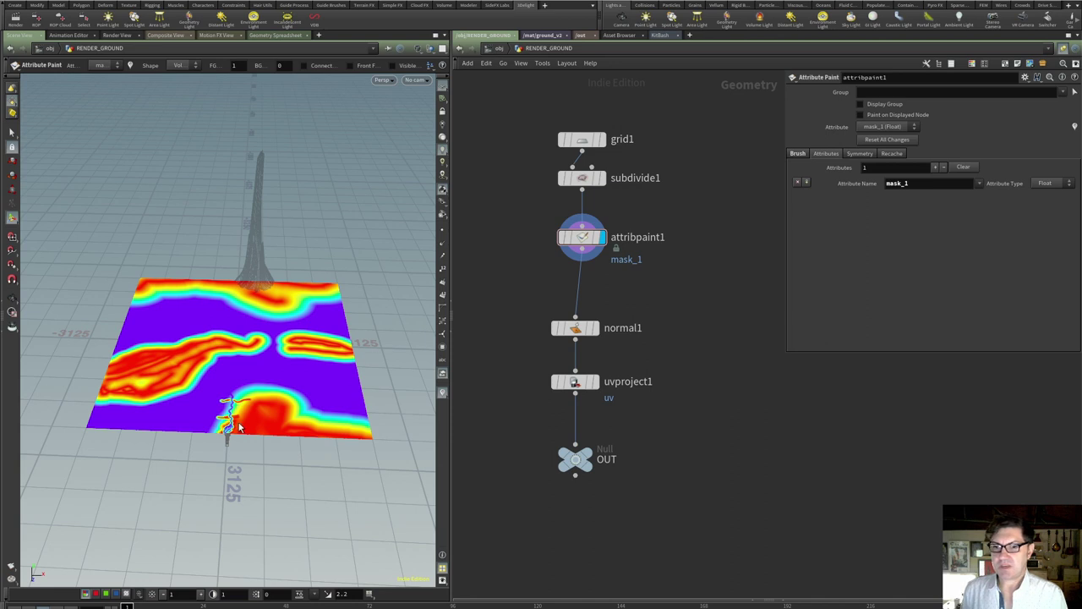
{"action": "mouse_move", "coordinate": [243, 378]}
{"action": "left_mouse_down"}
{"action": "mouse_move", "coordinate": [233, 393]}
{"action": "mouse_move", "coordinate": [238, 365]}
{"action": "mouse_move", "coordinate": [243, 376]}
{"action": "left_mouse_up"}
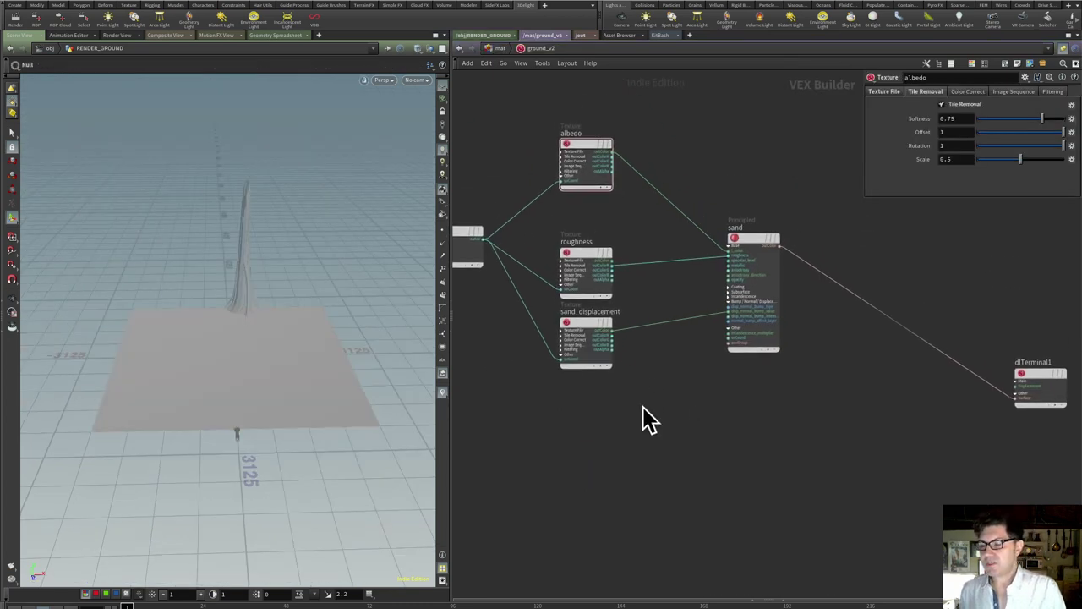
{"action": "middle_click_drag", "start_coordinate": [658, 414], "coordinate": [702, 435]}
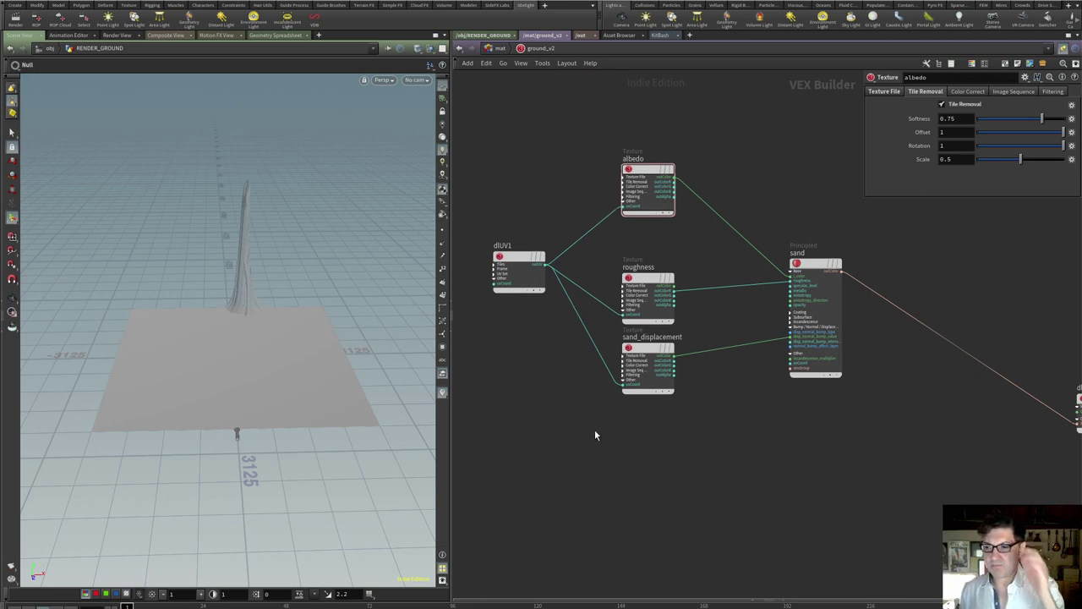
Add a 3Delight Attribute Read node below the sand_displacement texture in the ground_v2 material.
{"action": "key", "text": "Tab"}
{"action": "mouse_move", "coordinate": [622, 461]}
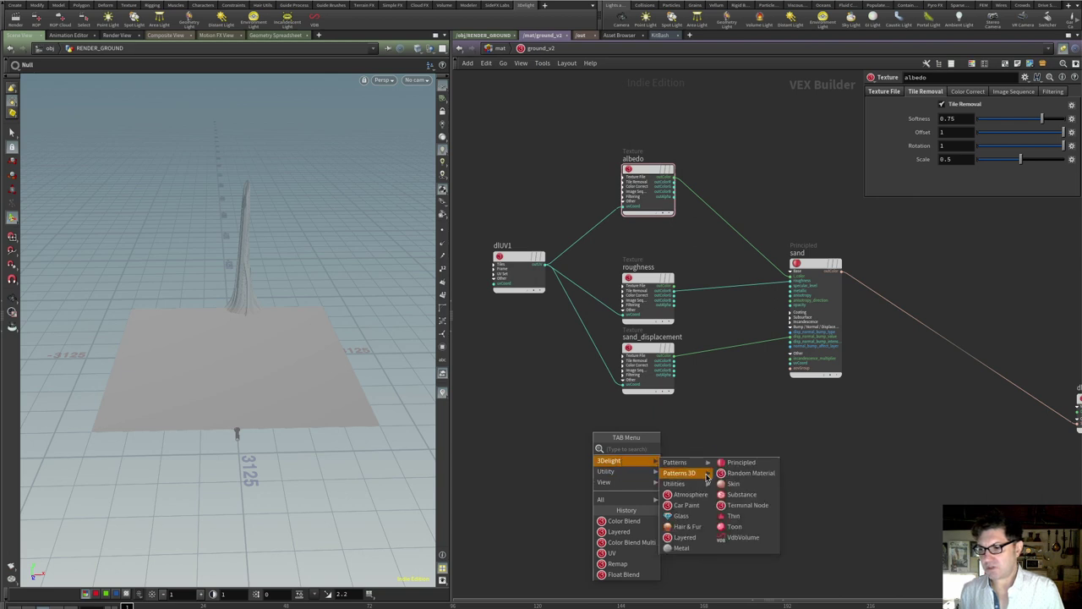
{"action": "mouse_move", "coordinate": [693, 486]}
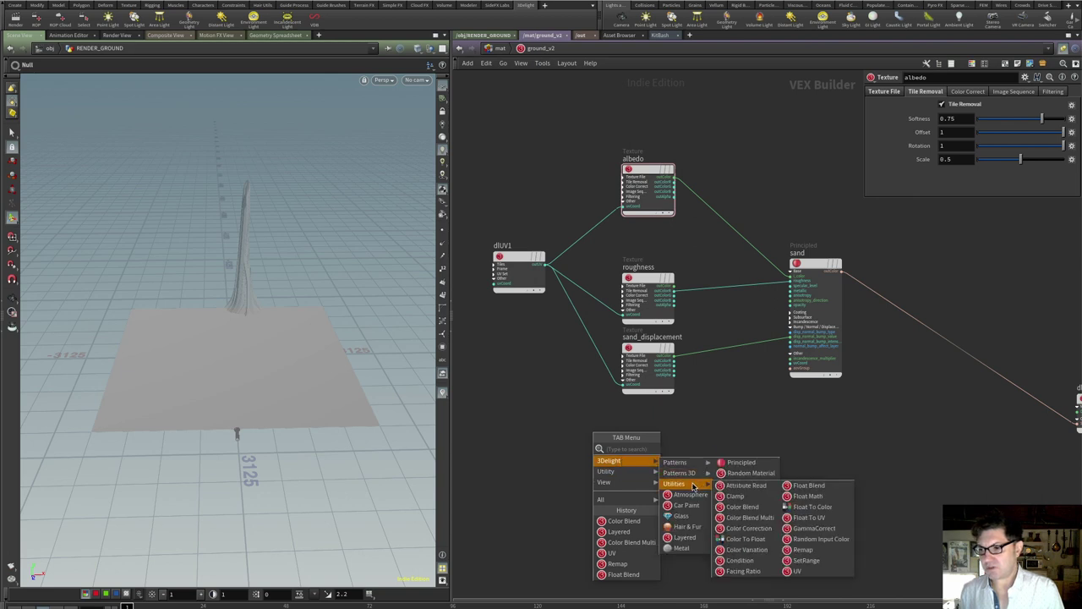
{"action": "left_click", "coordinate": [749, 487]}
{"action": "left_click", "coordinate": [593, 463]}
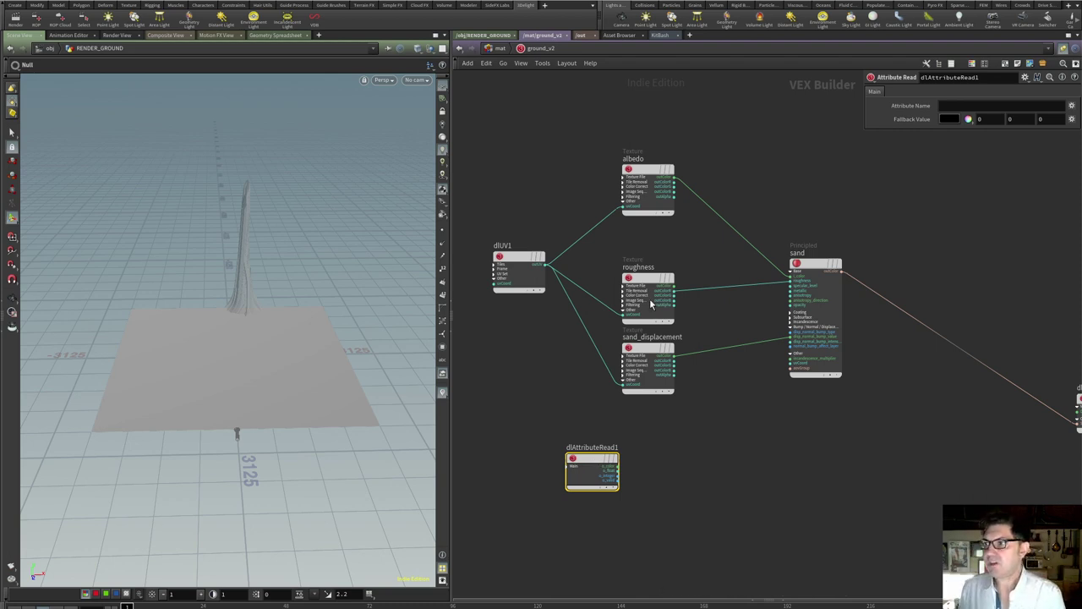
Move the dlTerminal1 node closer to the sand node.
{"action": "left_click", "coordinate": [956, 106]}
{"action": "left_click", "coordinate": [864, 474]}
{"action": "middle_click_drag", "start_coordinate": [917, 454], "coordinate": [845, 430]}
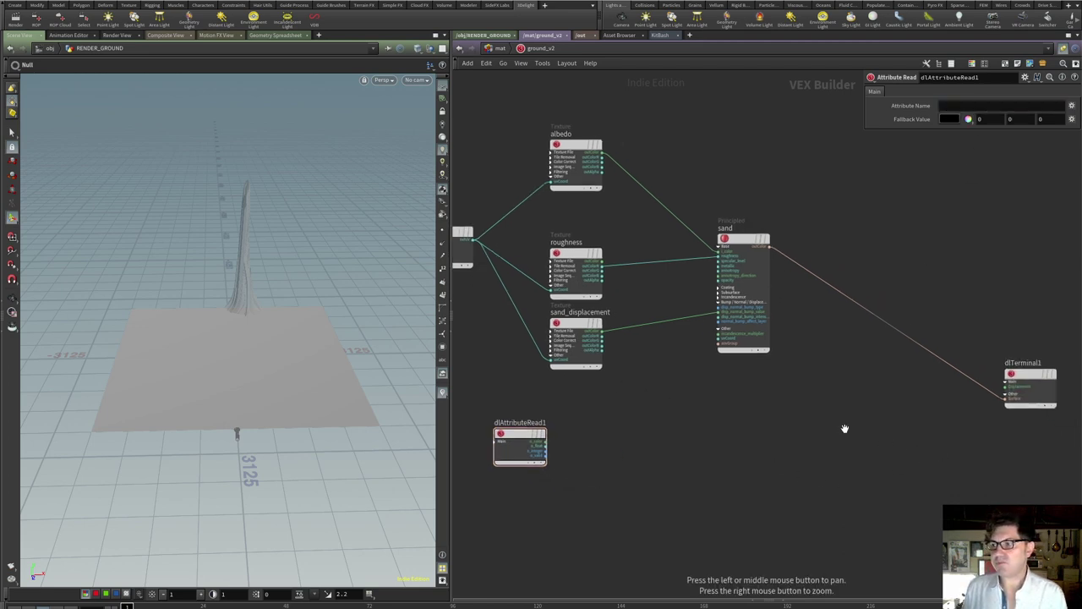
{"action": "left_click_drag", "start_coordinate": [1013, 372], "coordinate": [923, 304]}
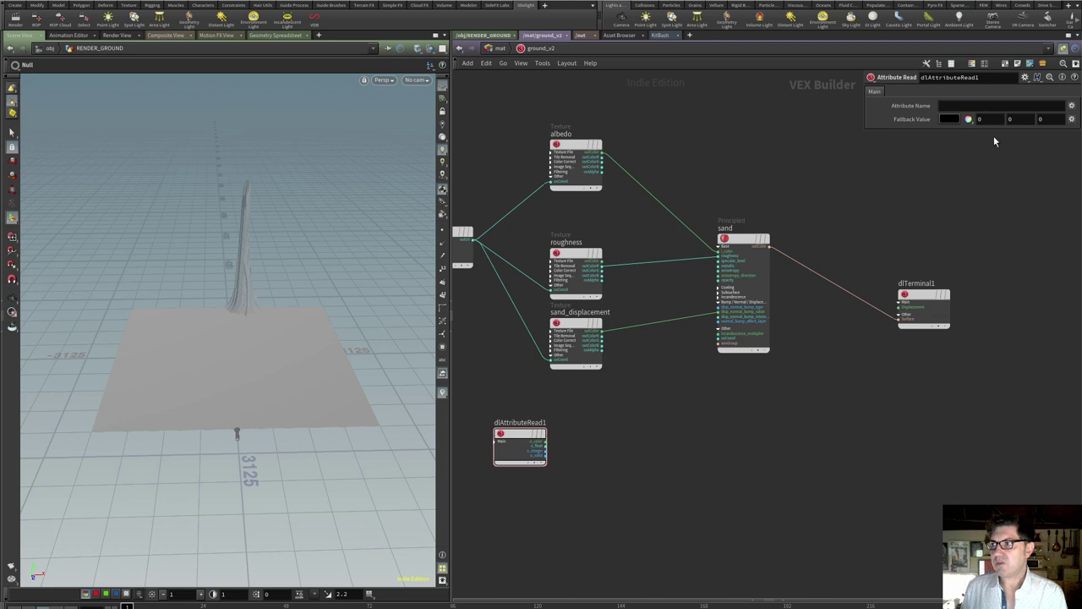
Enter Cd as the attribute name of dlAttributeRead1 and shift the node slightly toward the sand node.
{"action": "left_click", "coordinate": [956, 106]}
{"action": "type", "text": "C"}
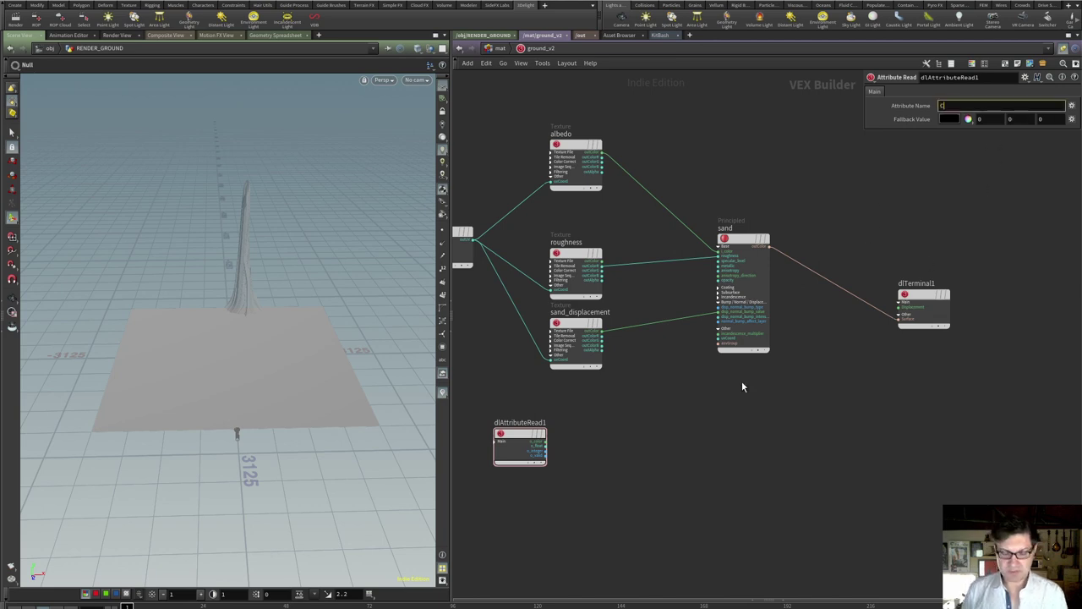
{"action": "type", "text": "d"}
{"action": "key", "text": "Return"}
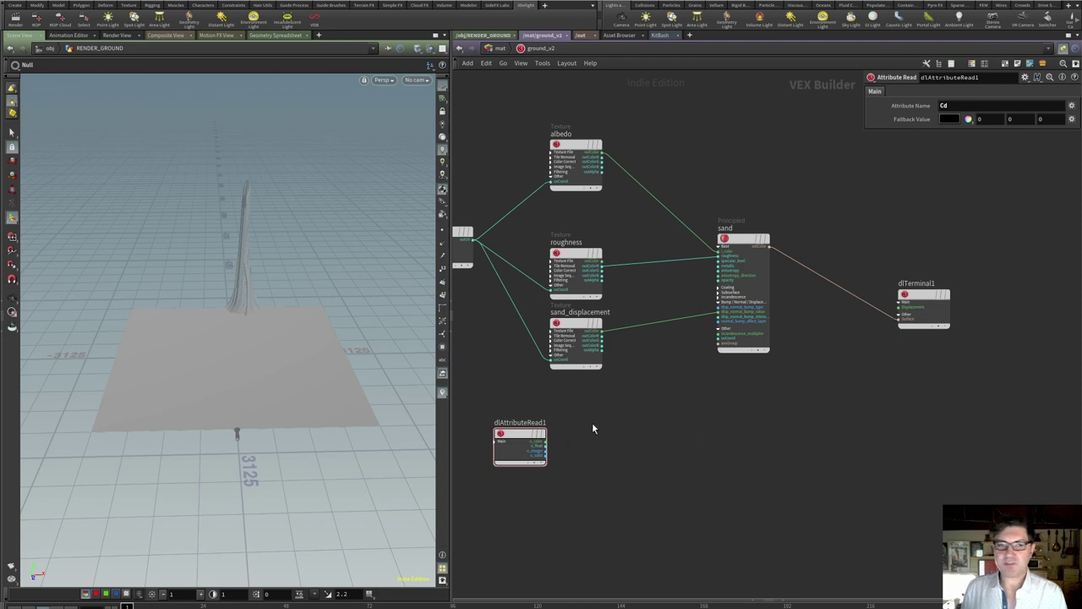
{"action": "left_click_drag", "start_coordinate": [522, 430], "coordinate": [556, 428]}
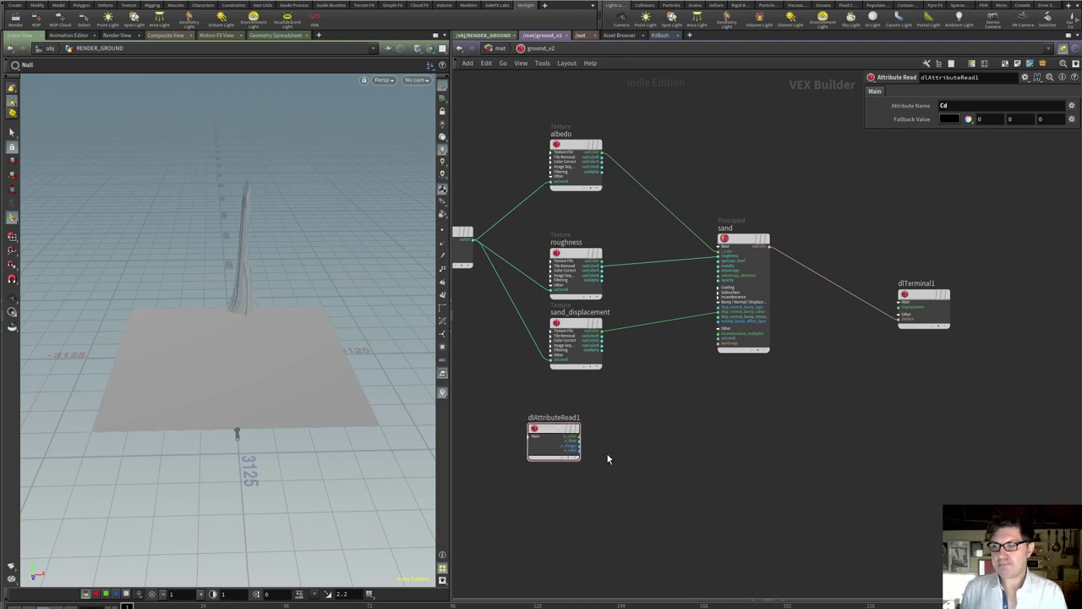
Set the attribute name of dlAttributeRead1 to mask_1 and move the node closer to the sand node.
{"action": "double_click", "coordinate": [952, 107]}
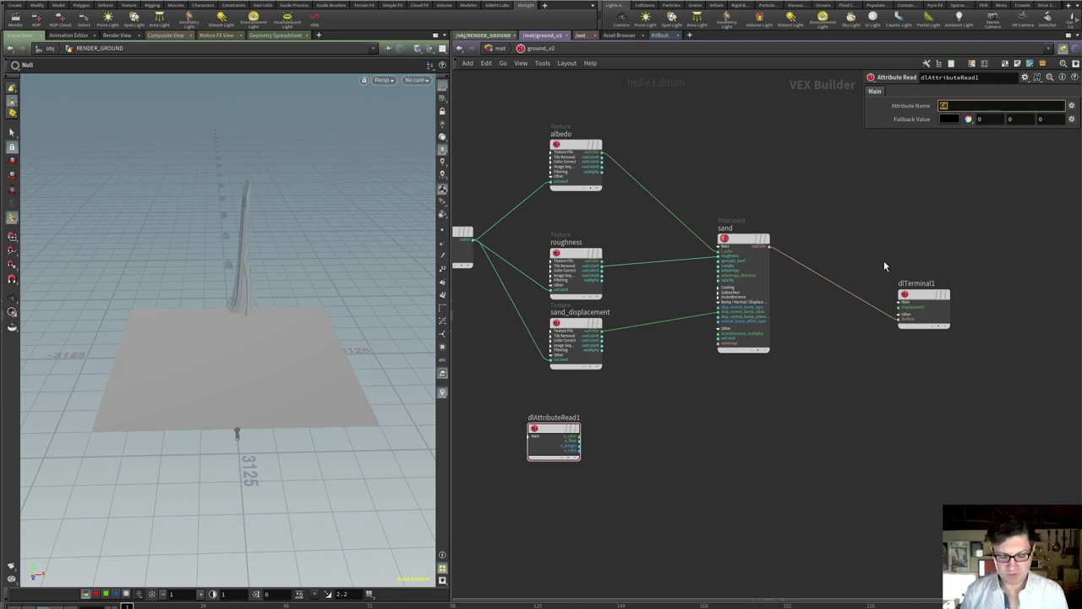
{"action": "type", "text": "mask_1"}
{"action": "key", "text": "Return"}
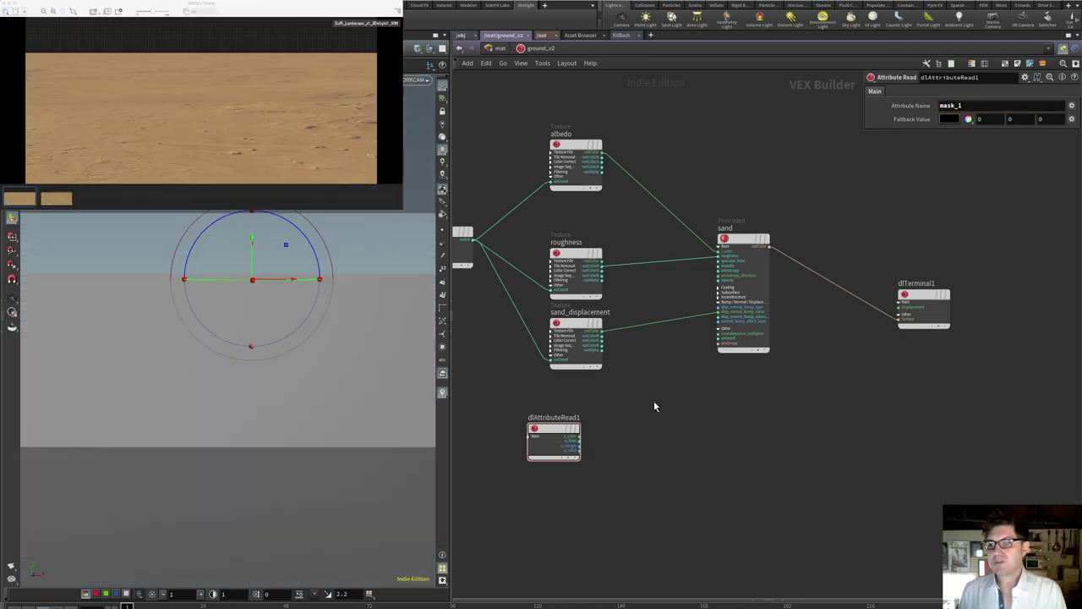
{"action": "left_click_drag", "start_coordinate": [556, 429], "coordinate": [643, 417]}
{"action": "middle_click_drag", "start_coordinate": [772, 449], "coordinate": [731, 483]}
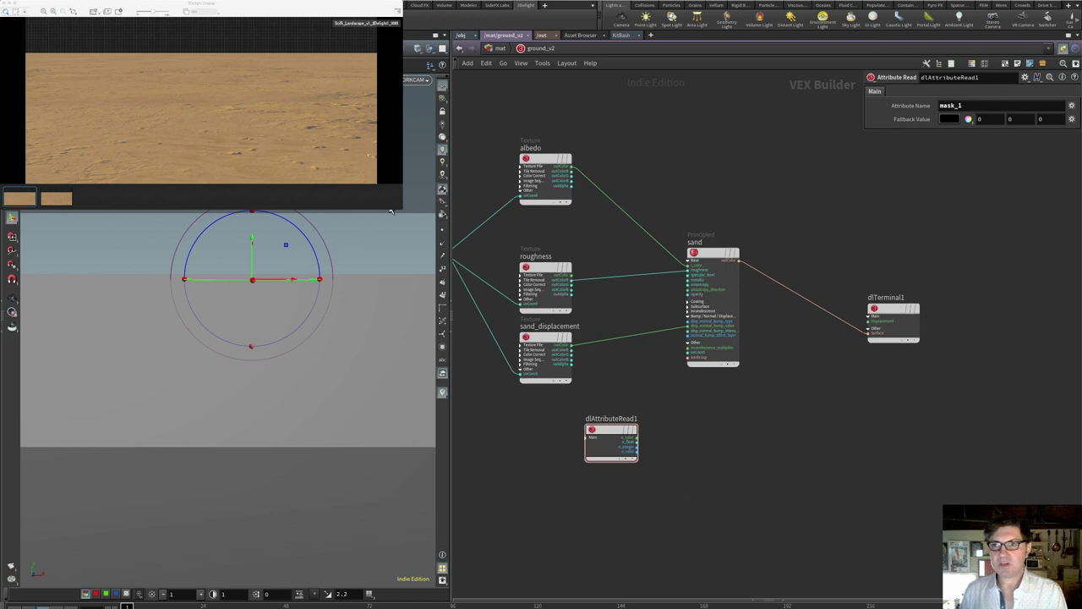
Disconnect the albedo, roughness and sand_displacement textures from the sand node and feed dlAttributeRead1's o_color into its i_color.
{"action": "left_click_drag", "start_coordinate": [708, 343], "coordinate": [727, 376]}
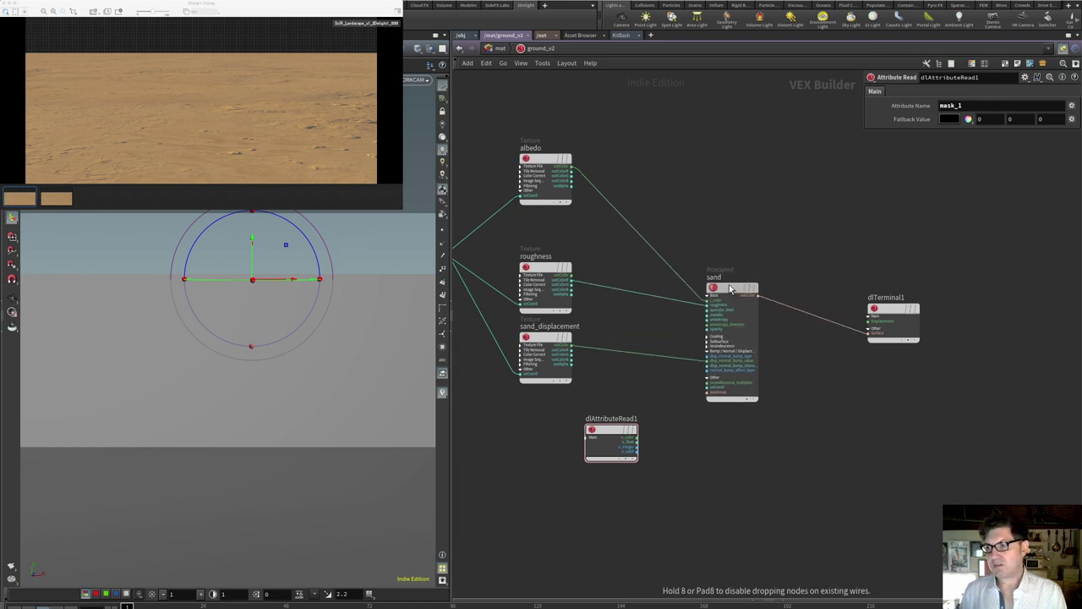
{"action": "key", "text": "y"}
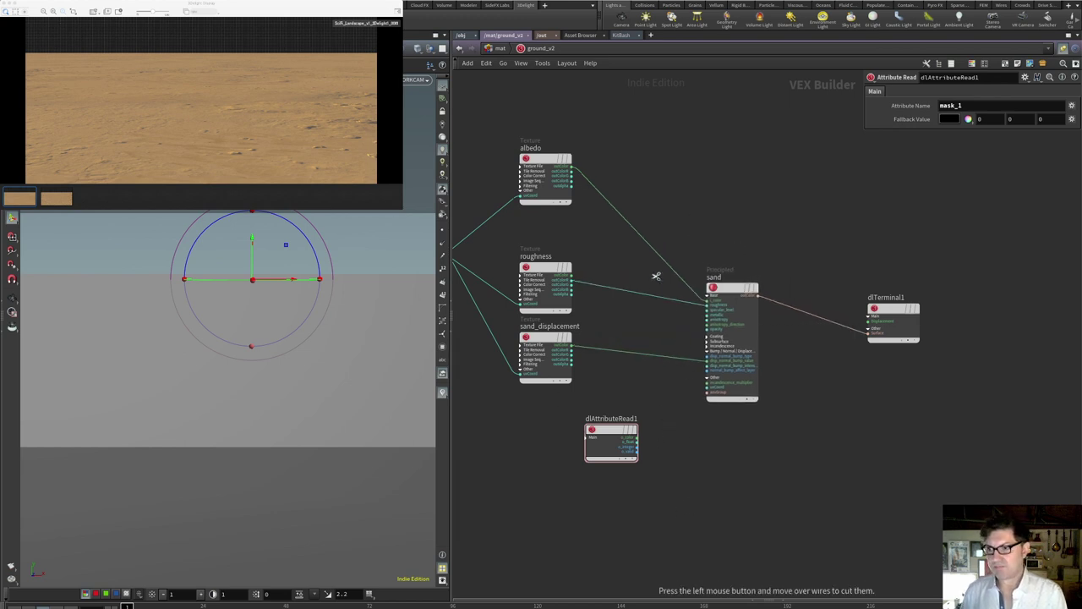
{"action": "mouse_move", "coordinate": [679, 225]}
{"action": "left_mouse_down"}
{"action": "mouse_move", "coordinate": [657, 394]}
{"action": "mouse_move", "coordinate": [655, 385]}
{"action": "left_mouse_up"}
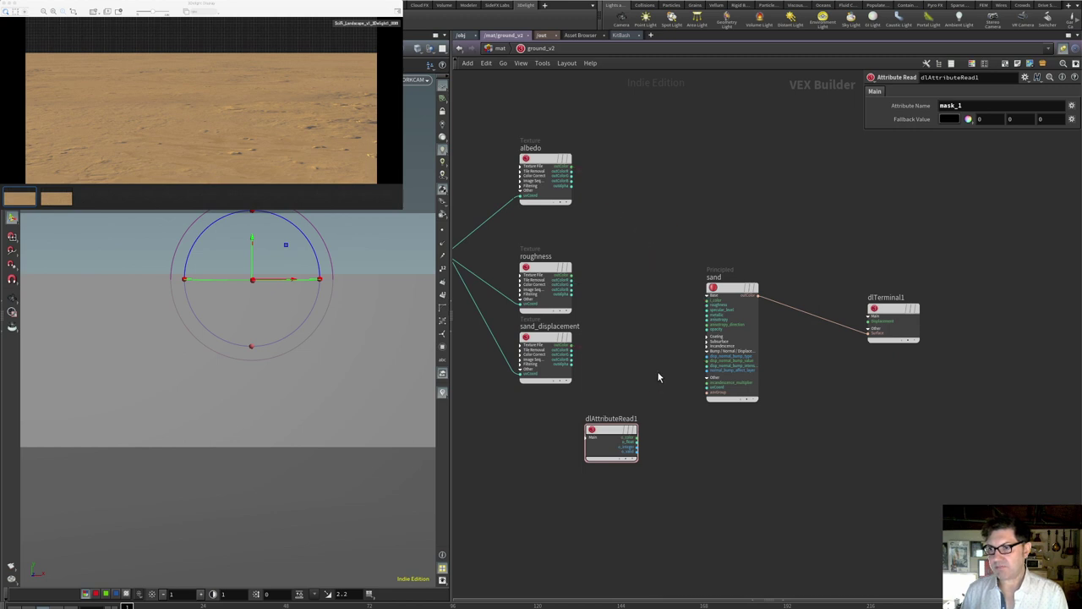
{"action": "left_click_drag", "start_coordinate": [640, 441], "coordinate": [707, 297]}
Go to the out network and examine the painted mask in the 3Delight IPR render with the whole ground plane in view.
{"action": "left_click", "coordinate": [541, 35]}
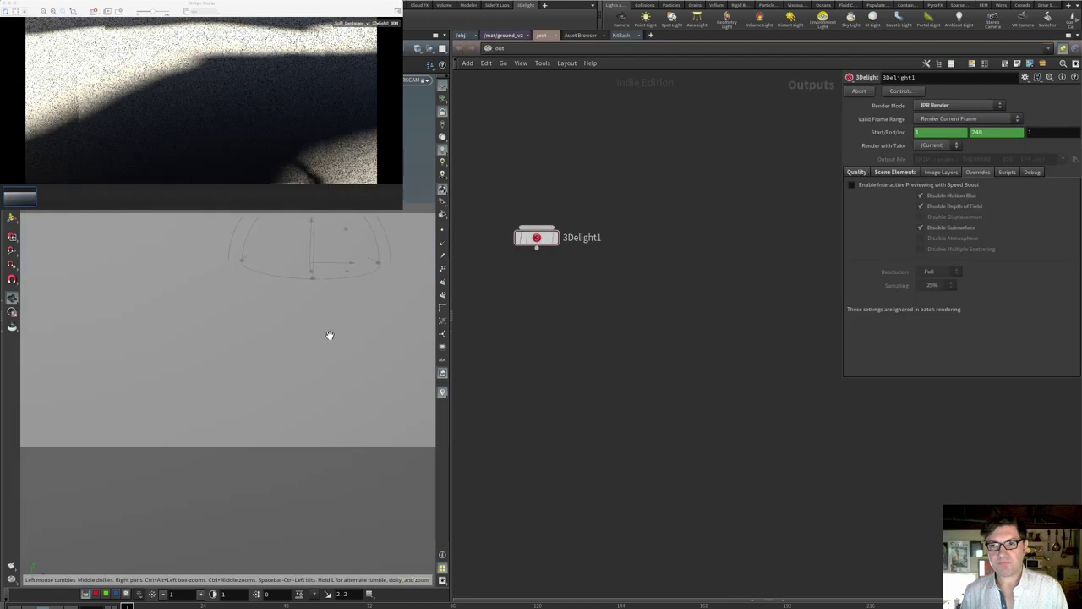
{"action": "scroll", "coordinate": [329, 333], "scroll_direction": "down", "scroll_amount": 5}
{"action": "scroll", "coordinate": [329, 333], "scroll_direction": "down", "scroll_amount": 5}
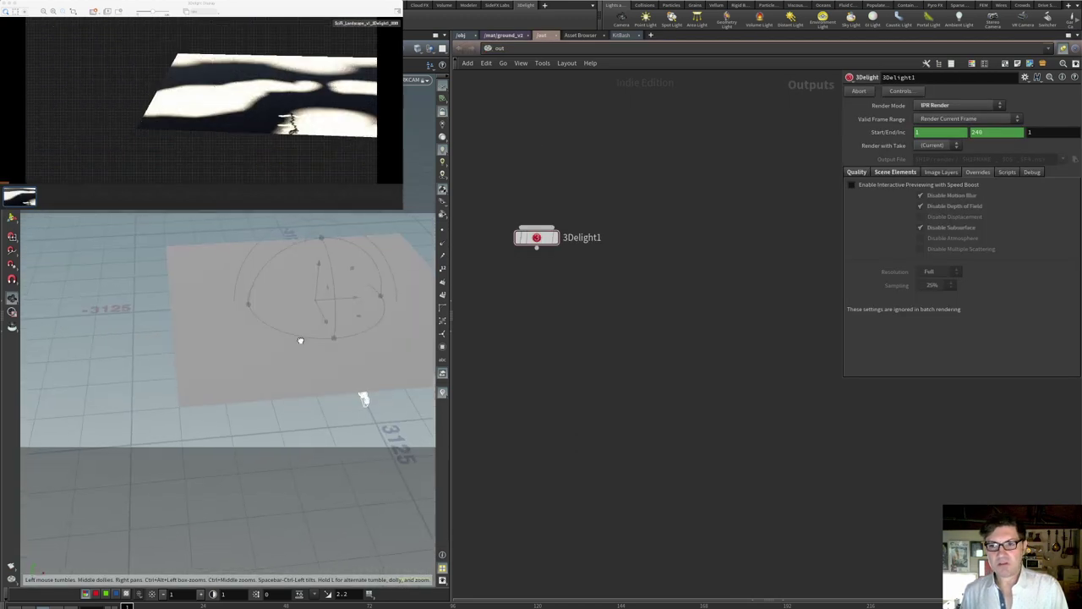
{"action": "left_click_drag", "start_coordinate": [226, 360], "coordinate": [282, 377]}
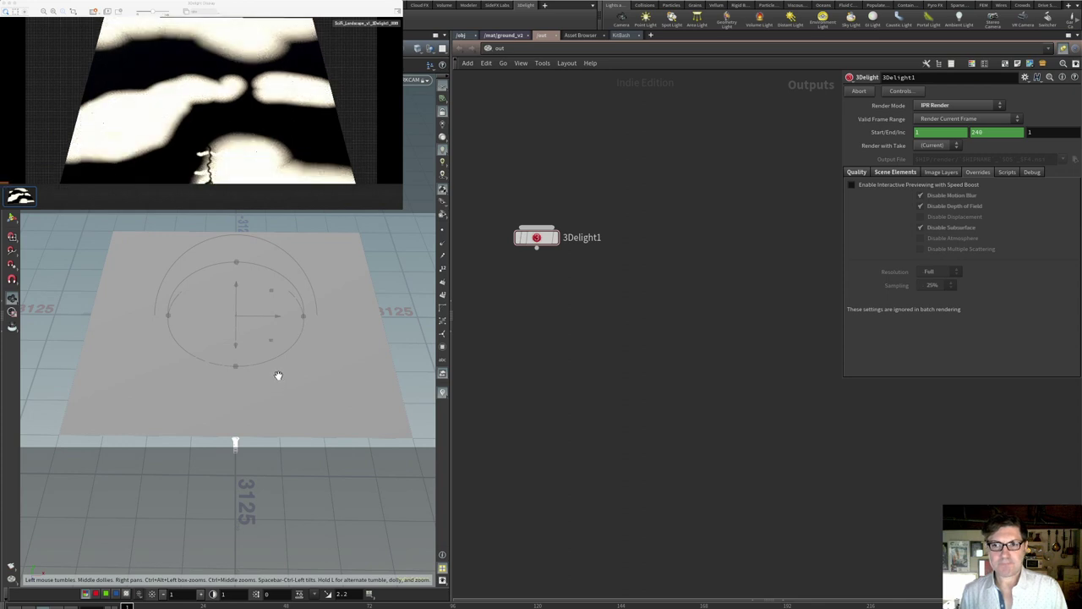
{"action": "key", "text": "s"}
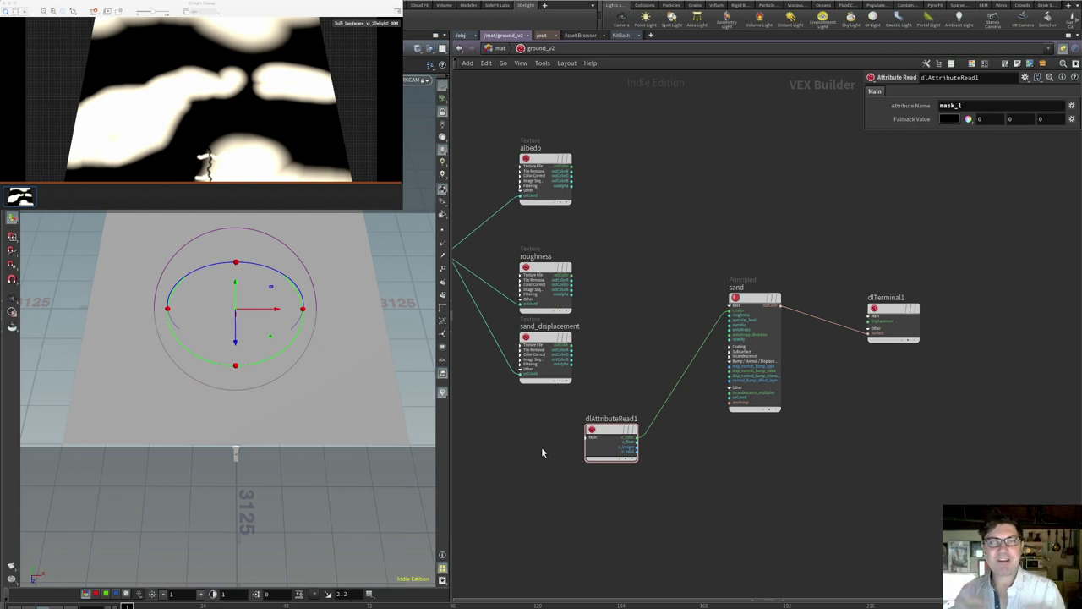
Find the middle_mask texture node in the ground_v2 material and check which texture file it uses.
{"action": "scroll", "coordinate": [541, 447], "scroll_direction": "down", "scroll_amount": 3}
{"action": "middle_click_drag", "start_coordinate": [600, 398], "coordinate": [574, 343]}
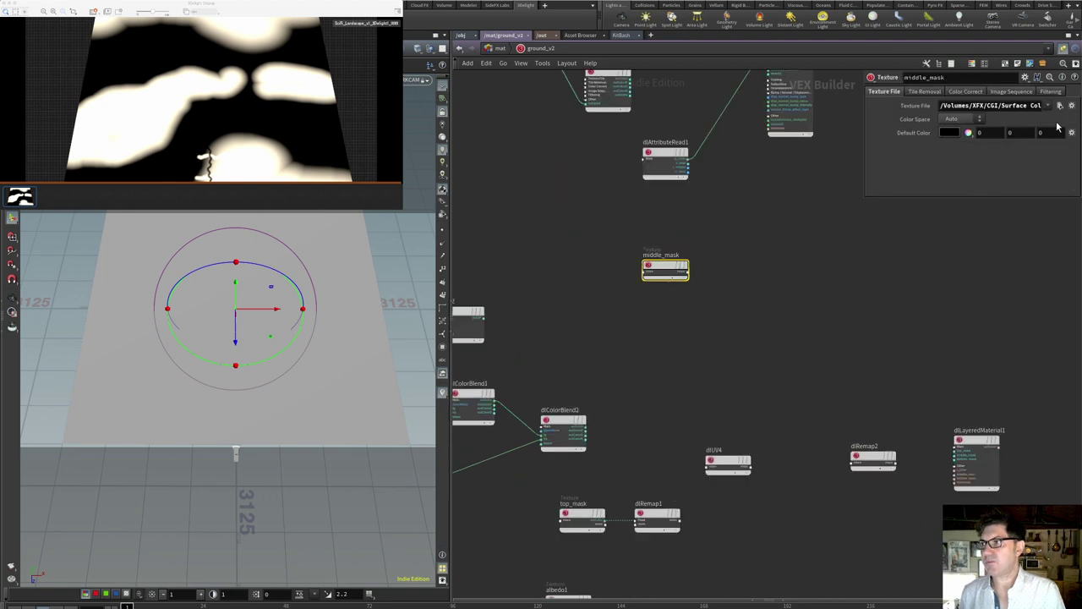
{"action": "left_click", "coordinate": [1059, 105]}
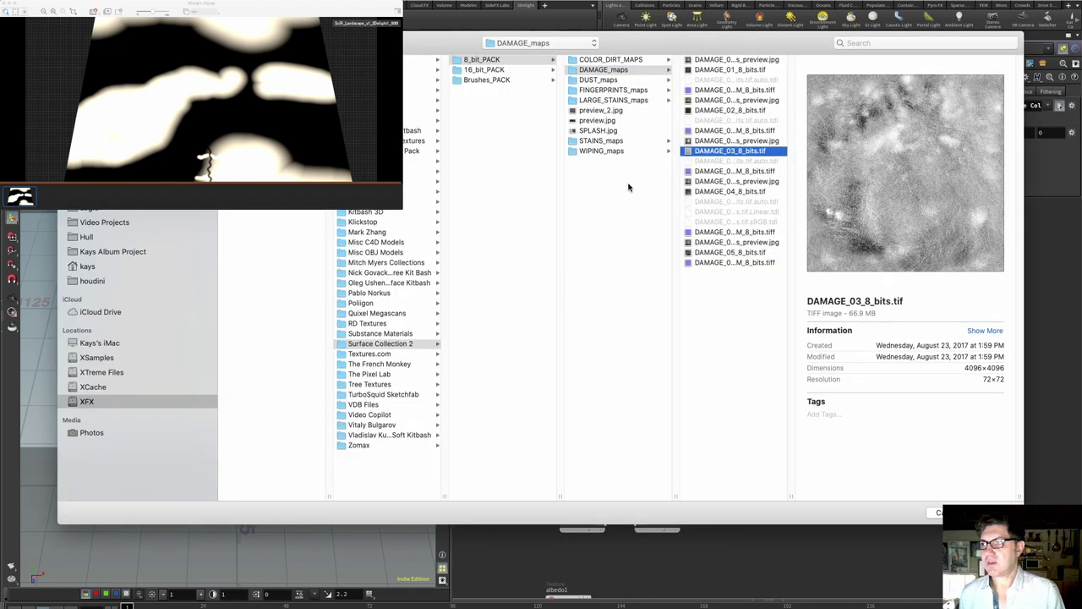
{"action": "key", "text": "space"}
{"action": "key", "text": "space"}
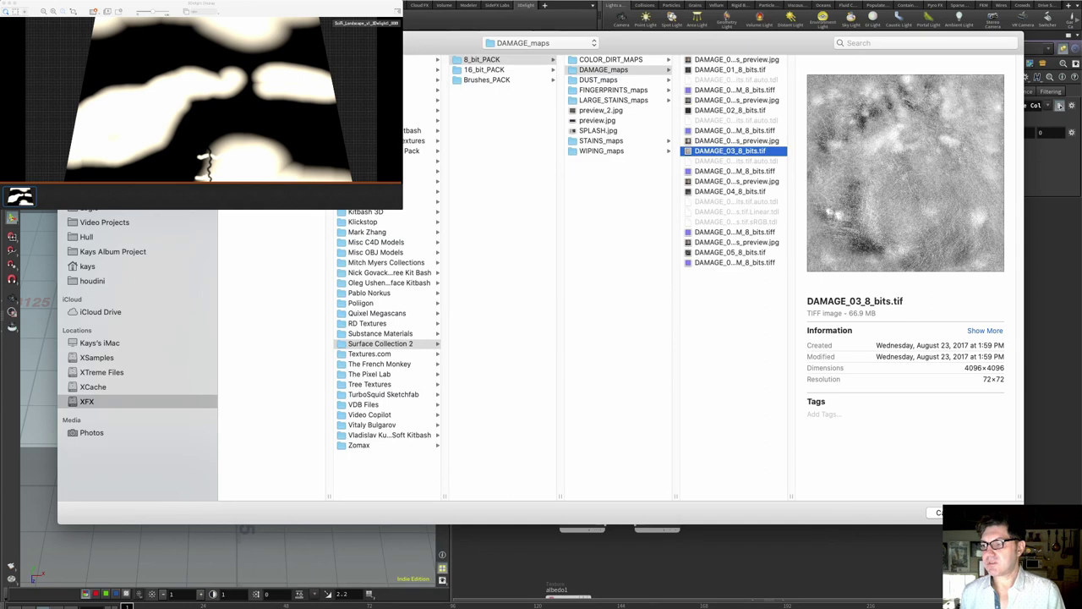
{"action": "key", "text": "Return"}
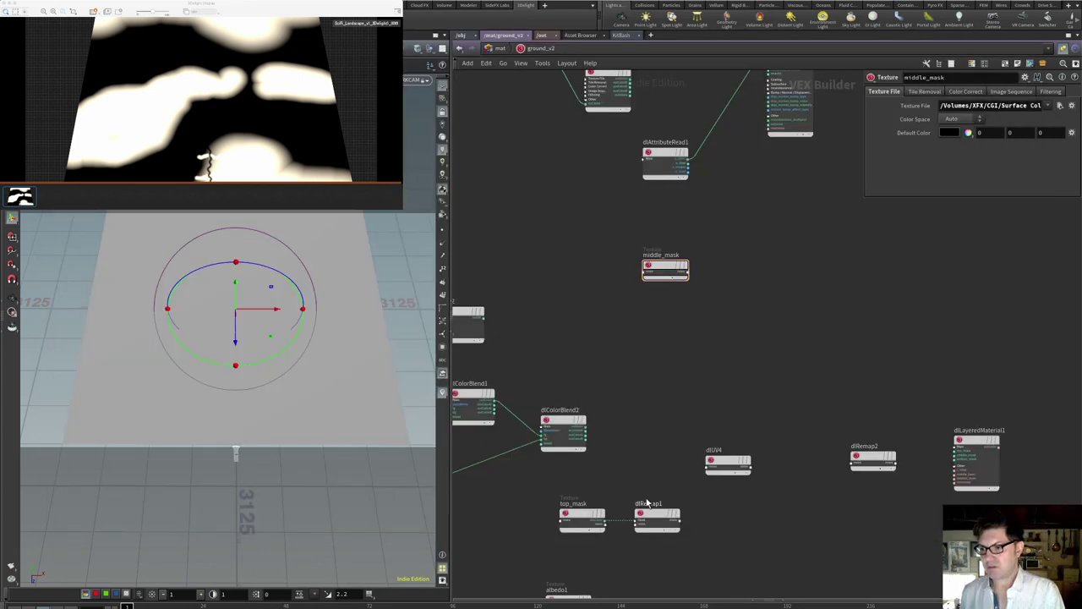
Detach the top_mask texture from dlRemap1, move it below middle_mask, and check its texture file.
{"action": "mouse_move", "coordinate": [572, 519]}
{"action": "left_mouse_down"}
{"action": "mouse_move", "coordinate": [667, 317]}
{"action": "mouse_move", "coordinate": [649, 323]}
{"action": "left_mouse_up"}
{"action": "left_click_drag", "start_coordinate": [636, 376], "coordinate": [721, 386]}
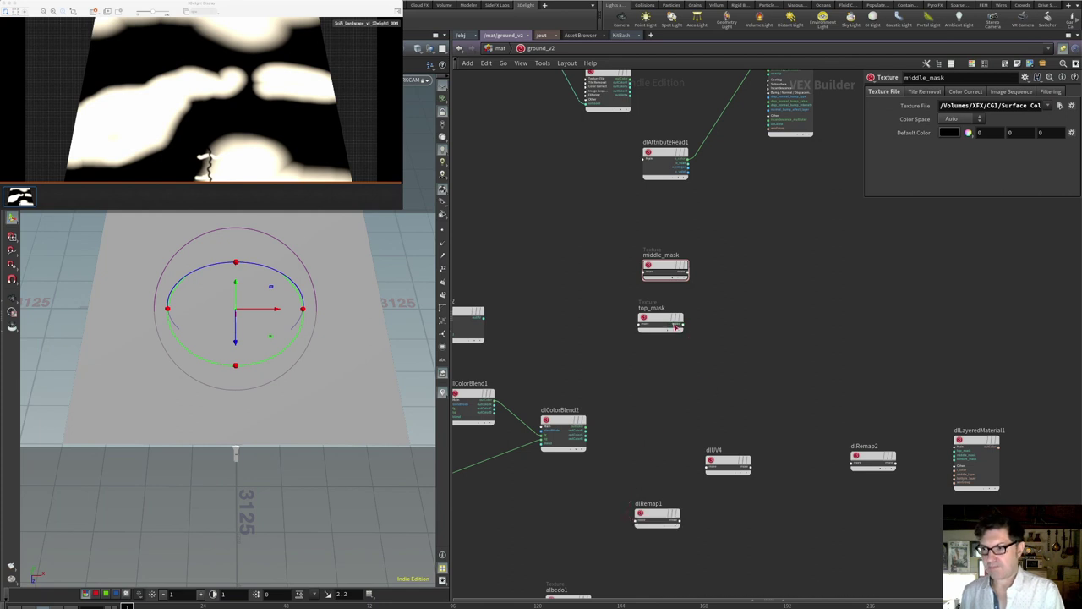
{"action": "left_click", "coordinate": [677, 328]}
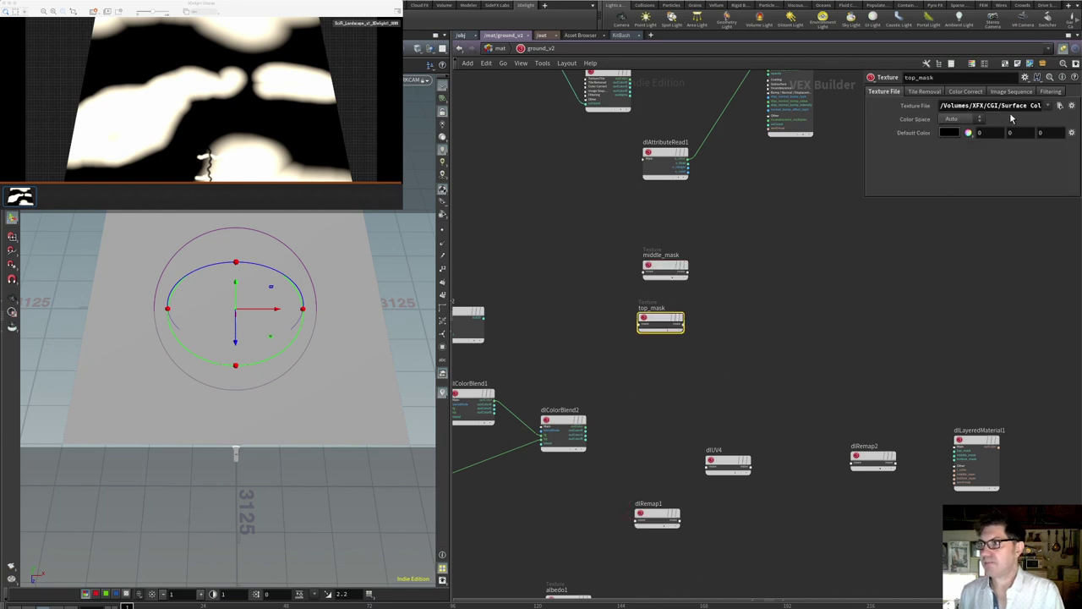
{"action": "left_click", "coordinate": [1059, 105]}
{"action": "key", "text": "space"}
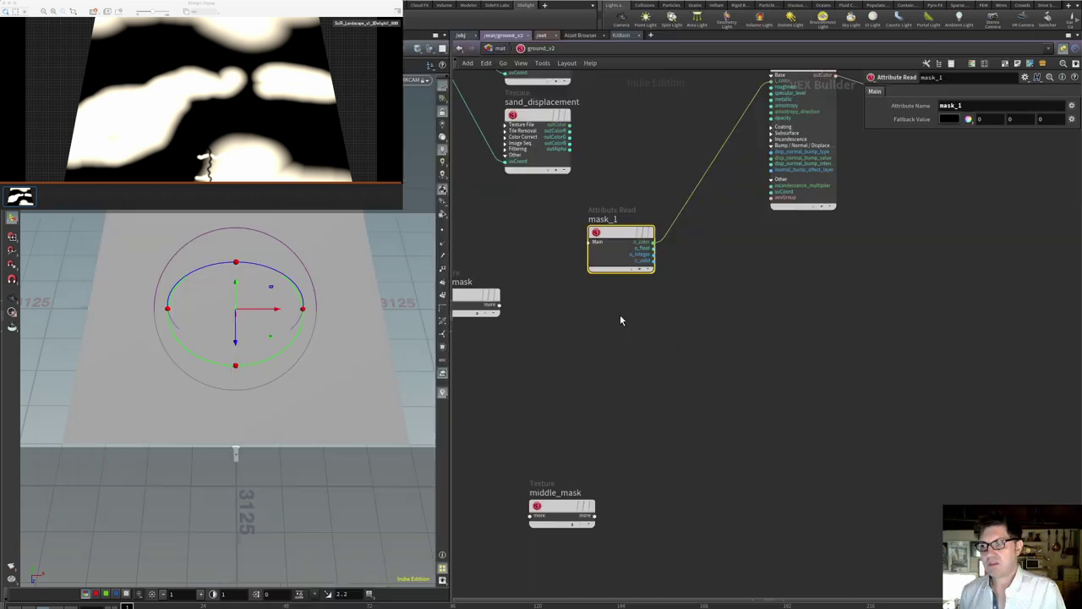
Place the top_mask texture directly below the mask_1 Attribute Read node and connect mask_1's o_float to the sand node's i_color.
{"action": "scroll", "coordinate": [615, 315], "scroll_direction": "up", "scroll_amount": 3}
{"action": "left_click_drag", "start_coordinate": [476, 337], "coordinate": [662, 370]}
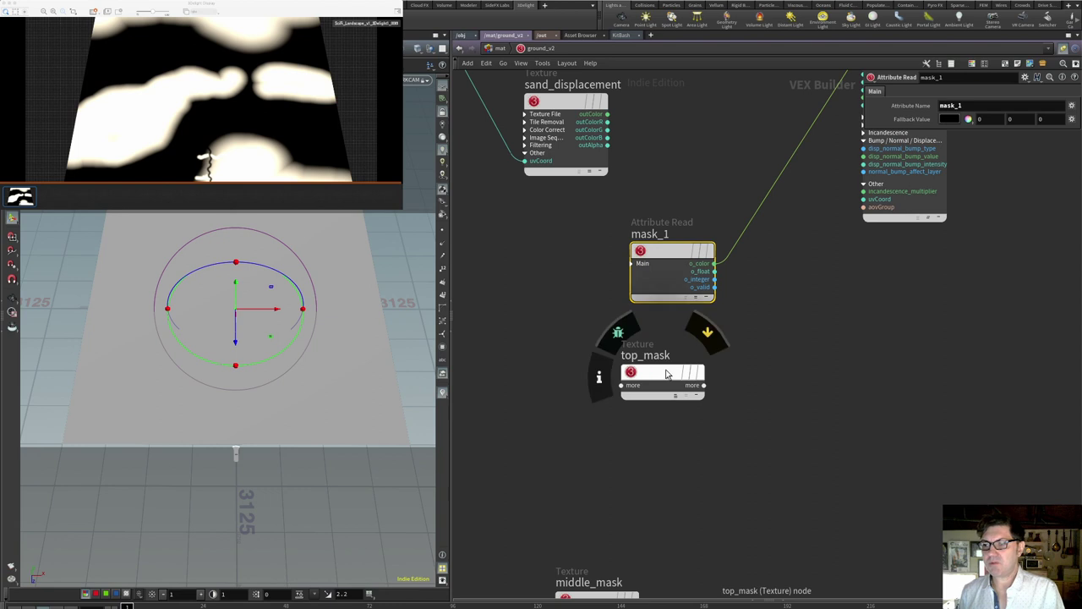
{"action": "left_click", "coordinate": [662, 370]}
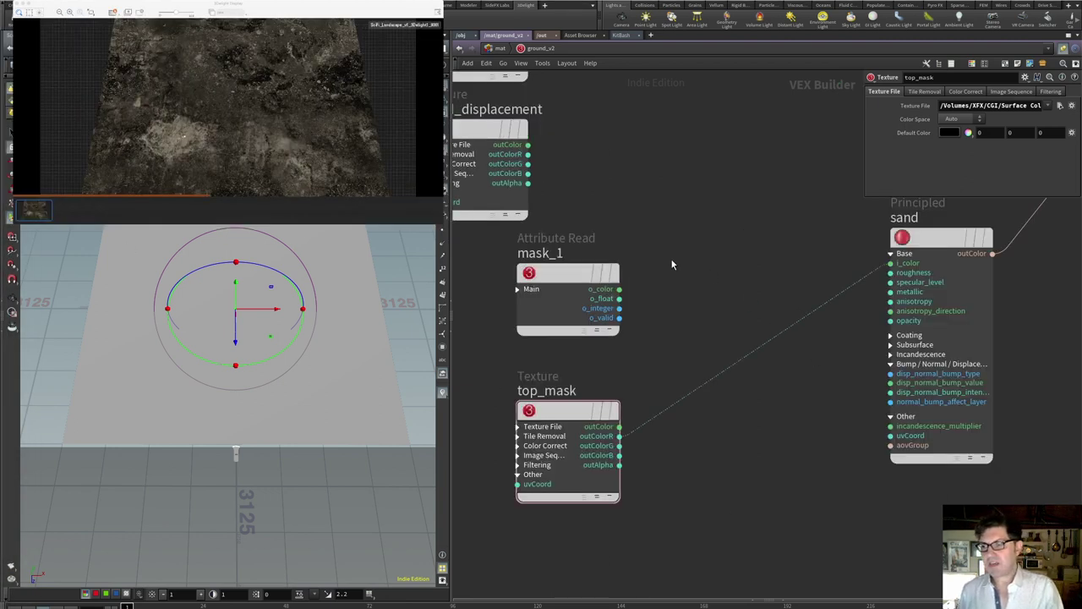
{"action": "left_click_drag", "start_coordinate": [619, 299], "coordinate": [890, 259]}
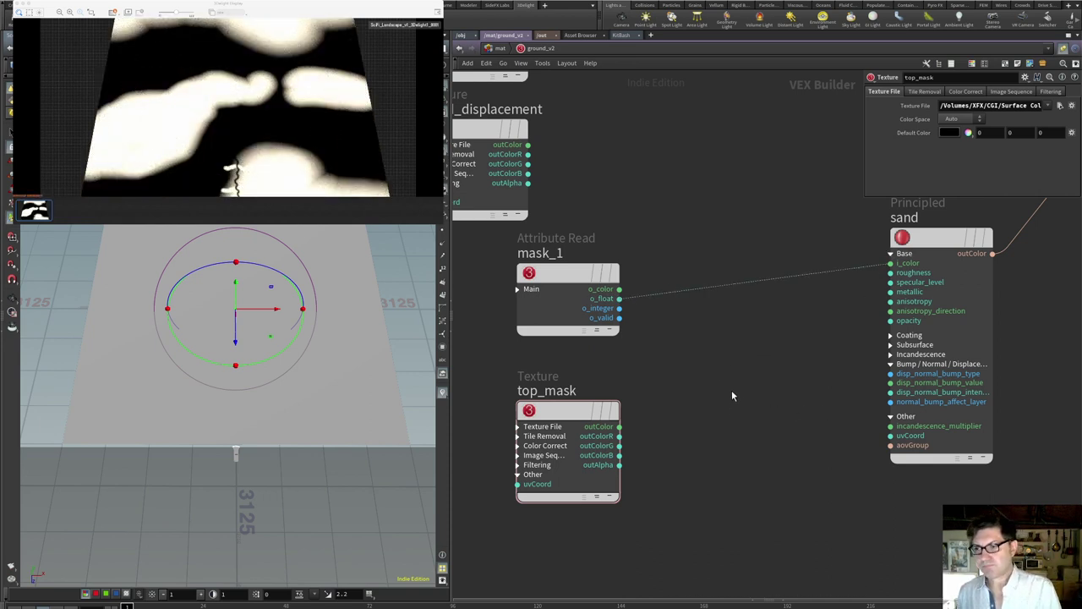
Add a 3Delight Float Blend node between mask_1 and sand, and detach it from its automatic connections.
{"action": "left_click_drag", "start_coordinate": [726, 281], "coordinate": [732, 311]}
{"action": "key", "text": "Tab"}
{"action": "mouse_move", "coordinate": [752, 342]}
{"action": "mouse_move", "coordinate": [824, 366]}
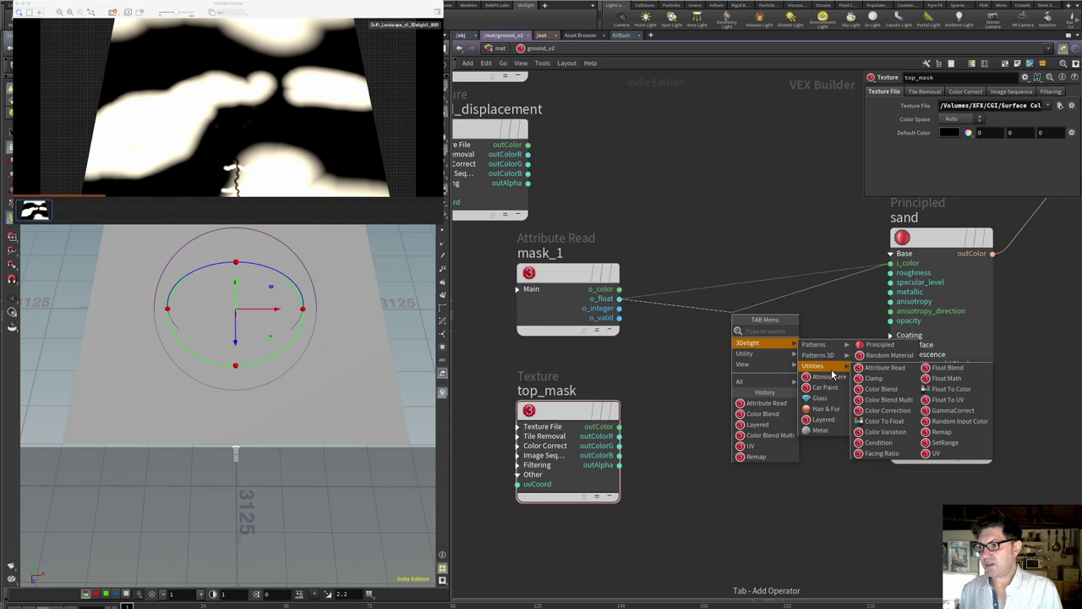
{"action": "left_click", "coordinate": [947, 367]}
{"action": "left_click", "coordinate": [714, 336]}
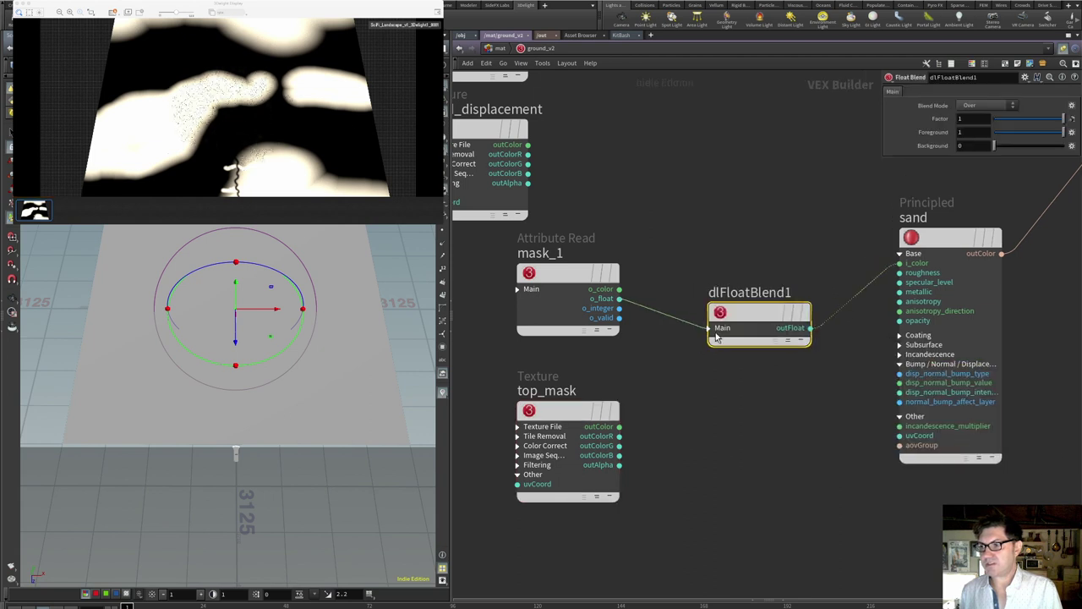
{"action": "left_click_drag", "start_coordinate": [714, 337], "coordinate": [754, 288]}
Connect mask_1's o_float to the Float Blend's fg input and top_mask's outColorR to its bg input.
{"action": "left_click", "coordinate": [619, 299]}
{"action": "left_click", "coordinate": [714, 313]}
{"action": "mouse_move", "coordinate": [727, 334]}
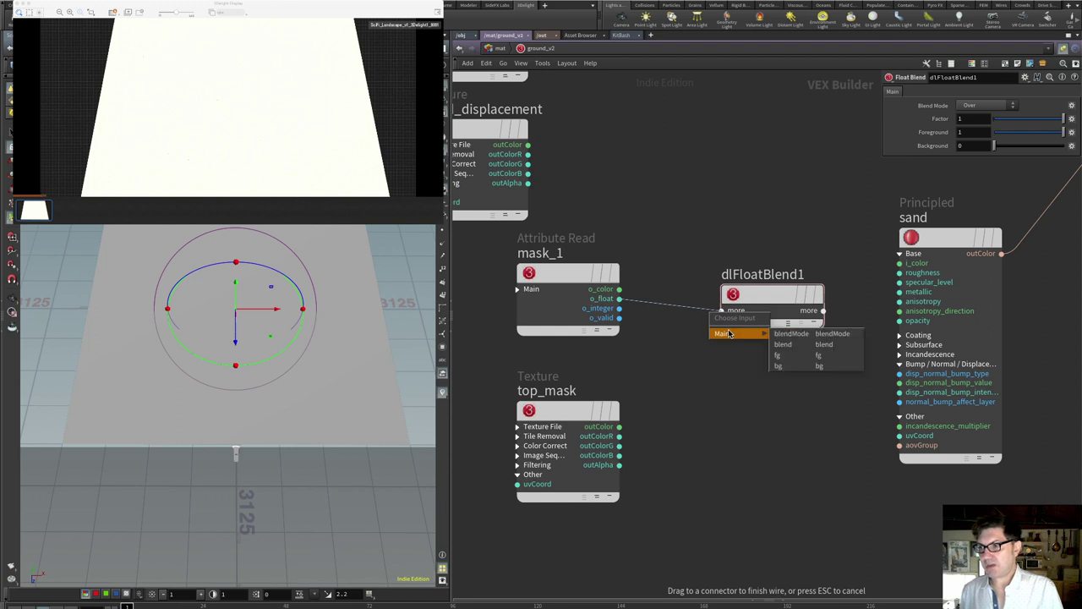
{"action": "left_click", "coordinate": [777, 355]}
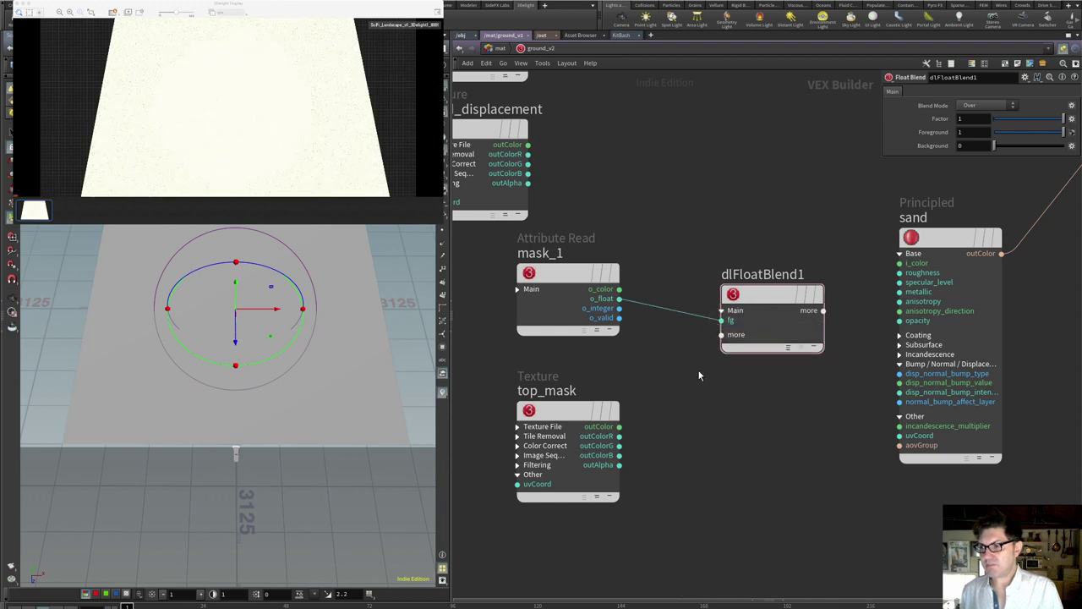
{"action": "left_click", "coordinate": [620, 437]}
{"action": "left_click", "coordinate": [721, 335]}
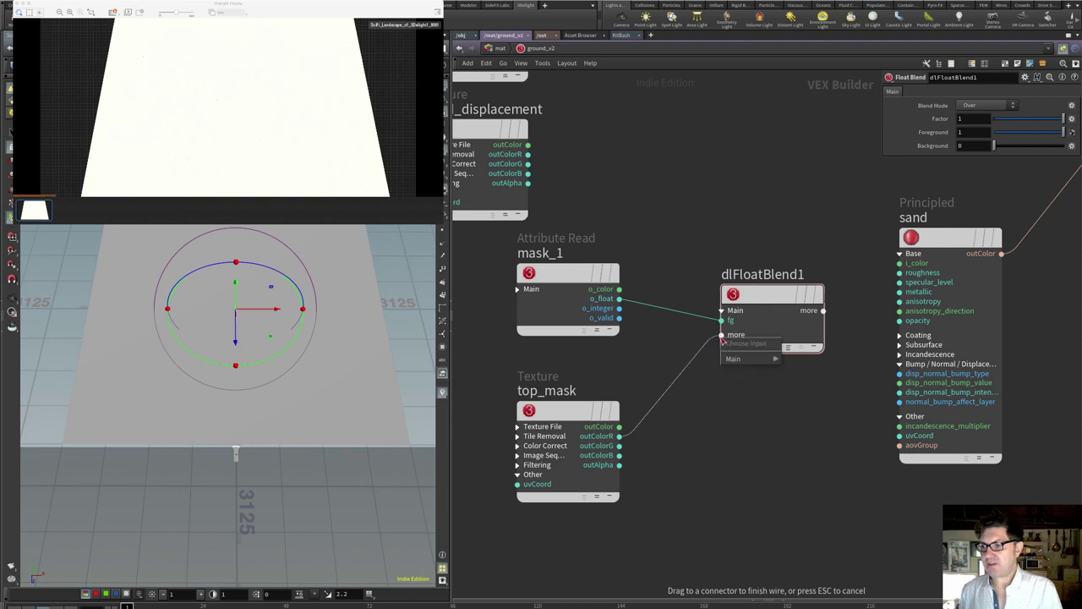
{"action": "mouse_move", "coordinate": [758, 361]}
{"action": "left_click", "coordinate": [802, 381]}
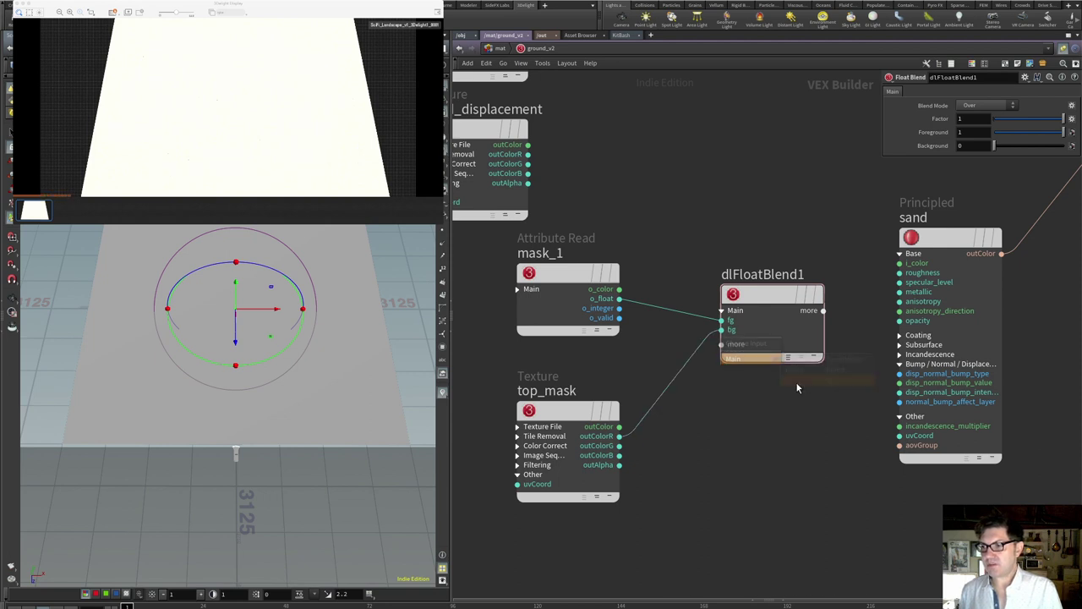
Reposition the Float Blend node nearer the masks and connect its outFloat to the sand node's i_color.
{"action": "left_click_drag", "start_coordinate": [768, 314], "coordinate": [742, 324]}
{"action": "left_click", "coordinate": [795, 325]}
{"action": "left_click", "coordinate": [899, 263]}
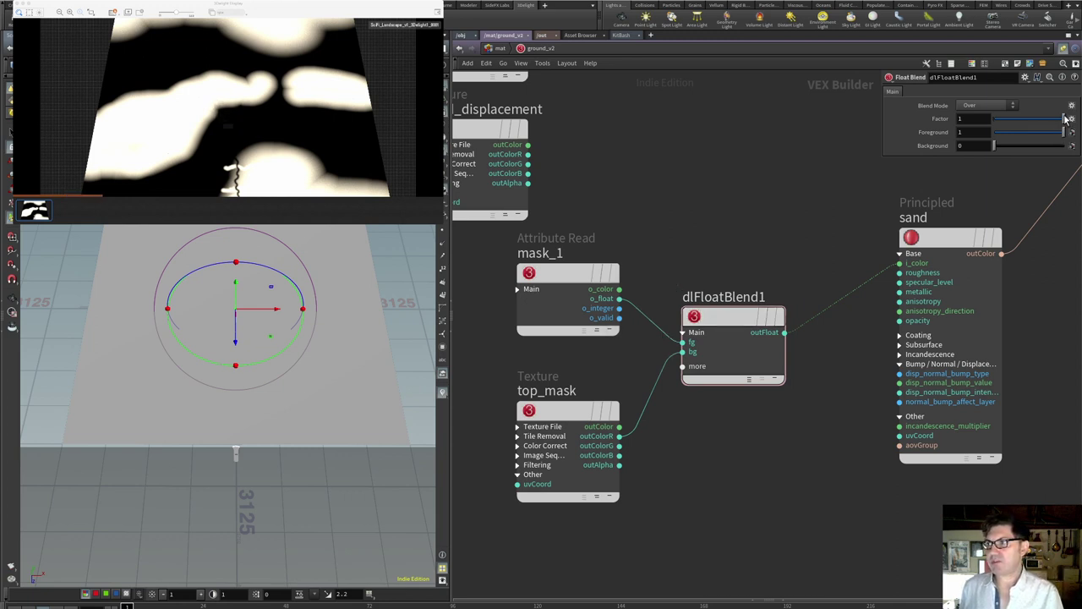
Try the Float Blend factor at 0 and .5, and return it to 1.
{"action": "left_click_drag", "start_coordinate": [1064, 120], "coordinate": [986, 120]}
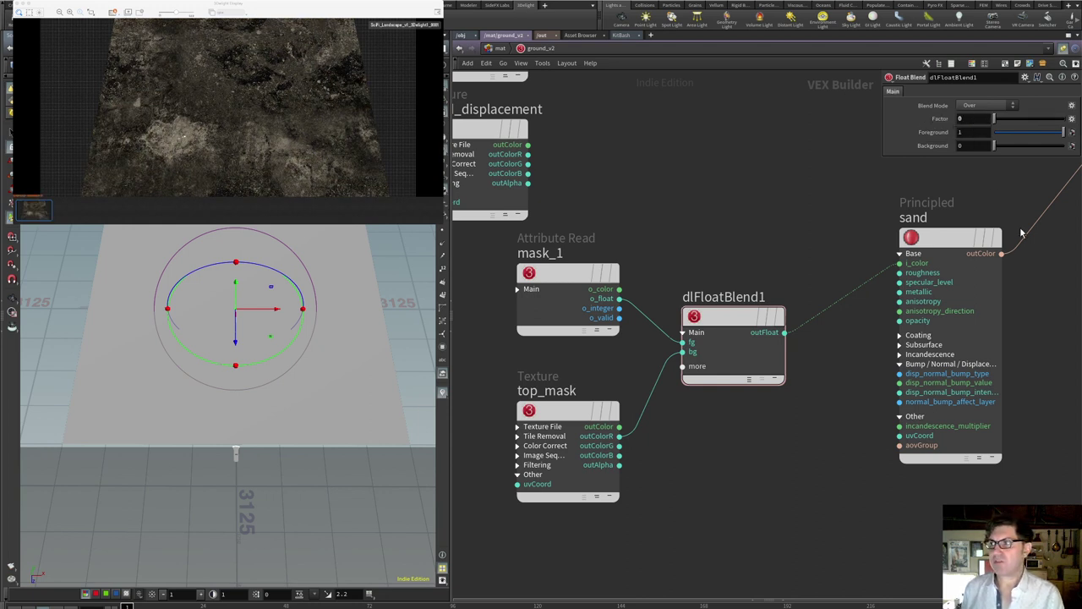
{"action": "left_click", "coordinate": [969, 119]}
{"action": "type", "text": ".5"}
{"action": "key", "text": "Return"}
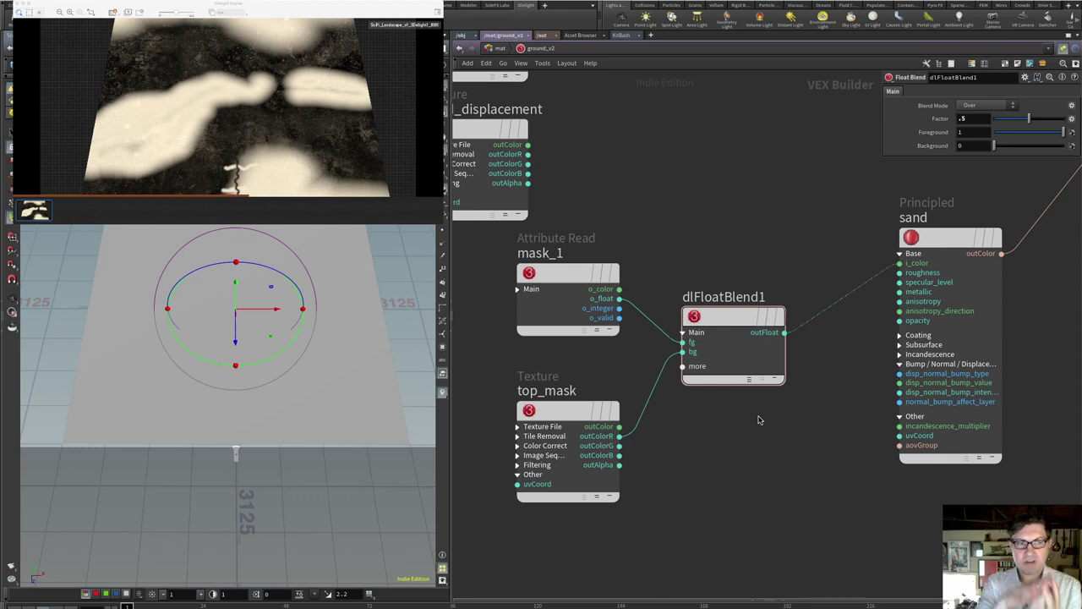
{"action": "left_click_drag", "start_coordinate": [1029, 119], "coordinate": [1063, 118]}
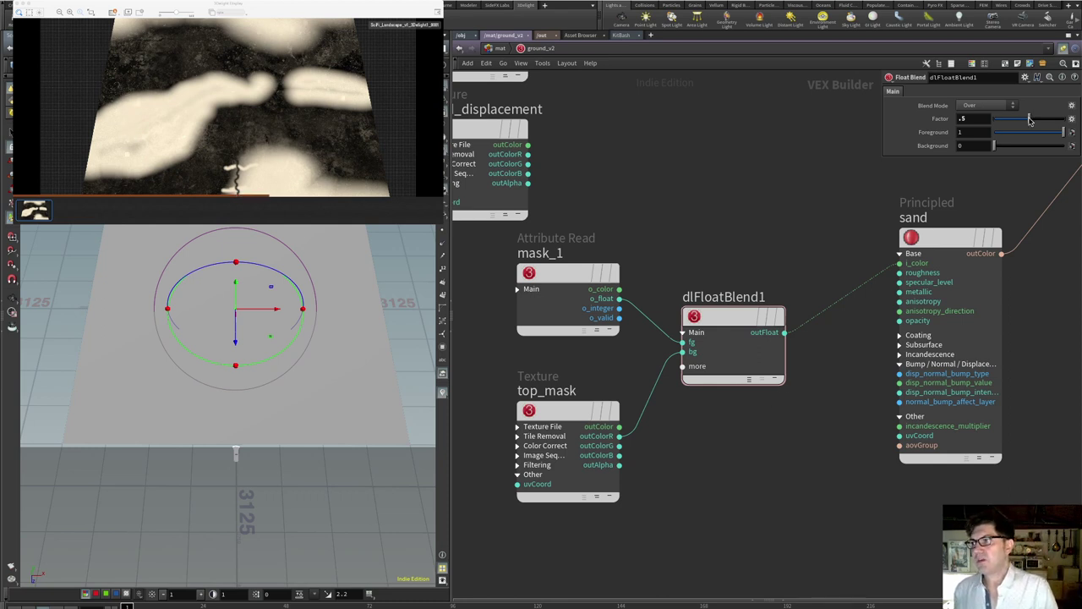
Set the Float Blend's blend mode to Multiply.
{"action": "left_click", "coordinate": [983, 107]}
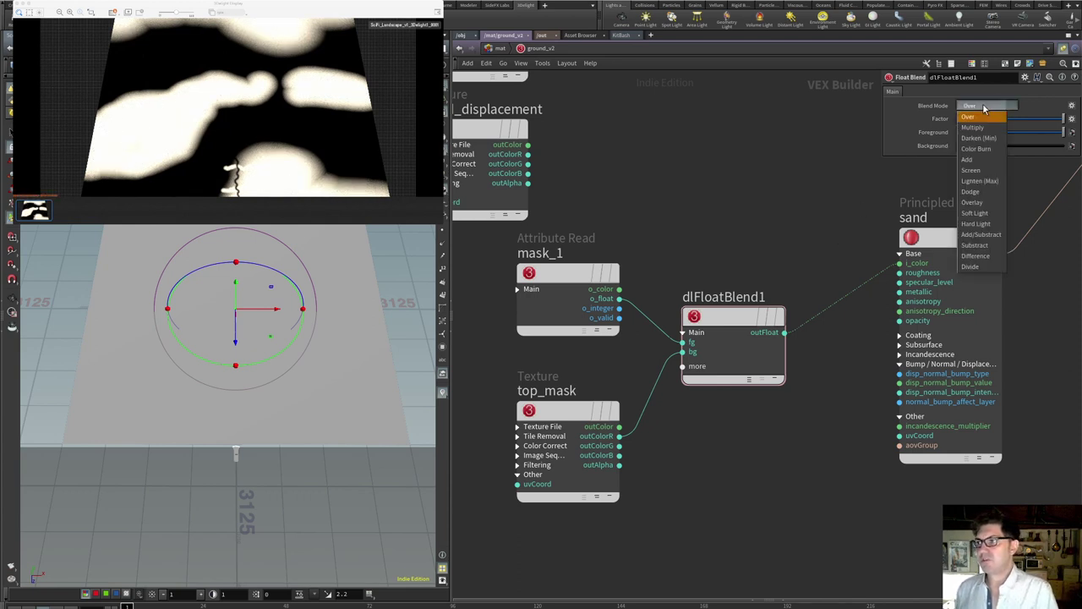
{"action": "left_click", "coordinate": [978, 127]}
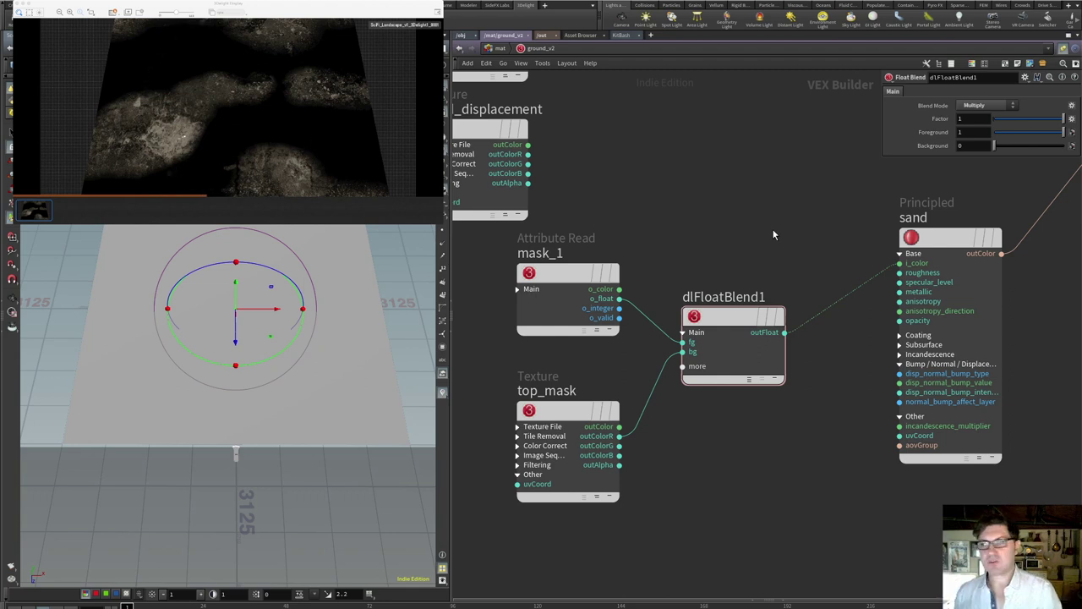
Try the Over, Multiply and Darken (Min) blend modes on the Float Blend node.
{"action": "left_click", "coordinate": [1006, 106]}
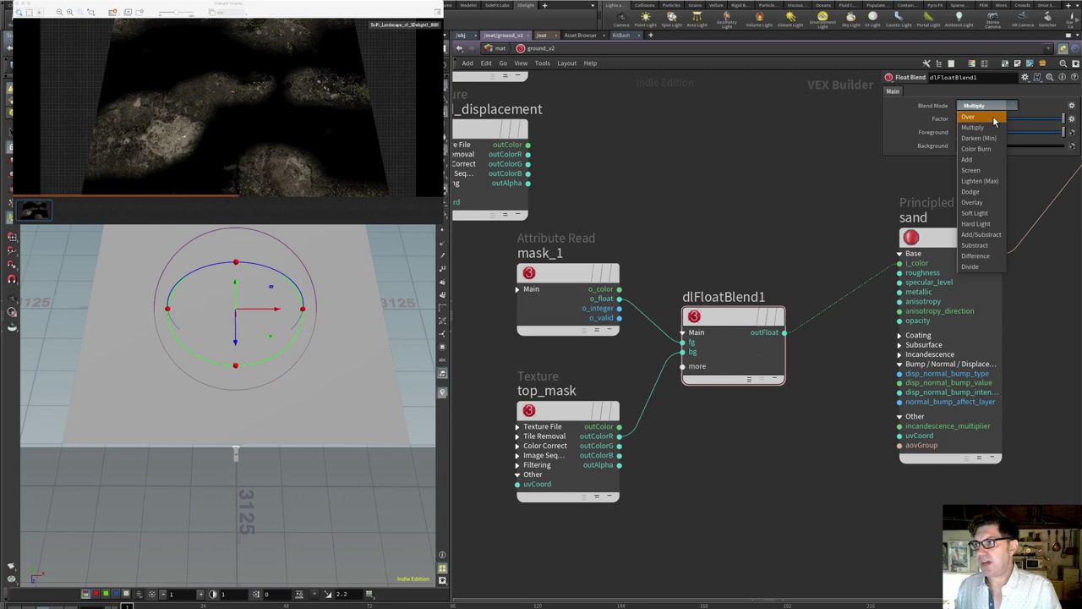
{"action": "left_click", "coordinate": [992, 116]}
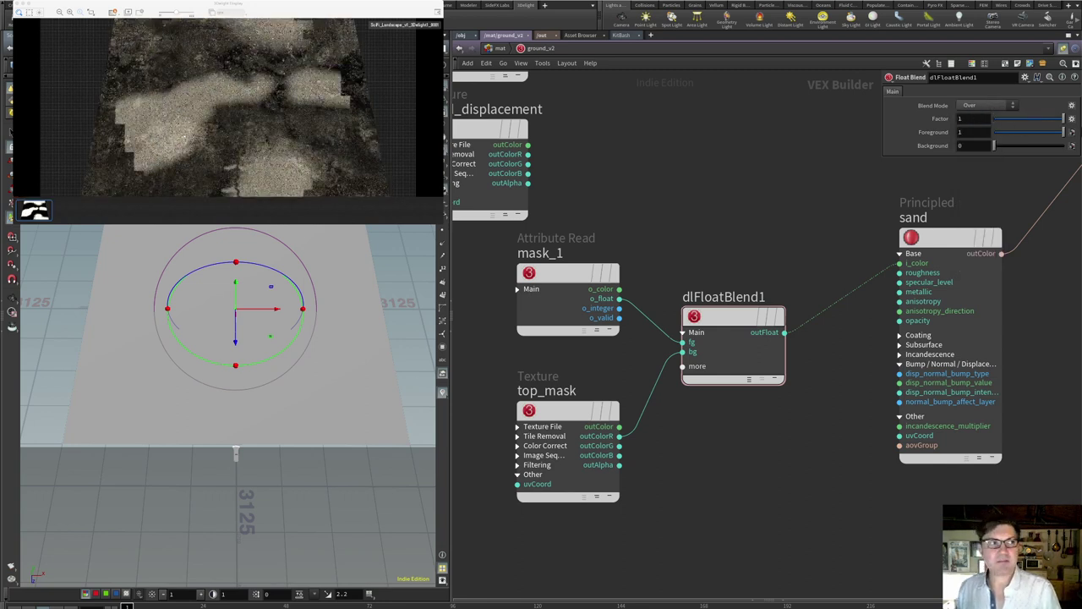
{"action": "left_click", "coordinate": [992, 106]}
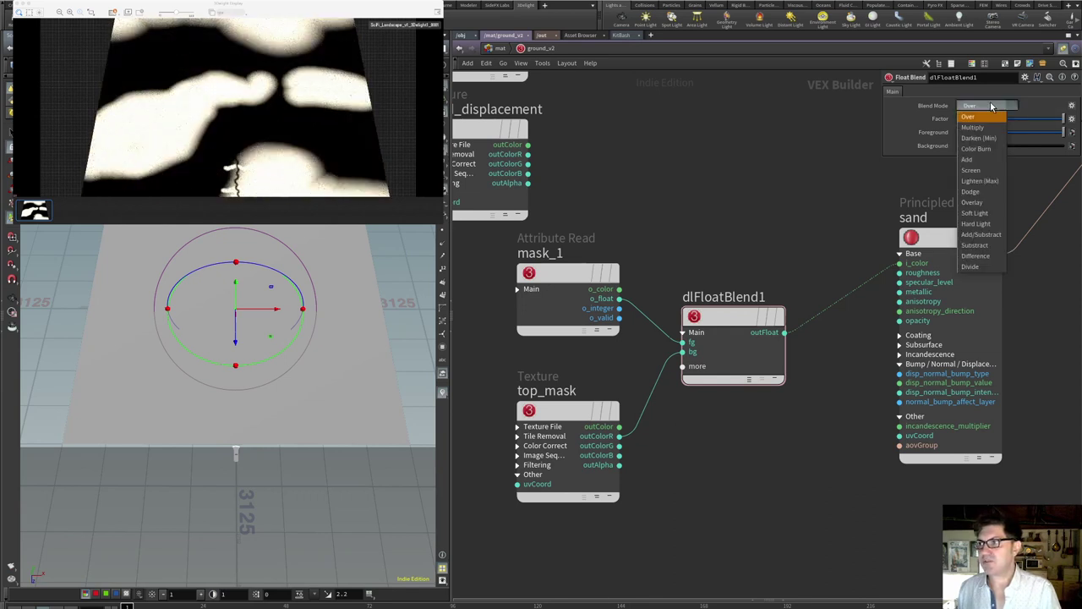
{"action": "left_click", "coordinate": [992, 127]}
{"action": "left_click", "coordinate": [995, 107]}
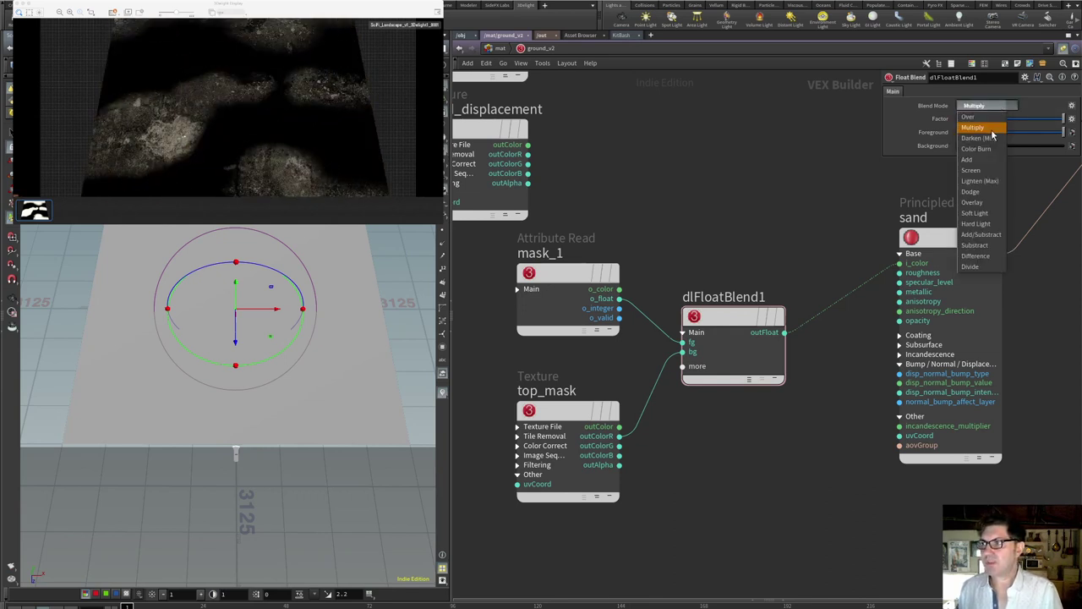
{"action": "left_click", "coordinate": [993, 138]}
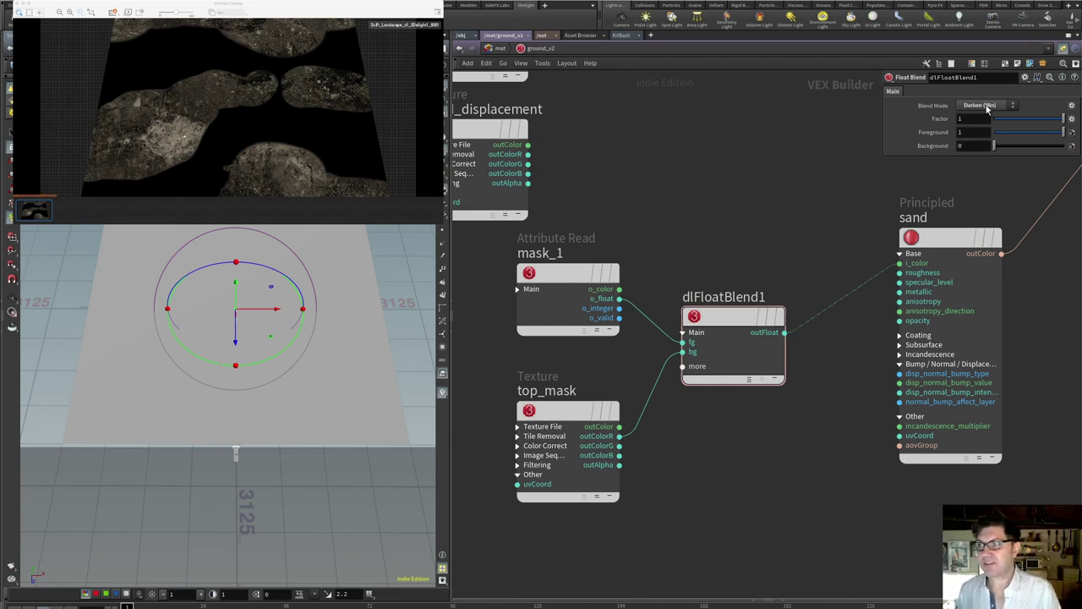
Try the Float Blend's Color Burn mode with a slightly reduced factor, return the factor to 1, and switch to Add.
{"action": "left_click", "coordinate": [986, 106]}
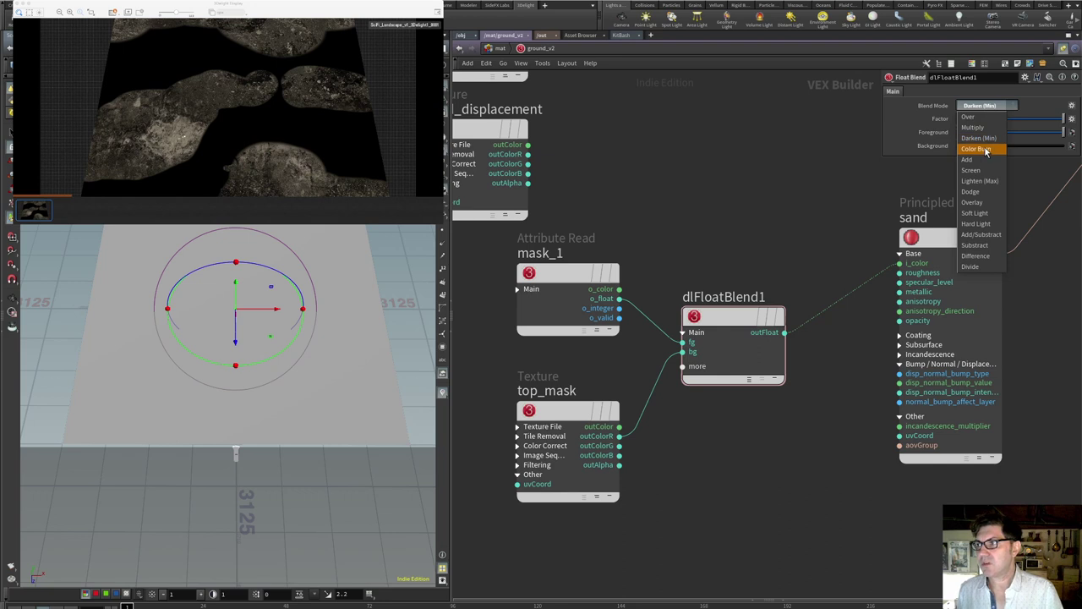
{"action": "left_click", "coordinate": [985, 149]}
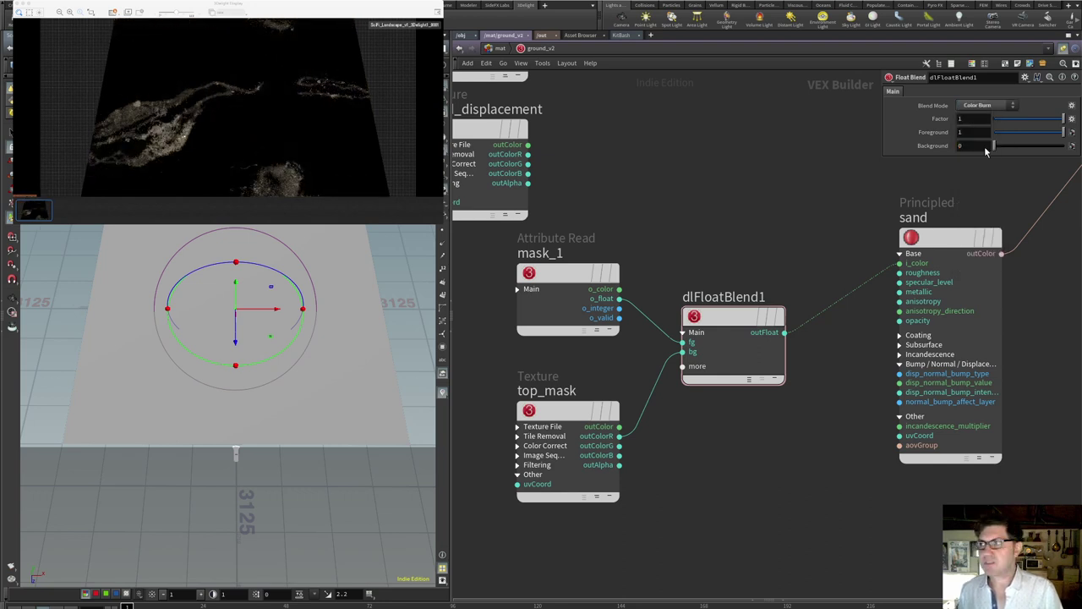
{"action": "mouse_move", "coordinate": [1062, 119]}
{"action": "left_mouse_down"}
{"action": "mouse_move", "coordinate": [998, 118]}
{"action": "mouse_move", "coordinate": [1056, 118]}
{"action": "left_mouse_up"}
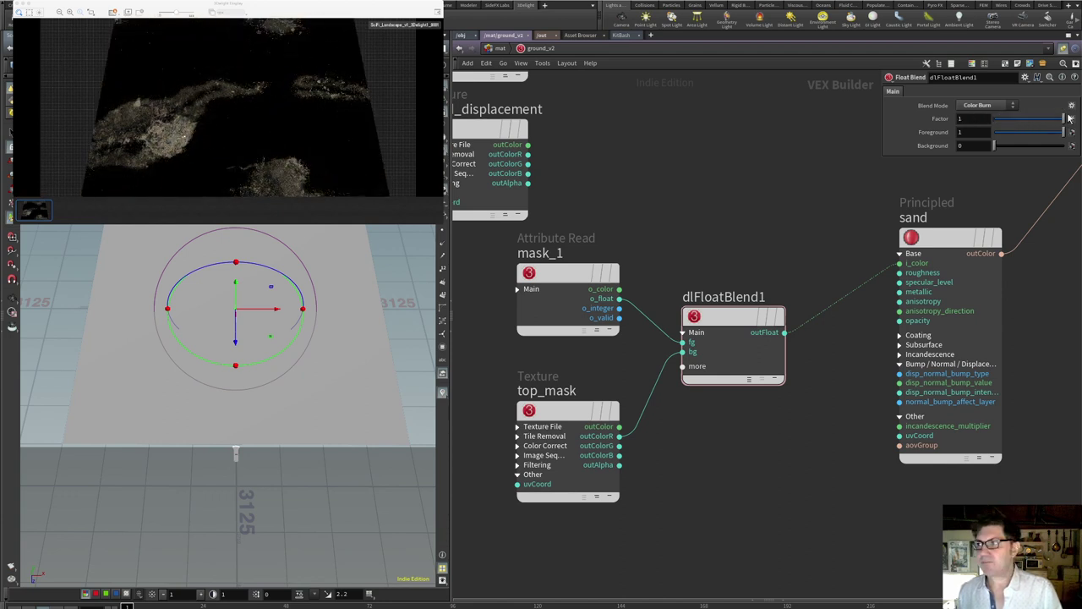
{"action": "left_click", "coordinate": [1006, 106]}
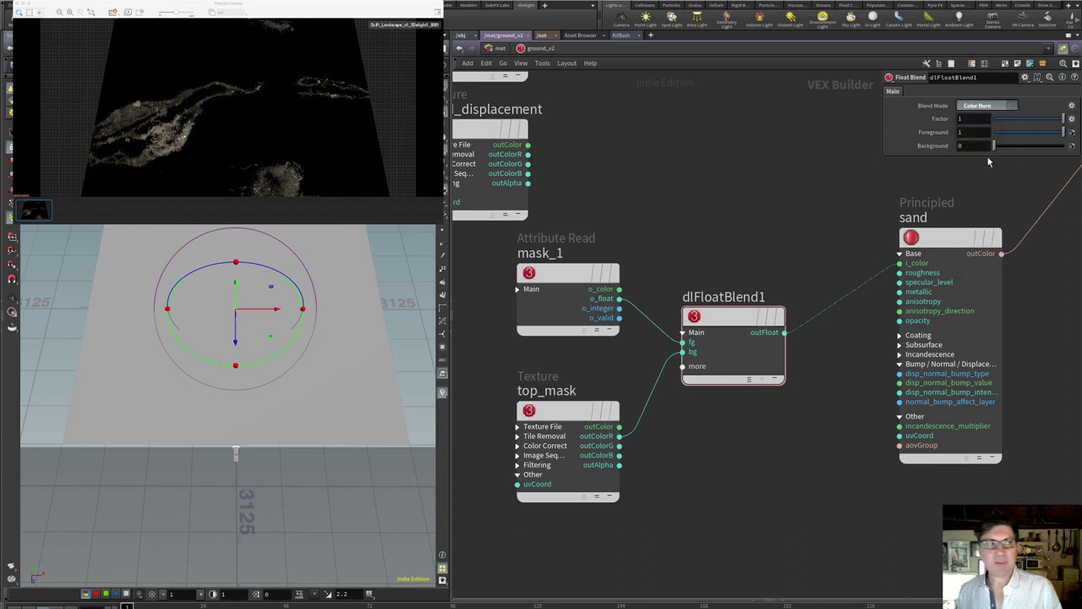
{"action": "left_click", "coordinate": [987, 159]}
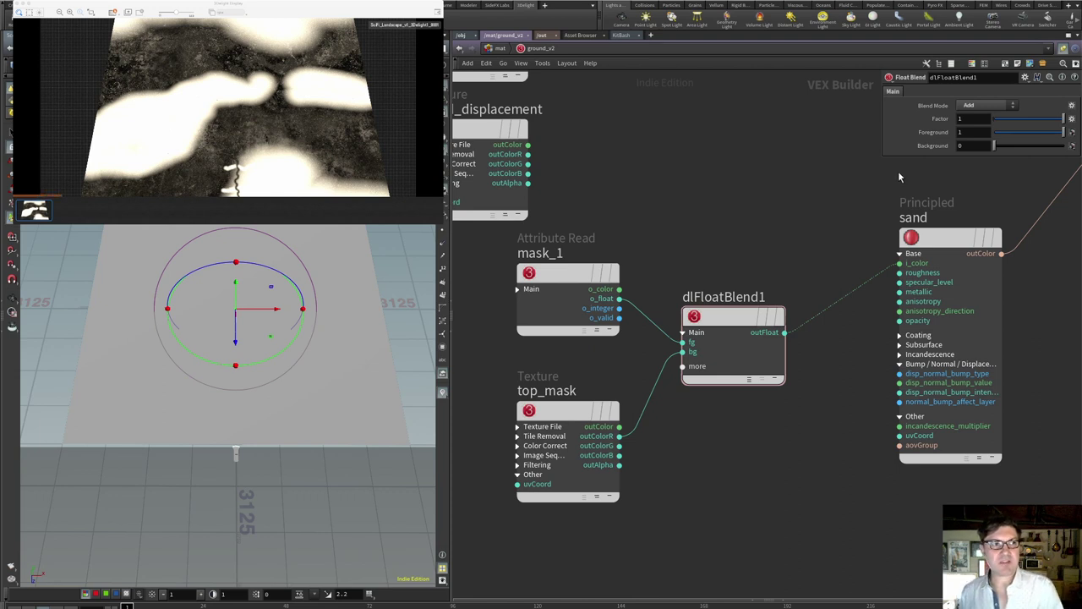
Try the Float Blend's Over mode while varying the factor, return the factor to 1, and switch to Screen.
{"action": "left_click", "coordinate": [1004, 106]}
{"action": "left_click", "coordinate": [998, 118]}
{"action": "left_click", "coordinate": [1031, 120]}
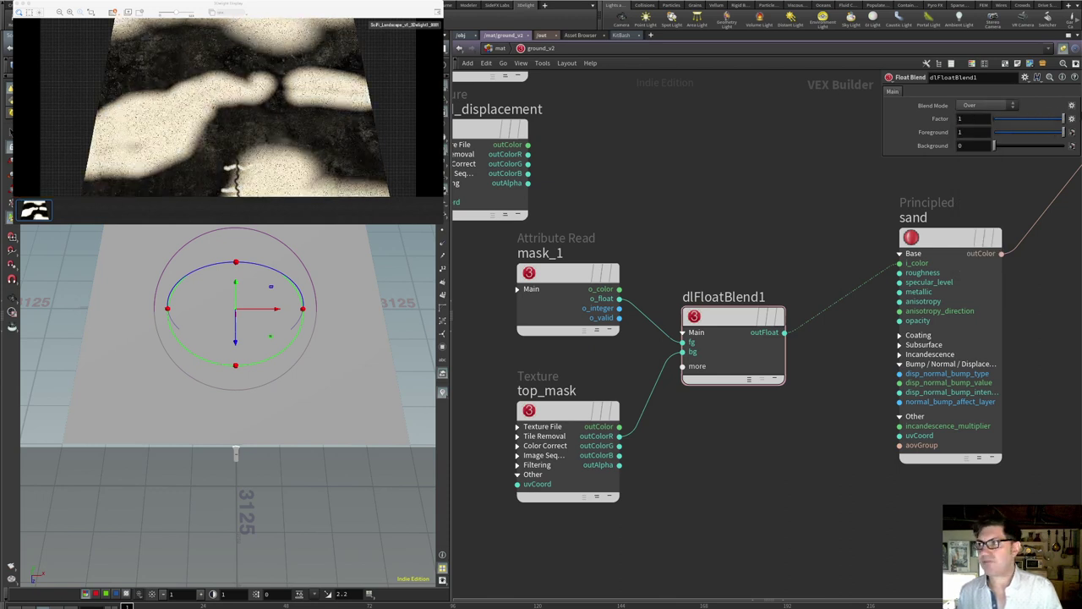
{"action": "left_click_drag", "start_coordinate": [1031, 123], "coordinate": [1064, 120]}
{"action": "left_click", "coordinate": [1004, 106]}
{"action": "left_click", "coordinate": [986, 169]}
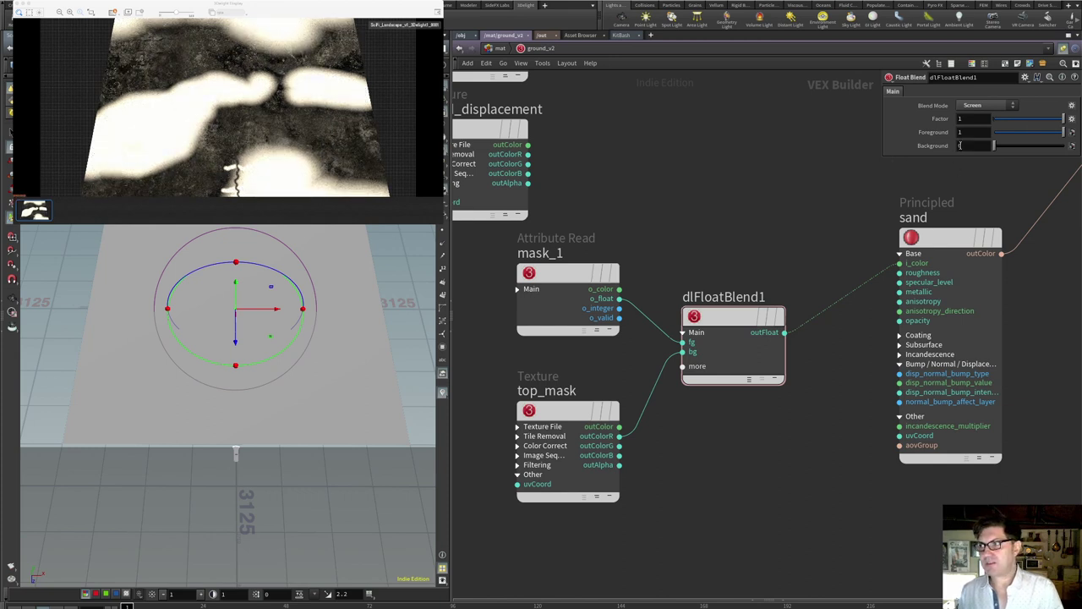
Try the Lighten (Max), Dodge and Overlay blend modes on the Float Blend node.
{"action": "left_click", "coordinate": [1000, 105]}
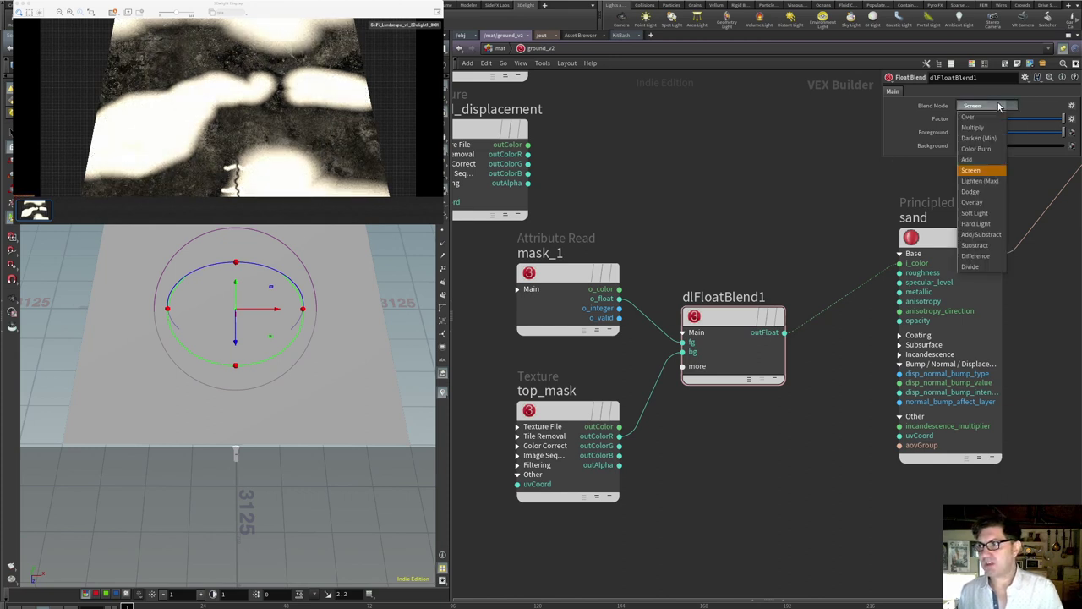
{"action": "left_click", "coordinate": [995, 181]}
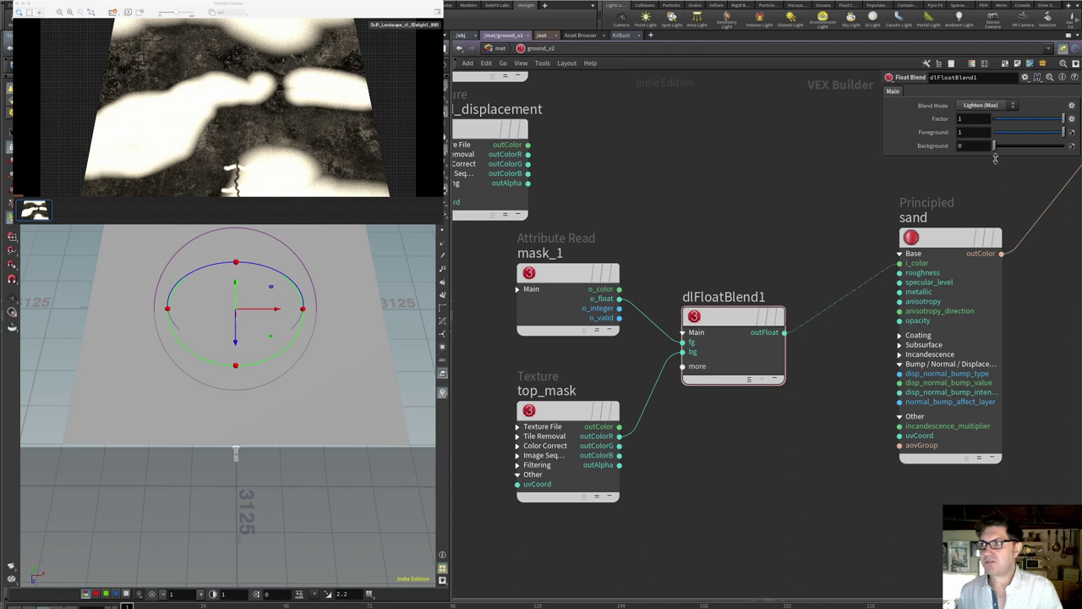
{"action": "left_click", "coordinate": [994, 108]}
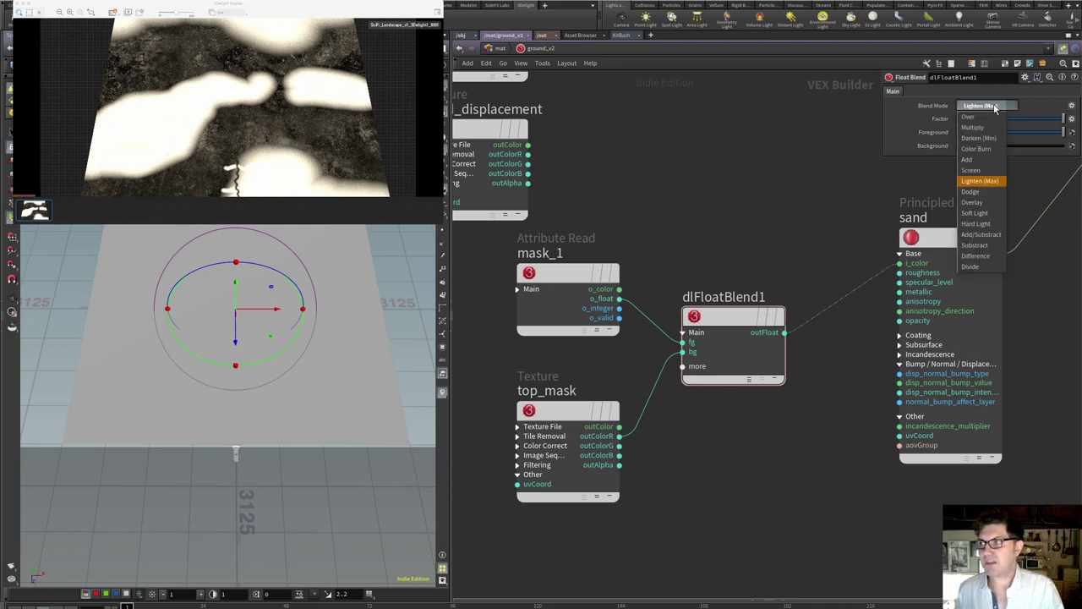
{"action": "left_click", "coordinate": [995, 192]}
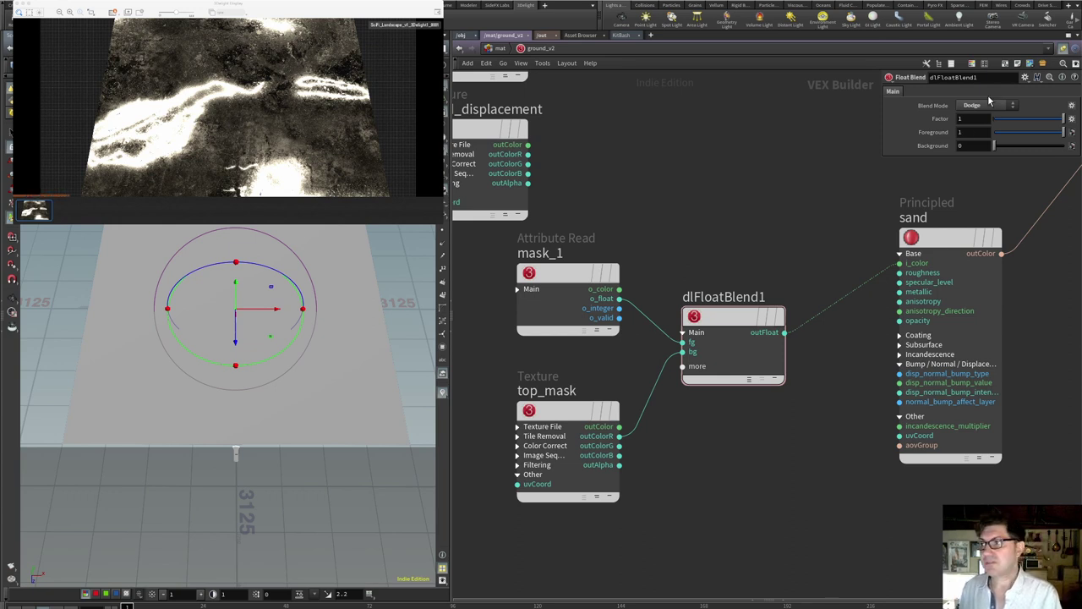
{"action": "left_click", "coordinate": [992, 107]}
{"action": "left_click", "coordinate": [981, 203]}
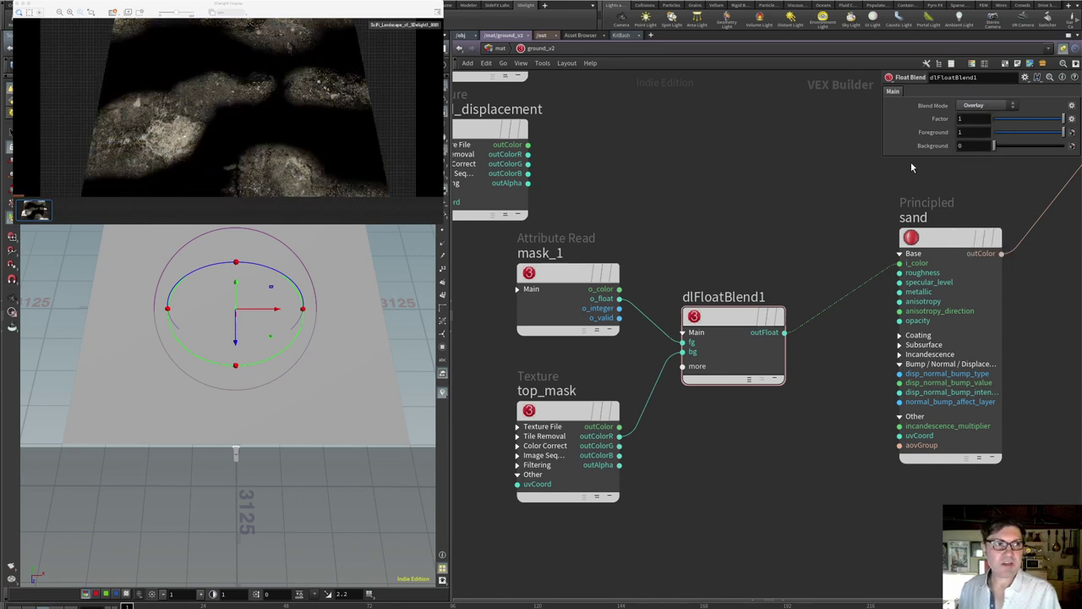
Compare Multiply with Overlay by switching the Float Blend's mode to Multiply and back to Overlay.
{"action": "left_click", "coordinate": [999, 107]}
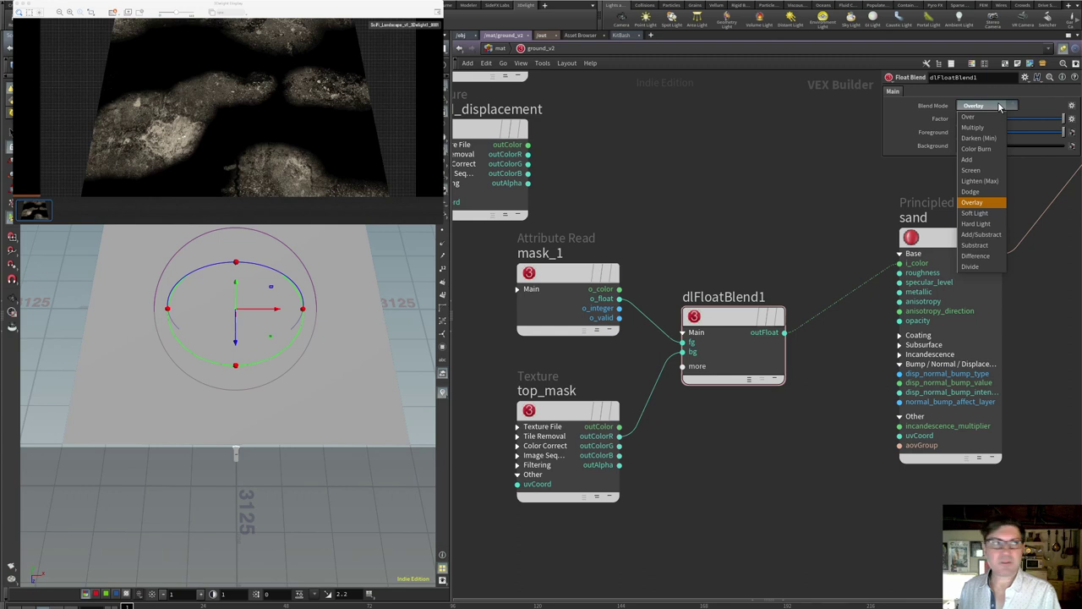
{"action": "left_click", "coordinate": [983, 127]}
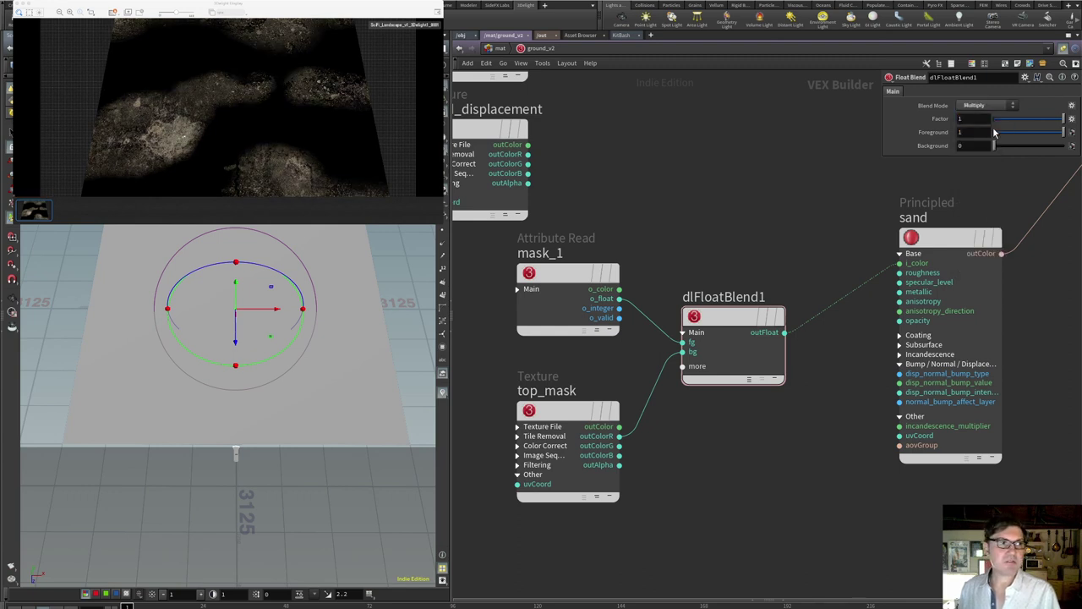
{"action": "left_click", "coordinate": [997, 108]}
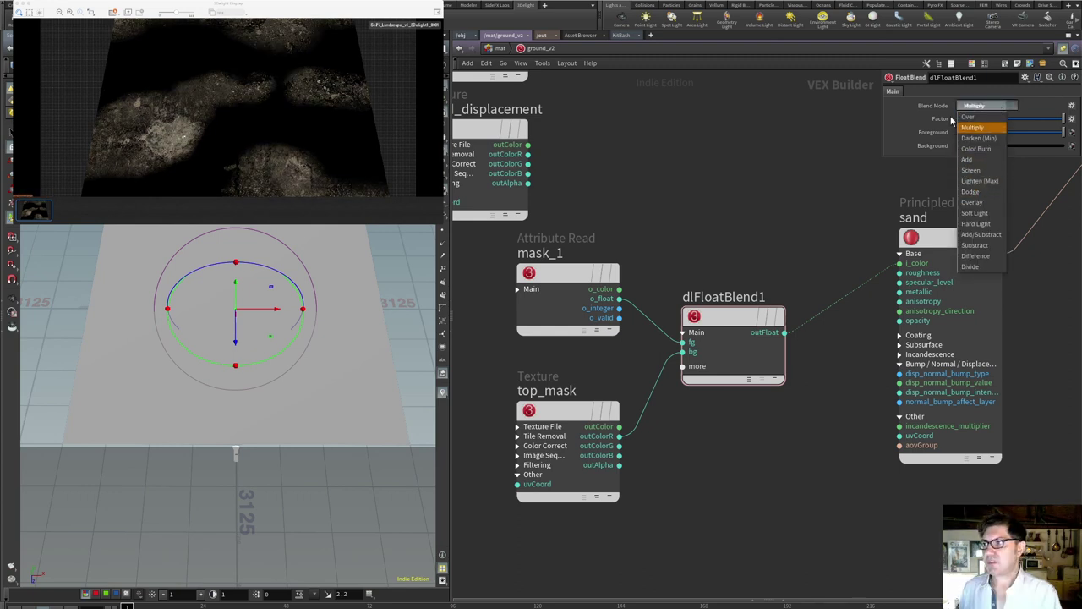
{"action": "left_click", "coordinate": [978, 203]}
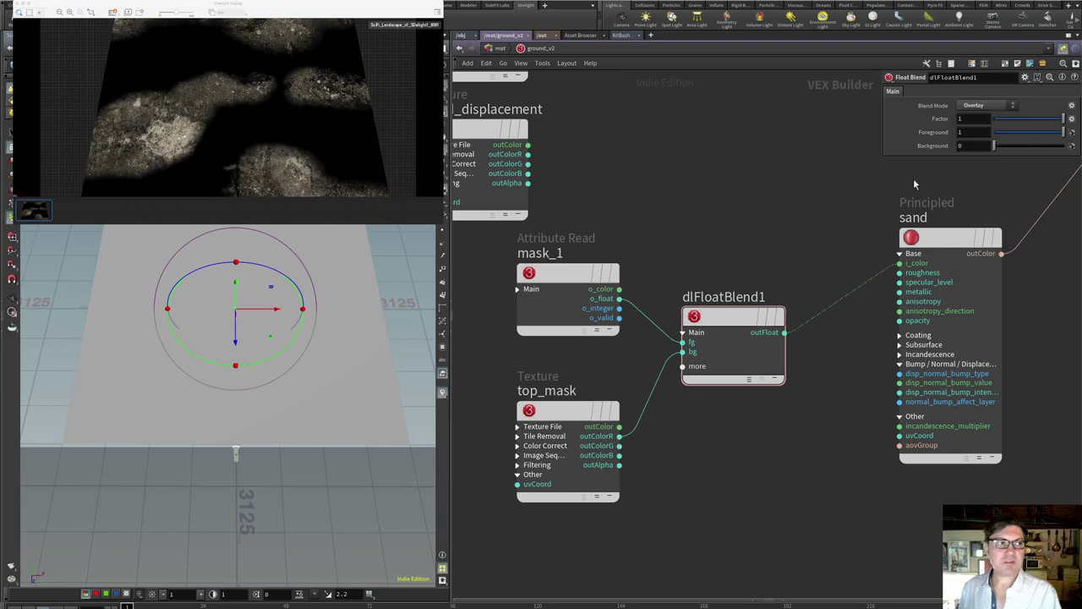
Try the Soft Light, Hard Light and Add/Substract blend modes on the Float Blend node.
{"action": "left_click", "coordinate": [991, 105]}
{"action": "left_click", "coordinate": [976, 213]}
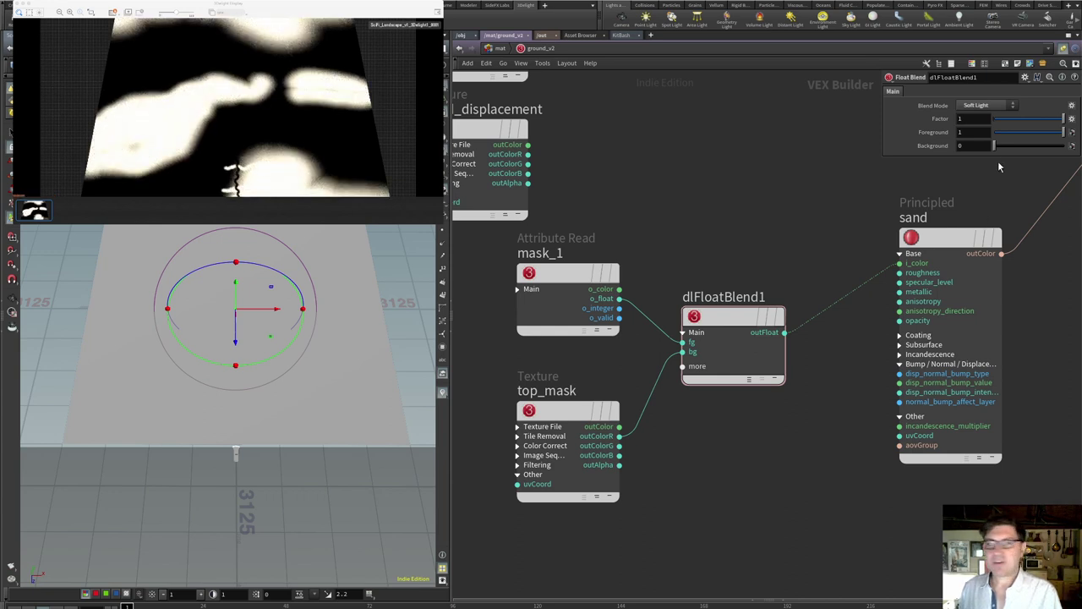
{"action": "left_click", "coordinate": [985, 104]}
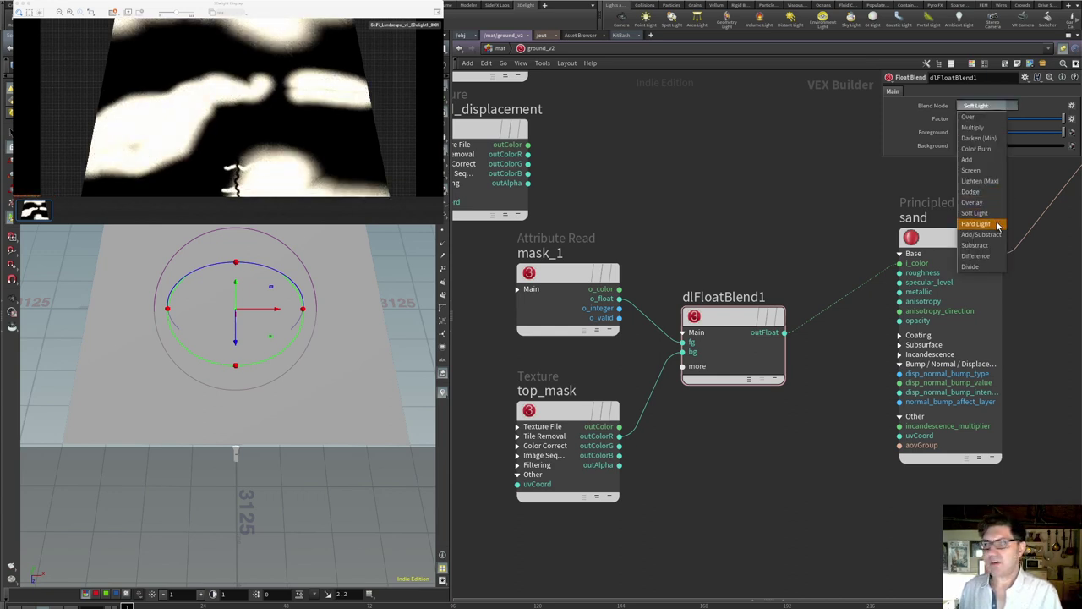
{"action": "left_click", "coordinate": [997, 227]}
{"action": "left_click", "coordinate": [1002, 108]}
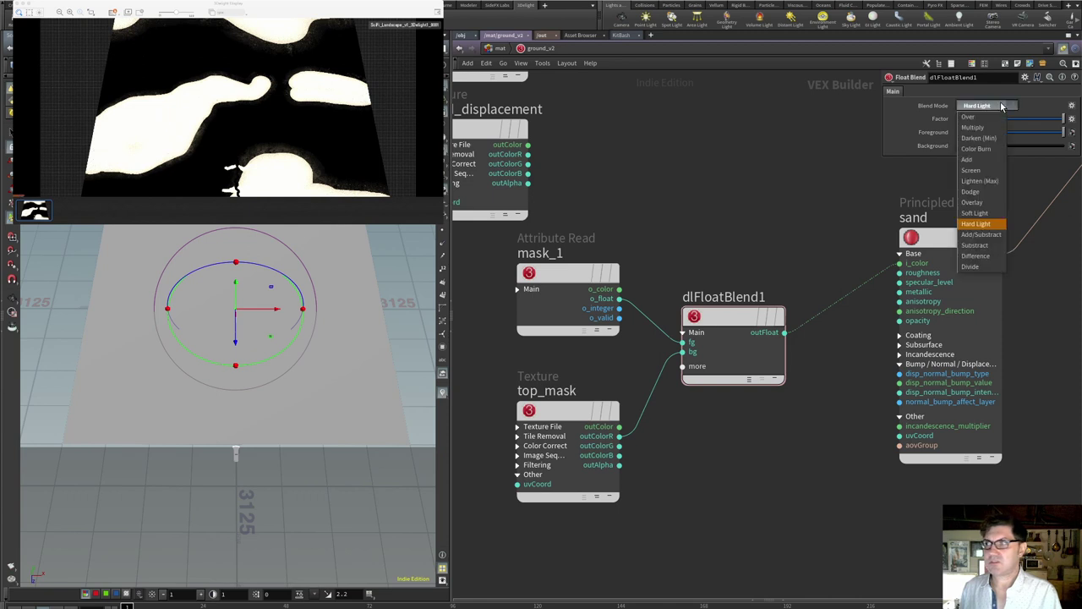
{"action": "left_click", "coordinate": [991, 238]}
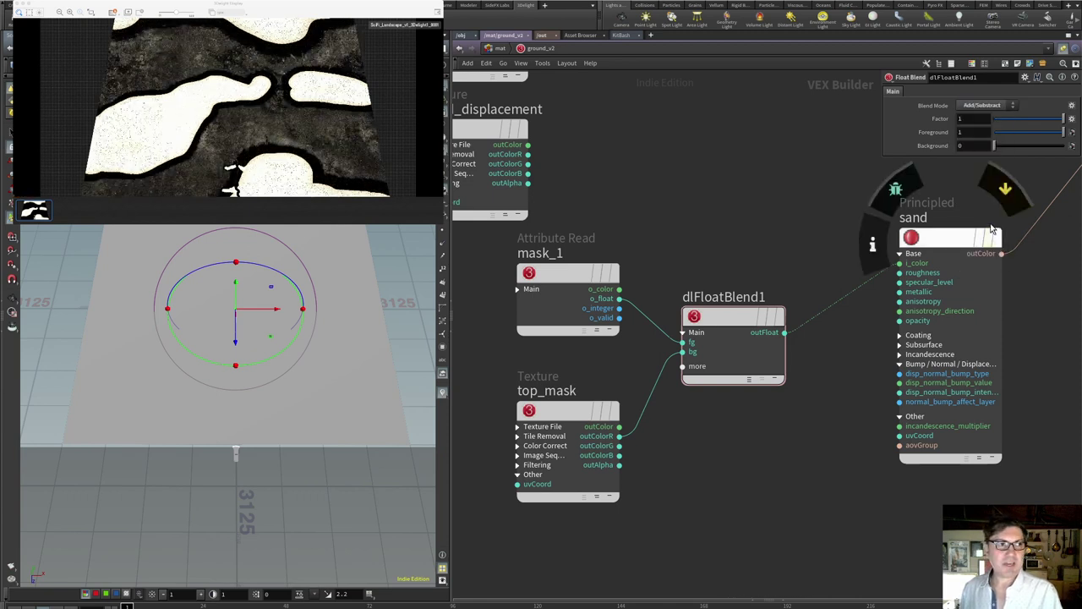
Try the Substract, Difference and Divide blend modes on the Float Blend node.
{"action": "left_click", "coordinate": [994, 108]}
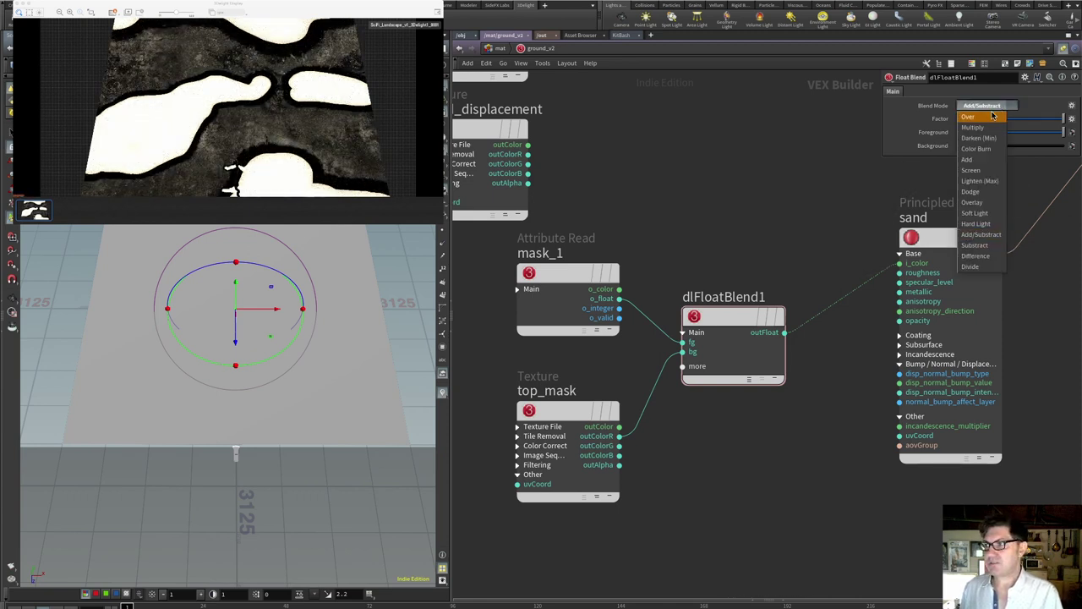
{"action": "left_click", "coordinate": [989, 245]}
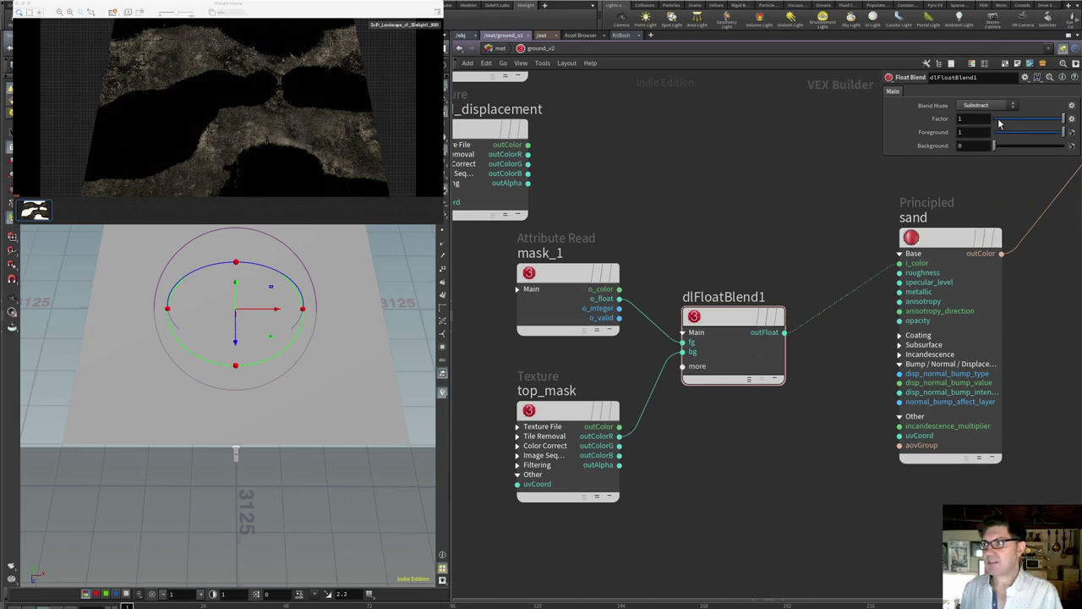
{"action": "left_click", "coordinate": [998, 107]}
{"action": "left_click", "coordinate": [994, 253]}
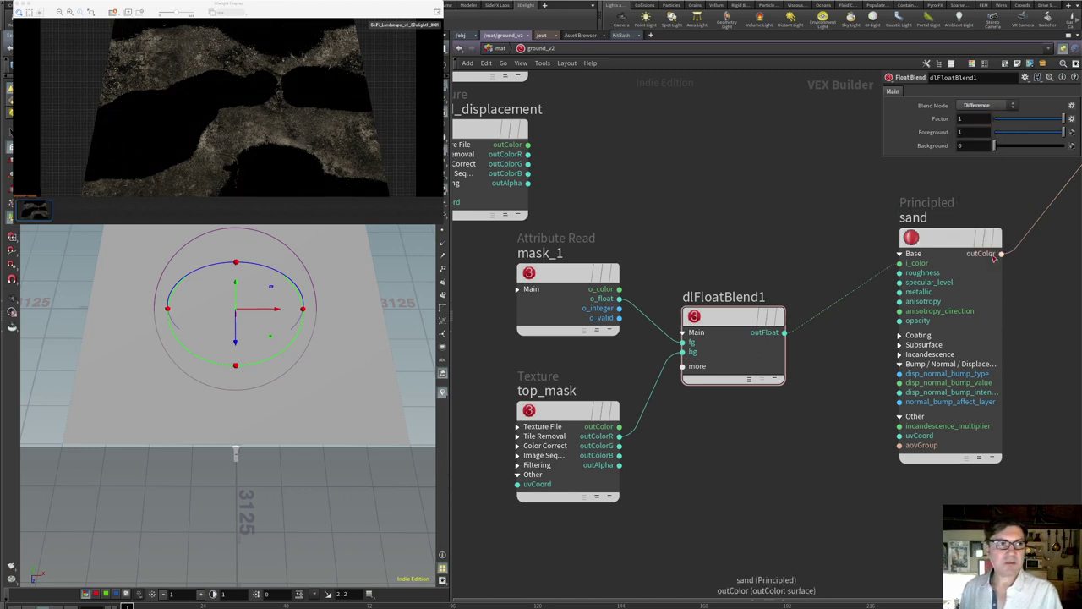
{"action": "left_click", "coordinate": [994, 108]}
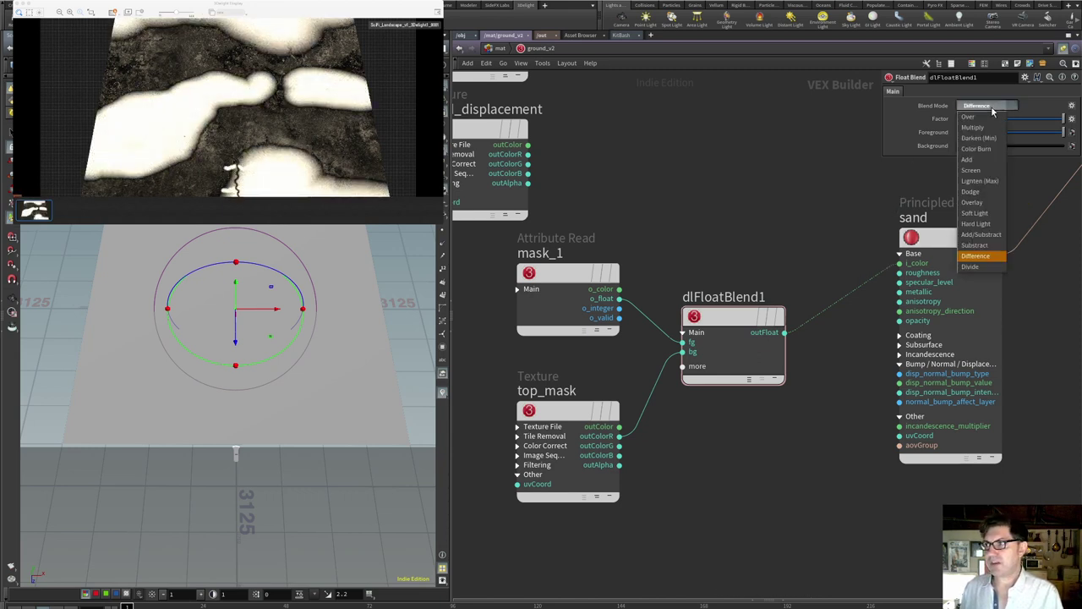
{"action": "left_click", "coordinate": [985, 265]}
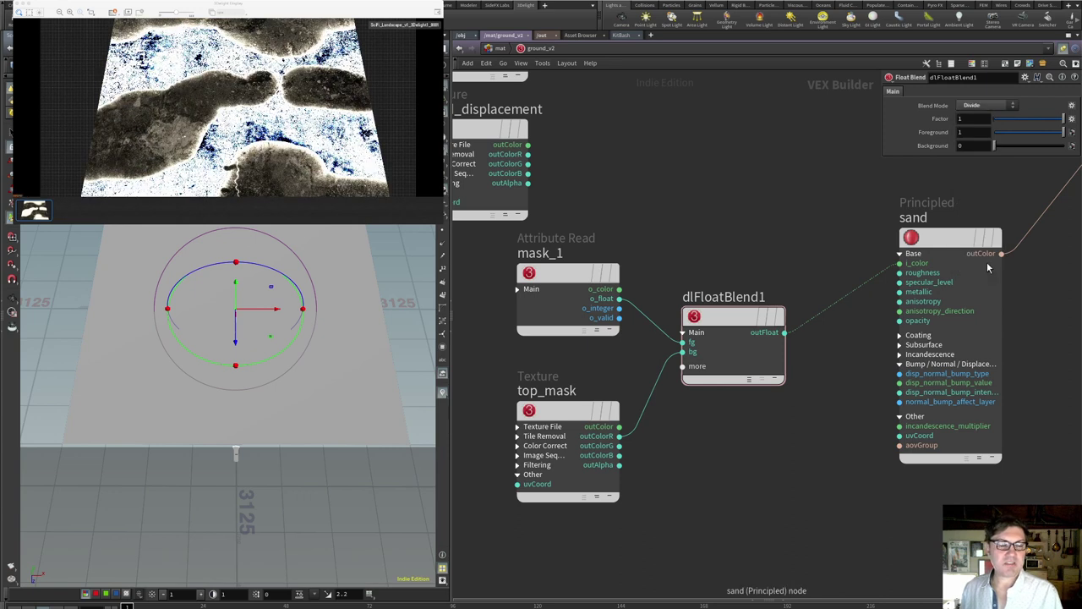
Try Soft Light against Dodge on the Float Blend node, and leave its blend mode at Dodge.
{"action": "left_click", "coordinate": [984, 109]}
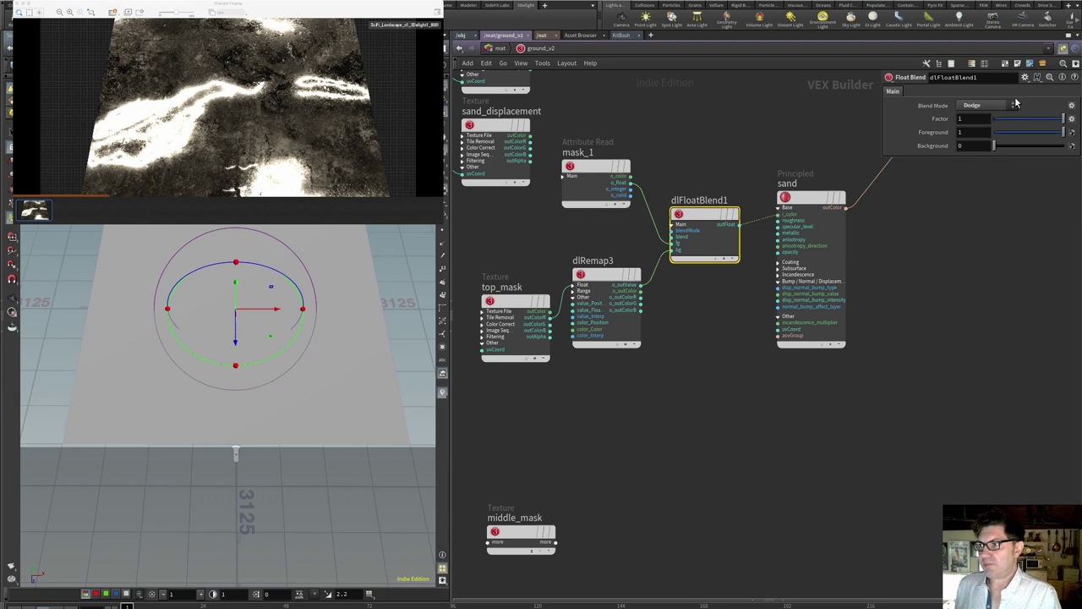
{"action": "left_click", "coordinate": [1015, 103]}
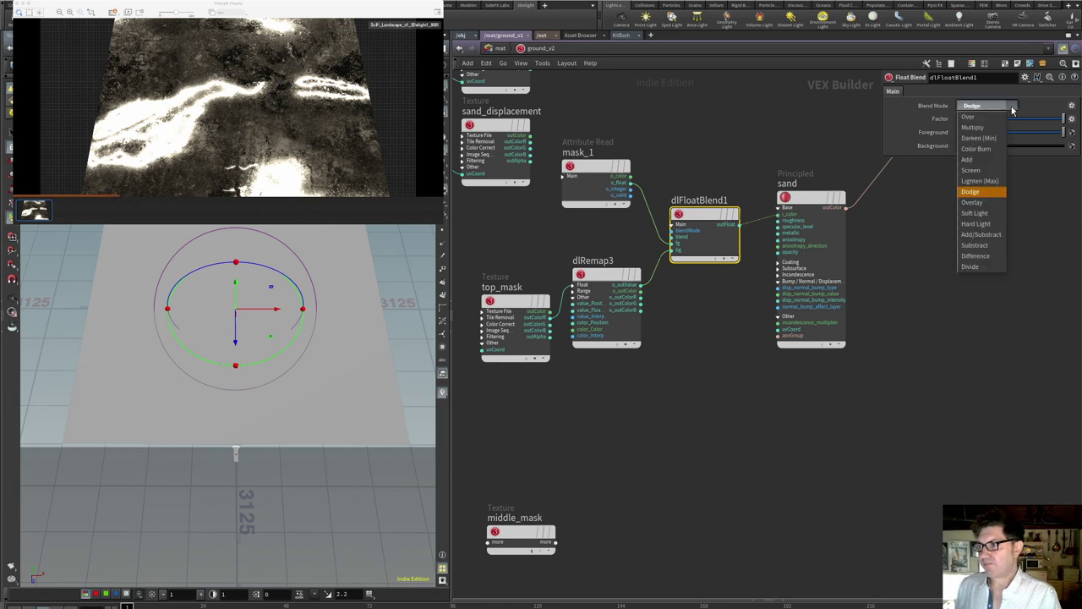
{"action": "left_click", "coordinate": [986, 216]}
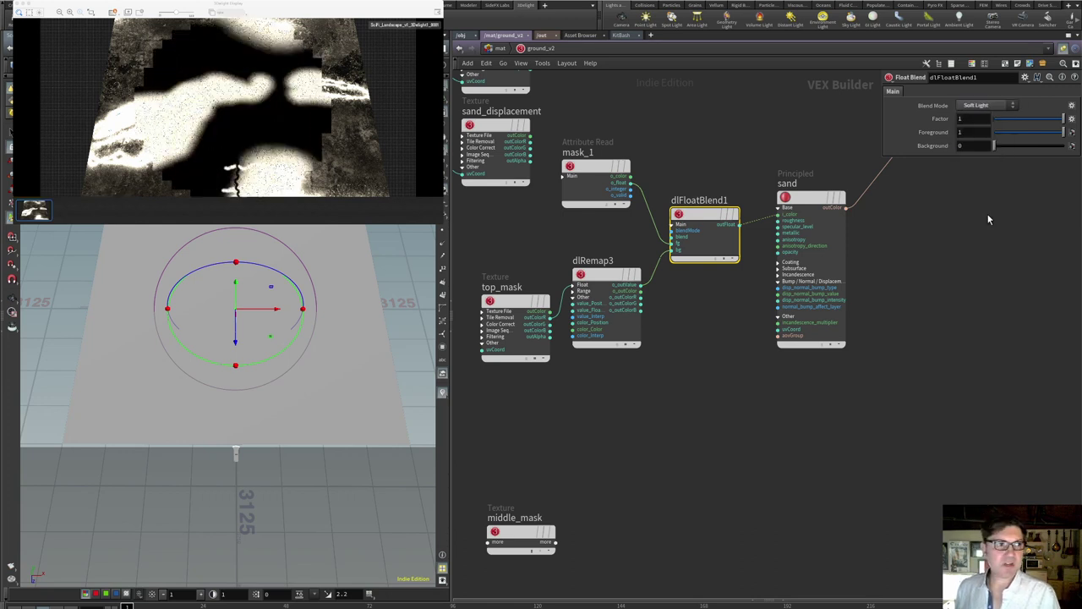
{"action": "left_click", "coordinate": [994, 106]}
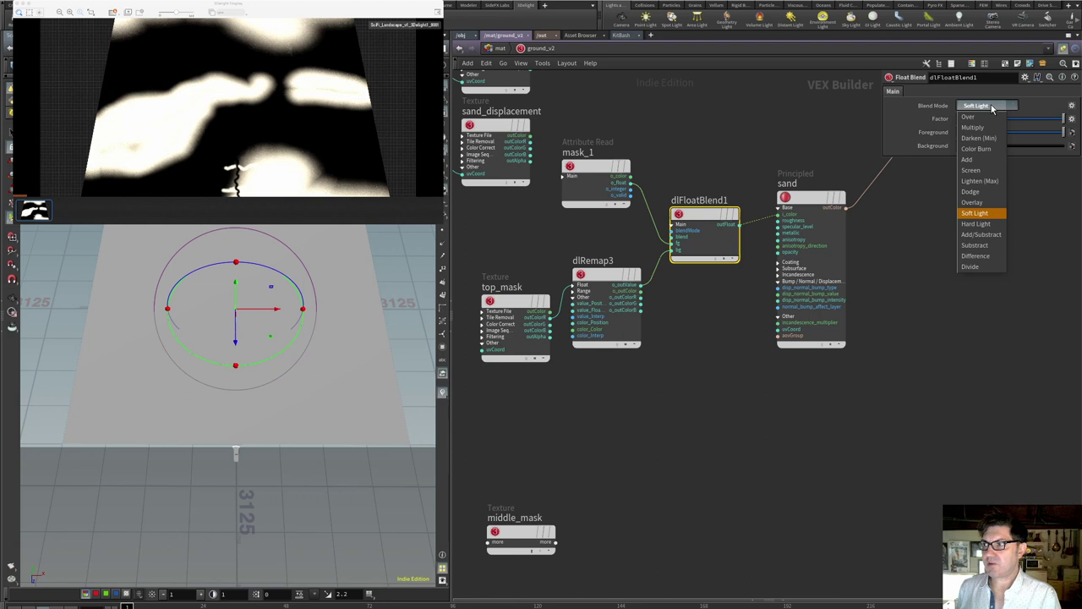
{"action": "left_click", "coordinate": [982, 192]}
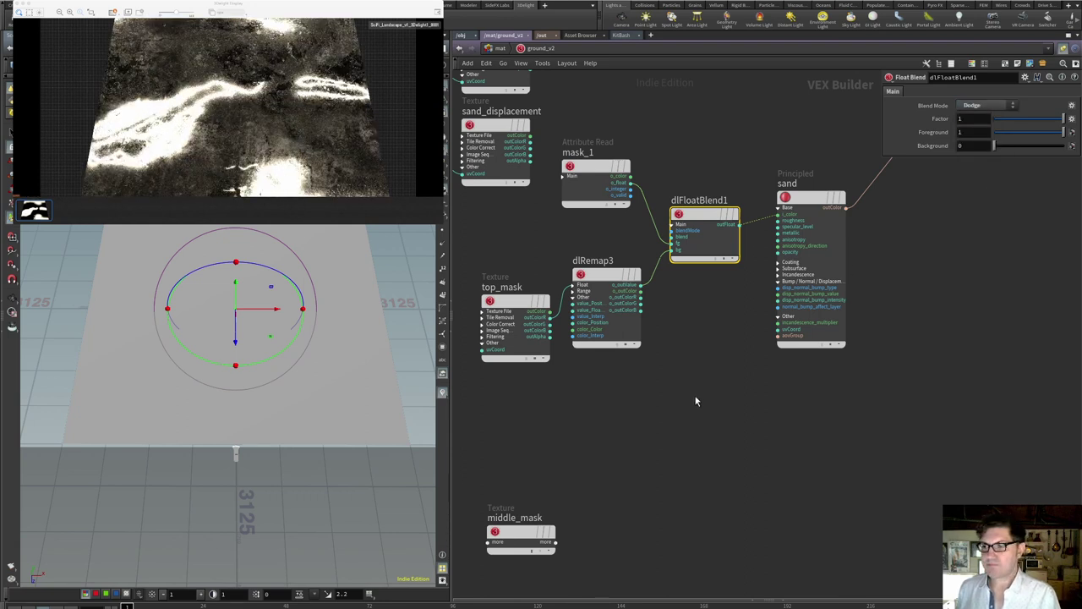
Try a steeper float ramp on dlRemap3 by moving its end point to a position of about 0.49.
{"action": "left_click", "coordinate": [511, 306]}
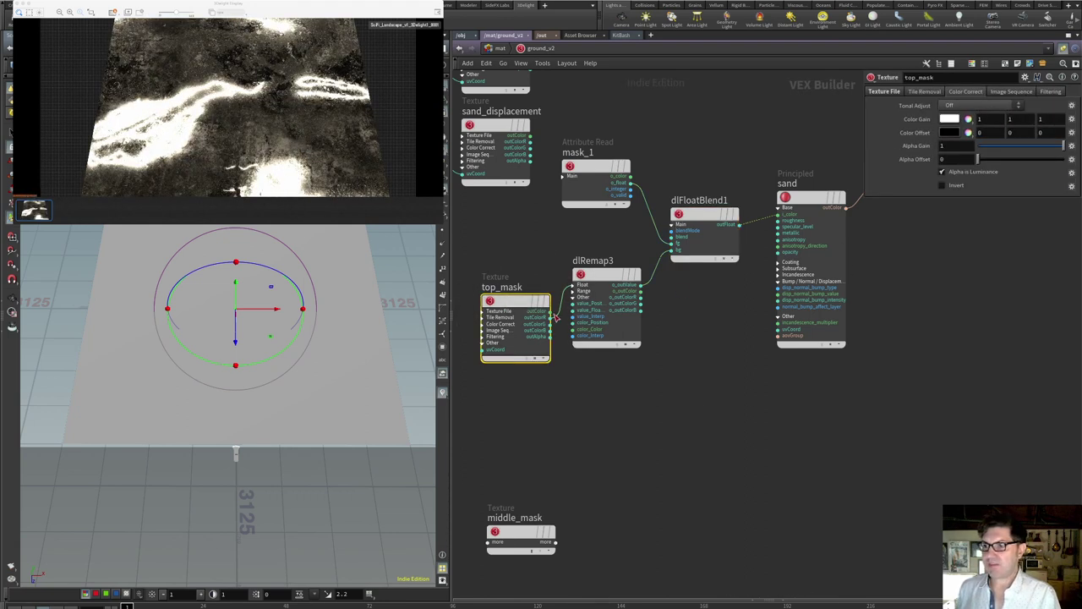
{"action": "left_click", "coordinate": [602, 279]}
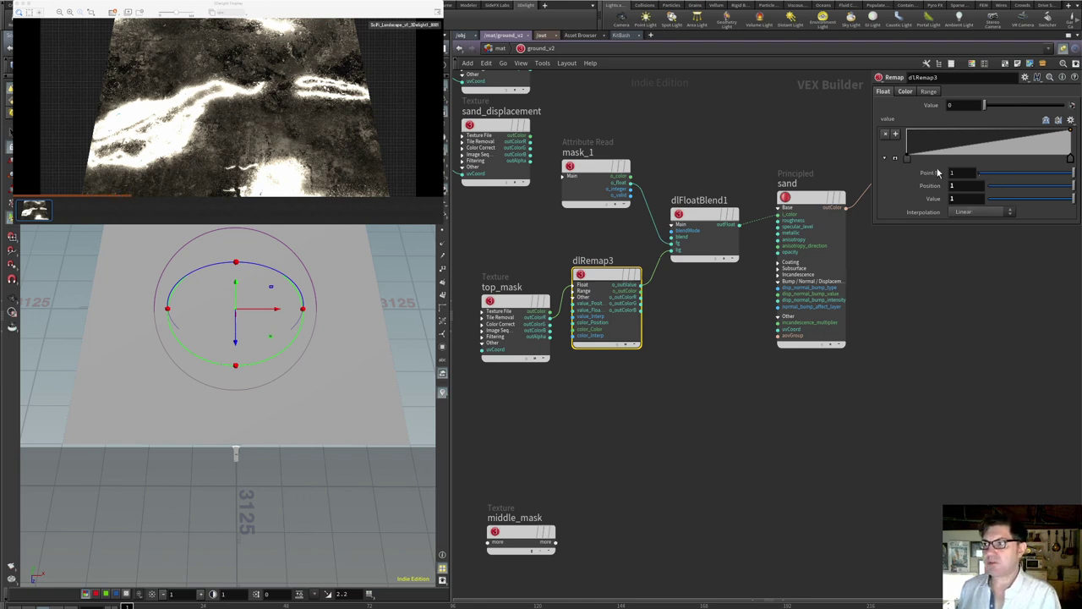
{"action": "mouse_move", "coordinate": [907, 159]}
{"action": "left_mouse_down"}
{"action": "mouse_move", "coordinate": [918, 162]}
{"action": "mouse_move", "coordinate": [903, 161]}
{"action": "left_mouse_up"}
{"action": "left_click_drag", "start_coordinate": [1070, 163], "coordinate": [1002, 160]}
{"action": "left_click_drag", "start_coordinate": [908, 160], "coordinate": [912, 166]}
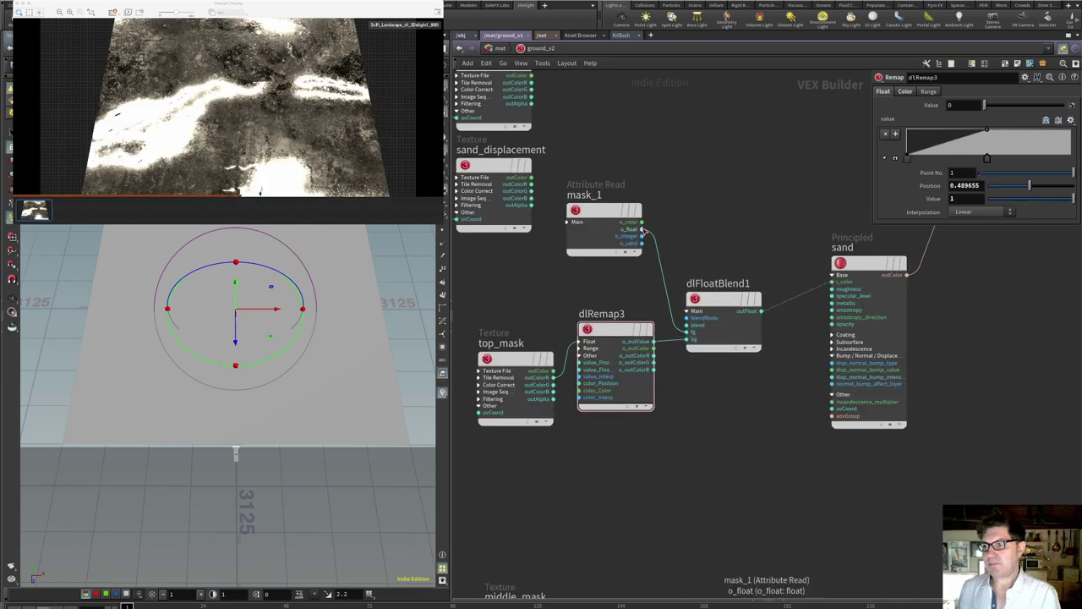
Compare the raw mask_1 float wired into the sand material's i_color with the dlFloatBlend1 output.
{"action": "left_click_drag", "start_coordinate": [642, 230], "coordinate": [819, 281]}
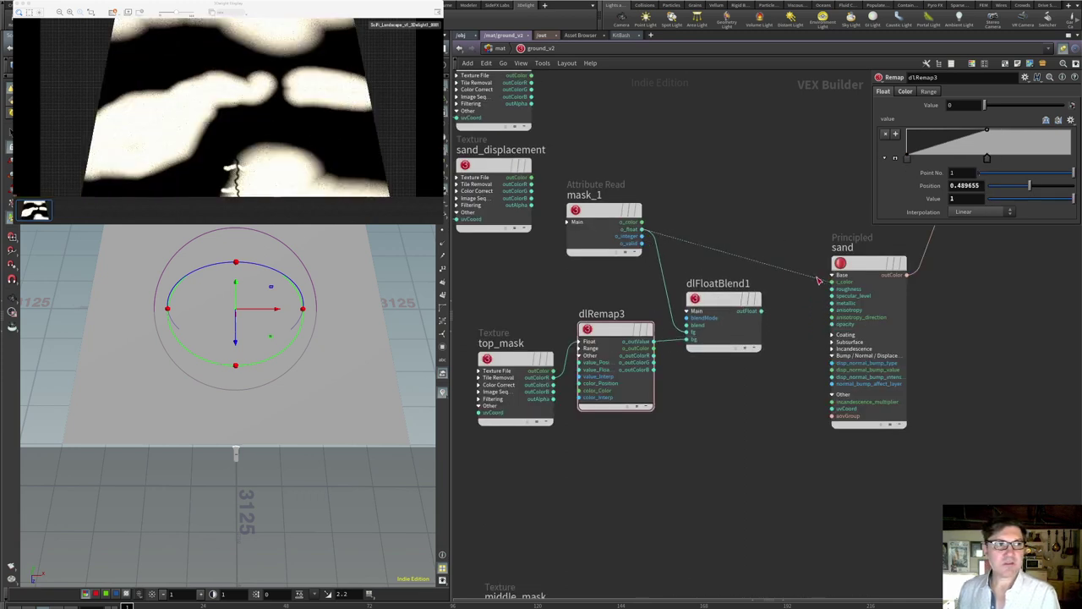
{"action": "left_click", "coordinate": [819, 286]}
{"action": "left_click", "coordinate": [818, 288]}
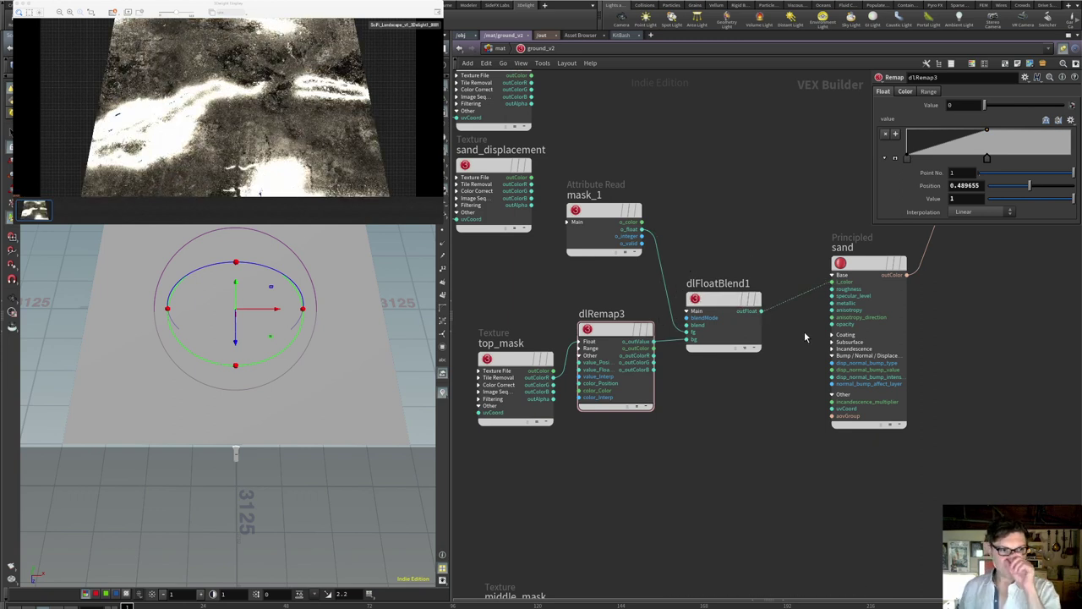
Undo the ramp edit and delete the dlRemap3 node, leaving top_mask wired straight into the Float Blend's background.
{"action": "key", "text": "ctrl+z"}
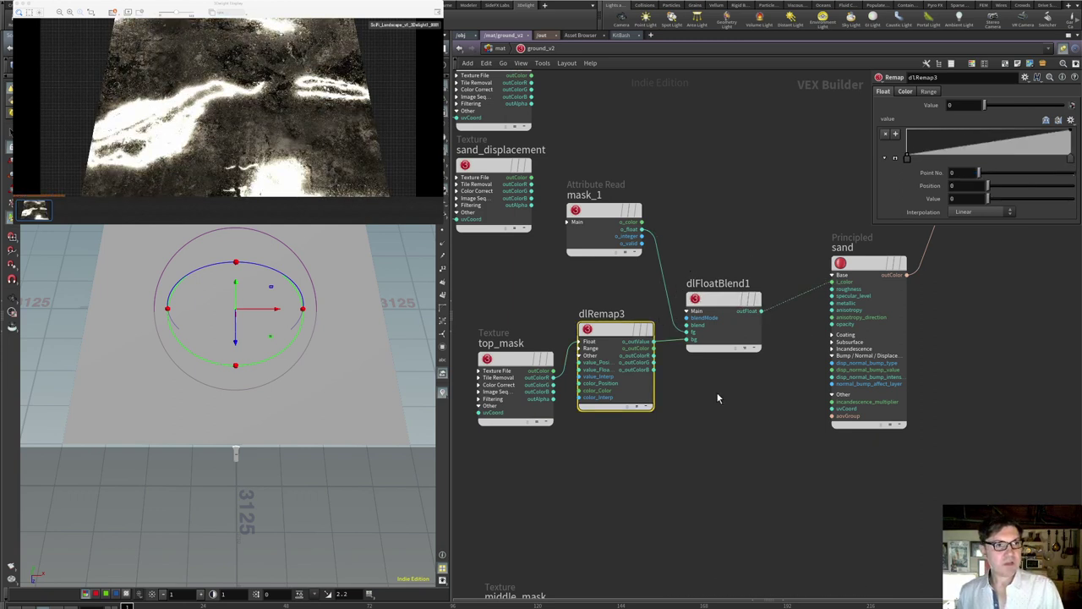
{"action": "mouse_move", "coordinate": [614, 331]}
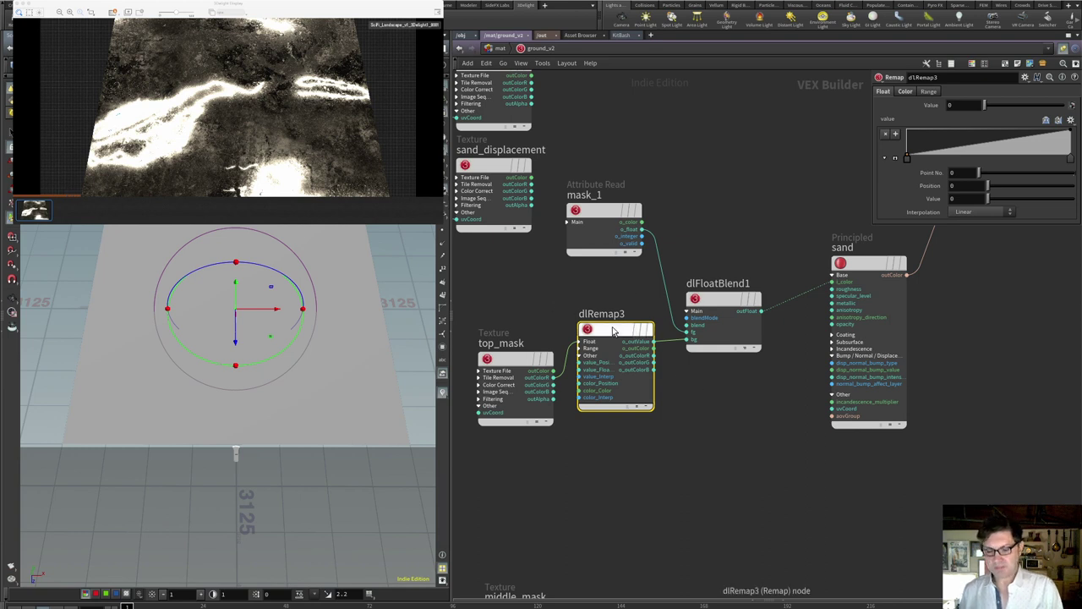
{"action": "key", "text": "Delete"}
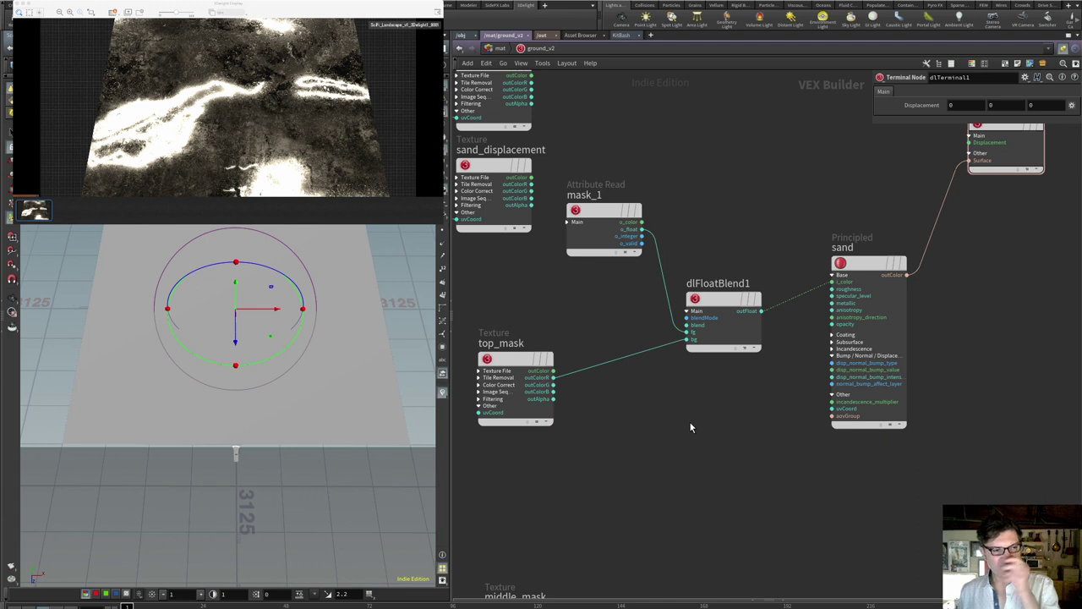
Tidy the network by placing mask_1 above top_mask, dlFloatBlend1 beside them, and the sand node farther away.
{"action": "left_click_drag", "start_coordinate": [718, 306], "coordinate": [665, 333]}
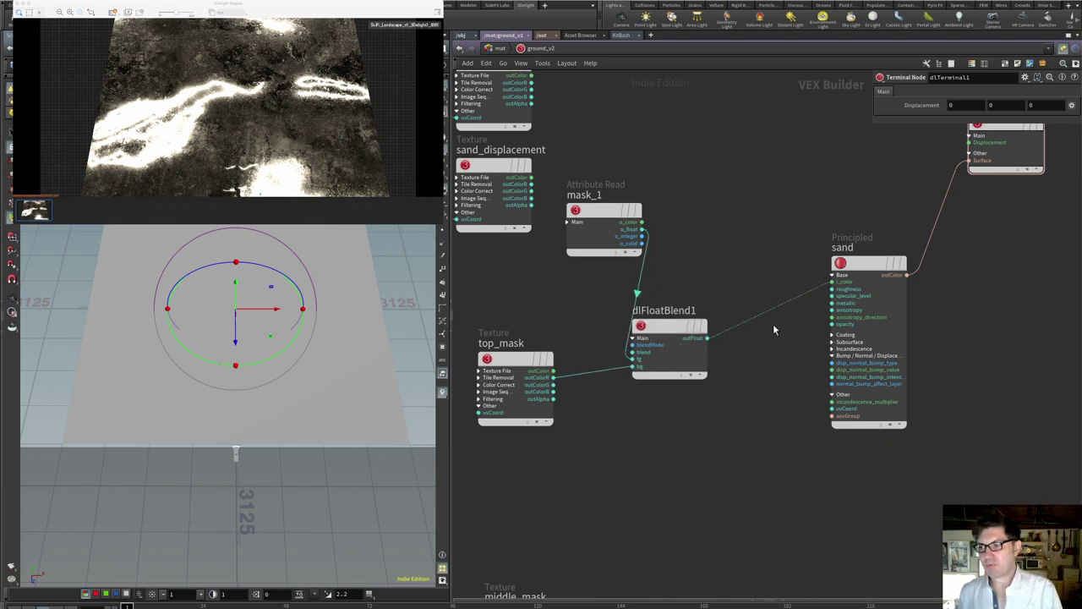
{"action": "left_click_drag", "start_coordinate": [597, 217], "coordinate": [510, 279]}
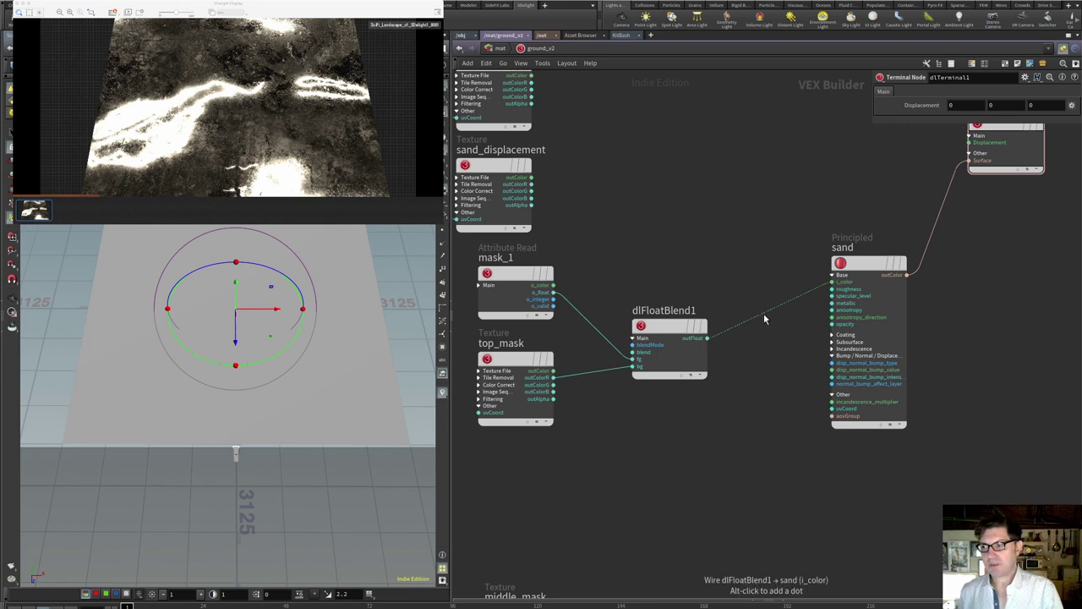
{"action": "left_click_drag", "start_coordinate": [870, 263], "coordinate": [914, 261]}
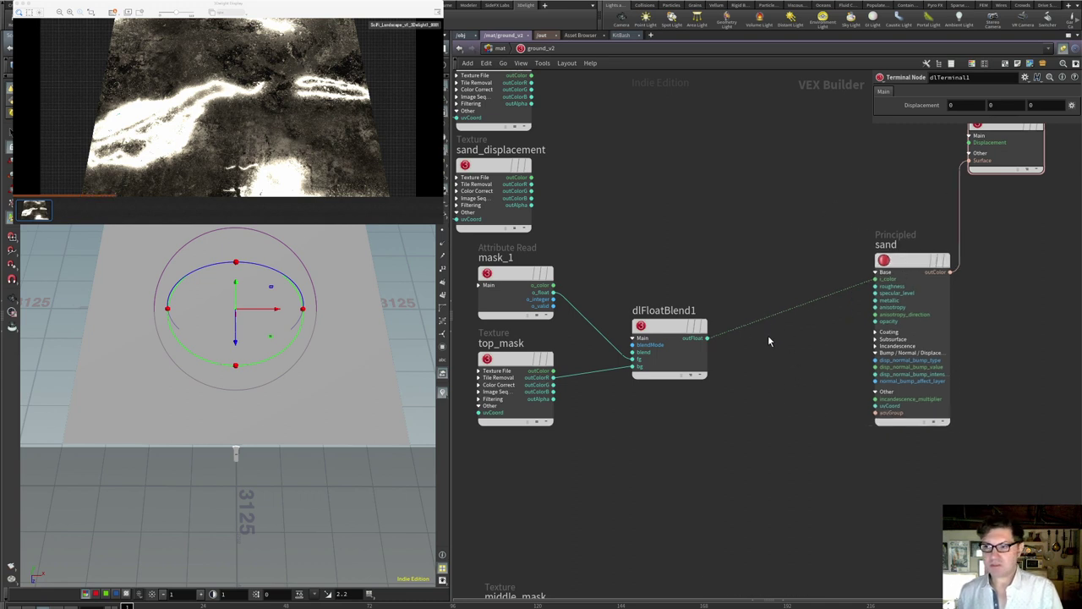
{"action": "left_click_drag", "start_coordinate": [675, 339], "coordinate": [645, 330]}
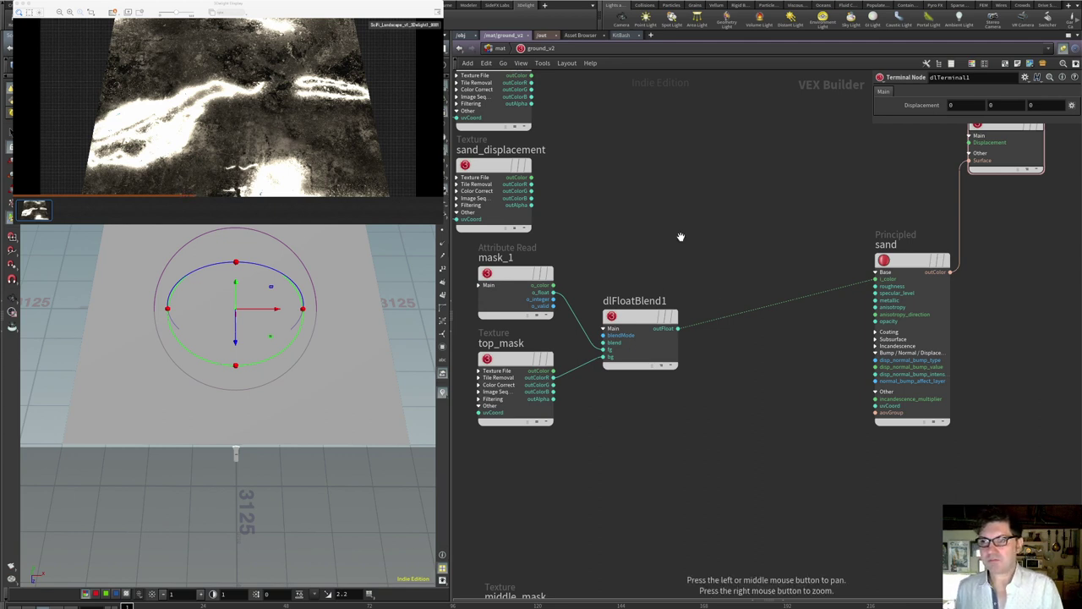
{"action": "scroll", "coordinate": [681, 237], "scroll_direction": "up", "scroll_amount": 3}
{"action": "scroll", "coordinate": [681, 237], "scroll_direction": "down", "scroll_amount": 4}
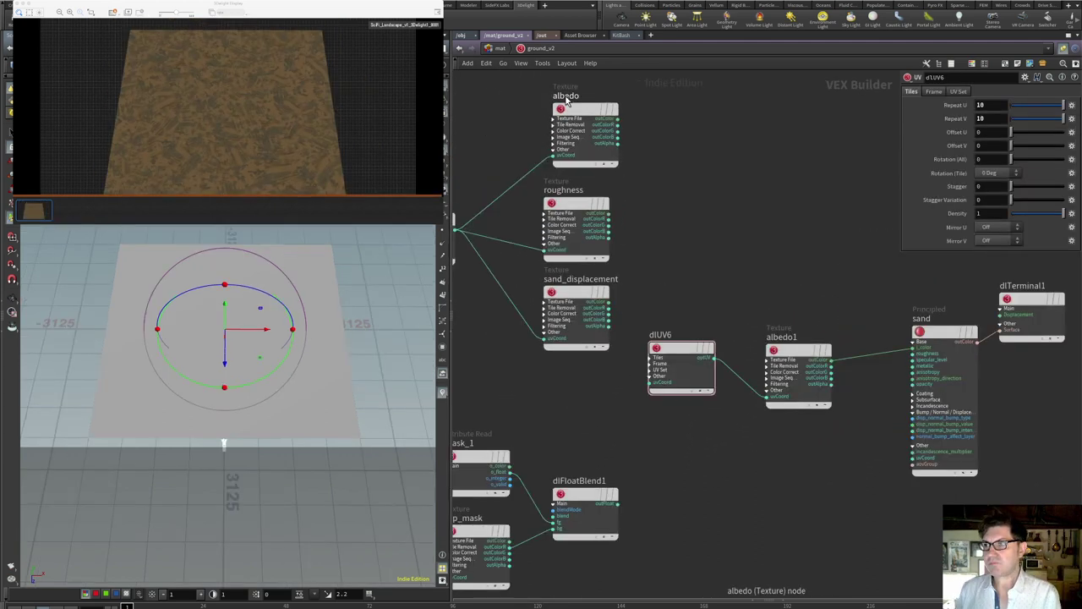
Rename the albedo texture node as light_sand and the albedo1 texture node as dark_sand.
{"action": "double_click", "coordinate": [565, 96]}
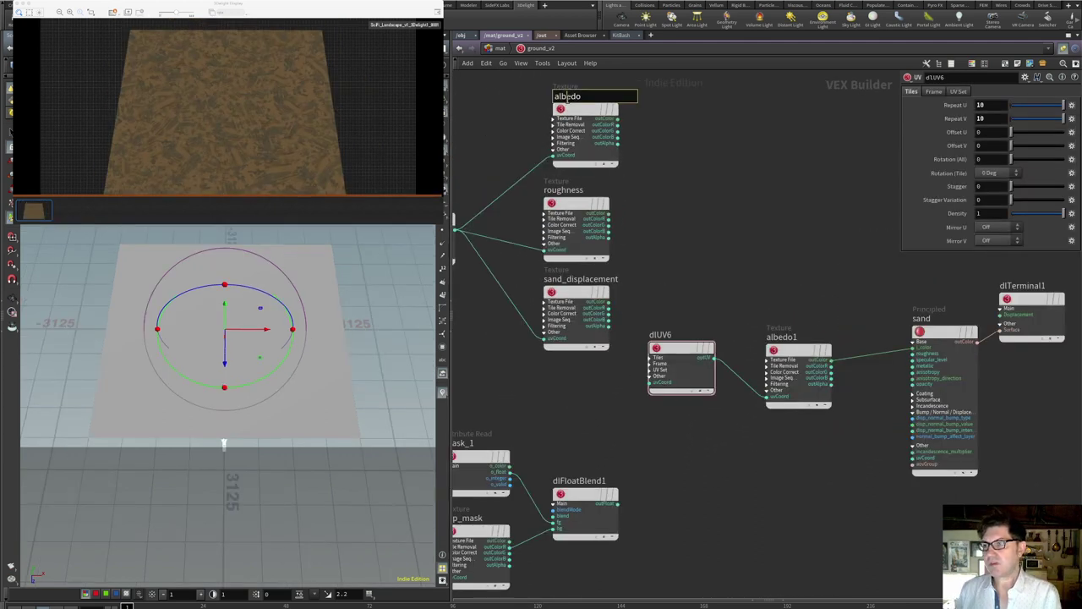
{"action": "type", "text": "light_sand"}
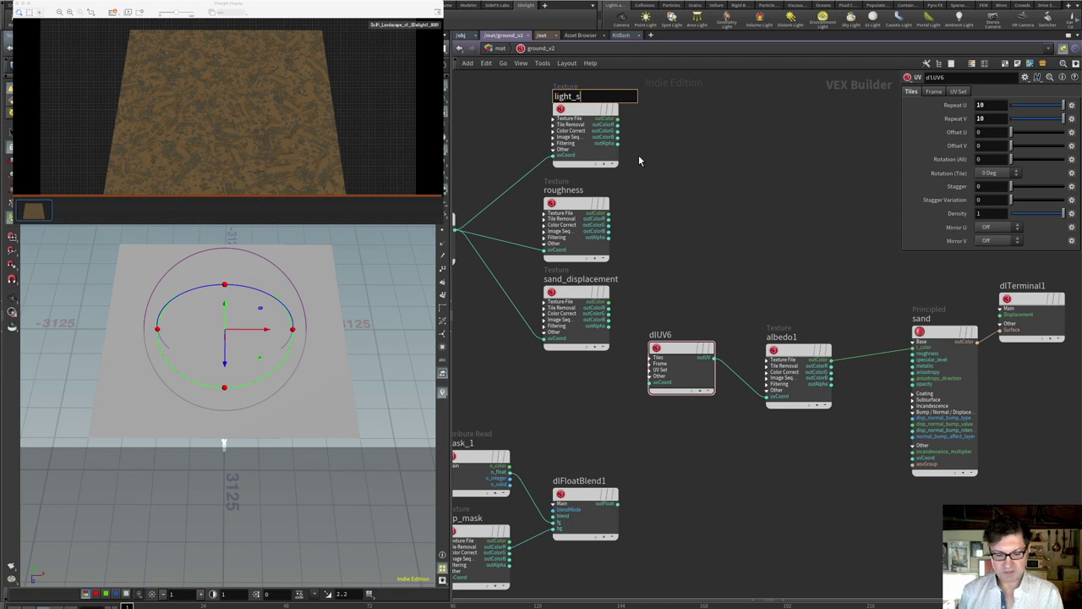
{"action": "key", "text": "Return"}
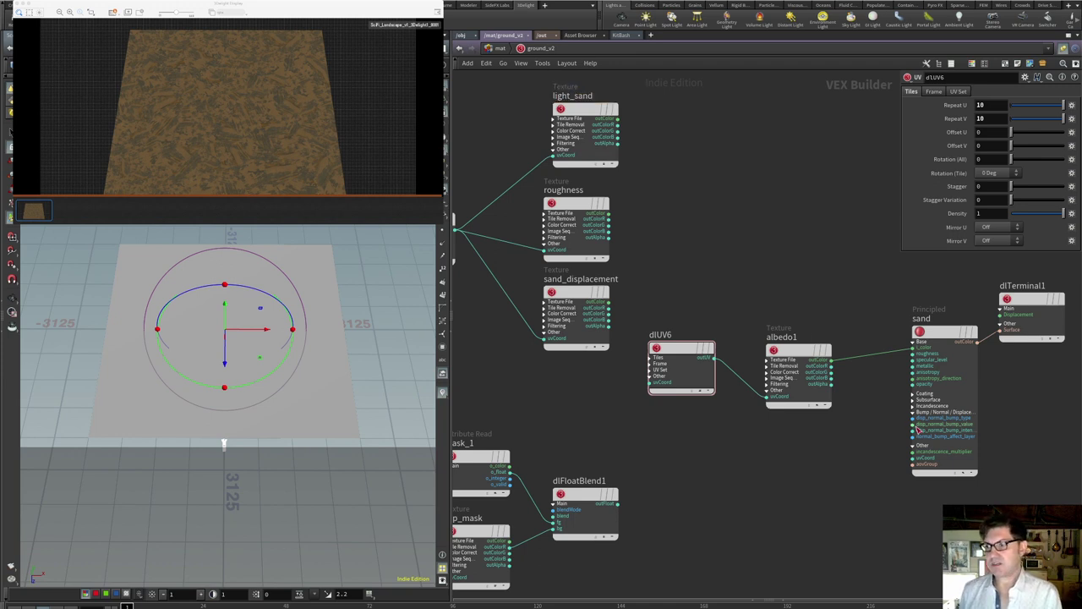
{"action": "double_click", "coordinate": [781, 337]}
{"action": "type", "text": "dark_sa"}
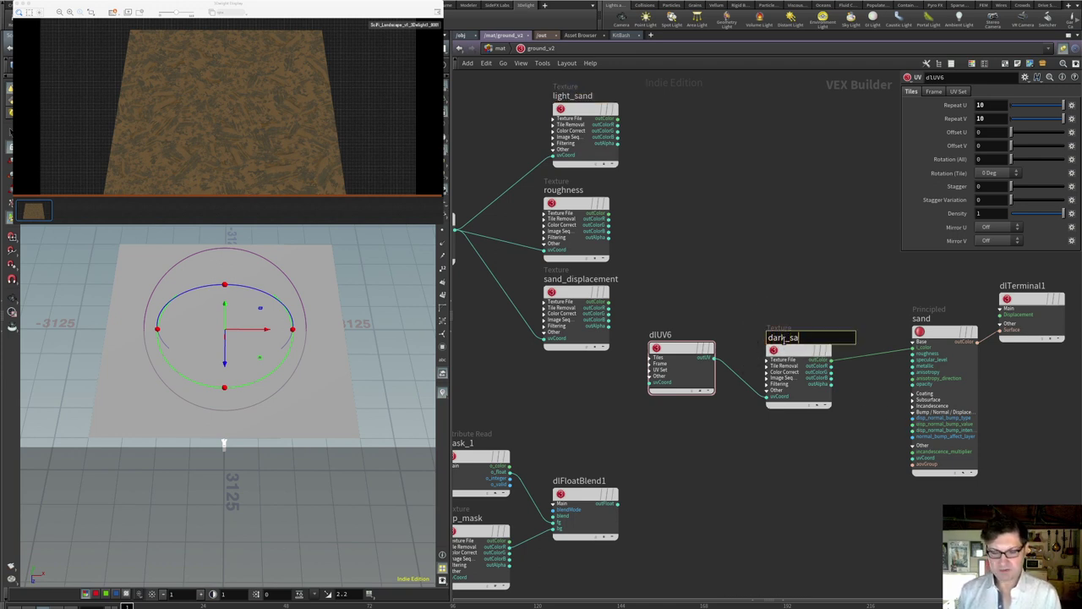
{"action": "type", "text": "nd"}
{"action": "key", "text": "Return"}
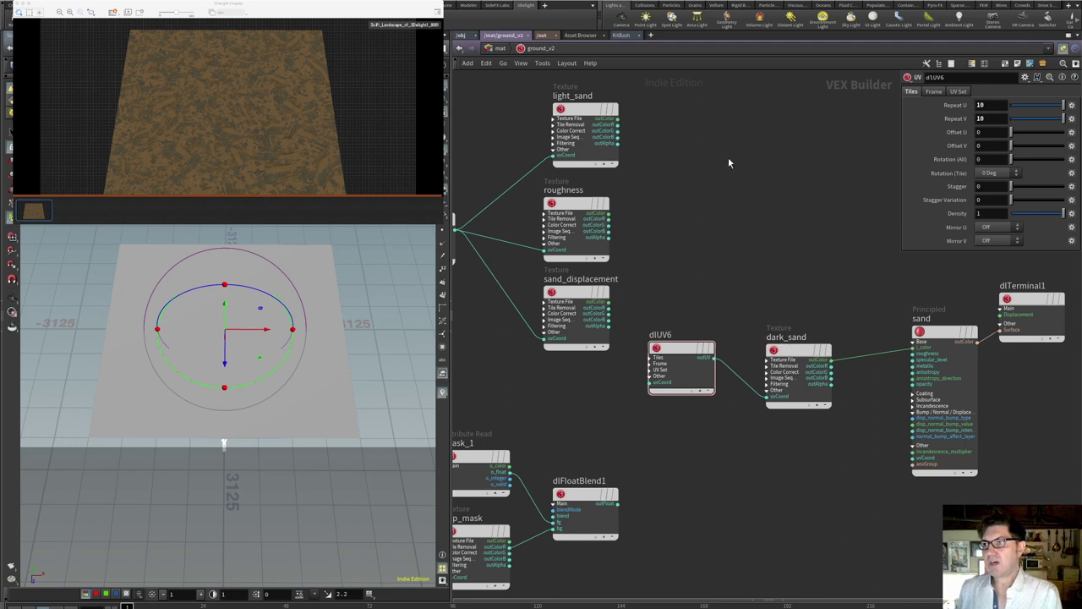
Add a Color Blend node with light_sand as foreground and dark_sand as background, and feed its outColor into sand's i_color.
{"action": "left_click", "coordinate": [617, 118]}
{"action": "key", "text": "Tab"}
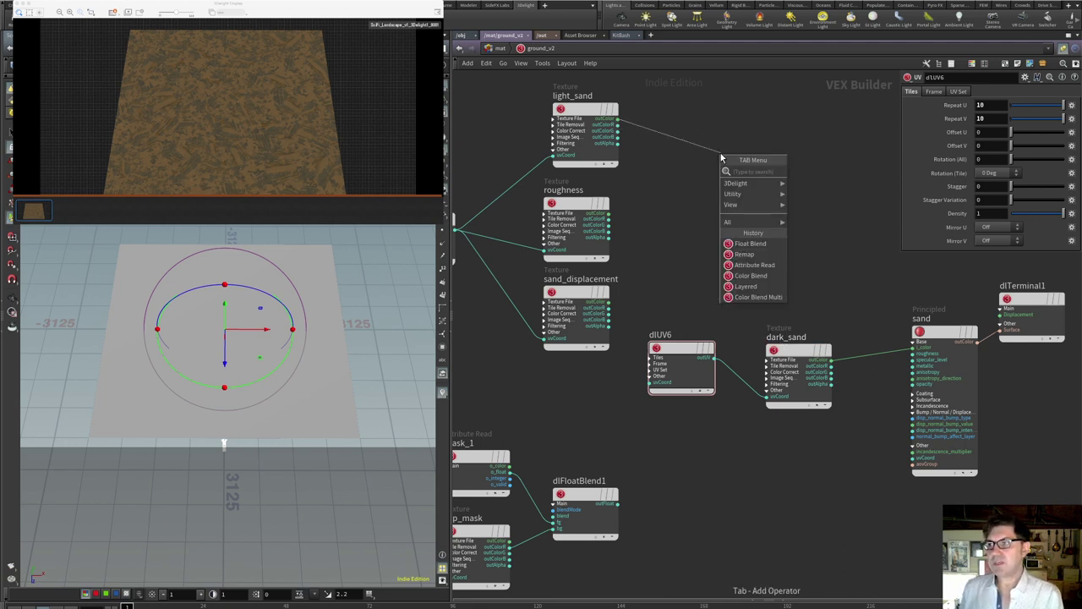
{"action": "type", "text": "blen"}
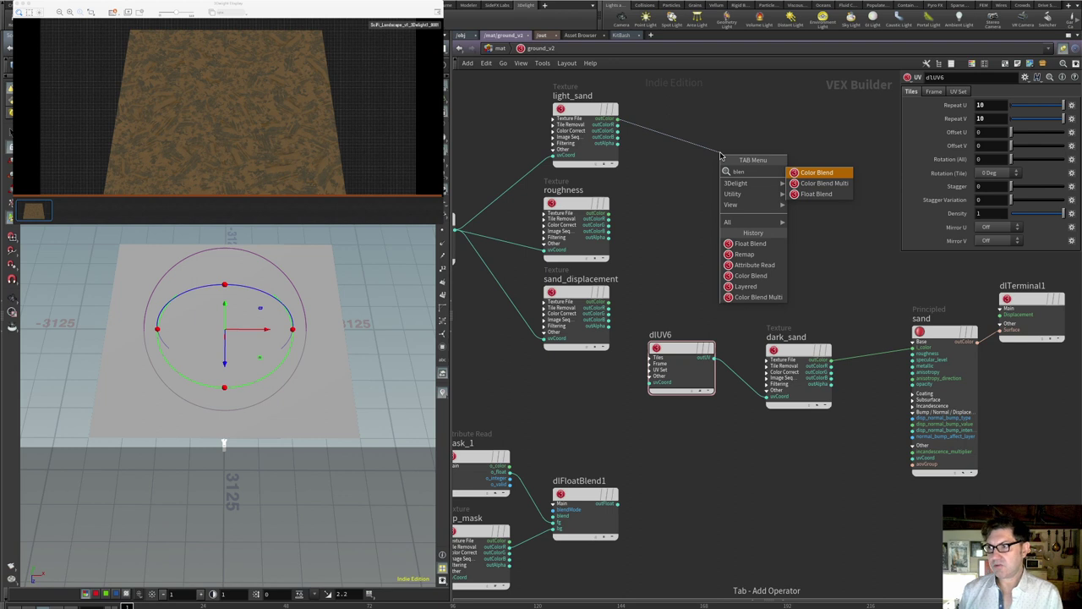
{"action": "key", "text": "Return"}
{"action": "left_click", "coordinate": [720, 155]}
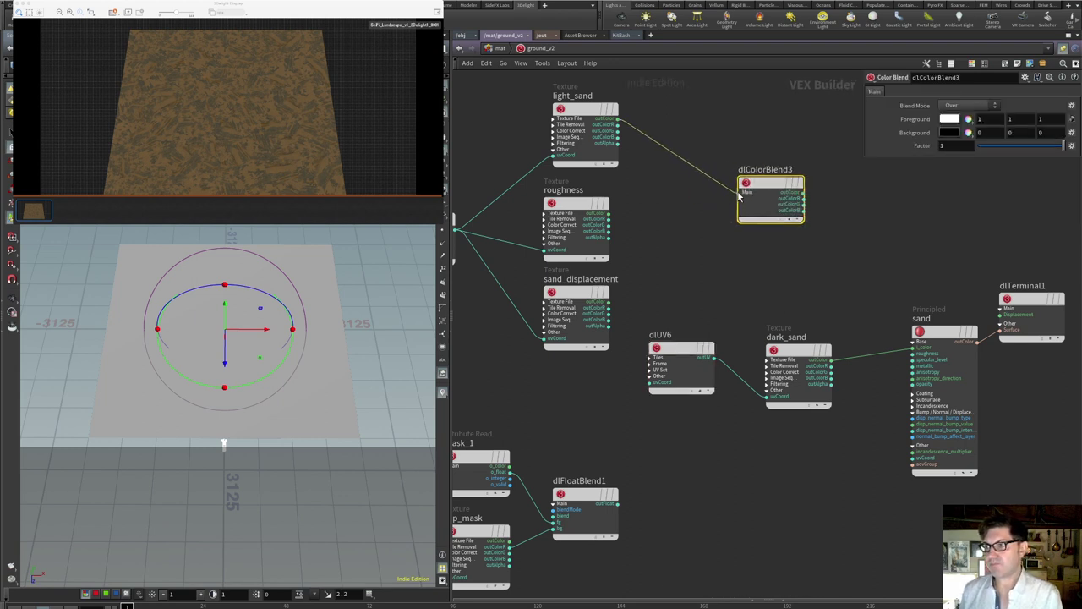
{"action": "left_click", "coordinate": [739, 194]}
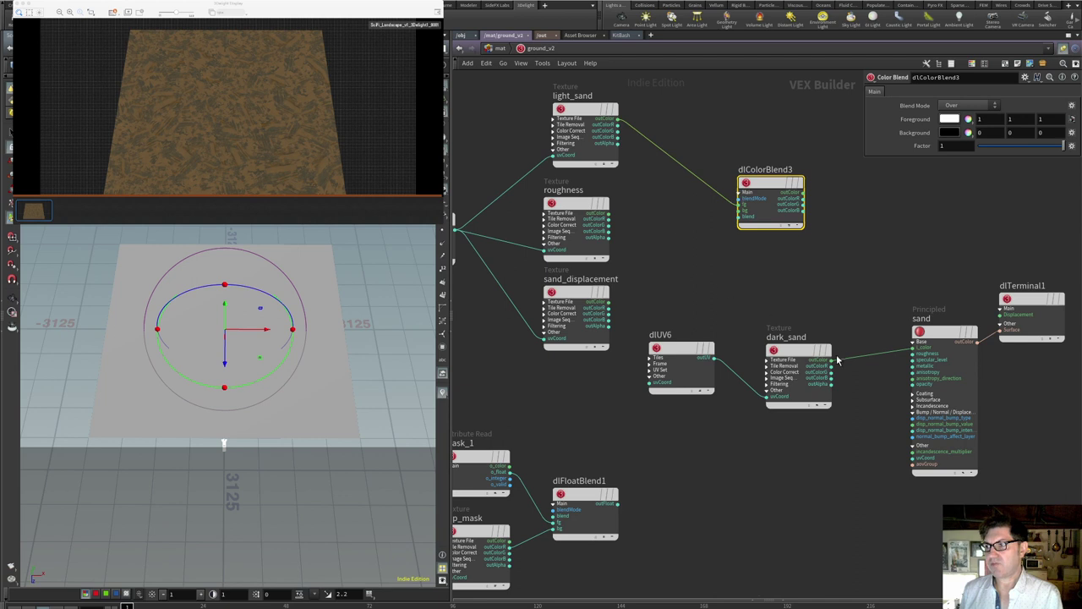
{"action": "left_click_drag", "start_coordinate": [833, 358], "coordinate": [912, 343]}
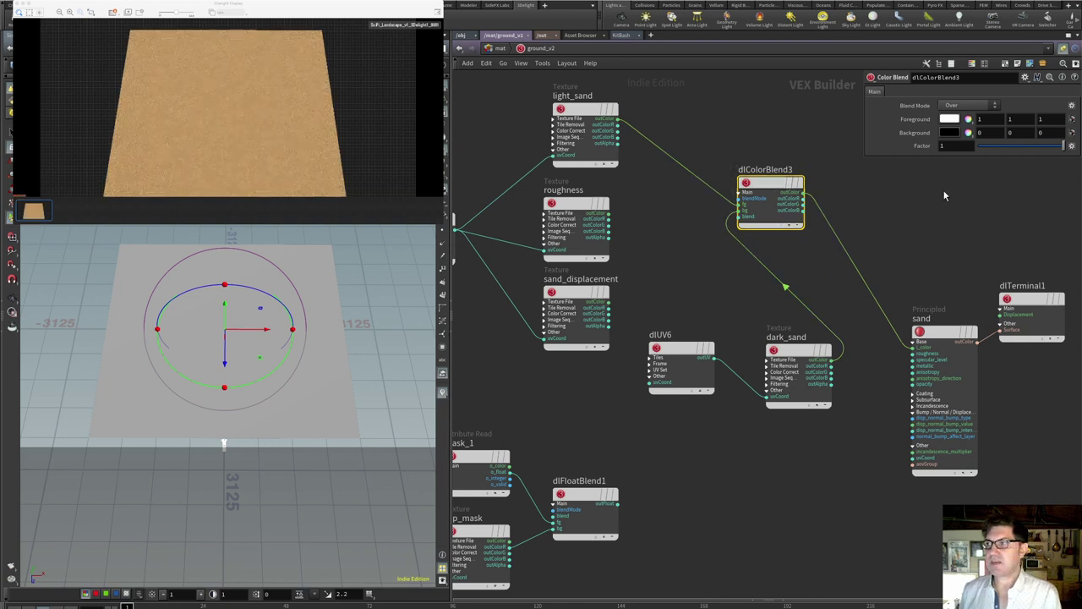
Test the Color Blend's factor at 0 and return it to 1.
{"action": "left_click_drag", "start_coordinate": [1057, 148], "coordinate": [967, 149]}
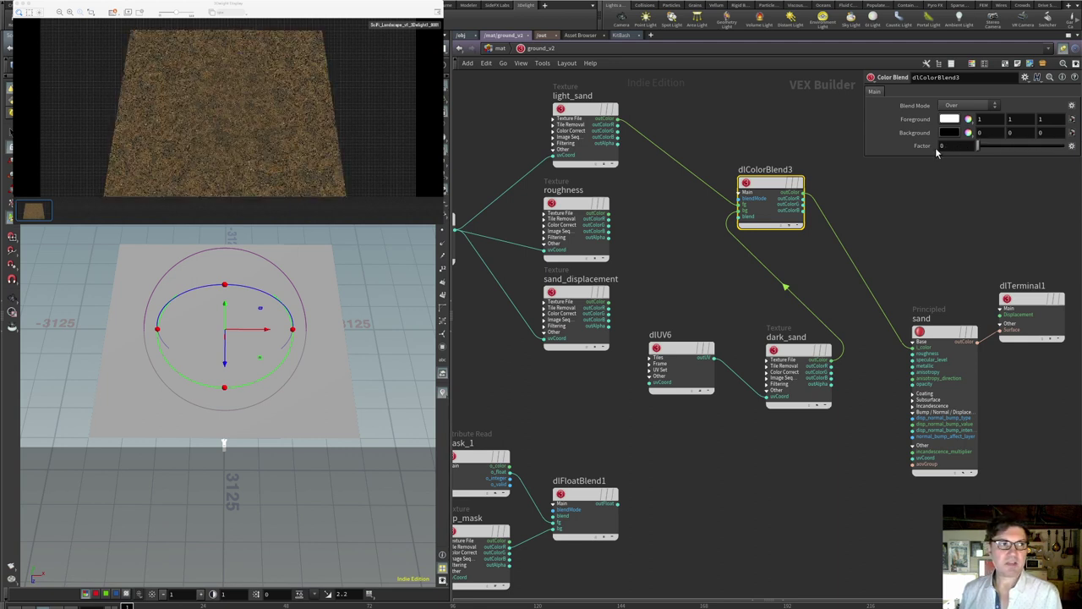
{"action": "left_click_drag", "start_coordinate": [978, 147], "coordinate": [1064, 149]}
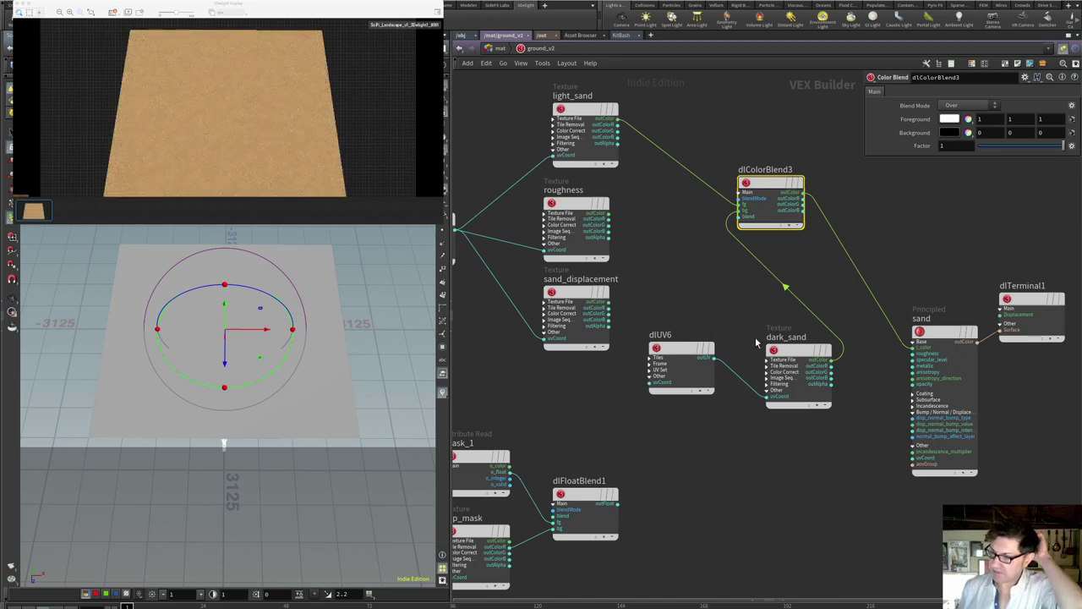
Rearrange the roughness, sand_displacement, dlUV6 and dark_sand nodes, and move dlColorBlend3 close to the sand material.
{"action": "left_click_drag", "start_coordinate": [641, 196], "coordinate": [515, 378]}
{"action": "left_click_drag", "start_coordinate": [632, 306], "coordinate": [833, 411]}
{"action": "left_click_drag", "start_coordinate": [798, 371], "coordinate": [749, 321]}
{"action": "double_click", "coordinate": [765, 171]}
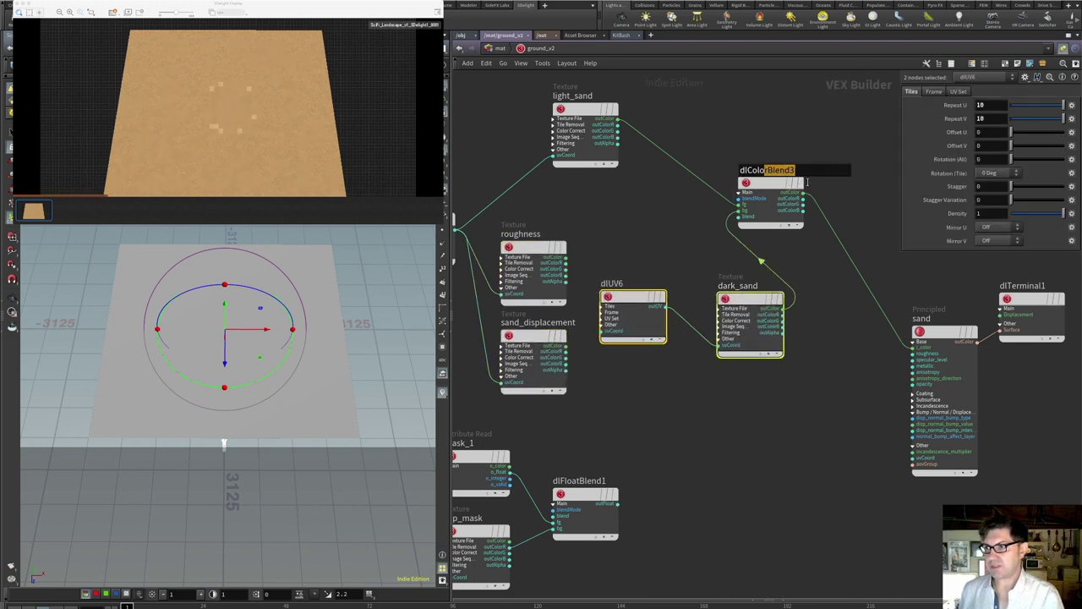
{"action": "key", "text": "Escape"}
{"action": "left_click_drag", "start_coordinate": [771, 185], "coordinate": [835, 313]}
{"action": "left_click_drag", "start_coordinate": [731, 289], "coordinate": [687, 262]}
{"action": "left_click_drag", "start_coordinate": [635, 300], "coordinate": [615, 226]}
{"action": "left_click_drag", "start_coordinate": [690, 297], "coordinate": [680, 283]}
Move the mask_1, top_mask and dlFloatBlend1 group closer and wire dlFloatBlend1's outFloat into dlColorBlend3's blend input.
{"action": "left_click_drag", "start_coordinate": [683, 429], "coordinate": [453, 590]}
{"action": "left_click_drag", "start_coordinate": [592, 496], "coordinate": [800, 361]}
{"action": "left_click", "coordinate": [758, 483]}
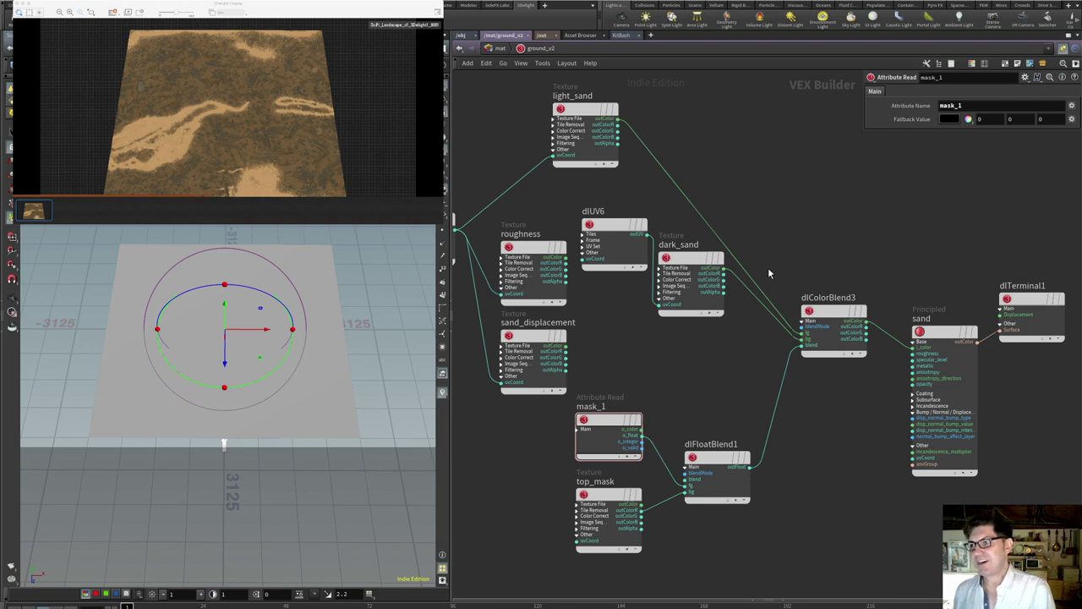
Swap the Color Blend's inputs so dark_sand feeds the foreground and light_sand feeds the background.
{"action": "left_click_drag", "start_coordinate": [834, 328], "coordinate": [847, 281]}
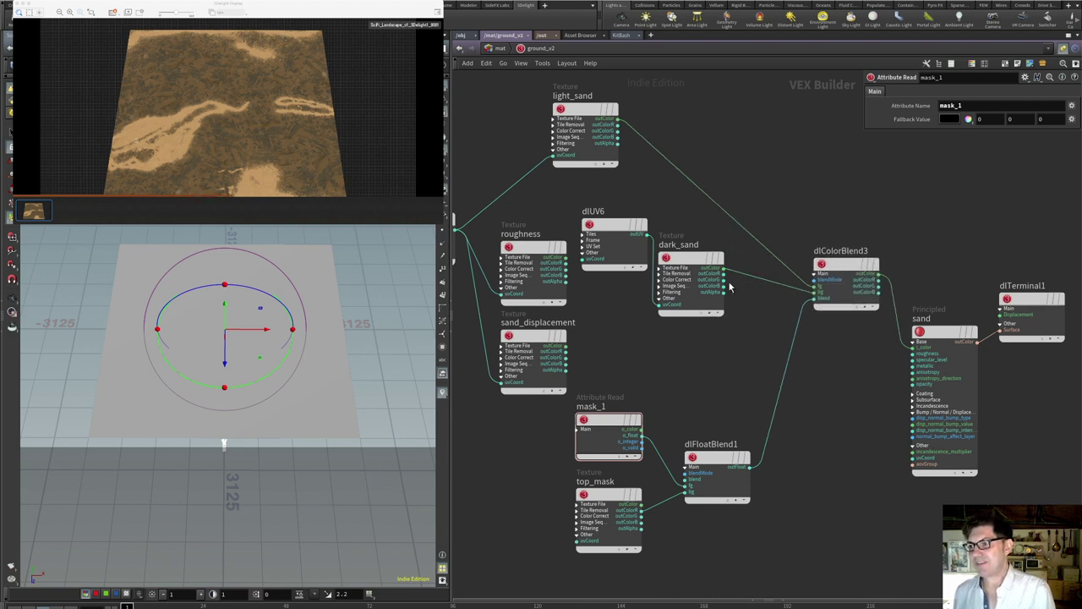
{"action": "left_click_drag", "start_coordinate": [725, 275], "coordinate": [819, 287]}
{"action": "left_click_drag", "start_coordinate": [618, 124], "coordinate": [814, 291]}
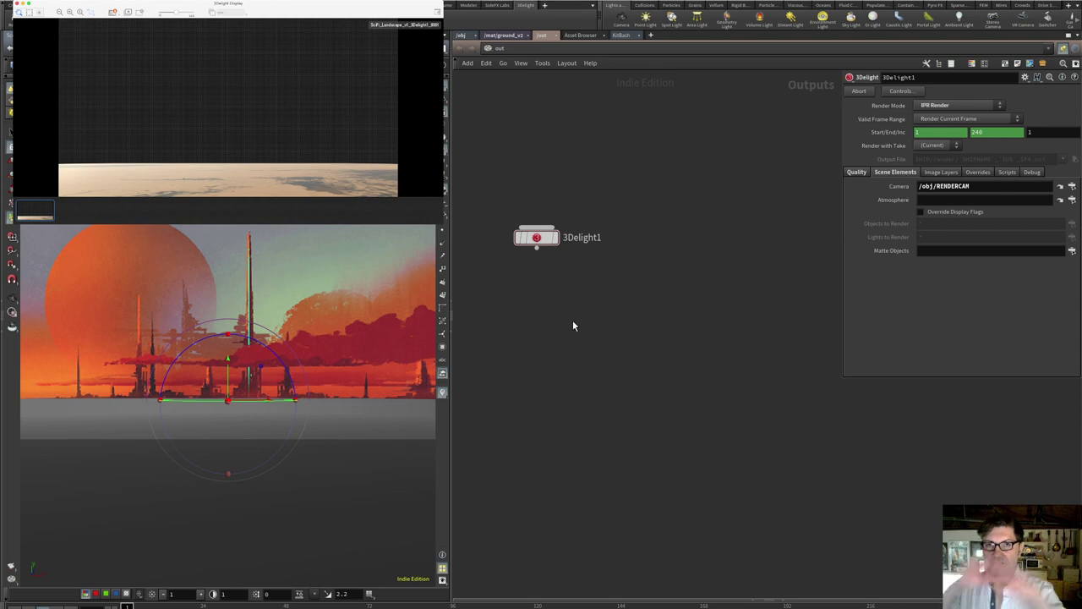
Return to the ground_v2 network and move dlUV6, dark_sand, light_sand and dlColorBlend3 into a group in its upper area.
{"action": "left_click", "coordinate": [503, 36]}
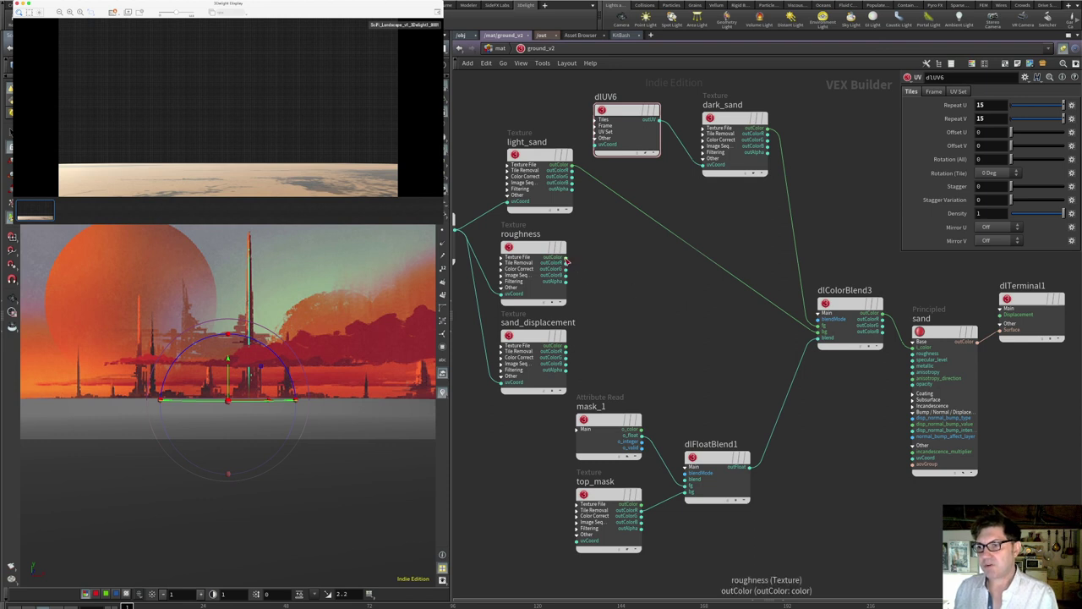
{"action": "mouse_move", "coordinate": [831, 304]}
{"action": "left_click_drag", "start_coordinate": [831, 302], "coordinate": [823, 270]}
{"action": "scroll", "coordinate": [678, 229], "scroll_direction": "down", "scroll_amount": 5}
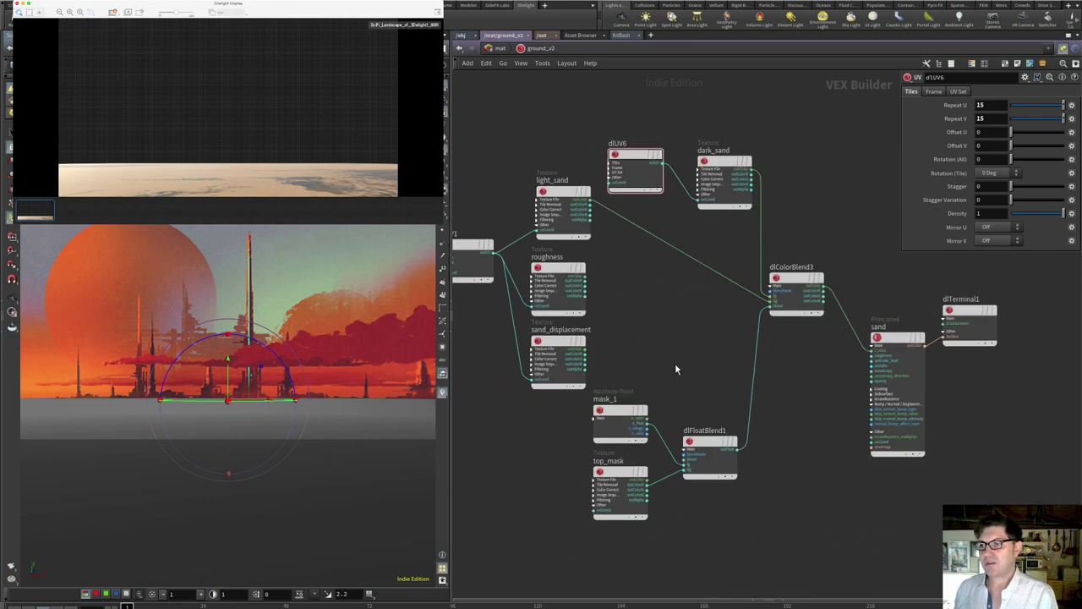
{"action": "left_click_drag", "start_coordinate": [758, 197], "coordinate": [681, 152]}
{"action": "left_click_drag", "start_coordinate": [757, 311], "coordinate": [802, 260]}
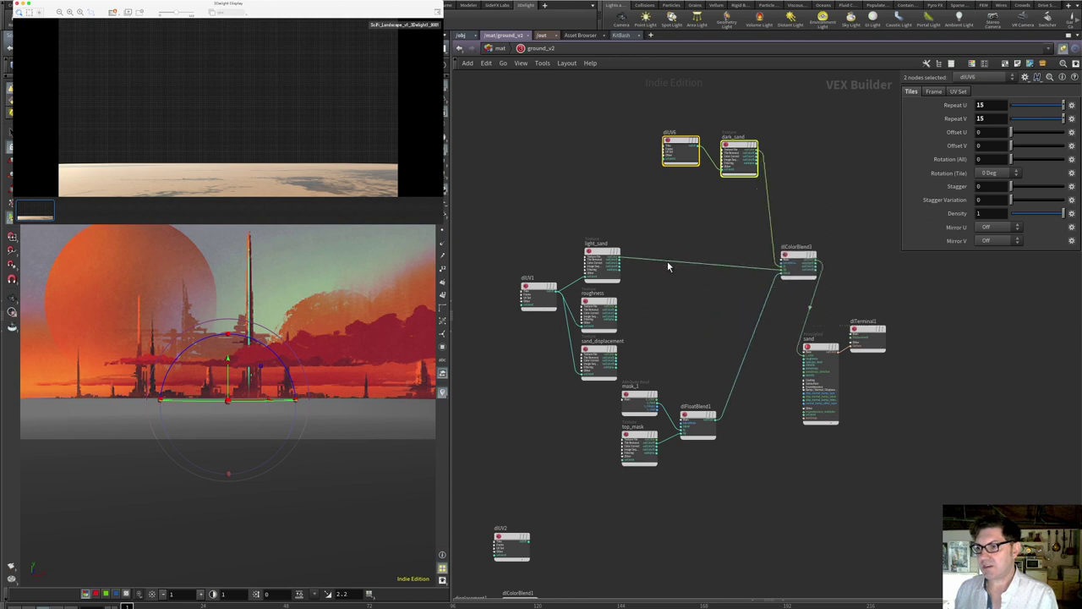
{"action": "left_click_drag", "start_coordinate": [602, 253], "coordinate": [647, 207]}
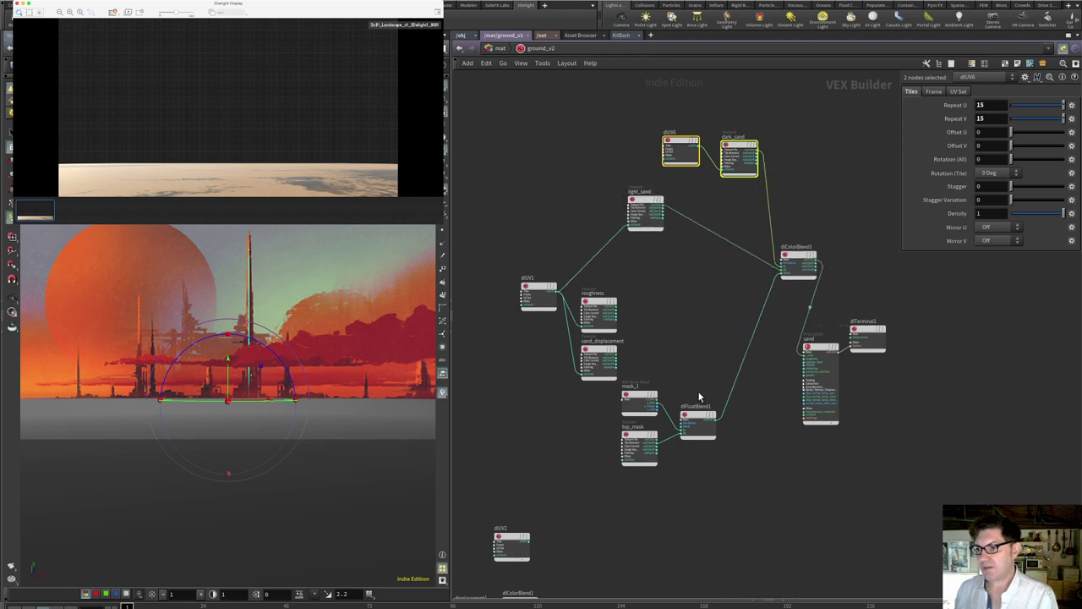
Place the mask blend group beneath light_sand and move dlUV1, roughness and sand_displacement below it.
{"action": "left_click_drag", "start_coordinate": [694, 414], "coordinate": [623, 444]}
{"action": "left_click_drag", "start_coordinate": [695, 419], "coordinate": [712, 261]}
{"action": "left_click_drag", "start_coordinate": [466, 224], "coordinate": [615, 401]}
{"action": "left_click_drag", "start_coordinate": [598, 360], "coordinate": [640, 469]}
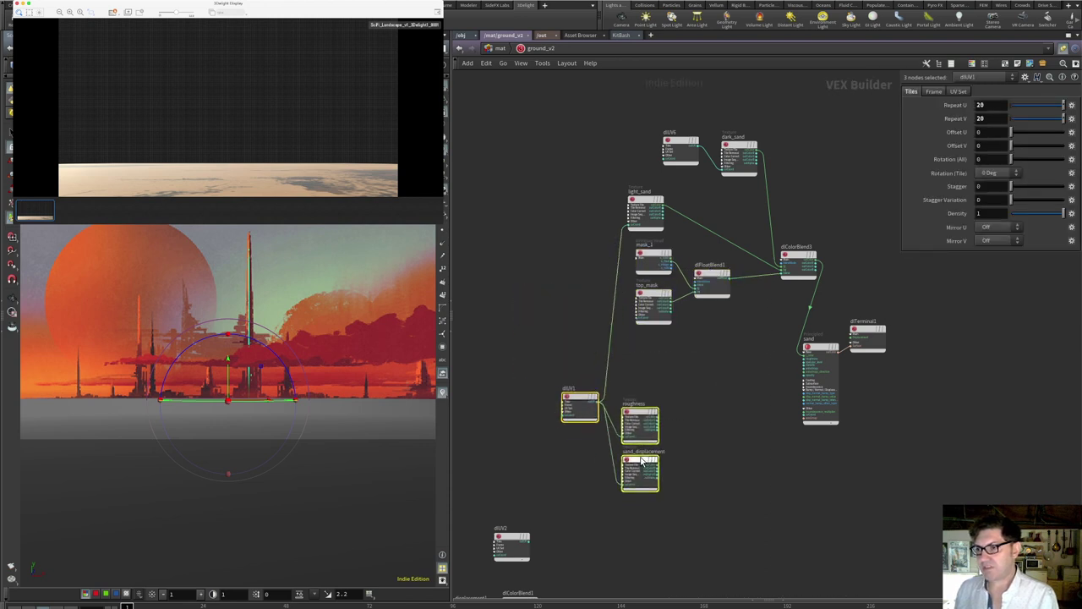
Move the sand and dlTerminal1 nodes lower and wire the roughness texture into sand's roughness input.
{"action": "scroll", "coordinate": [715, 445], "scroll_direction": "up", "scroll_amount": 3}
{"action": "left_click", "coordinate": [776, 426]}
{"action": "left_click_drag", "start_coordinate": [978, 410], "coordinate": [840, 269]}
{"action": "left_click_drag", "start_coordinate": [870, 302], "coordinate": [902, 371]}
{"action": "left_click", "coordinate": [777, 398]}
{"action": "left_click_drag", "start_coordinate": [631, 413], "coordinate": [868, 391]}
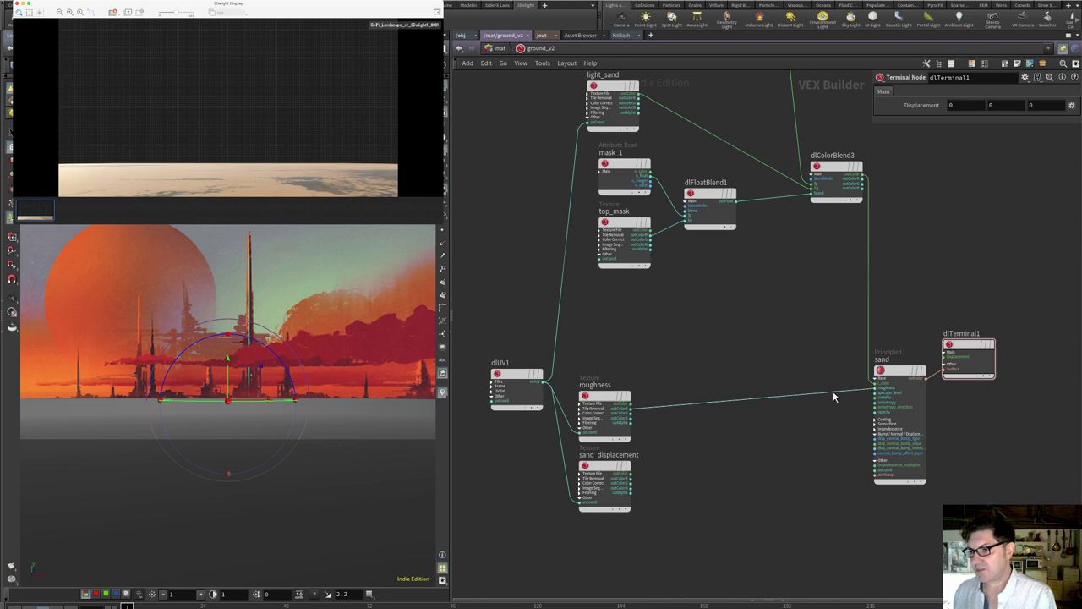
Wire sand_displacement's color output into sand's disp_normal_bump_value input, check the 3Delight render node, and return to the ground_v2 network.
{"action": "left_click_drag", "start_coordinate": [632, 482], "coordinate": [874, 445]}
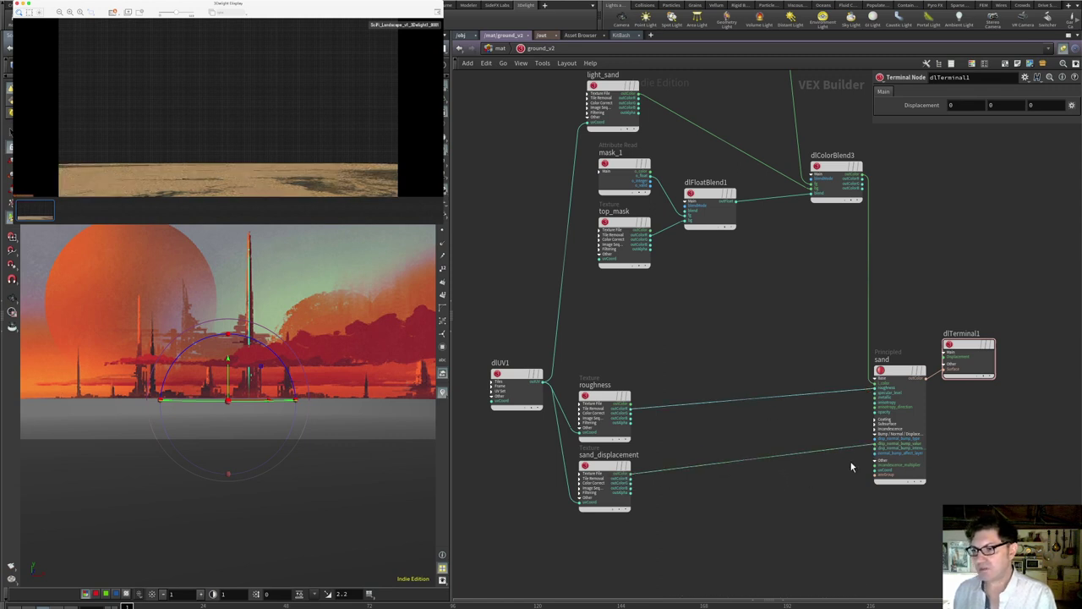
{"action": "left_click", "coordinate": [545, 35]}
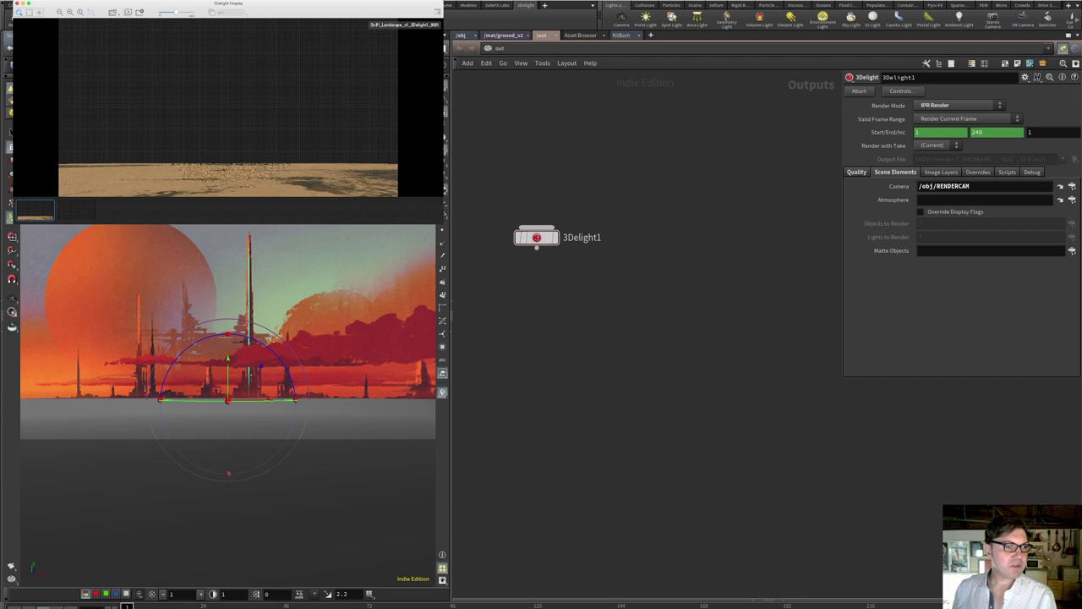
{"action": "left_click", "coordinate": [522, 296]}
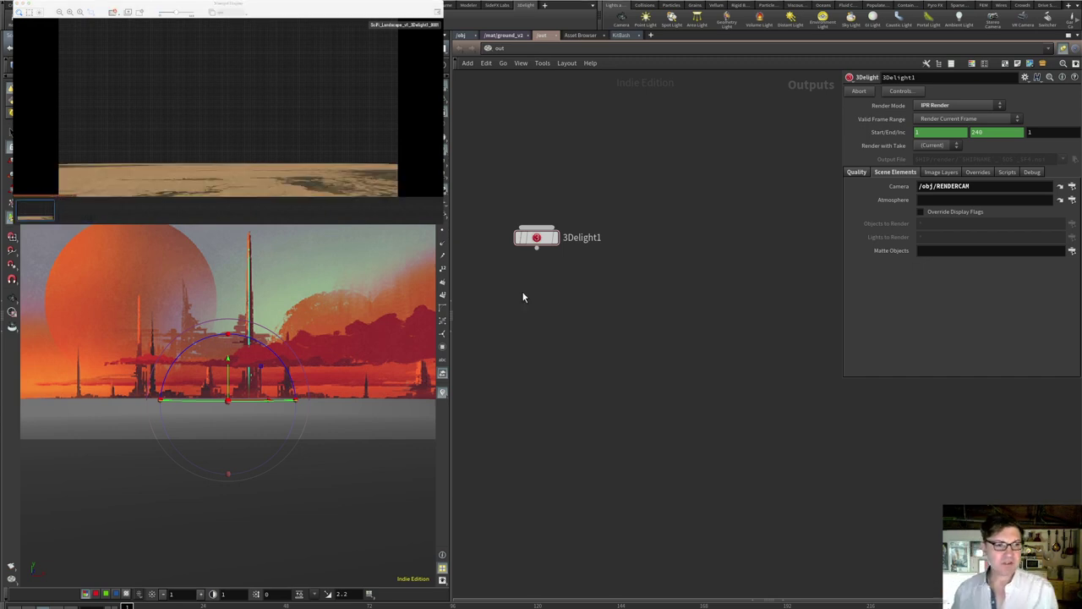
{"action": "left_click", "coordinate": [504, 35]}
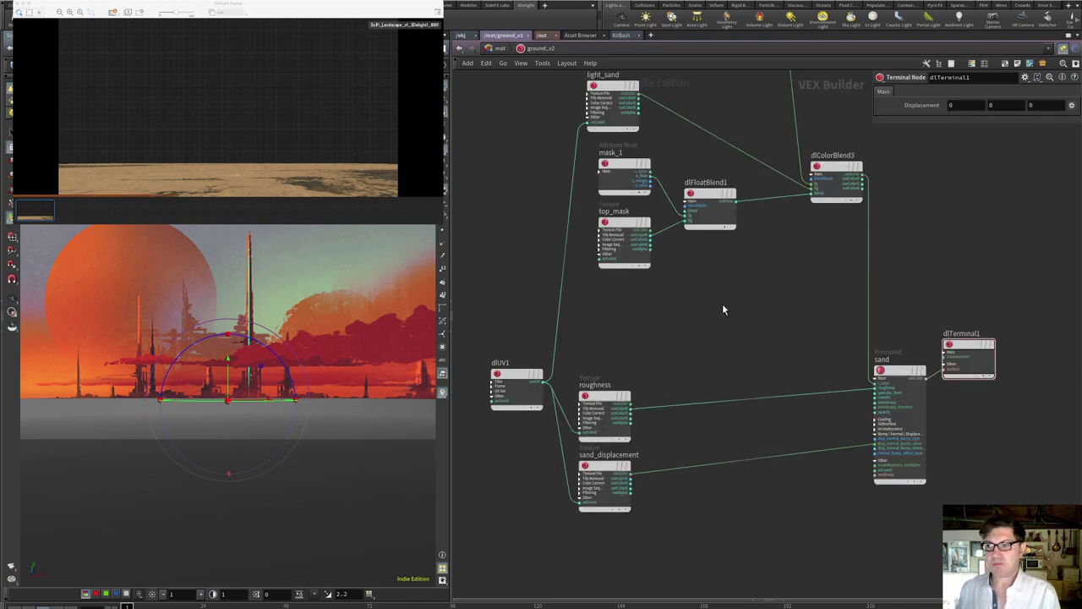
Move the mask_1, top_mask and dlFloatBlend1 nodes together further below light_sand.
{"action": "middle_click_drag", "start_coordinate": [744, 288], "coordinate": [658, 323]}
{"action": "left_click_drag", "start_coordinate": [682, 315], "coordinate": [549, 190]}
{"action": "left_click_drag", "start_coordinate": [609, 225], "coordinate": [605, 287]}
{"action": "left_click", "coordinate": [604, 286]}
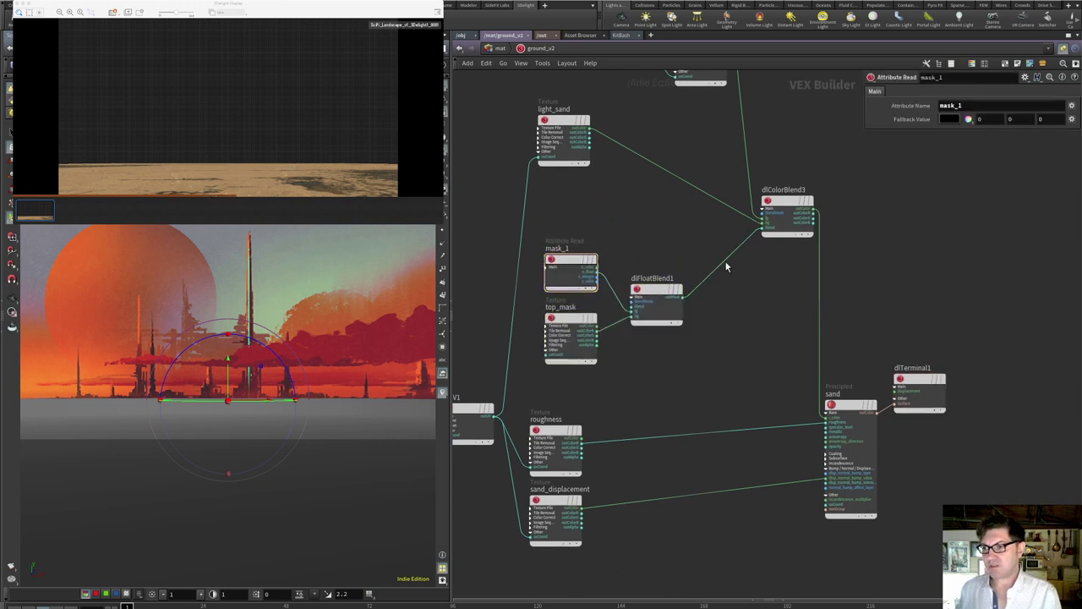
Insert a Remap node on the wire between dlFloatBlend1 and dlColorBlend3's blend input.
{"action": "left_click", "coordinate": [724, 260]}
{"action": "key", "text": "Tab"}
{"action": "type", "text": "remap"}
{"action": "key", "text": "Return"}
{"action": "left_click", "coordinate": [734, 288]}
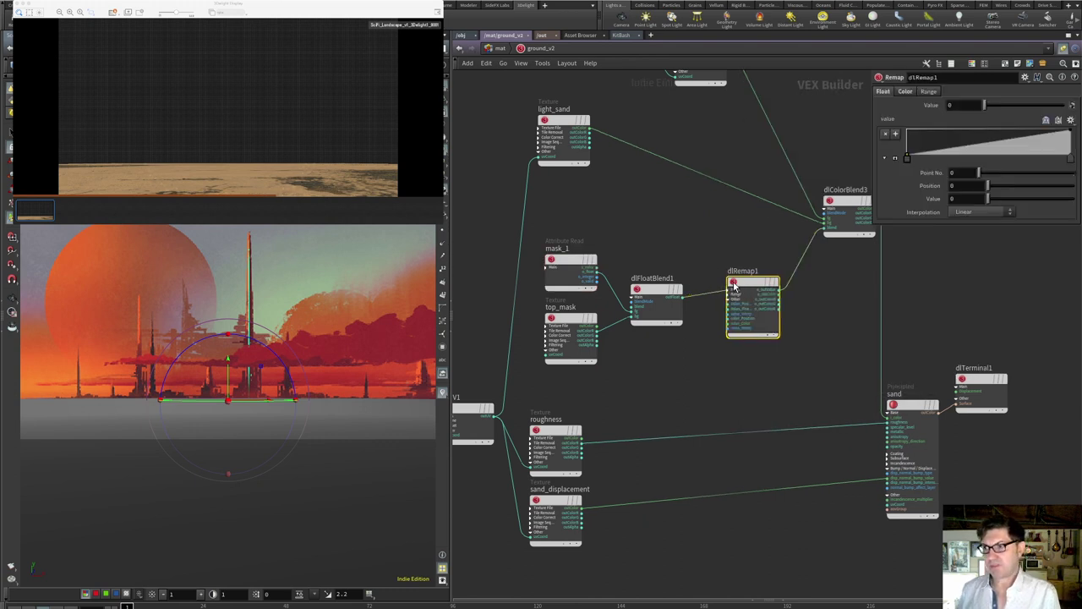
Reposition dlColorBlend3 and the sand and dlTerminal1 nodes to leave room around the new Remap node.
{"action": "middle_click_drag", "start_coordinate": [844, 319], "coordinate": [821, 340]}
{"action": "left_click_drag", "start_coordinate": [821, 234], "coordinate": [818, 255]}
{"action": "left_click_drag", "start_coordinate": [981, 312], "coordinate": [929, 375]}
{"action": "left_click", "coordinate": [812, 355]}
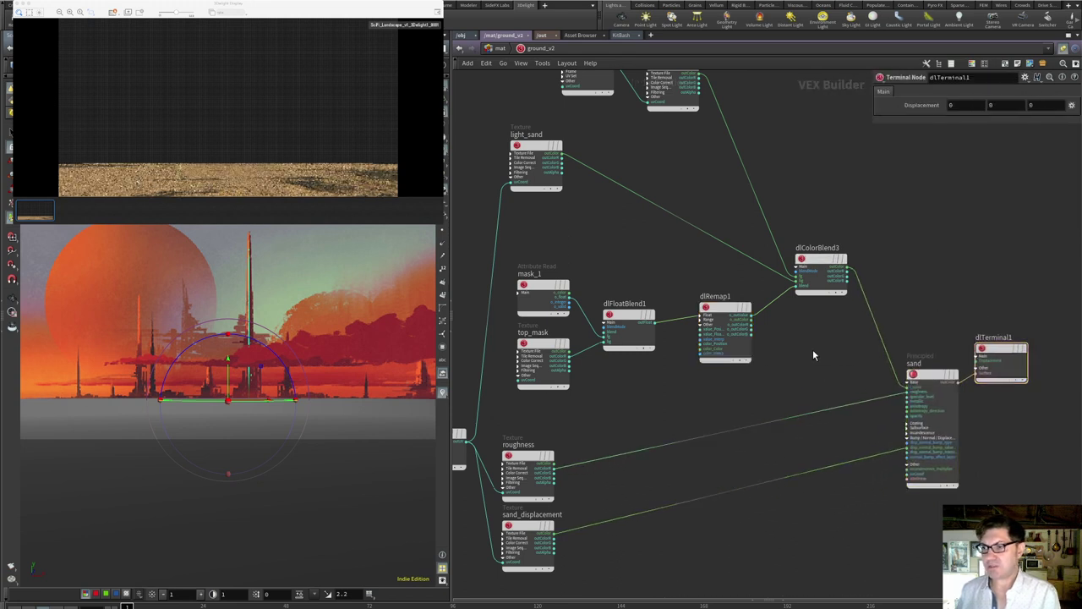
Tighten dlRemap1's float ramp by pulling its end point toward the start, to position about 0.148.
{"action": "left_click", "coordinate": [755, 342]}
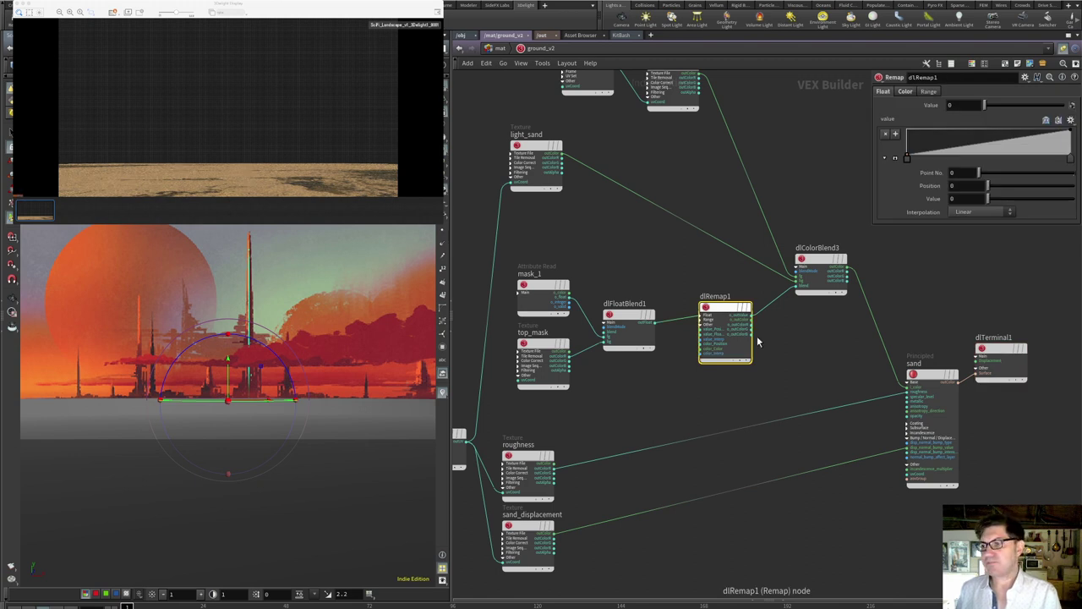
{"action": "scroll", "coordinate": [692, 344], "scroll_direction": "up", "scroll_amount": 3}
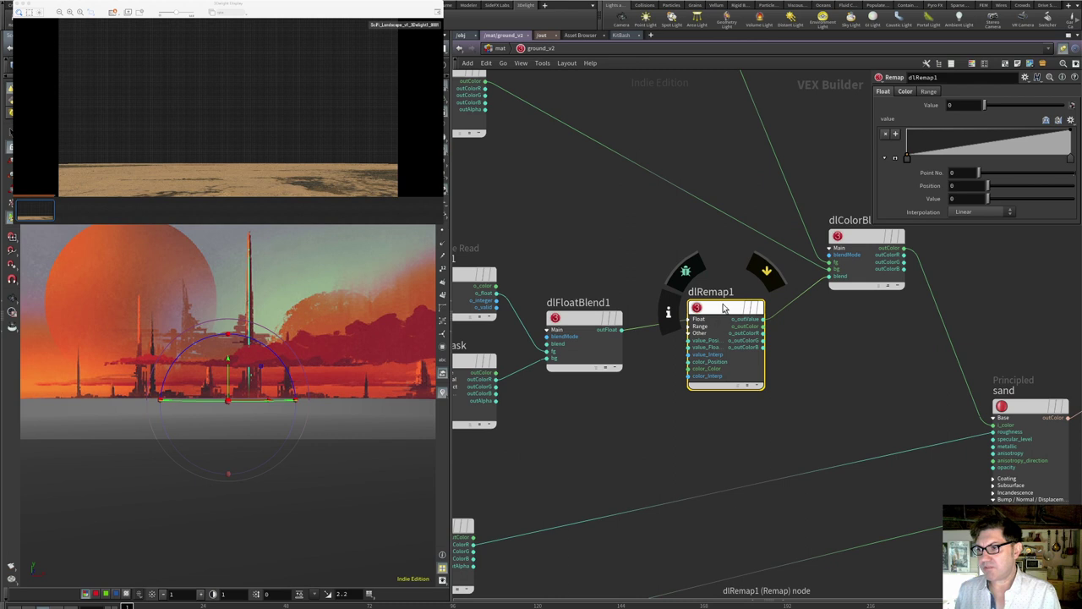
{"action": "key", "text": "h"}
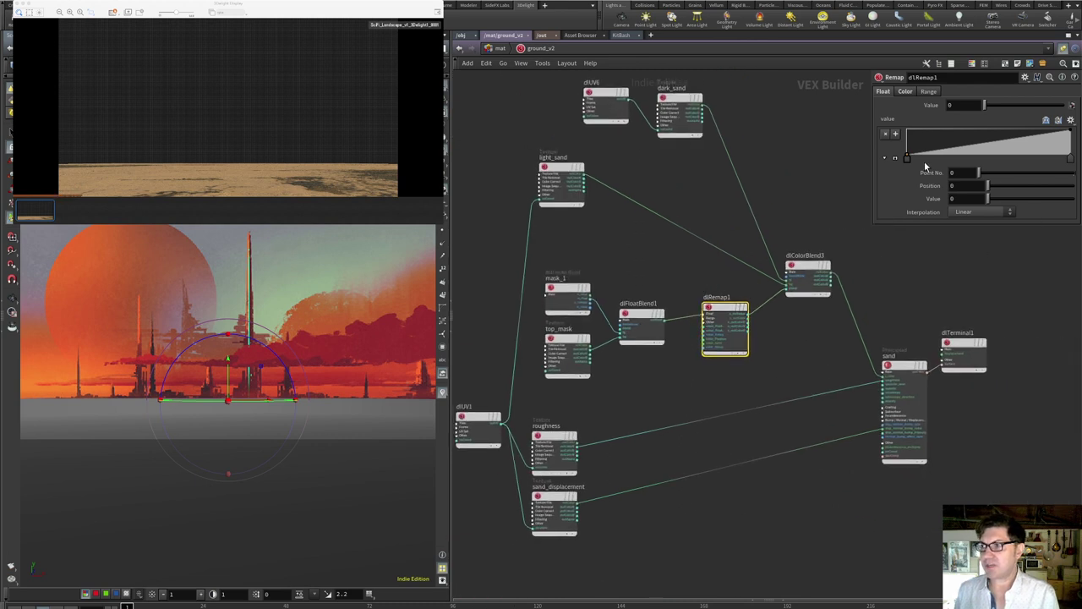
{"action": "mouse_move", "coordinate": [908, 161]}
{"action": "left_mouse_down"}
{"action": "mouse_move", "coordinate": [1000, 160]}
{"action": "mouse_move", "coordinate": [906, 160]}
{"action": "left_mouse_up"}
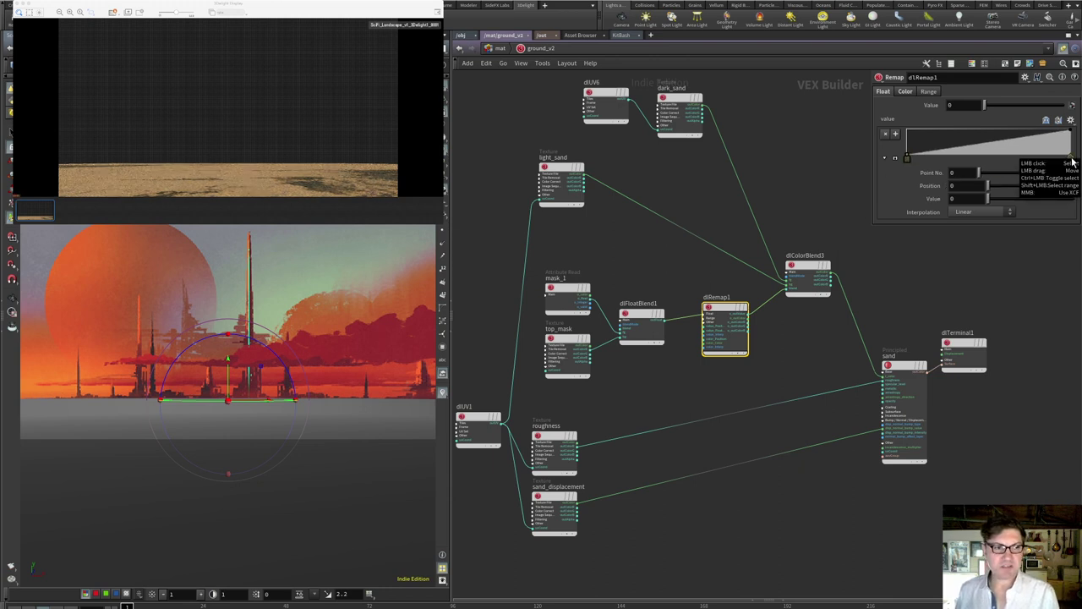
{"action": "left_click_drag", "start_coordinate": [1072, 161], "coordinate": [969, 160]}
{"action": "left_click_drag", "start_coordinate": [969, 161], "coordinate": [964, 160]}
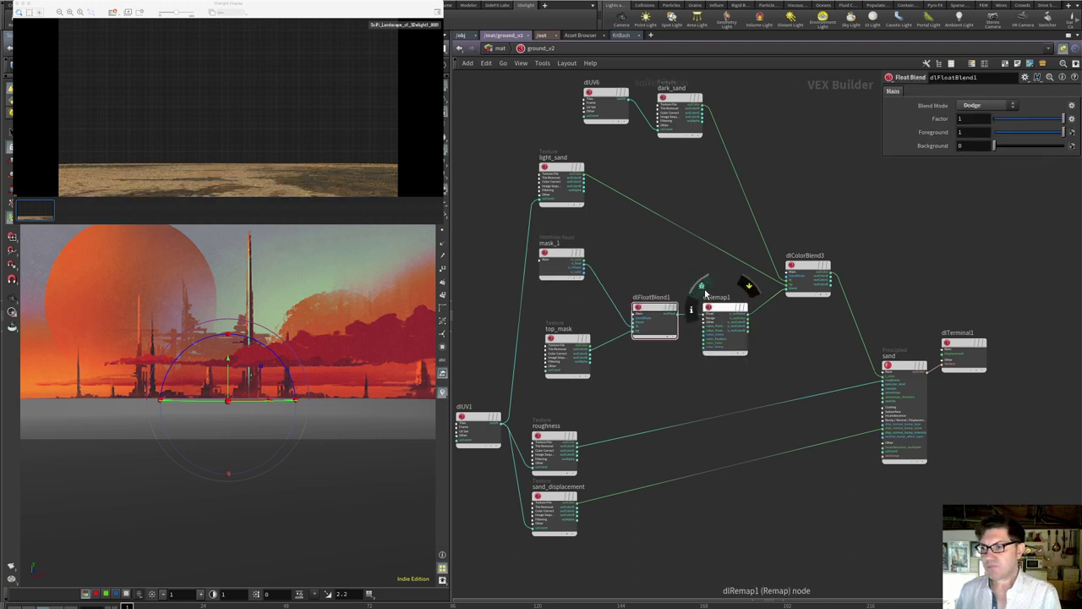
Move dlFloatBlend1 and dlRemap1 lower and try wiring mask_1's float output directly into dlColorBlend3's blend input.
{"action": "left_click_drag", "start_coordinate": [708, 276], "coordinate": [651, 329]}
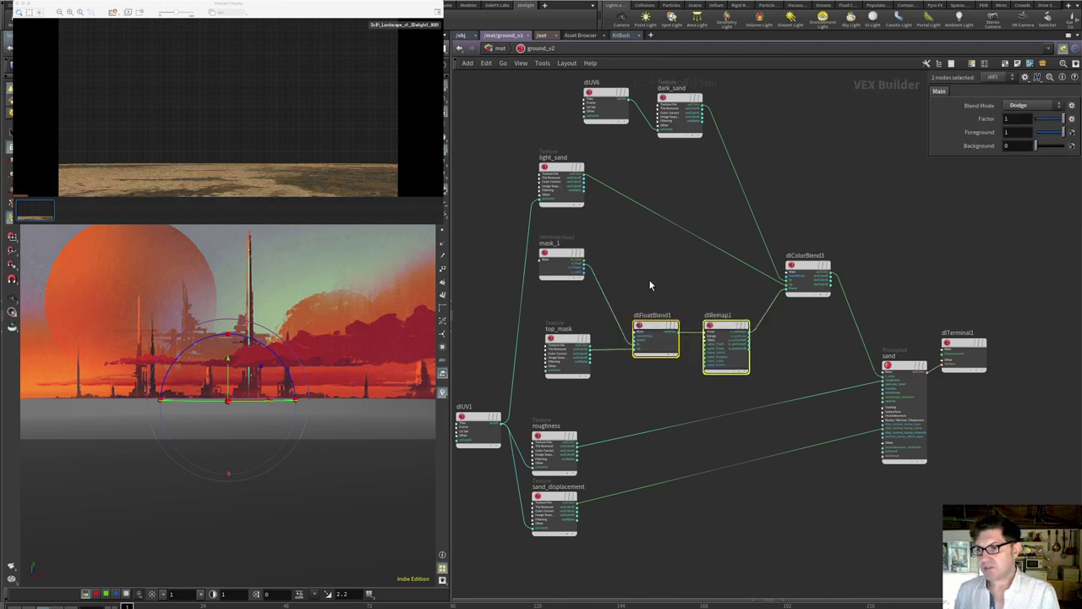
{"action": "left_click", "coordinate": [648, 285]}
{"action": "left_click_drag", "start_coordinate": [586, 269], "coordinate": [792, 291]}
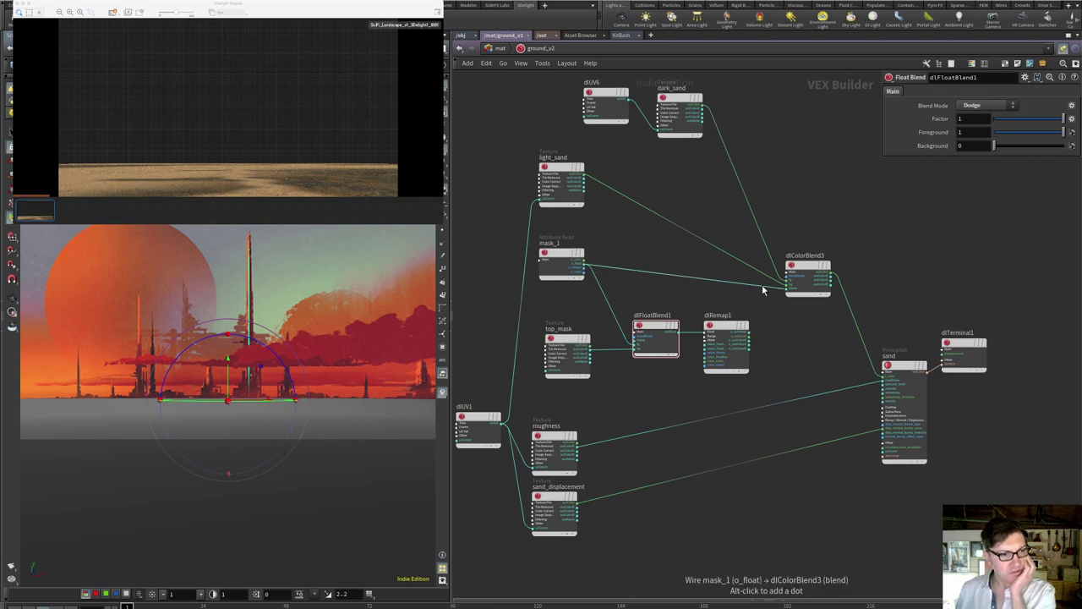
Insert Remap nodes between dlFloatBlend1 and both of its sources, top_mask and mask_1.
{"action": "left_click", "coordinate": [725, 338]}
{"action": "scroll", "coordinate": [642, 342], "scroll_direction": "up", "scroll_amount": 3}
{"action": "key", "text": "Tab"}
{"action": "type", "text": "re"}
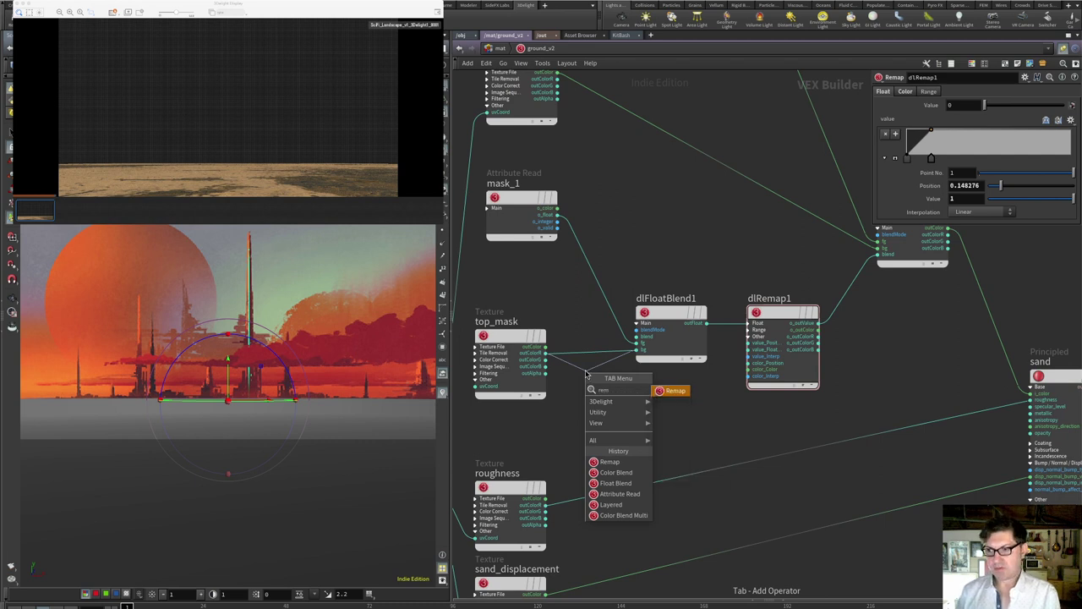
{"action": "key", "text": "Return"}
{"action": "left_click", "coordinate": [634, 375]}
{"action": "left_click_drag", "start_coordinate": [634, 376], "coordinate": [621, 354]}
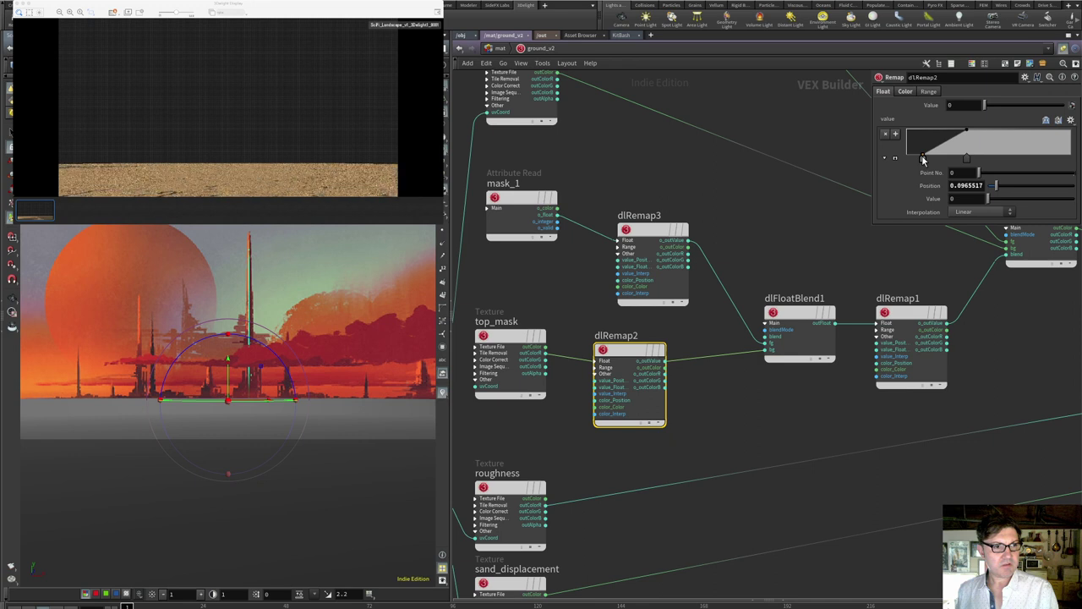
Set dlRemap2's ramp start point to position 0 and its end point to about 0.069, and compare with the concept painting.
{"action": "left_click_drag", "start_coordinate": [922, 159], "coordinate": [880, 161]}
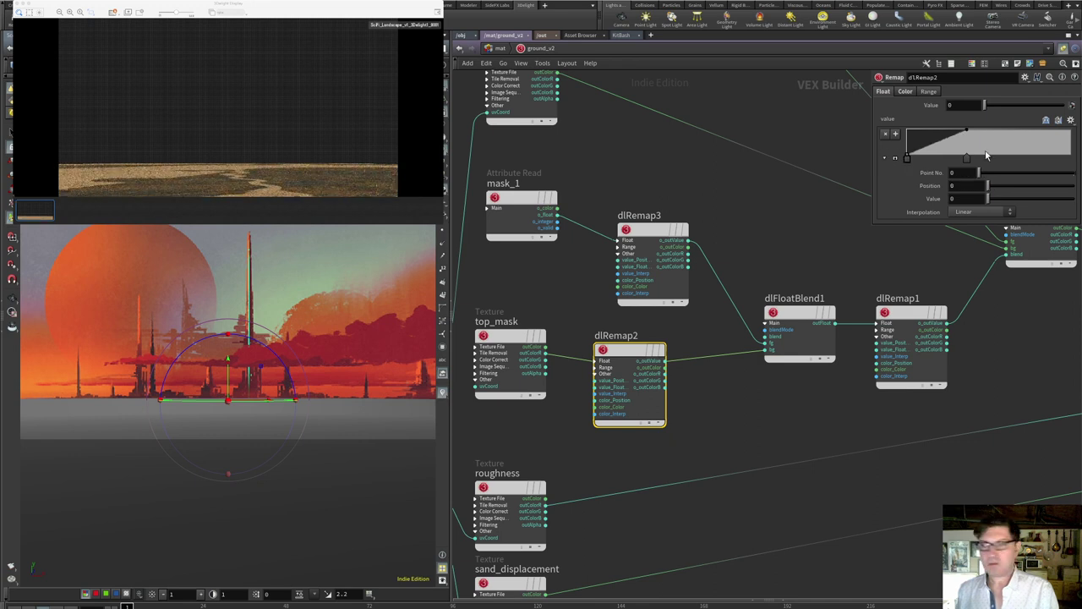
{"action": "left_click_drag", "start_coordinate": [968, 157], "coordinate": [921, 162]}
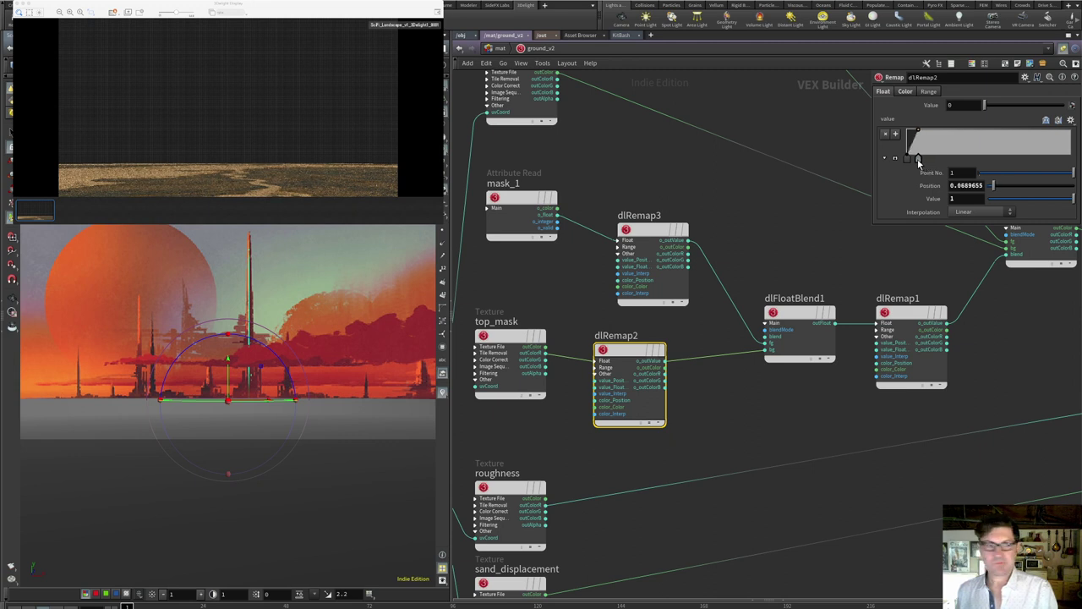
{"action": "key", "text": "super+Tab"}
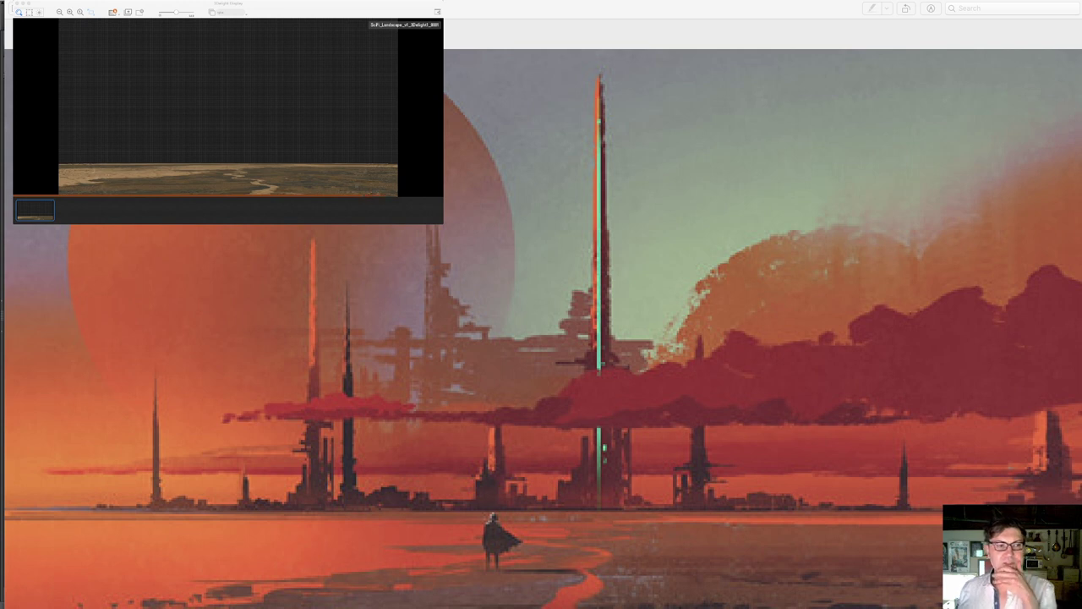
{"action": "key", "text": "super+Tab"}
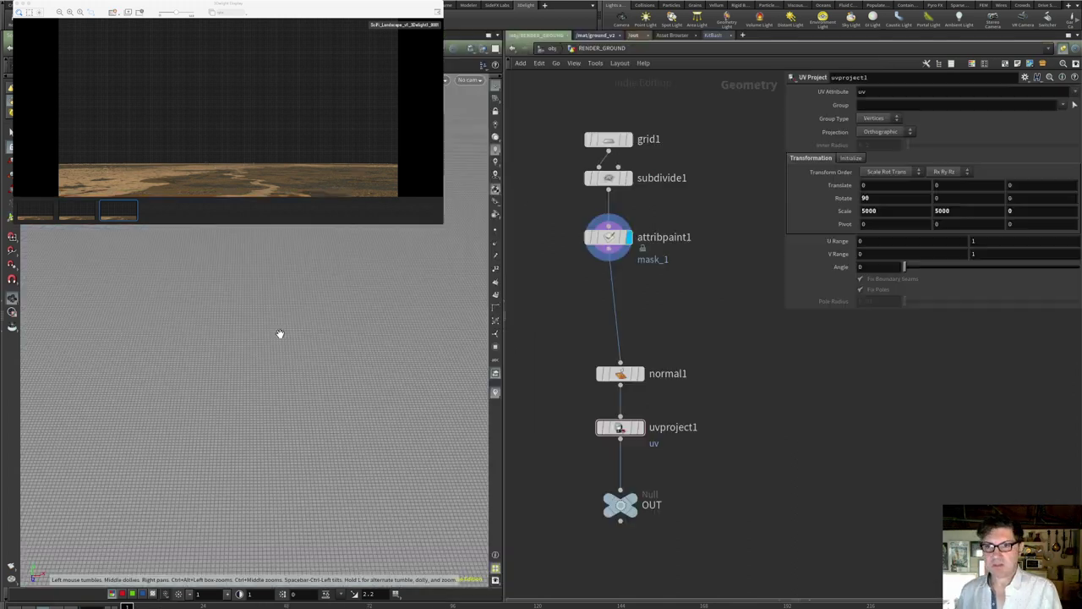
Insert a Mountain node between attribpaint1 and normal1 in the RENDER_GROUND network and display its result.
{"action": "scroll", "coordinate": [280, 331], "scroll_direction": "down", "scroll_amount": 5}
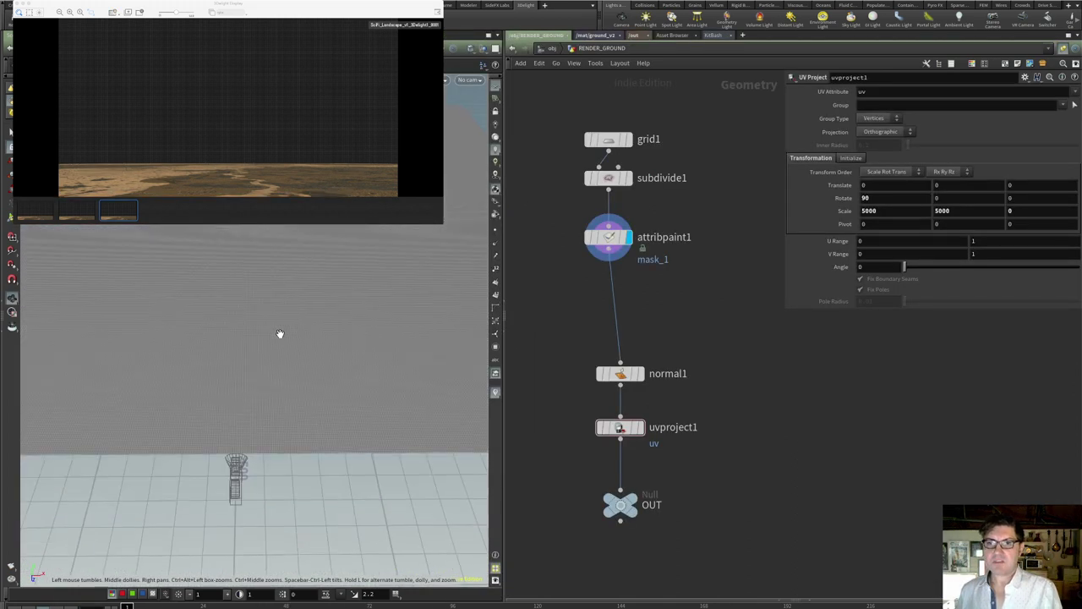
{"action": "scroll", "coordinate": [272, 338], "scroll_direction": "down", "scroll_amount": 3}
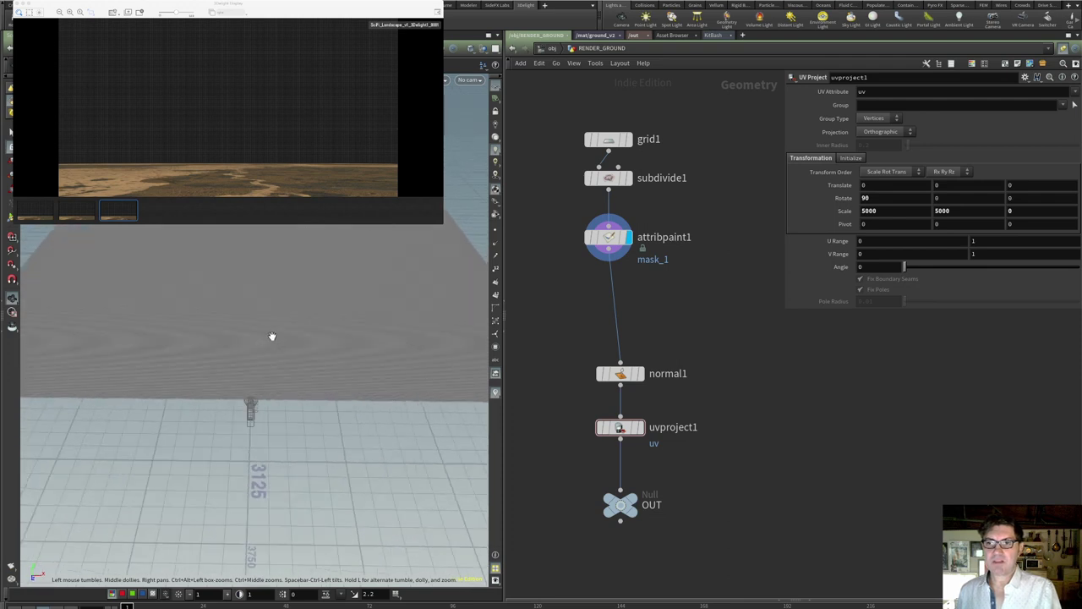
{"action": "key", "text": "Tab"}
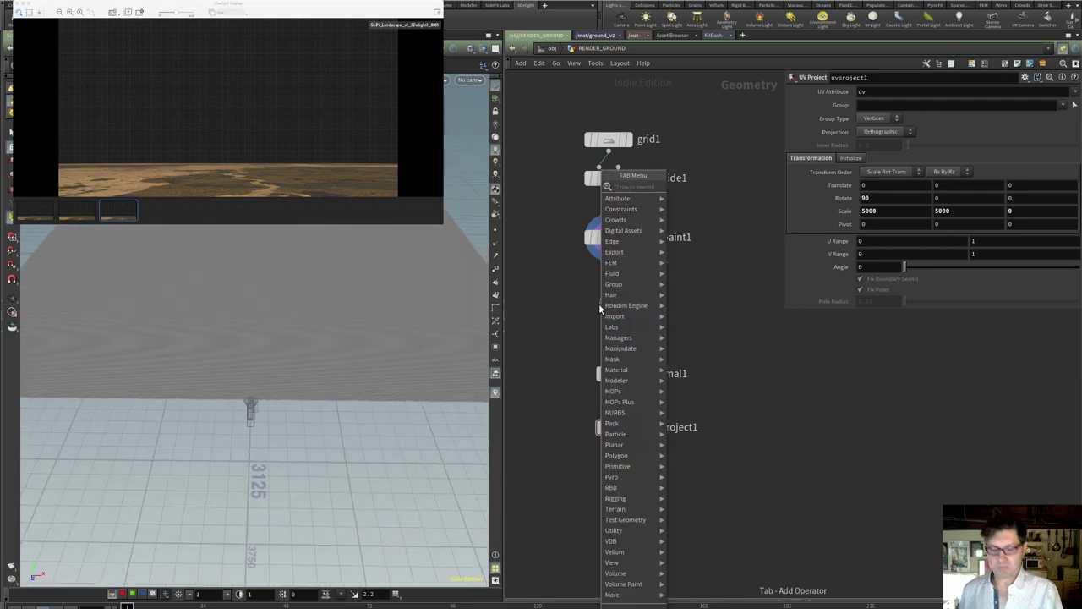
{"action": "type", "text": "moun"}
{"action": "key", "text": "Return"}
{"action": "left_click", "coordinate": [600, 307]}
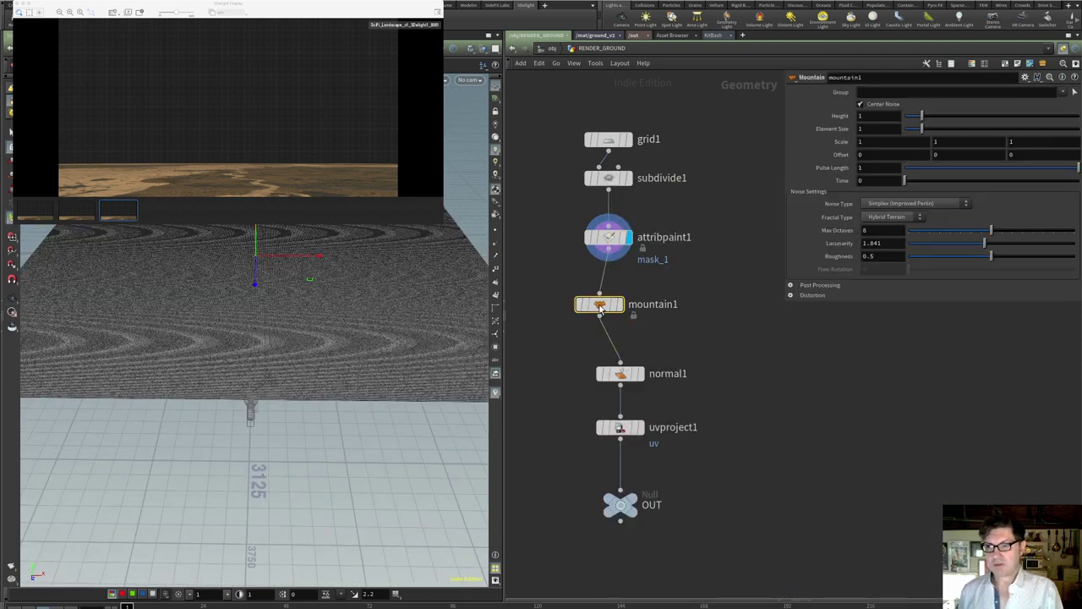
{"action": "left_click_drag", "start_coordinate": [600, 308], "coordinate": [608, 311]}
{"action": "left_click", "coordinate": [633, 285]}
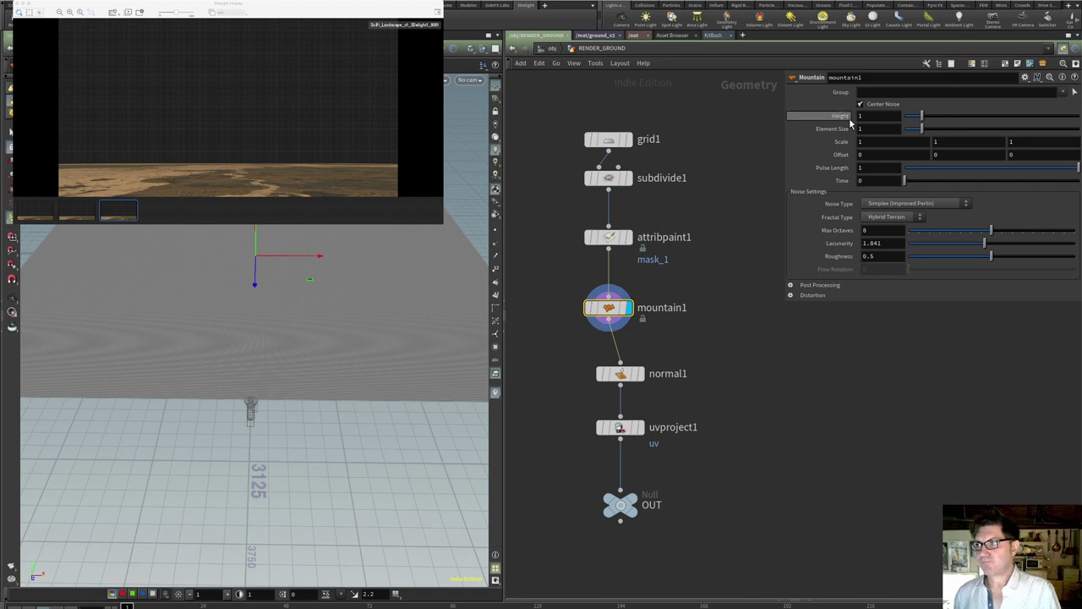
Try a height of 100 on the Mountain node, raise the height to 500, and inspect the displaced terrain.
{"action": "left_click", "coordinate": [875, 116]}
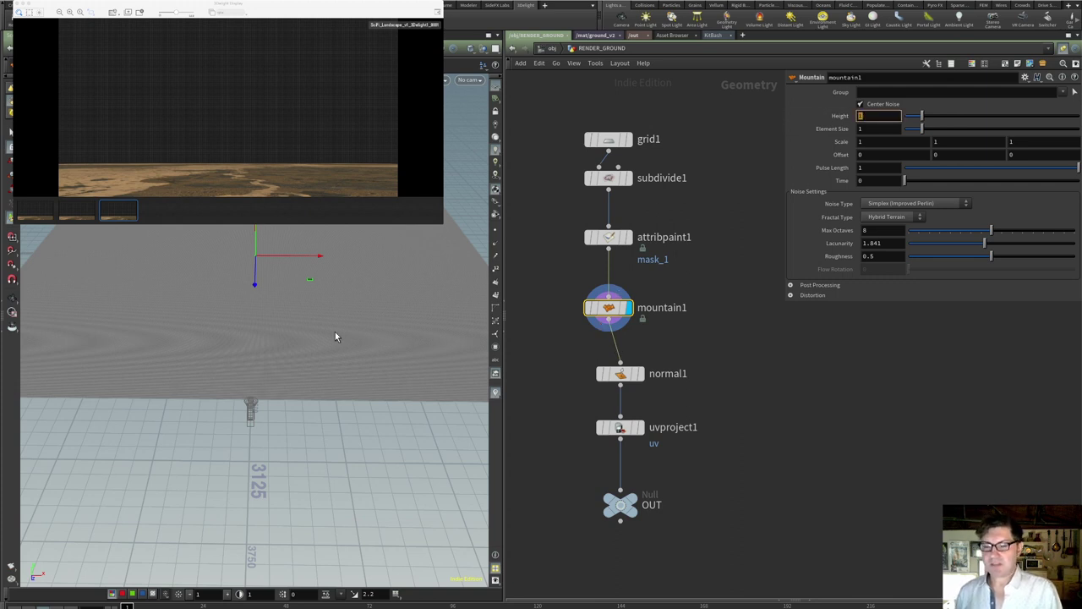
{"action": "type", "text": "100"}
{"action": "key", "text": "Return"}
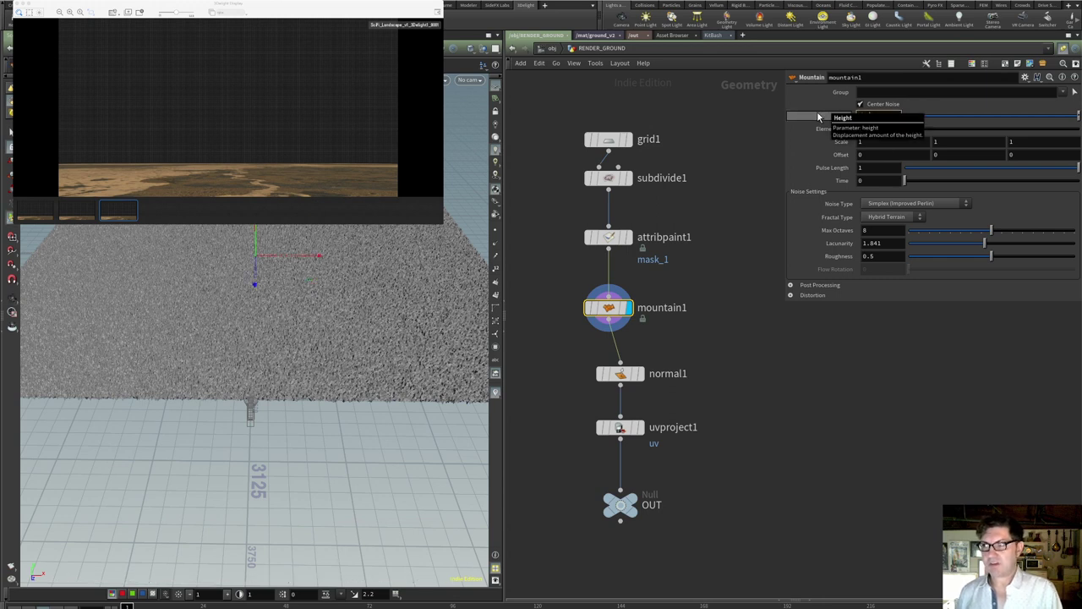
{"action": "type", "text": "500"}
{"action": "key", "text": "Return"}
{"action": "left_click_drag", "start_coordinate": [292, 329], "coordinate": [321, 262]}
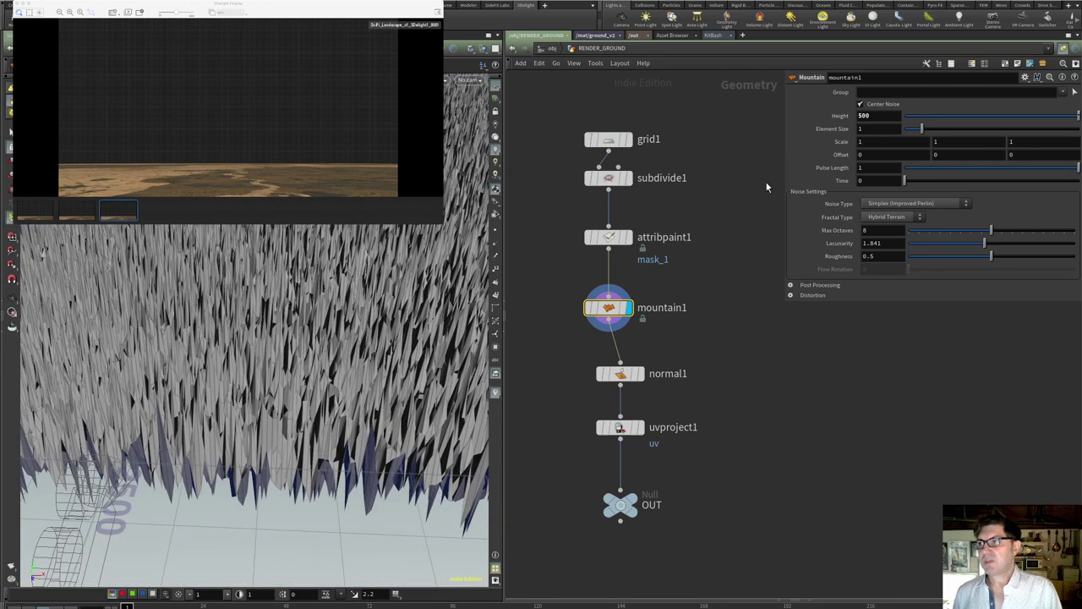
Try element sizes of 100 and 500 on the Mountain node and inspect the terrain for each.
{"action": "left_click", "coordinate": [850, 129]}
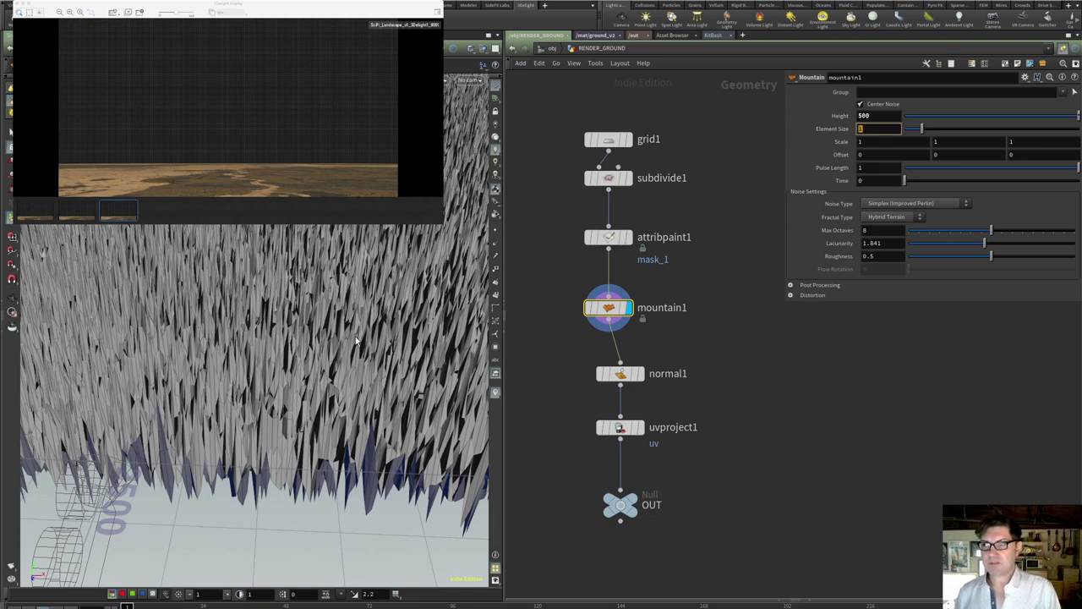
{"action": "key", "text": "Return"}
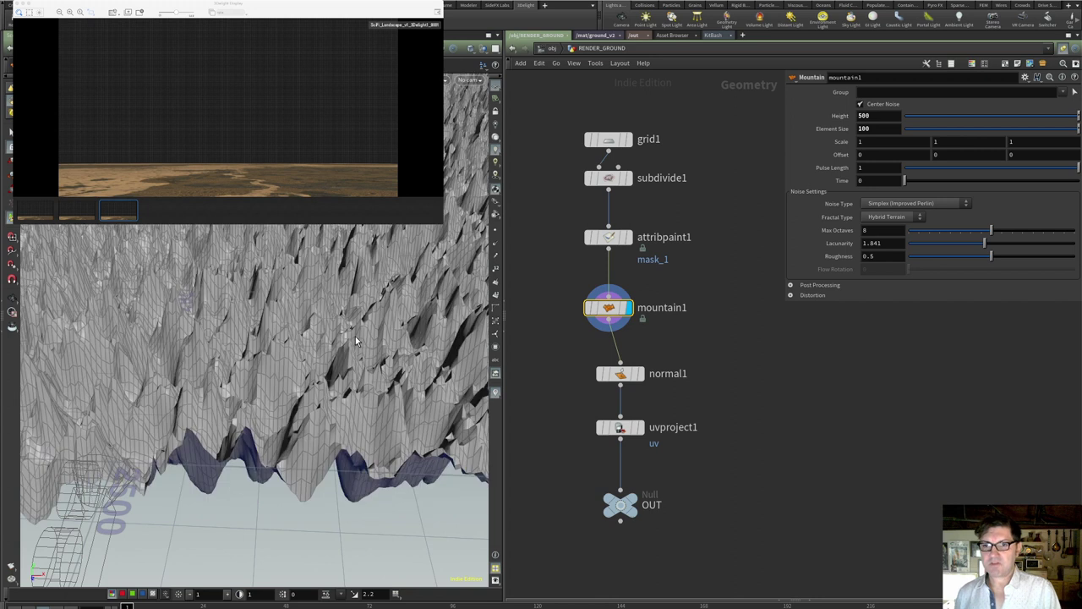
{"action": "scroll", "coordinate": [292, 350], "scroll_direction": "down", "scroll_amount": 5}
{"action": "scroll", "coordinate": [292, 349], "scroll_direction": "down", "scroll_amount": 3}
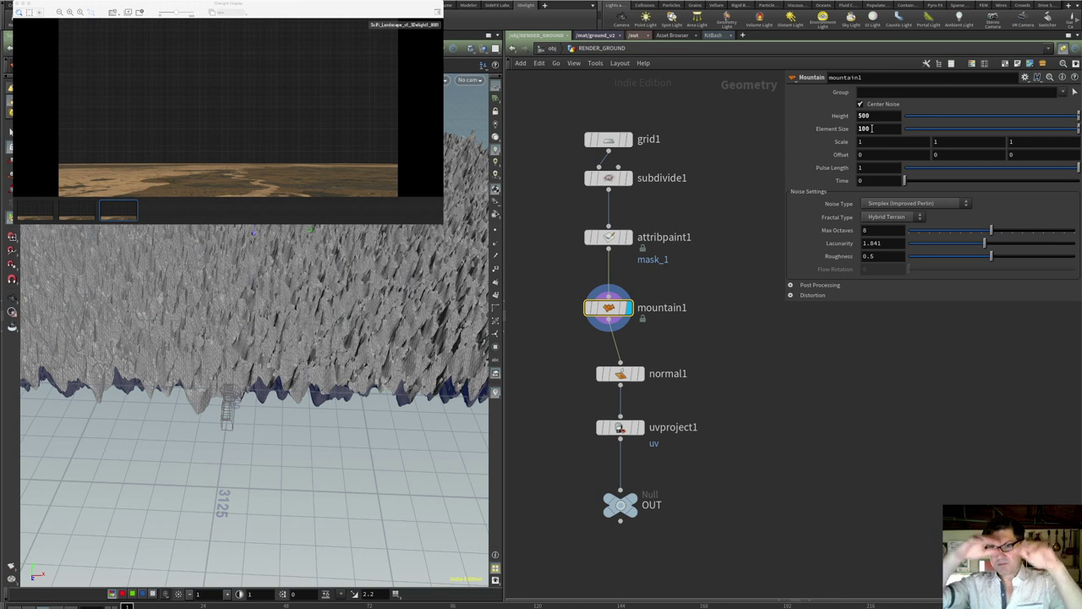
{"action": "double_click", "coordinate": [871, 128]}
{"action": "type", "text": "500"}
{"action": "key", "text": "Return"}
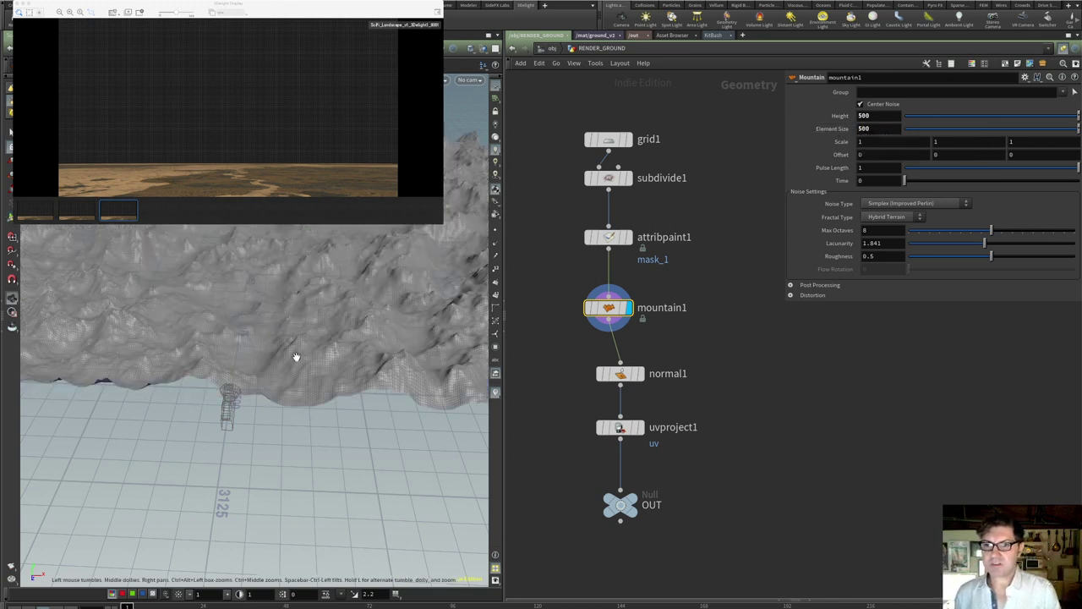
{"action": "scroll", "coordinate": [296, 320], "scroll_direction": "up", "scroll_amount": 3}
{"action": "scroll", "coordinate": [296, 320], "scroll_direction": "down", "scroll_amount": 5}
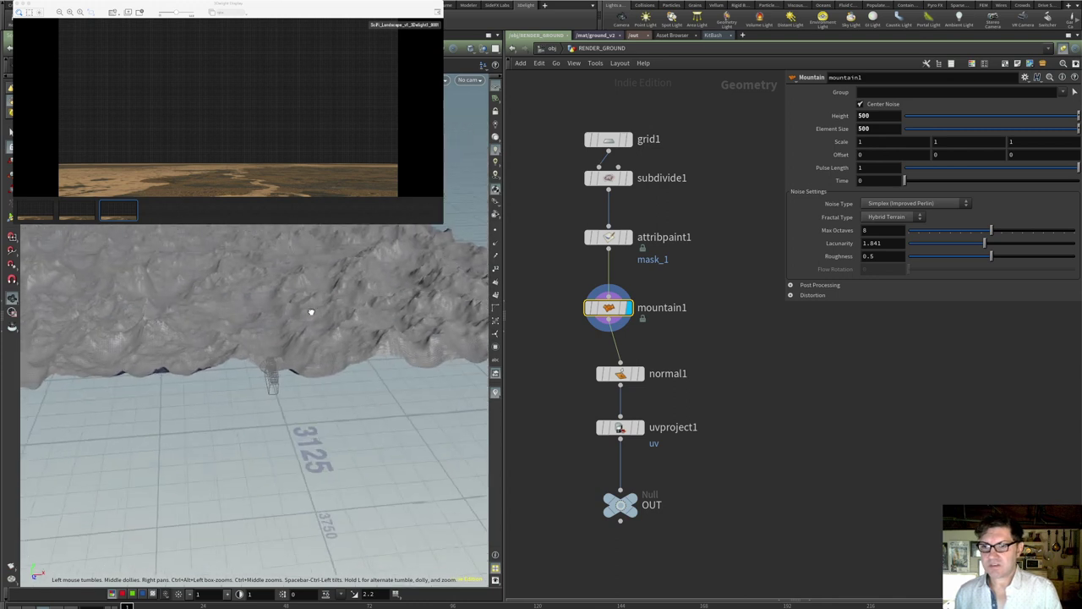
Set the Mountain node's element size to 1000.
{"action": "left_click", "coordinate": [831, 131]}
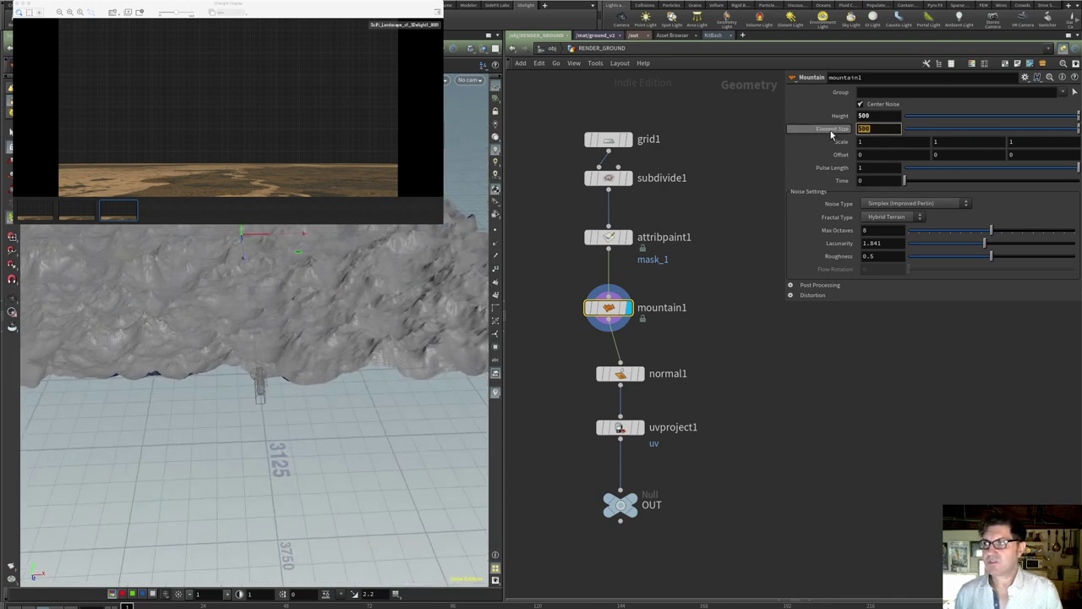
{"action": "type", "text": "10"}
{"action": "key", "text": "Return"}
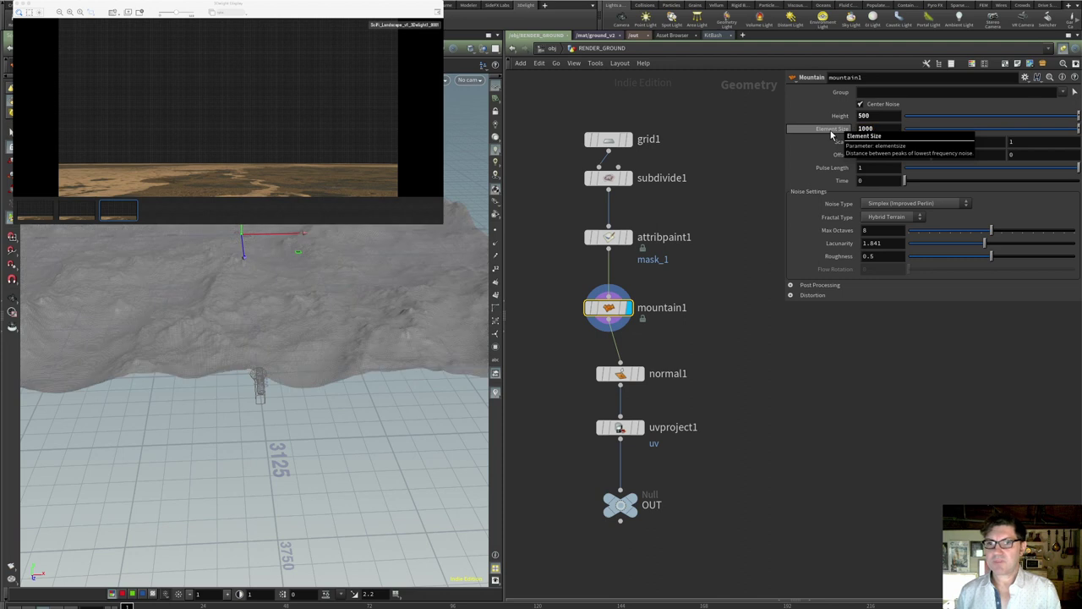
Try heights of 5 and 100 on the Mountain node and inspect the terrain for each.
{"action": "left_click_drag", "start_coordinate": [344, 288], "coordinate": [248, 347]}
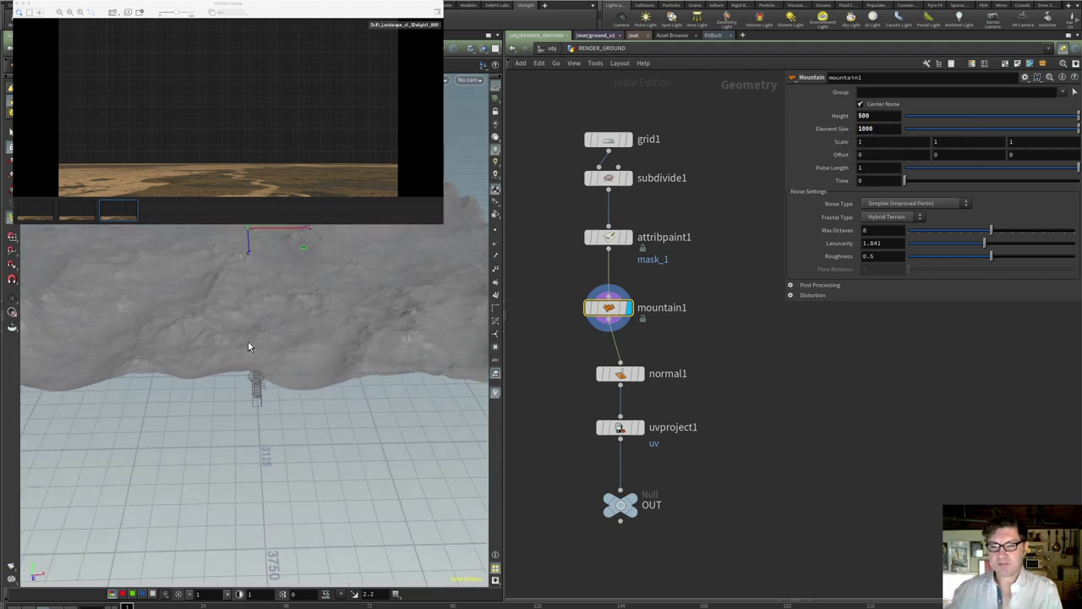
{"action": "double_click", "coordinate": [877, 116]}
{"action": "type", "text": "5"}
{"action": "key", "text": "Return"}
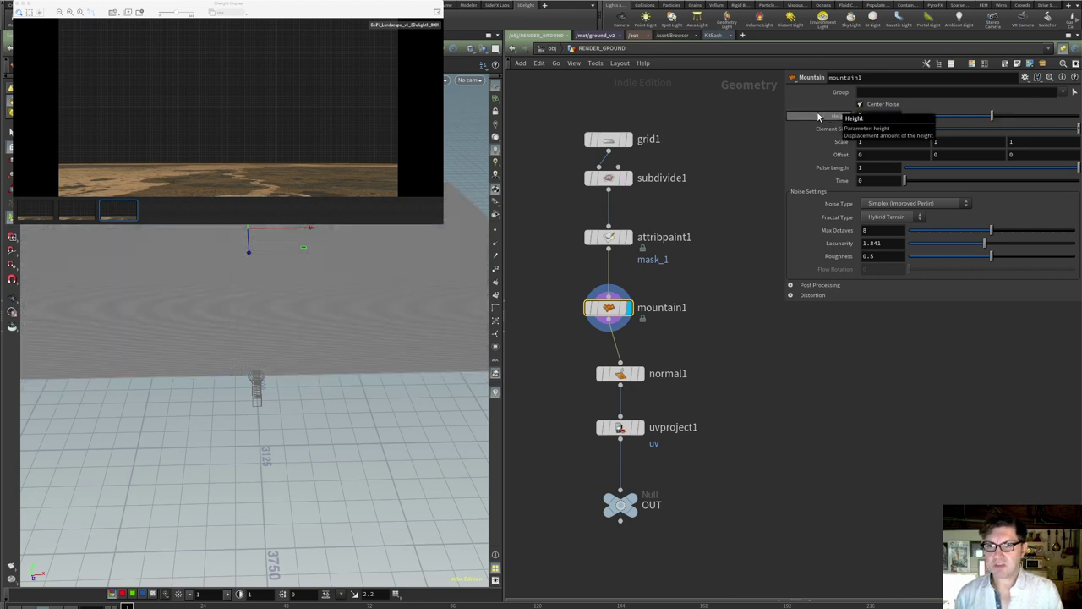
{"action": "left_click_drag", "start_coordinate": [232, 330], "coordinate": [253, 297]}
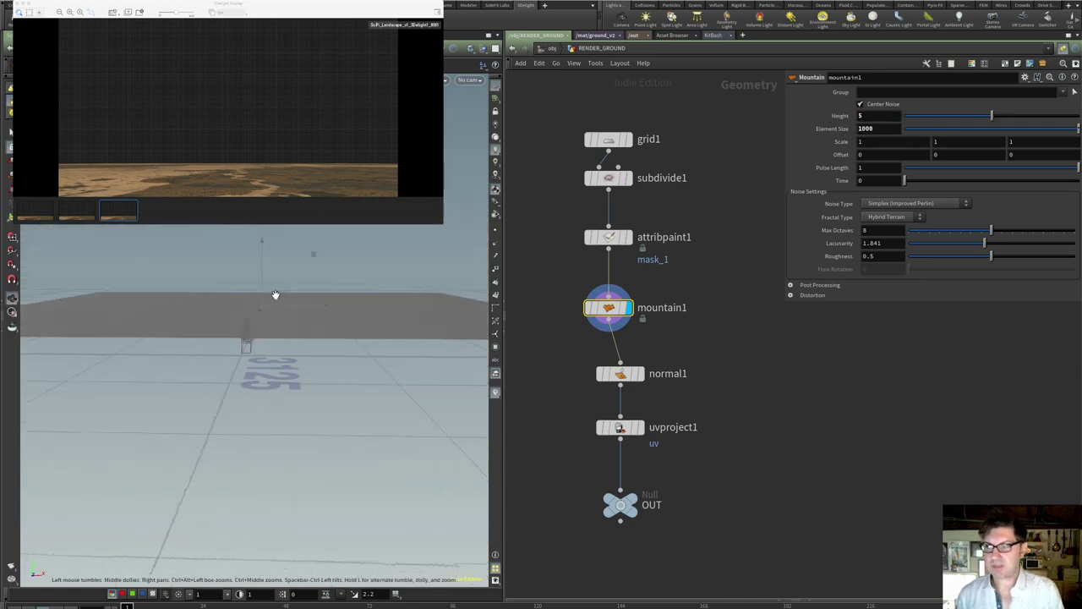
{"action": "double_click", "coordinate": [868, 116]}
{"action": "type", "text": "10"}
{"action": "key", "text": "Return"}
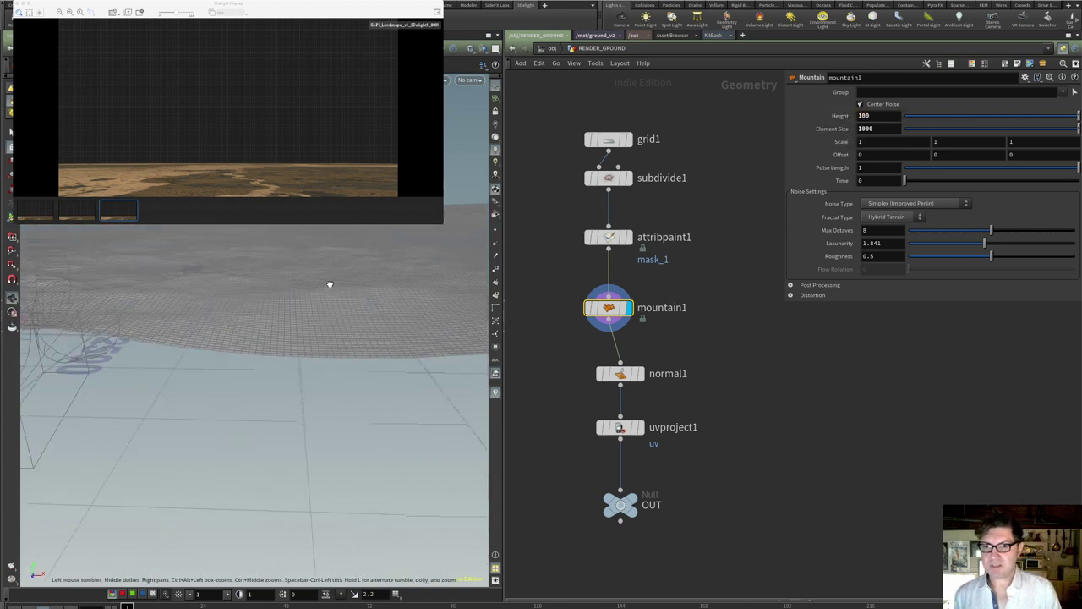
{"action": "scroll", "coordinate": [338, 277], "scroll_direction": "up", "scroll_amount": 2}
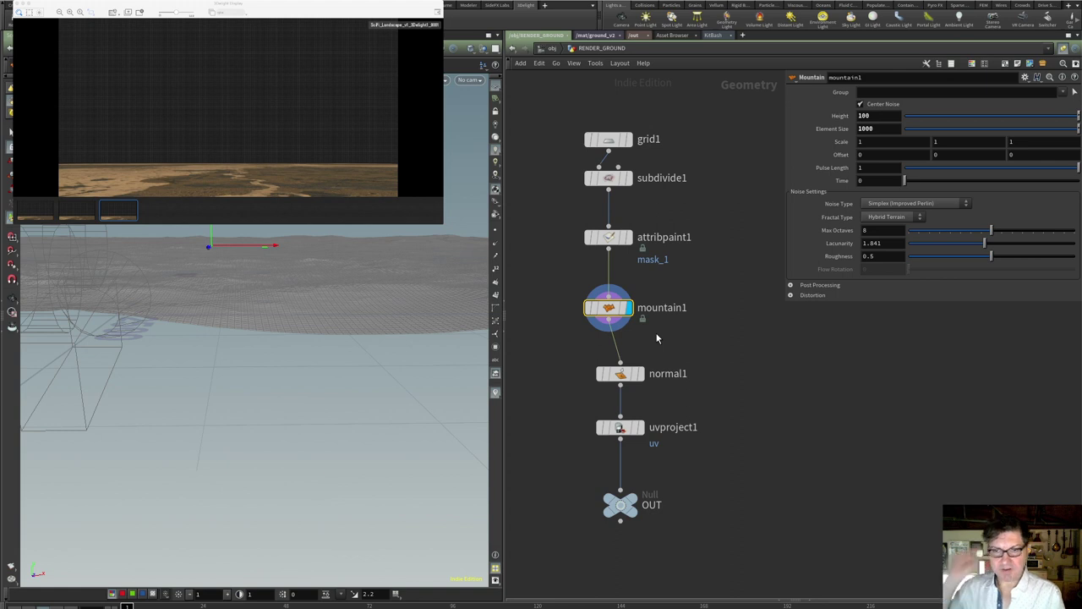
Set the Mountain node's height to 50 and display the OUT null's result.
{"action": "left_click", "coordinate": [876, 116]}
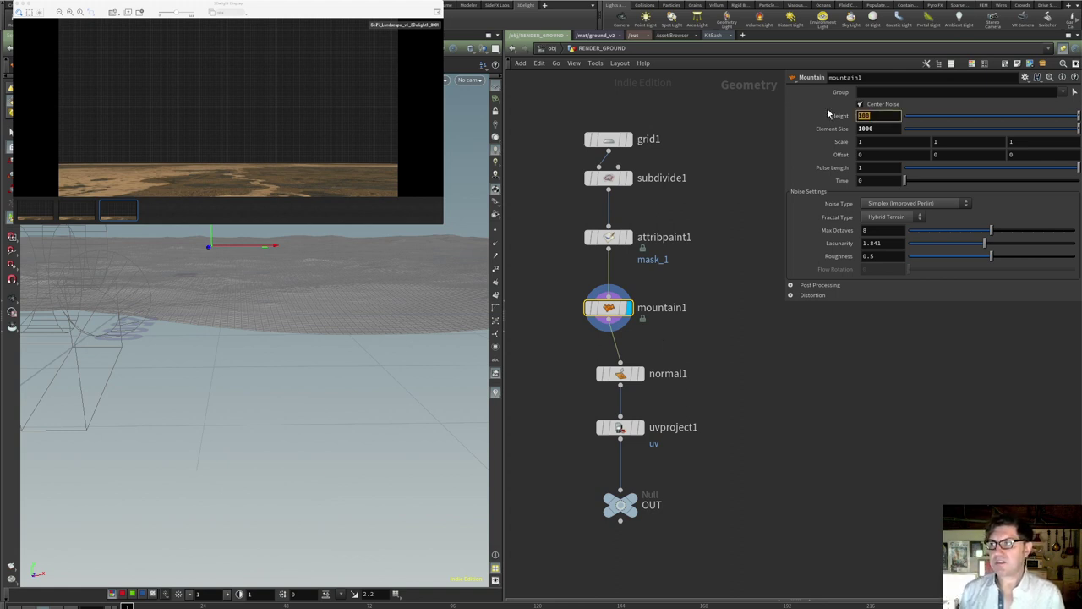
{"action": "type", "text": "50"}
{"action": "key", "text": "Return"}
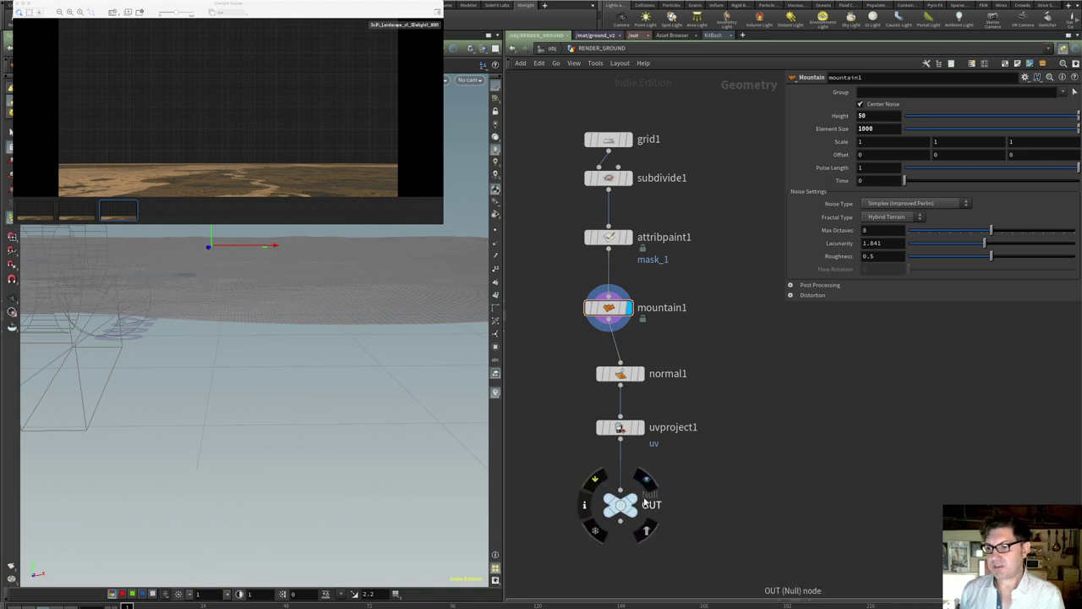
{"action": "left_click", "coordinate": [634, 497]}
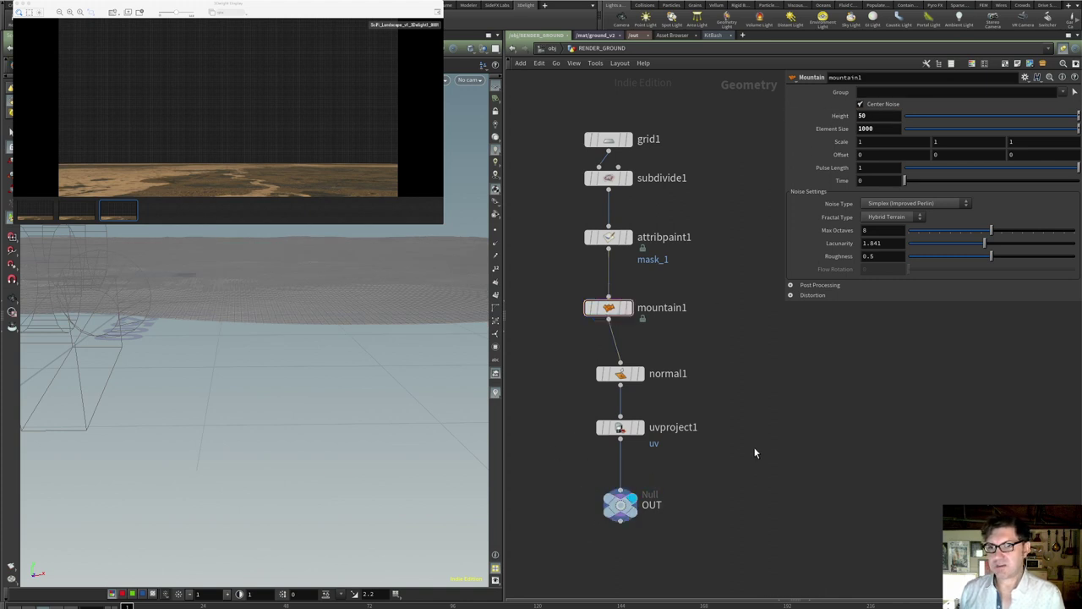
Start an IPR render of the ground from the 3Delight1 node in the out network.
{"action": "left_click", "coordinate": [551, 48]}
{"action": "left_click", "coordinate": [597, 36]}
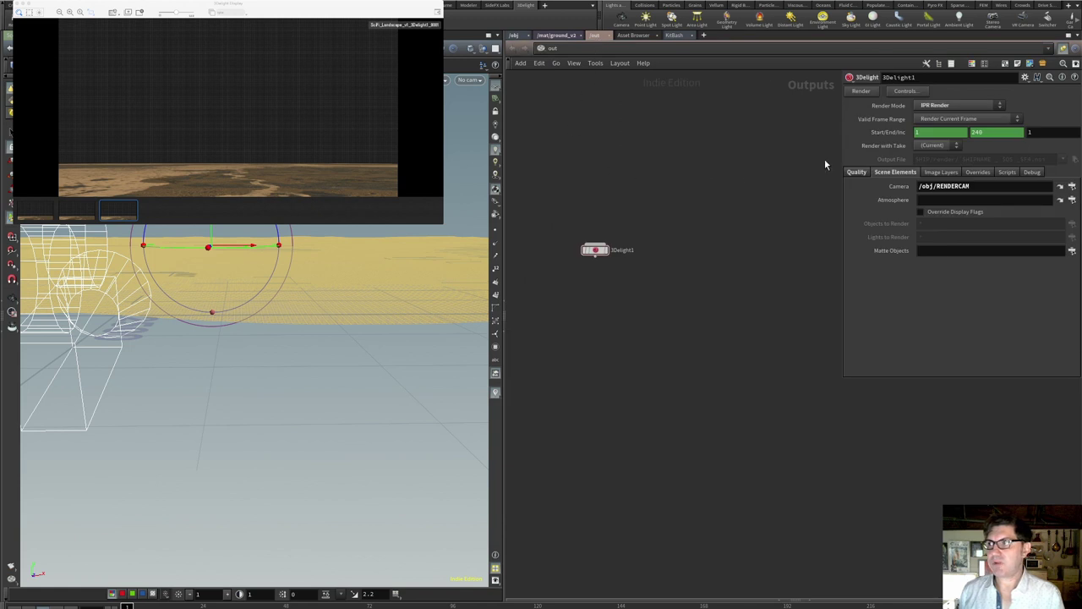
{"action": "left_click", "coordinate": [859, 91]}
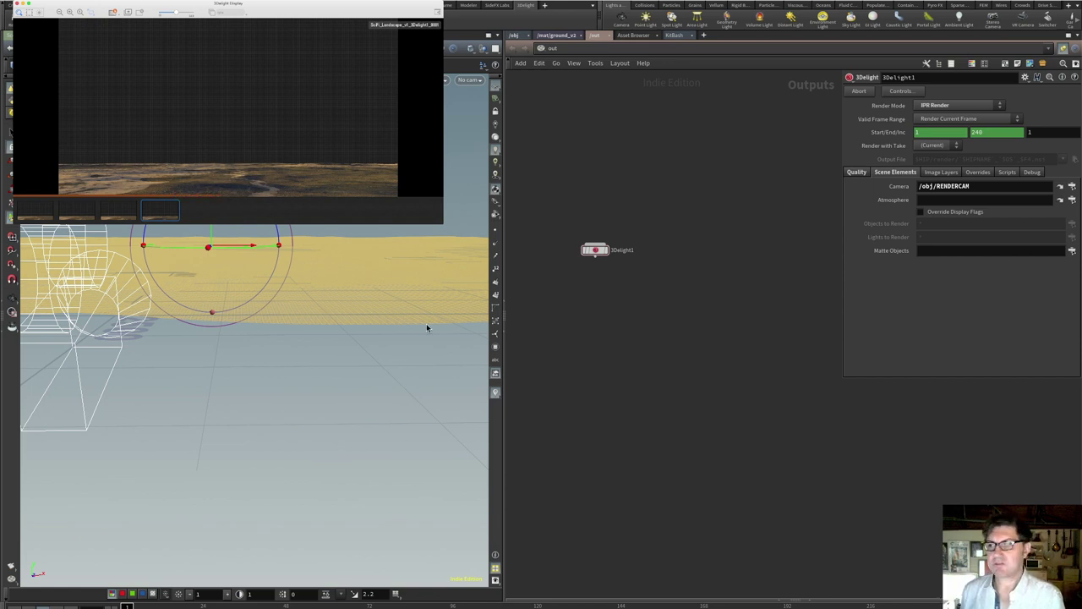
Lower the Mountain node's height in RENDER_GROUND to 25, compare the render, and reduce it further to 20.
{"action": "left_click", "coordinate": [528, 35]}
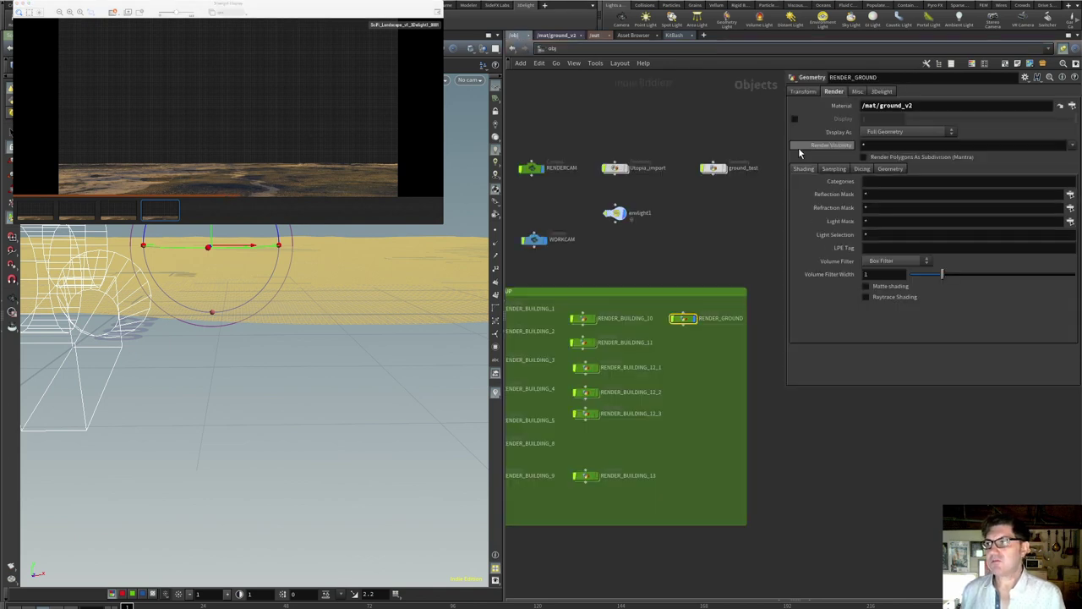
{"action": "double_click", "coordinate": [684, 318]}
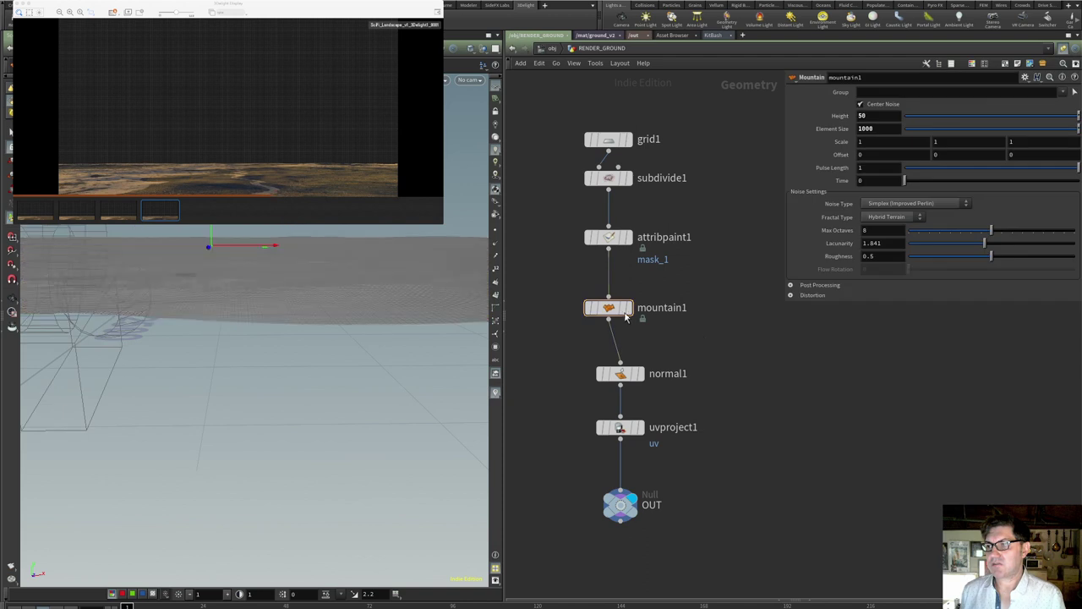
{"action": "type", "text": "25"}
{"action": "key", "text": "Return"}
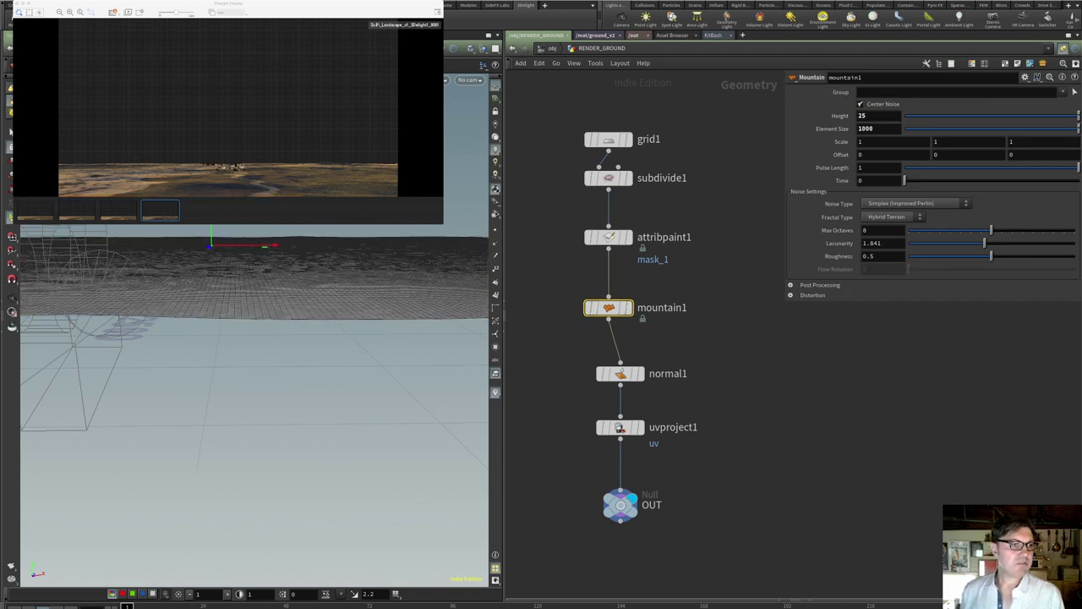
{"action": "type", "text": "20"}
{"action": "key", "text": "Return"}
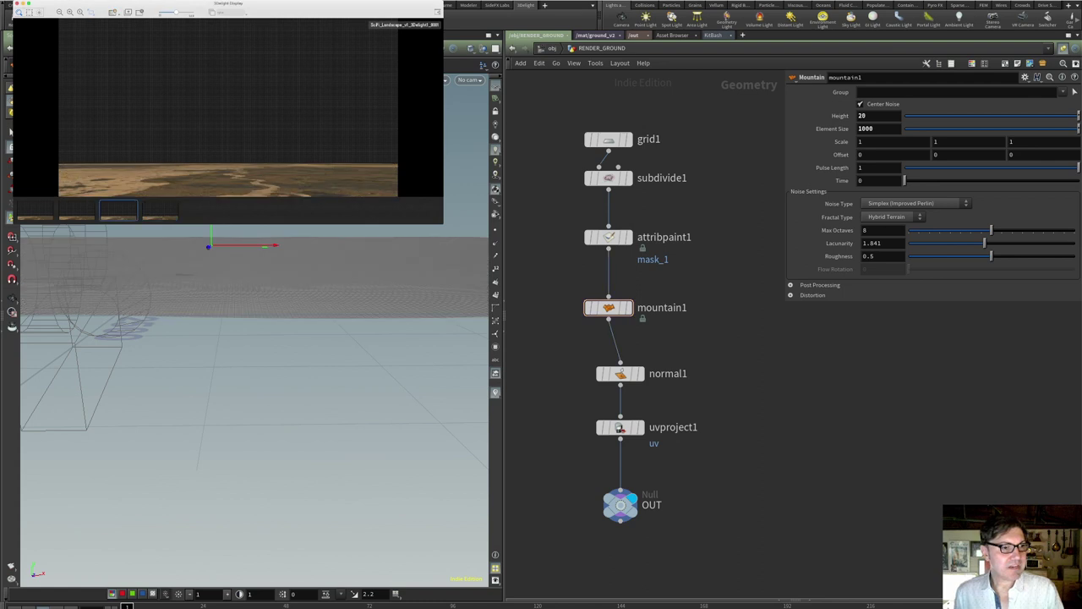
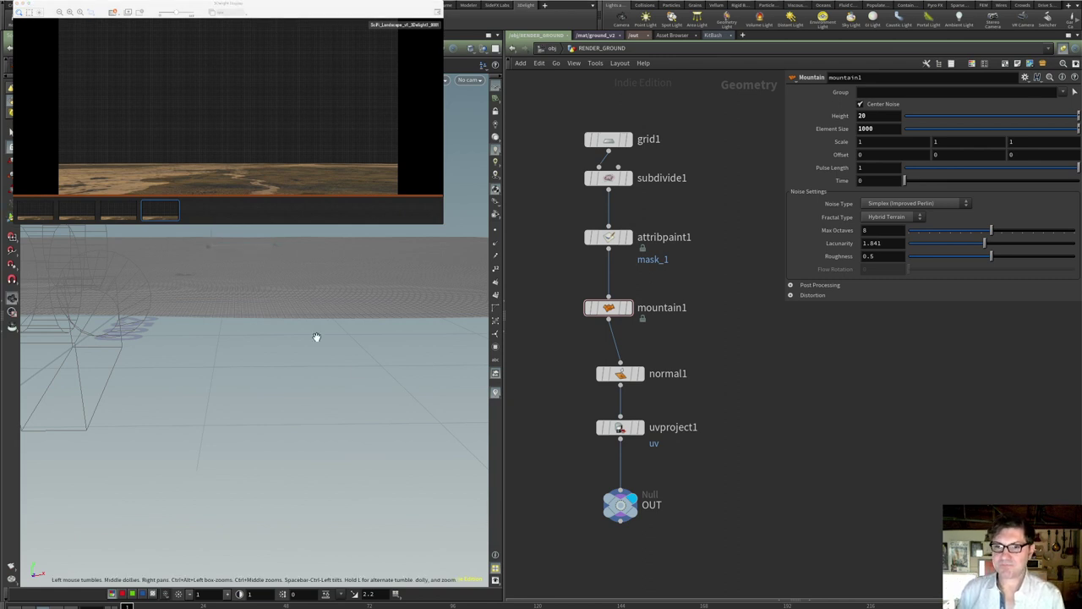
{"action": "scroll", "coordinate": [310, 348], "scroll_direction": "up", "scroll_amount": 3}
{"action": "scroll", "coordinate": [309, 348], "scroll_direction": "down", "scroll_amount": 5}
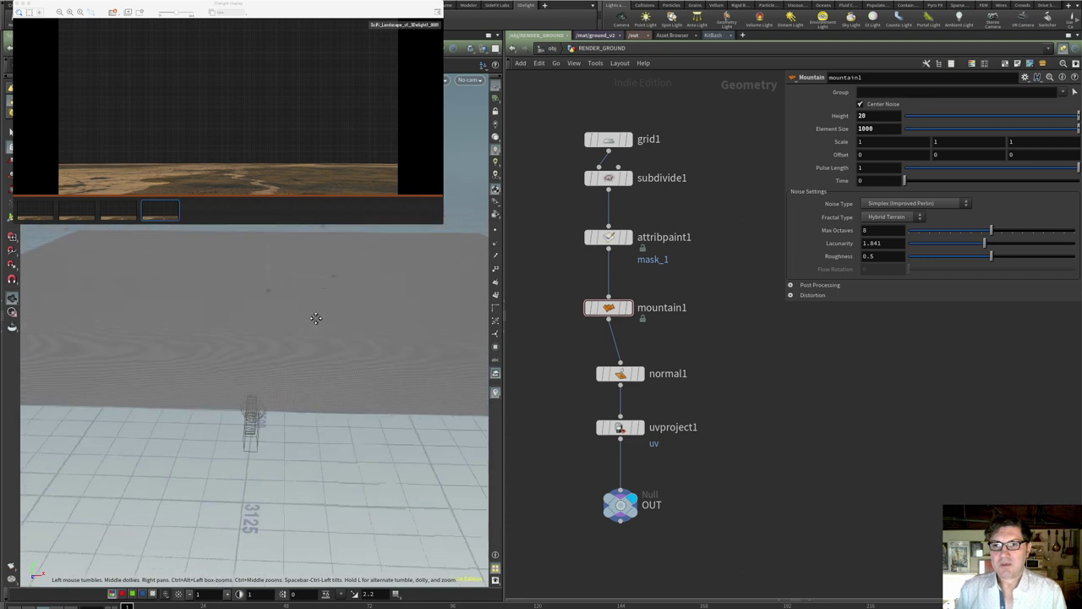
{"action": "left_click_drag", "start_coordinate": [314, 319], "coordinate": [318, 333]}
{"action": "key", "text": "Return"}
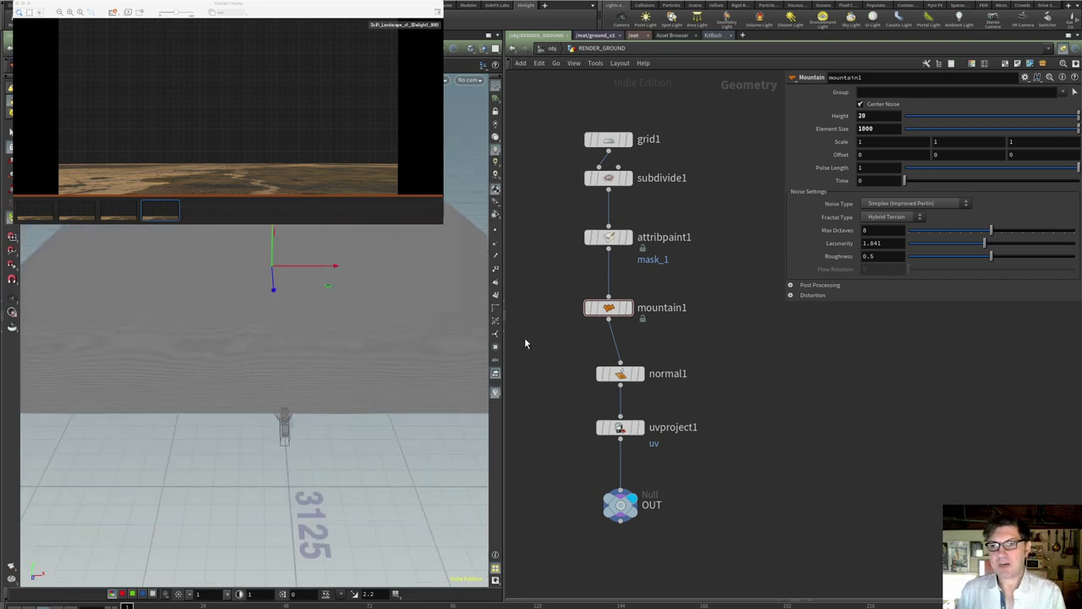
Display only RENDER_BUILDING_1 at the object level, hiding RENDER_GROUND.
{"action": "left_click", "coordinate": [552, 48]}
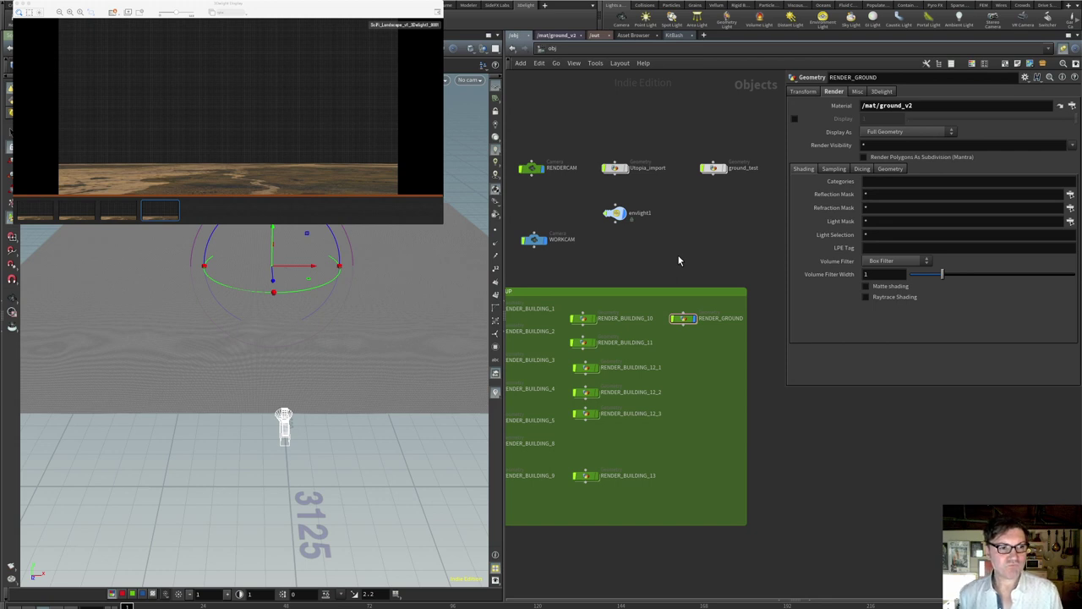
{"action": "middle_click_drag", "start_coordinate": [678, 260], "coordinate": [728, 284]}
{"action": "left_click", "coordinate": [553, 334]}
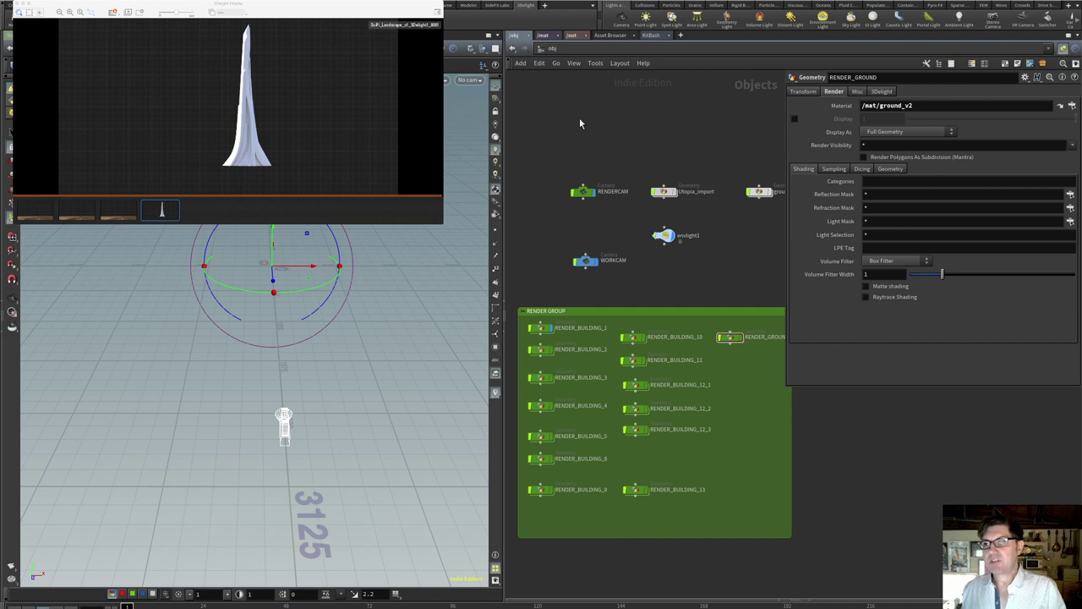
Add a 3Delight Material Builder below ground_v2 in the mat network and name it building_1.
{"action": "left_click", "coordinate": [543, 35]}
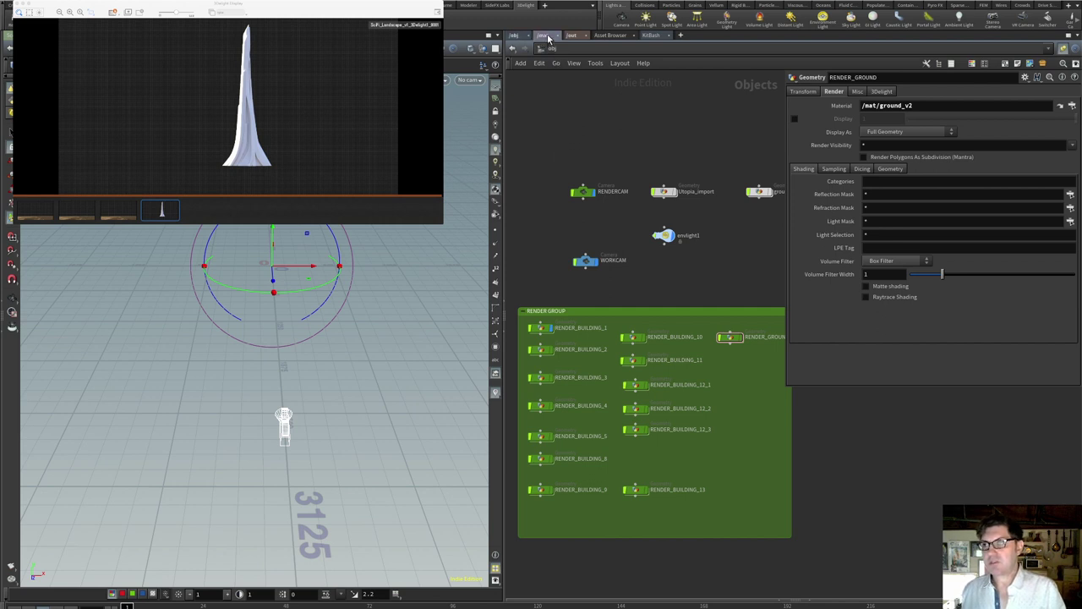
{"action": "key", "text": "Tab"}
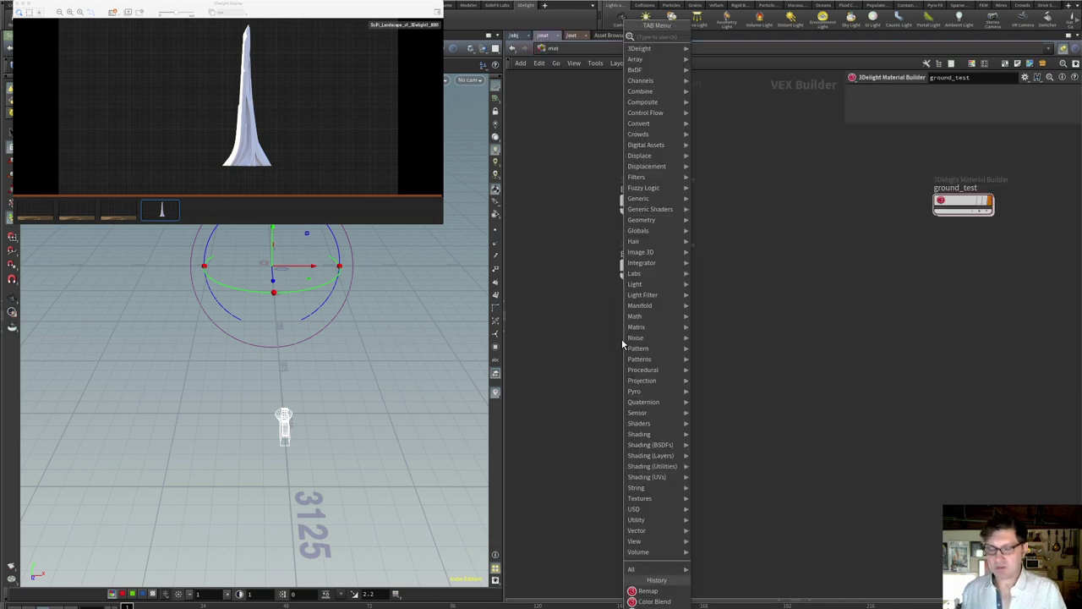
{"action": "type", "text": "mat"}
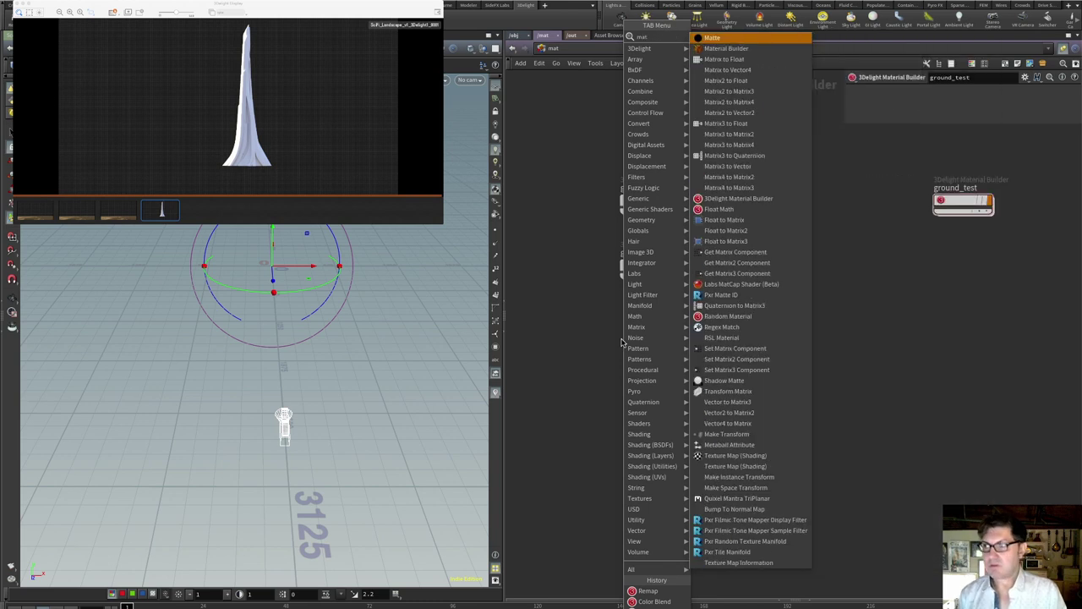
{"action": "key", "text": "Down"}
{"action": "key", "text": "Down"}
{"action": "key", "text": "Down"}
{"action": "key", "text": "Down"}
{"action": "key", "text": "Down"}
{"action": "key", "text": "Down"}
{"action": "key", "text": "Down"}
{"action": "key", "text": "Down"}
{"action": "key", "text": "Down"}
{"action": "key", "text": "Down"}
{"action": "key", "text": "Down"}
{"action": "key", "text": "Down"}
{"action": "key", "text": "Down"}
{"action": "key", "text": "Down"}
{"action": "key", "text": "Down"}
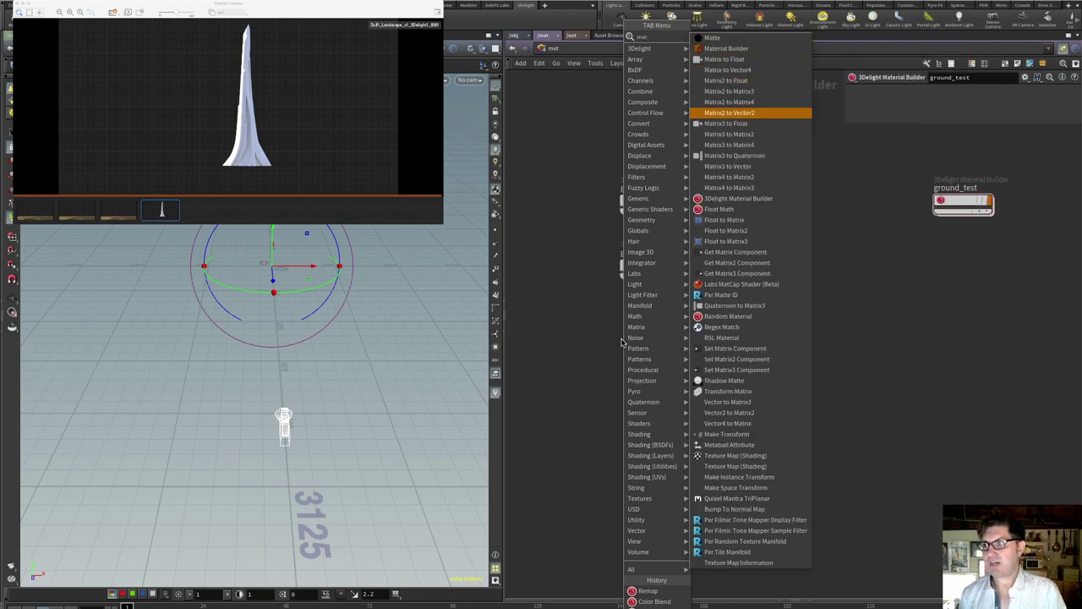
{"action": "key", "text": "Return"}
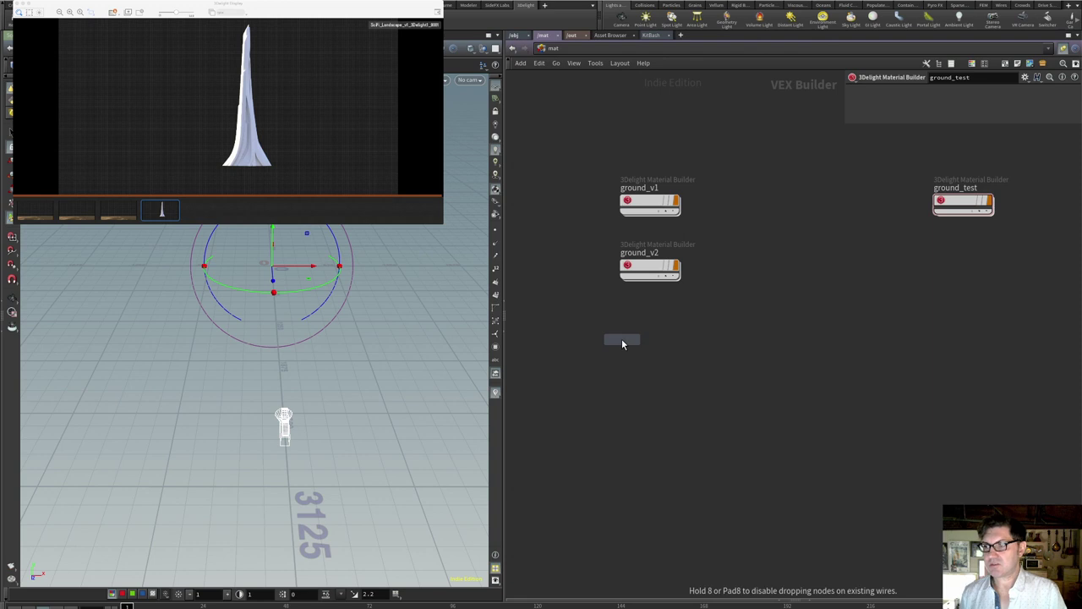
{"action": "left_click", "coordinate": [645, 342]}
{"action": "double_click", "coordinate": [652, 326]}
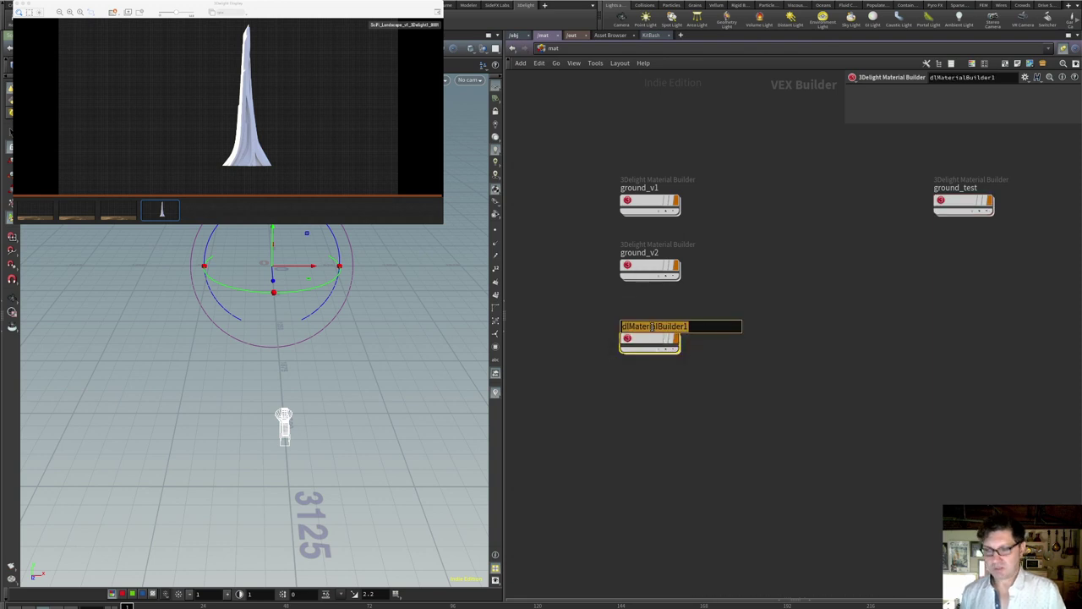
{"action": "type", "text": "building_1"}
{"action": "key", "text": "Return"}
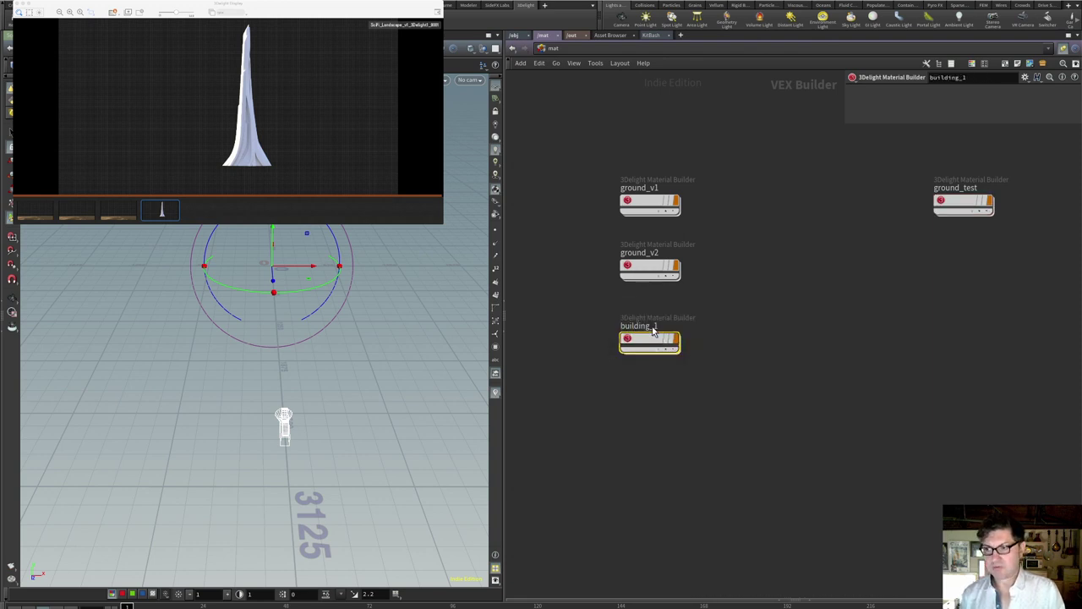
Add a Principled shader inside building_1 and connect its outColor to the terminal's Surface input.
{"action": "double_click", "coordinate": [638, 342]}
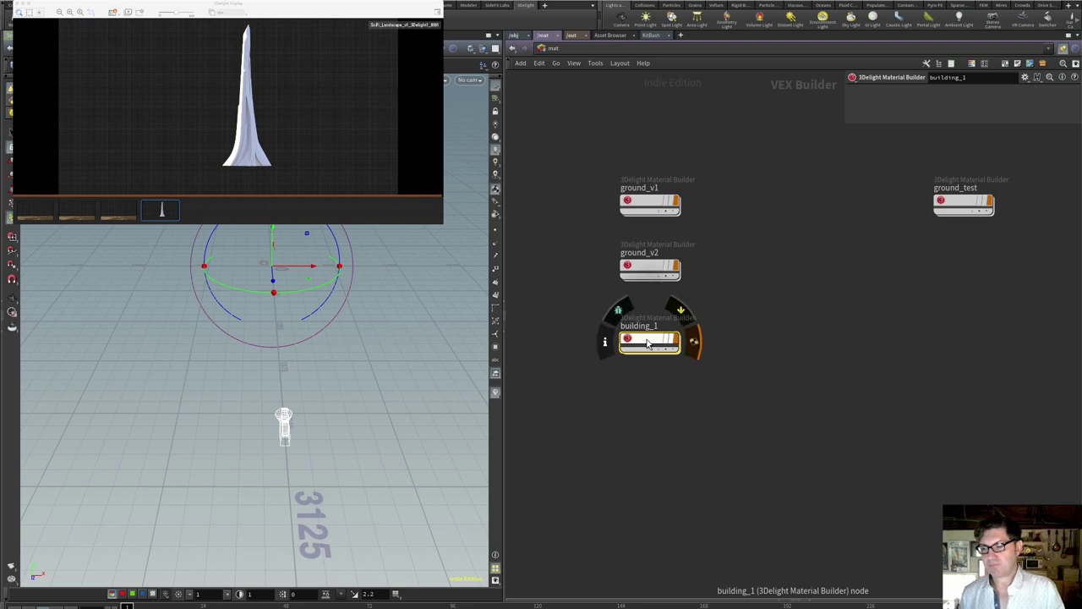
{"action": "left_click", "coordinate": [612, 316]}
{"action": "middle_click_drag", "start_coordinate": [645, 293], "coordinate": [677, 290]}
{"action": "key", "text": "Tab"}
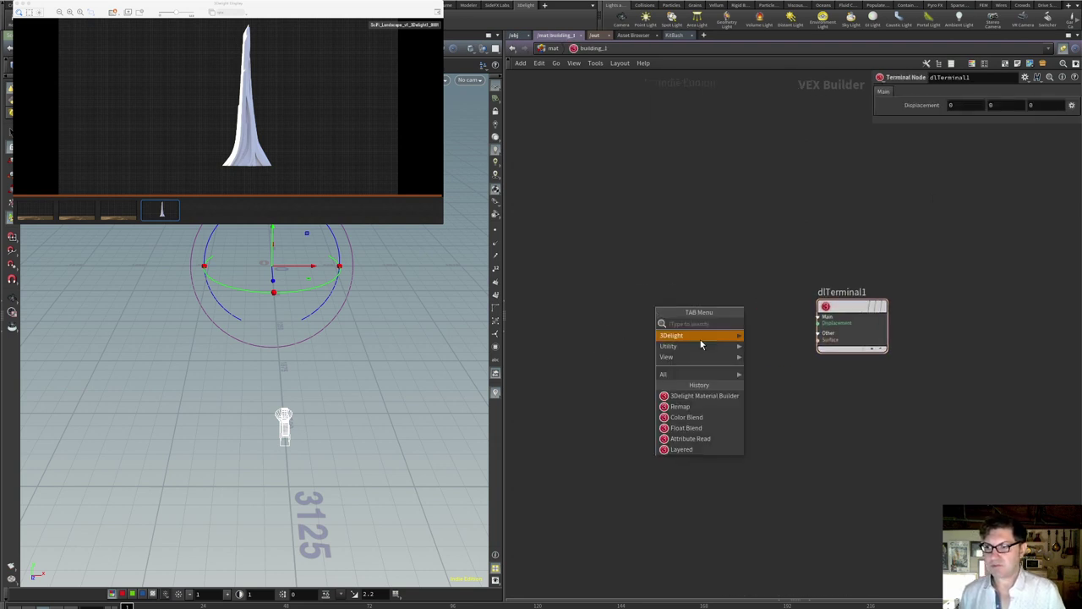
{"action": "mouse_move", "coordinate": [701, 336]}
{"action": "left_click", "coordinate": [824, 344]}
{"action": "left_click", "coordinate": [691, 294]}
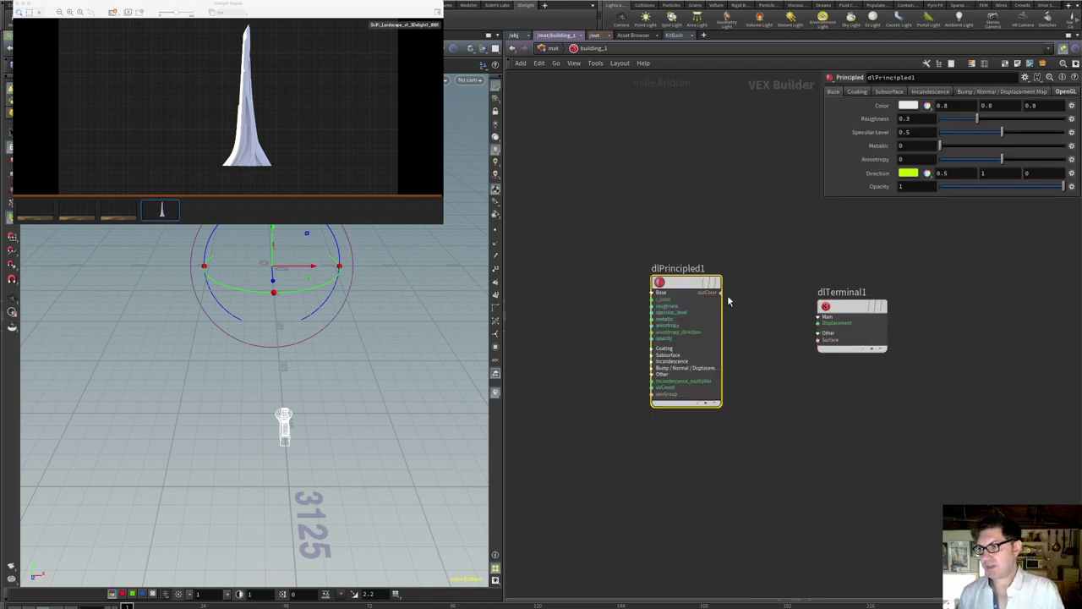
{"action": "left_click", "coordinate": [720, 292]}
{"action": "left_click", "coordinate": [818, 340]}
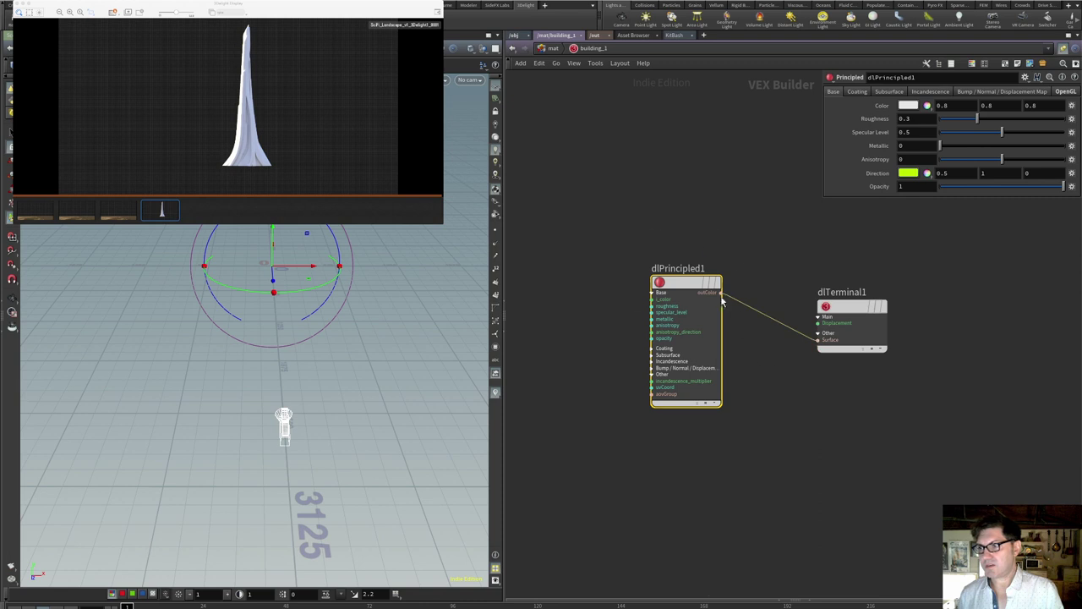
Set the Principled shader's base color to bright green with values 0.5, 1, 0.
{"action": "left_click", "coordinate": [915, 106]}
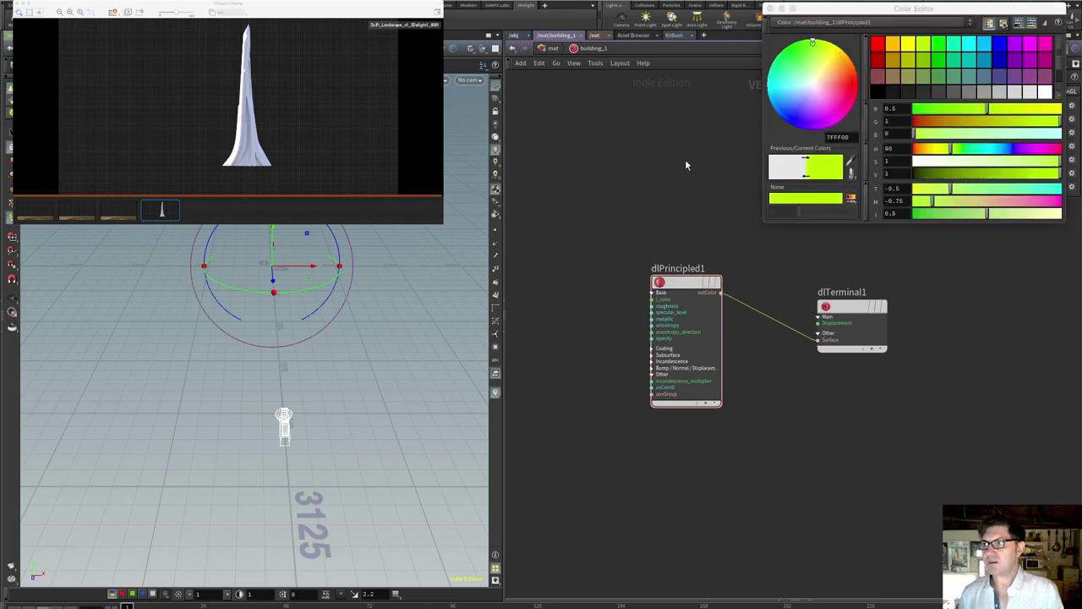
{"action": "left_click", "coordinate": [770, 9]}
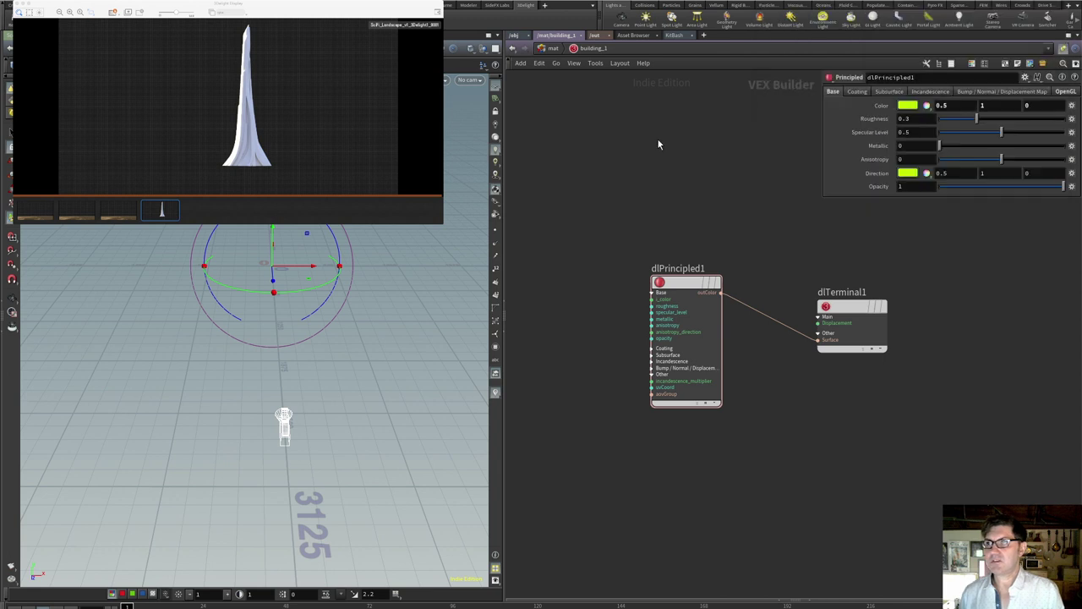
Assign the /mat/building_1 material to the RENDER_BUILDING_1 object.
{"action": "left_click", "coordinate": [513, 48]}
{"action": "left_click", "coordinate": [540, 328]}
{"action": "left_click", "coordinate": [834, 92]}
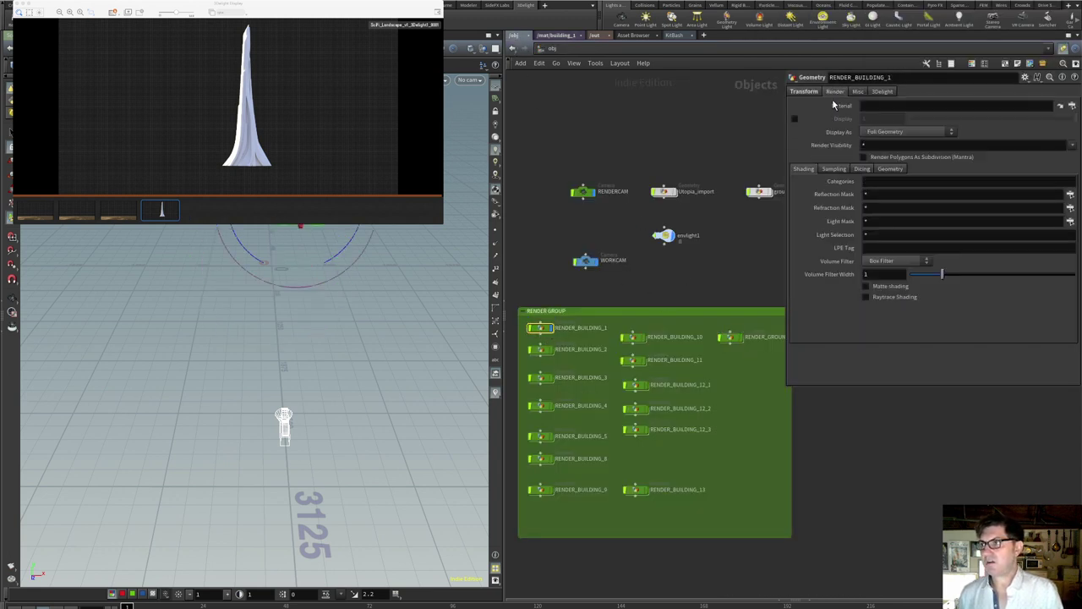
{"action": "left_click", "coordinate": [1071, 105]}
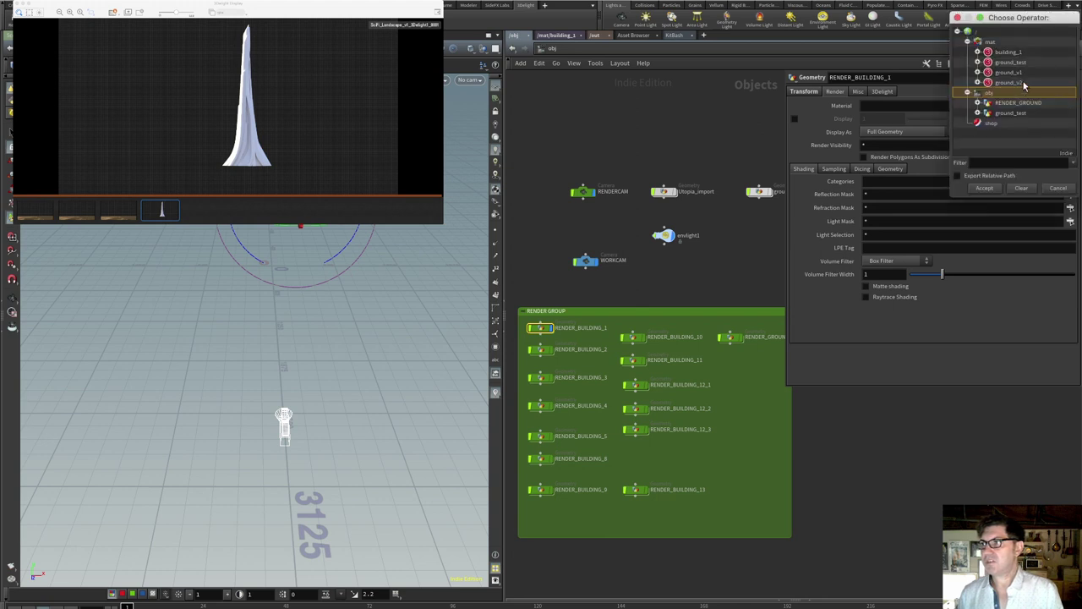
{"action": "left_click", "coordinate": [1008, 52]}
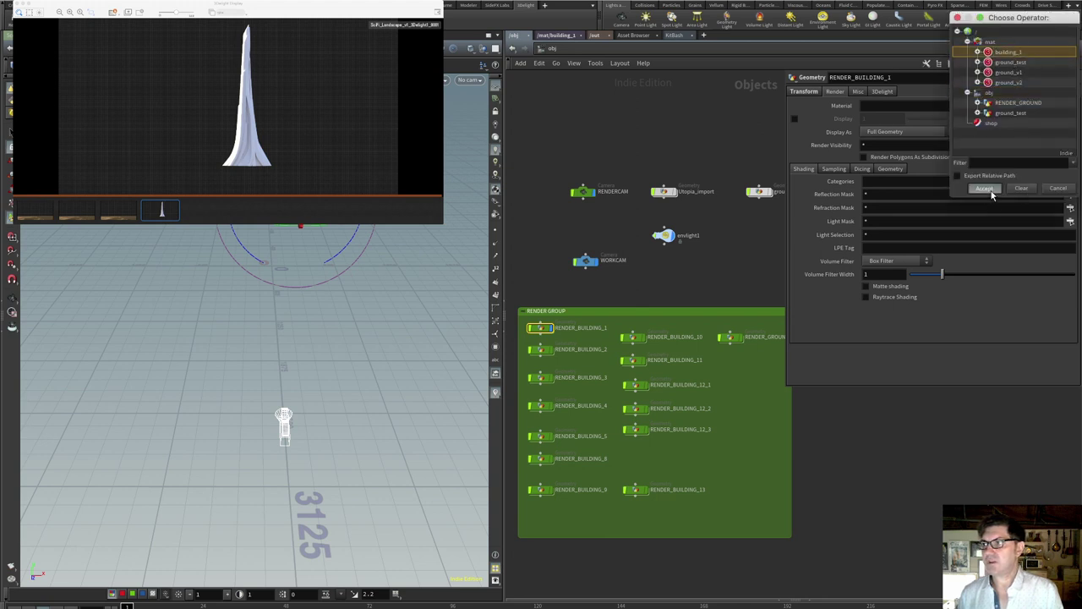
{"action": "left_click", "coordinate": [990, 189]}
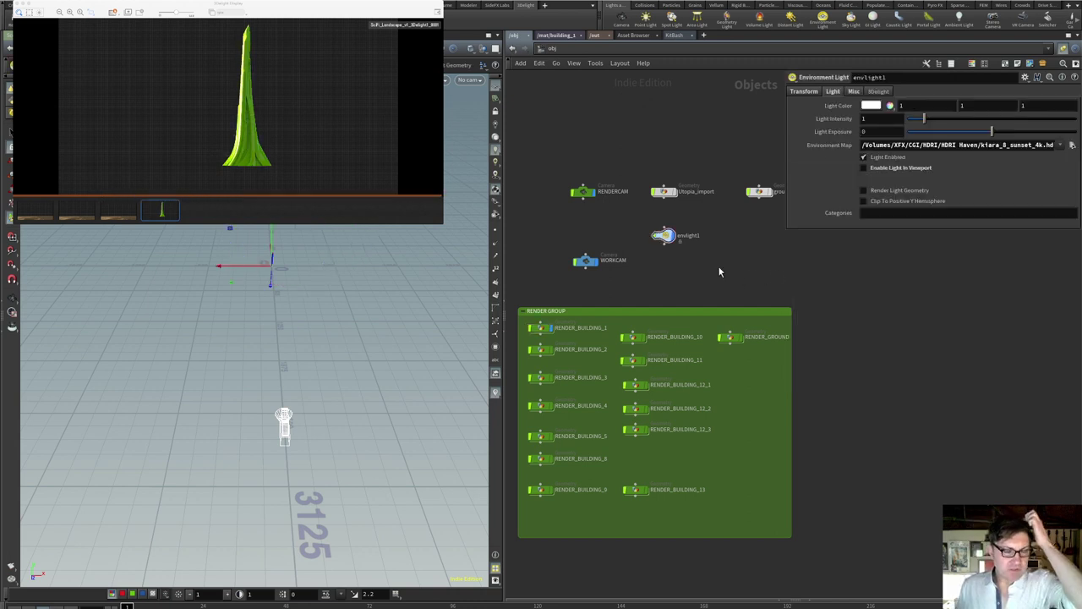
Set the base color of building_1's Principled shader to dark grey, 0.333 in all three channels.
{"action": "left_click", "coordinate": [556, 38]}
{"action": "left_click", "coordinate": [681, 292]}
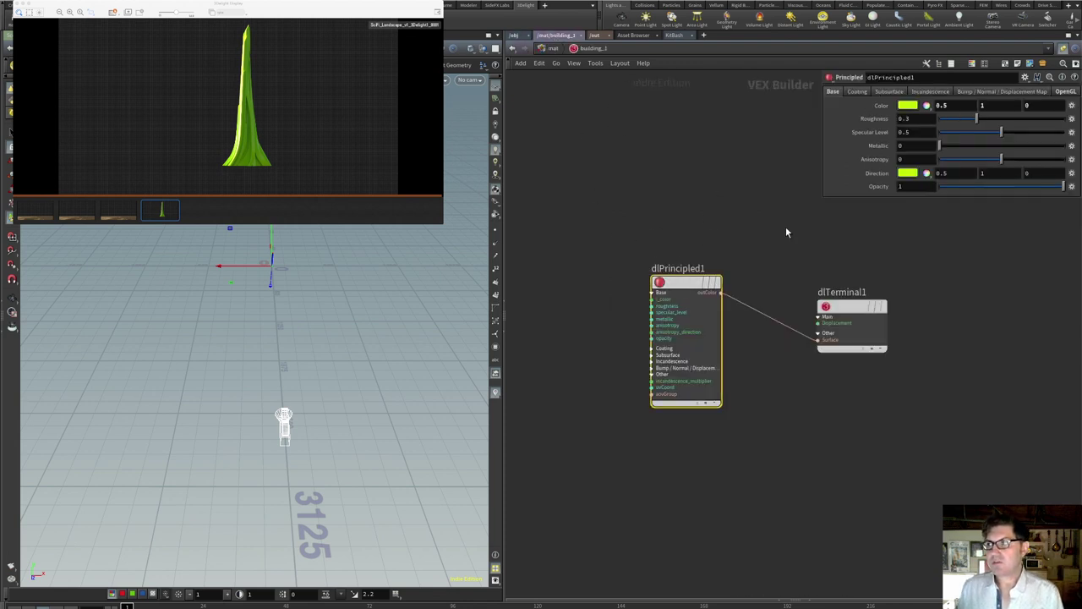
{"action": "left_click", "coordinate": [909, 106]}
{"action": "left_click", "coordinate": [1003, 92]}
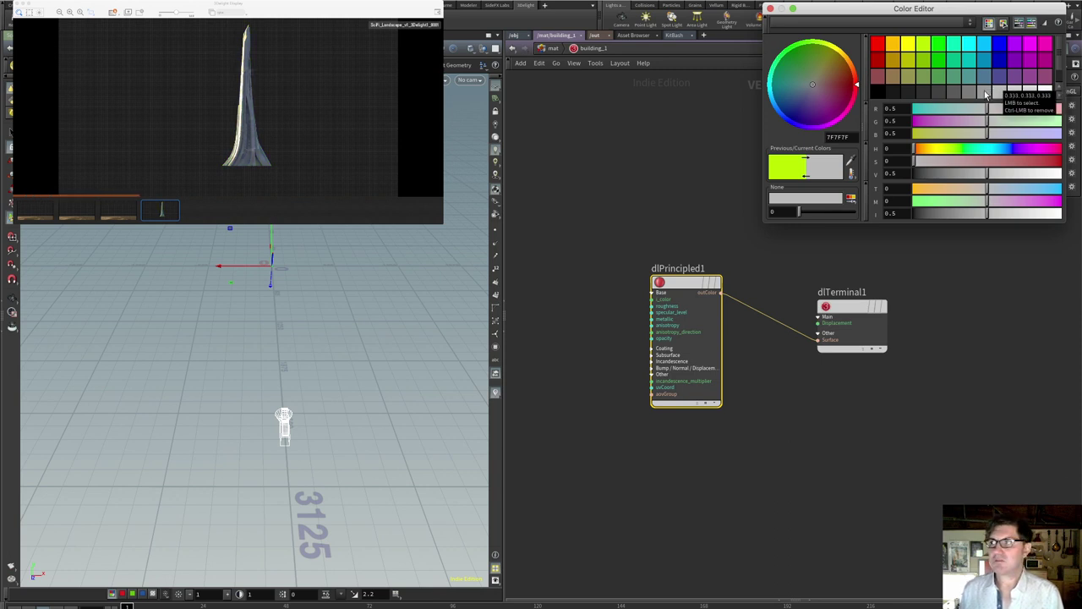
{"action": "left_click", "coordinate": [984, 93]}
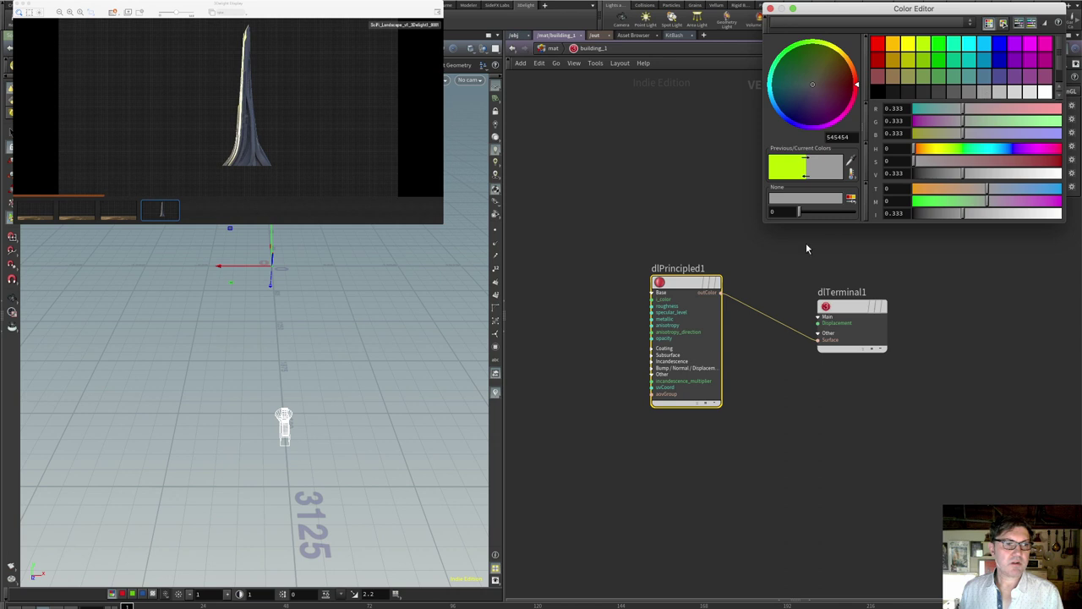
{"action": "left_click", "coordinate": [662, 174]}
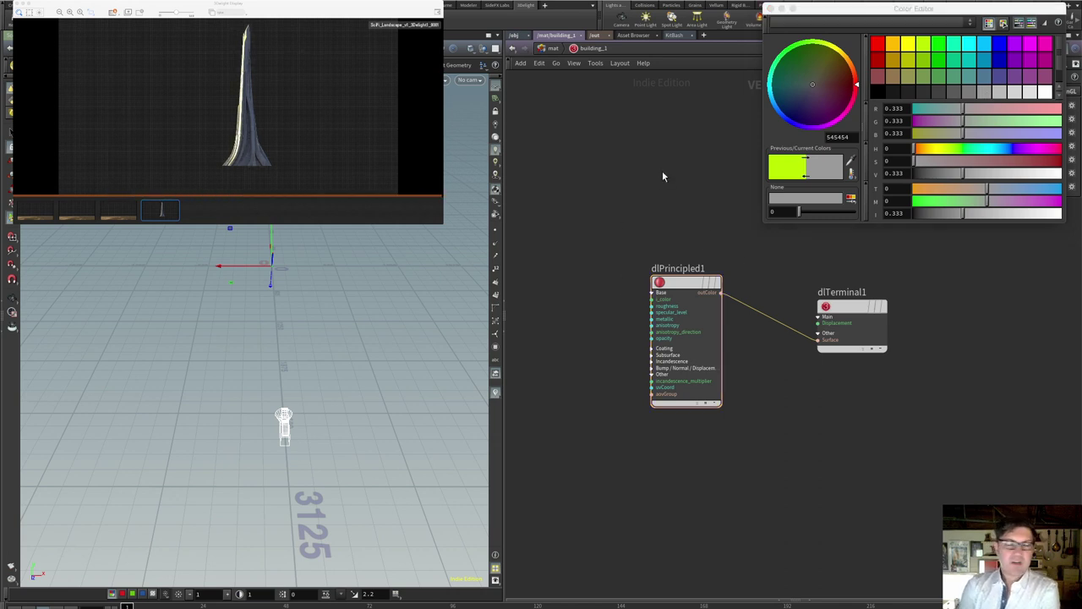
{"action": "left_click", "coordinate": [768, 8]}
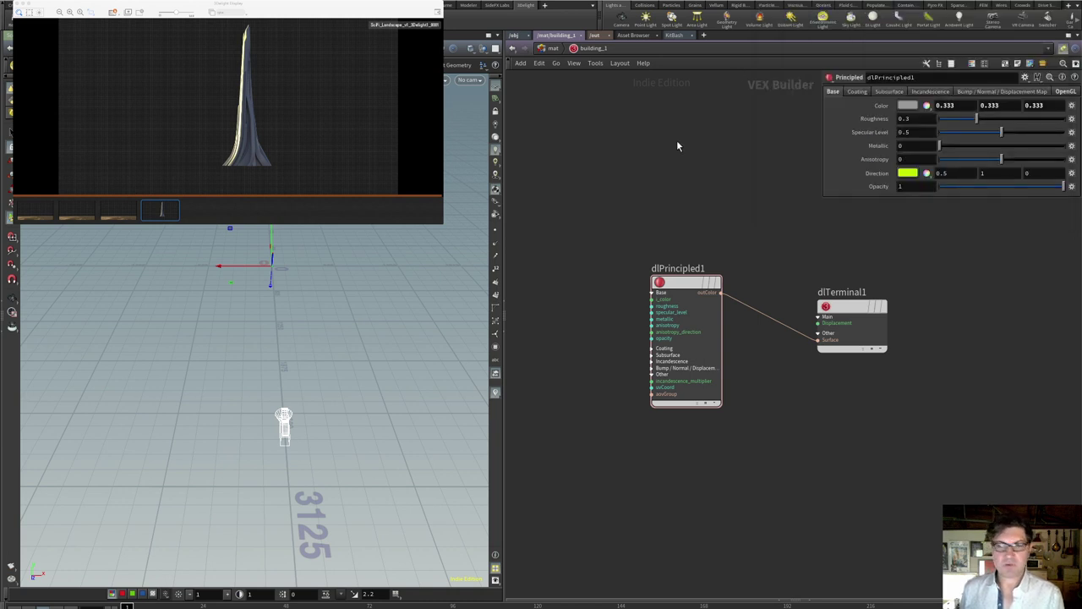
Inside RENDER_BUILDING_1, add a Labs UV Visualize node fed by transform1.
{"action": "left_click", "coordinate": [519, 39]}
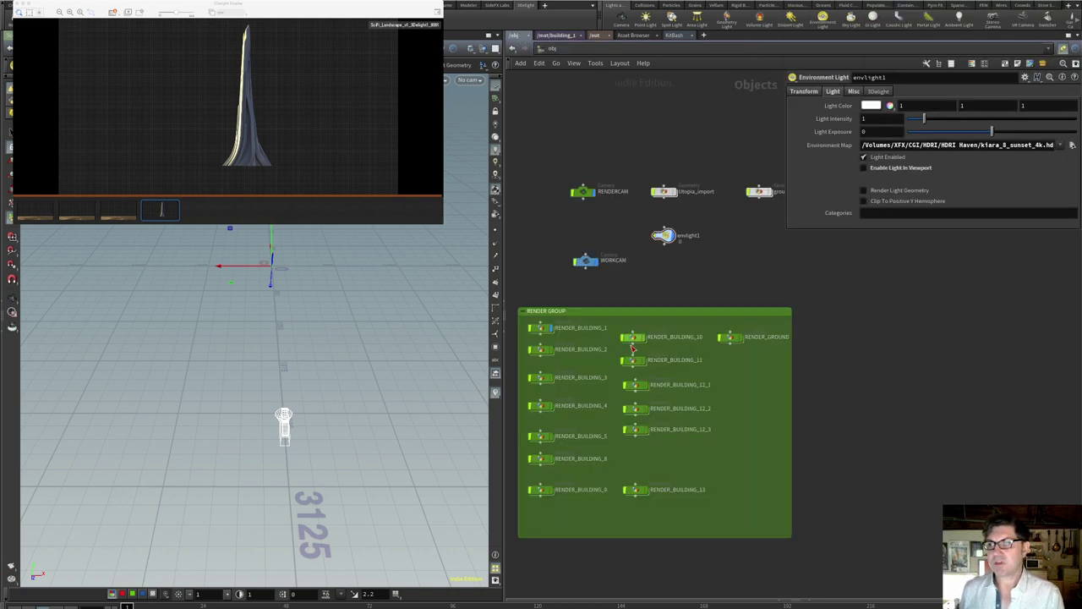
{"action": "double_click", "coordinate": [542, 330]}
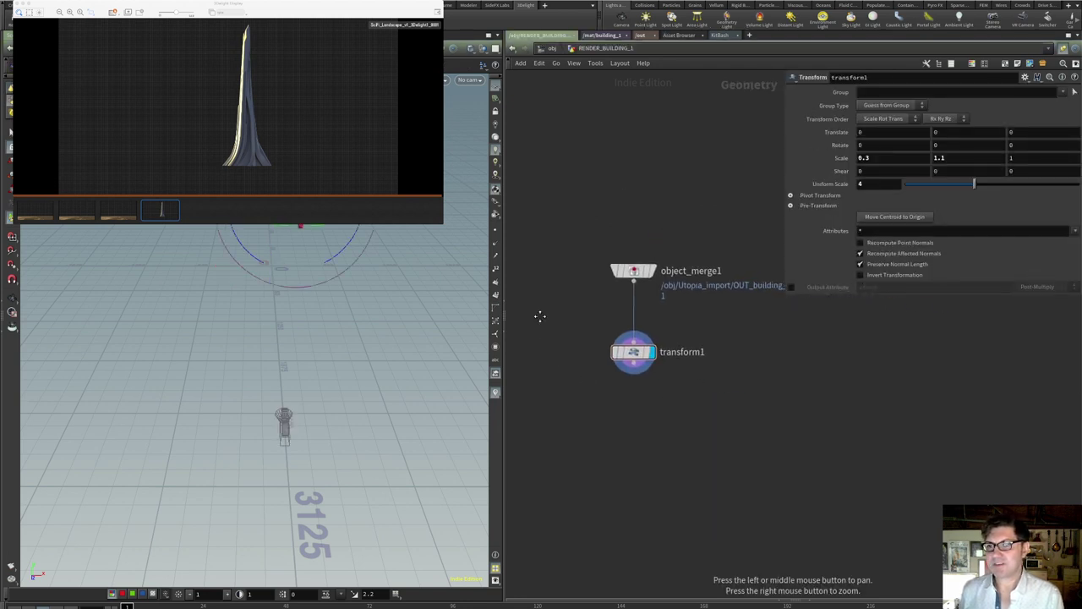
{"action": "left_click_drag", "start_coordinate": [343, 280], "coordinate": [299, 338]}
{"action": "scroll", "coordinate": [299, 335], "scroll_direction": "up", "scroll_amount": 6}
{"action": "left_click_drag", "start_coordinate": [324, 375], "coordinate": [355, 403]}
{"action": "left_click_drag", "start_coordinate": [633, 381], "coordinate": [677, 428]}
{"action": "type", "text": "visu"}
{"action": "key", "text": "Down"}
{"action": "key", "text": "Down"}
{"action": "key", "text": "Down"}
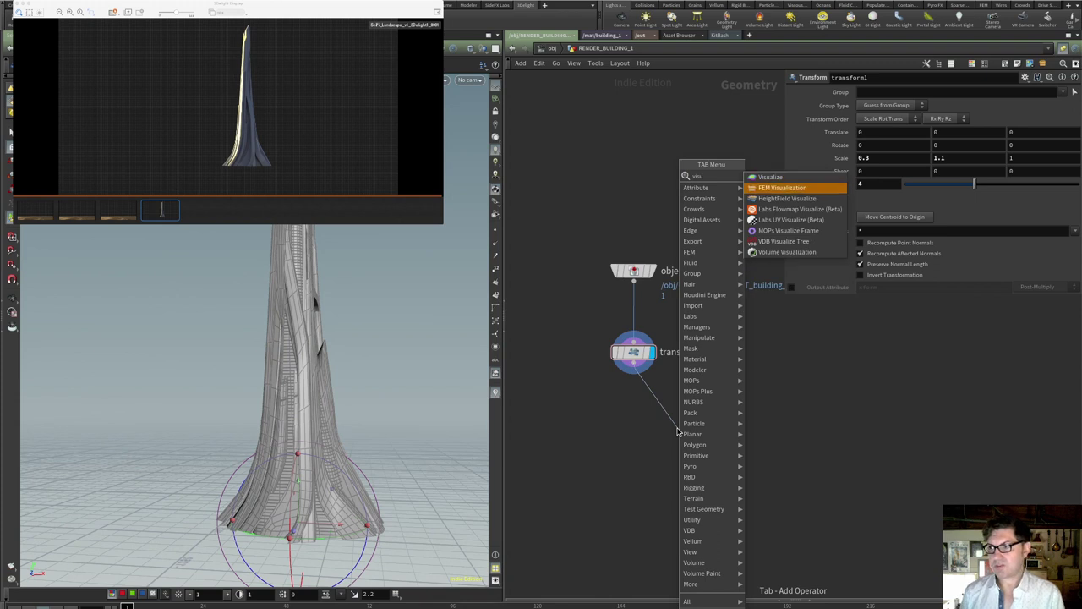
{"action": "key", "text": "Return"}
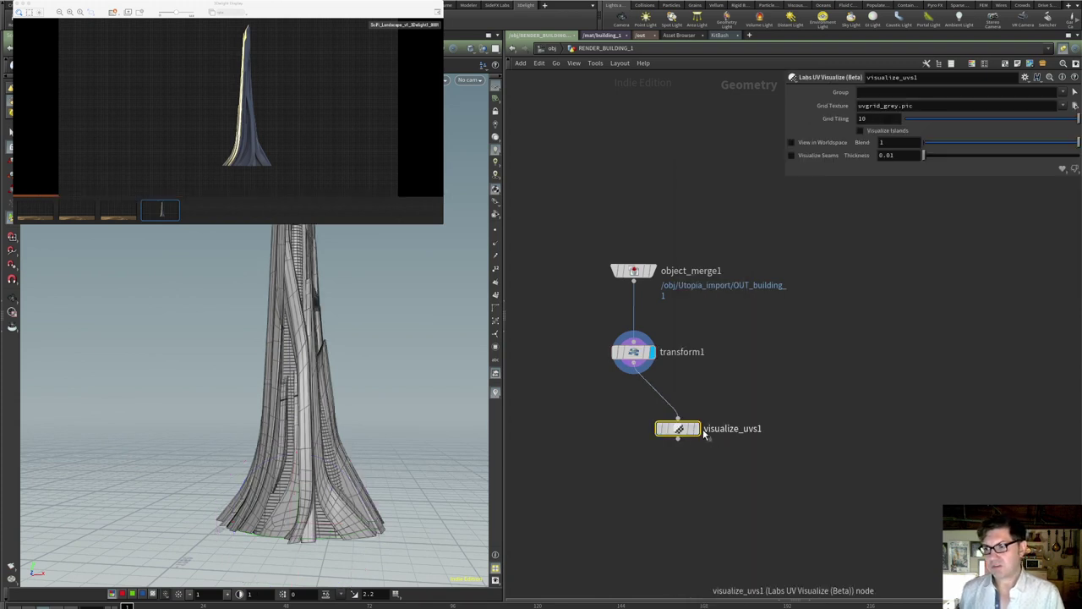
Display the UV Visualize node with a grid tiling of 1, inspect the tower's base, and return to the object level.
{"action": "left_click", "coordinate": [695, 429]}
{"action": "double_click", "coordinate": [871, 119]}
{"action": "type", "text": "1"}
{"action": "key", "text": "Return"}
{"action": "left_click_drag", "start_coordinate": [304, 406], "coordinate": [451, 447]}
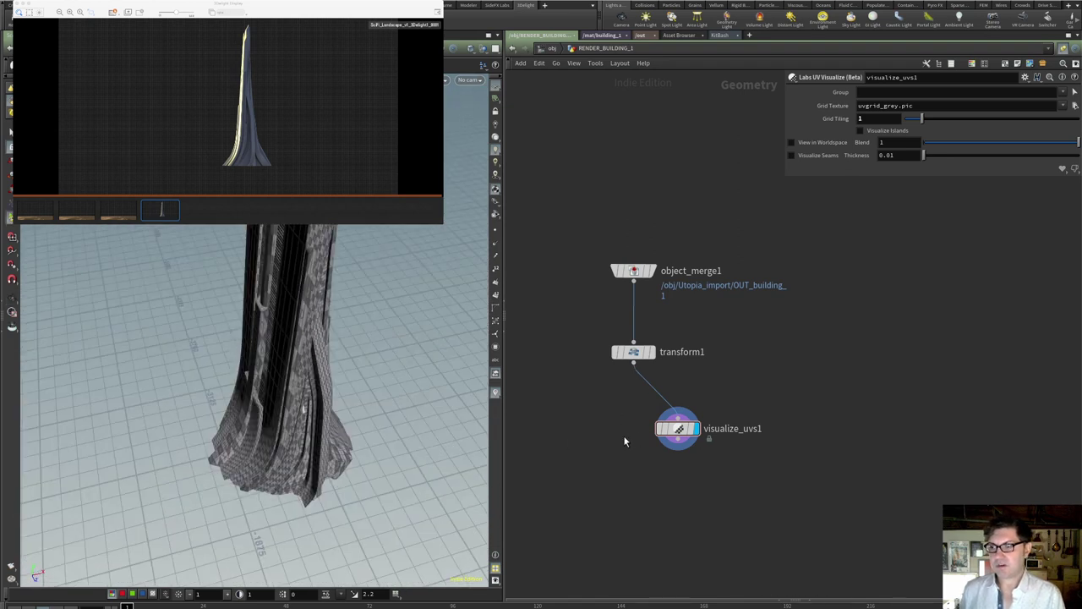
{"action": "key", "text": "u"}
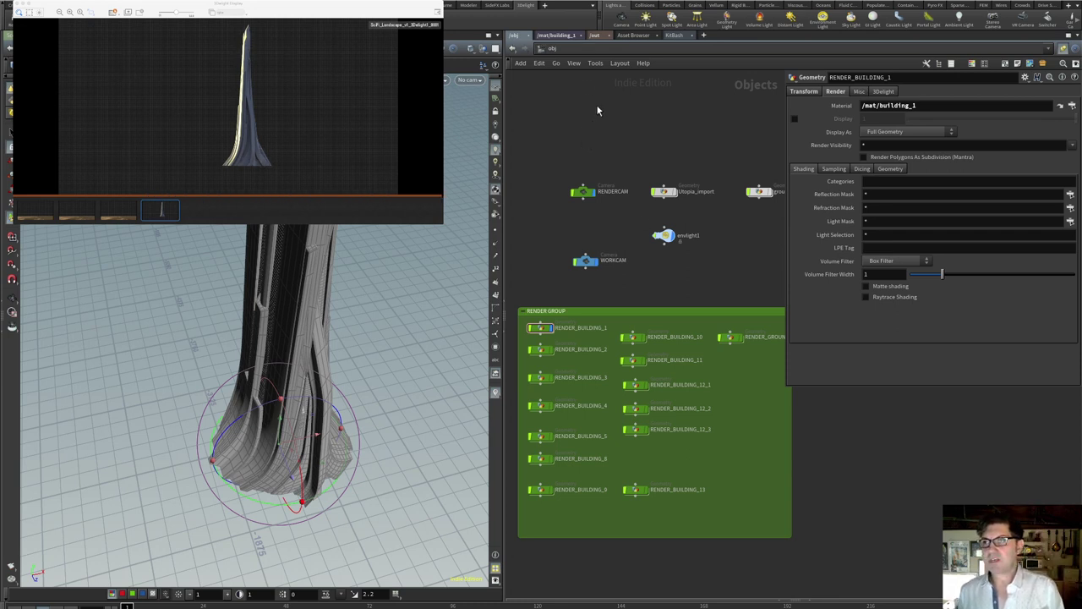
Add a Texture node ahead of the Principled shader in the building_1 material network.
{"action": "left_click", "coordinate": [555, 37]}
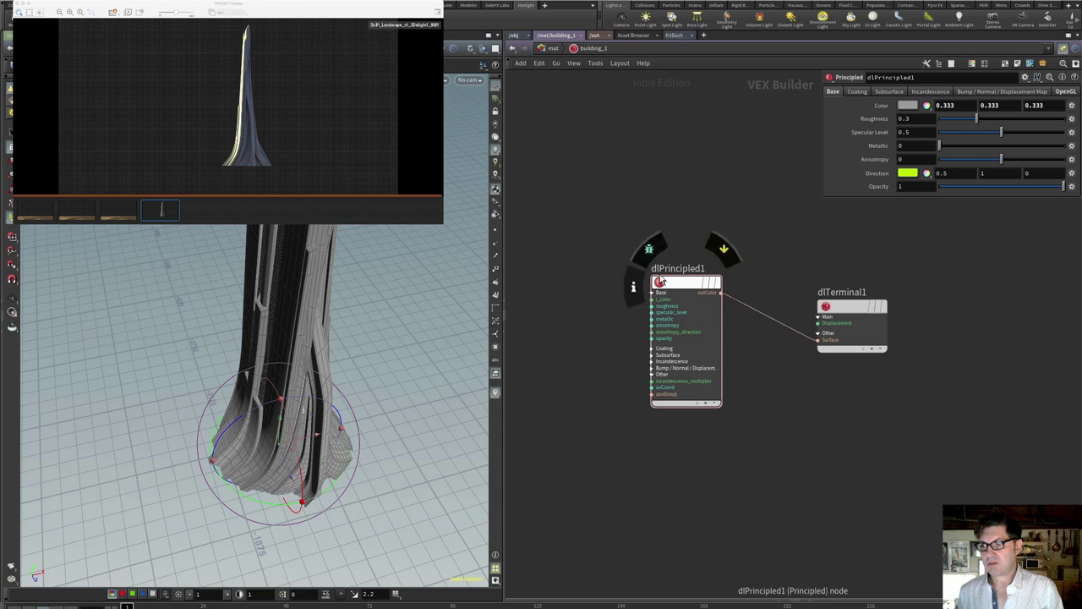
{"action": "key", "text": "l"}
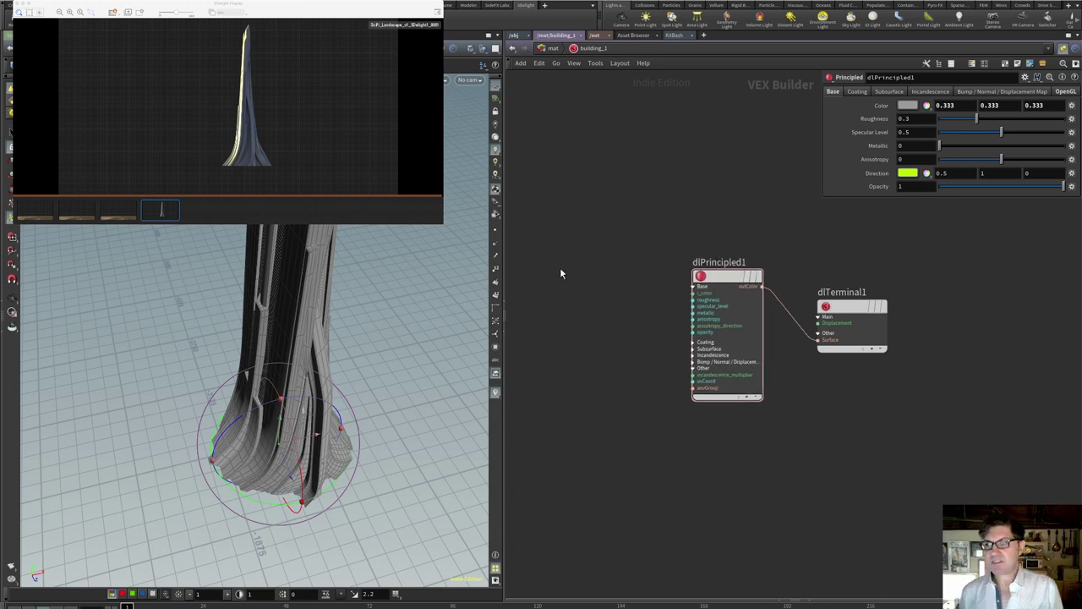
{"action": "key", "text": "Tab"}
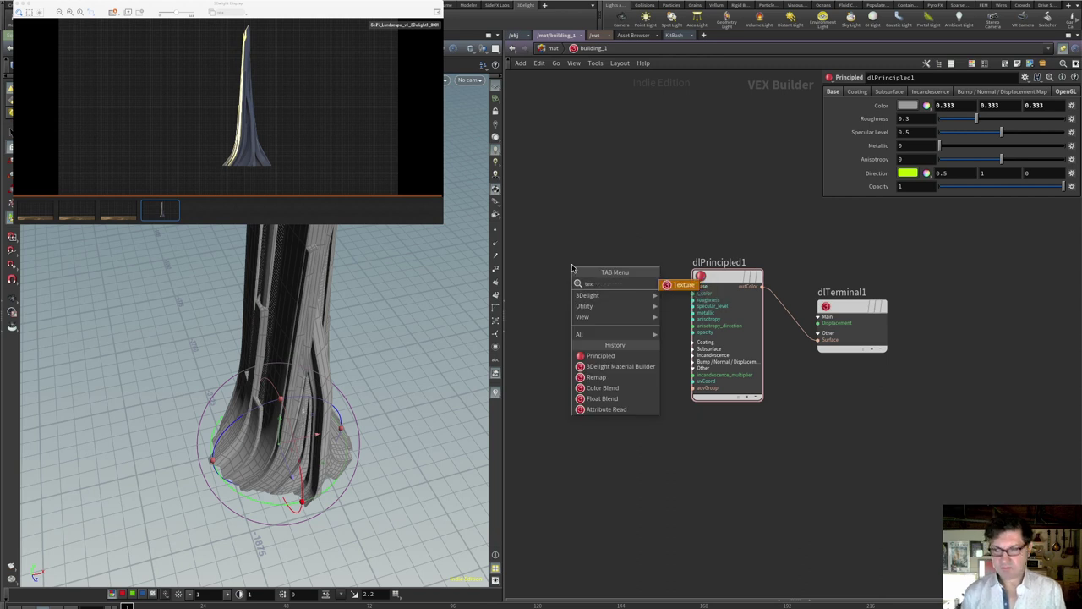
{"action": "key", "text": "Escape"}
{"action": "left_click", "coordinate": [572, 264]}
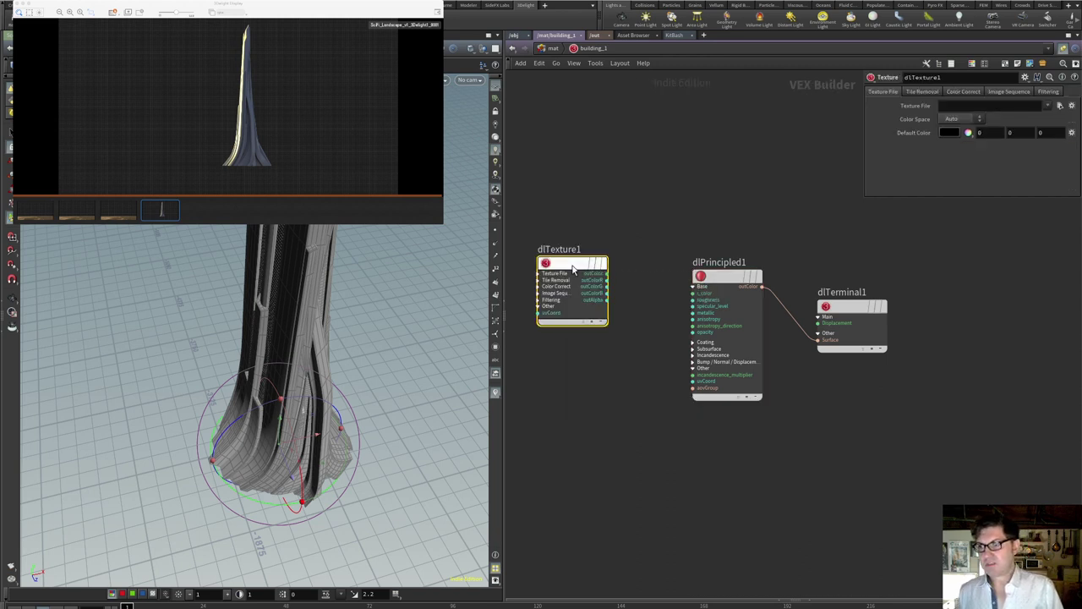
Preview the KB3D texture images as candidates for the Texture node's file, and leave the file chooser without picking one.
{"action": "left_click", "coordinate": [1059, 105]}
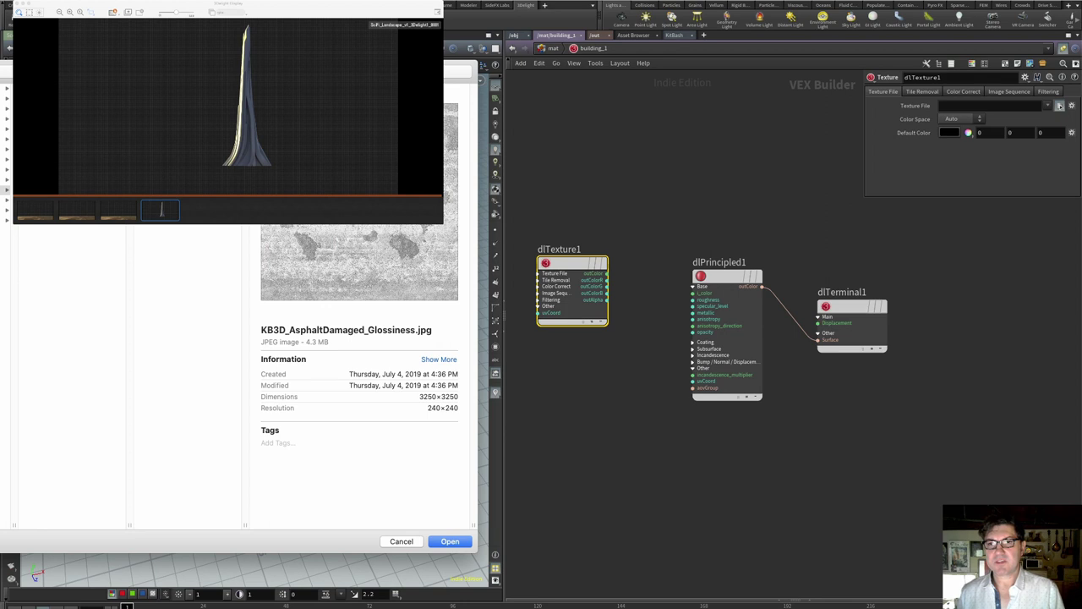
{"action": "key", "text": "space"}
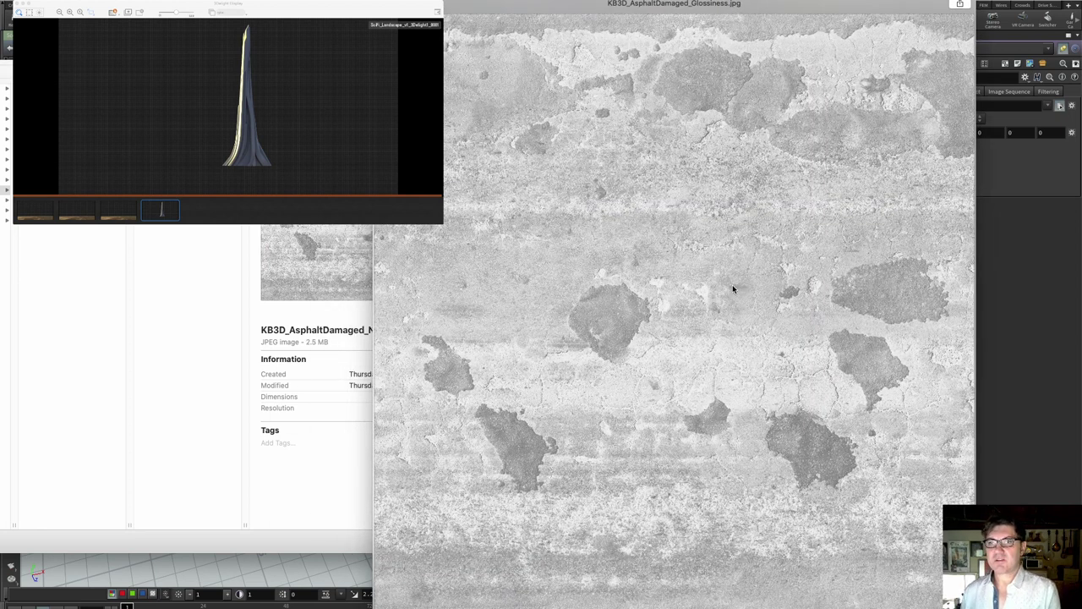
{"action": "key", "text": "Down"}
{"action": "key", "text": "Down"}
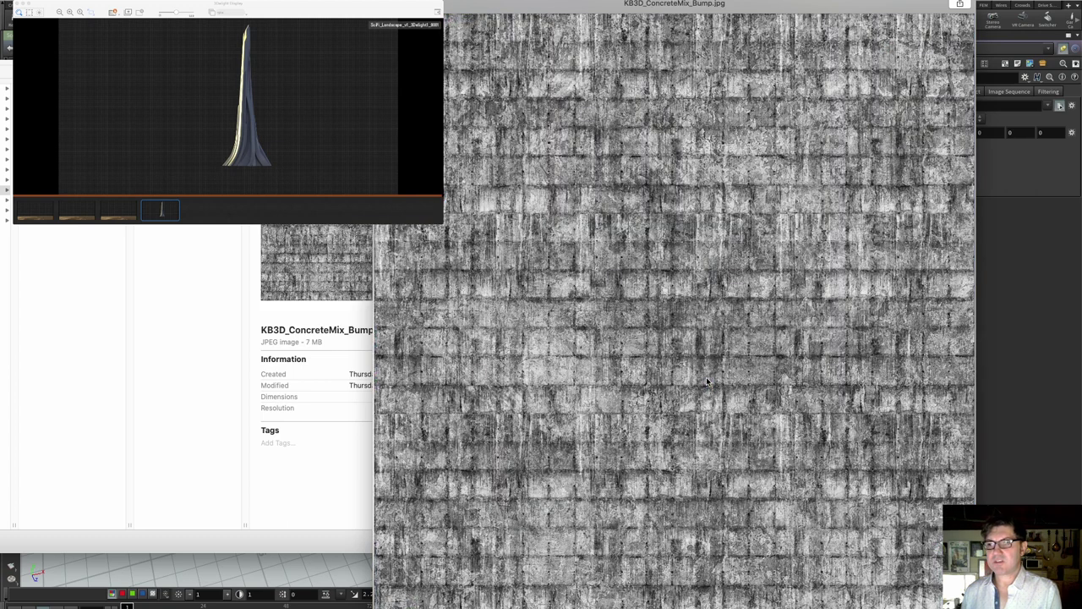
{"action": "key", "text": "Down"}
{"action": "key", "text": "Down"}
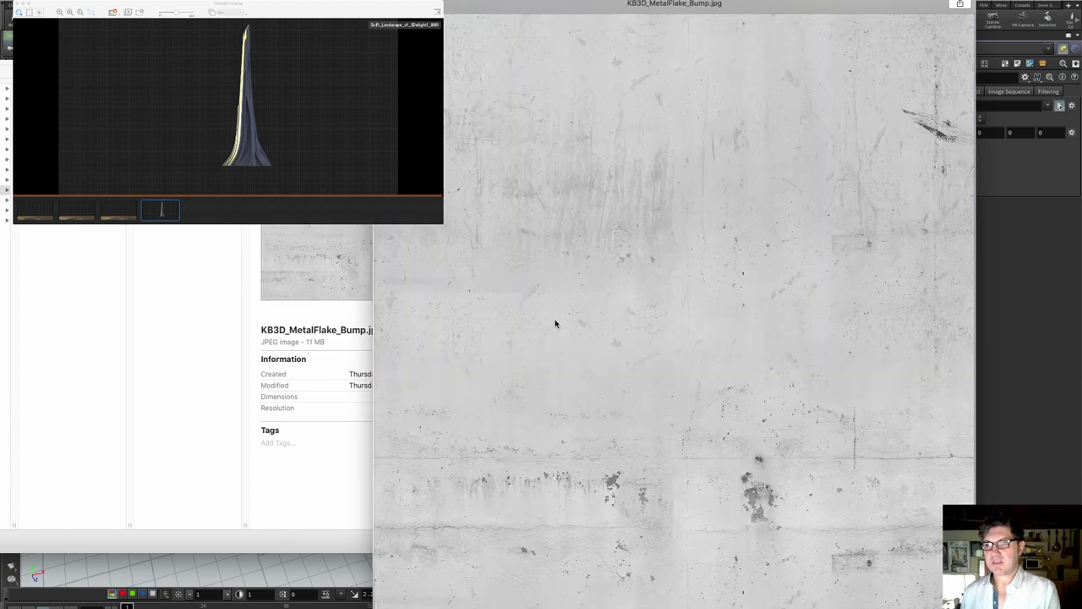
{"action": "key", "text": "Down"}
{"action": "key", "text": "Down"}
{"action": "key", "text": "Down"}
{"action": "key", "text": "Down"}
{"action": "key", "text": "Down"}
{"action": "key", "text": "Down"}
{"action": "key", "text": "Up"}
{"action": "key", "text": "Up"}
{"action": "key", "text": "Up"}
{"action": "key", "text": "Up"}
{"action": "key", "text": "Up"}
{"action": "key", "text": "Up"}
{"action": "key", "text": "Up"}
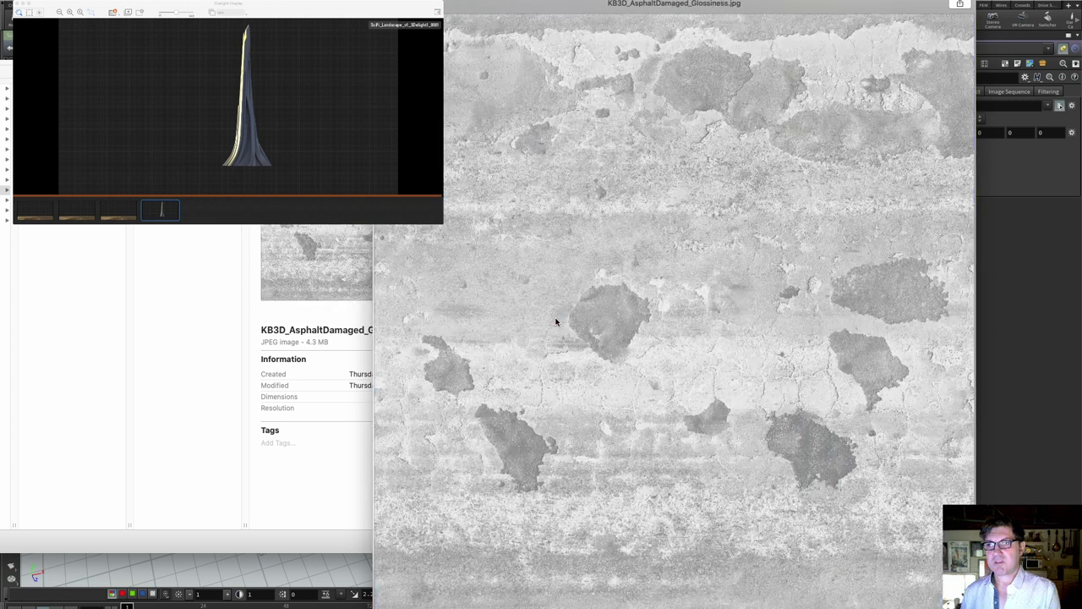
{"action": "key", "text": "Up"}
{"action": "key", "text": "space"}
{"action": "left_click", "coordinate": [170, 297]}
{"action": "key", "text": "Escape"}
{"action": "left_click", "coordinate": [619, 401]}
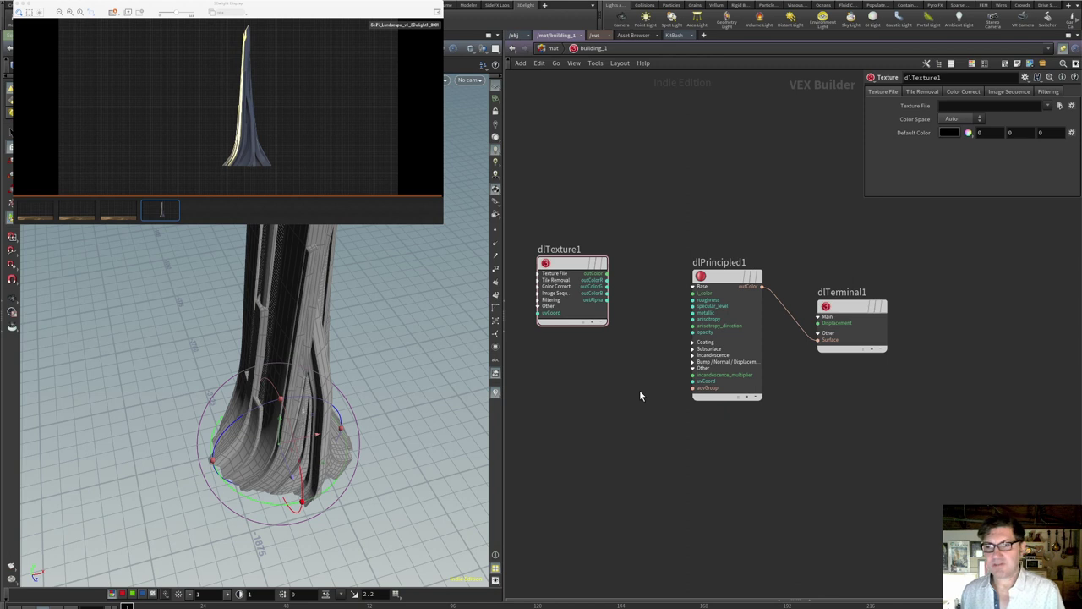
Move the Principled shader and terminal farther from the Texture node to make room, and select the Texture node.
{"action": "left_click_drag", "start_coordinate": [667, 189], "coordinate": [945, 304]}
{"action": "left_click", "coordinate": [678, 304]}
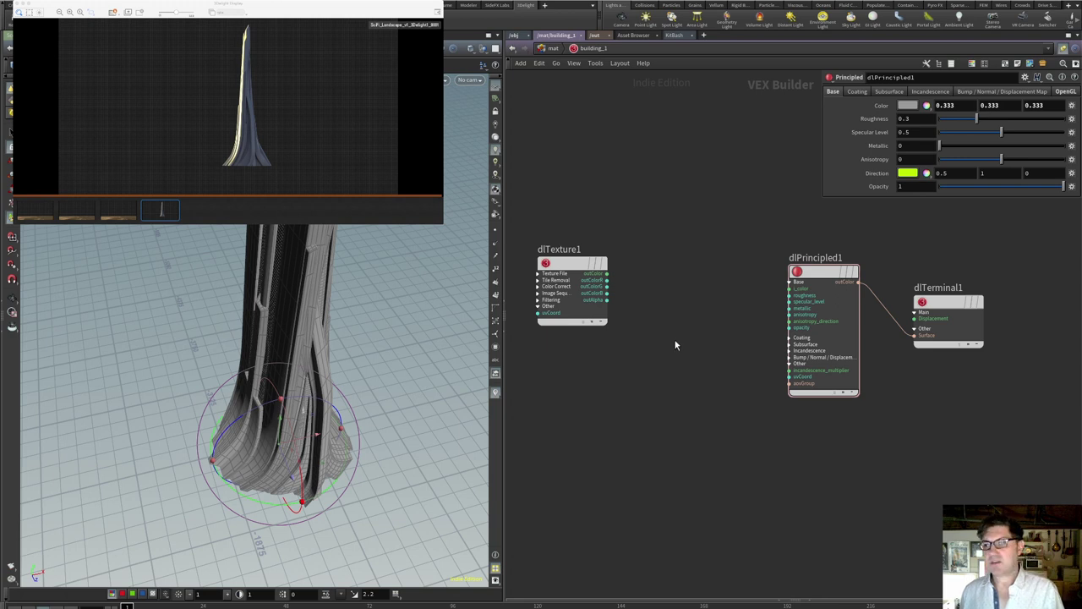
{"action": "left_click", "coordinate": [571, 291]}
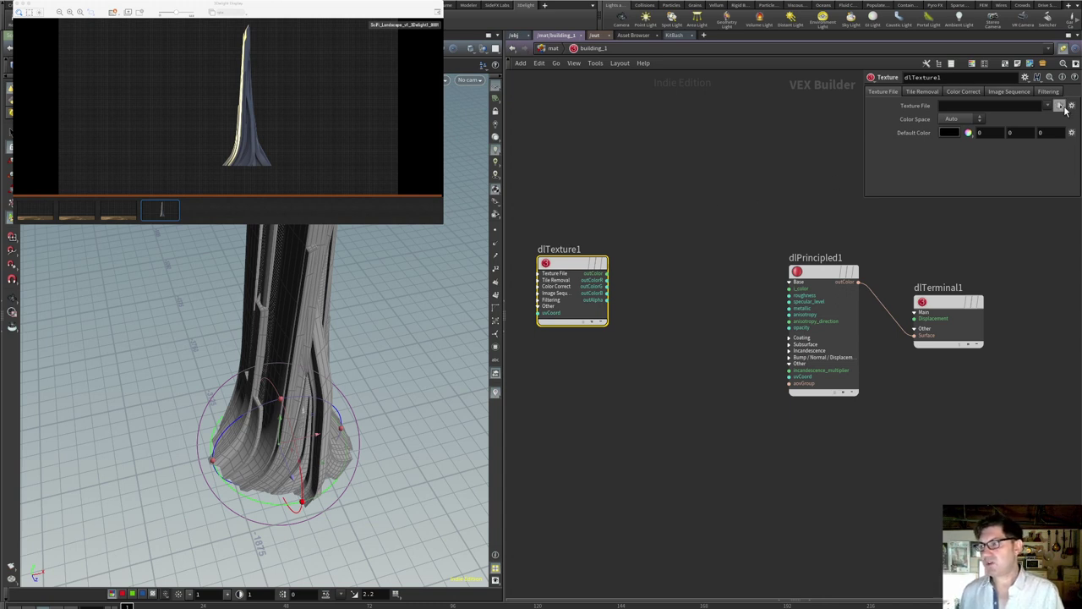
Check the sci-fi city reference painting and preview NIGHT_BUILDING_LIGHTS_06.tiff as a texture candidate.
{"action": "key", "text": "super+Tab"}
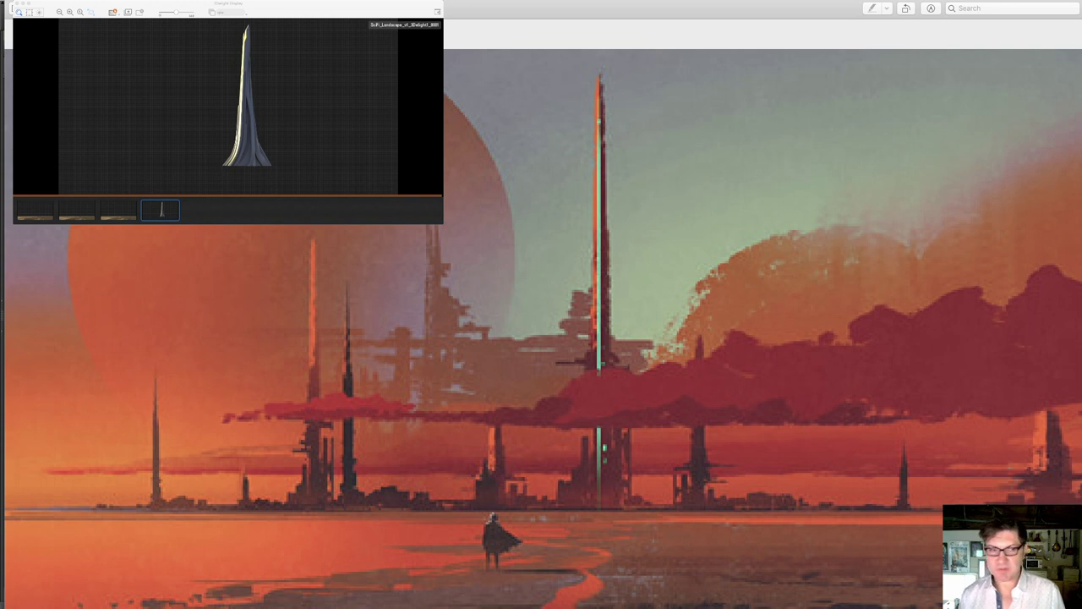
{"action": "key", "text": "super+Tab"}
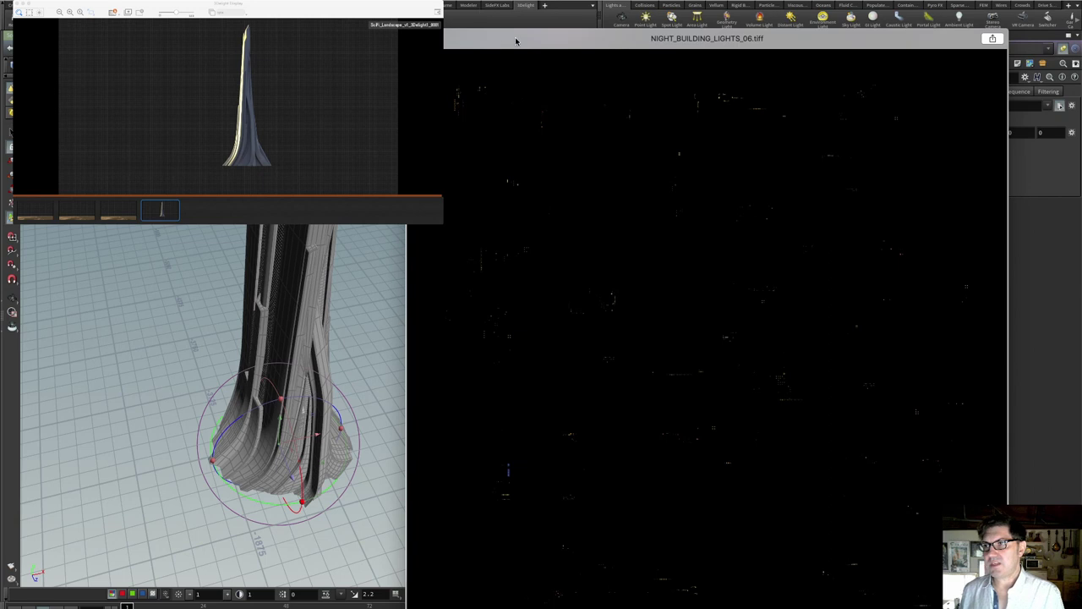
{"action": "left_click_drag", "start_coordinate": [510, 38], "coordinate": [523, 8]}
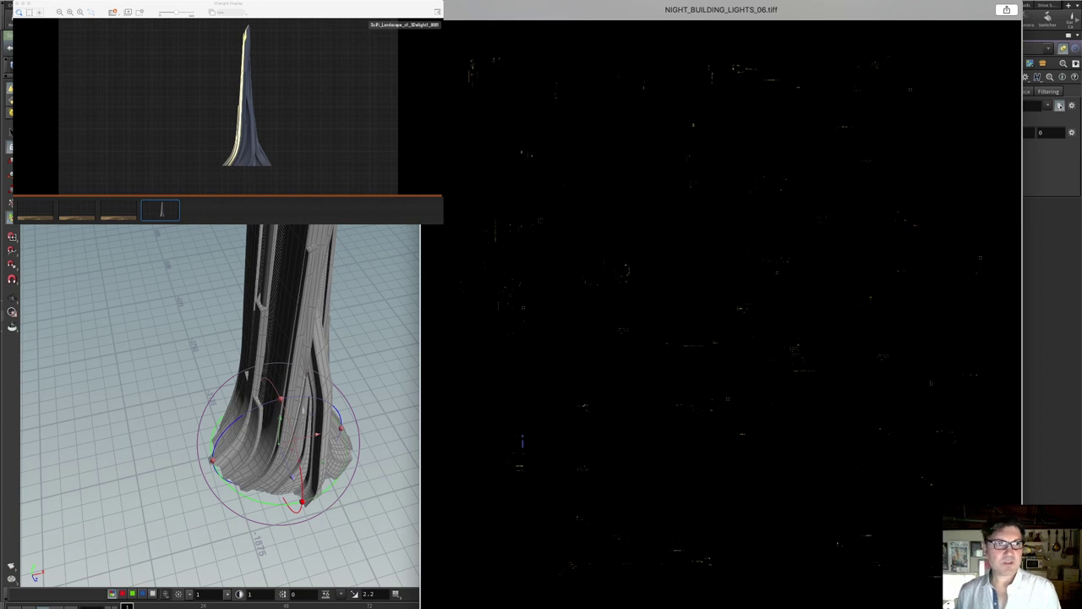
{"action": "key", "text": "super+w"}
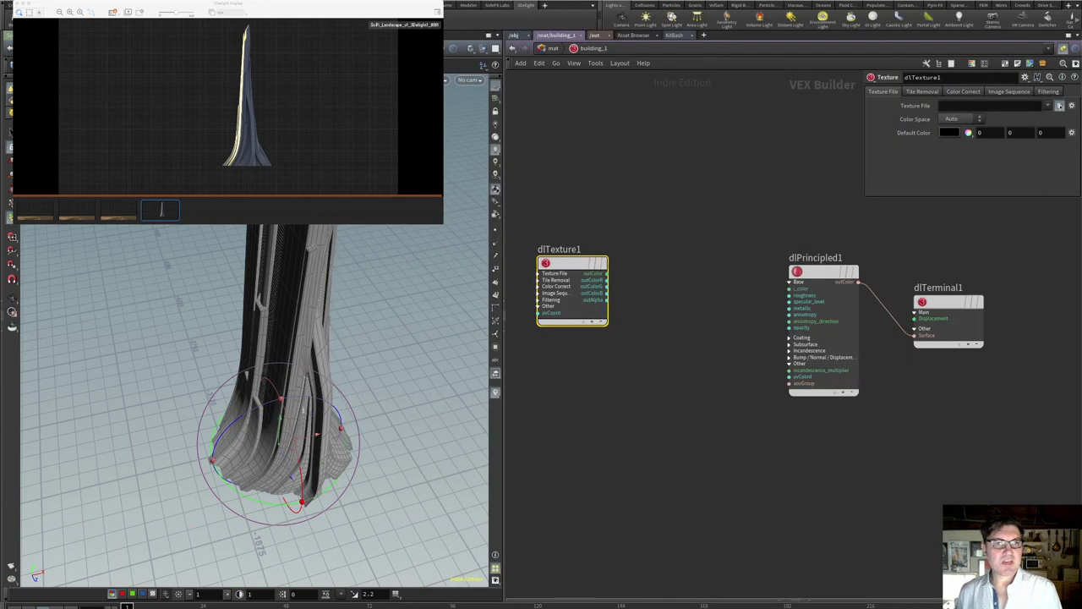
Load a NIGHT_ image from the Kays folder into the Texture node, and feed its uvCoord from a new UV node.
{"action": "key", "text": "space"}
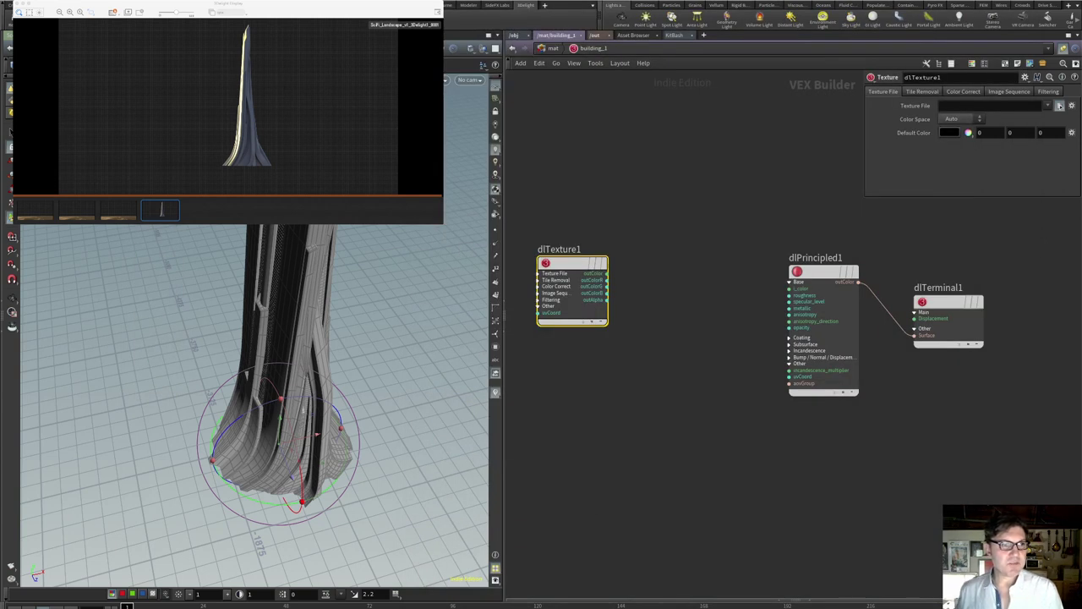
{"action": "key", "text": "super+Tab"}
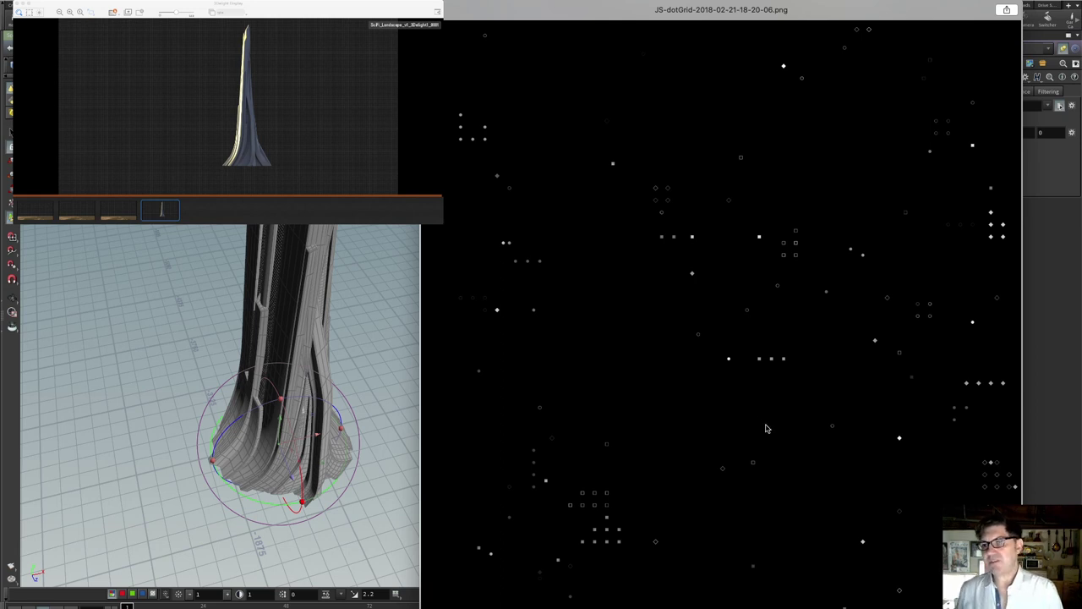
{"action": "key", "text": "super+Tab"}
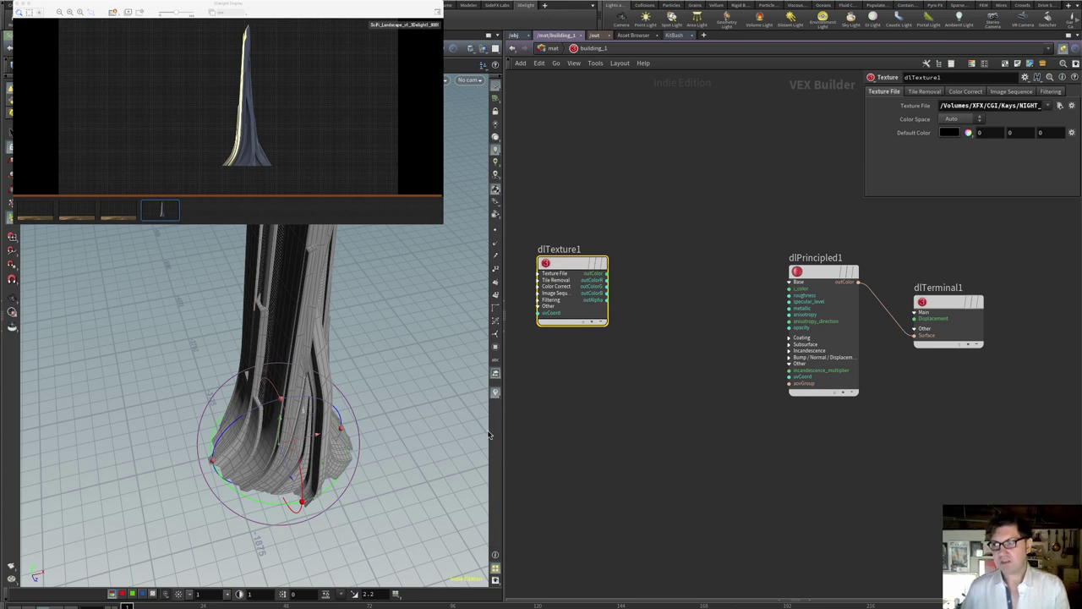
{"action": "left_click", "coordinate": [616, 402]}
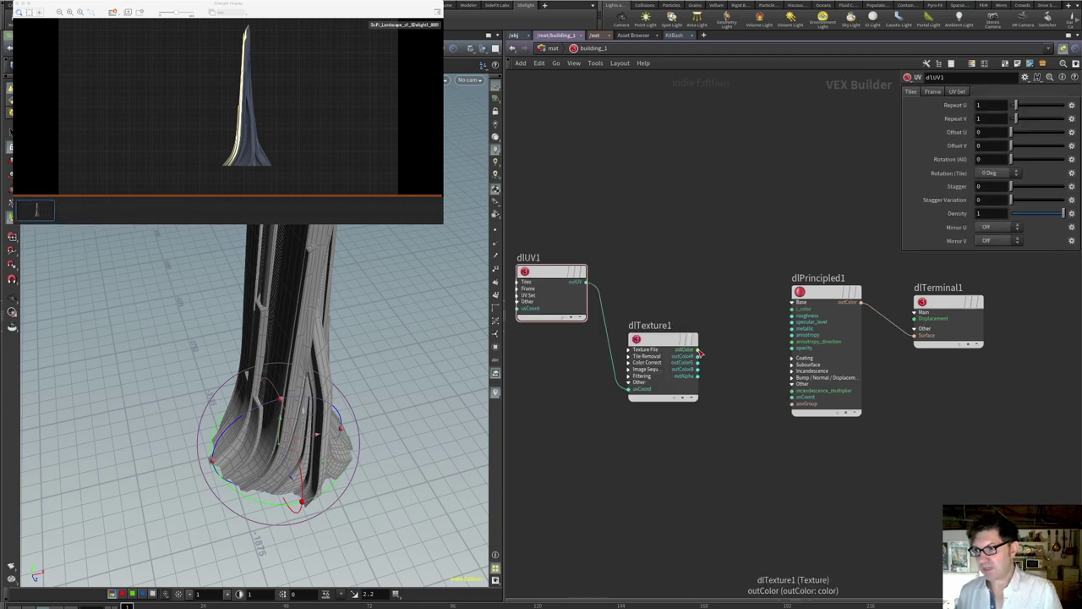
Connect the Texture node's outColor to the Principled shader's incandescence_multiplier, and set the shader's incandescence color to white.
{"action": "left_click_drag", "start_coordinate": [698, 353], "coordinate": [793, 394]}
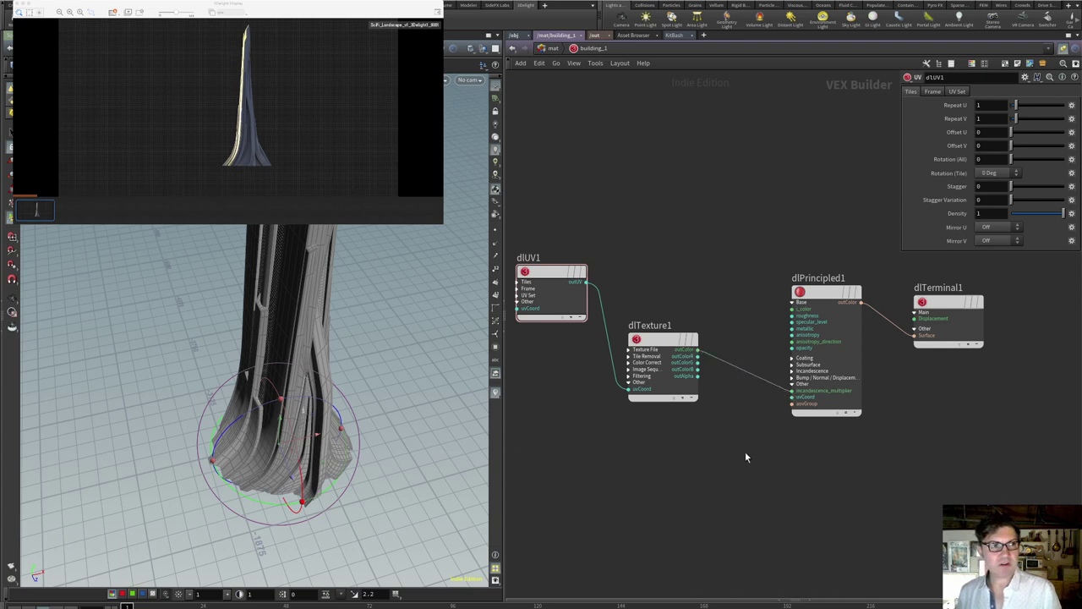
{"action": "left_click", "coordinate": [828, 297]}
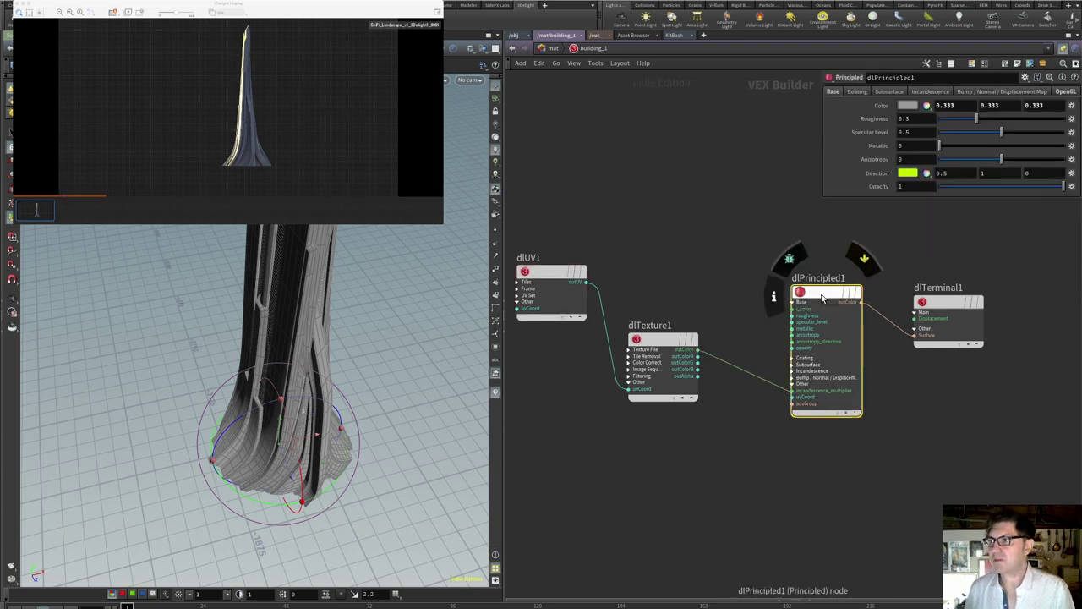
{"action": "left_click", "coordinate": [926, 106]}
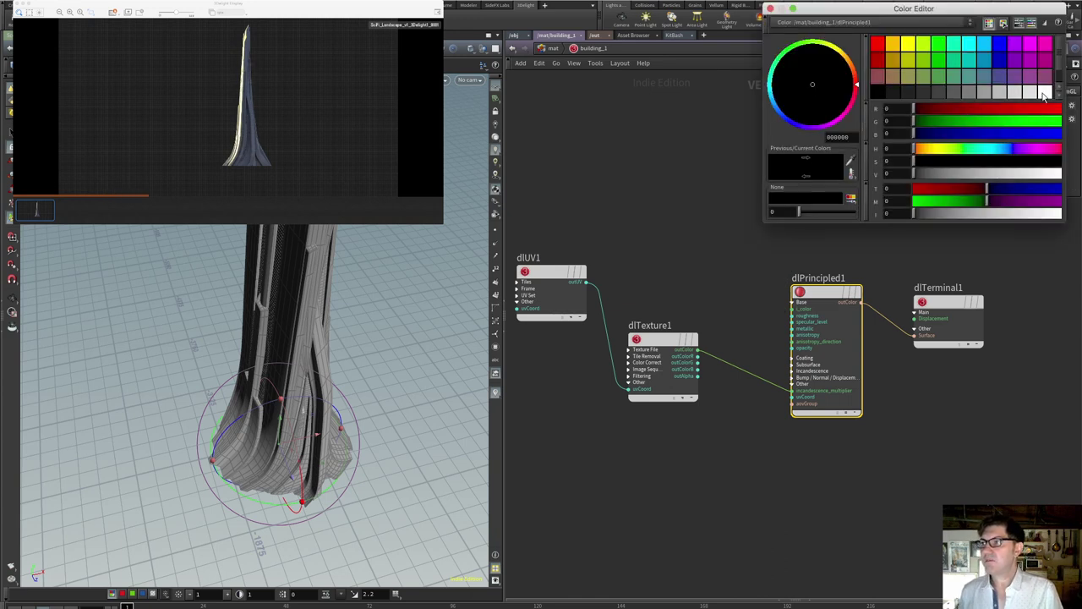
{"action": "left_click", "coordinate": [1046, 91]}
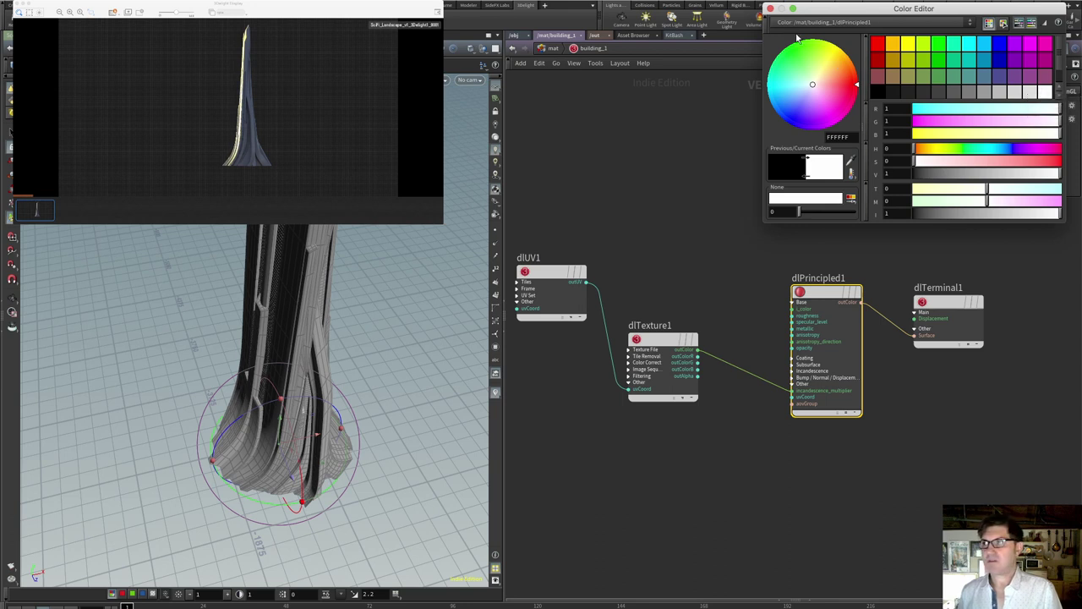
{"action": "left_click", "coordinate": [770, 9]}
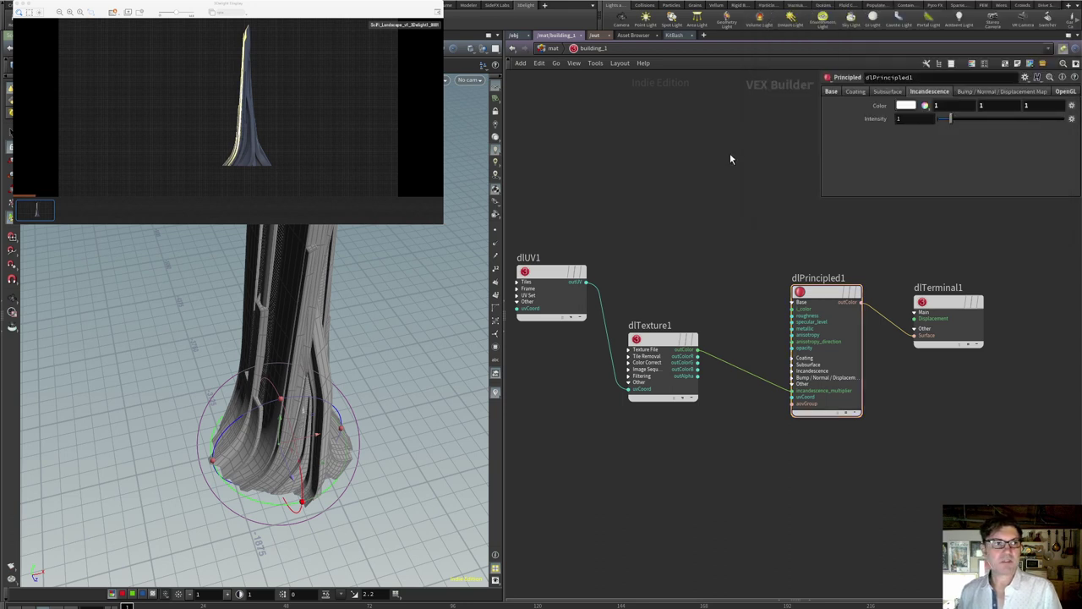
Set the Principled shader's incandescence intensity to 100.
{"action": "left_click", "coordinate": [897, 118]}
{"action": "type", "text": "100"}
{"action": "key", "text": "Return"}
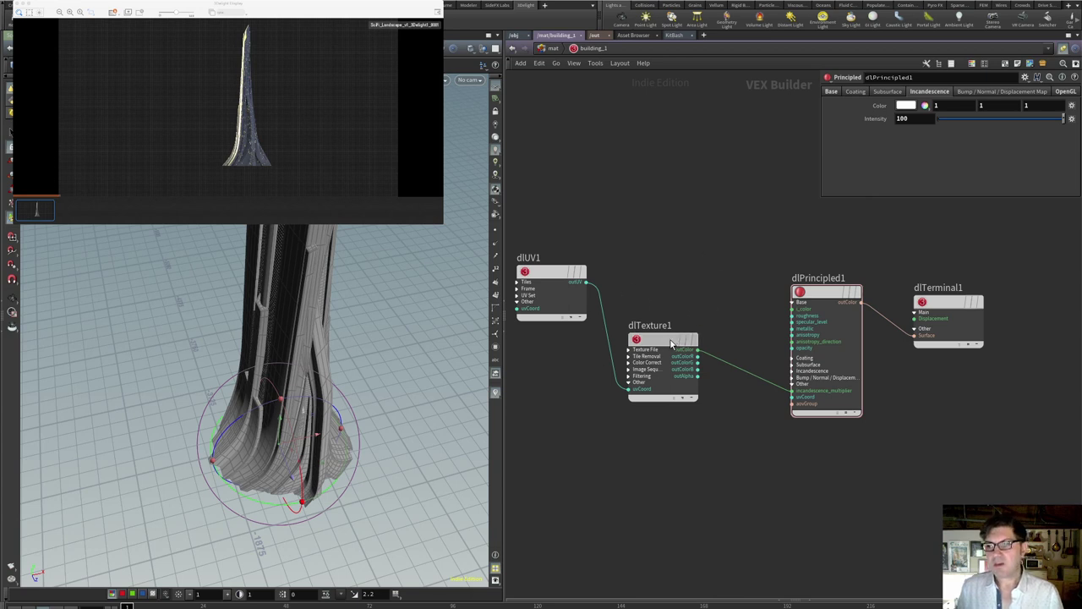
Move the Texture node slightly closer to the Principled shader, and set the UV node's Repeat U and Repeat V to .5.
{"action": "left_click_drag", "start_coordinate": [671, 339], "coordinate": [691, 316]}
{"action": "left_click", "coordinate": [551, 273]}
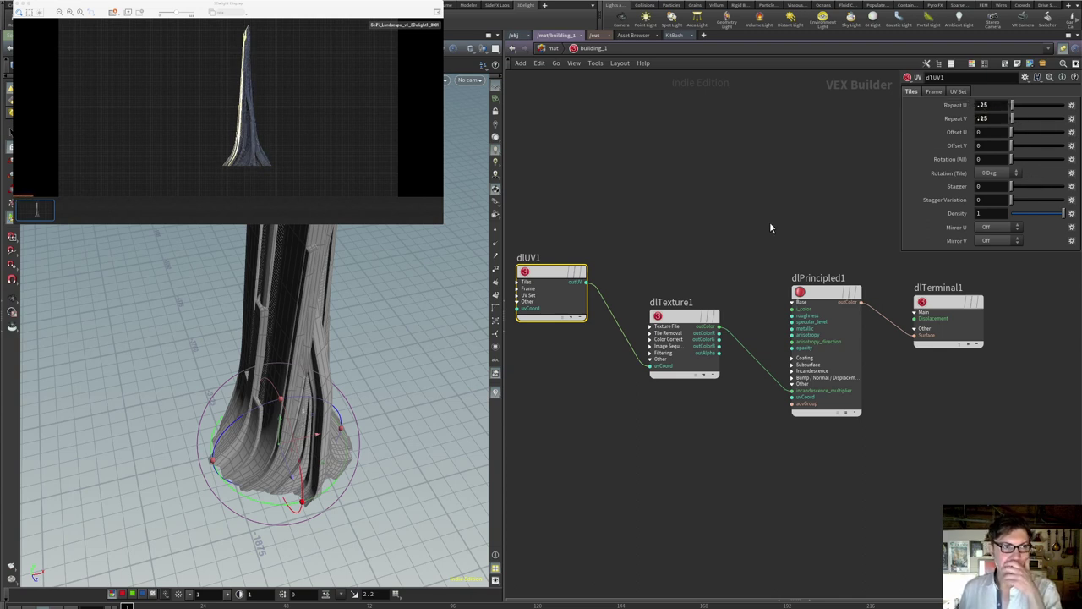
{"action": "left_click", "coordinate": [983, 105]}
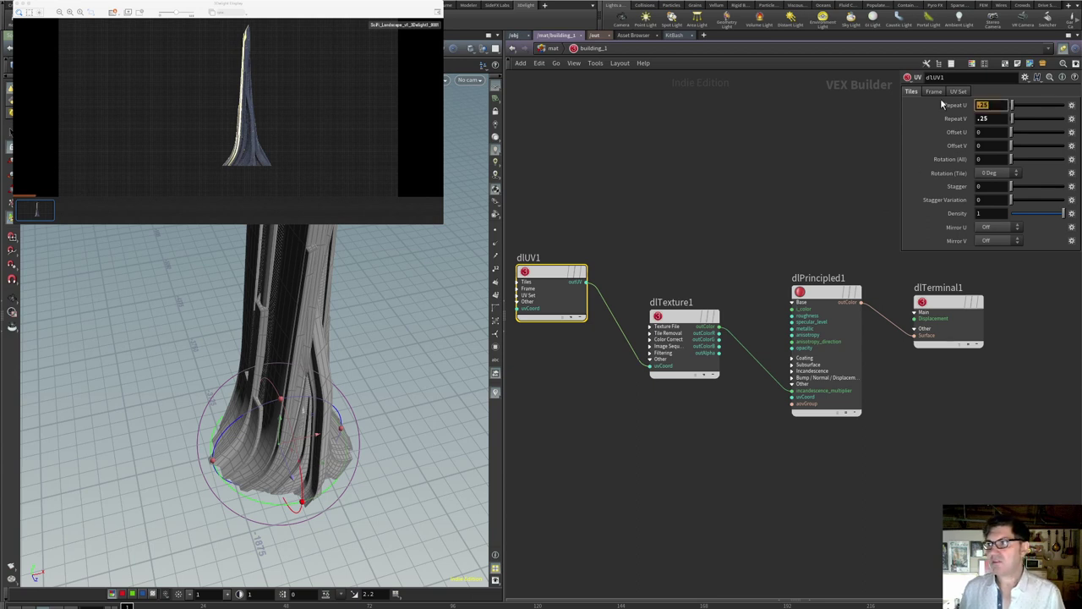
{"action": "type", "text": ".5"}
{"action": "key", "text": "Tab"}
{"action": "type", "text": ".5"}
{"action": "key", "text": "Return"}
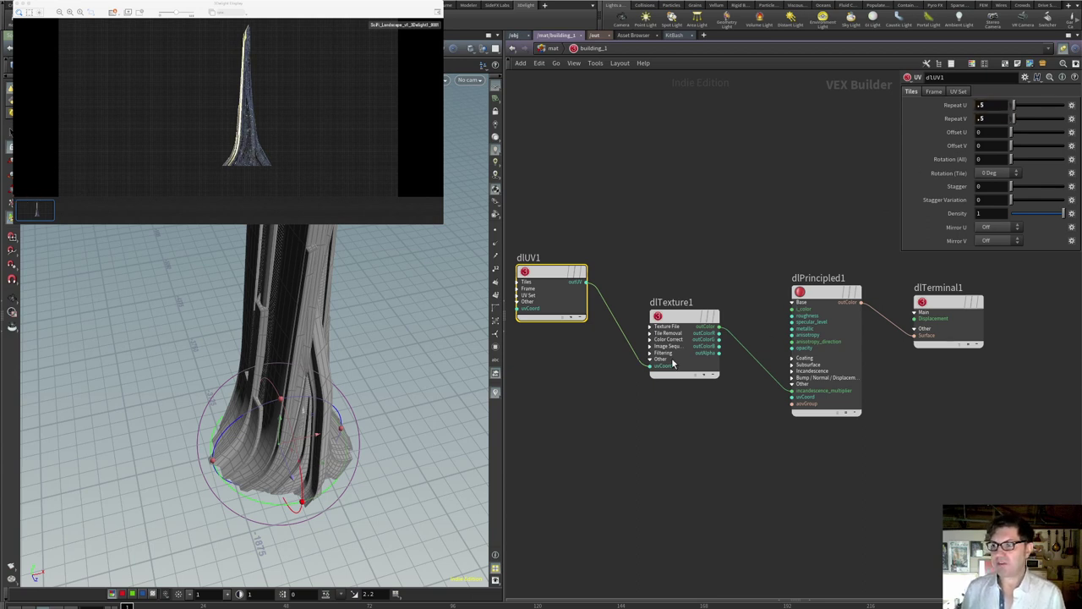
Try incandescence intensities of 50 and 10 on the Principled shader, and settle on 25.
{"action": "left_click", "coordinate": [685, 327]}
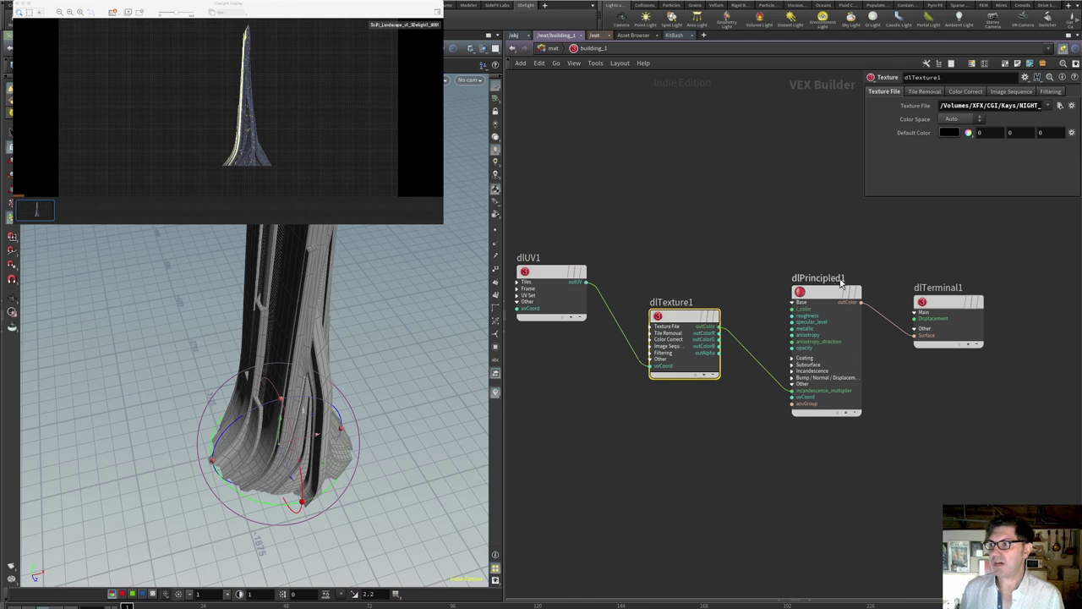
{"action": "left_click", "coordinate": [815, 292]}
{"action": "left_click", "coordinate": [914, 119]}
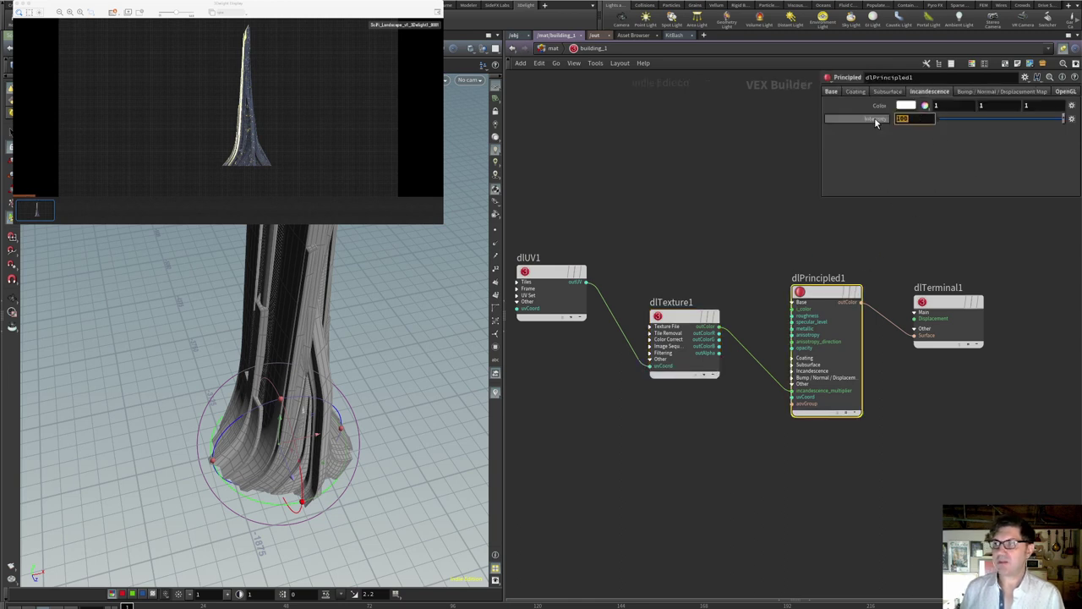
{"action": "type", "text": "50"}
{"action": "key", "text": "Return"}
{"action": "left_click", "coordinate": [901, 118]}
{"action": "type", "text": "10"}
{"action": "key", "text": "Return"}
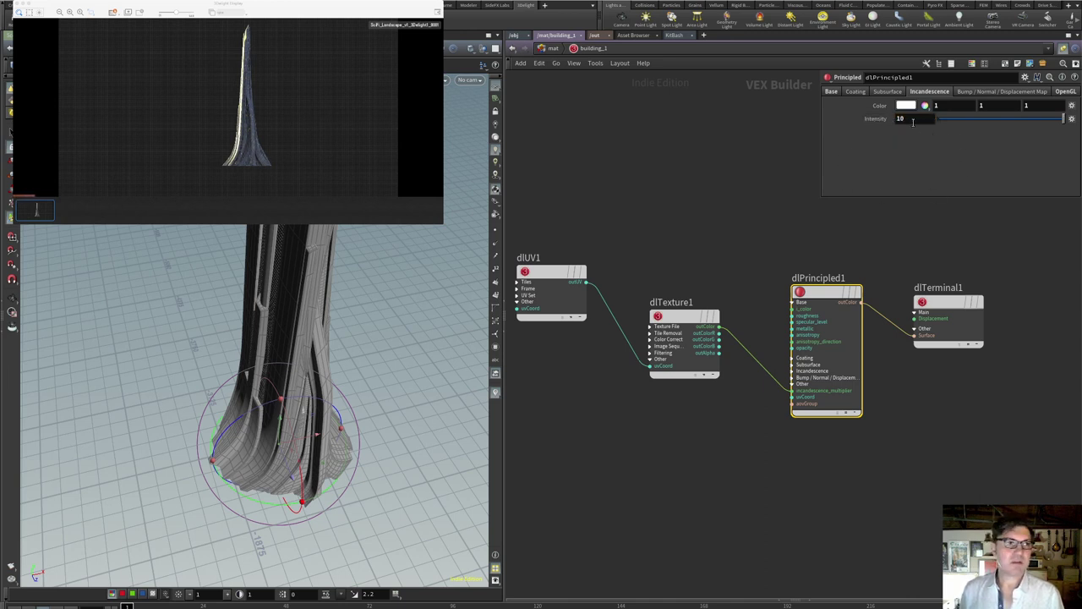
{"action": "left_click_drag", "start_coordinate": [913, 120], "coordinate": [873, 117]}
{"action": "type", "text": "25"}
{"action": "key", "text": "Return"}
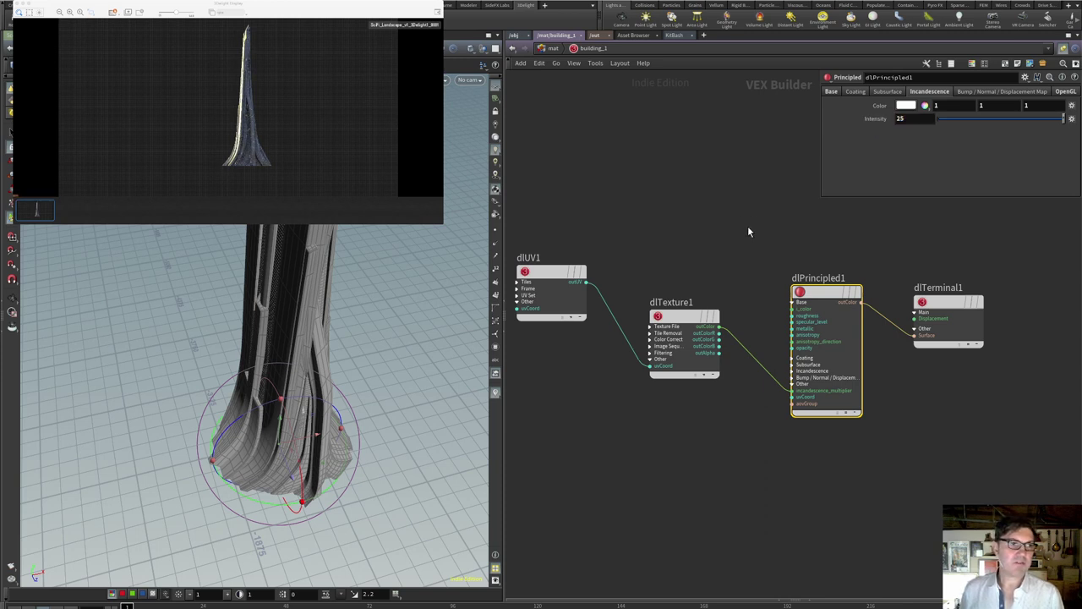
{"action": "left_click", "coordinate": [683, 189]}
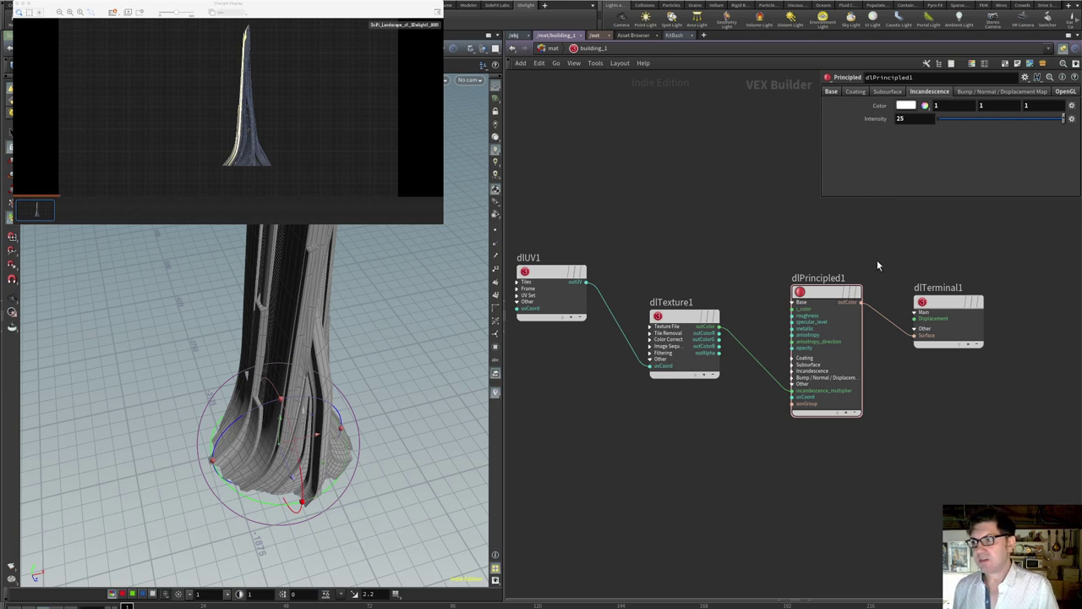
Darken the Principled shader's base color to a 0.2 gray, and compare the look with the sci-fi city reference painting.
{"action": "left_click", "coordinate": [816, 296]}
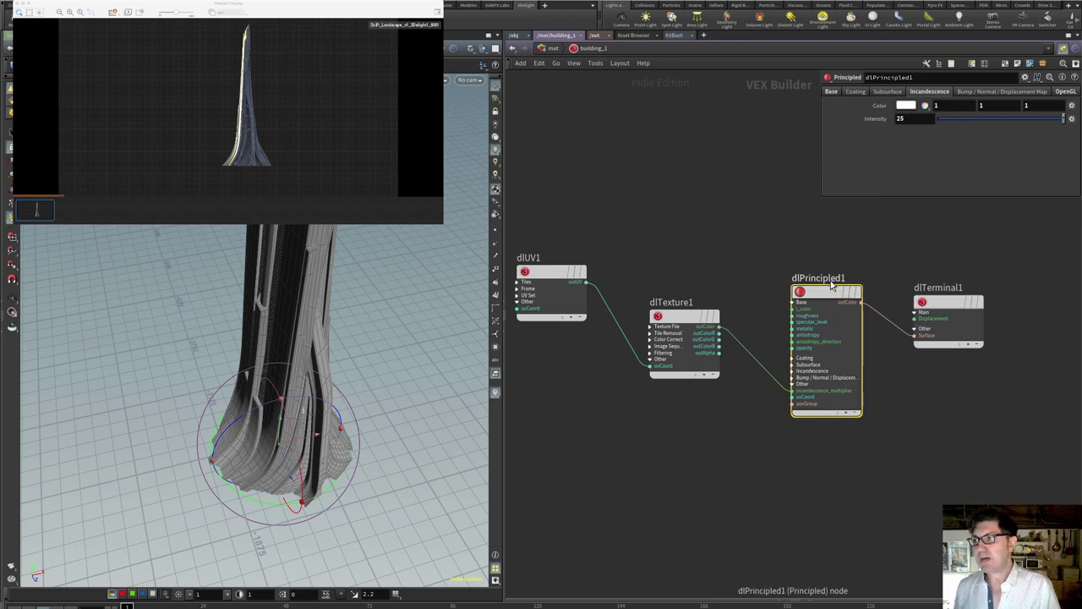
{"action": "left_click", "coordinate": [831, 92]}
{"action": "left_click", "coordinate": [905, 107]}
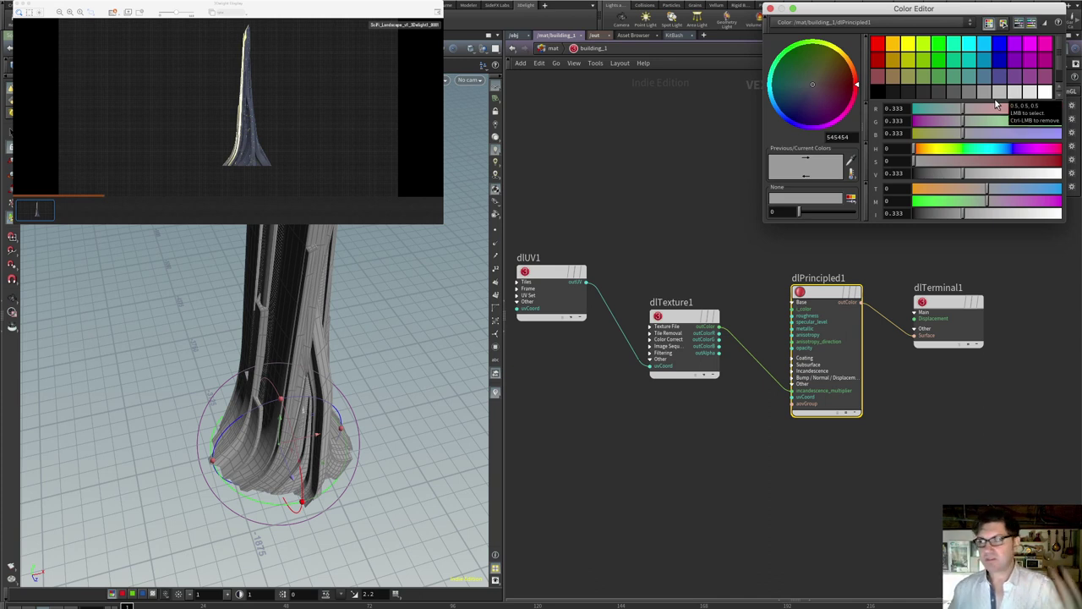
{"action": "left_click", "coordinate": [925, 95]}
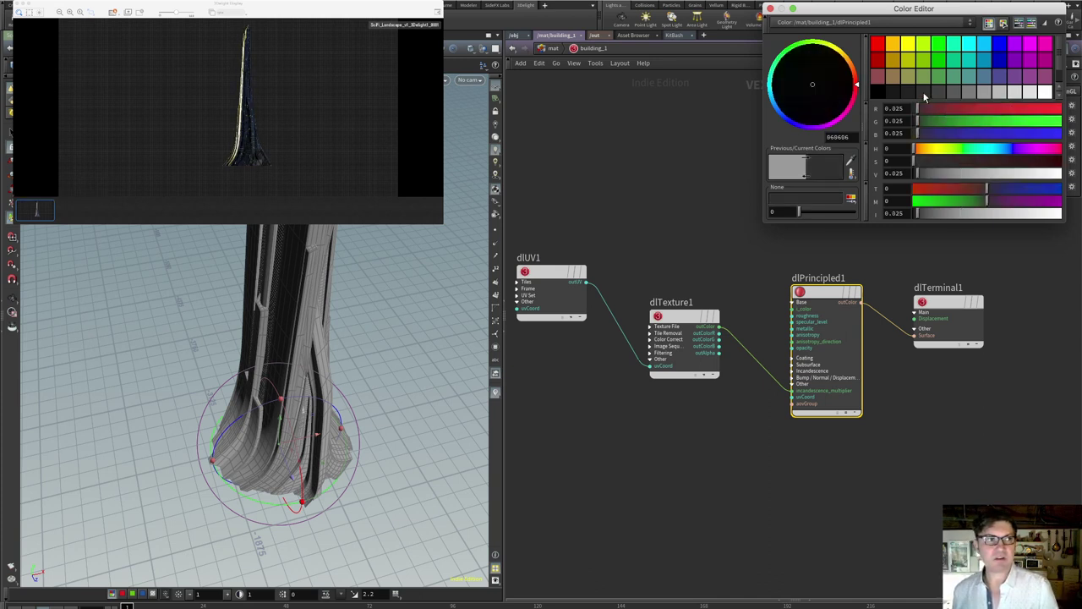
{"action": "left_click", "coordinate": [940, 92]}
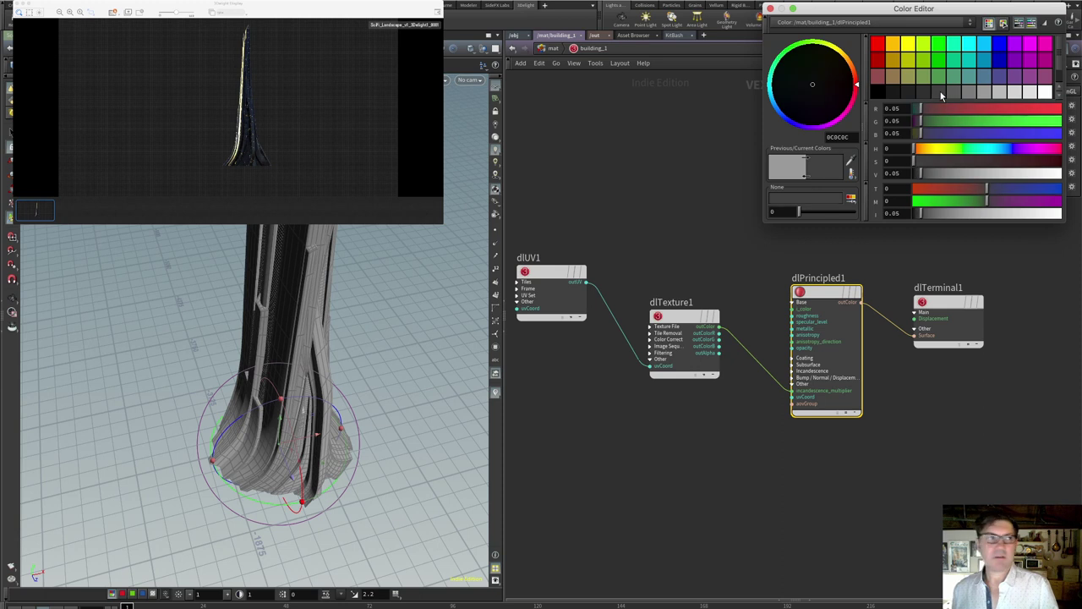
{"action": "left_click", "coordinate": [955, 93]}
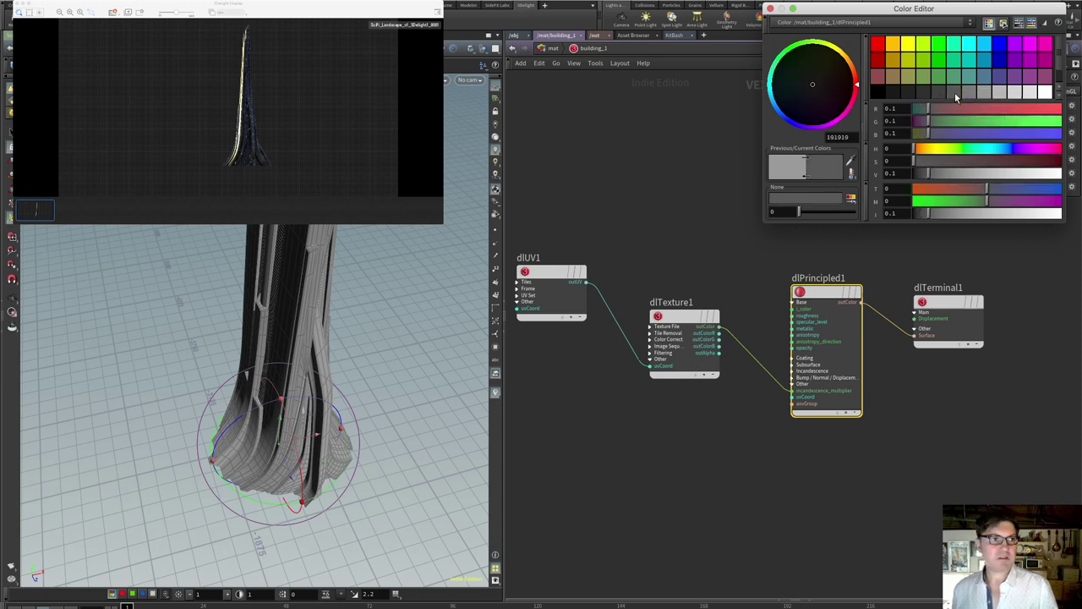
{"action": "left_click", "coordinate": [606, 397]}
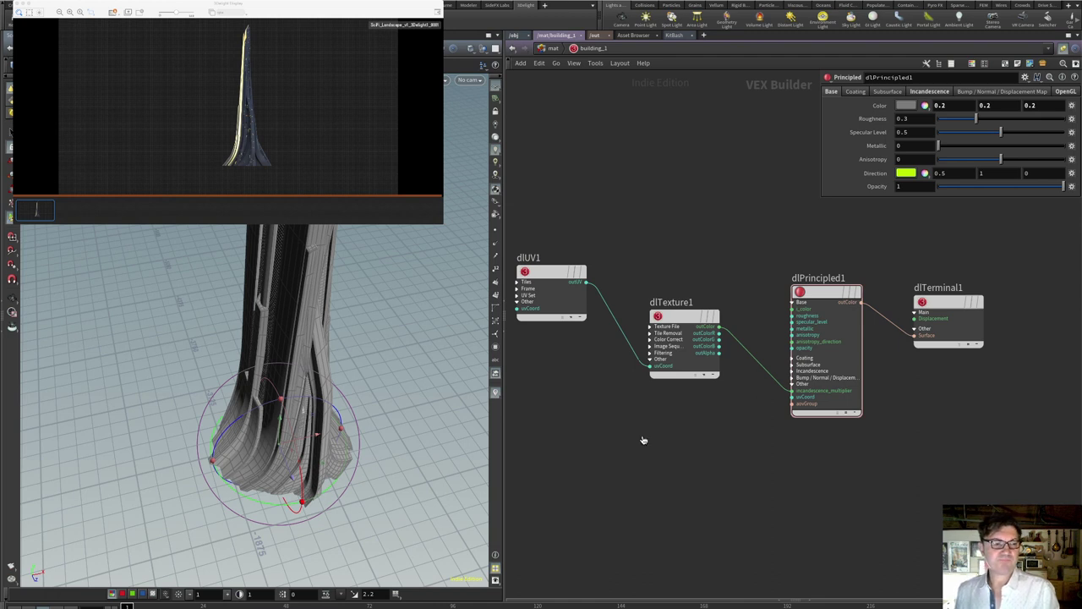
{"action": "key", "text": "super+h"}
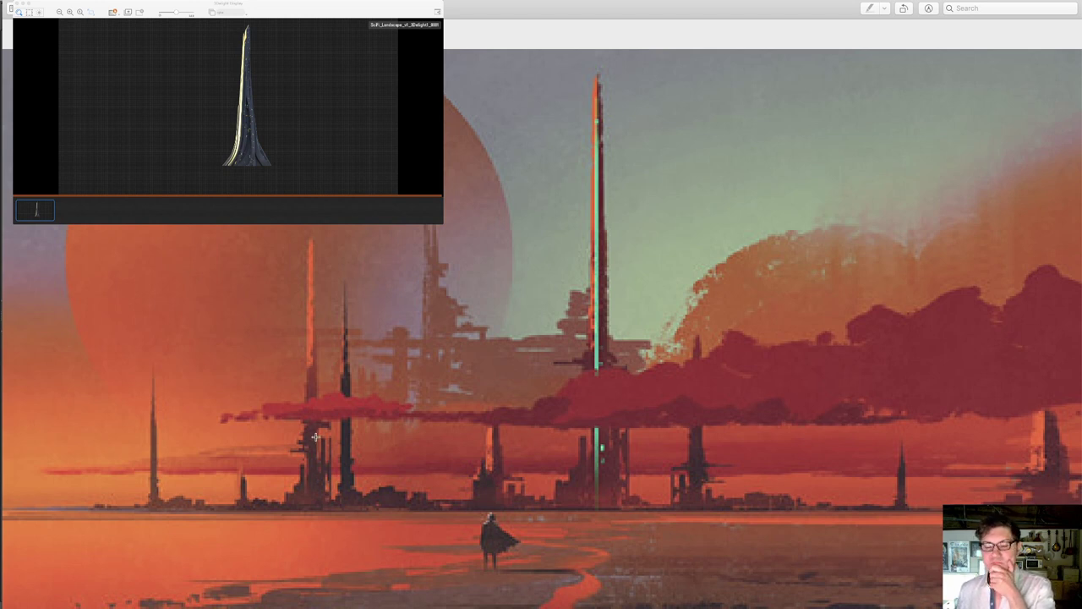
{"action": "key", "text": "super+Tab"}
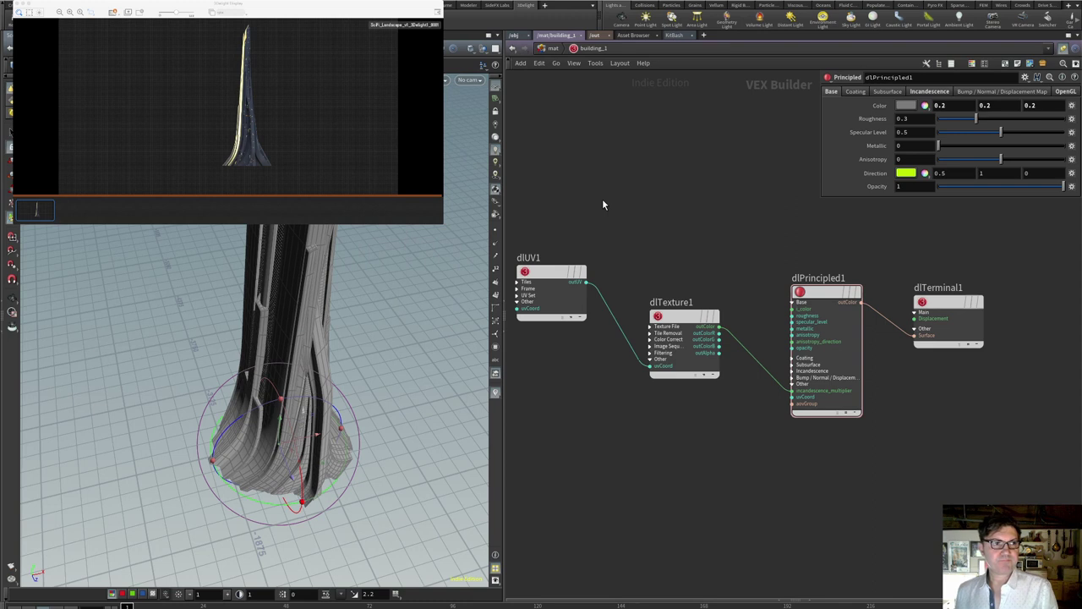
Return to the object level, turn on RENDER_BUILDING_2's display, and assign it the /mat/building_1 material.
{"action": "left_click", "coordinate": [550, 51]}
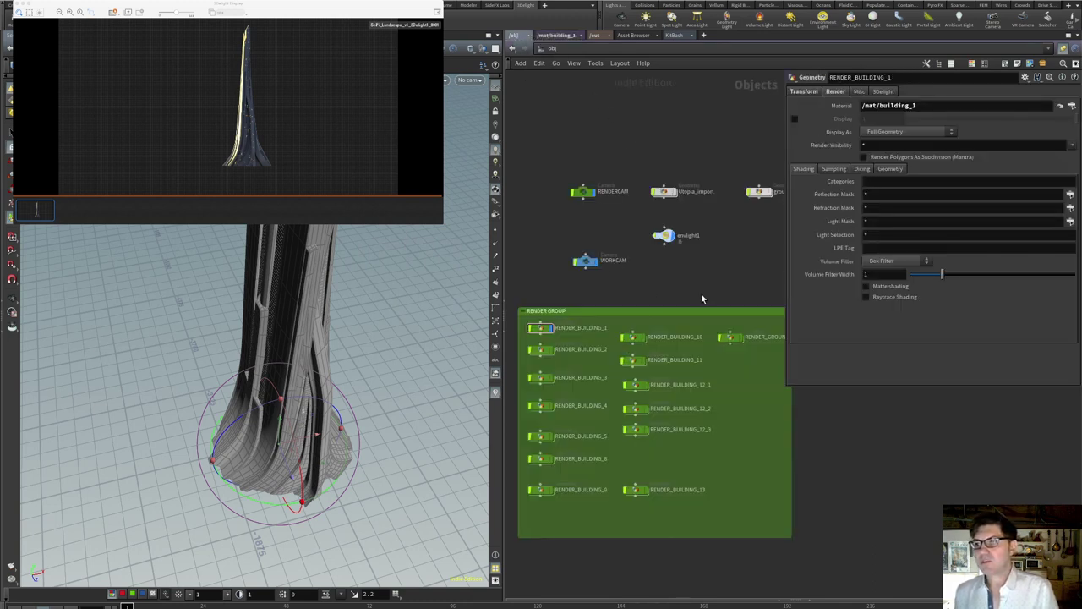
{"action": "left_click", "coordinate": [541, 351]}
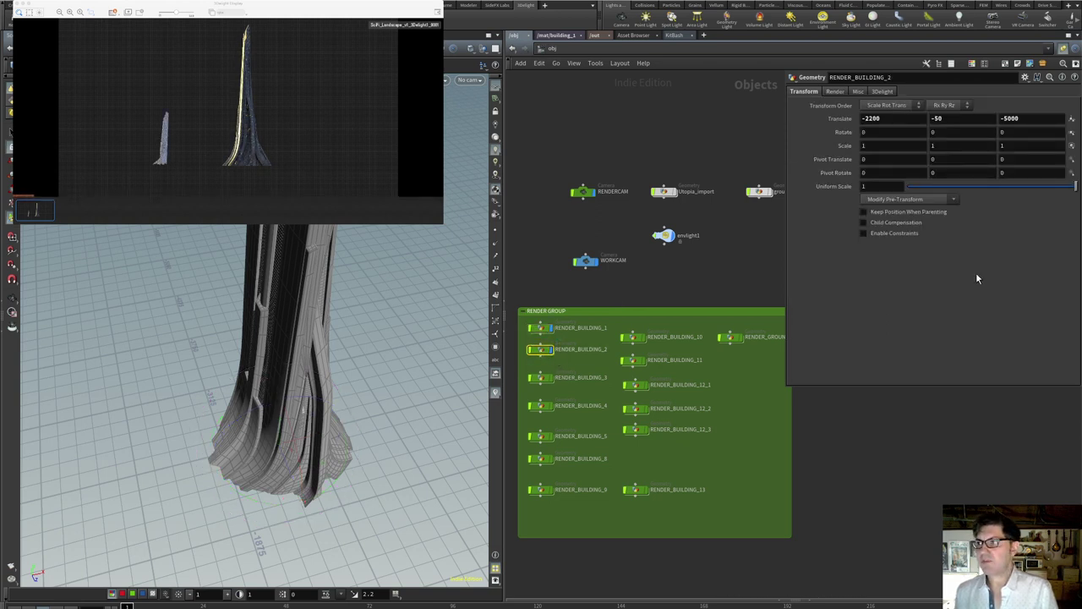
{"action": "left_click", "coordinate": [833, 91]}
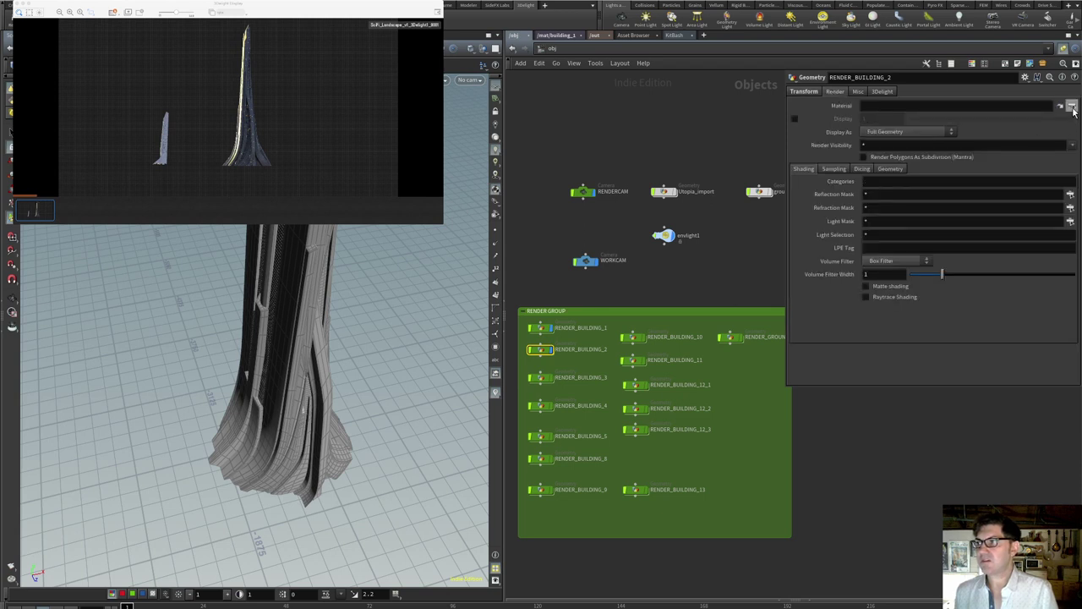
{"action": "left_click", "coordinate": [1072, 107]}
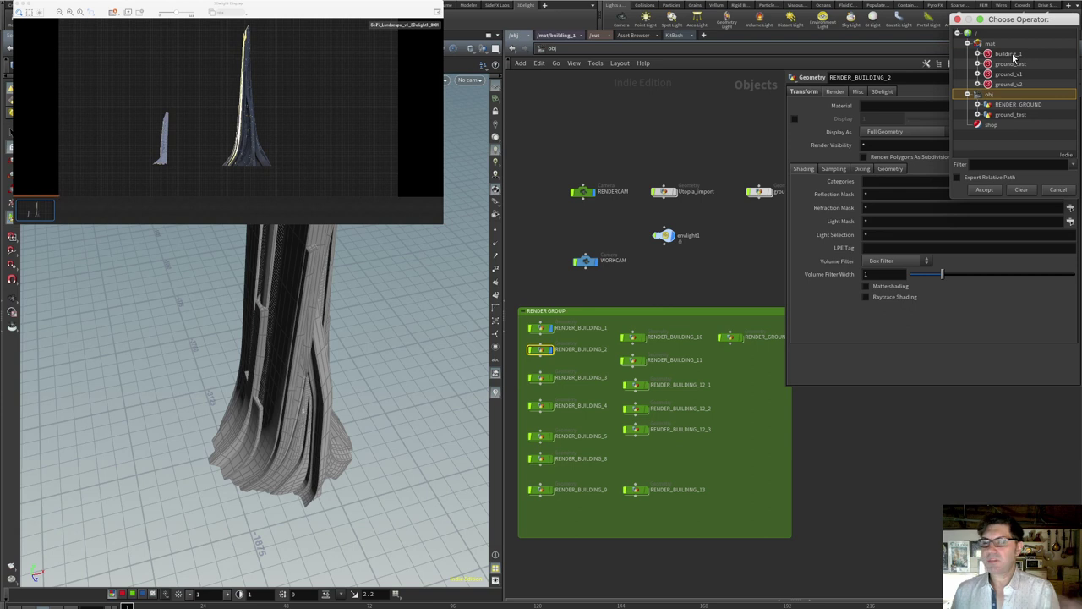
{"action": "left_click", "coordinate": [1010, 54]}
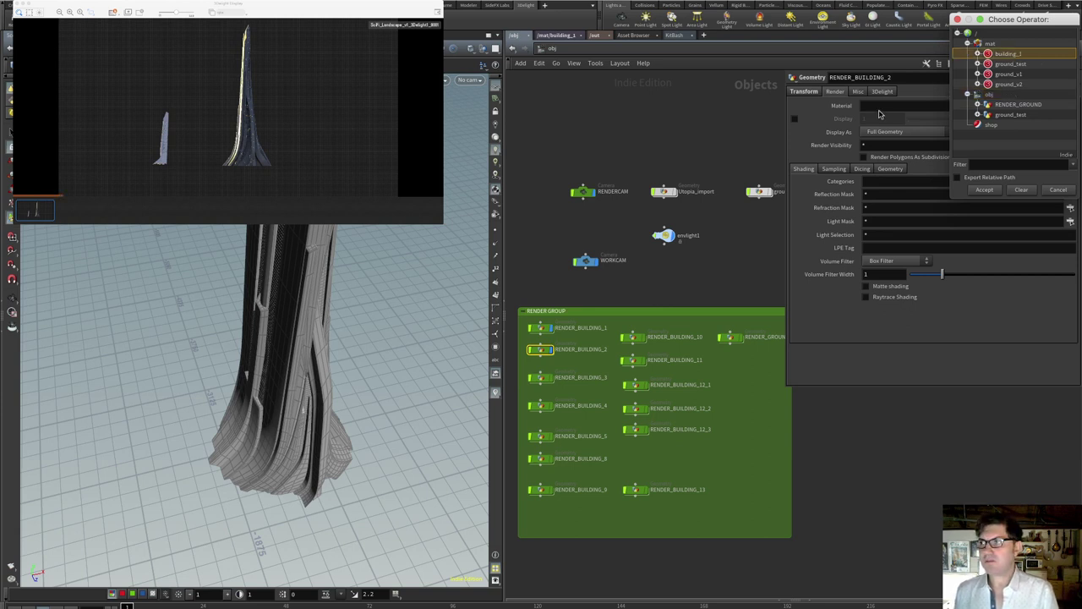
{"action": "left_click", "coordinate": [983, 189]}
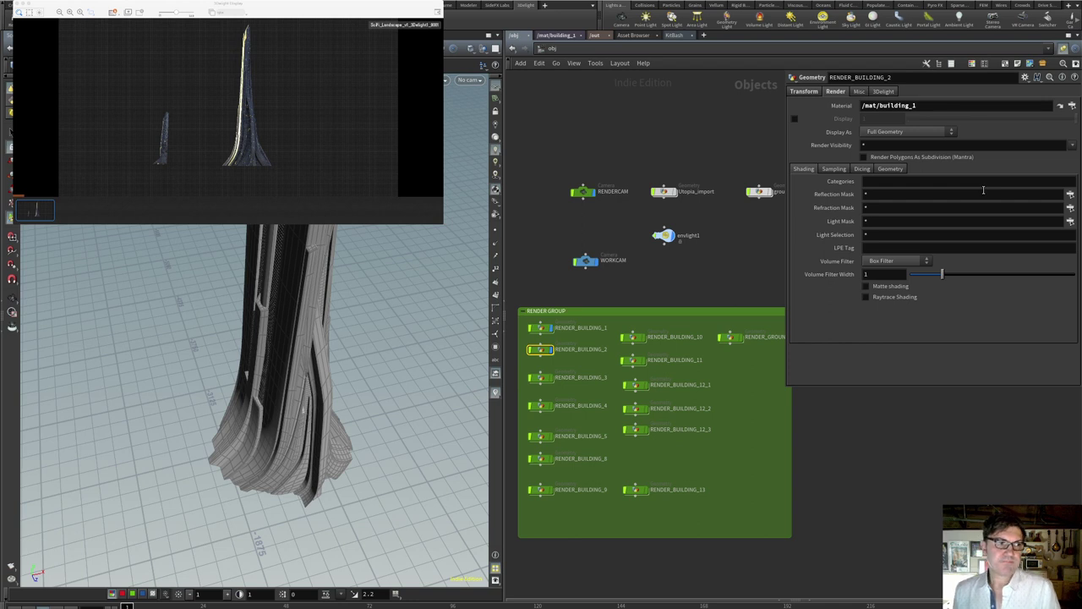
Turn on RENDER_BUILDING_3's display and assign it the /mat/building_1 material.
{"action": "mouse_move", "coordinate": [543, 380]}
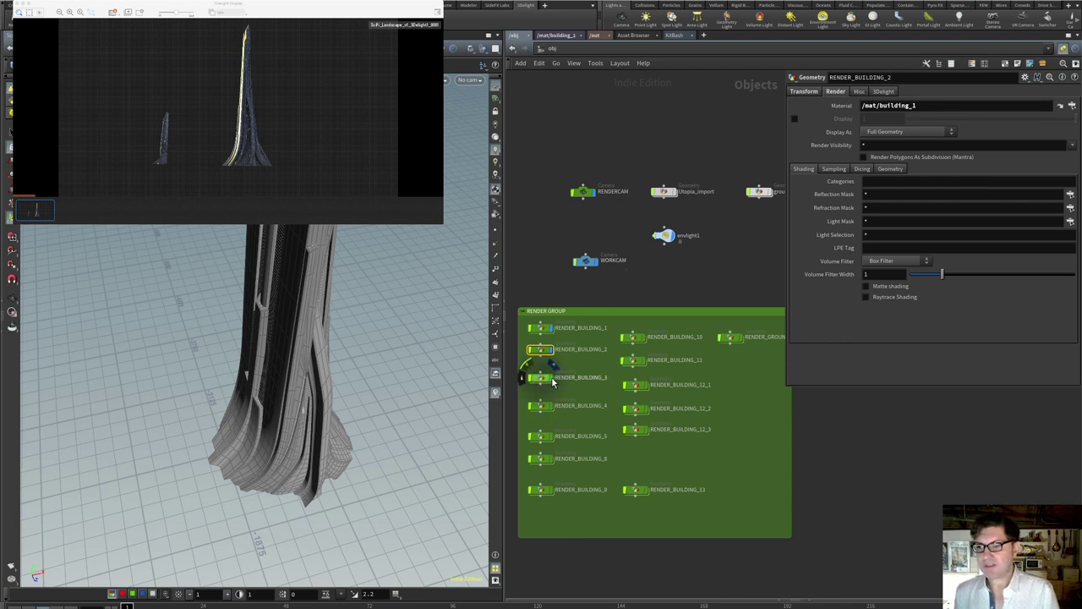
{"action": "left_click", "coordinate": [544, 380]}
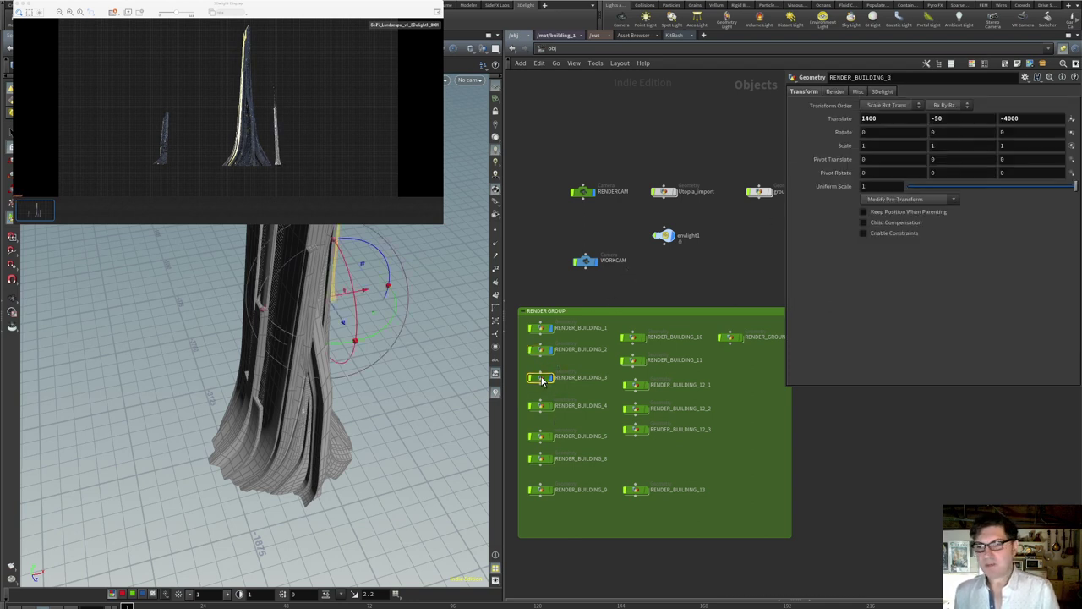
{"action": "left_click", "coordinate": [834, 91]}
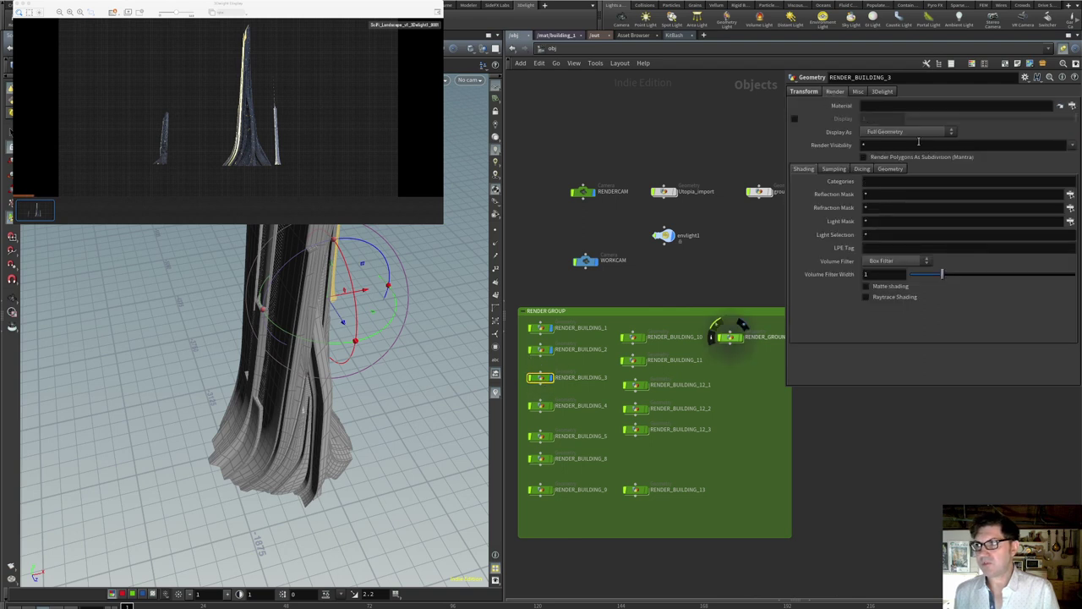
{"action": "left_click", "coordinate": [1072, 107]}
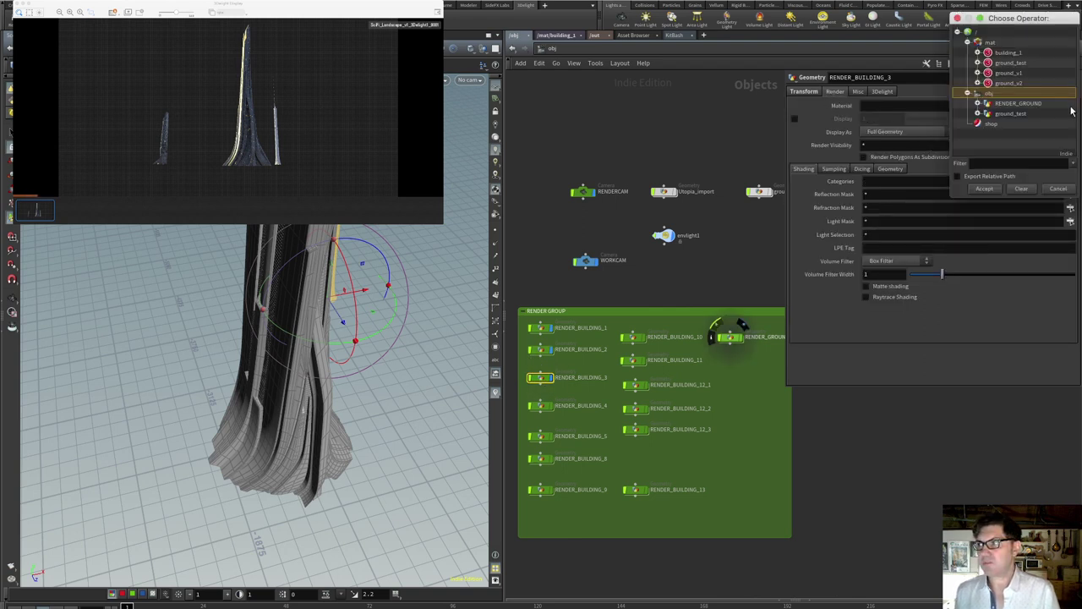
{"action": "left_click", "coordinate": [1016, 54]}
{"action": "left_click", "coordinate": [985, 189]}
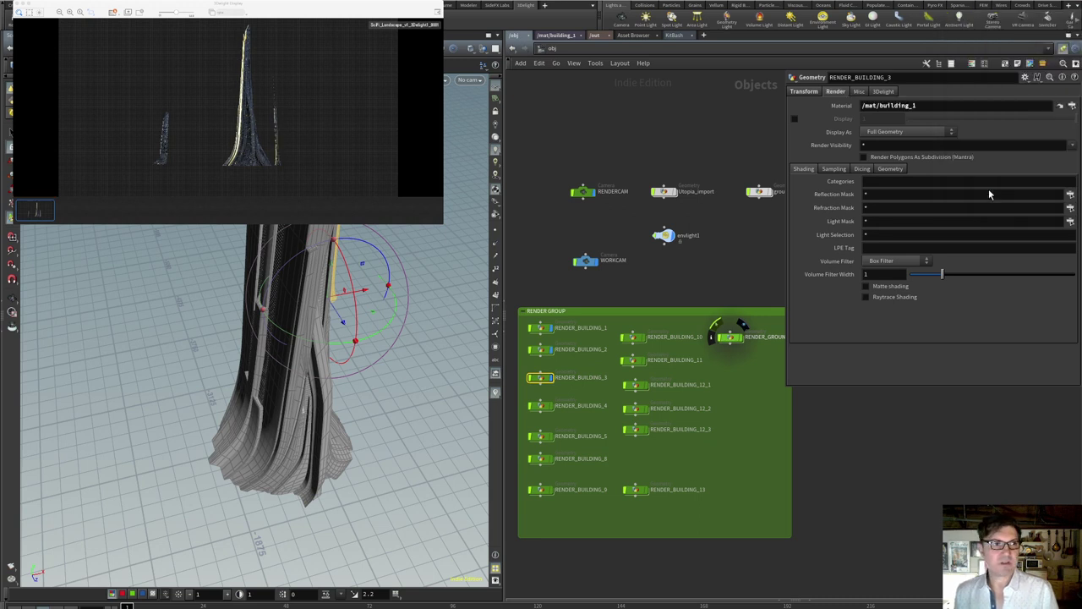
Turn on RENDER_BUILDING_4's display and assign it the /mat/building_1 material.
{"action": "left_click", "coordinate": [542, 410]}
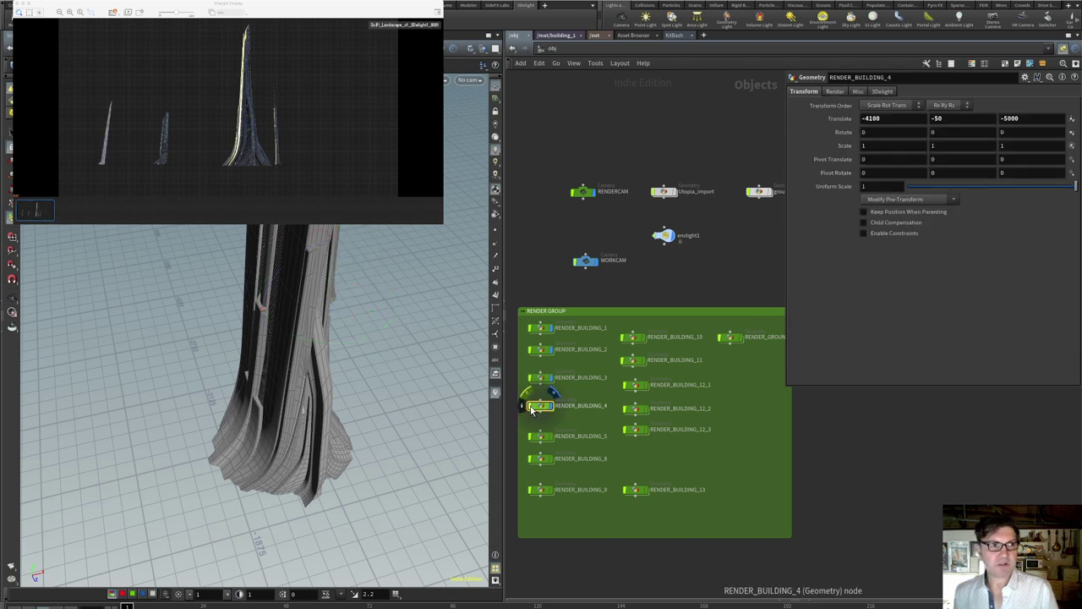
{"action": "left_click", "coordinate": [834, 91]}
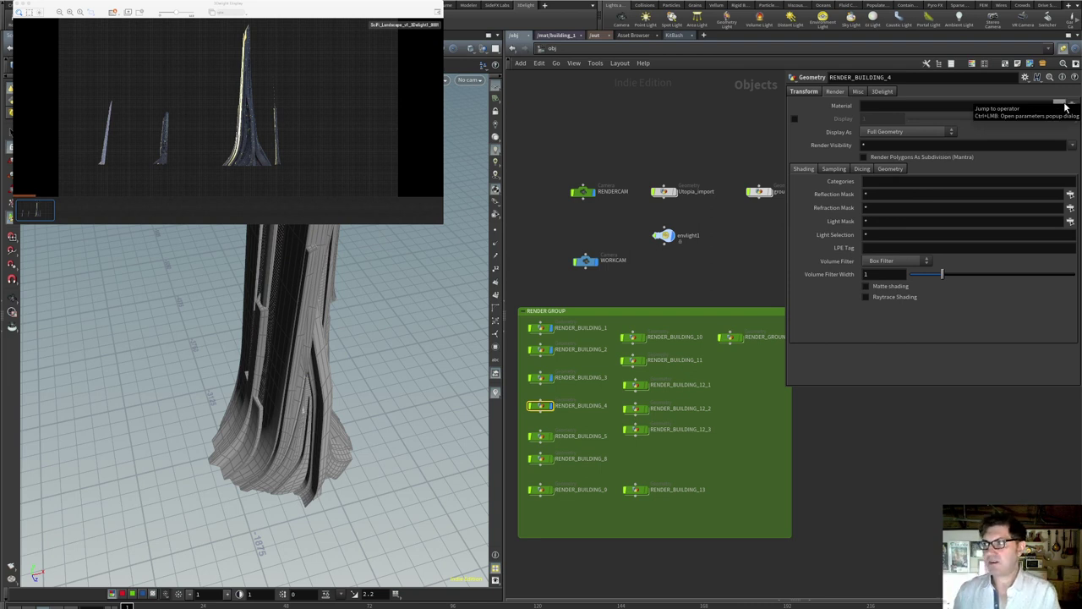
{"action": "left_click", "coordinate": [1063, 106]}
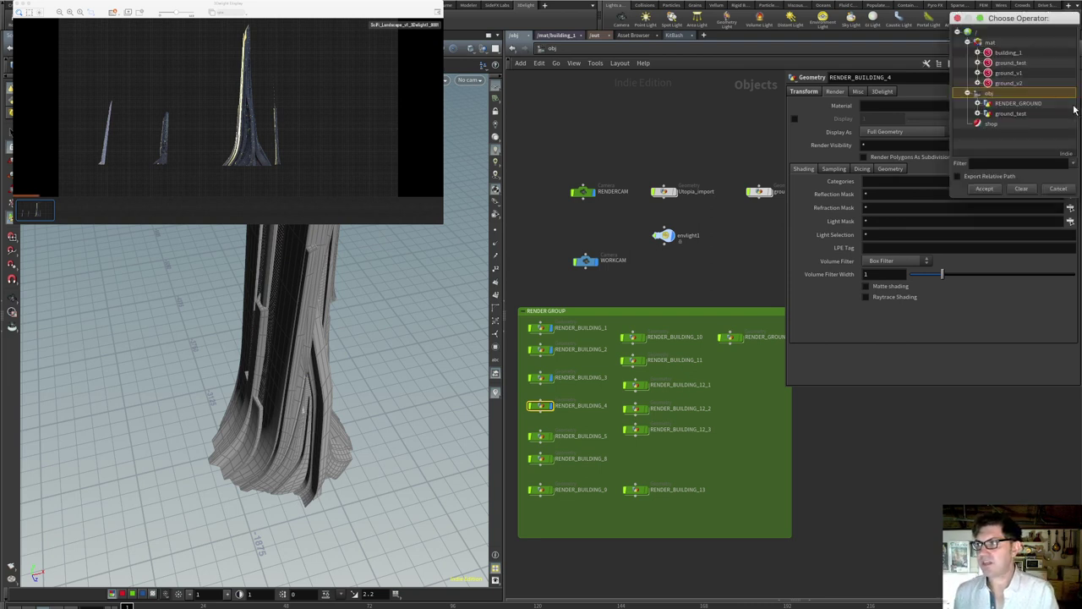
{"action": "left_click", "coordinate": [1001, 62]}
{"action": "left_click", "coordinate": [983, 187]}
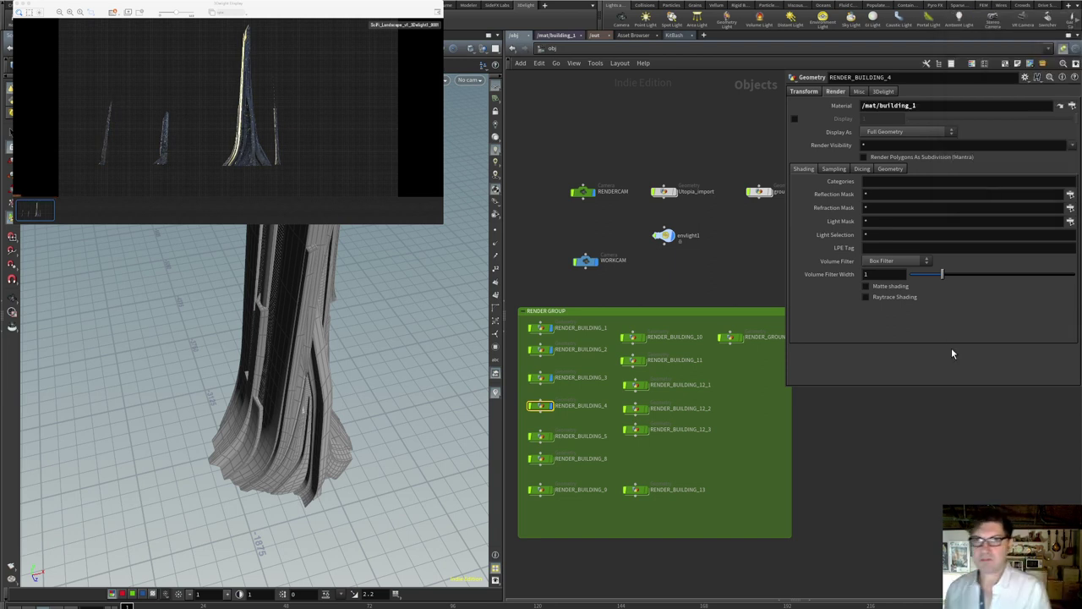
Turn on RENDER_BUILDING_5's display and assign it the /mat/building_1 material.
{"action": "left_click", "coordinate": [548, 430]}
{"action": "left_click", "coordinate": [542, 436]}
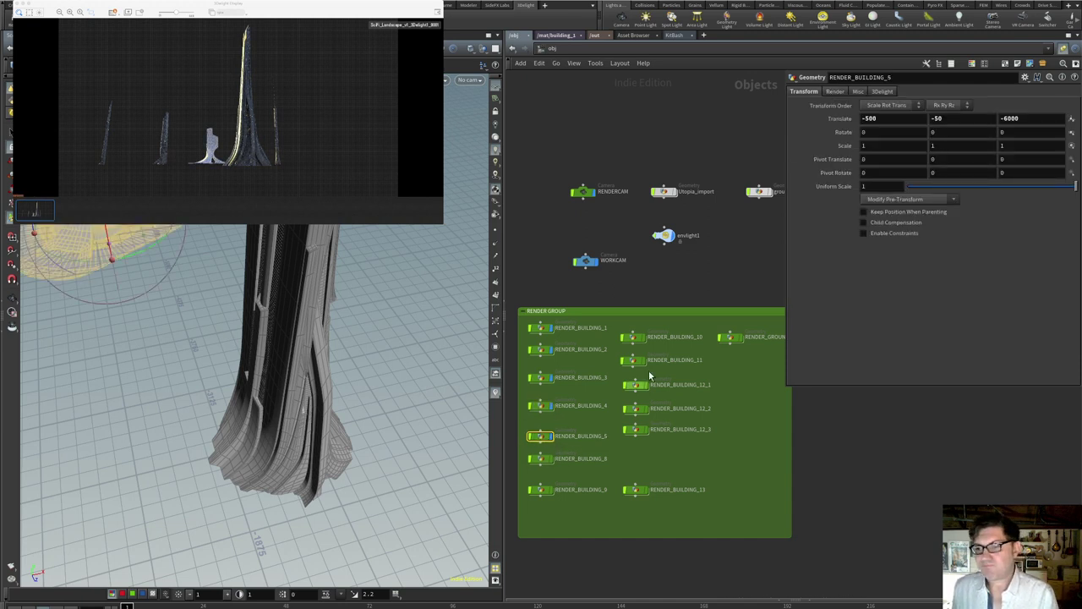
{"action": "left_click", "coordinate": [834, 91]}
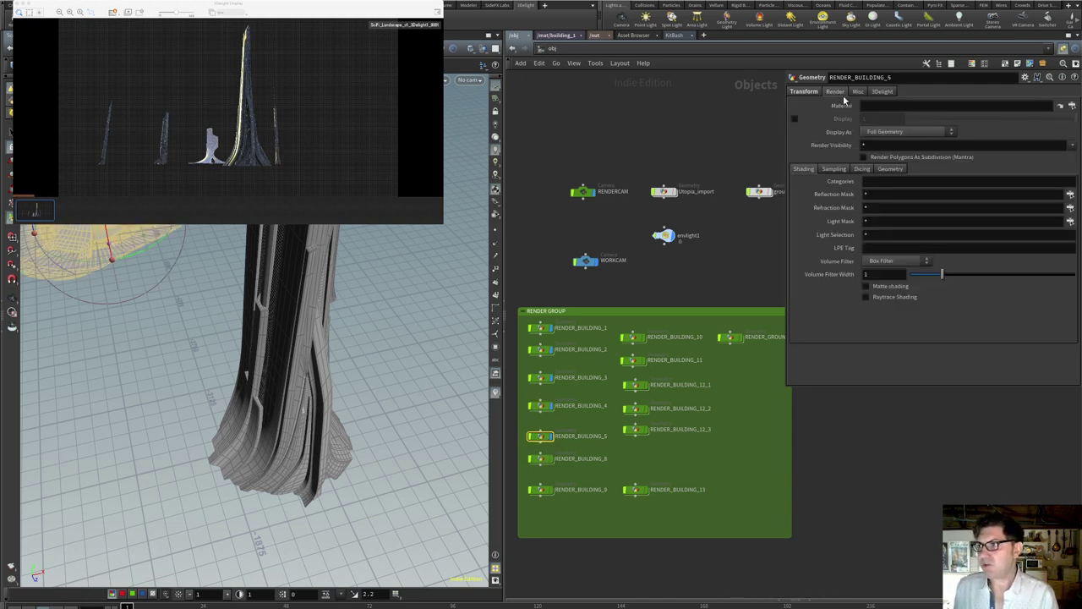
{"action": "left_click", "coordinate": [1071, 106]}
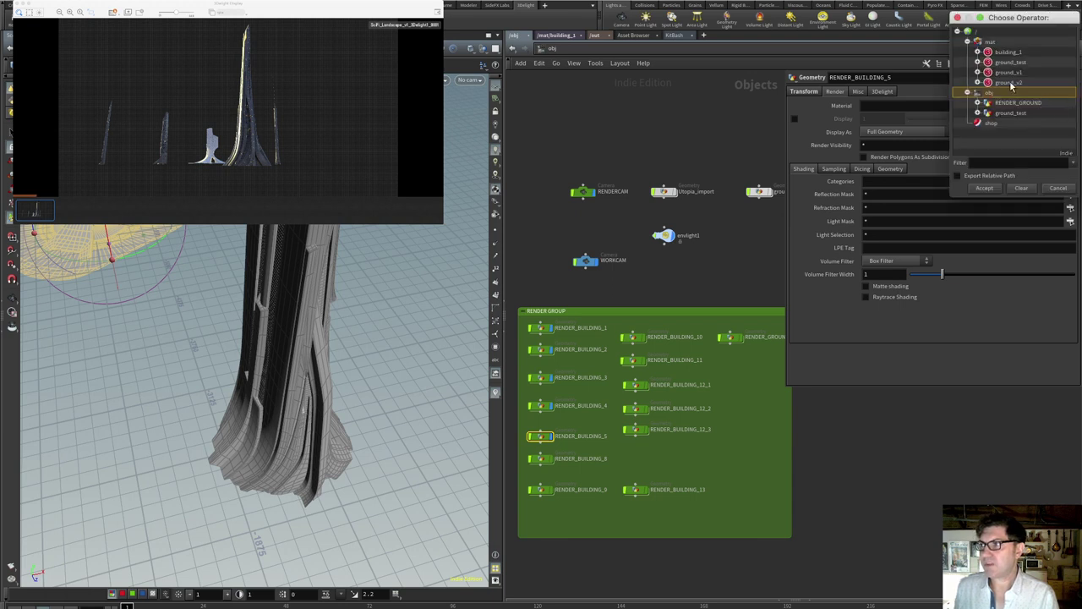
{"action": "left_click", "coordinate": [1009, 52]}
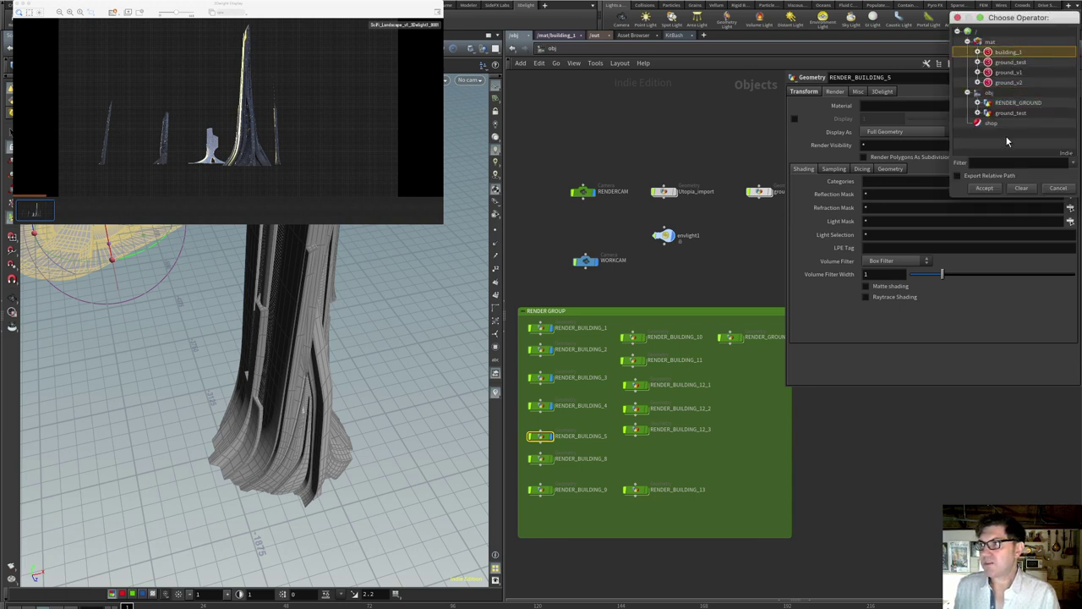
{"action": "left_click", "coordinate": [987, 188]}
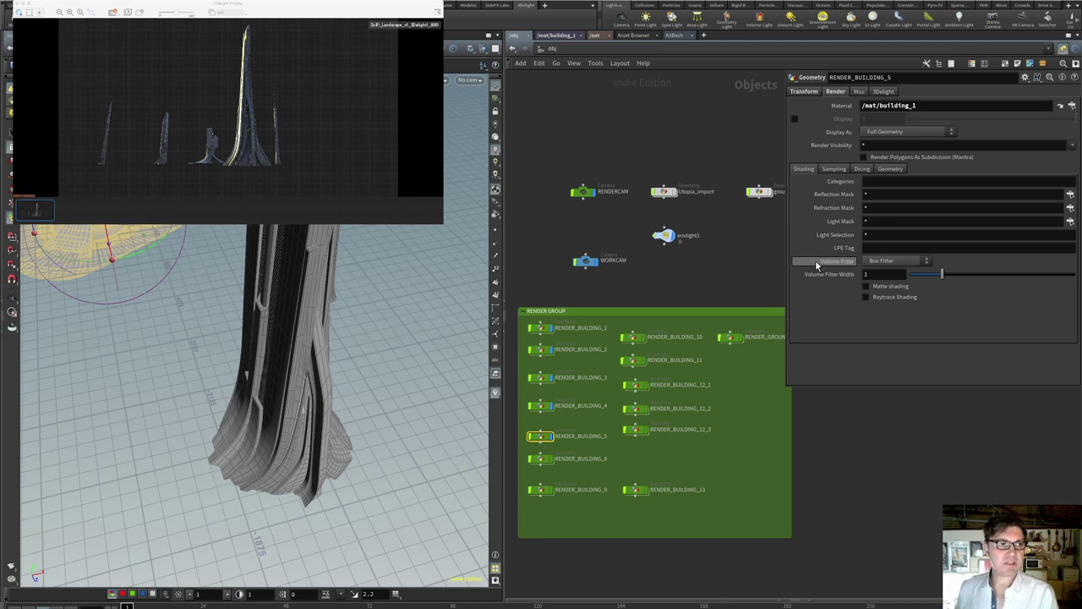
{"action": "mouse_move", "coordinate": [817, 266]}
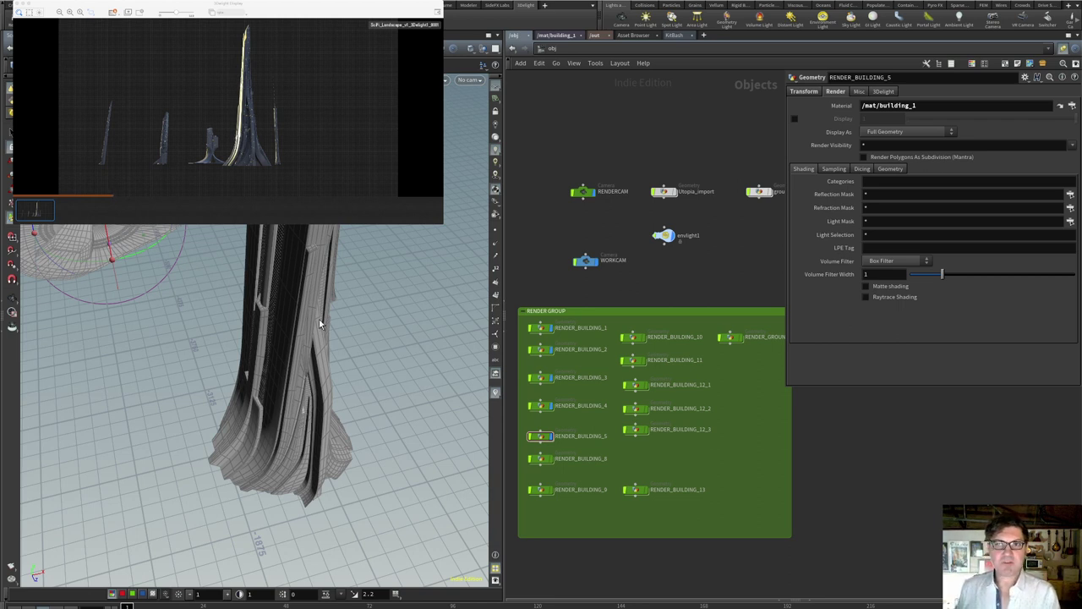
Inspect RENDER_BUILDING_5 in the viewport, and duplicate the building_1 material builder at the mat level.
{"action": "left_click_drag", "start_coordinate": [170, 311], "coordinate": [279, 441]}
{"action": "key", "text": "t"}
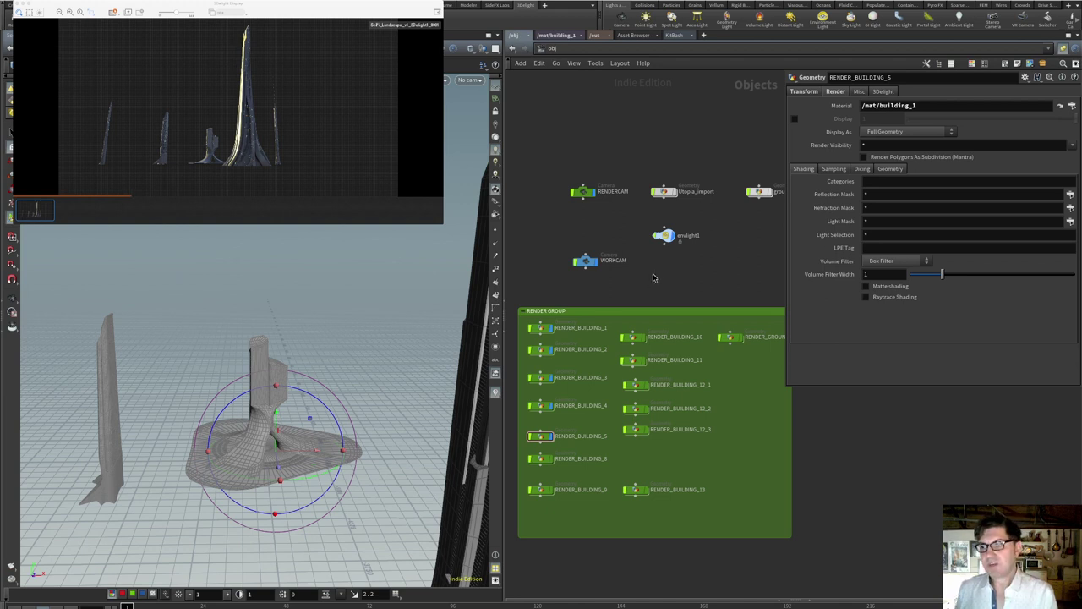
{"action": "left_click", "coordinate": [553, 37]}
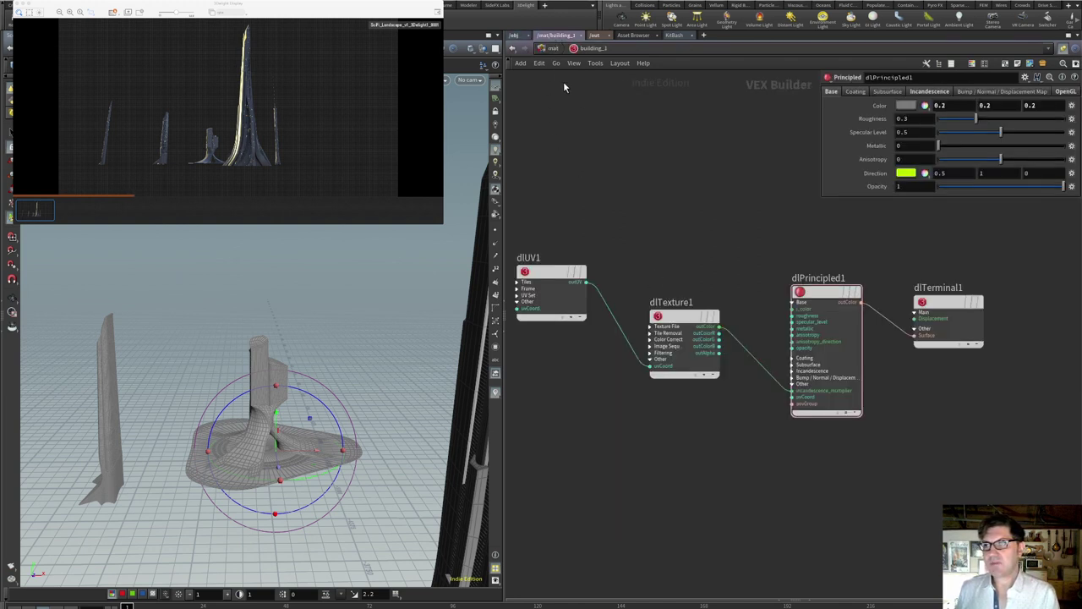
{"action": "left_click", "coordinate": [553, 49]}
{"action": "left_click_drag", "start_coordinate": [651, 345], "coordinate": [649, 416], "text": "alt"}
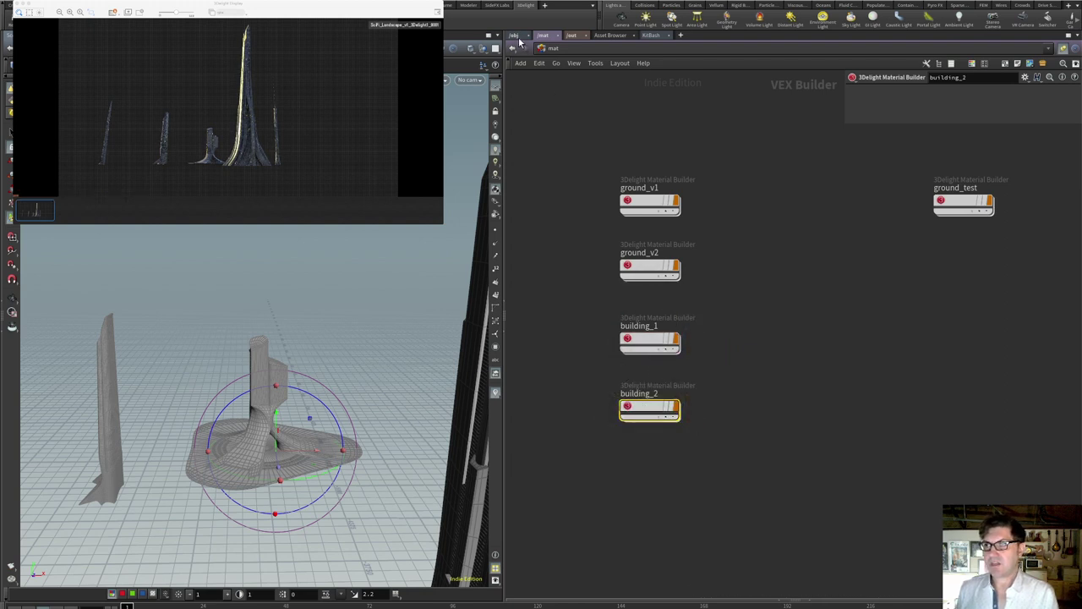
Rename the building_1 material to building_A and its copy to building_B.
{"action": "double_click", "coordinate": [640, 327]}
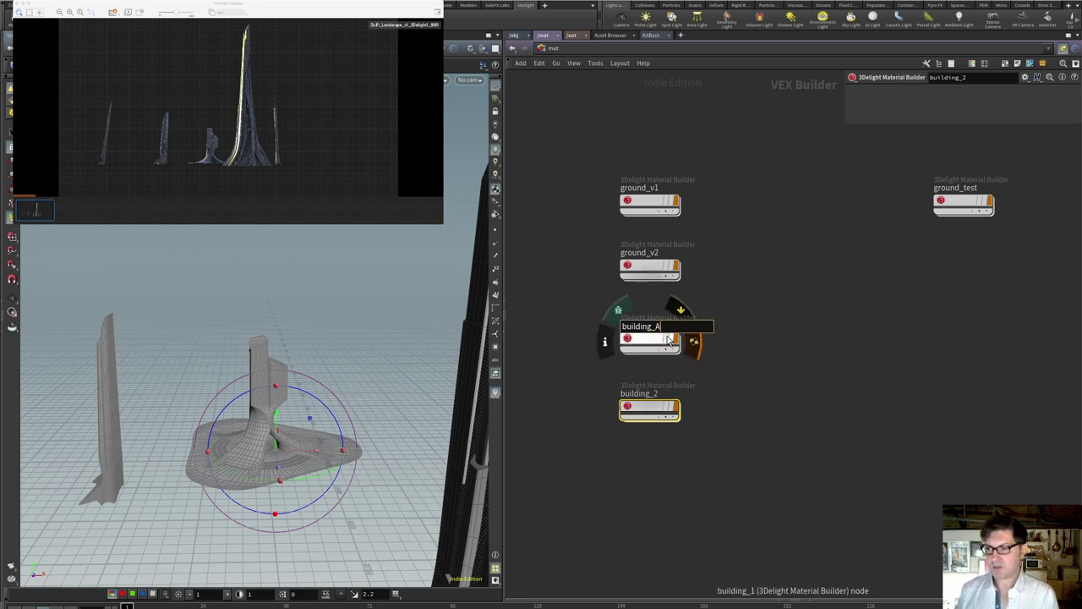
{"action": "type", "text": "A"}
{"action": "key", "text": "Return"}
{"action": "double_click", "coordinate": [658, 394]}
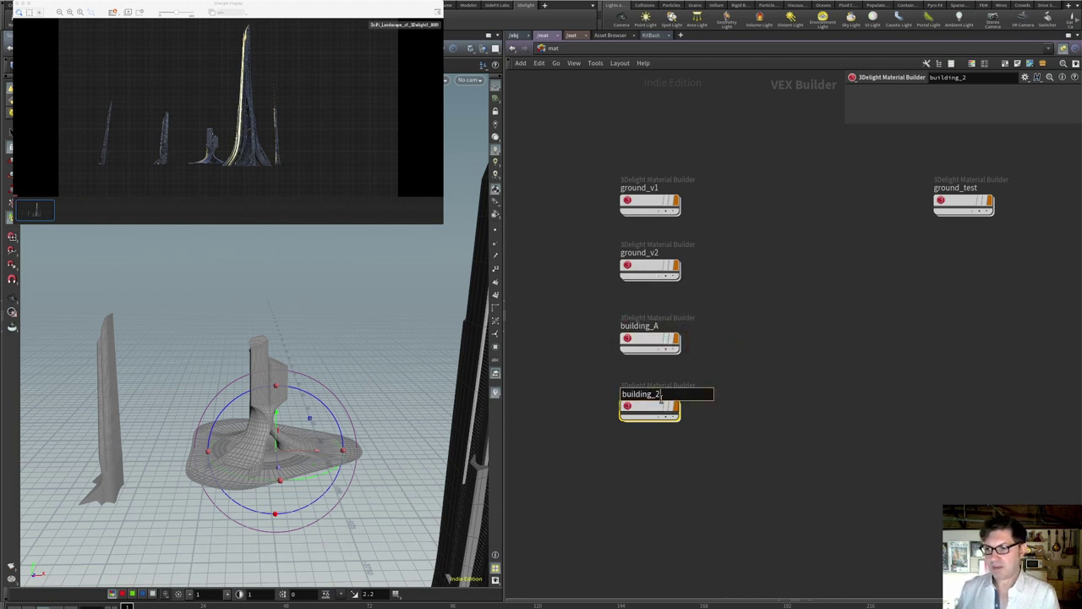
{"action": "type", "text": "B"}
{"action": "key", "text": "Return"}
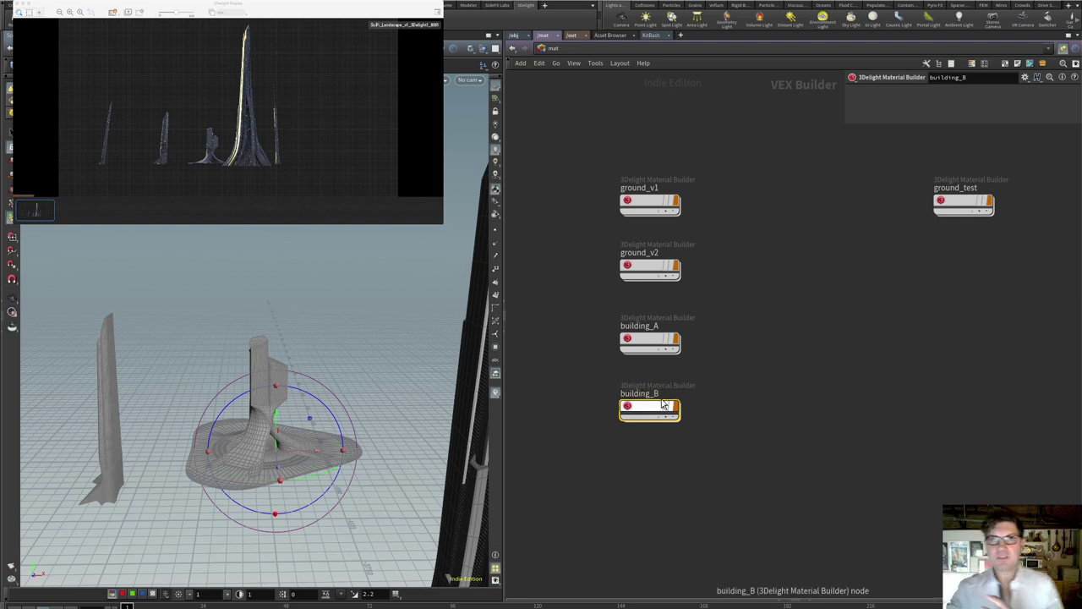
{"action": "mouse_move", "coordinate": [664, 406]}
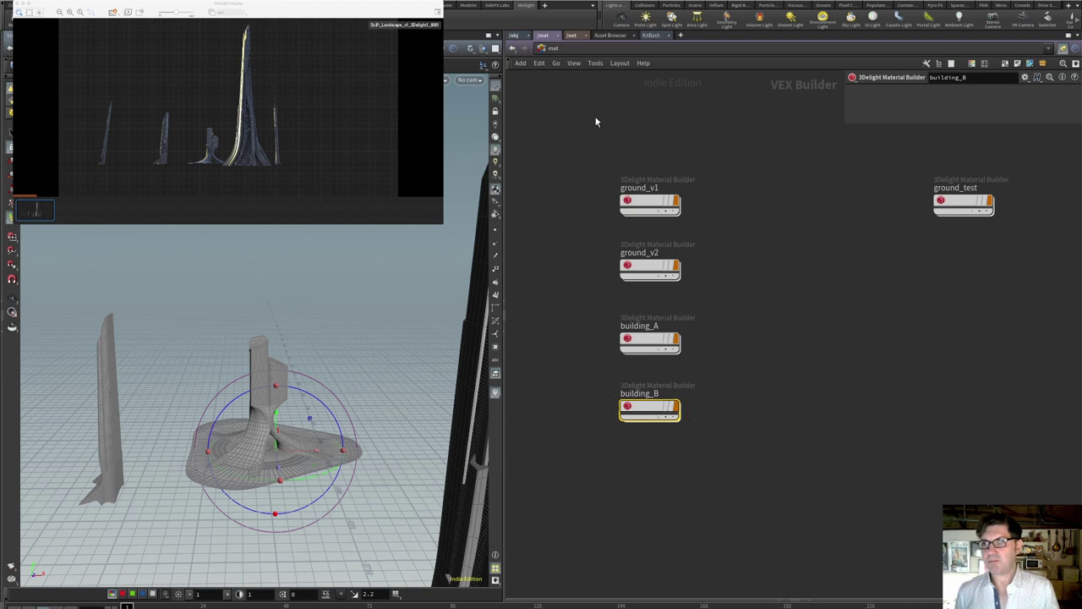
Return to the object level and change RENDER_BUILDING_5's material to /mat/building_B.
{"action": "left_click", "coordinate": [514, 36]}
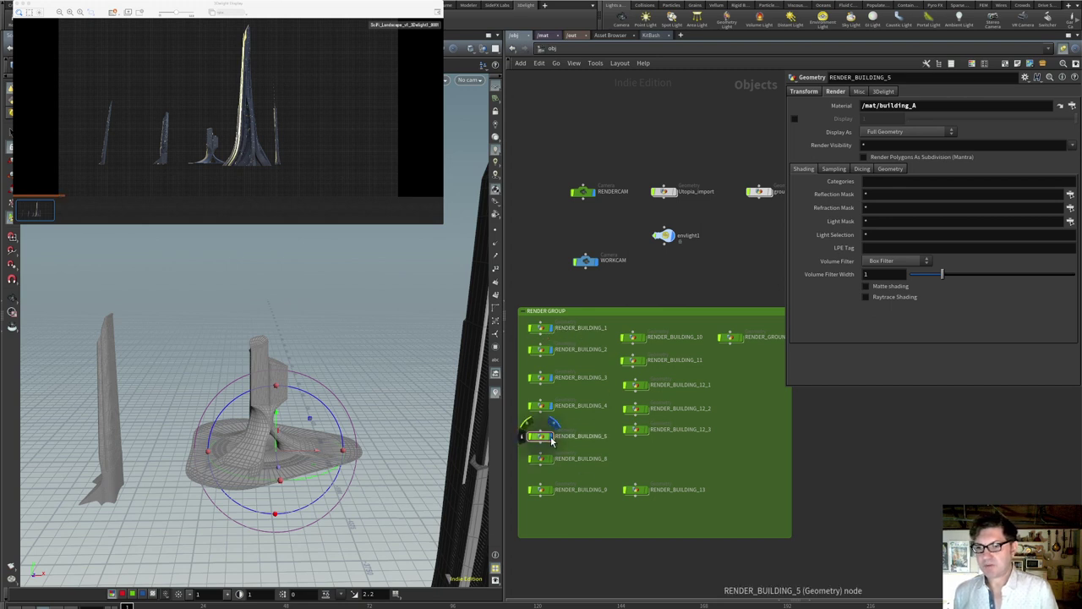
{"action": "key", "text": "Escape"}
{"action": "left_click_drag", "start_coordinate": [254, 444], "coordinate": [295, 434]}
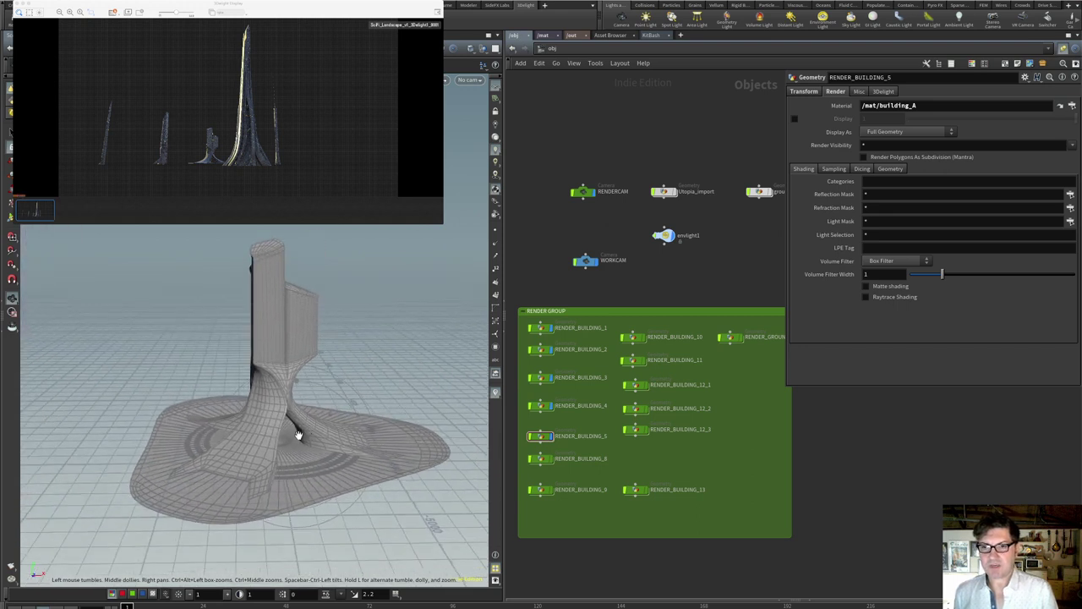
{"action": "left_click", "coordinate": [541, 437]}
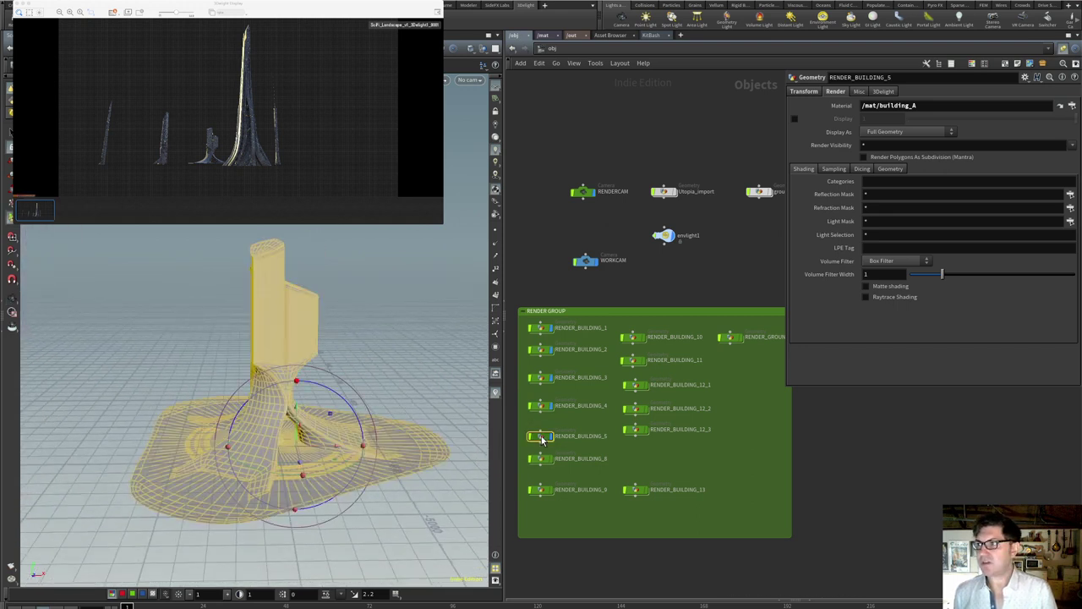
{"action": "left_click", "coordinate": [1072, 105]}
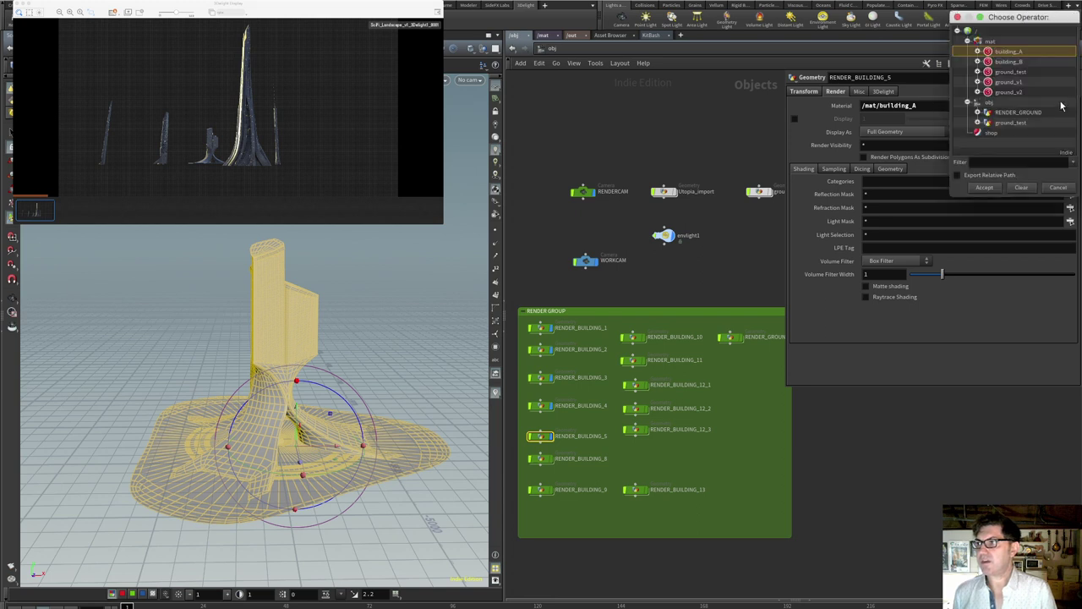
{"action": "left_click", "coordinate": [1016, 63]}
{"action": "left_click", "coordinate": [984, 187]}
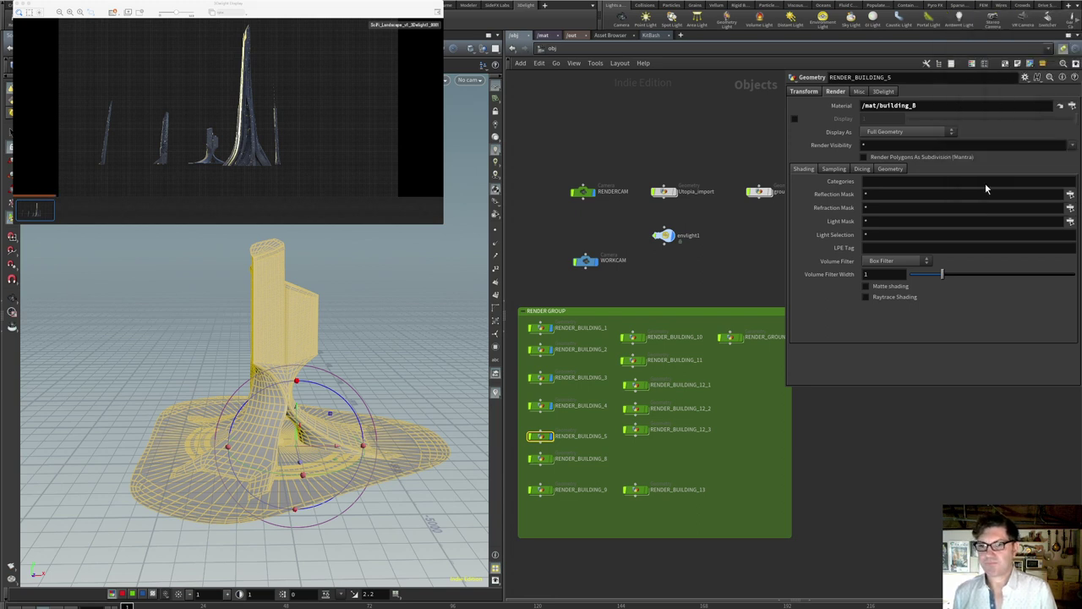
{"action": "left_click", "coordinate": [685, 284]}
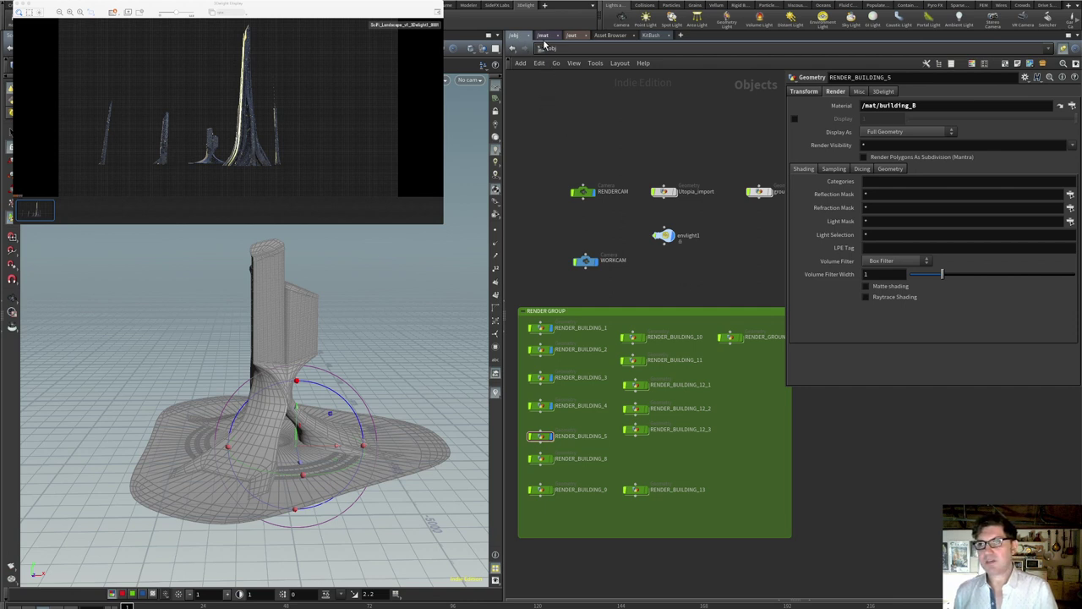
In the building_B material, try a dlUV1 Repeat U and V of 1, and settle on 2 for both.
{"action": "key", "text": "ctrl+Page_Down"}
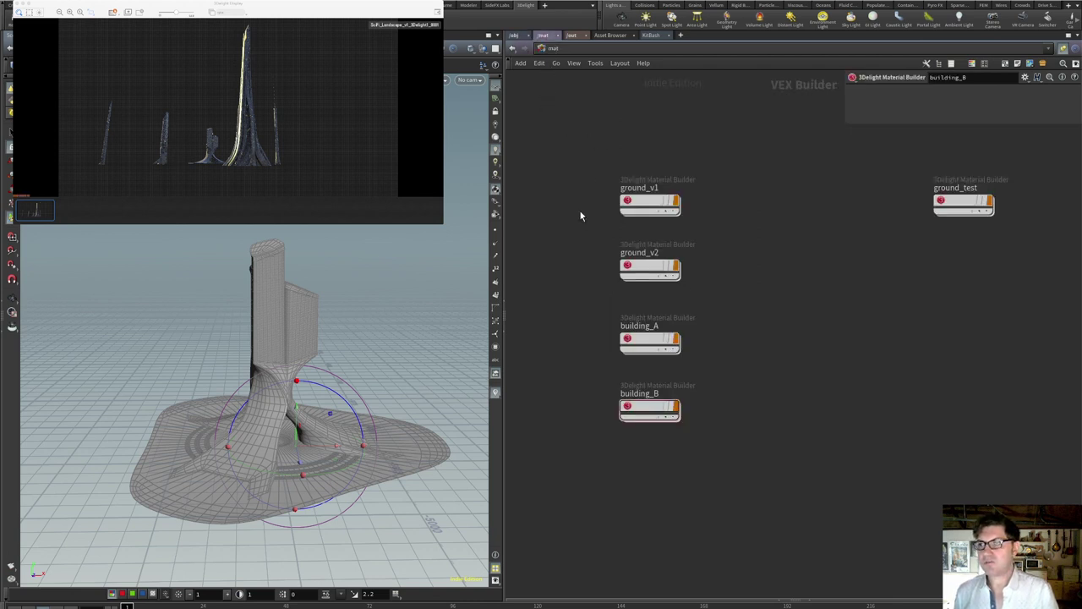
{"action": "double_click", "coordinate": [632, 409]}
{"action": "left_click_drag", "start_coordinate": [589, 264], "coordinate": [582, 307]}
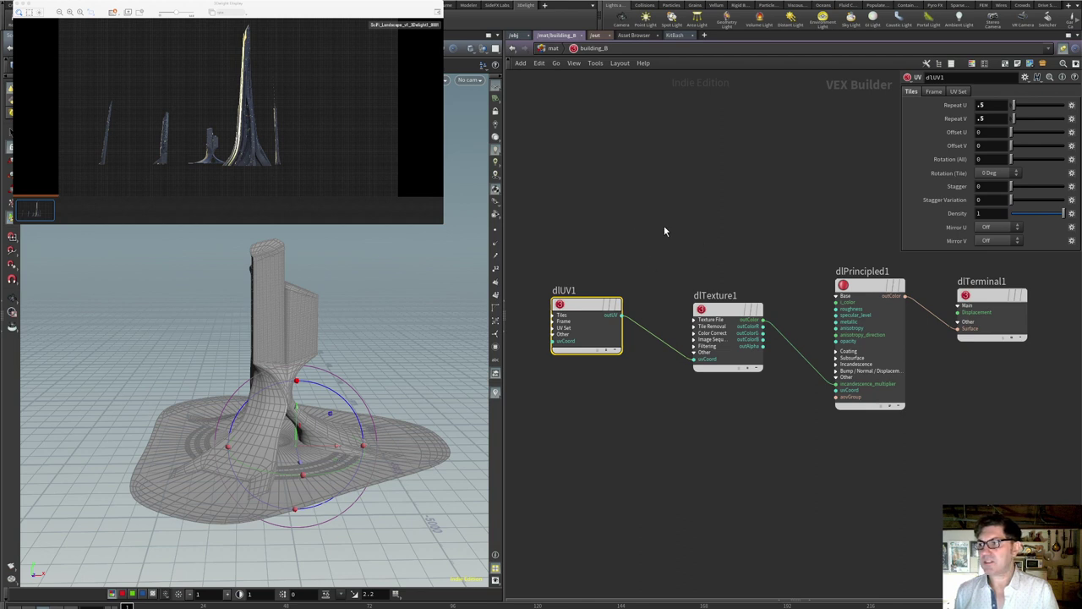
{"action": "mouse_move", "coordinate": [582, 308]}
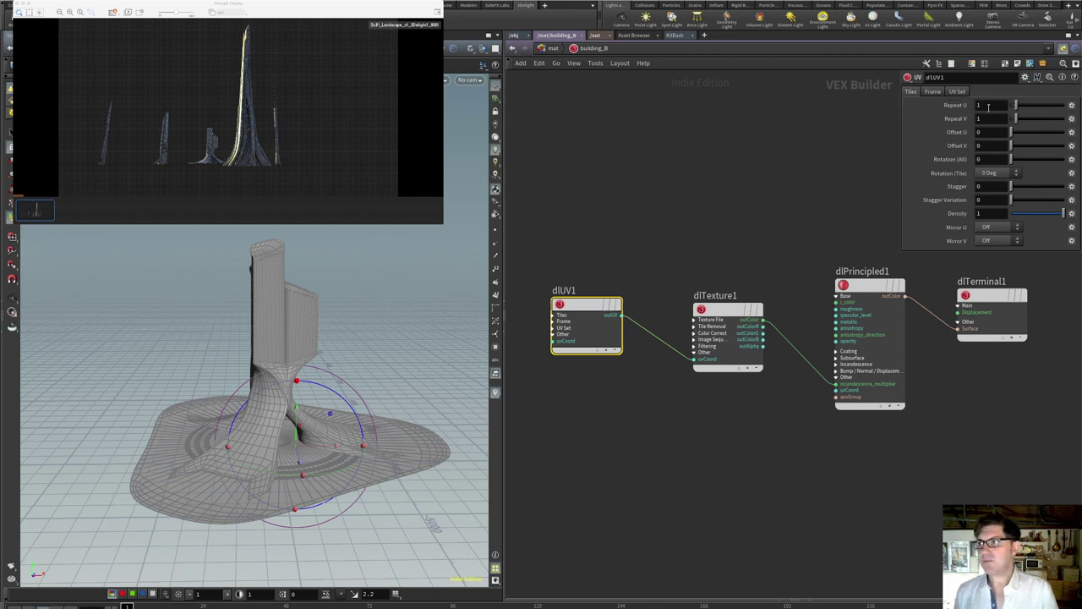
{"action": "key", "text": "Return"}
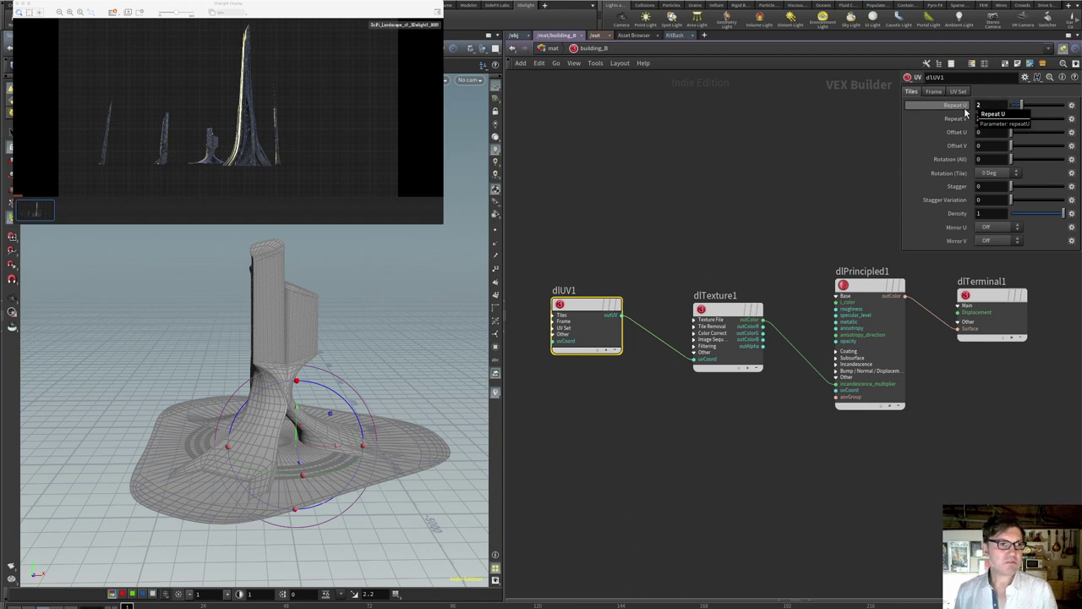
Stop the running IPR render and set the 3Delight1 output's camera to /obj/WORKCAM.
{"action": "left_click", "coordinate": [596, 35]}
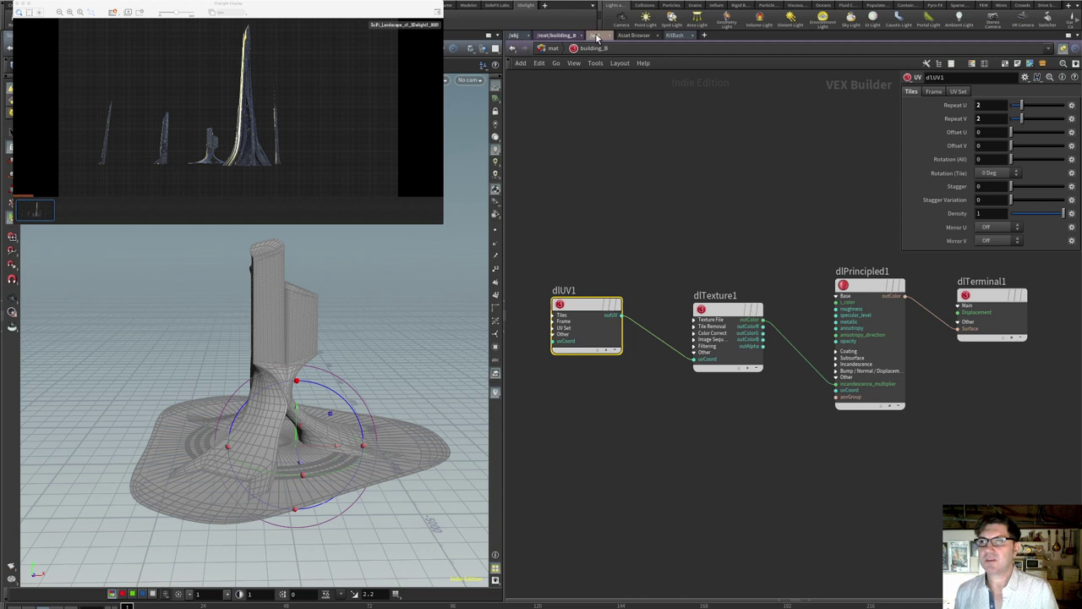
{"action": "left_click", "coordinate": [867, 92]}
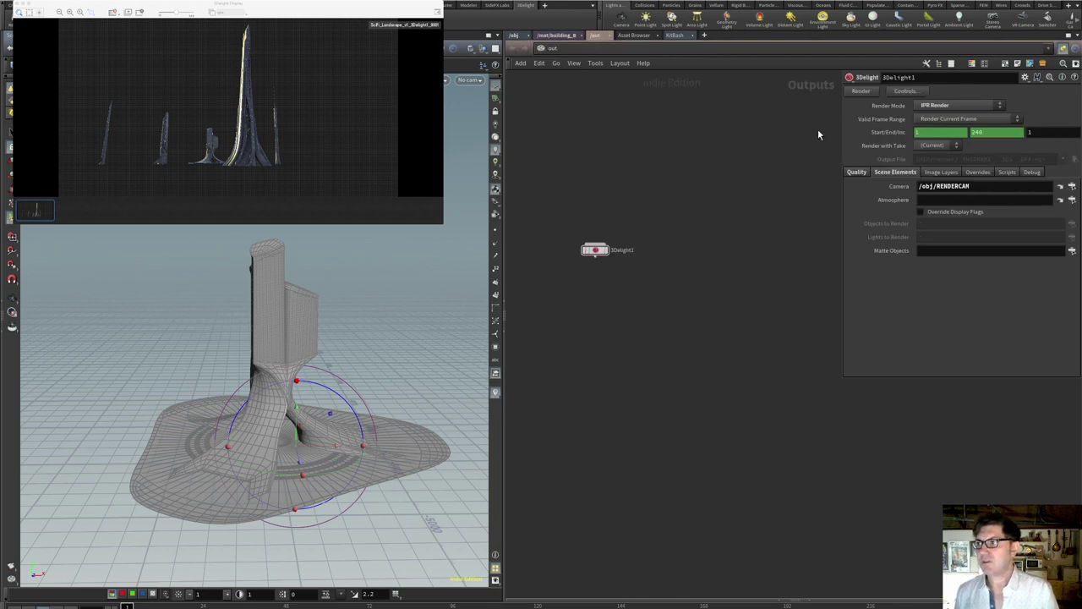
{"action": "left_click", "coordinate": [1071, 187]}
{"action": "left_click", "coordinate": [1000, 145]}
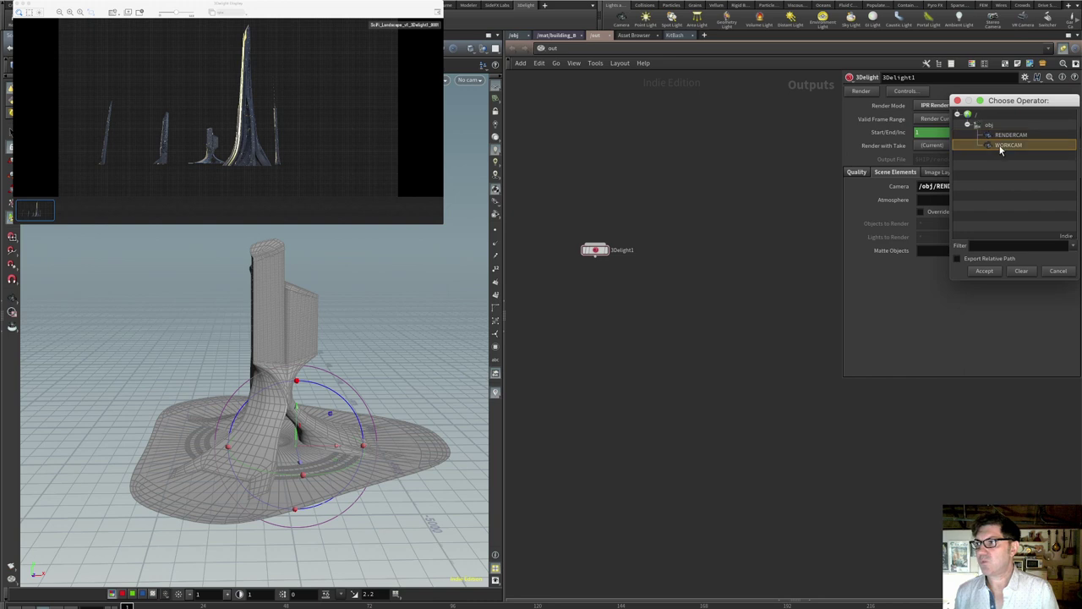
{"action": "left_click", "coordinate": [986, 270]}
Look through WORKCAM in the viewport and start the 3Delight IPR render.
{"action": "left_click", "coordinate": [468, 80]}
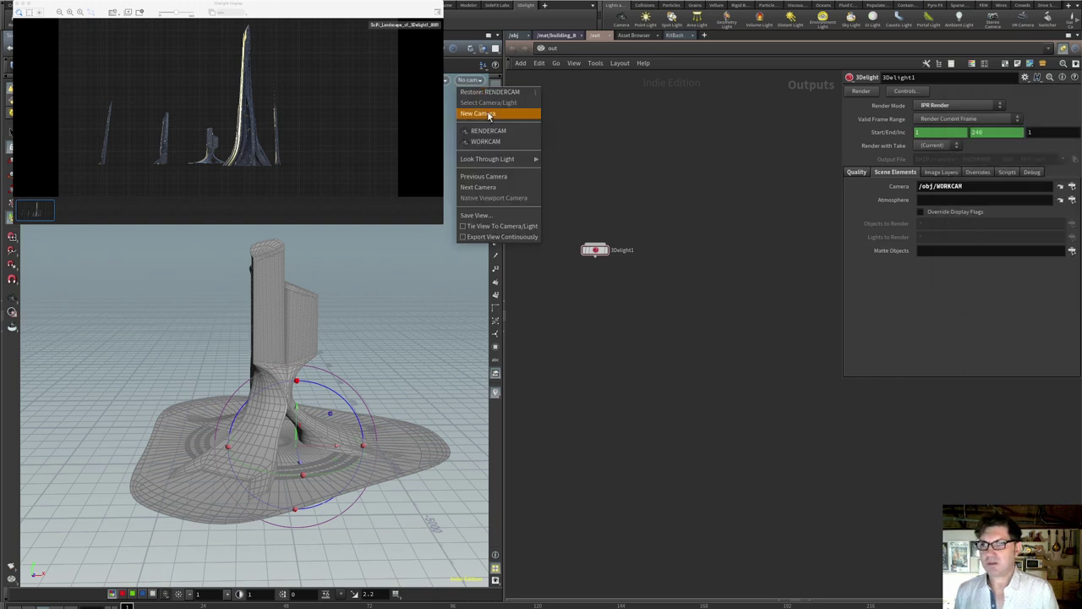
{"action": "left_click", "coordinate": [491, 144]}
{"action": "left_click", "coordinate": [861, 90]}
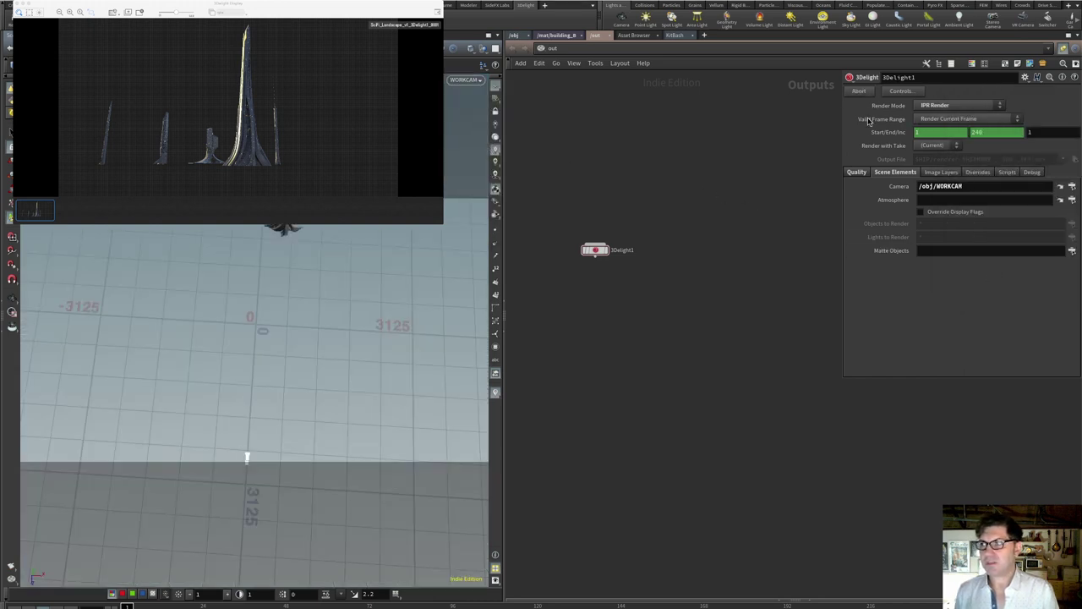
Lock the viewport to WORKCAM and reframe the camera on RENDER_BUILDING_5 with the surrounding towers.
{"action": "left_click_drag", "start_coordinate": [329, 324], "coordinate": [490, 137], "text": "alt"}
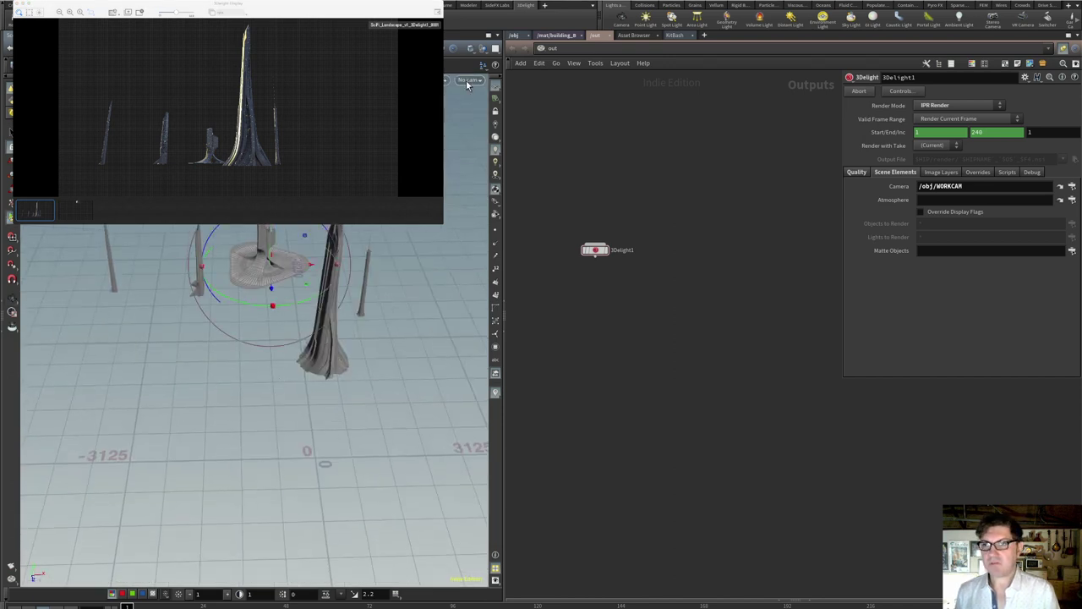
{"action": "left_click", "coordinate": [469, 81]}
{"action": "left_click", "coordinate": [484, 142]}
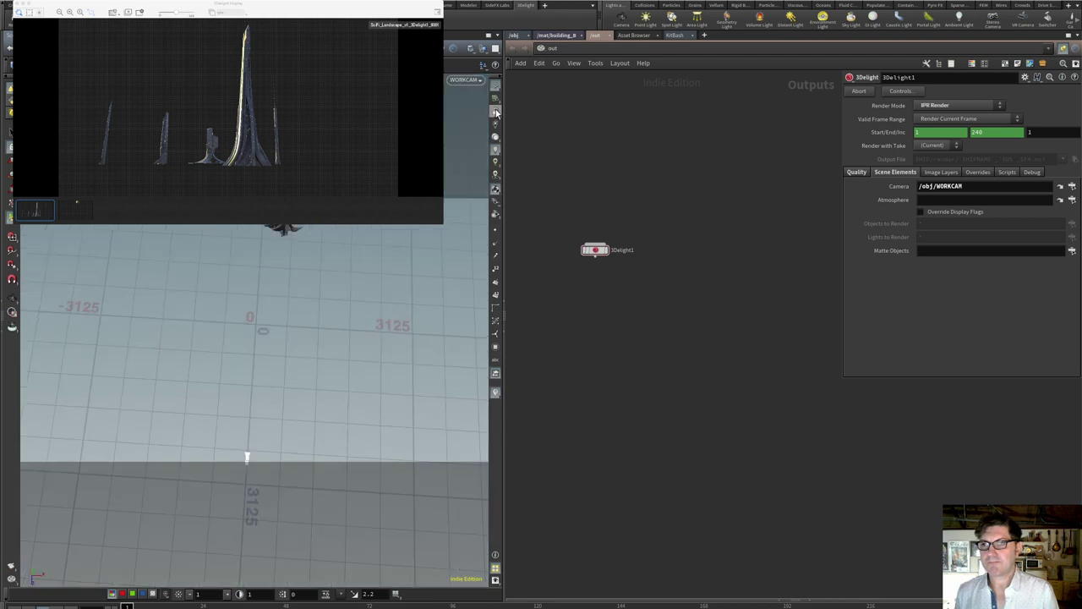
{"action": "left_click_drag", "start_coordinate": [249, 454], "coordinate": [260, 320], "text": "alt"}
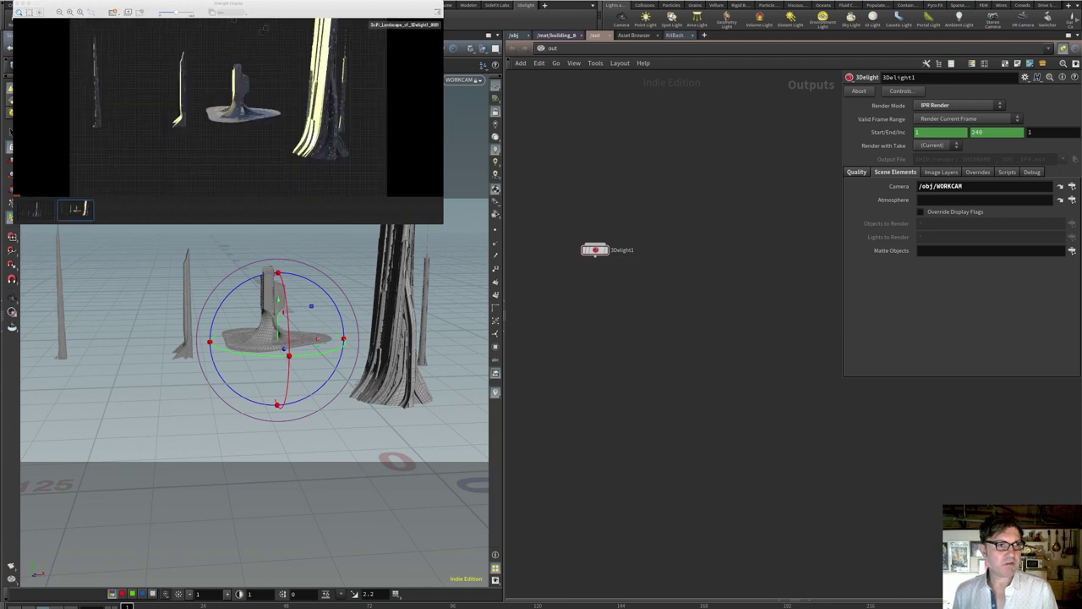
Remove the older image from the 3Delight Display and reframe WORKCAM to a ground-level view of the towers.
{"action": "left_click", "coordinate": [36, 209]}
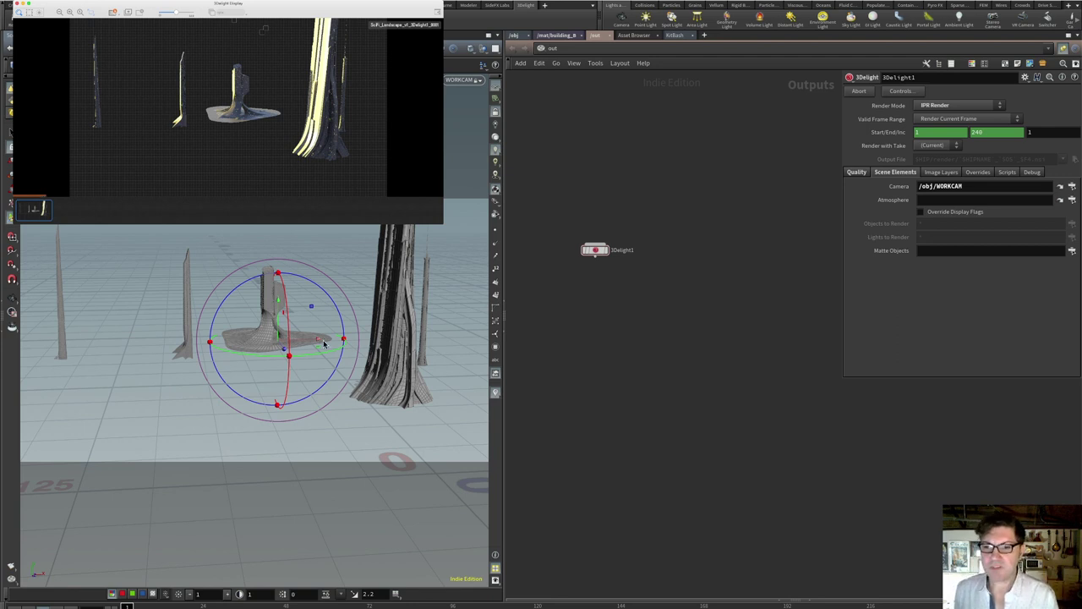
{"action": "left_click", "coordinate": [264, 30]}
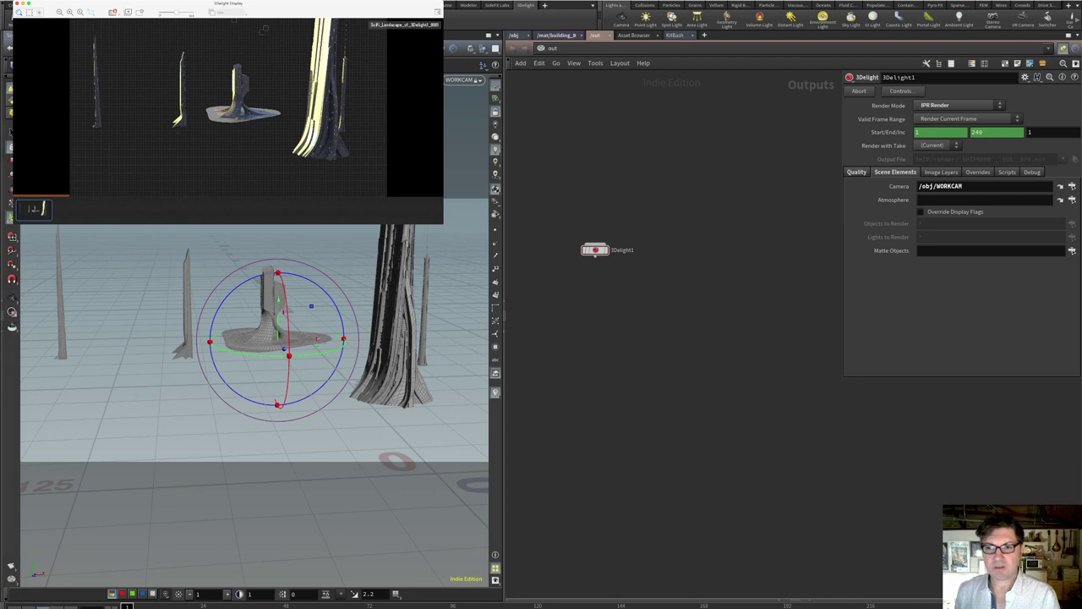
{"action": "left_click_drag", "start_coordinate": [319, 338], "coordinate": [279, 366]}
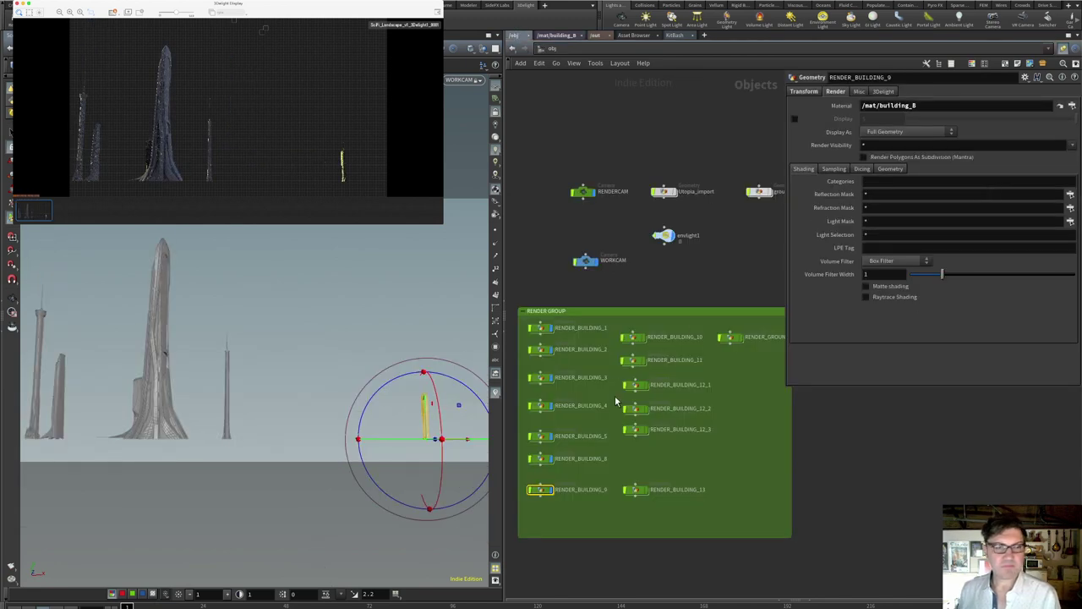
Display RENDER_BUILDING_10 and assign it the building_A material.
{"action": "left_click", "coordinate": [645, 339]}
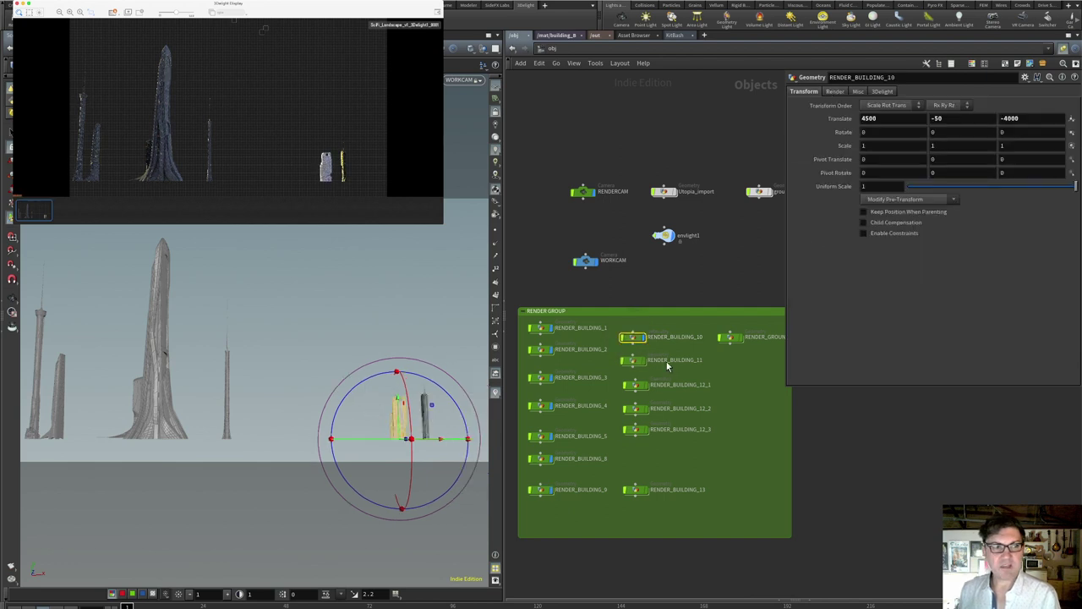
{"action": "left_click", "coordinate": [835, 93]}
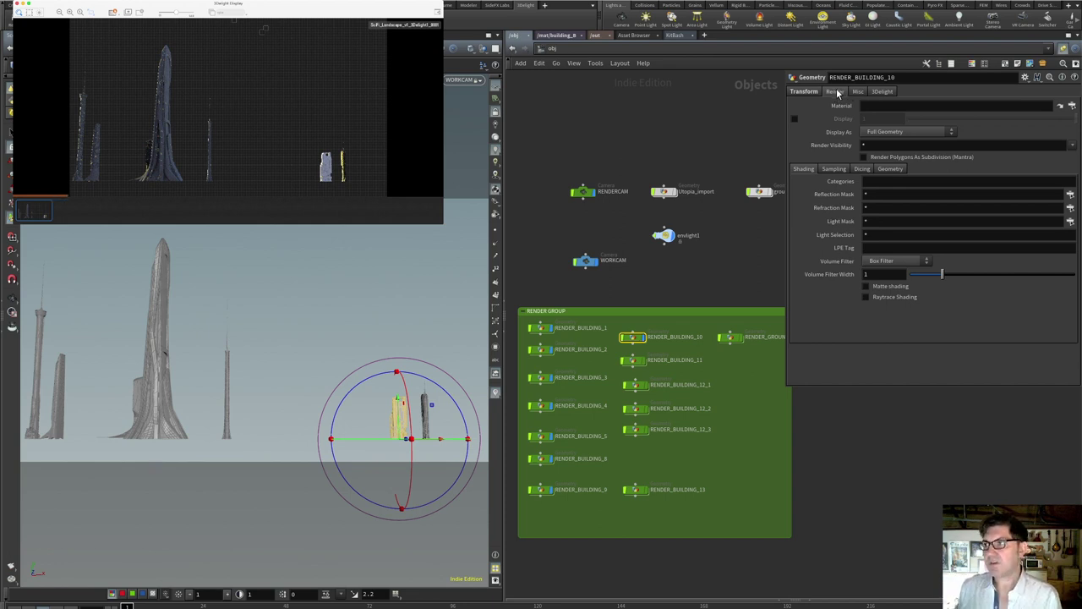
{"action": "left_click", "coordinate": [1072, 107]}
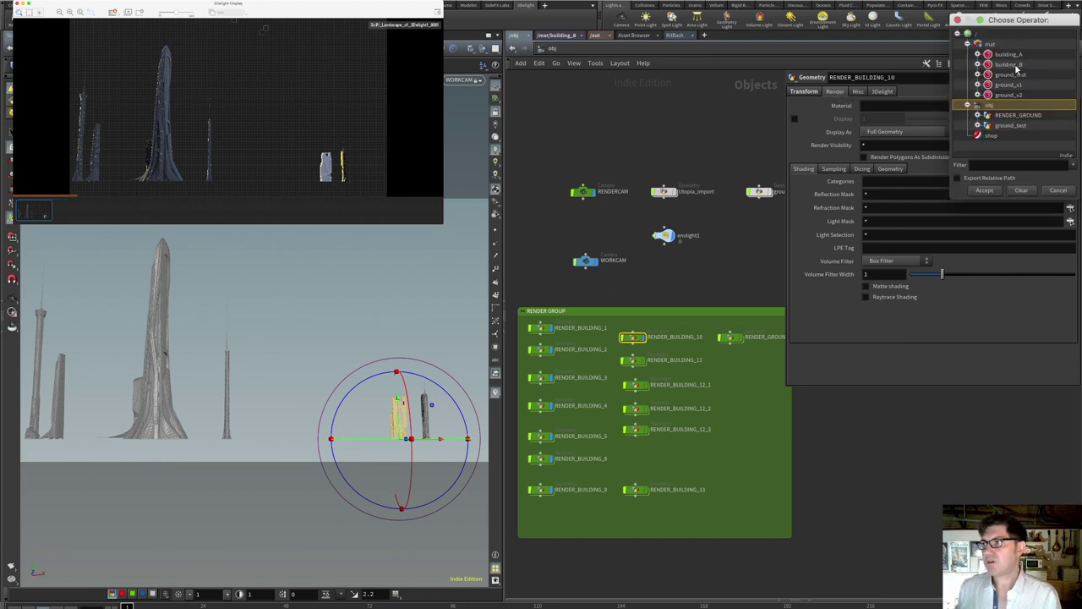
{"action": "left_click", "coordinate": [1018, 56]}
{"action": "left_click", "coordinate": [987, 190]}
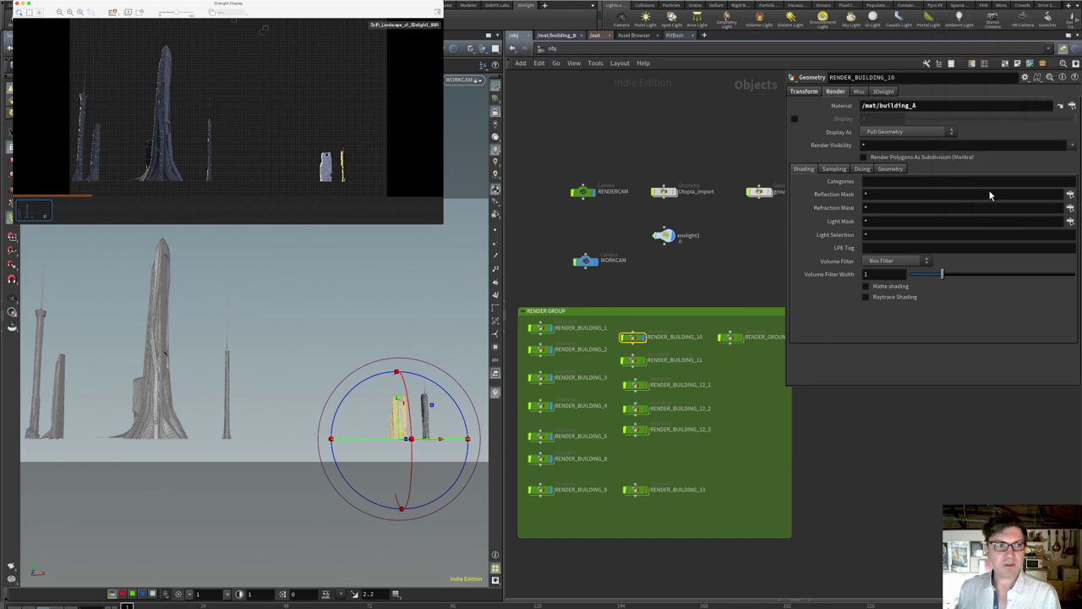
Try the building_B material on RENDER_BUILDING_10 and switch it back to building_A.
{"action": "left_click", "coordinate": [1071, 106]}
{"action": "left_click", "coordinate": [1011, 63]}
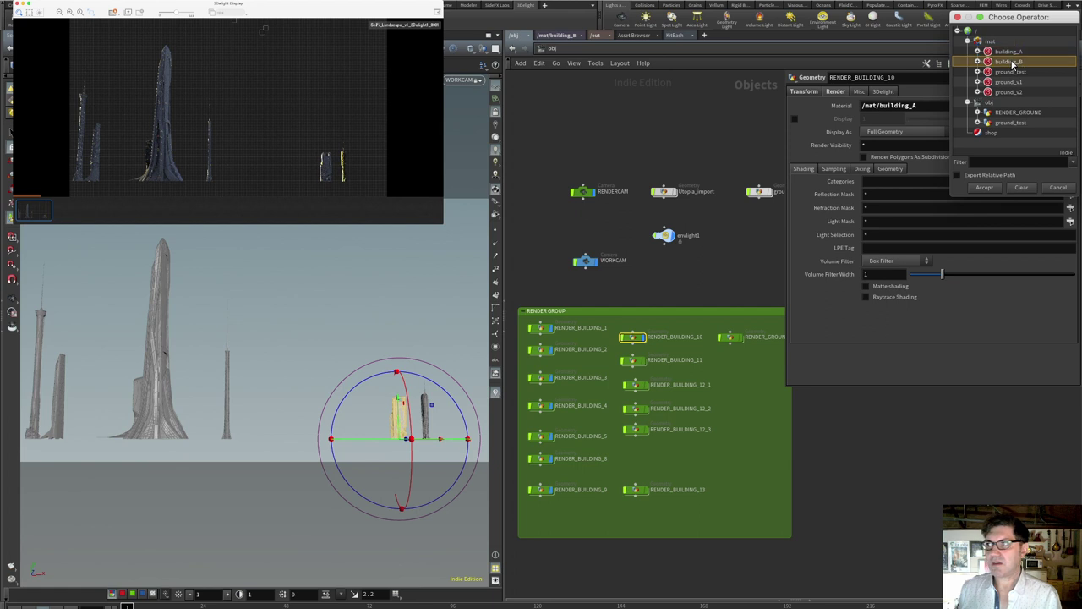
{"action": "left_click", "coordinate": [987, 187]}
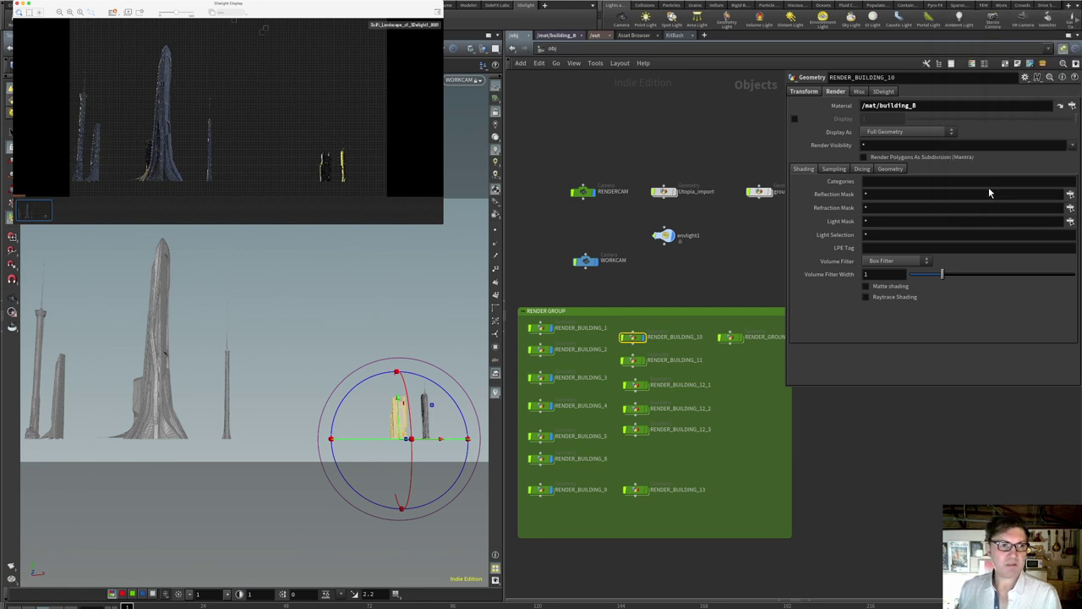
{"action": "left_click", "coordinate": [1071, 106]}
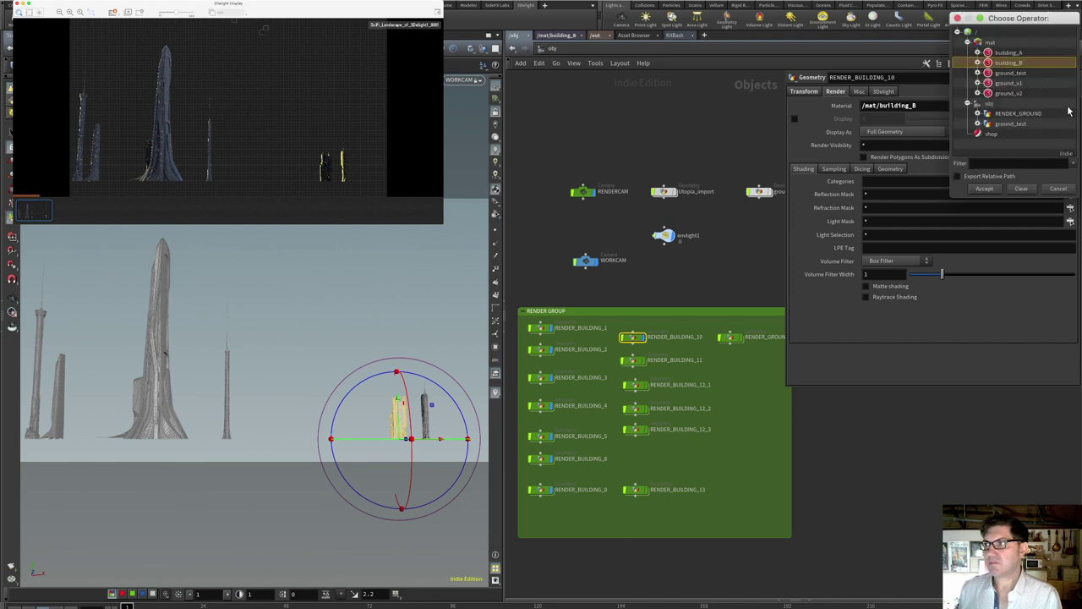
{"action": "left_click", "coordinate": [1008, 52]}
{"action": "left_click", "coordinate": [984, 189]}
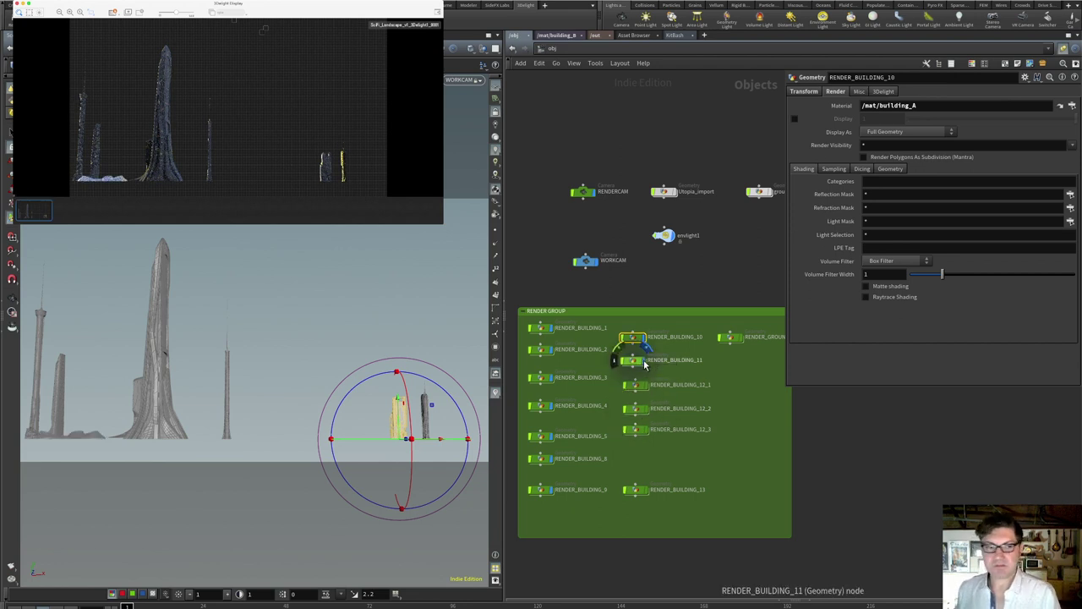
Display RENDER_BUILDING_11, frame it among the towers through WORKCAM, and assign it the building_A material.
{"action": "key", "text": "Escape"}
{"action": "left_click_drag", "start_coordinate": [243, 353], "coordinate": [419, 326]}
{"action": "scroll", "coordinate": [229, 413], "scroll_direction": "up", "scroll_amount": 4}
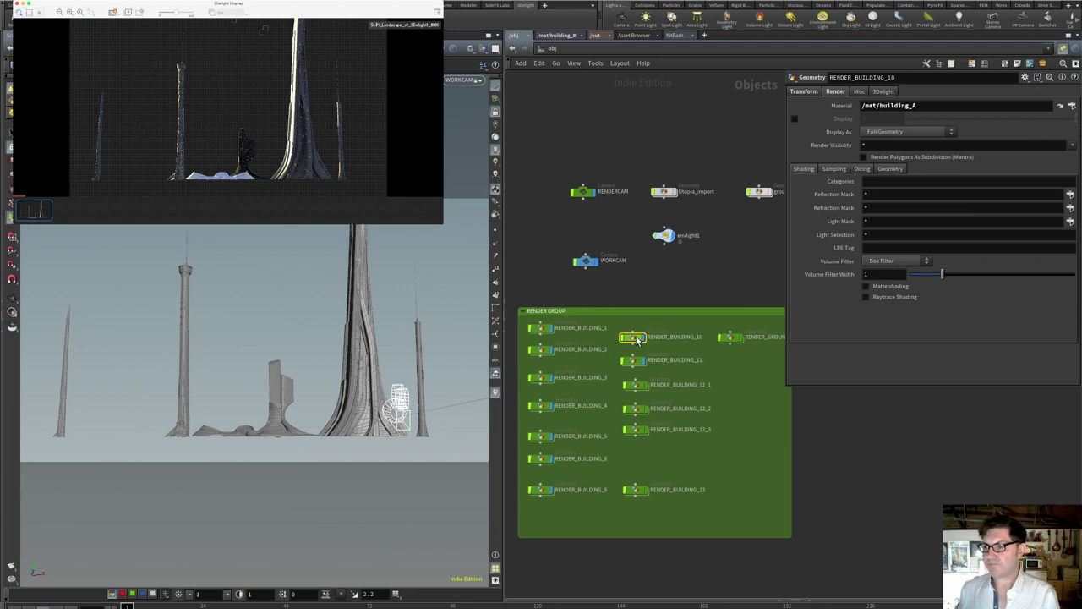
{"action": "left_click", "coordinate": [638, 362]}
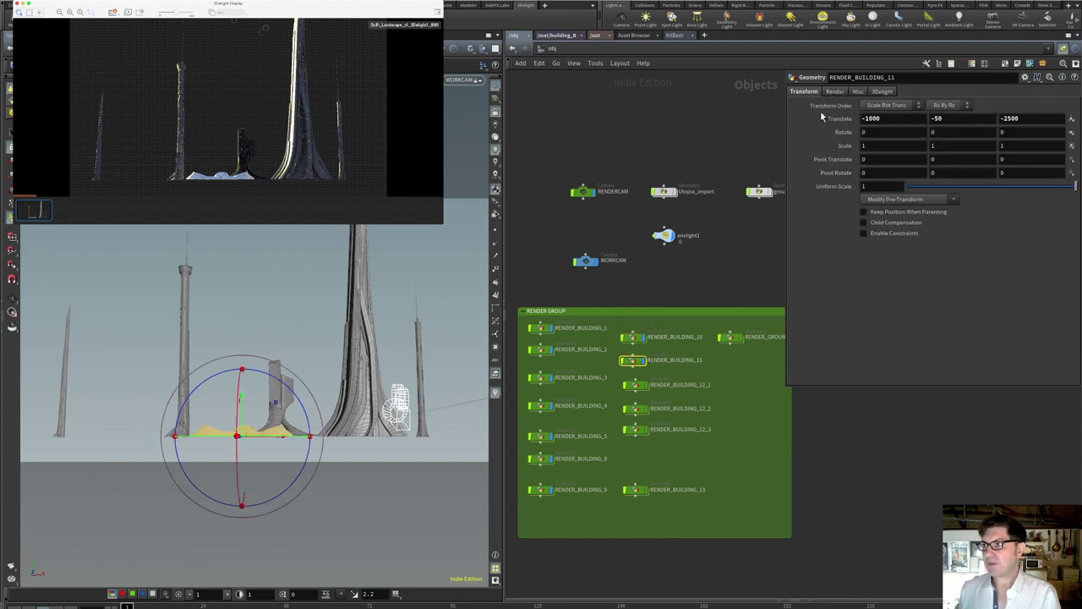
{"action": "left_click", "coordinate": [834, 91]}
{"action": "left_click", "coordinate": [1071, 105]}
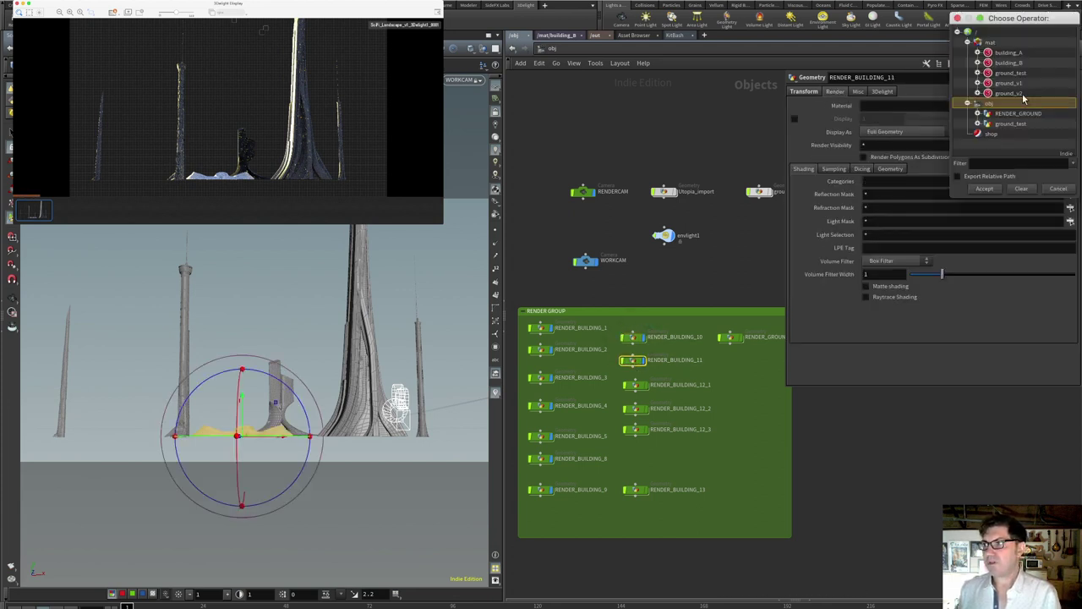
{"action": "left_click", "coordinate": [1012, 55]}
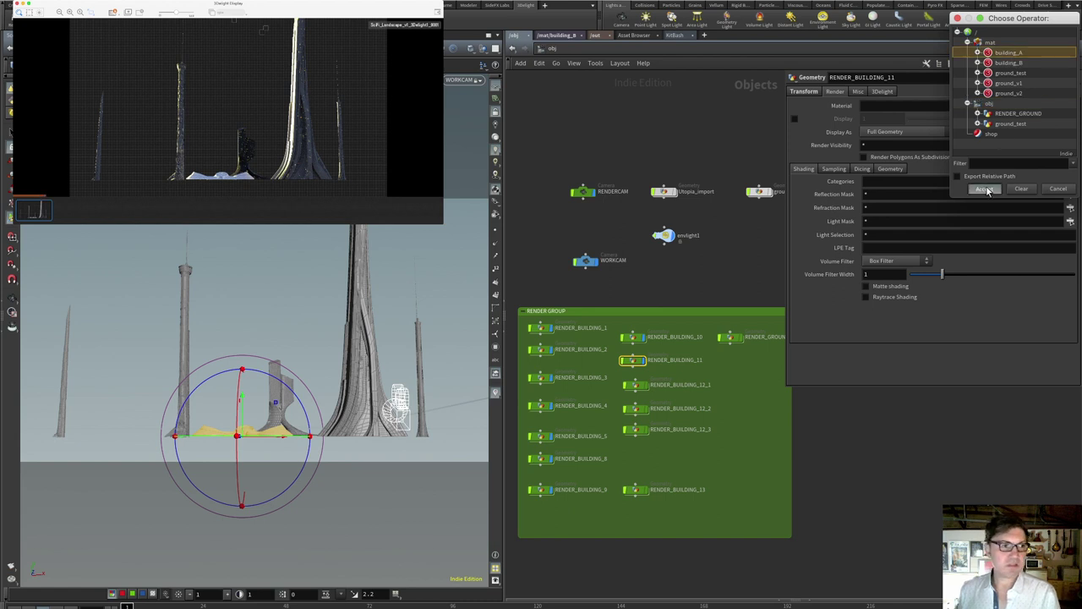
{"action": "left_click", "coordinate": [985, 190]}
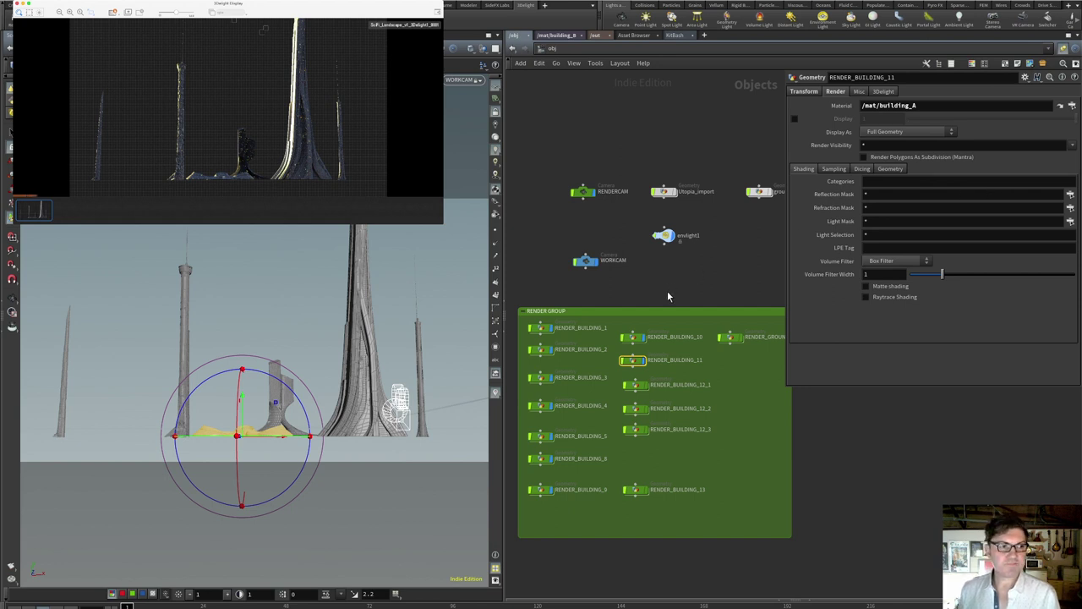
Duplicate the building_B material and rename the copy building_C.
{"action": "left_click", "coordinate": [651, 410]}
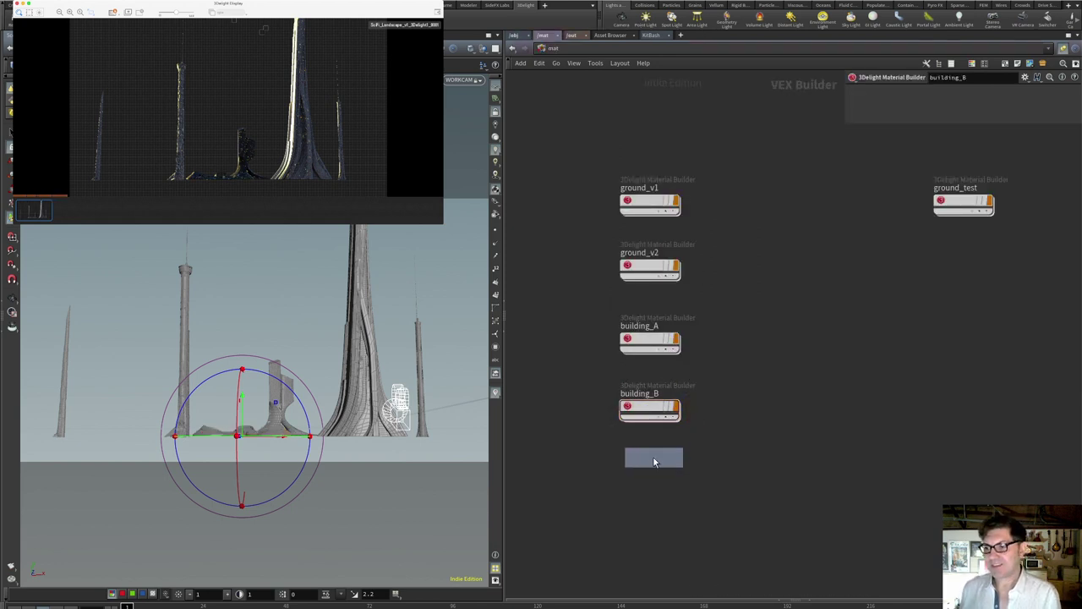
{"action": "left_click", "coordinate": [652, 467]}
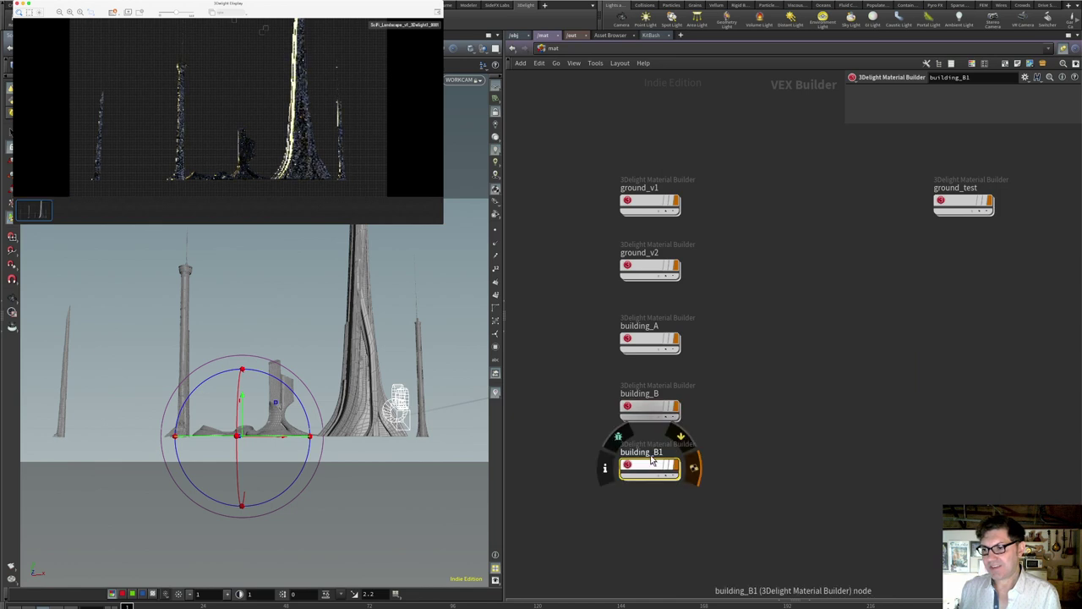
{"action": "double_click", "coordinate": [664, 453]}
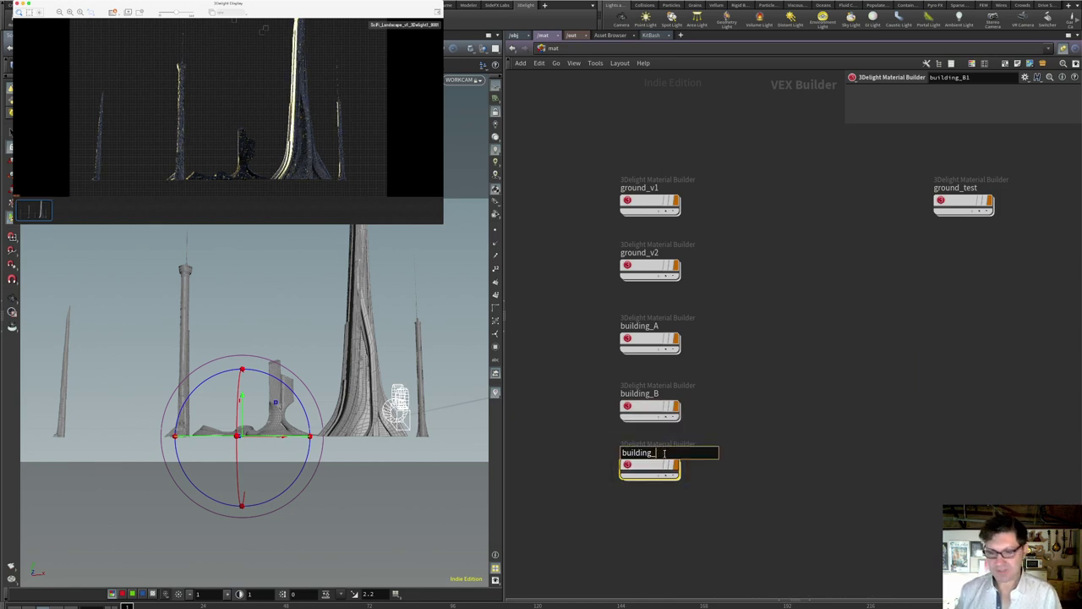
{"action": "key", "text": "Return"}
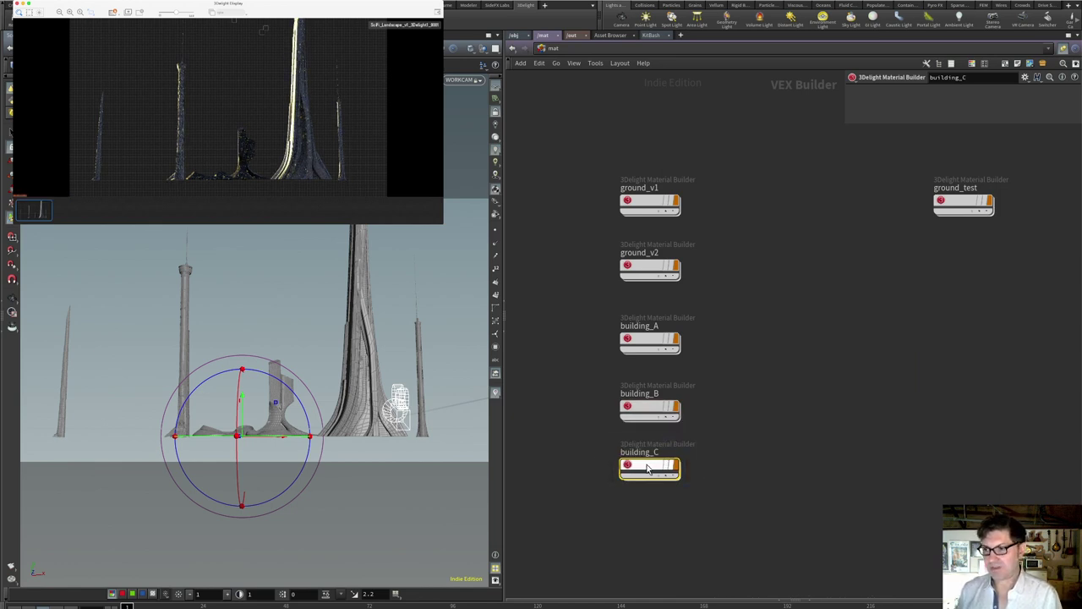
Inside building_C, set the dlPrincipled1 base color to a 0.2 grey.
{"action": "double_click", "coordinate": [663, 461]}
{"action": "left_click", "coordinate": [874, 276]}
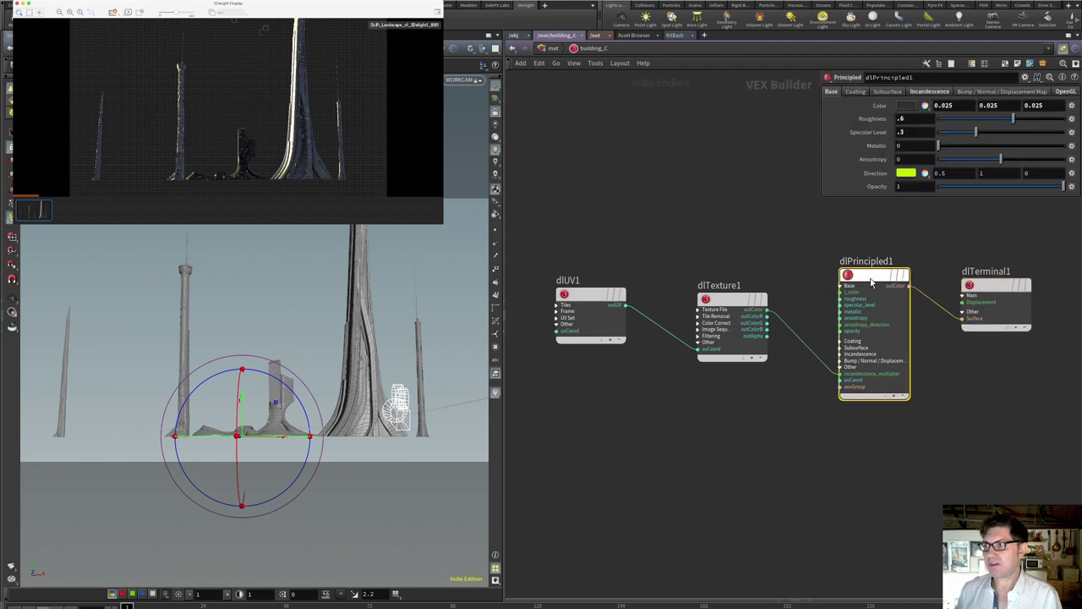
{"action": "left_click", "coordinate": [905, 106]}
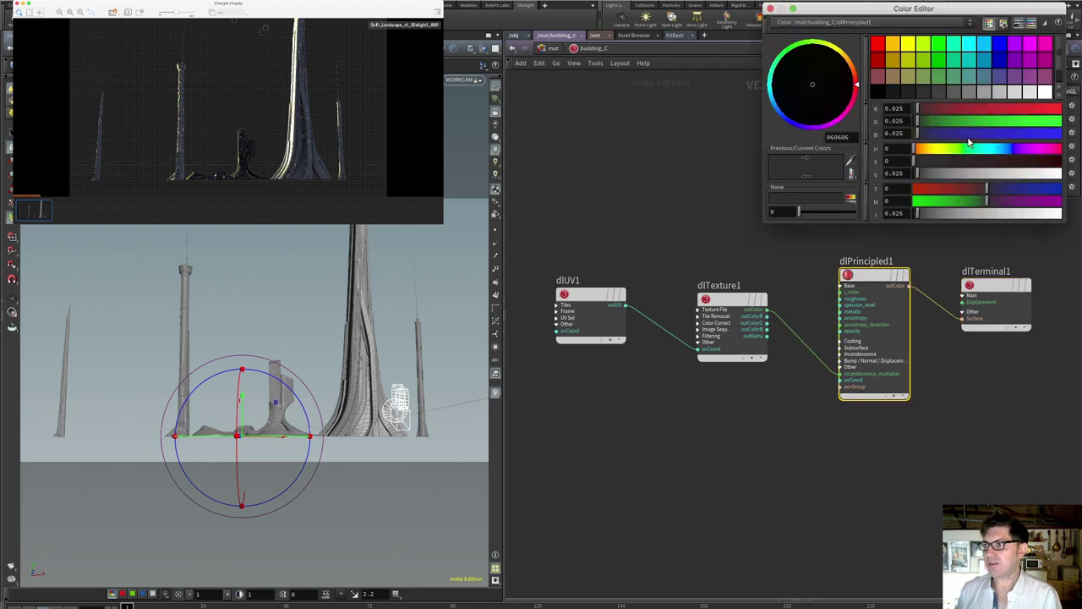
{"action": "left_click", "coordinate": [970, 92]}
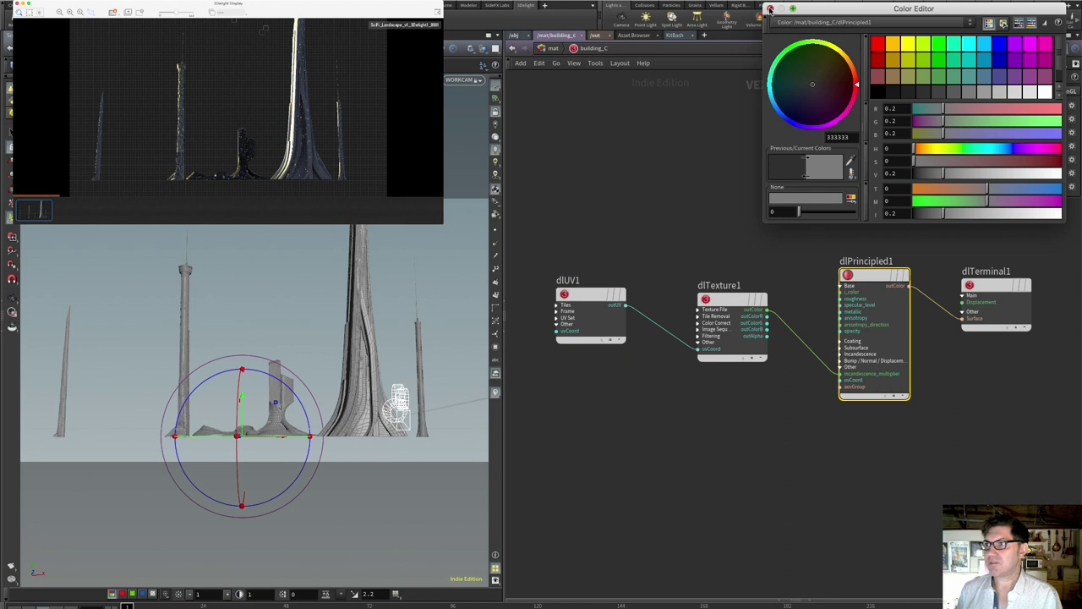
{"action": "left_click", "coordinate": [769, 9]}
Assign the building_C material to RENDER_BUILDING_11.
{"action": "left_click", "coordinate": [515, 36]}
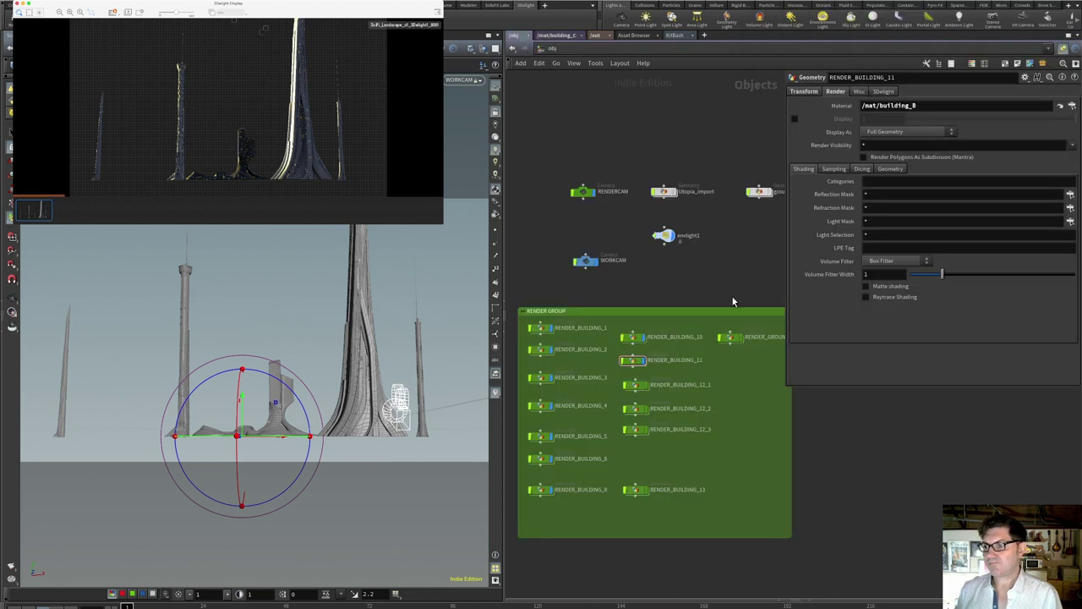
{"action": "left_click", "coordinate": [1071, 107]}
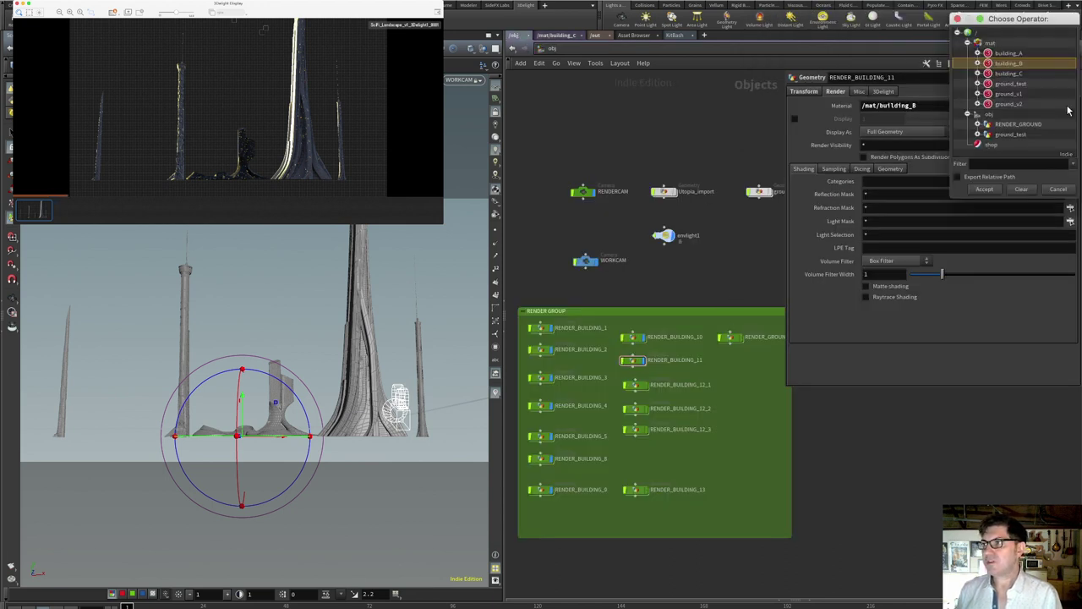
{"action": "left_click", "coordinate": [1007, 73]}
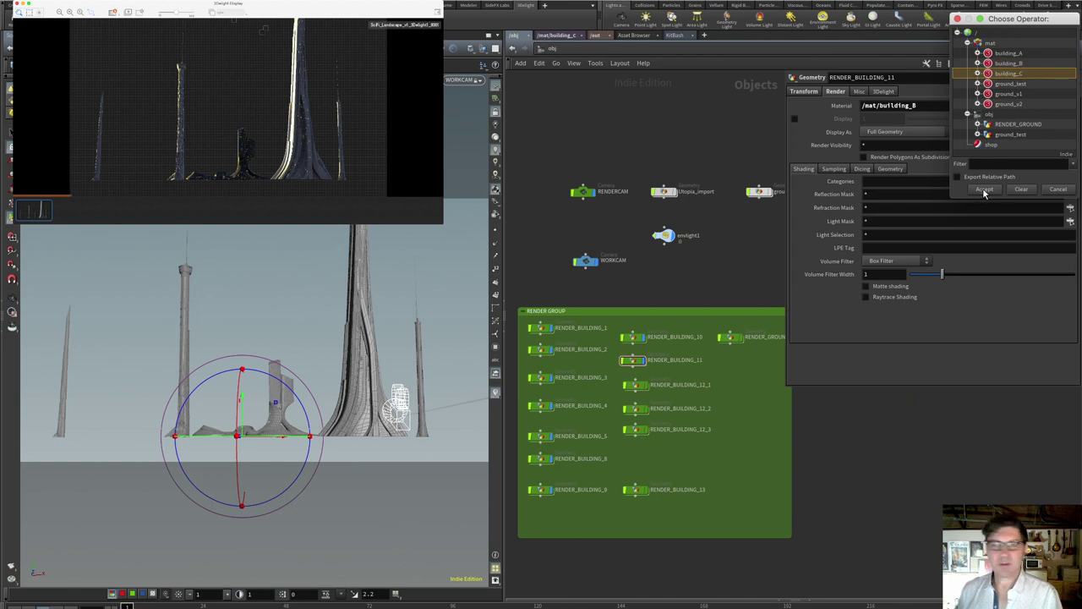
{"action": "left_click", "coordinate": [984, 190]}
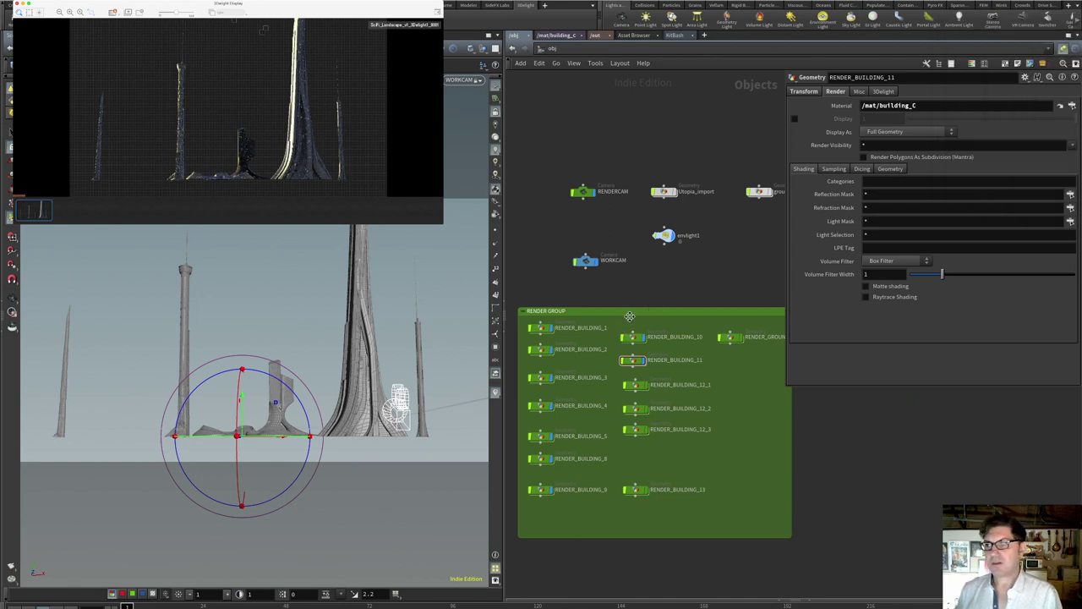
Darken the dlPrincipled1 base color of building_C to a 0.1 grey.
{"action": "left_click", "coordinate": [563, 38]}
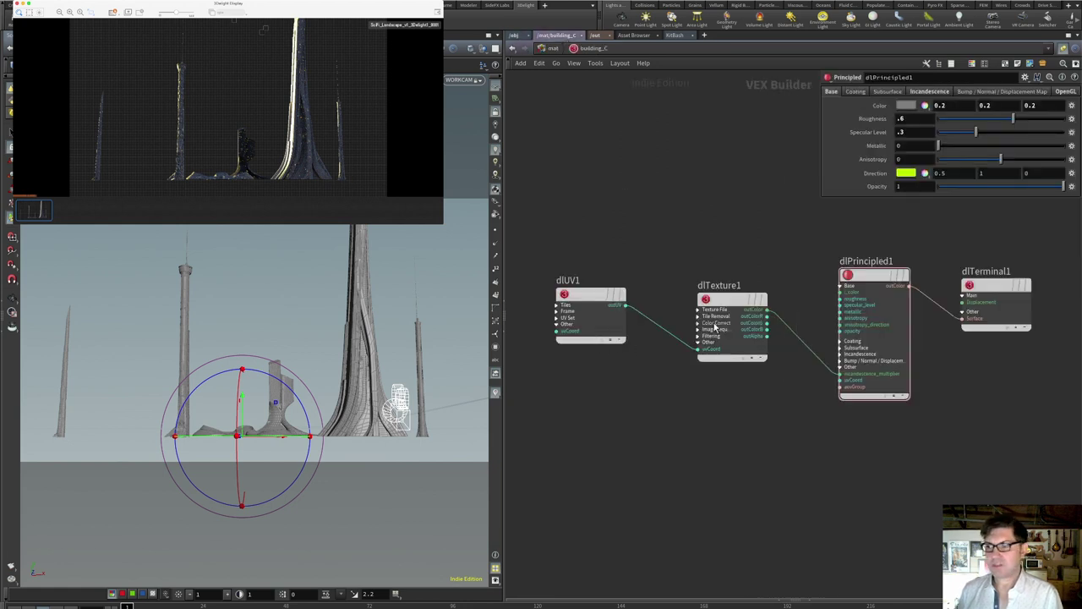
{"action": "left_click", "coordinate": [875, 276]}
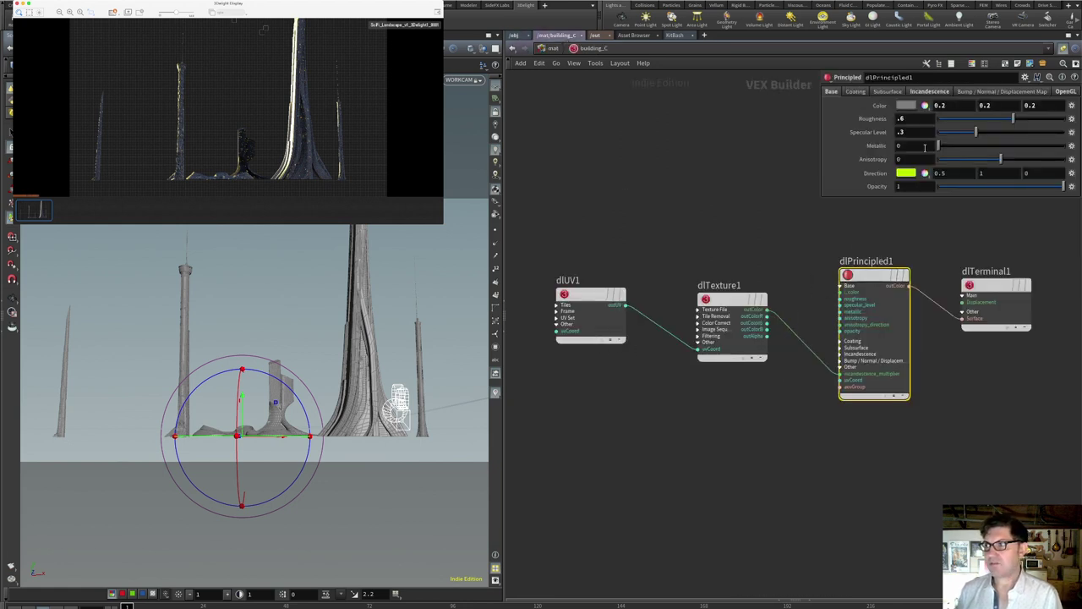
{"action": "left_click", "coordinate": [906, 105]}
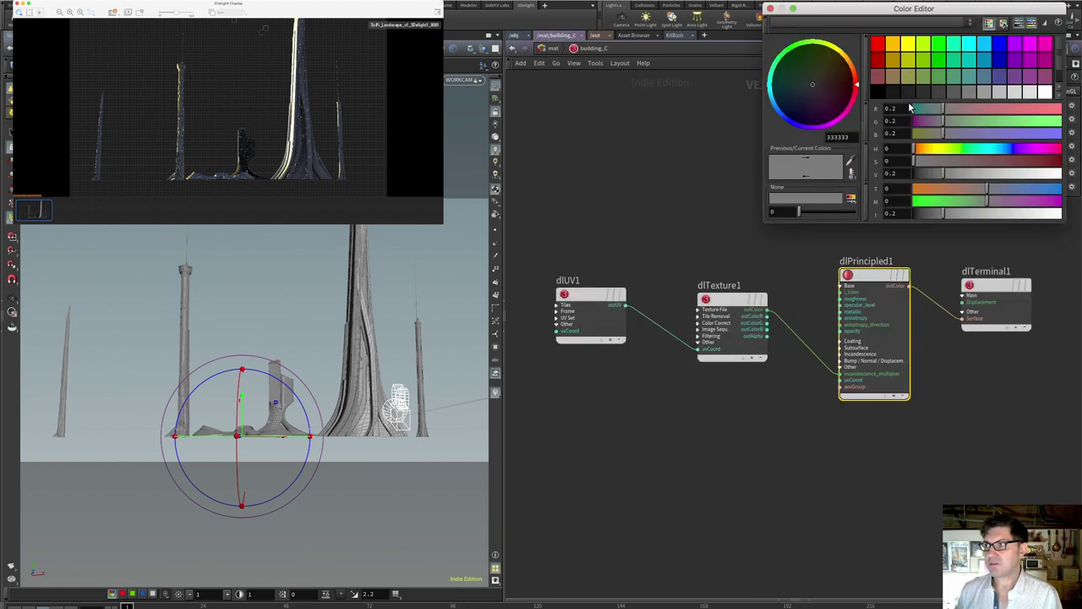
{"action": "left_click", "coordinate": [955, 93]}
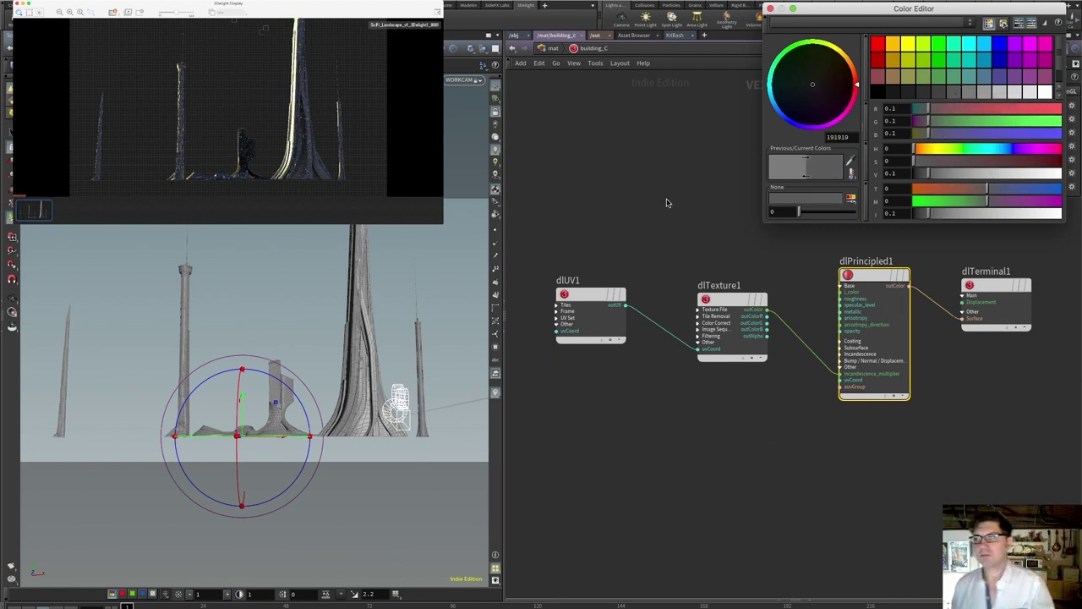
{"action": "left_click", "coordinate": [770, 8]}
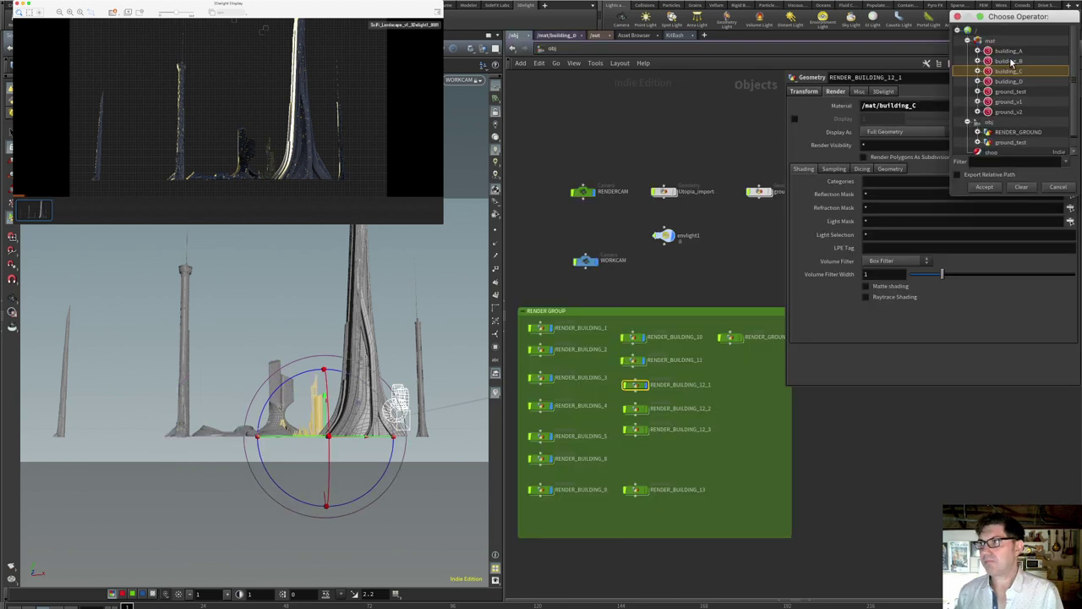
Assign the building_A material to RENDER_BUILDING_12_1 and turn on the display of RENDER_BUILDING_12_2.
{"action": "left_click", "coordinate": [1009, 51]}
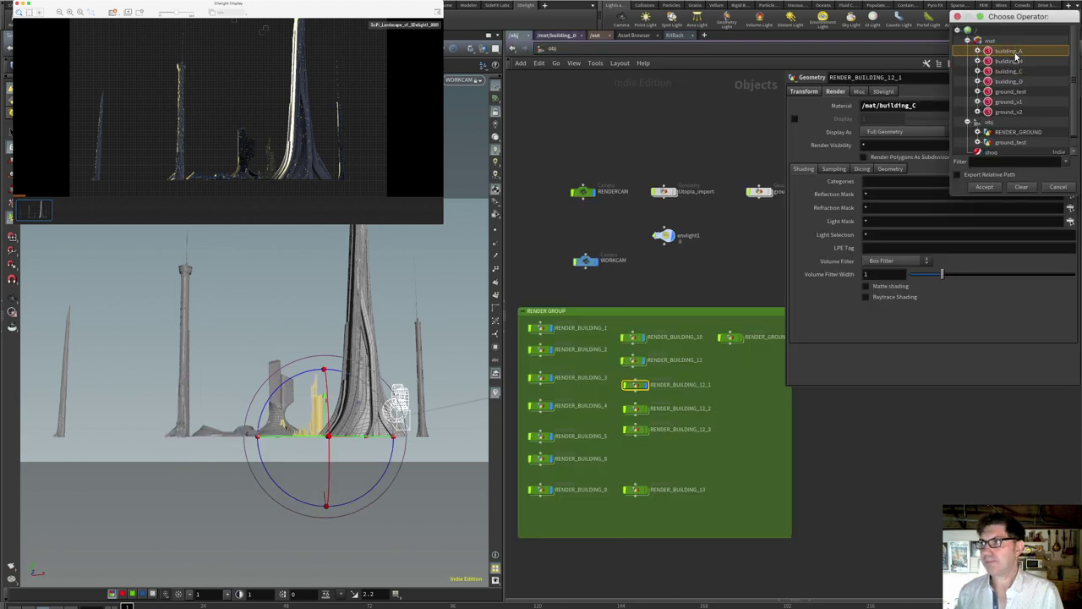
{"action": "left_click", "coordinate": [994, 187]}
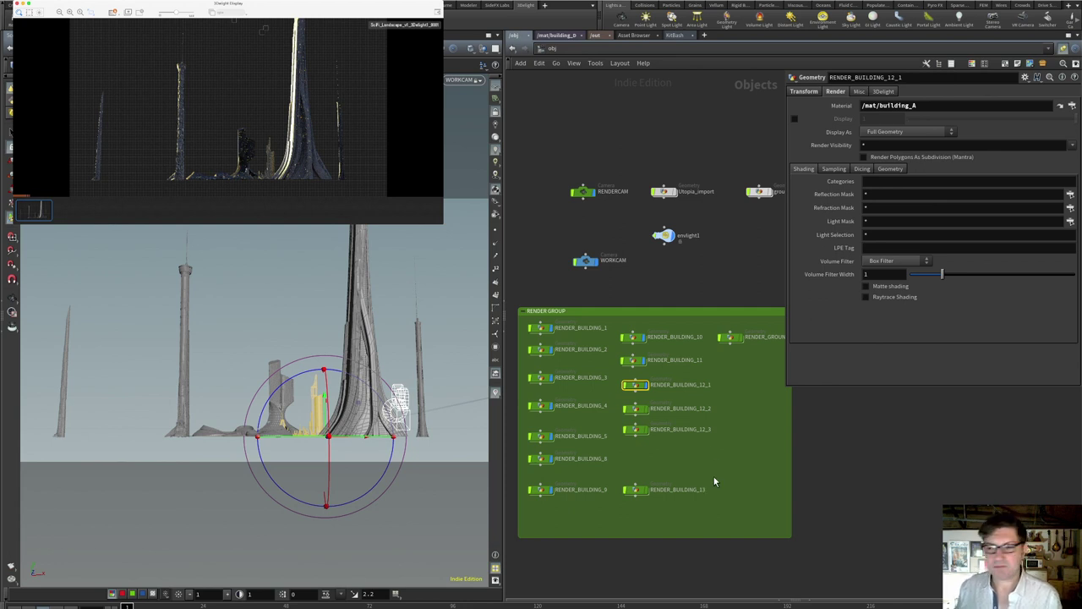
{"action": "left_click", "coordinate": [644, 410]}
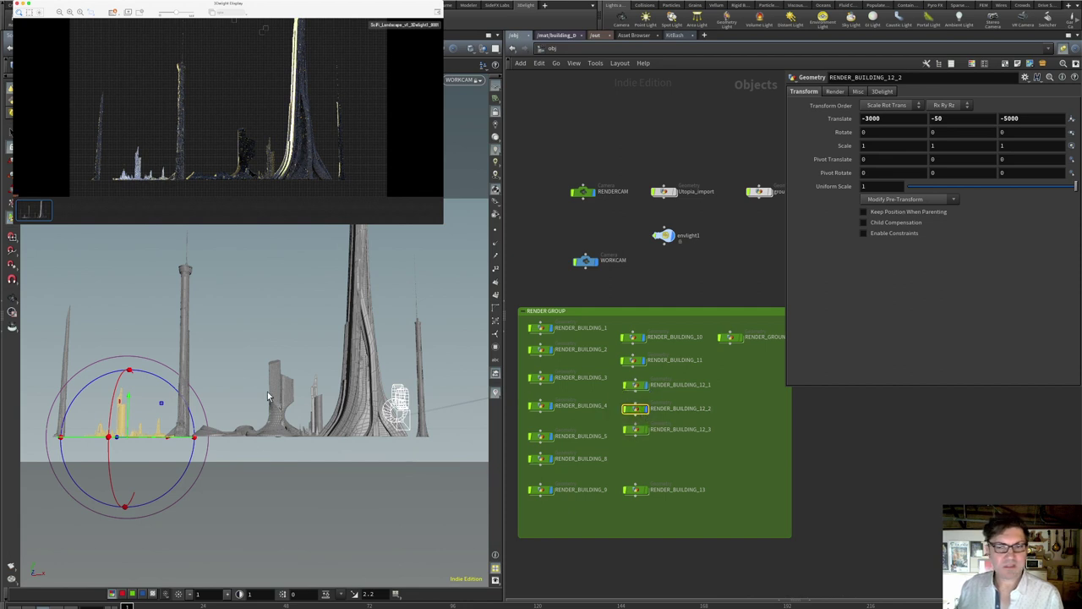
Try the building_A material on RENDER_BUILDING_12_2.
{"action": "left_click_drag", "start_coordinate": [211, 391], "coordinate": [365, 387]}
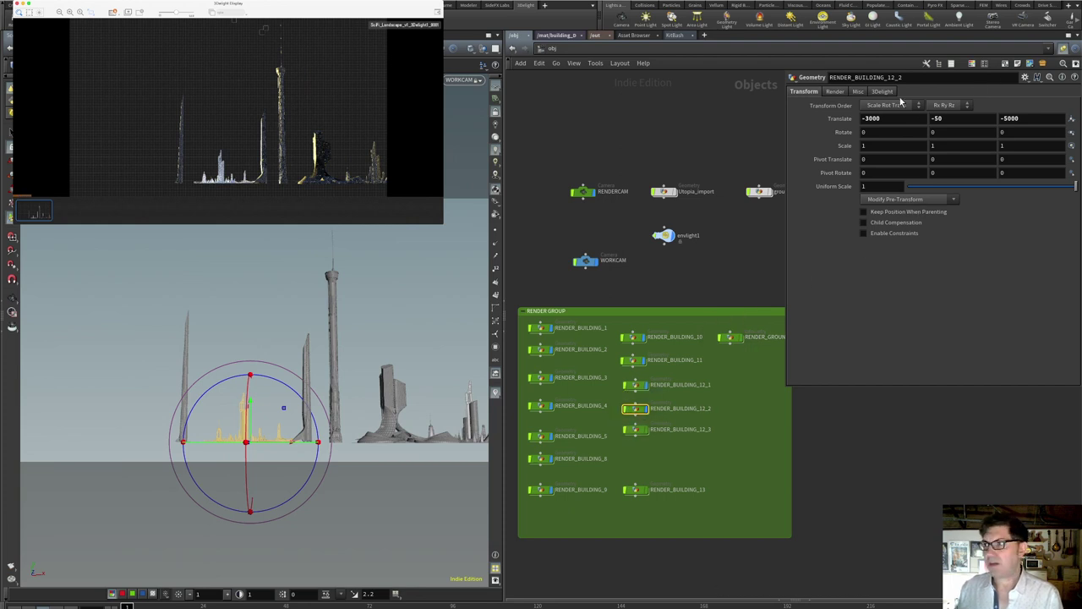
{"action": "left_click", "coordinate": [836, 92]}
{"action": "left_click", "coordinate": [1070, 105]}
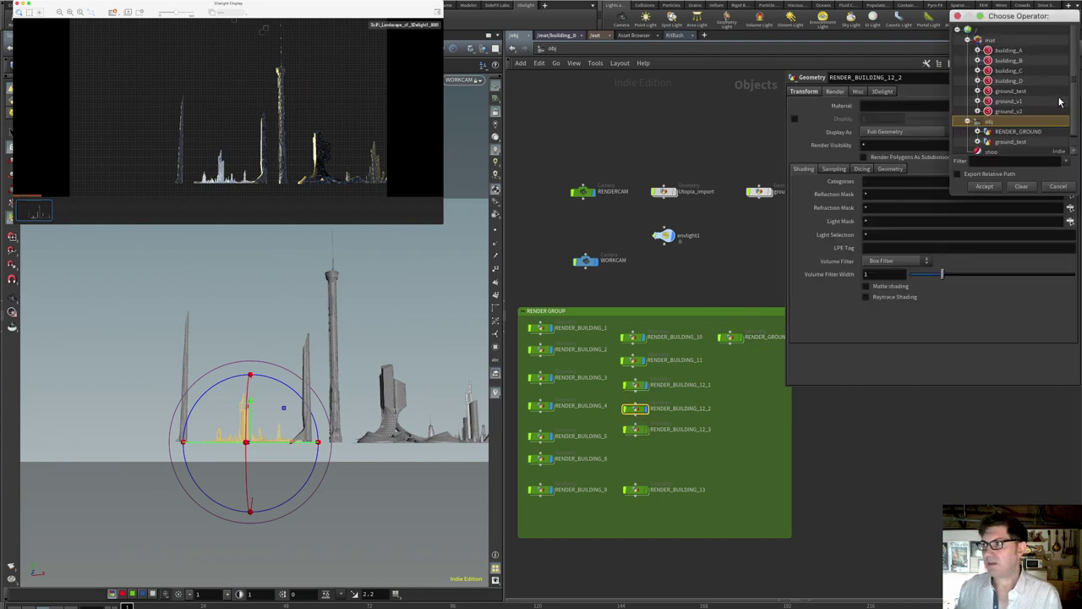
{"action": "left_click", "coordinate": [1015, 52]}
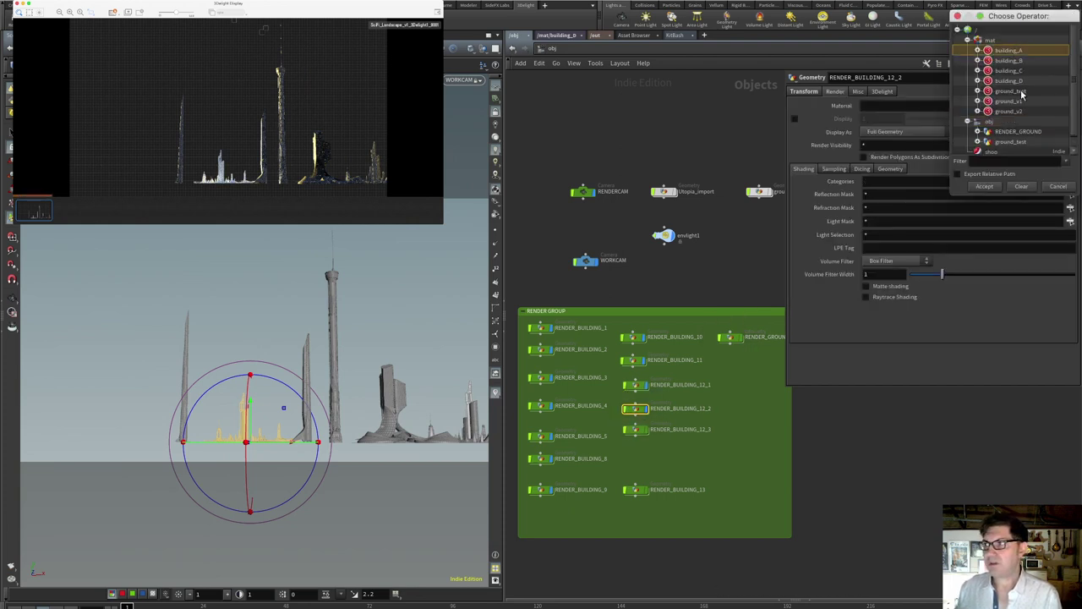
{"action": "left_click", "coordinate": [989, 187]}
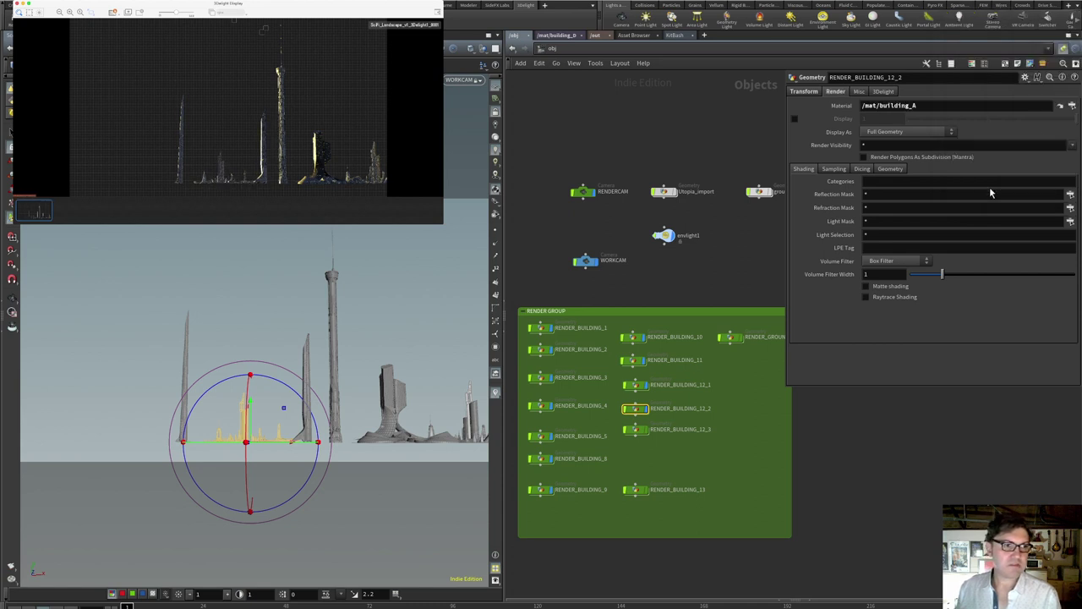
Switch the material of RENDER_BUILDING_12_2 to building_D.
{"action": "left_click", "coordinate": [1070, 106]}
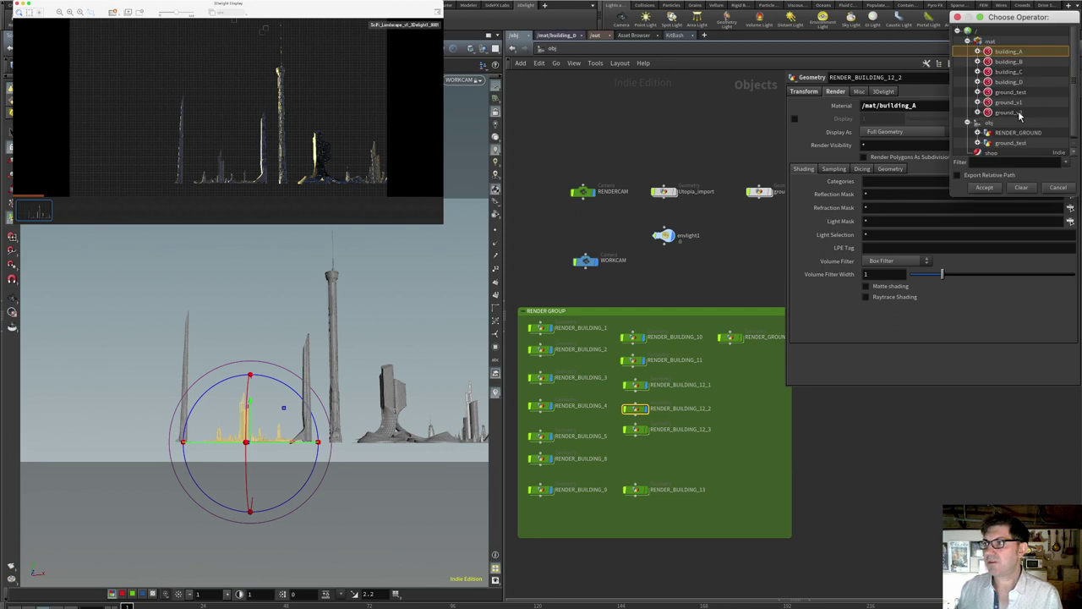
{"action": "left_click", "coordinate": [1012, 83]}
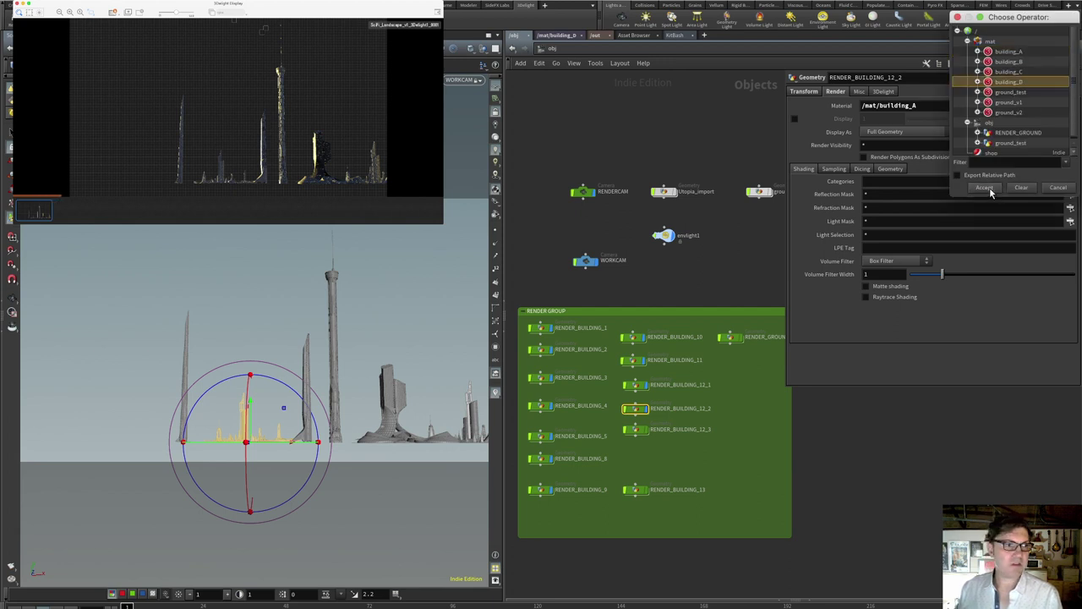
{"action": "left_click", "coordinate": [989, 189]}
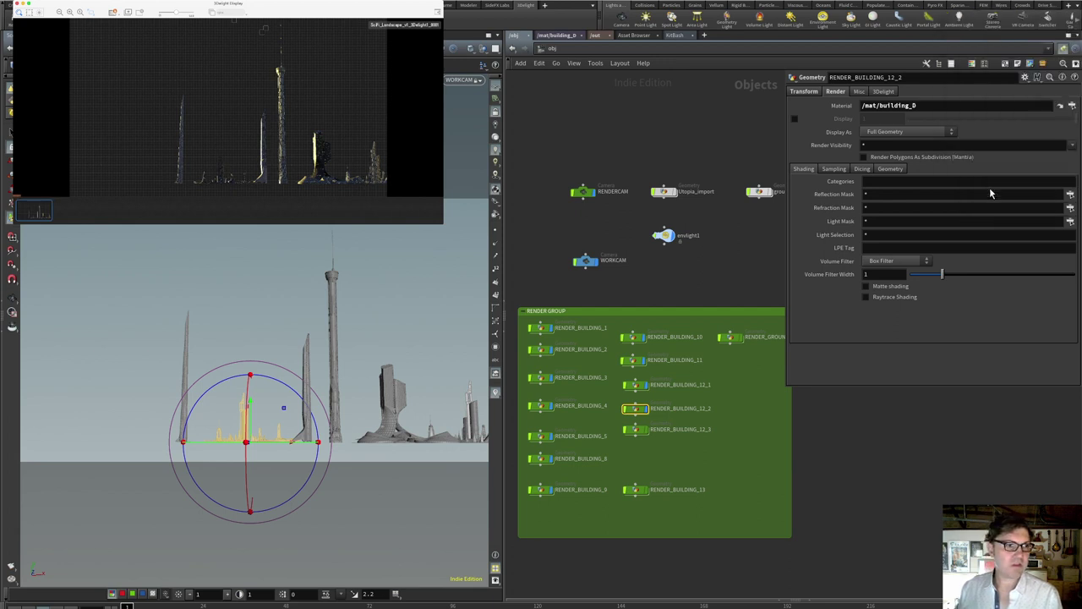
Turn on the display of RENDER_BUILDING_12_3 and move it clear of the neighbouring building, to about X 3938 and Z -3023.
{"action": "left_click", "coordinate": [636, 430]}
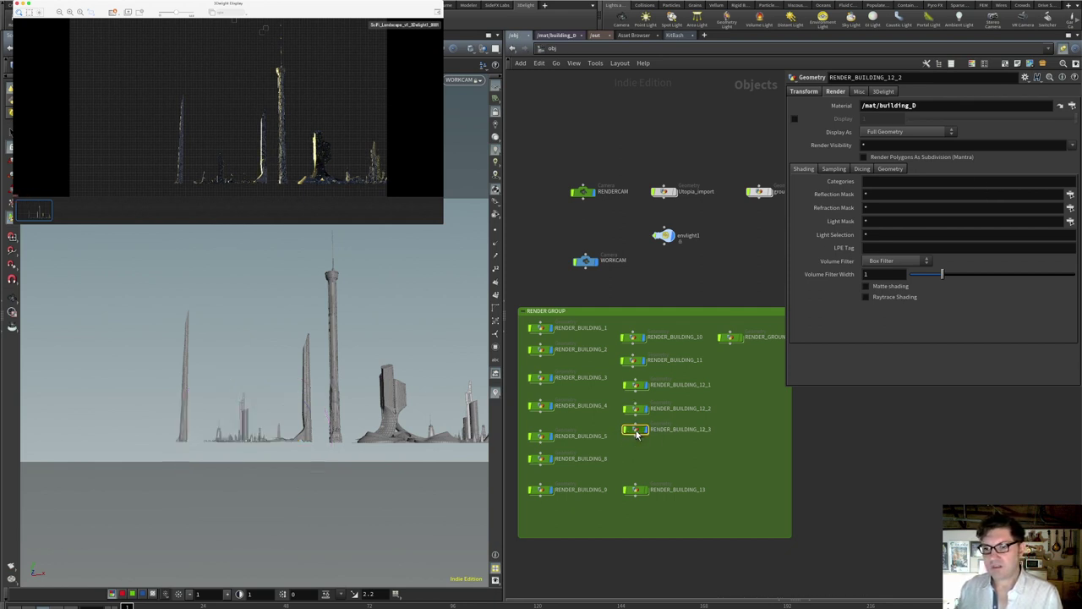
{"action": "key", "text": "Escape"}
{"action": "left_click_drag", "start_coordinate": [418, 372], "coordinate": [163, 369]}
{"action": "left_click_drag", "start_coordinate": [254, 380], "coordinate": [310, 330]}
{"action": "key", "text": "f"}
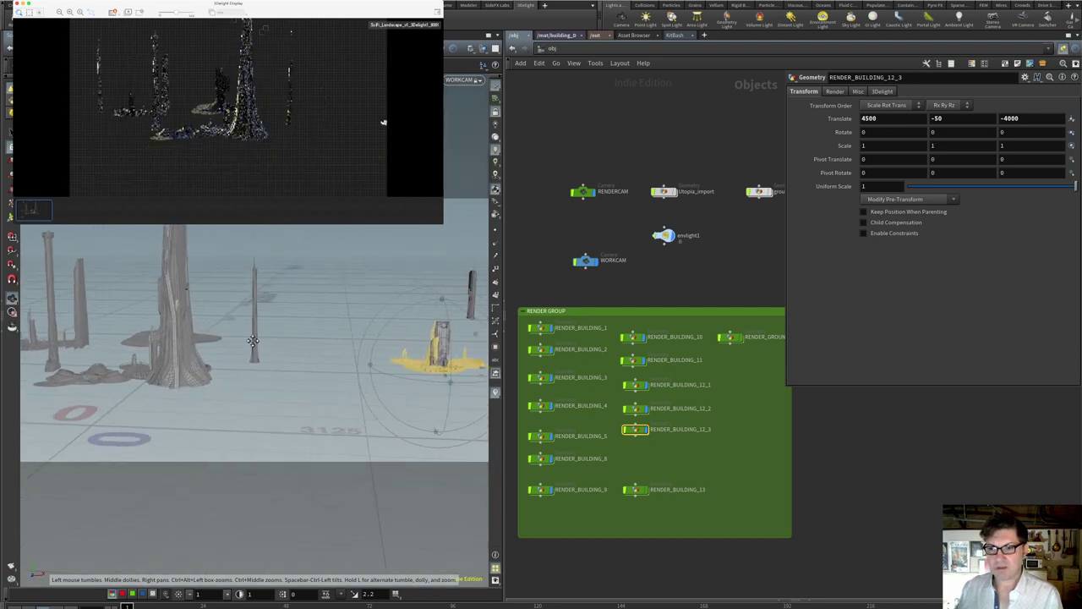
{"action": "key", "text": "r"}
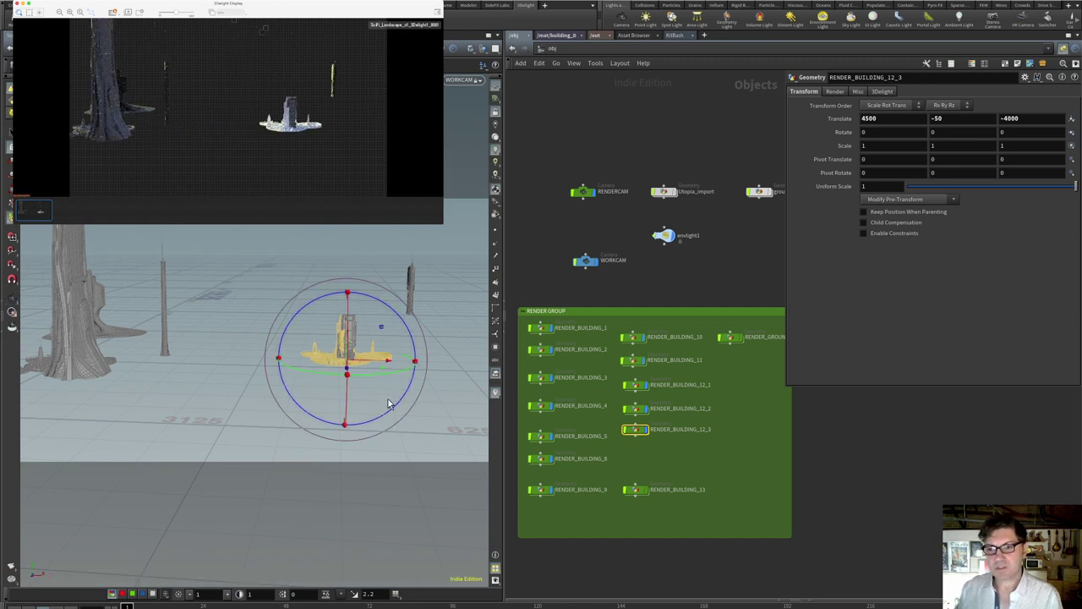
{"action": "left_click_drag", "start_coordinate": [388, 363], "coordinate": [341, 379]}
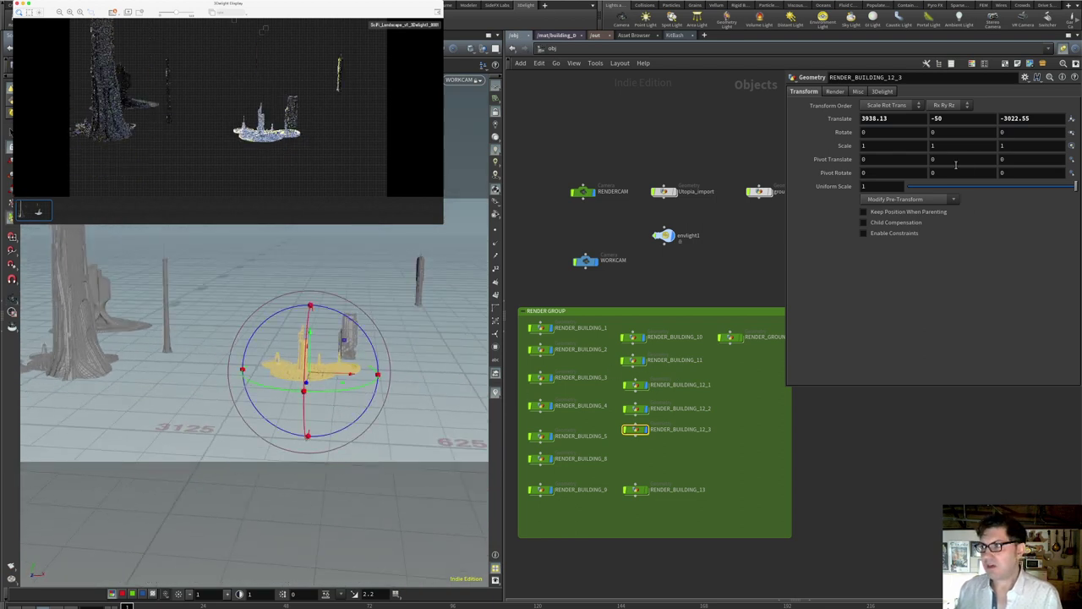
Assign the building_A material to RENDER_BUILDING_12_3.
{"action": "left_click", "coordinate": [836, 91]}
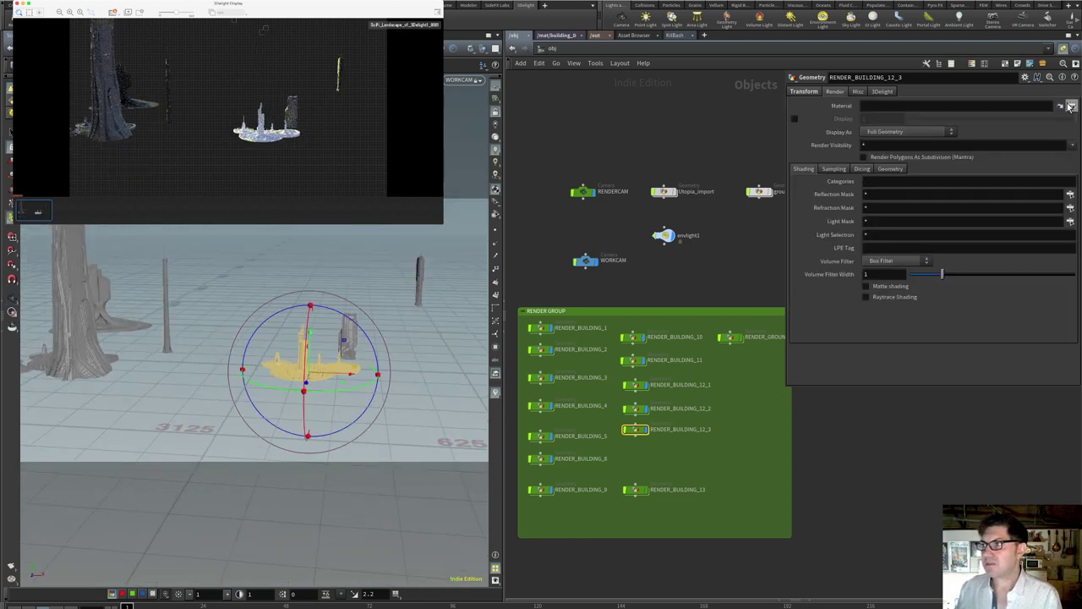
{"action": "left_click", "coordinate": [1071, 105]}
{"action": "left_click", "coordinate": [1005, 52]}
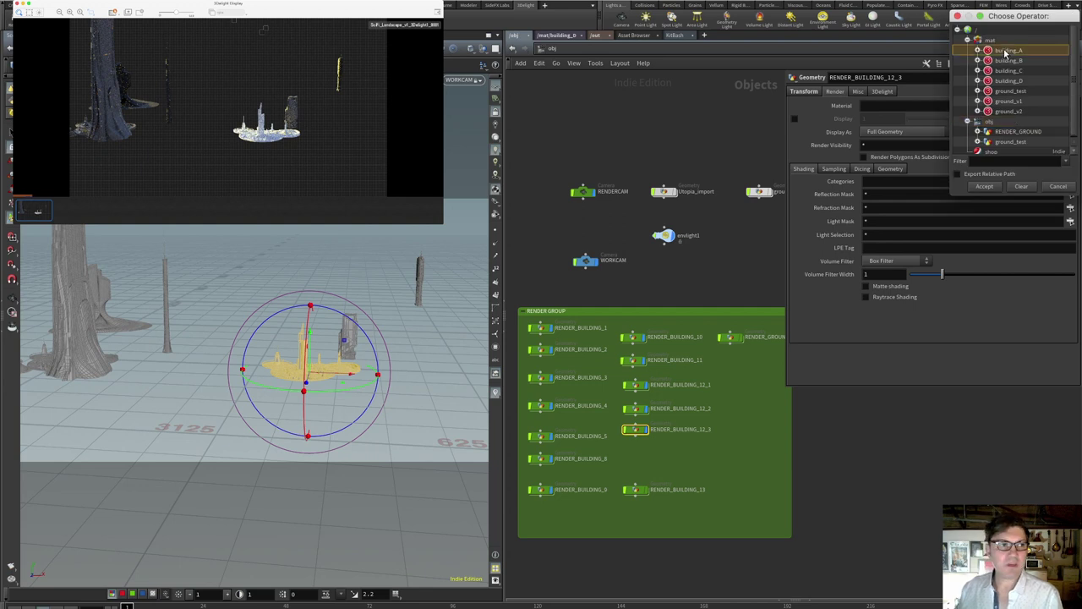
{"action": "left_click", "coordinate": [985, 188]}
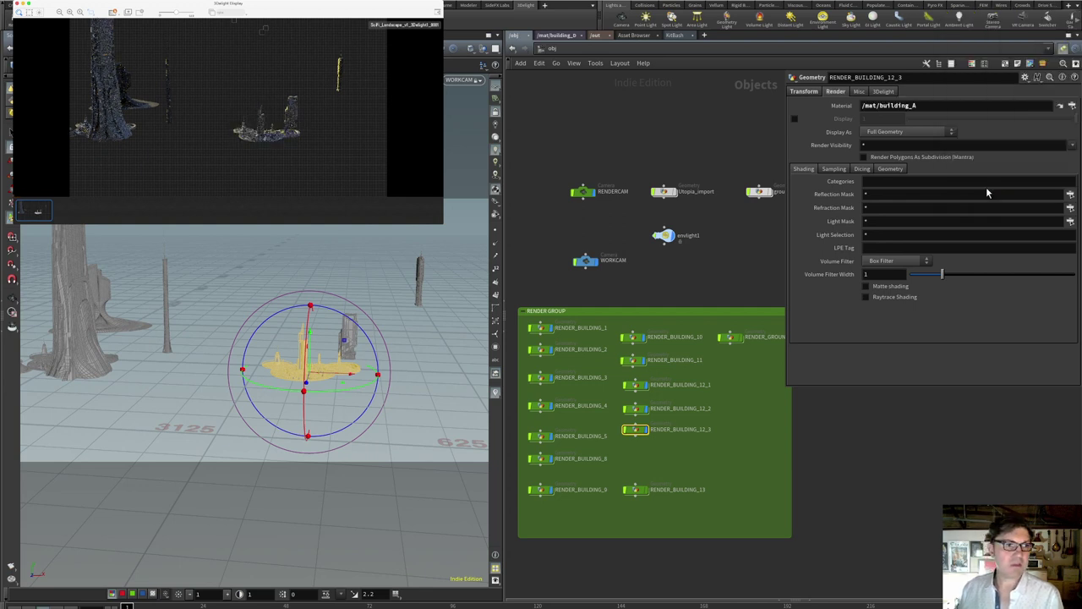